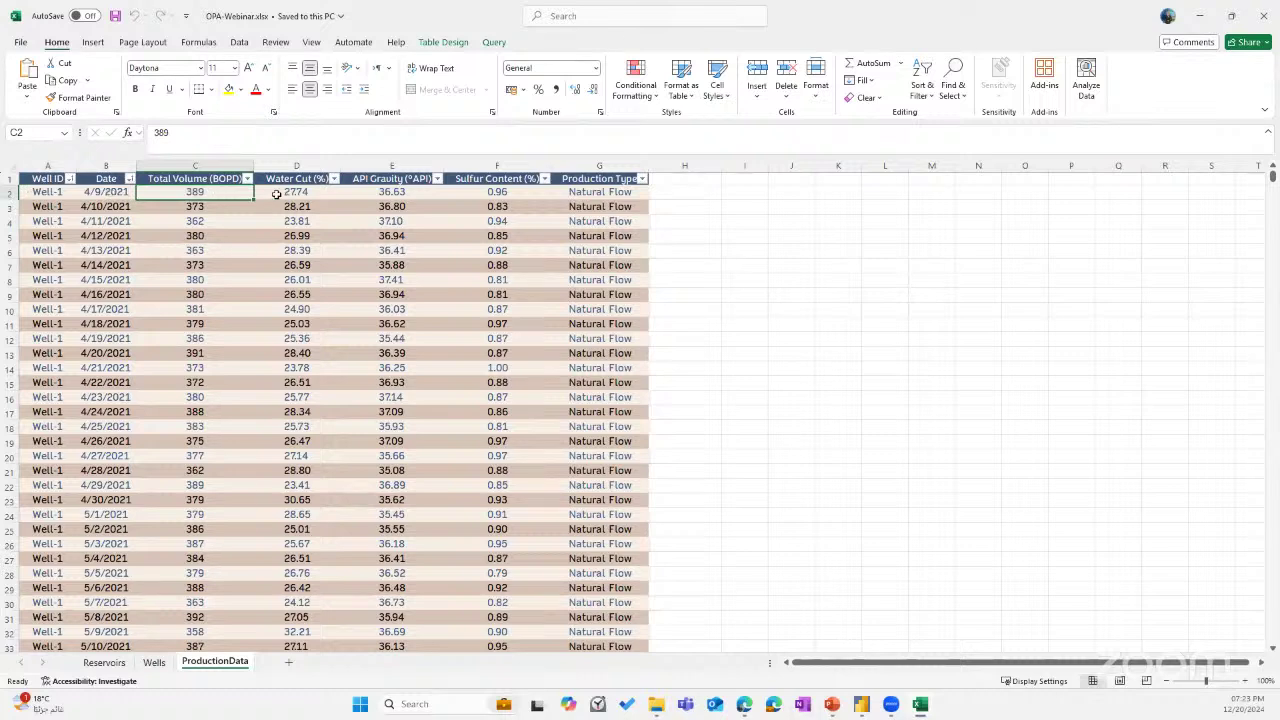
# Look through the Water Cut, API Gravity, Sulfur Content and Production Type columns of the ProductionData sheet.
pyautogui.click(276, 194)
pyautogui.click(433, 192)
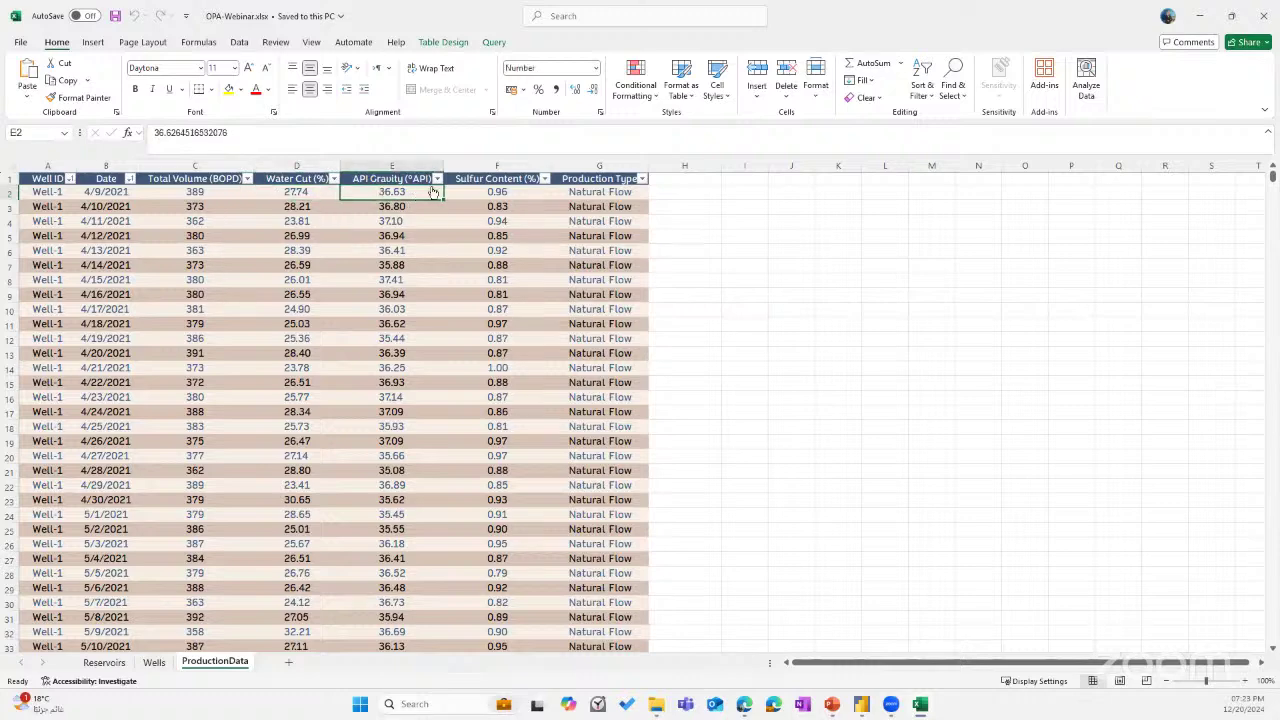
pyautogui.click(497, 190)
pyautogui.click(591, 194)
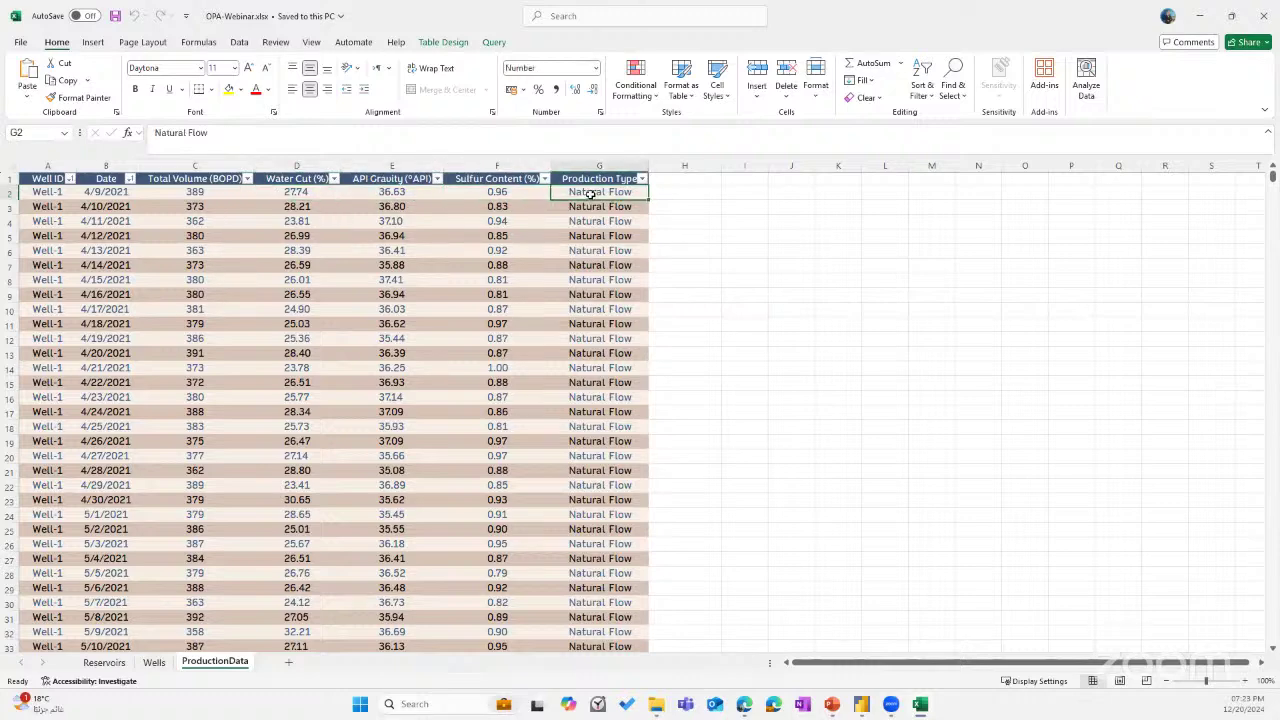
# Review the Wells sheet's Well ID, Reservoir ID, Drilling Costs and Spud Date columns.
pyautogui.click(153, 663)
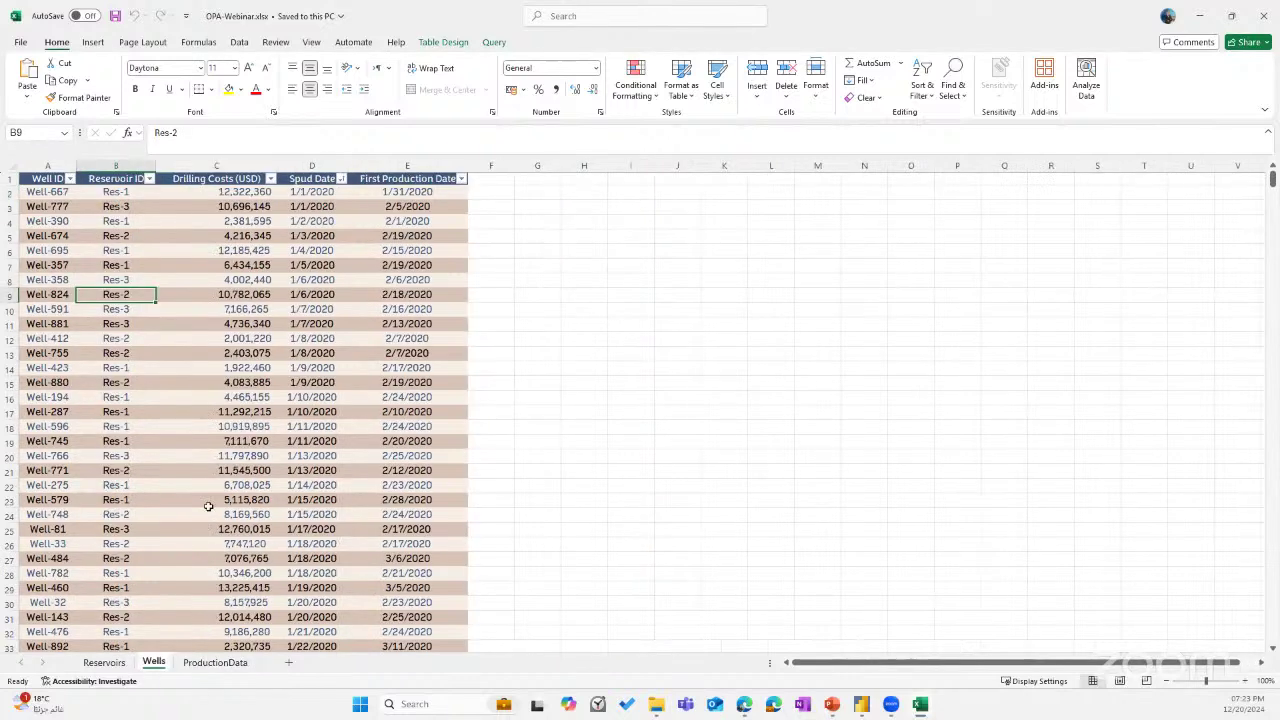
pyautogui.click(55, 192)
pyautogui.click(115, 191)
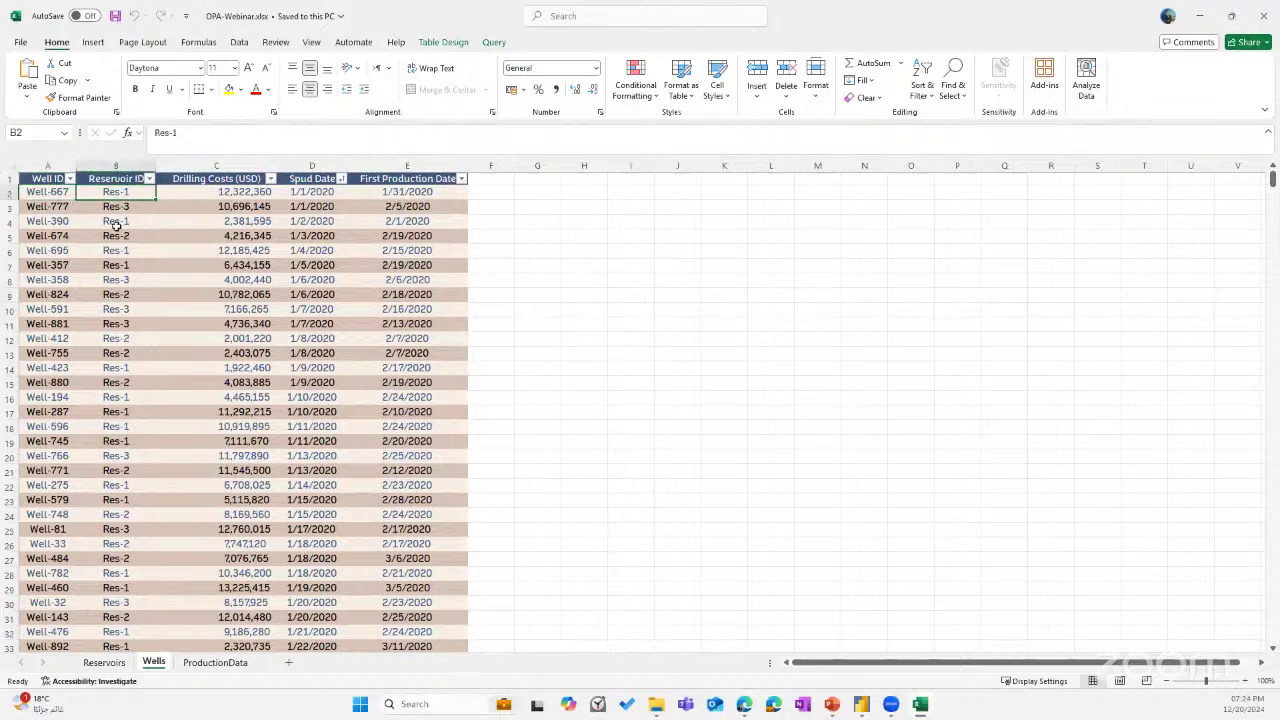
pyautogui.click(208, 191)
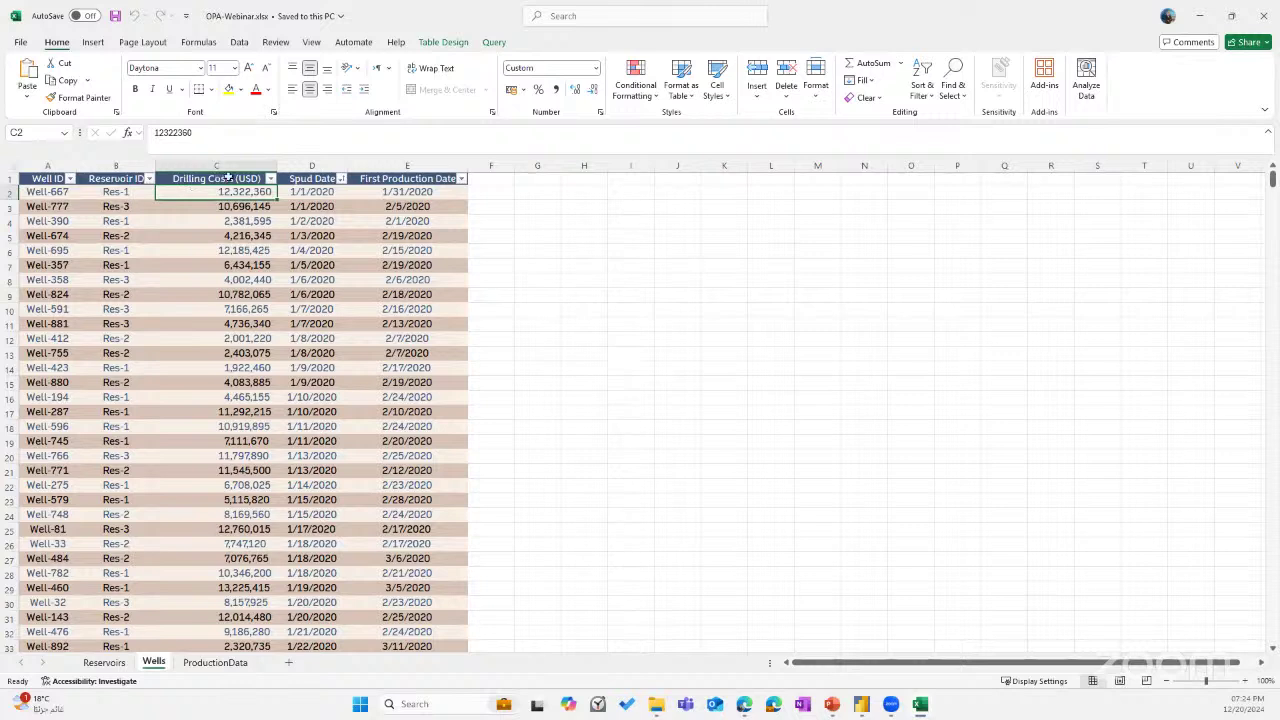
pyautogui.click(316, 192)
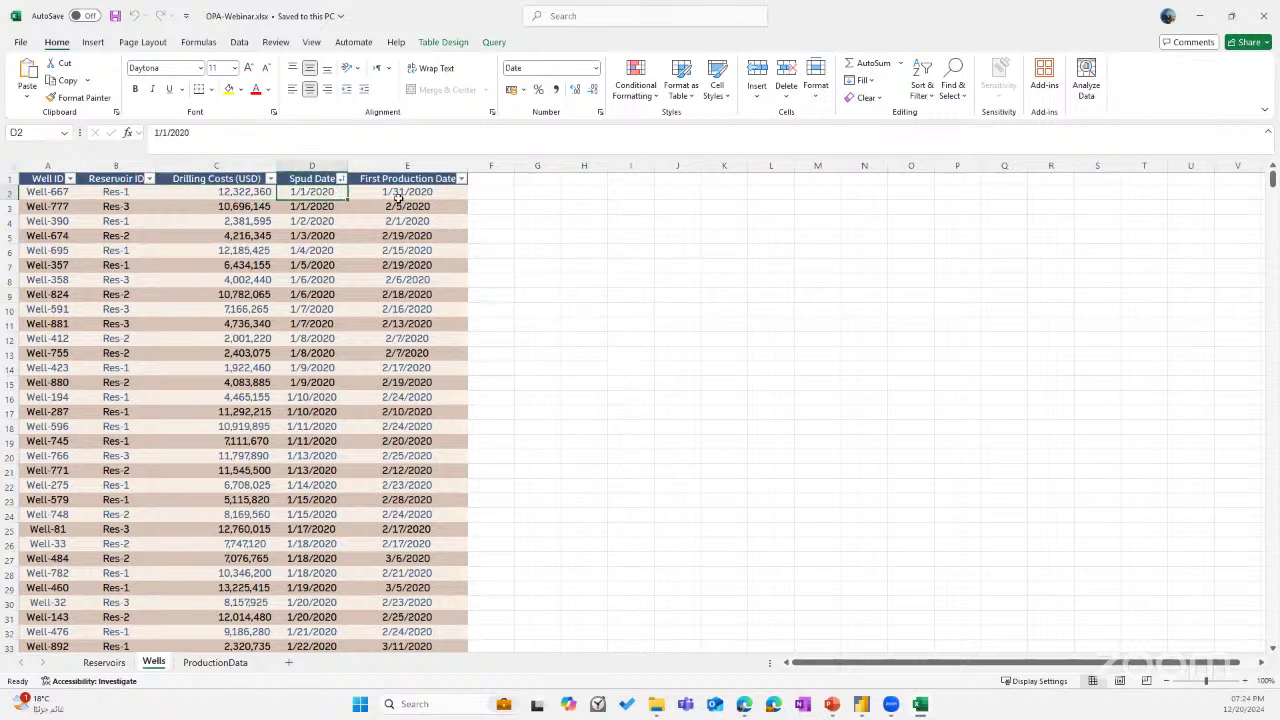
# Review the Area and Height columns for Res-1 on the Reservoirs sheet.
pyautogui.click(100, 663)
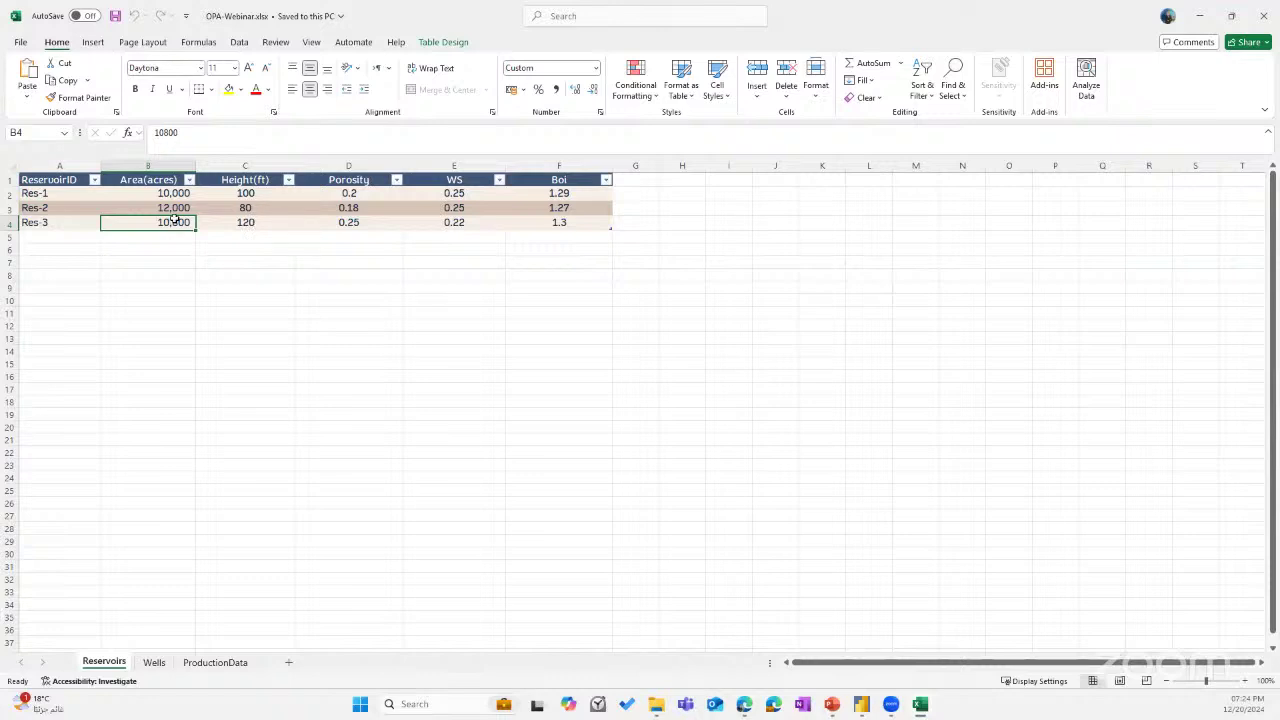
pyautogui.moveTo(138, 193); pyautogui.dragTo(246, 192)
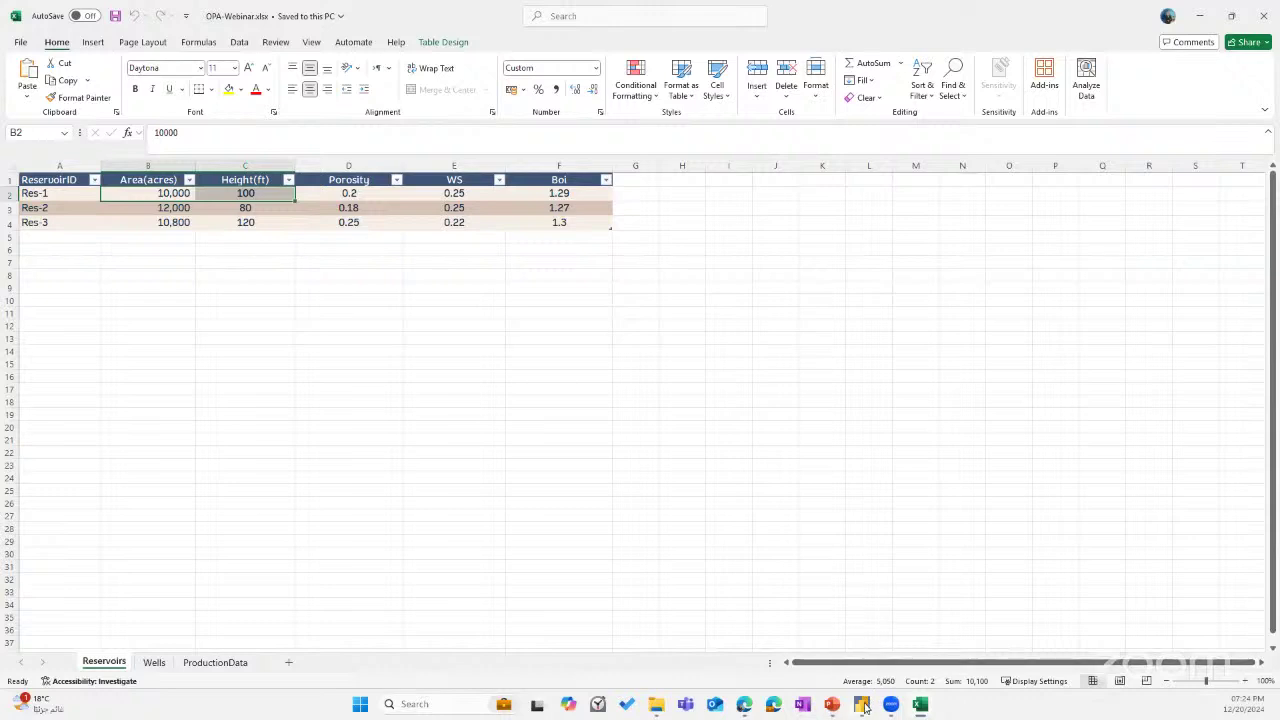
# Switch to Power BI Desktop, view the finished OPAWebinar dashboard and return to the blank DemoDashboard report.
pyautogui.moveTo(864, 706)
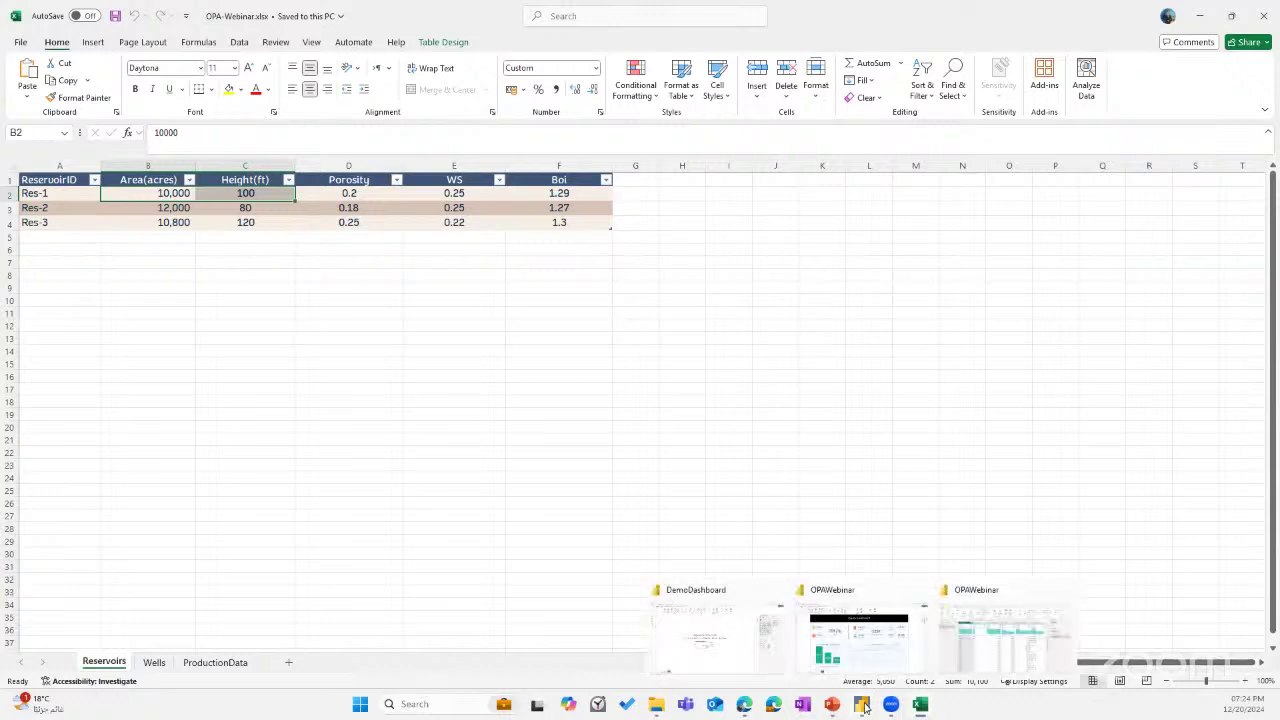
pyautogui.click(743, 645)
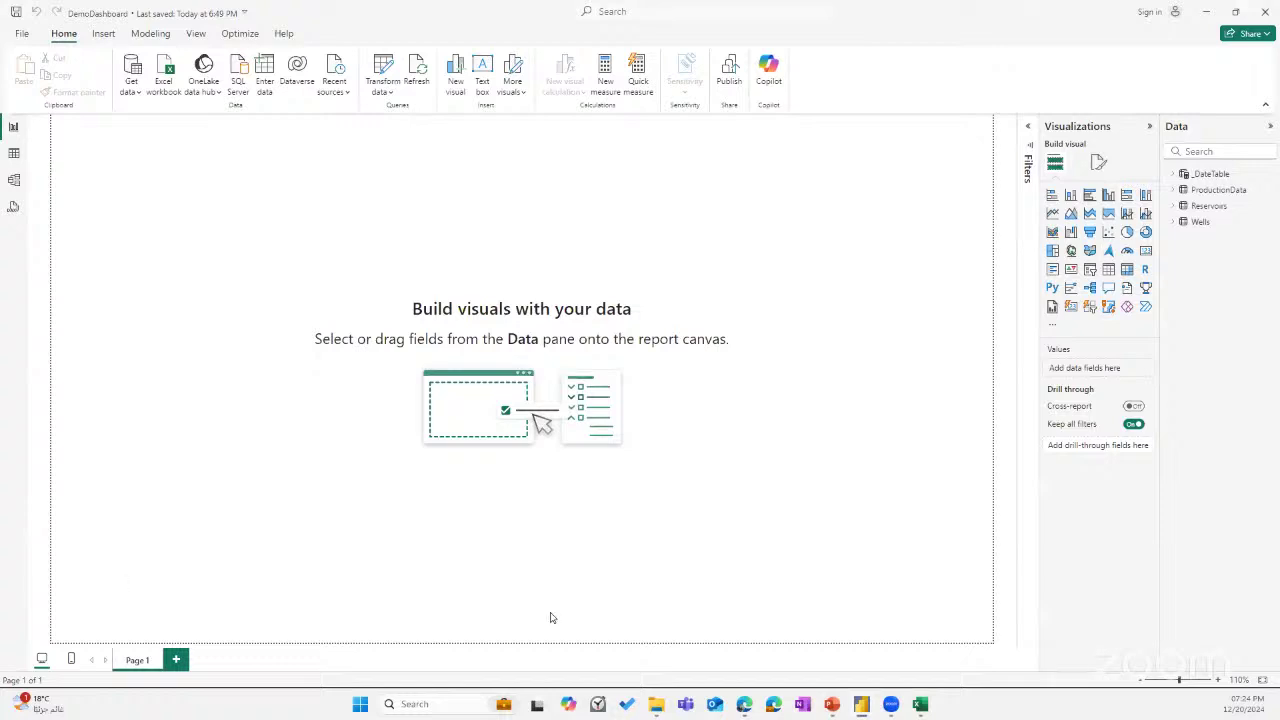
pyautogui.moveTo(848, 704)
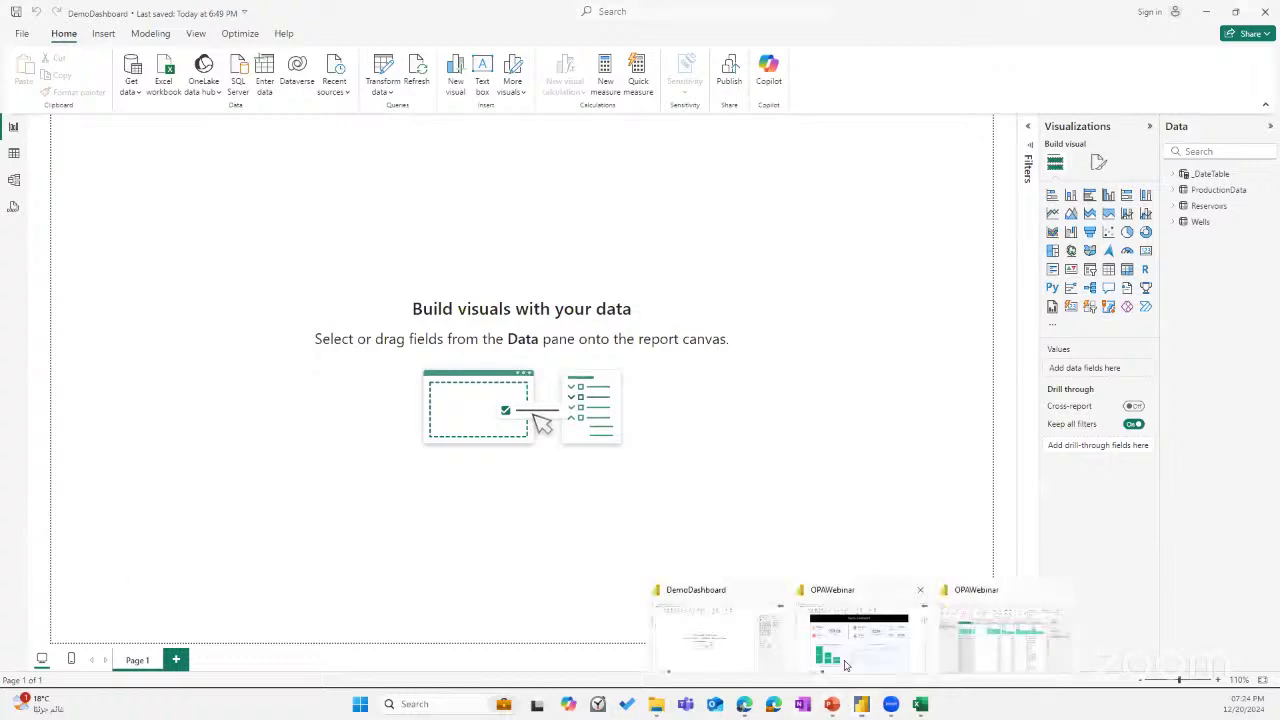
pyautogui.click(848, 664)
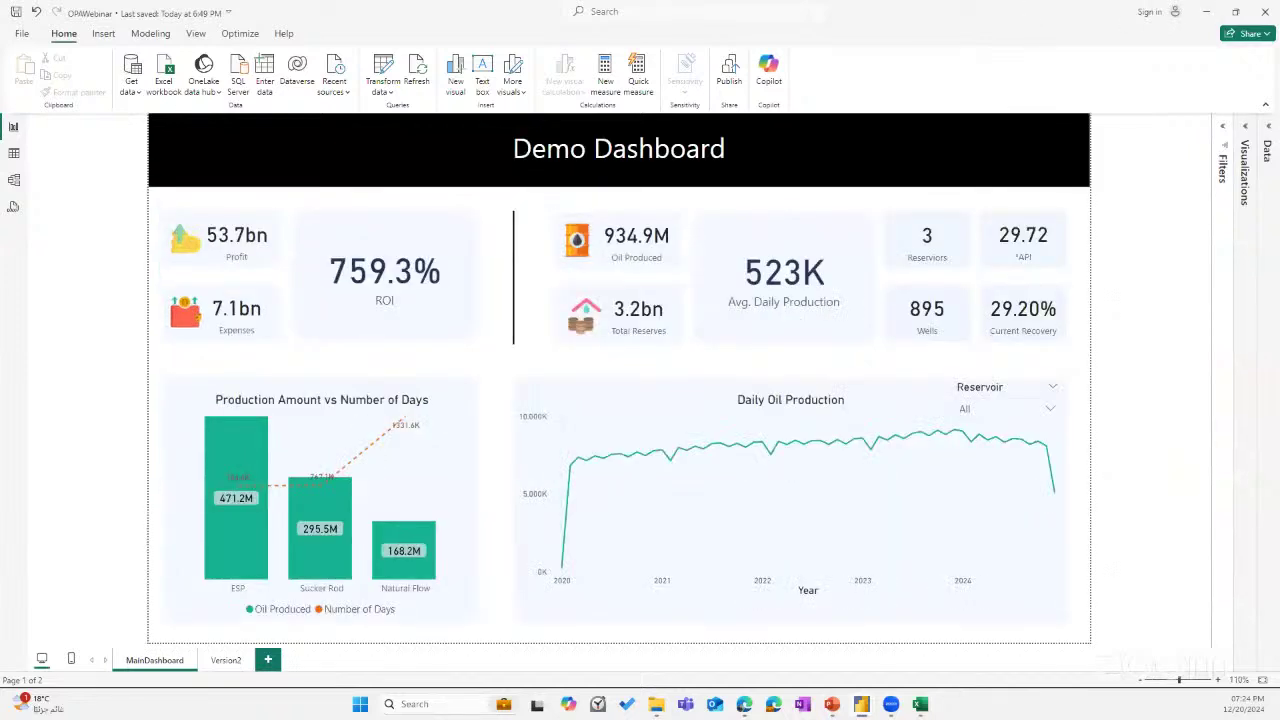
pyautogui.hotkey('alt', 'Tab')
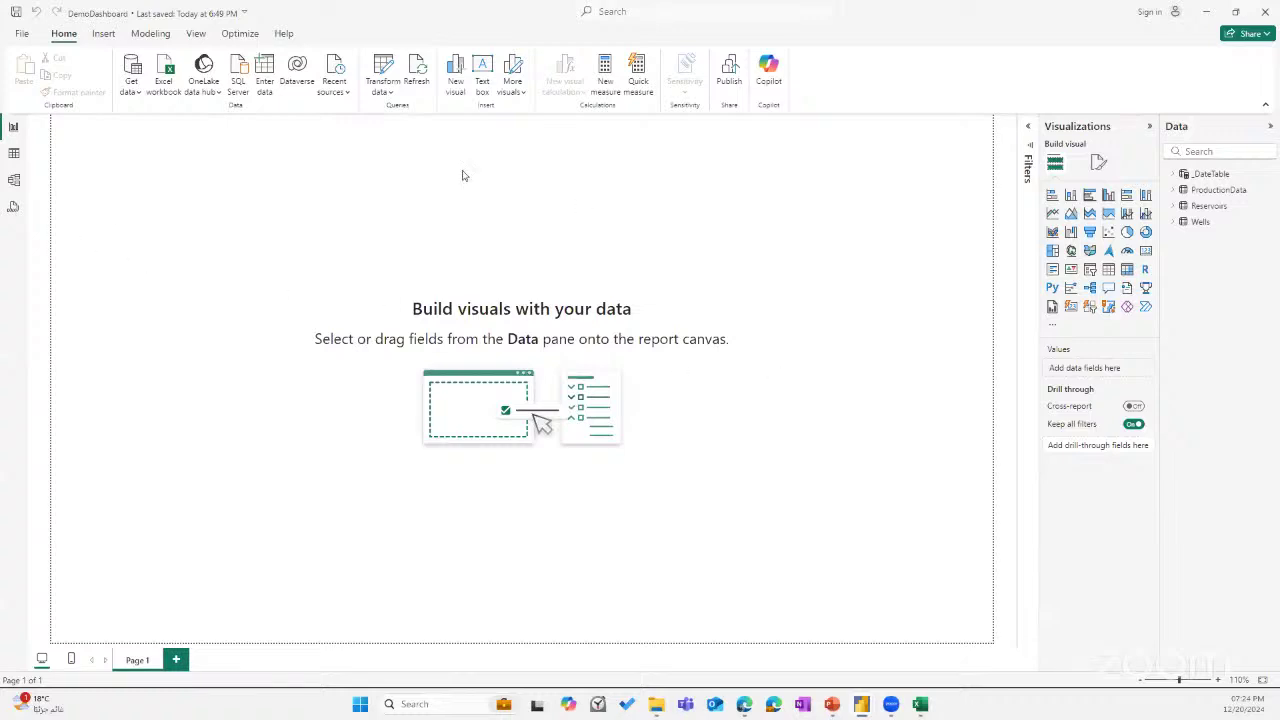
# Examine the fields of the Wells, Reservoirs and ProductionData tables in the data model one after another.
pyautogui.click(1172, 221)
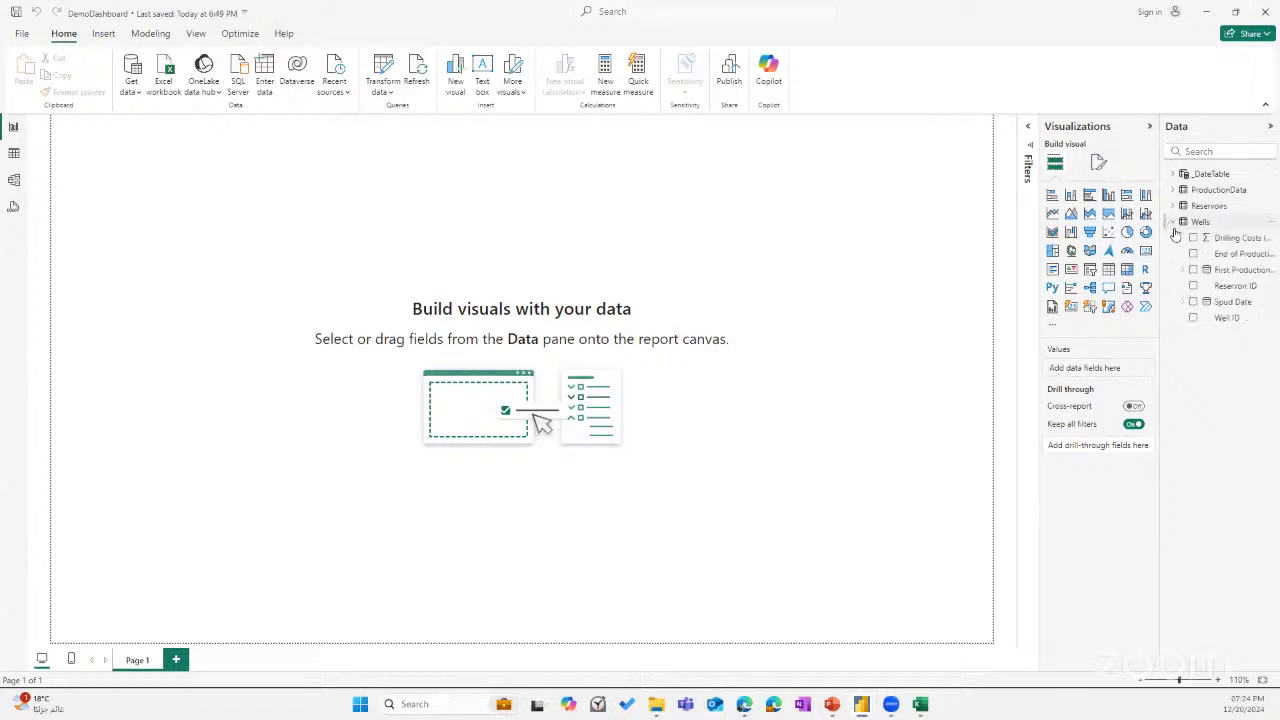
pyautogui.click(1173, 221)
pyautogui.click(1173, 205)
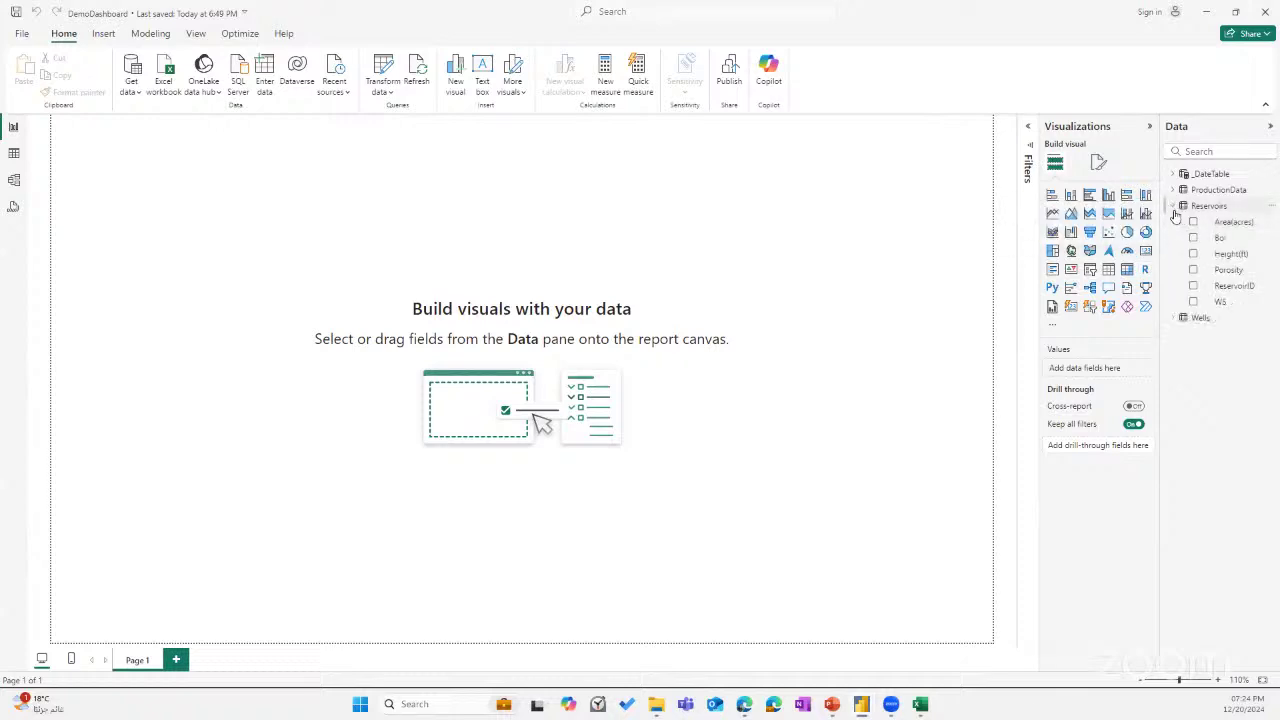
pyautogui.click(1173, 205)
pyautogui.click(1173, 189)
pyautogui.click(1173, 189)
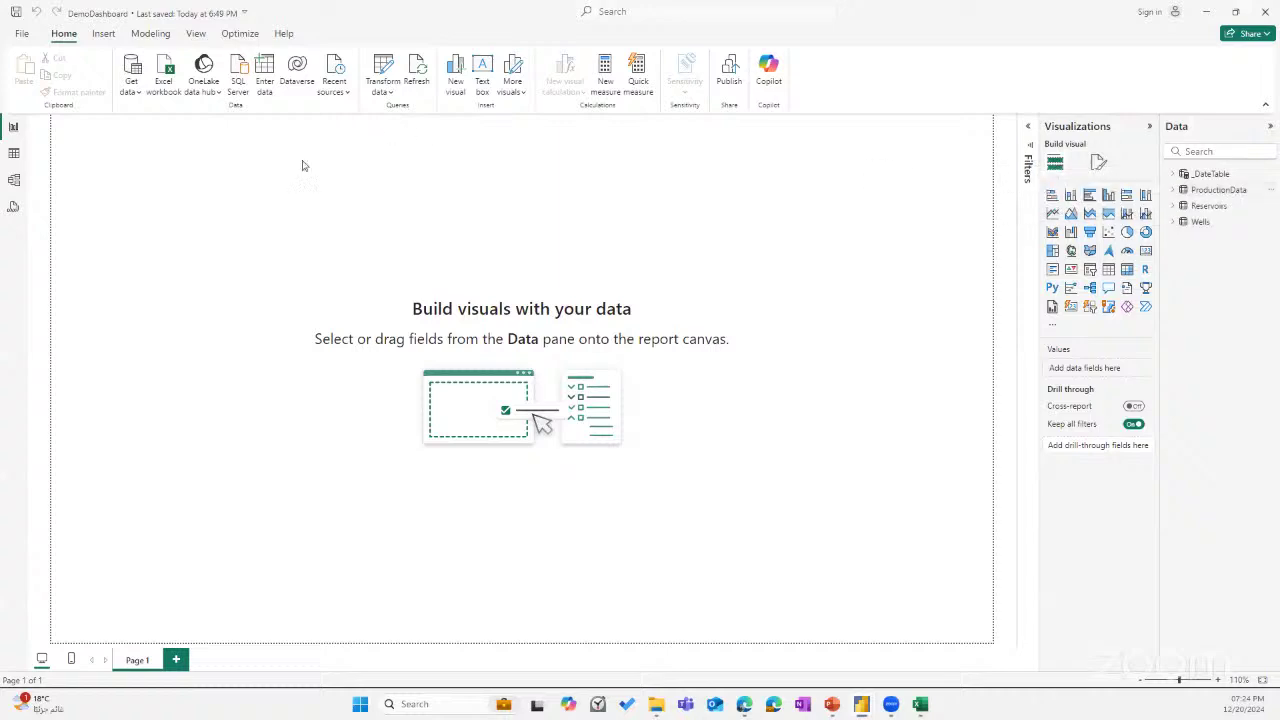
# Inspect the rows of the Wells, ProductionData and Reservoirs tables in the table view, ending back on the report canvas.
pyautogui.click(14, 153)
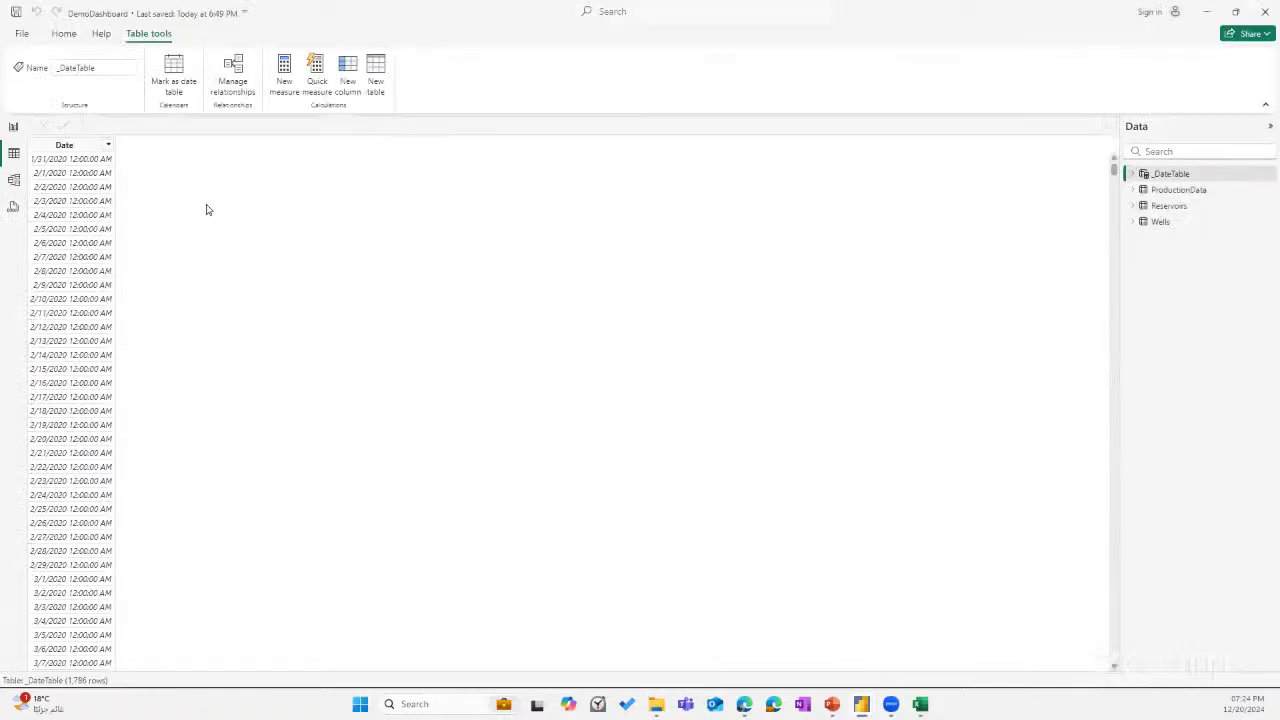
pyautogui.click(1175, 222)
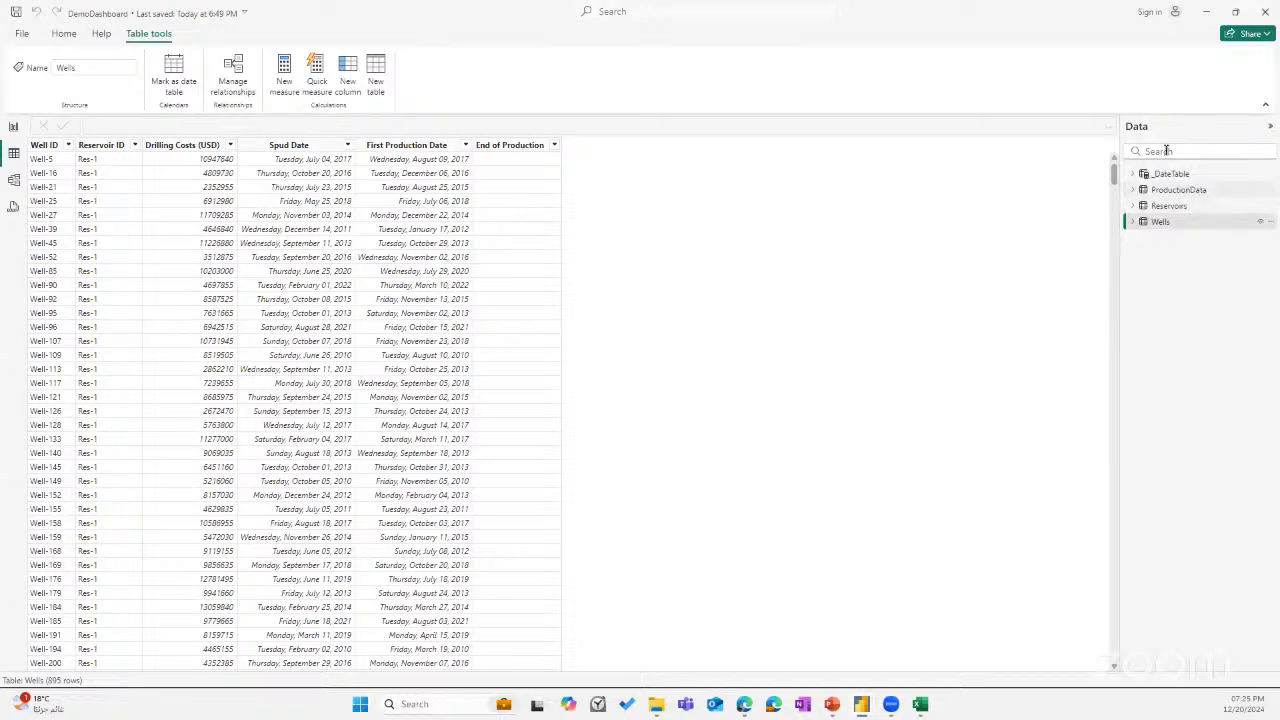
pyautogui.click(1176, 190)
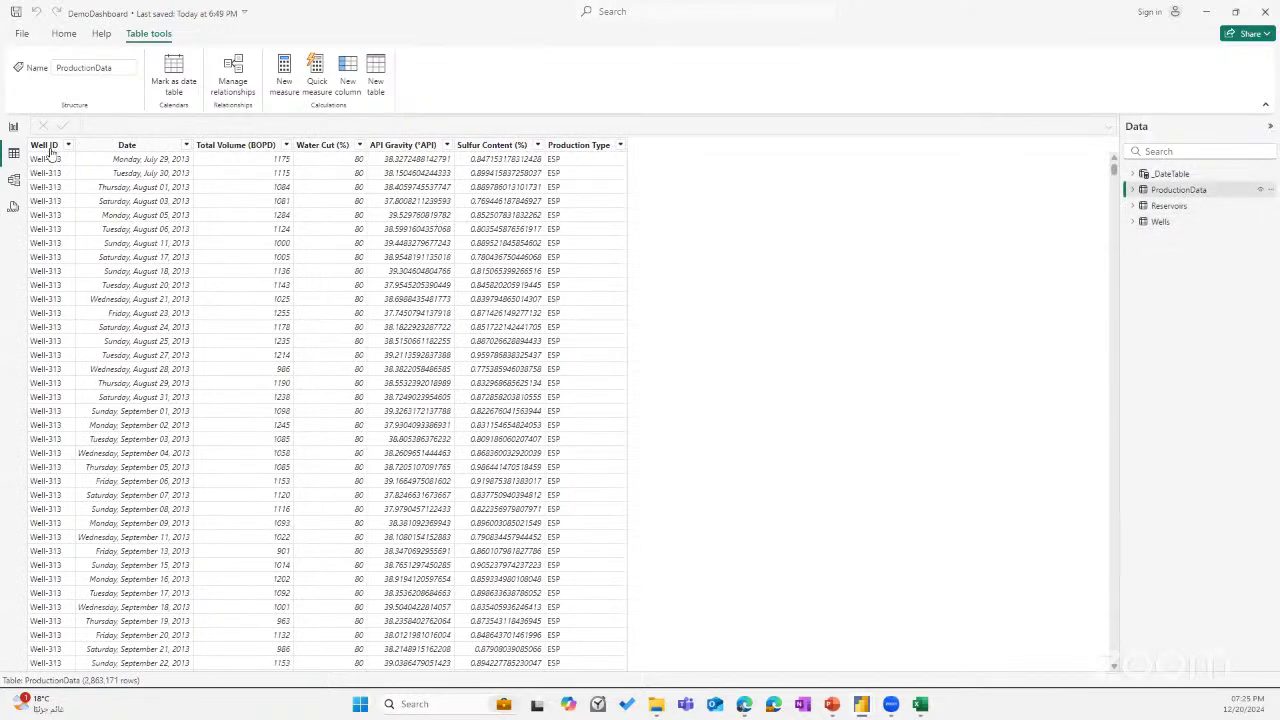
pyautogui.click(1178, 208)
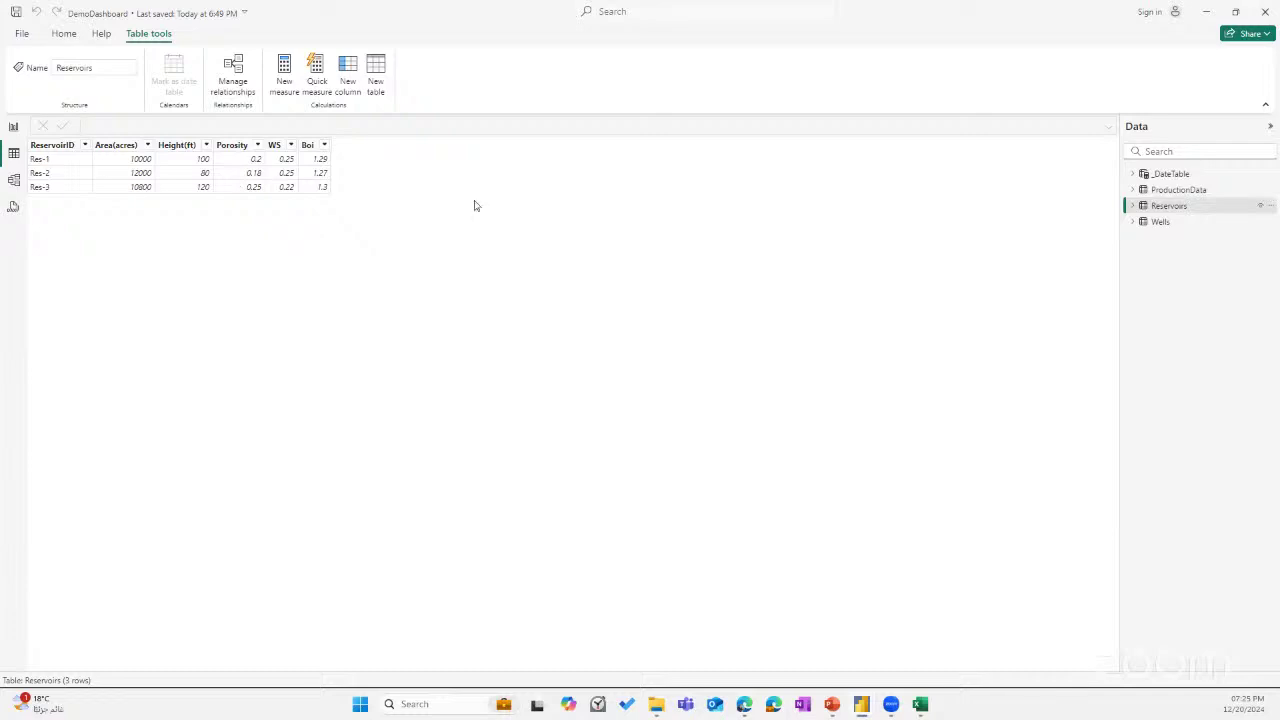
pyautogui.click(1178, 221)
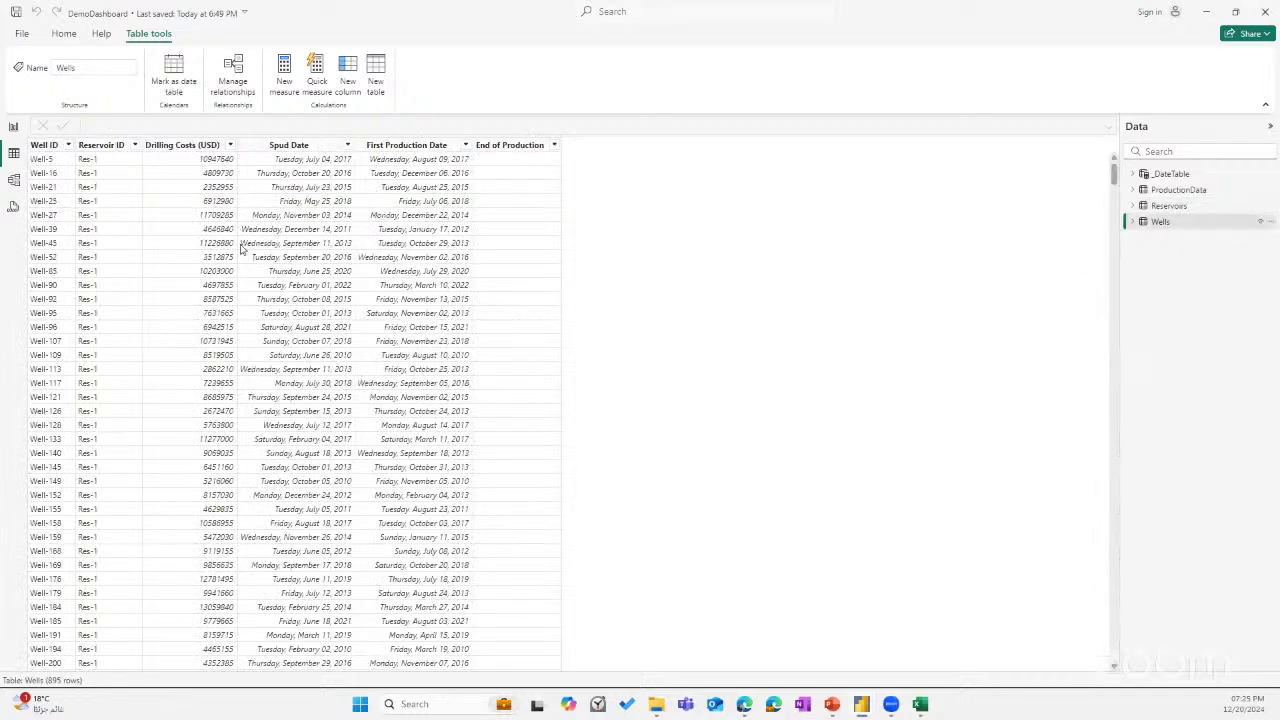
pyautogui.click(13, 126)
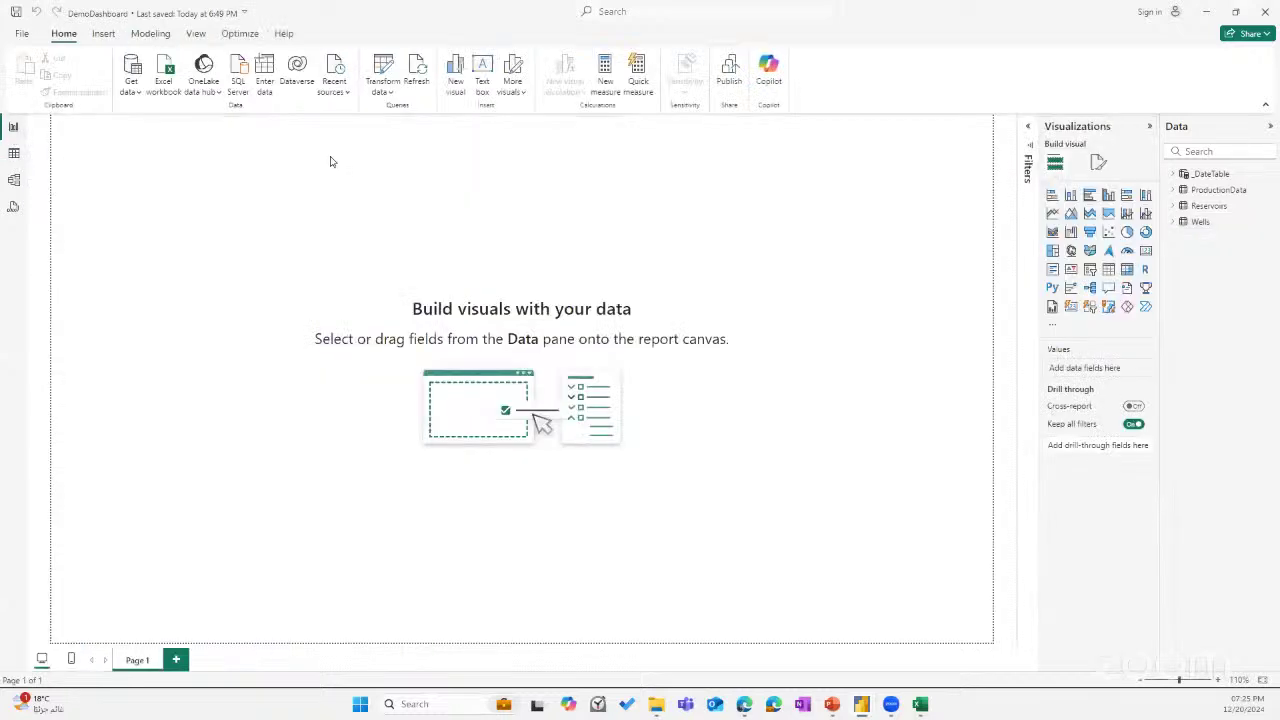
pyautogui.click(130, 93)
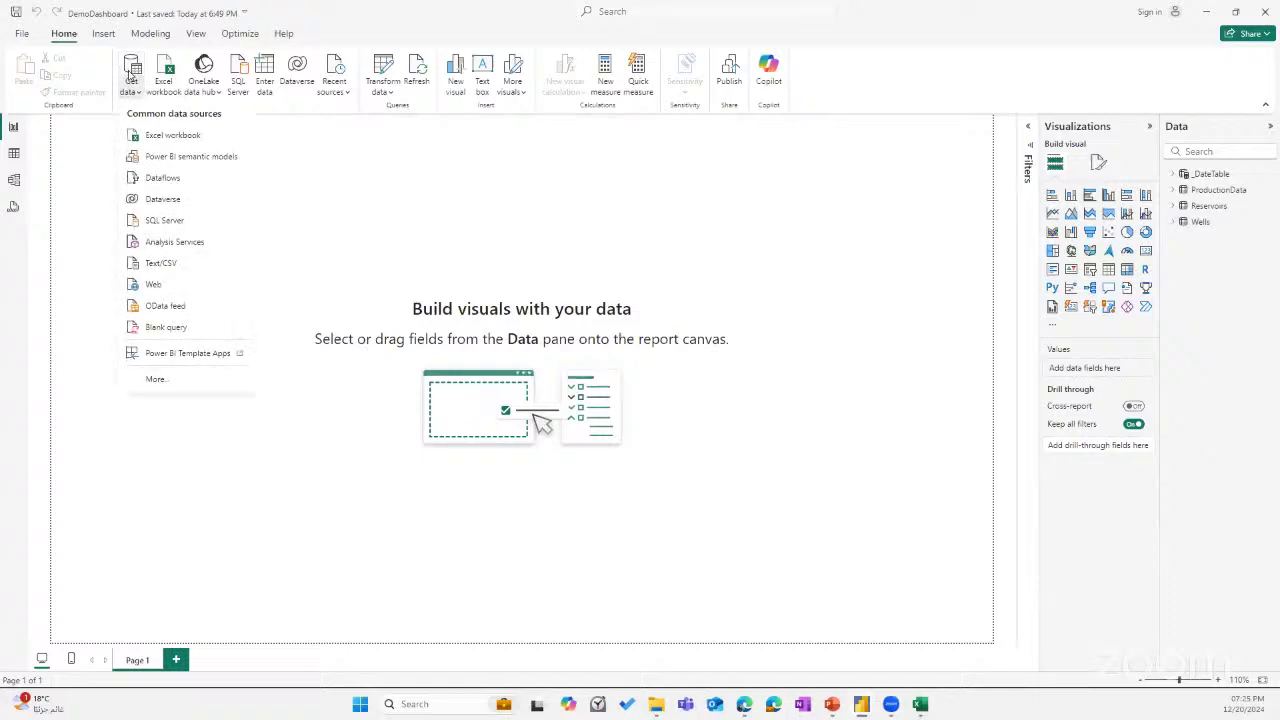
pyautogui.click(184, 141)
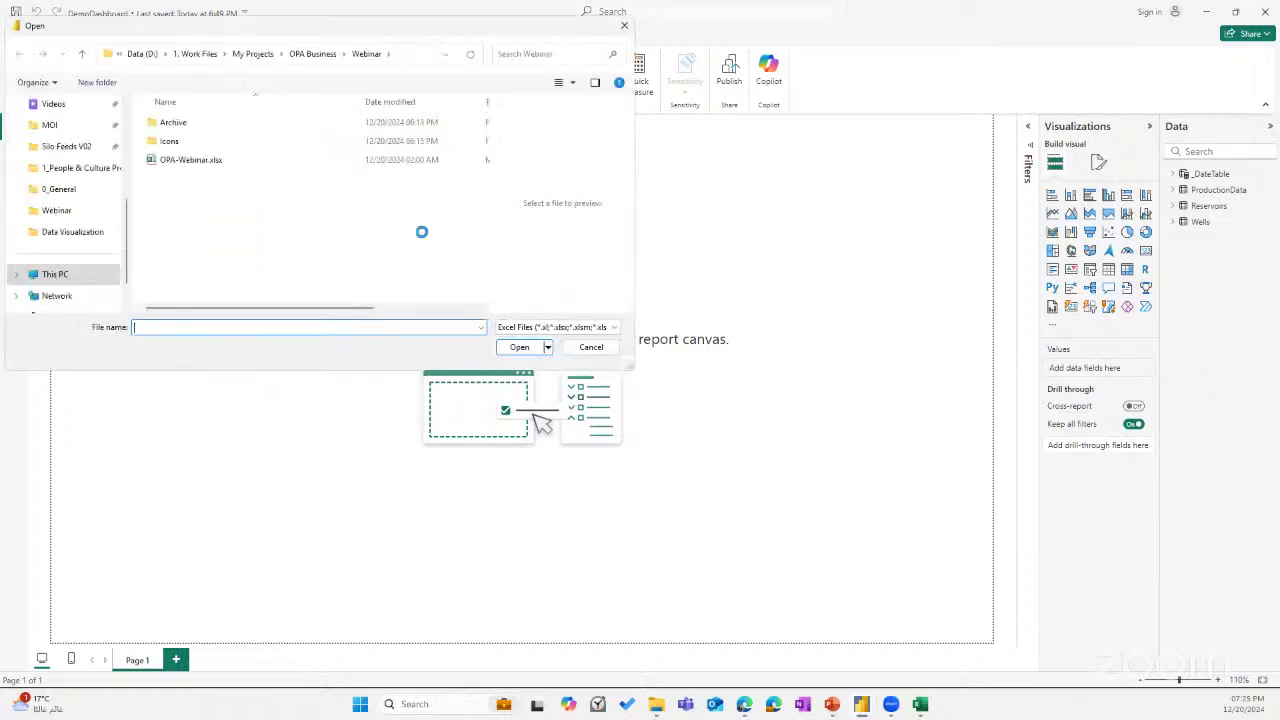
pyautogui.click(236, 161)
pyautogui.click(591, 347)
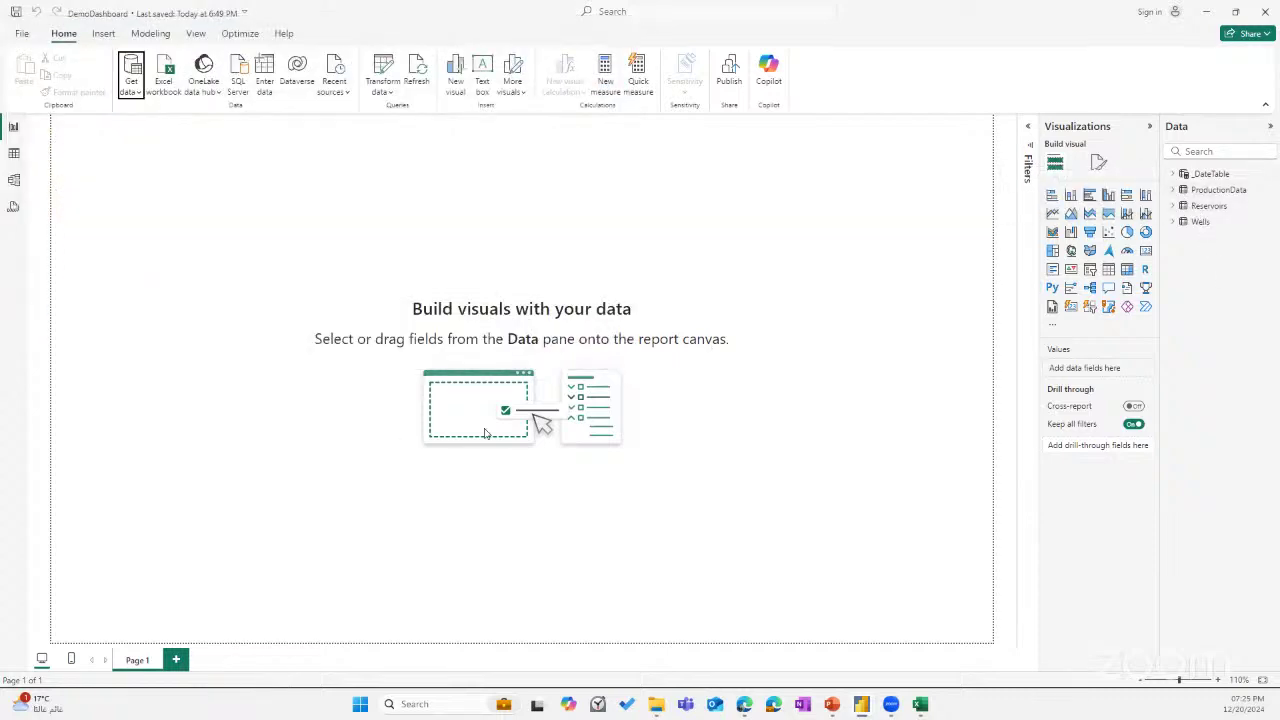
pyautogui.click(127, 443)
# Expand the Reservoirs table's fields, add an empty card visual and move it away from the canvas corner.
pyautogui.click(1176, 206)
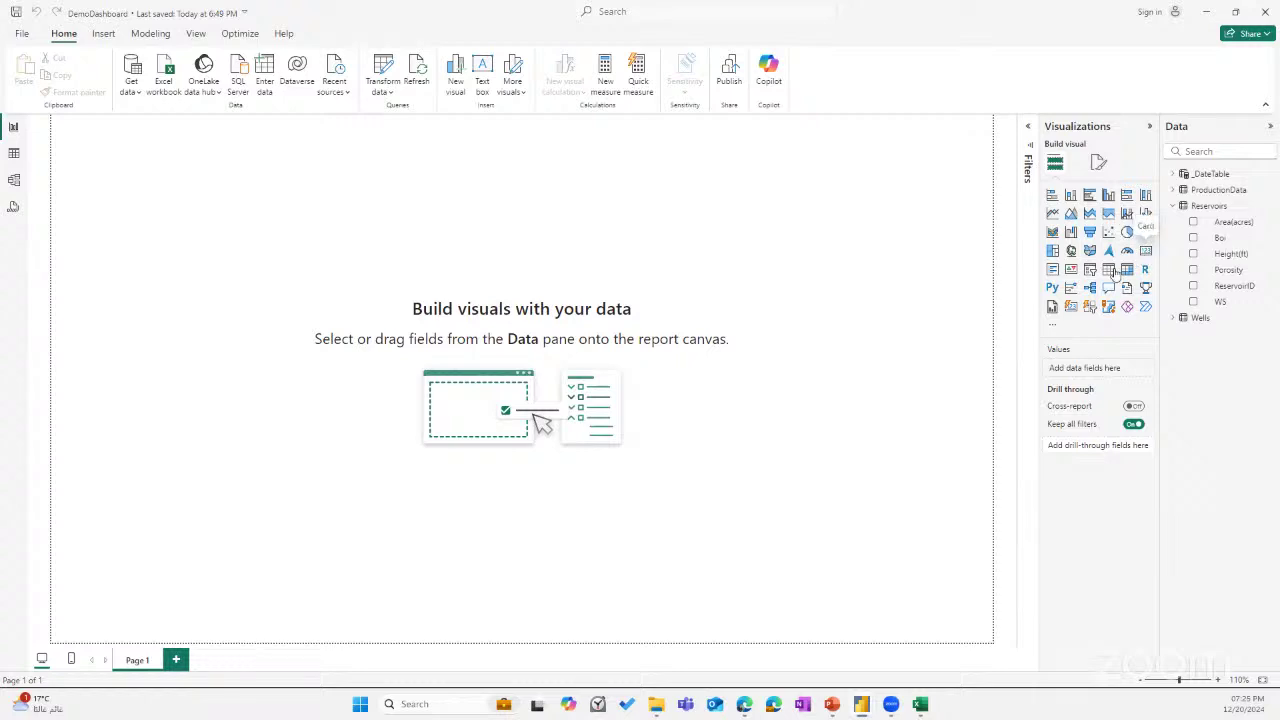
pyautogui.click(1071, 268)
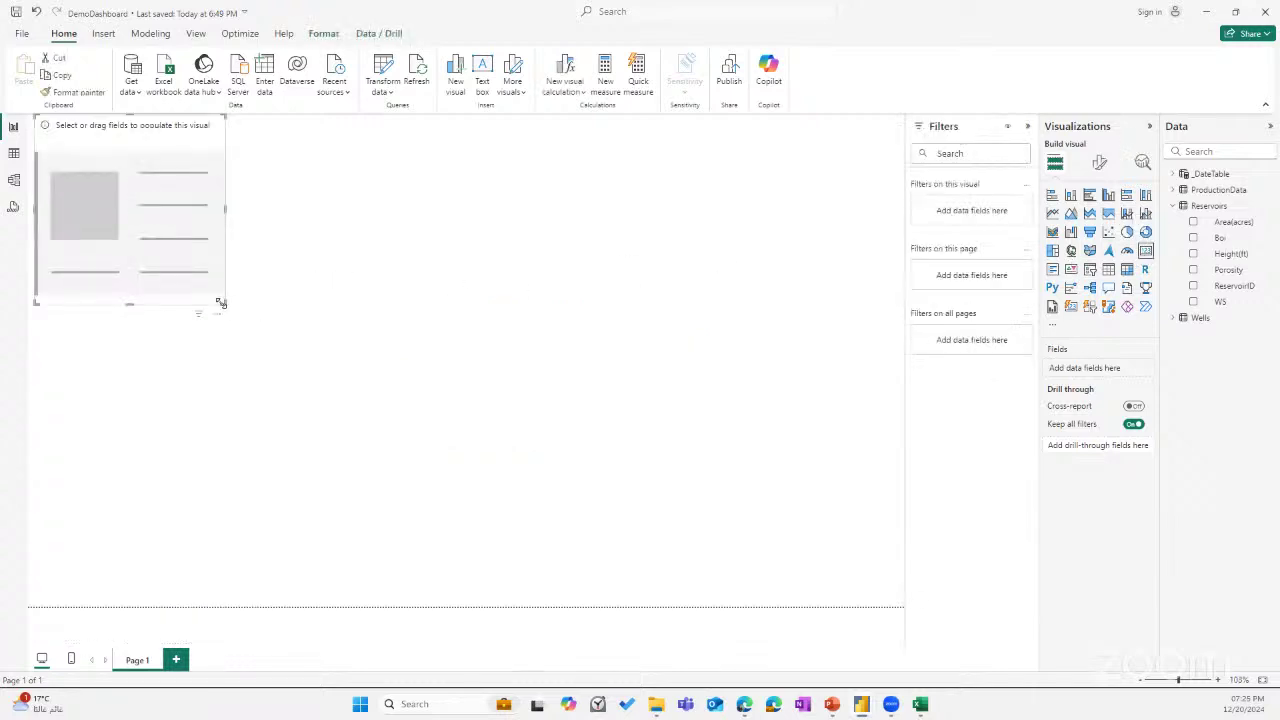
pyautogui.moveTo(221, 302); pyautogui.dragTo(314, 337)
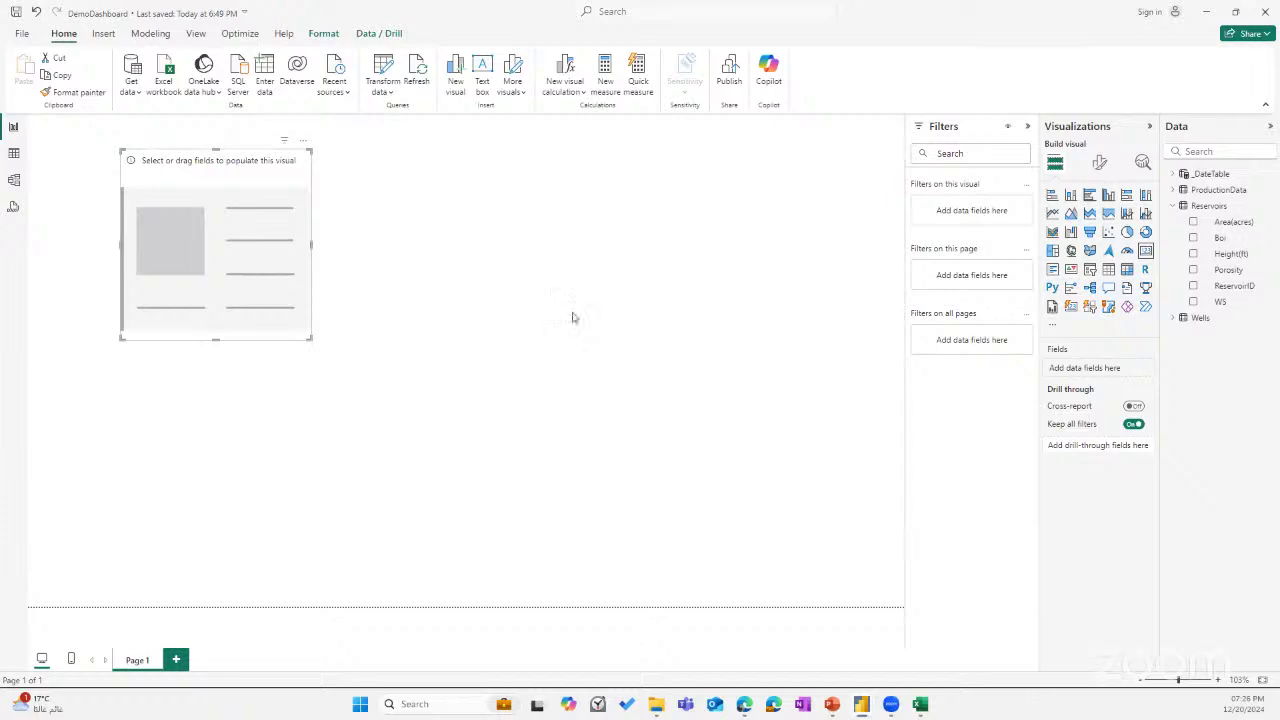
pyautogui.click(634, 351)
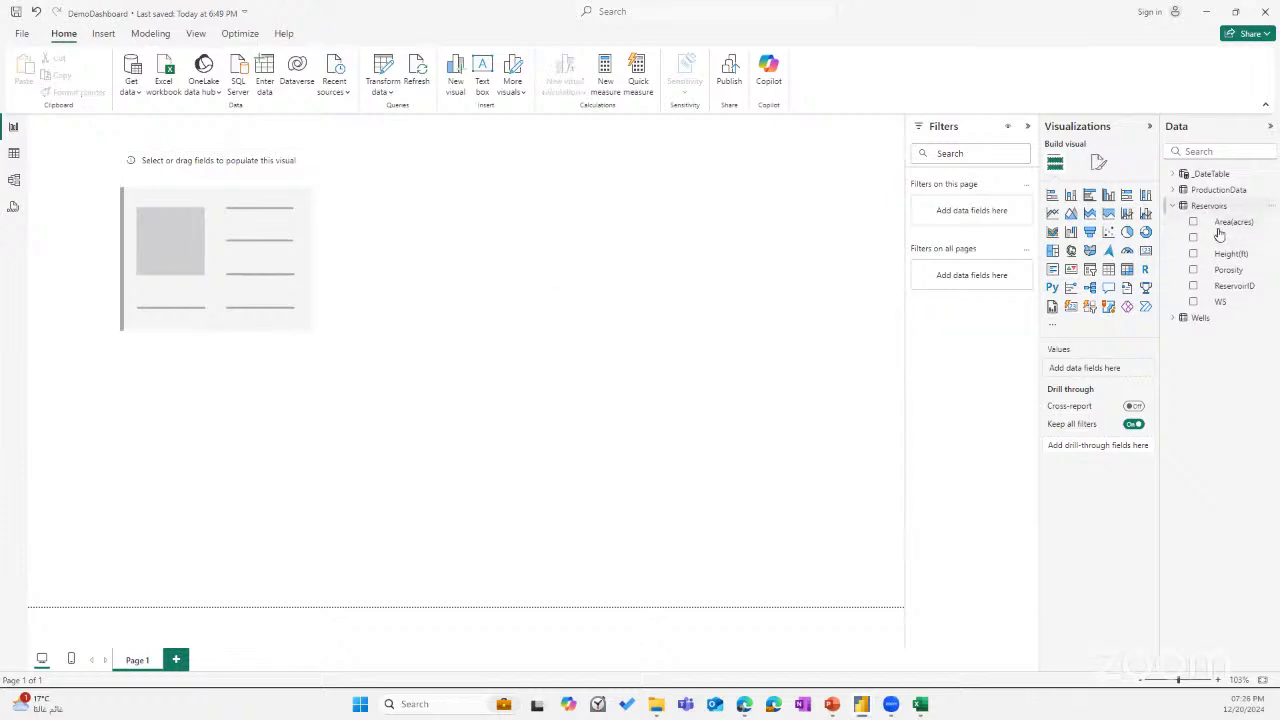
# Create a new table visual on the canvas from the ReservoirID field of the Reservoirs table.
pyautogui.click(1232, 287)
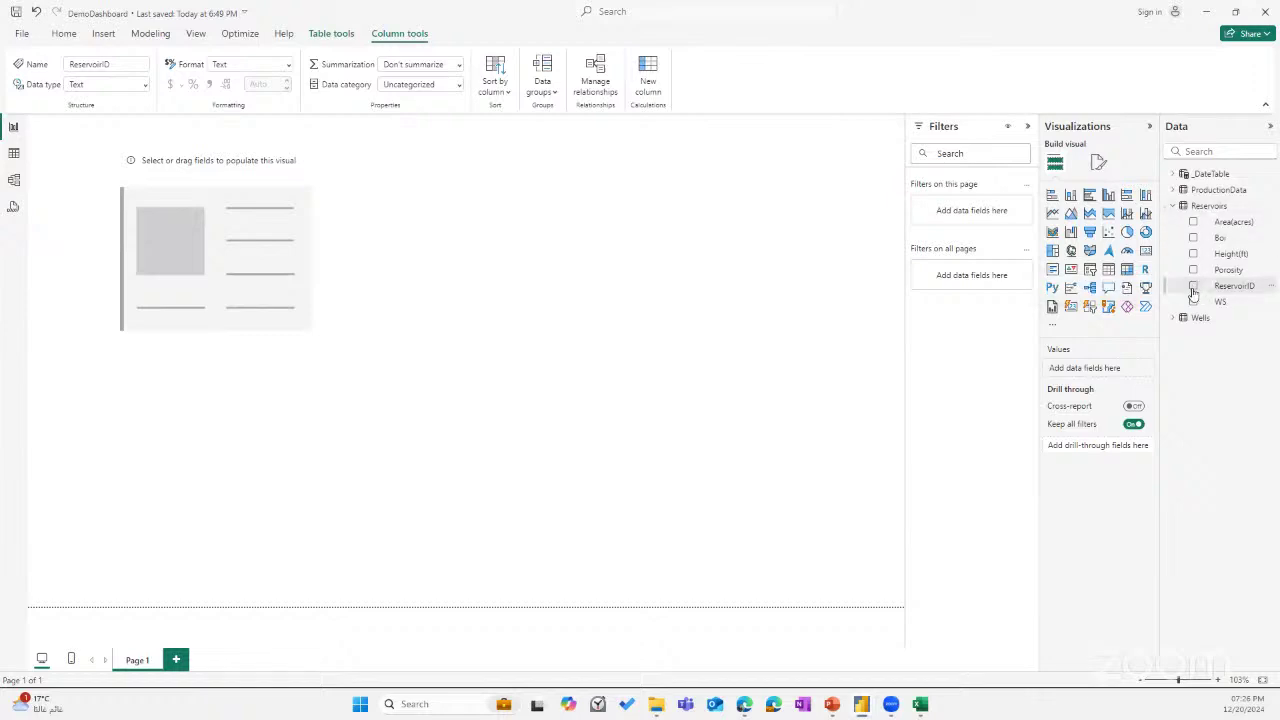
pyautogui.click(1193, 286)
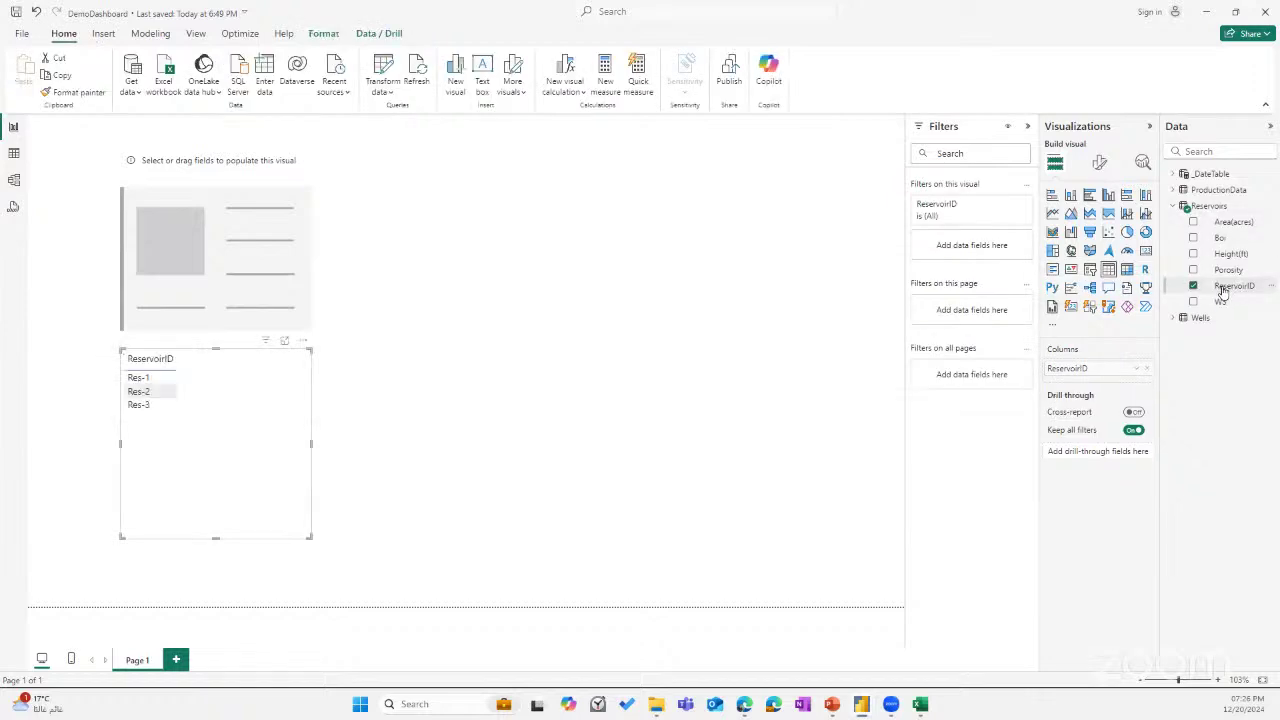
# Delete the empty card visual and move the ReservoirID table to the upper middle of the canvas.
pyautogui.click(251, 224)
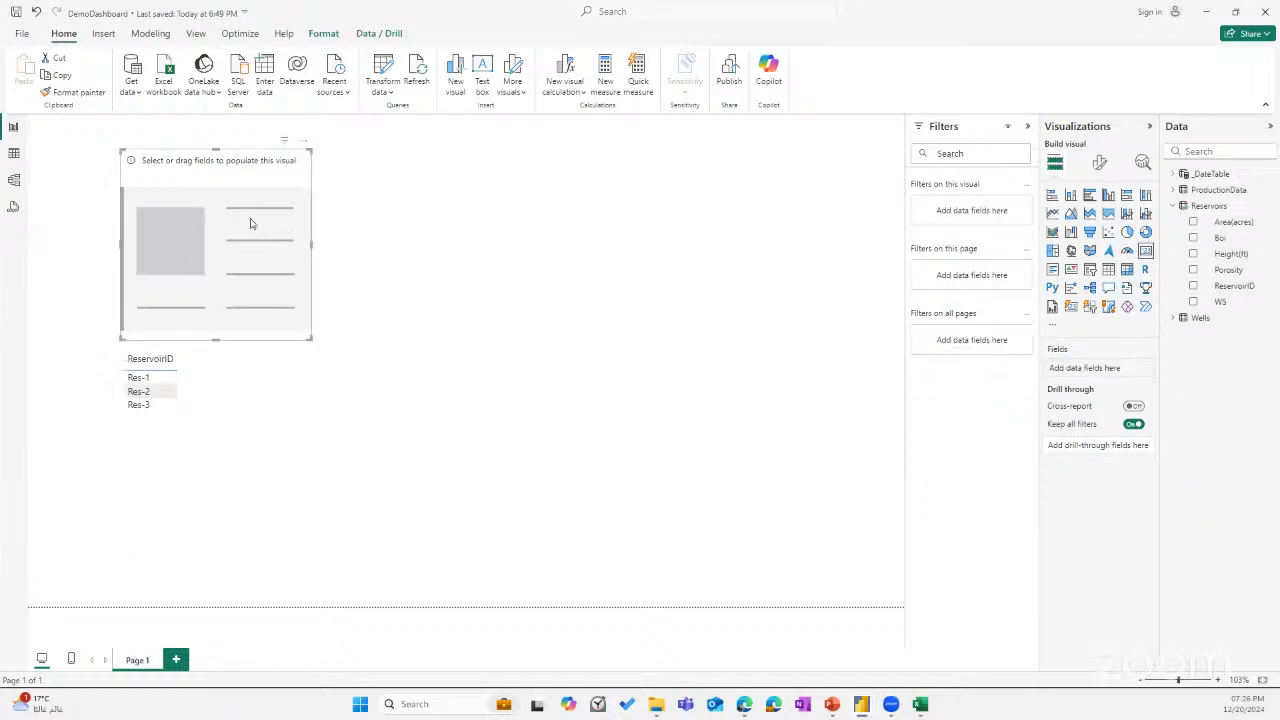
pyautogui.press('Delete')
pyautogui.moveTo(250, 410); pyautogui.dragTo(646, 262)
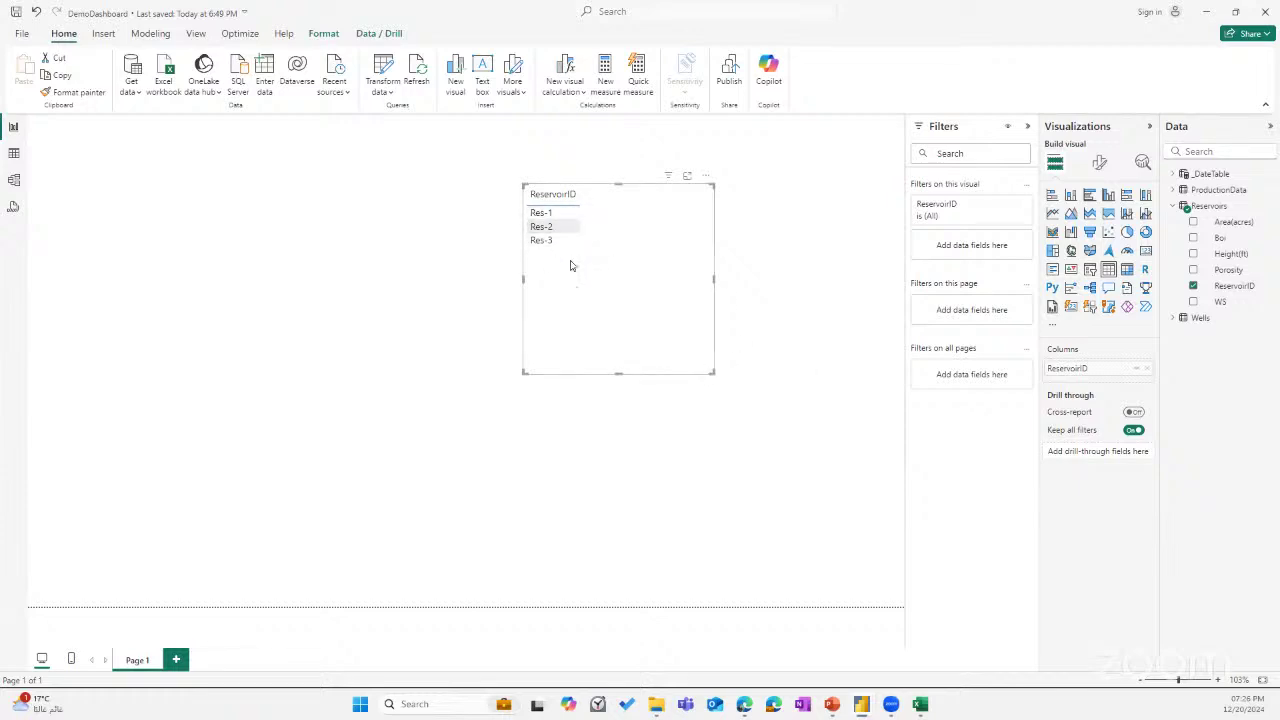
# Summarize the table's ReservoirID field by Count (Distinct) and convert it into a small card in the canvas's upper right area.
pyautogui.click(563, 227)
pyautogui.click(1137, 369)
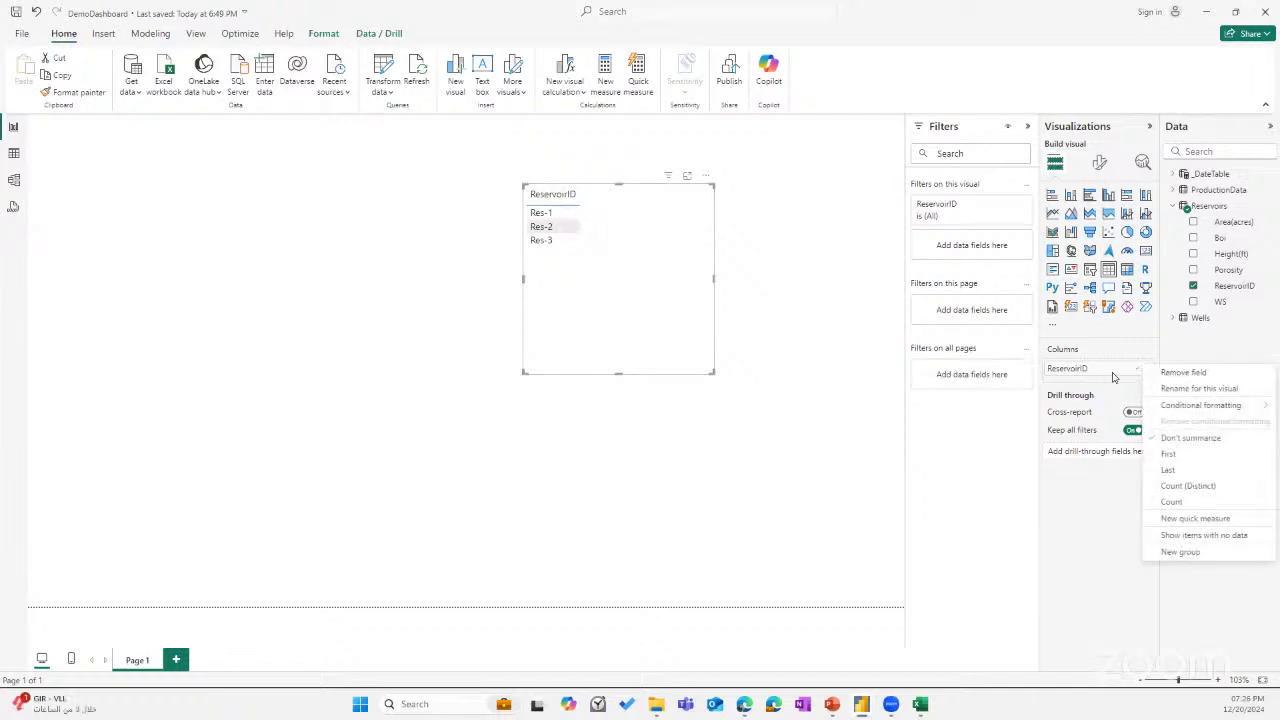
pyautogui.click(1134, 372)
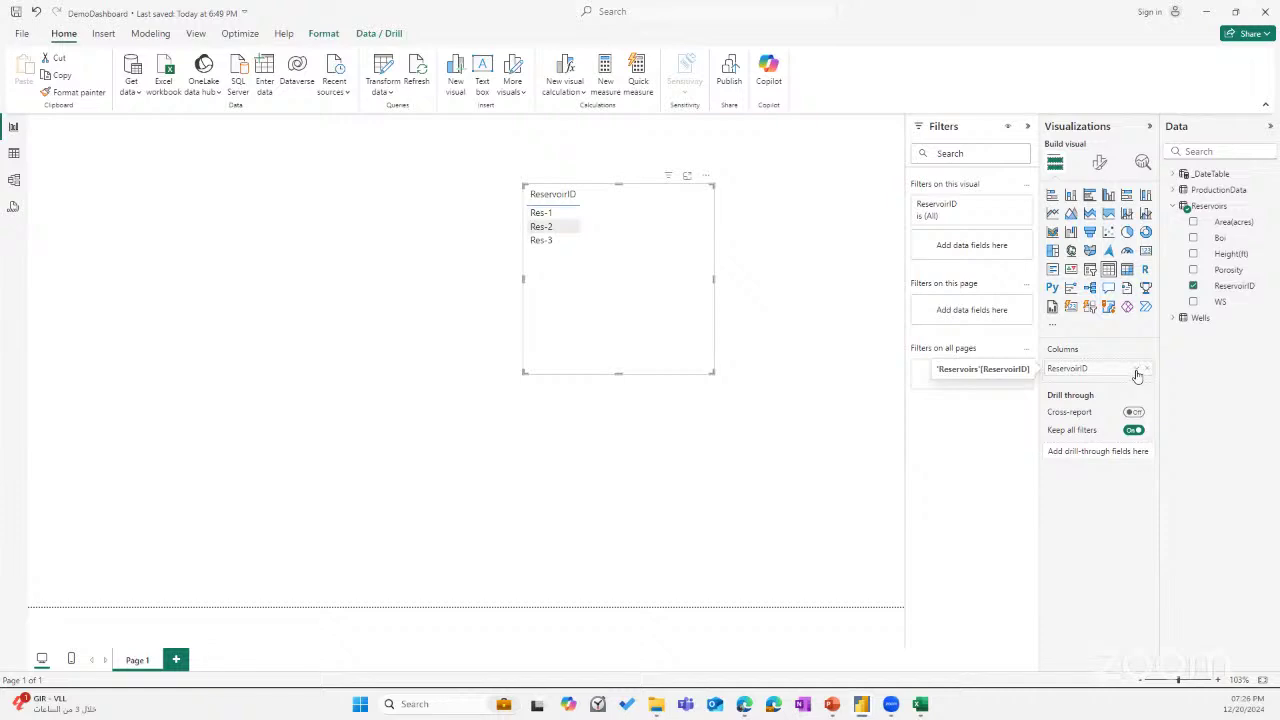
pyautogui.click(1137, 372)
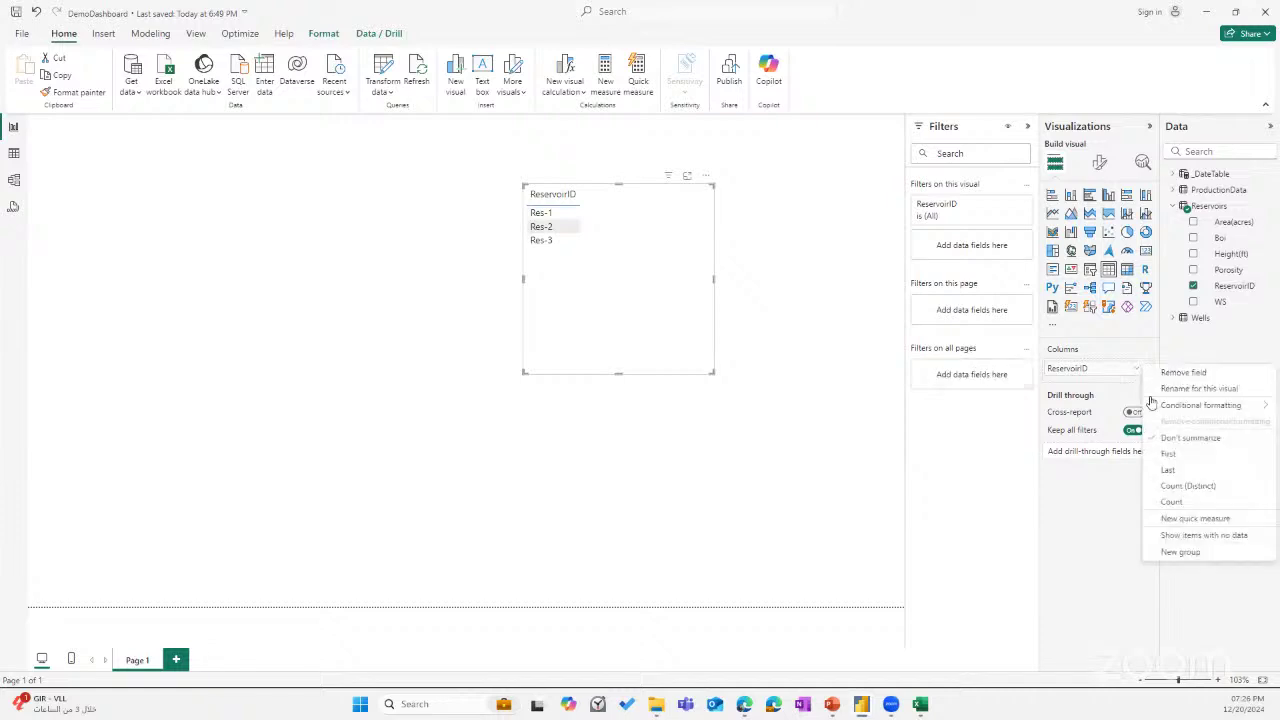
pyautogui.click(1189, 487)
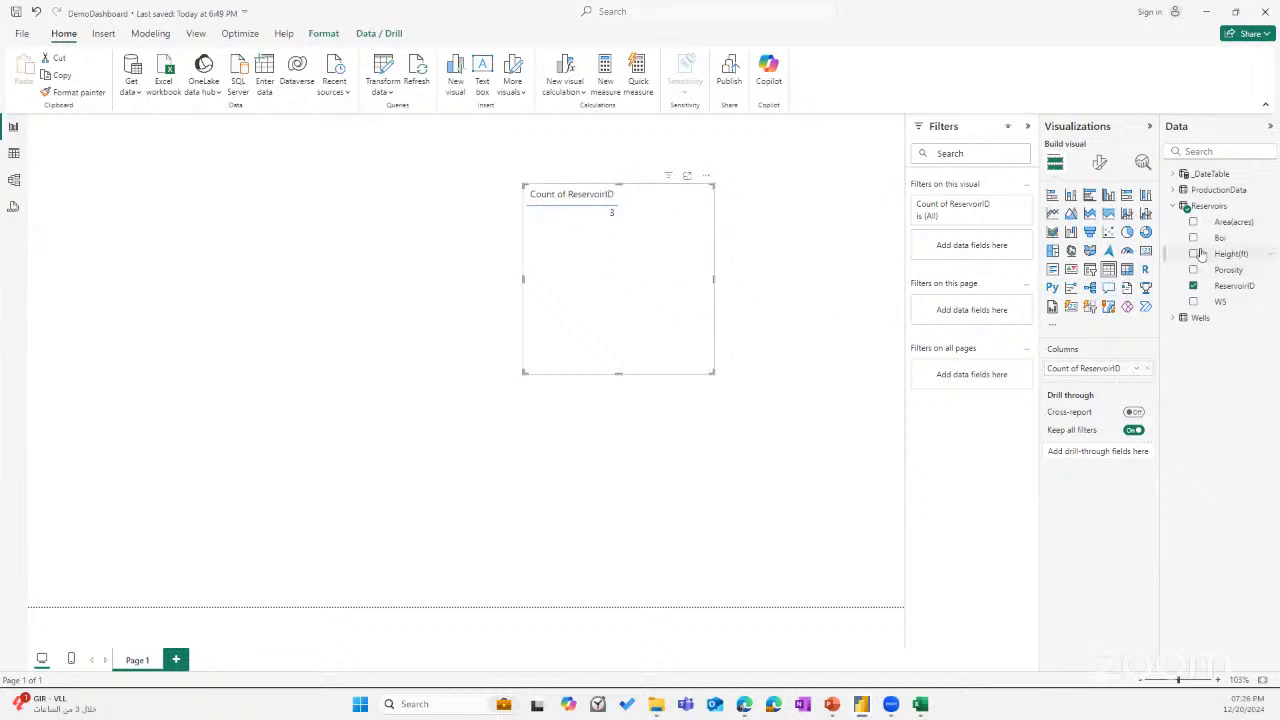
pyautogui.click(1146, 252)
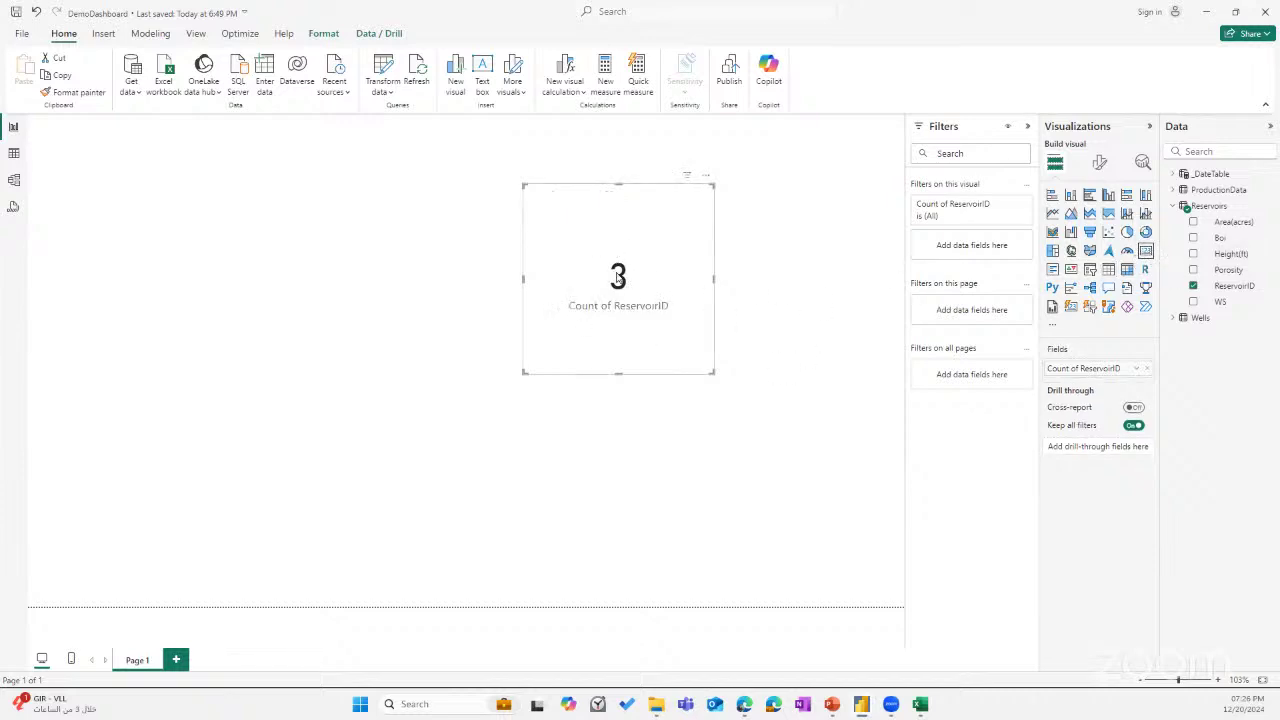
pyautogui.moveTo(712, 370); pyautogui.dragTo(824, 254)
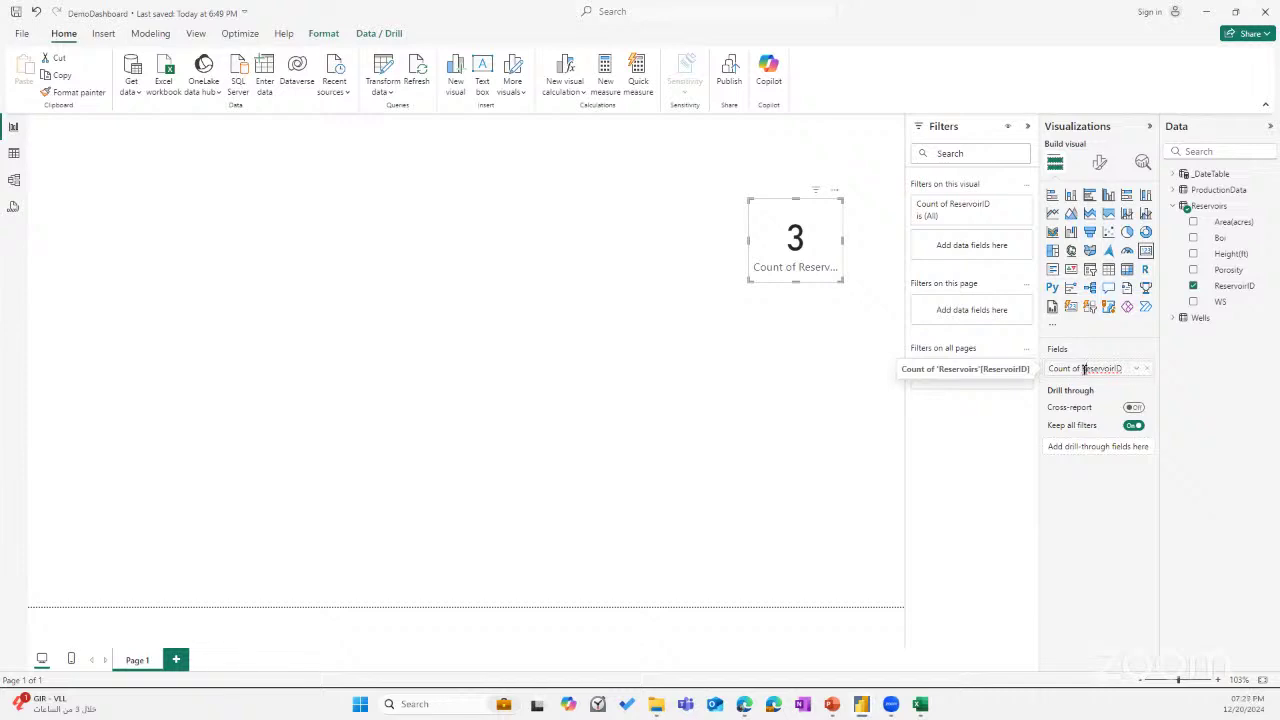
# Rename the card's field to Reservoirs and move the slightly reduced card closer to the top of the canvas.
pyautogui.doubleClick(1083, 369)
pyautogui.write('Reservoir')
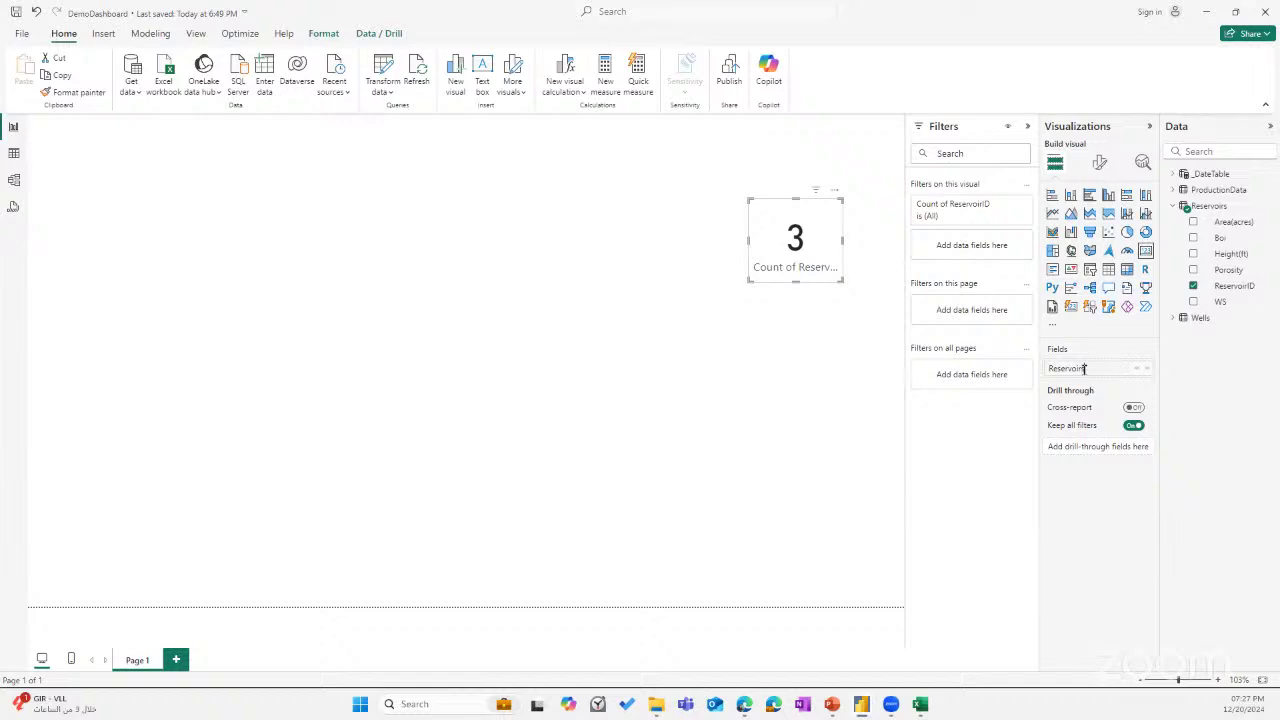
pyautogui.press('Return')
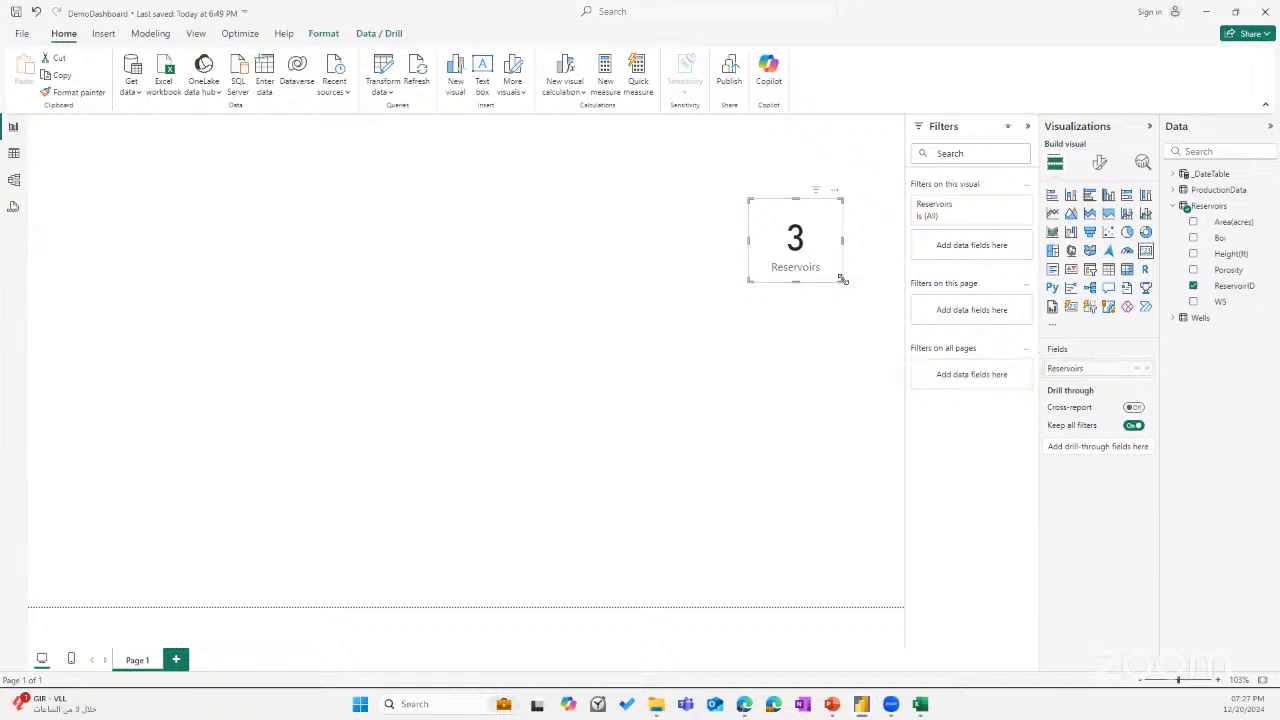
pyautogui.moveTo(842, 279); pyautogui.dragTo(760, 212)
pyautogui.click(758, 279)
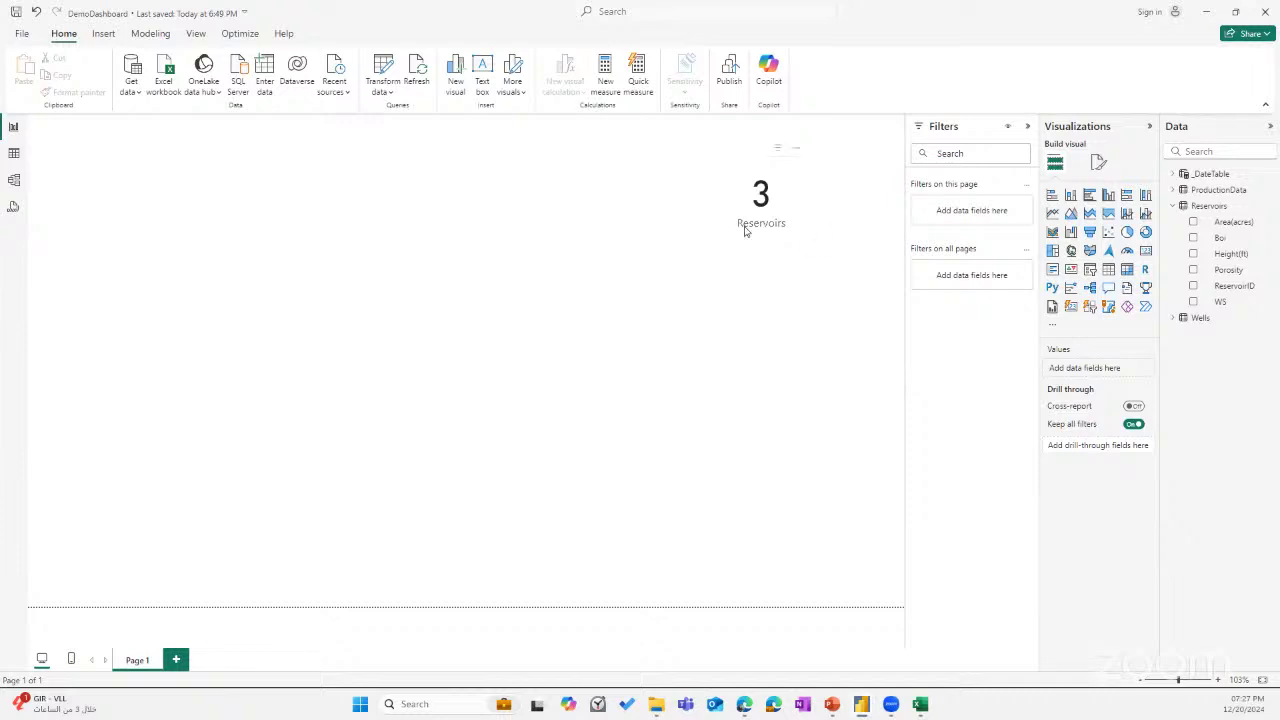
# Expand the Wells table's fields and place a copy of the Reservoirs card directly below the original.
pyautogui.click(1173, 208)
pyautogui.click(1174, 222)
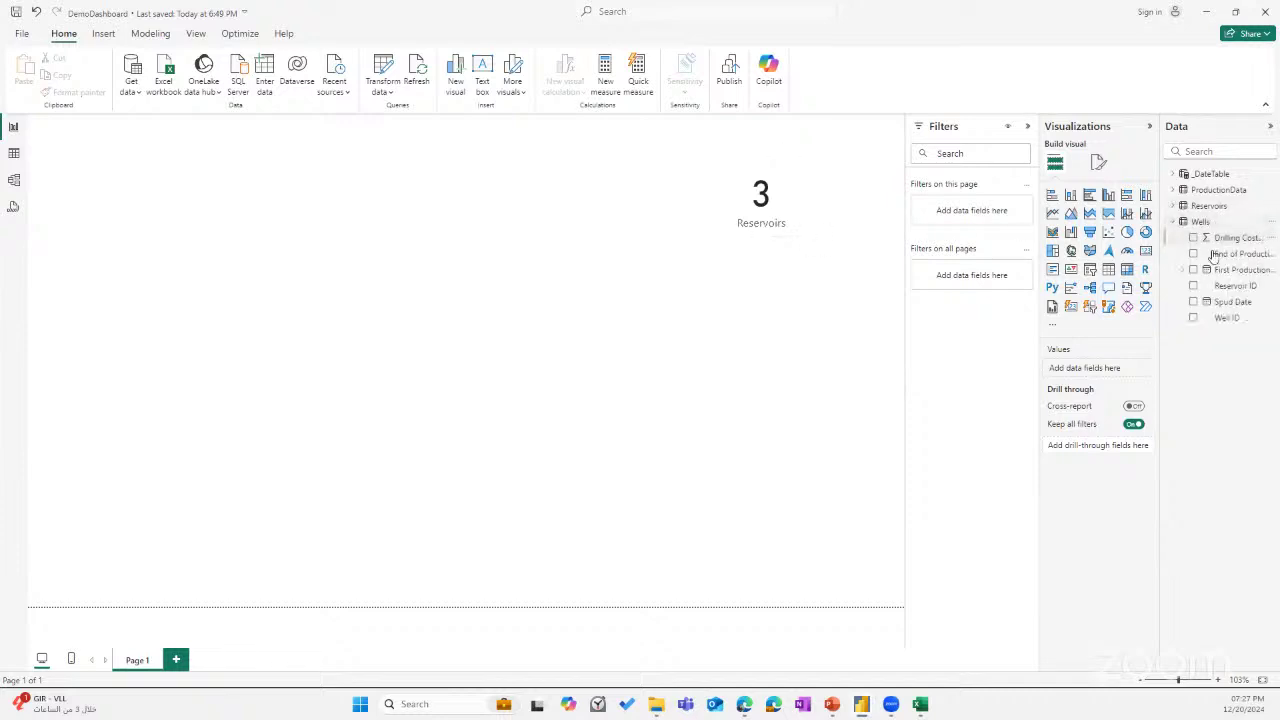
pyautogui.click(1193, 318)
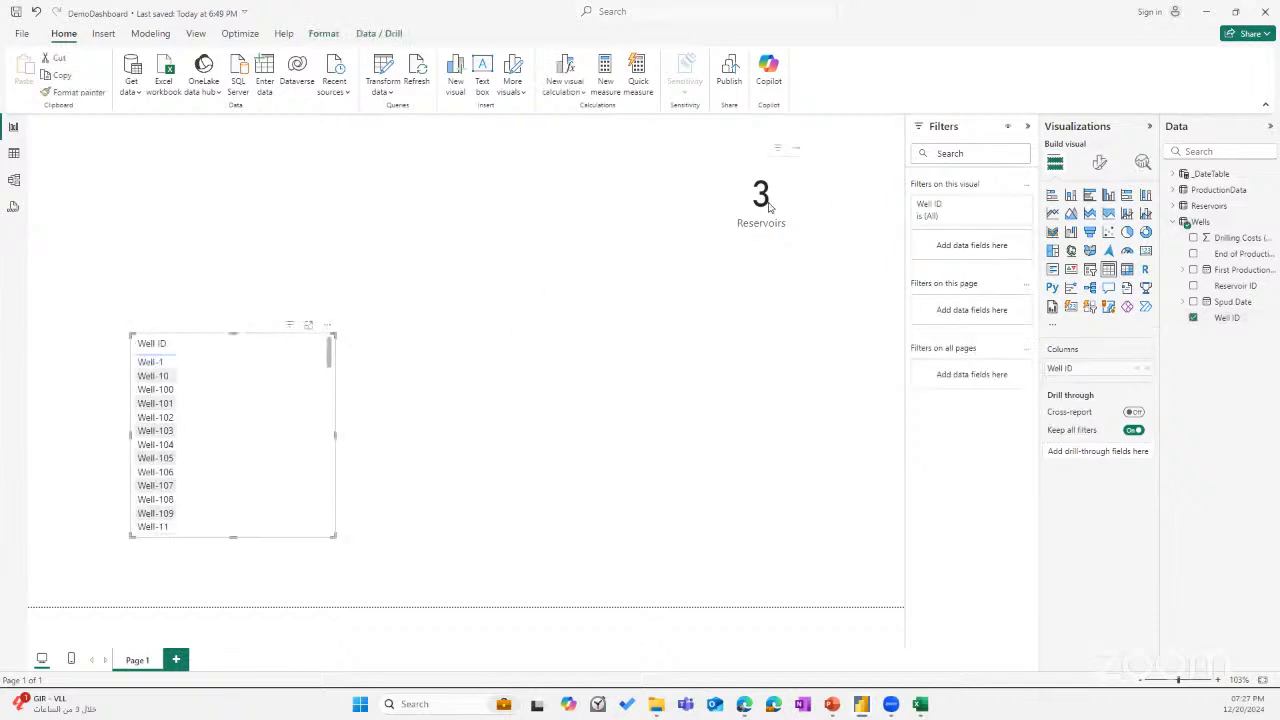
pyautogui.press('Delete')
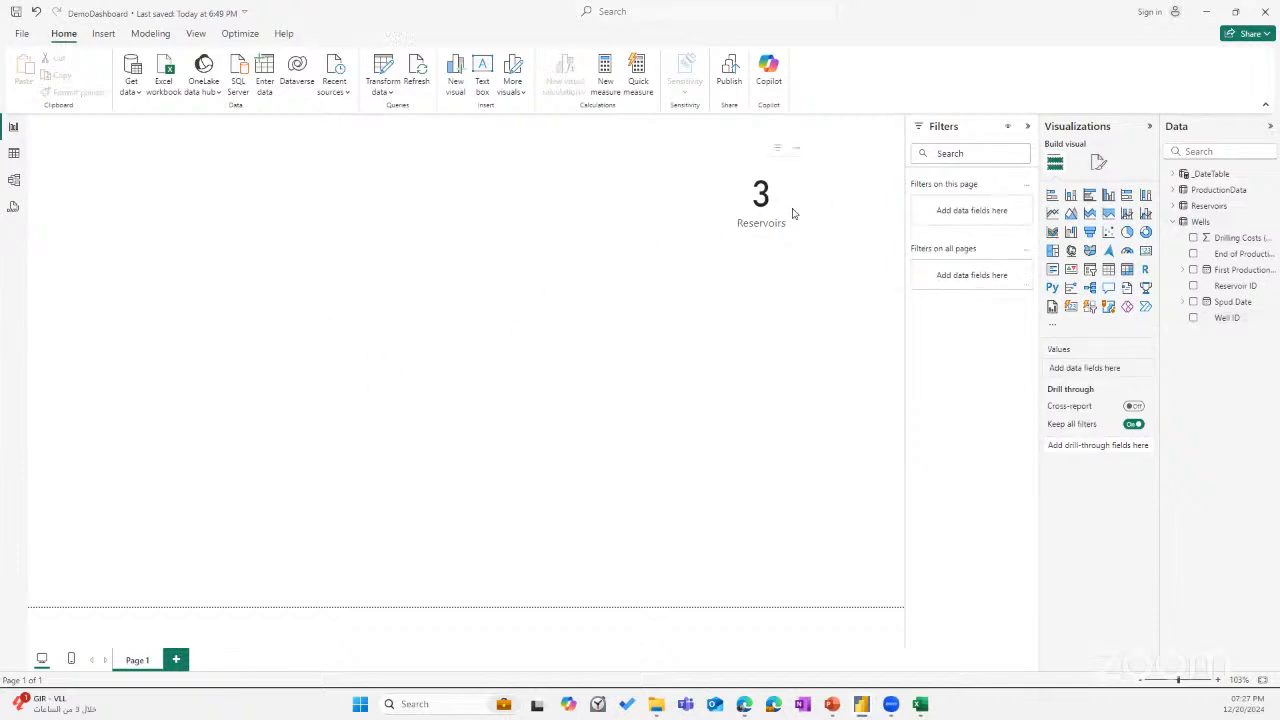
pyautogui.click(788, 211)
pyautogui.hotkey('ctrl', 'v')
pyautogui.moveTo(763, 227); pyautogui.dragTo(755, 313)
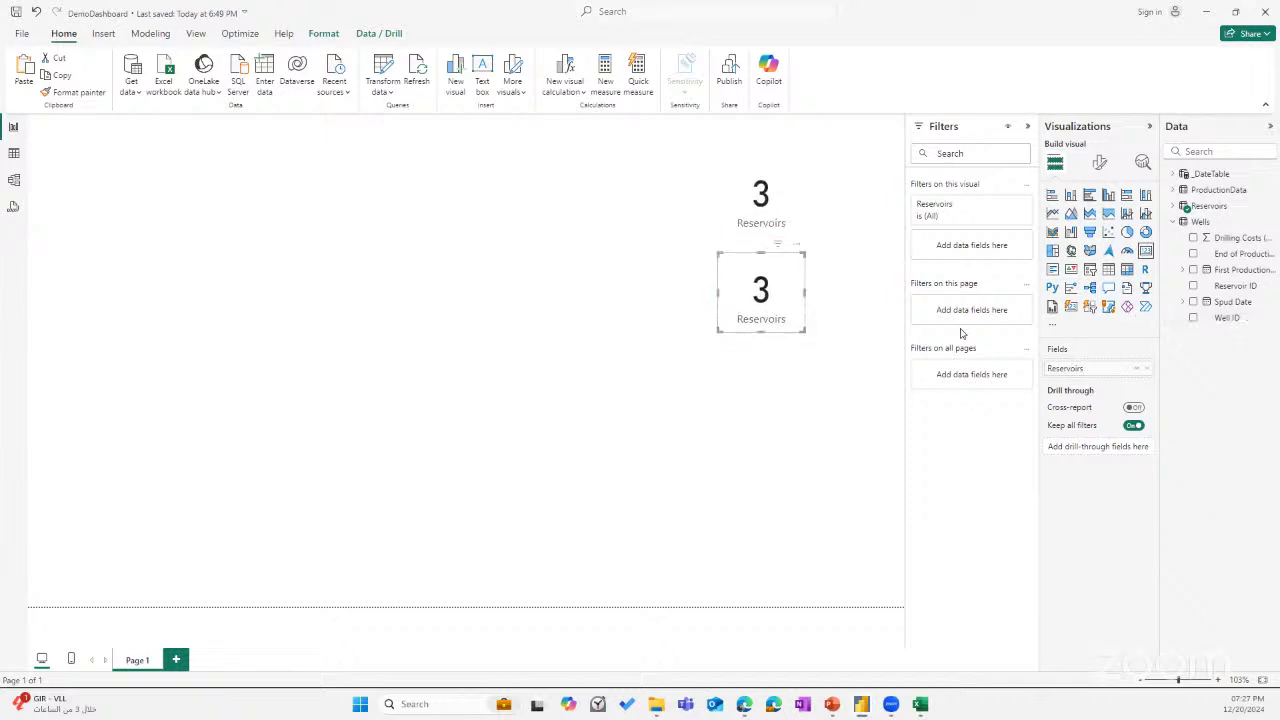
# Replace the copied card's field with Well ID summarized by Count (Distinct) and widen the card slightly.
pyautogui.moveTo(1228, 318); pyautogui.dragTo(1105, 372)
pyautogui.click(1134, 370)
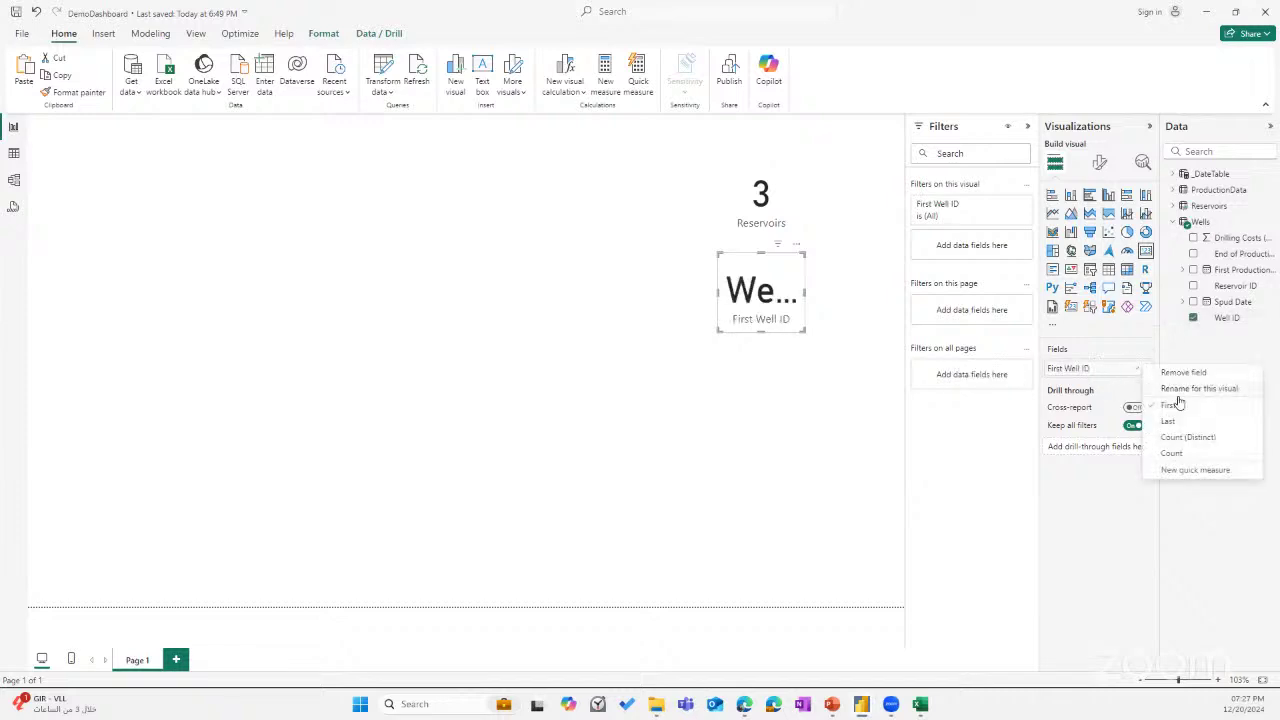
pyautogui.click(1184, 441)
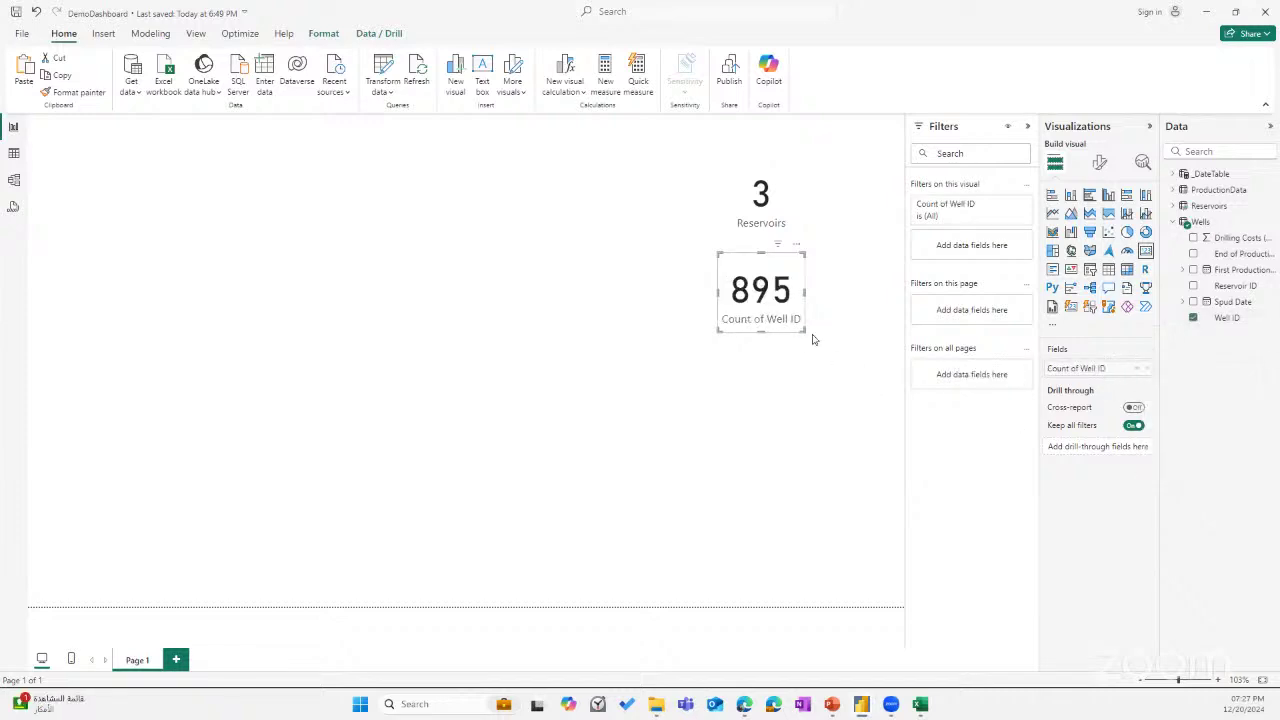
pyautogui.moveTo(807, 335); pyautogui.dragTo(824, 337)
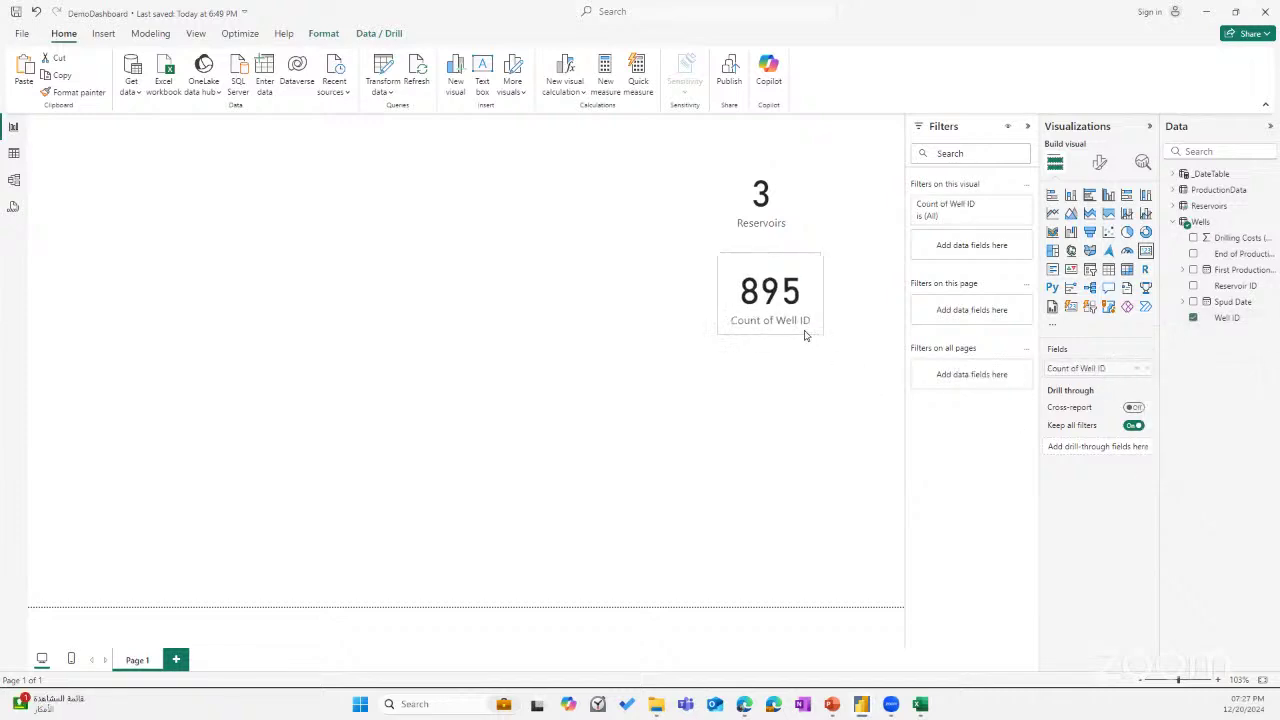
# Rename the Well ID count field to Wells for the lower card.
pyautogui.doubleClick(1089, 370)
pyautogui.write('We')
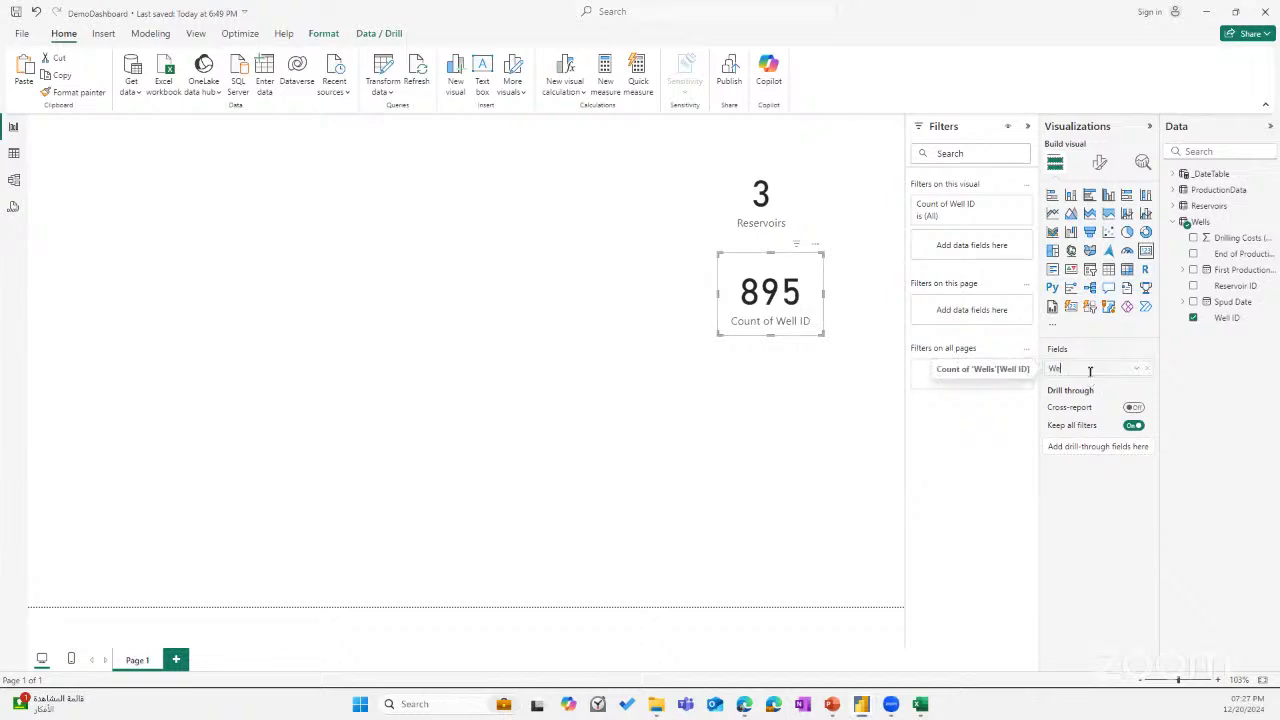
pyautogui.write('lls')
pyautogui.press('Return')
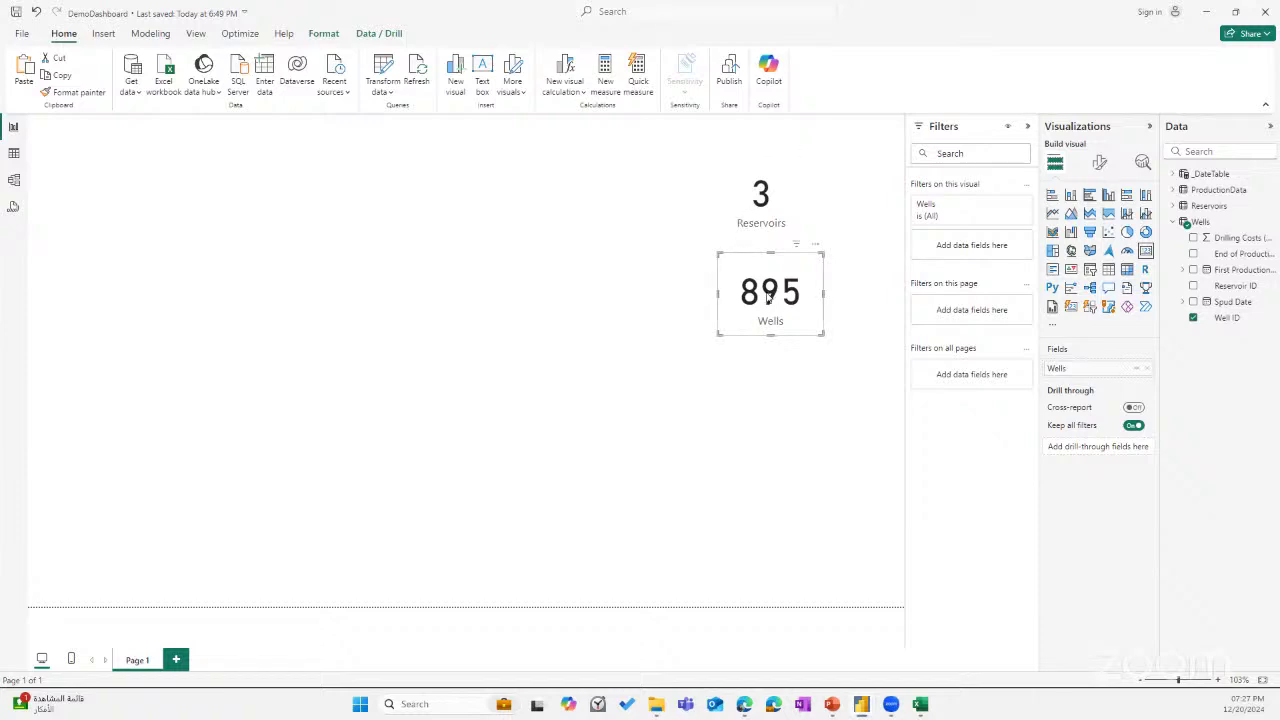
# Resize the Wells card to match the width of the Reservoirs card above it.
pyautogui.click(767, 219)
pyautogui.click(793, 316)
pyautogui.moveTo(820, 333)
pyautogui.mouseDown()
pyautogui.moveTo(800, 315)
pyautogui.moveTo(803, 326)
pyautogui.mouseUp()
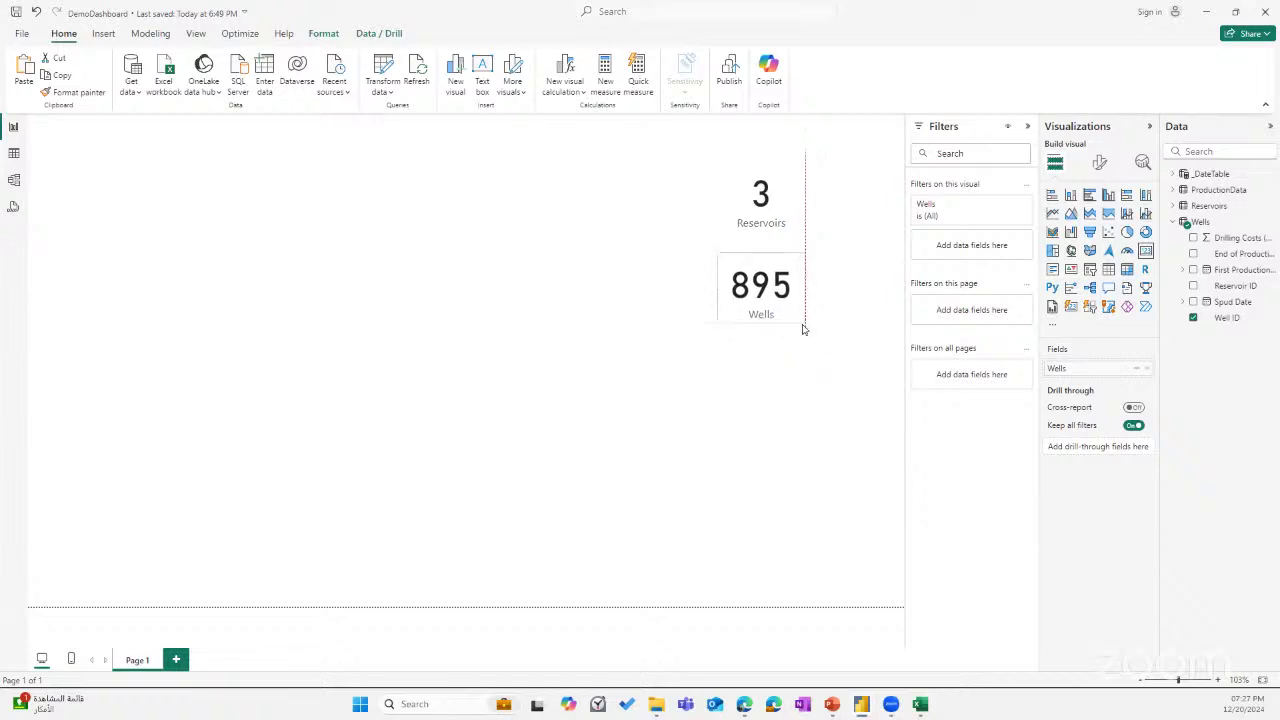
pyautogui.click(641, 307)
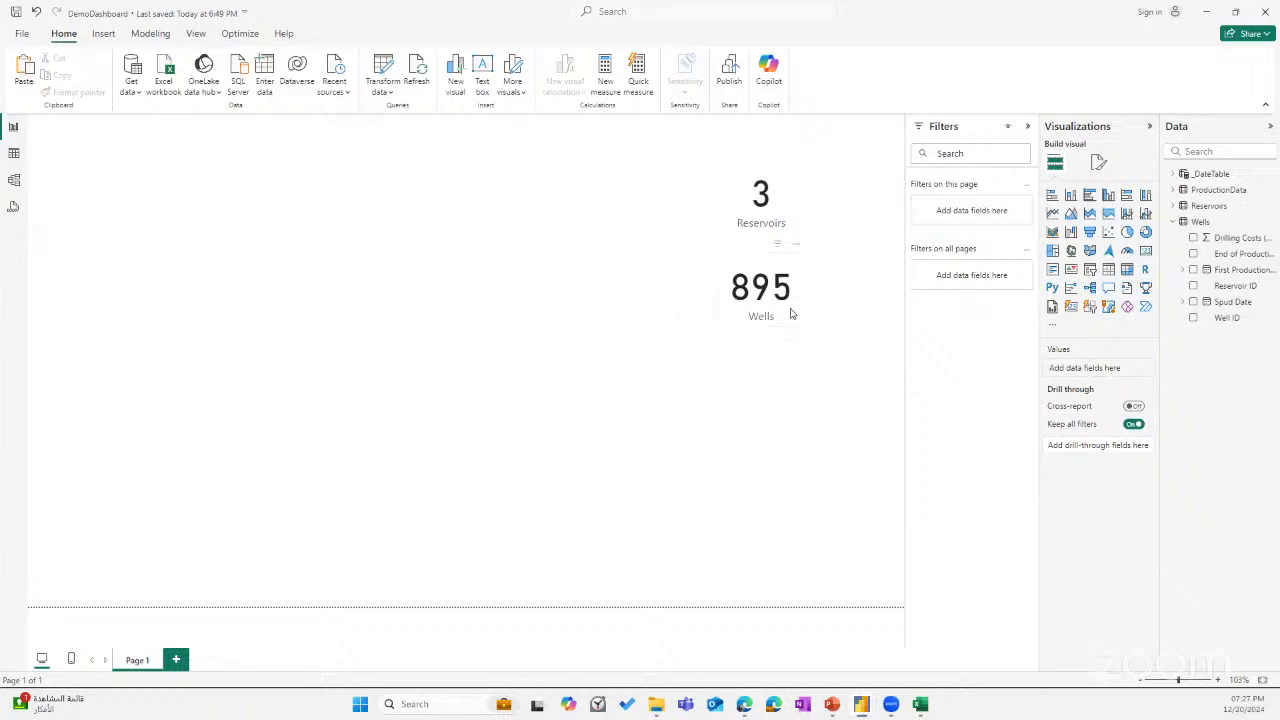
pyautogui.click(756, 293)
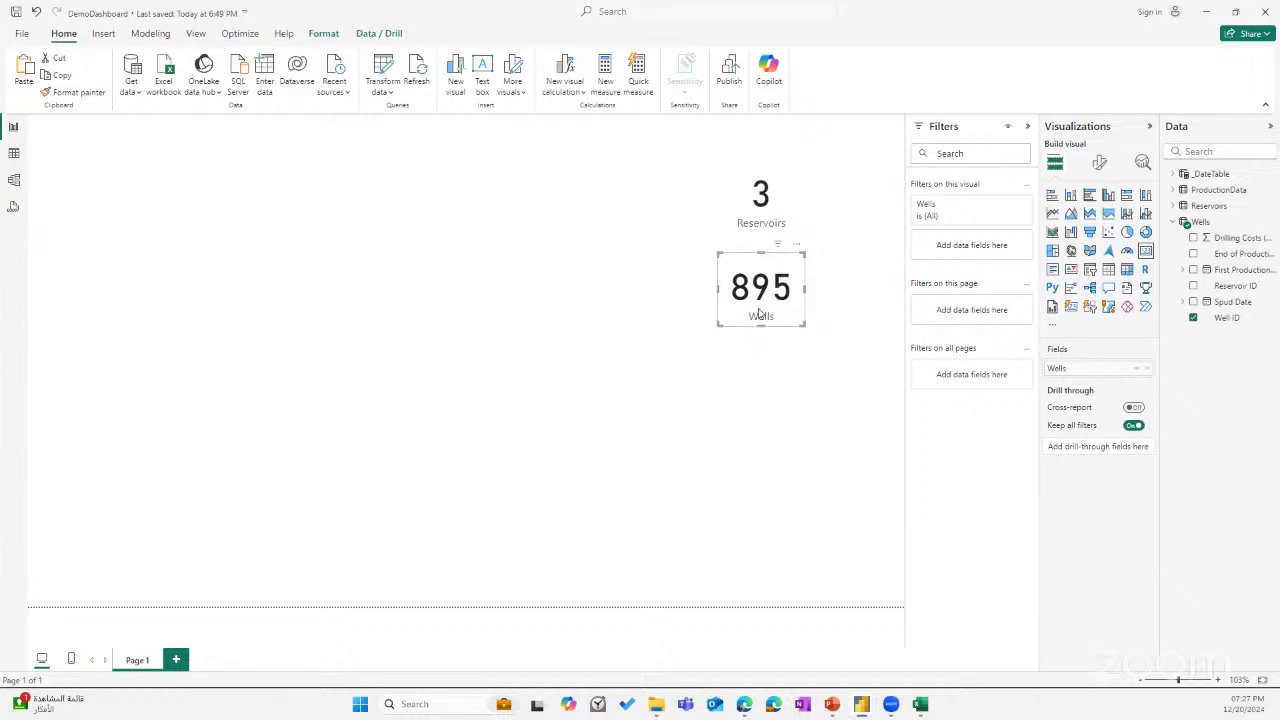
pyautogui.click(573, 342)
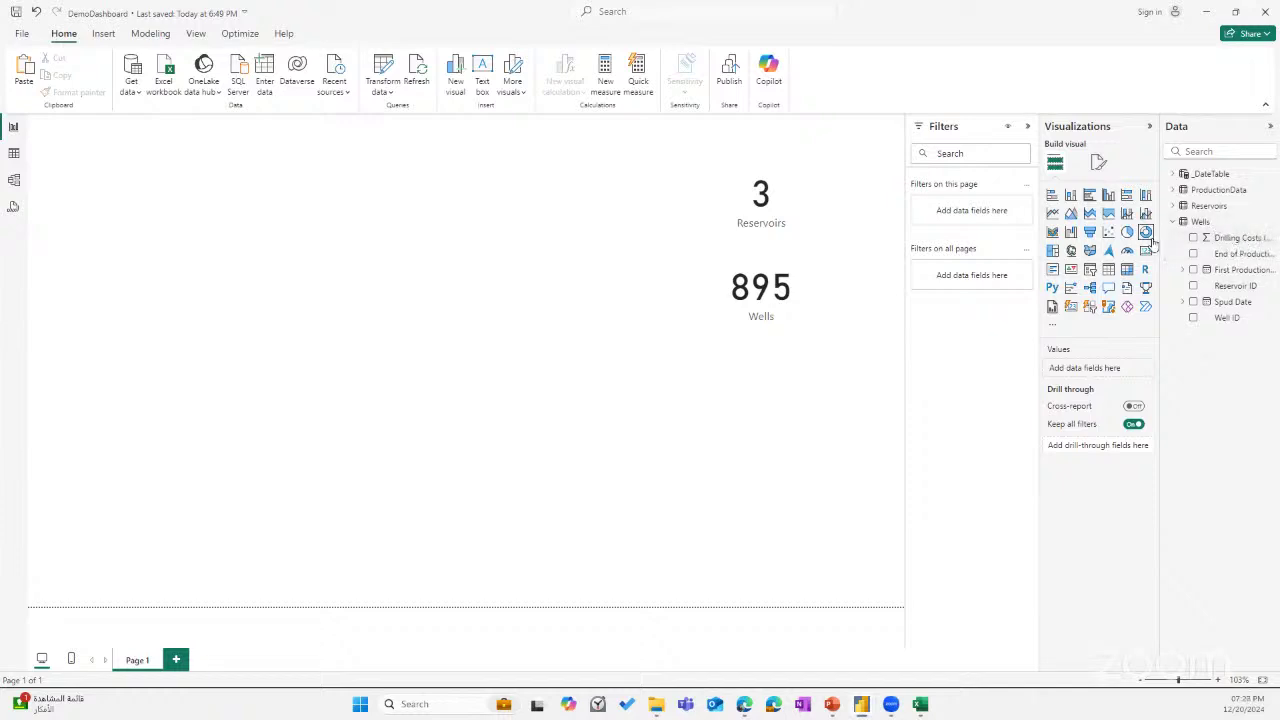
# Create a card for Drilling Costs (USD) from the Wells table and place it, reduced, in the canvas's upper left corner.
pyautogui.moveTo(1160, 246); pyautogui.dragTo(1143, 248)
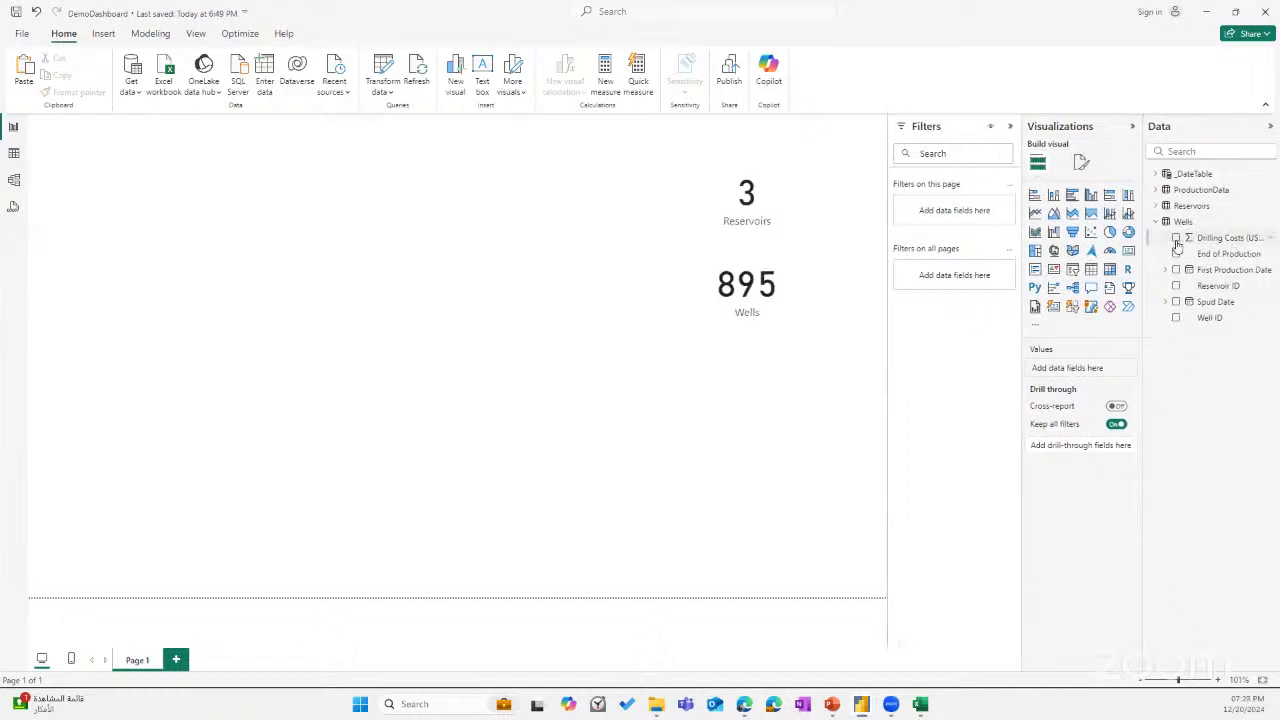
pyautogui.click(1207, 240)
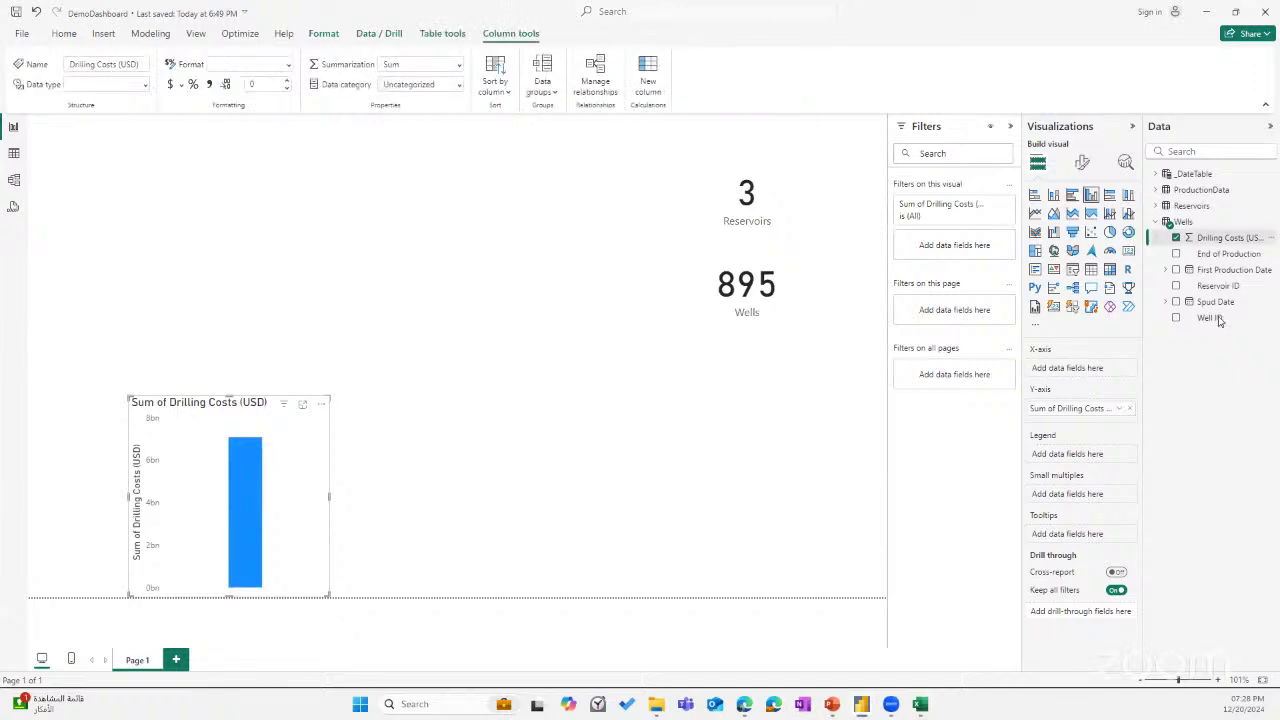
pyautogui.click(1127, 253)
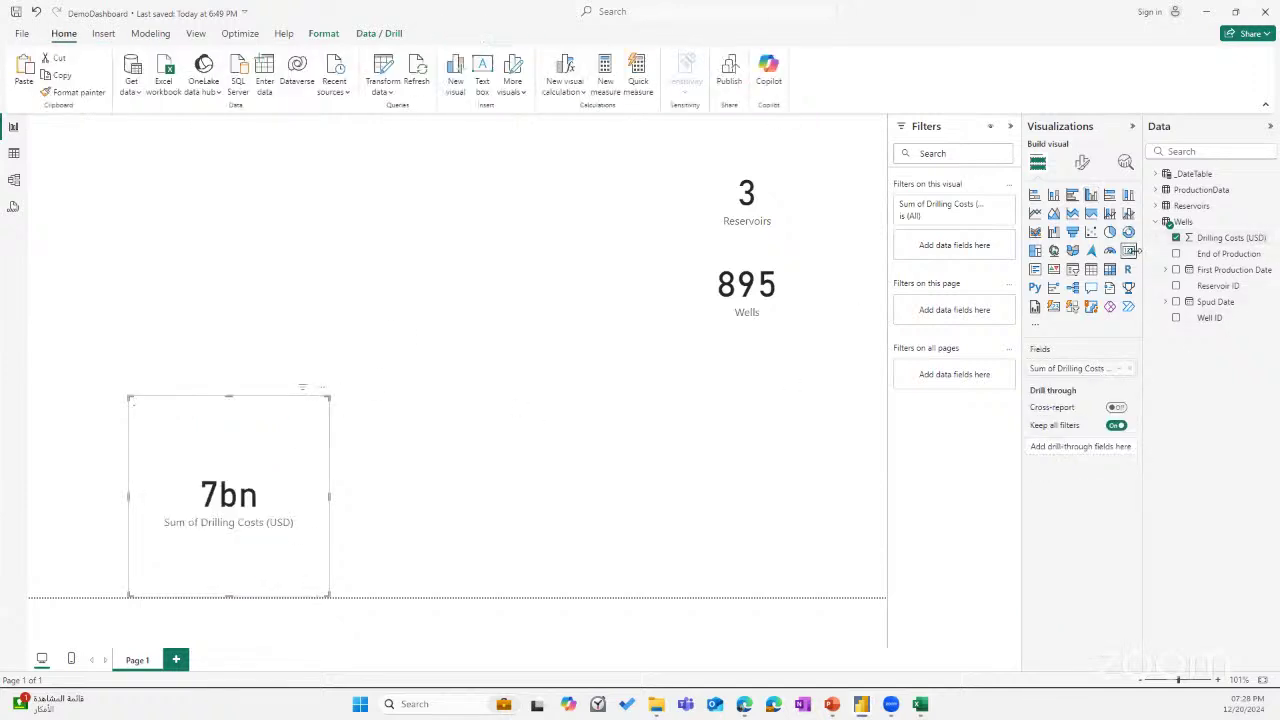
pyautogui.moveTo(257, 463); pyautogui.dragTo(212, 240)
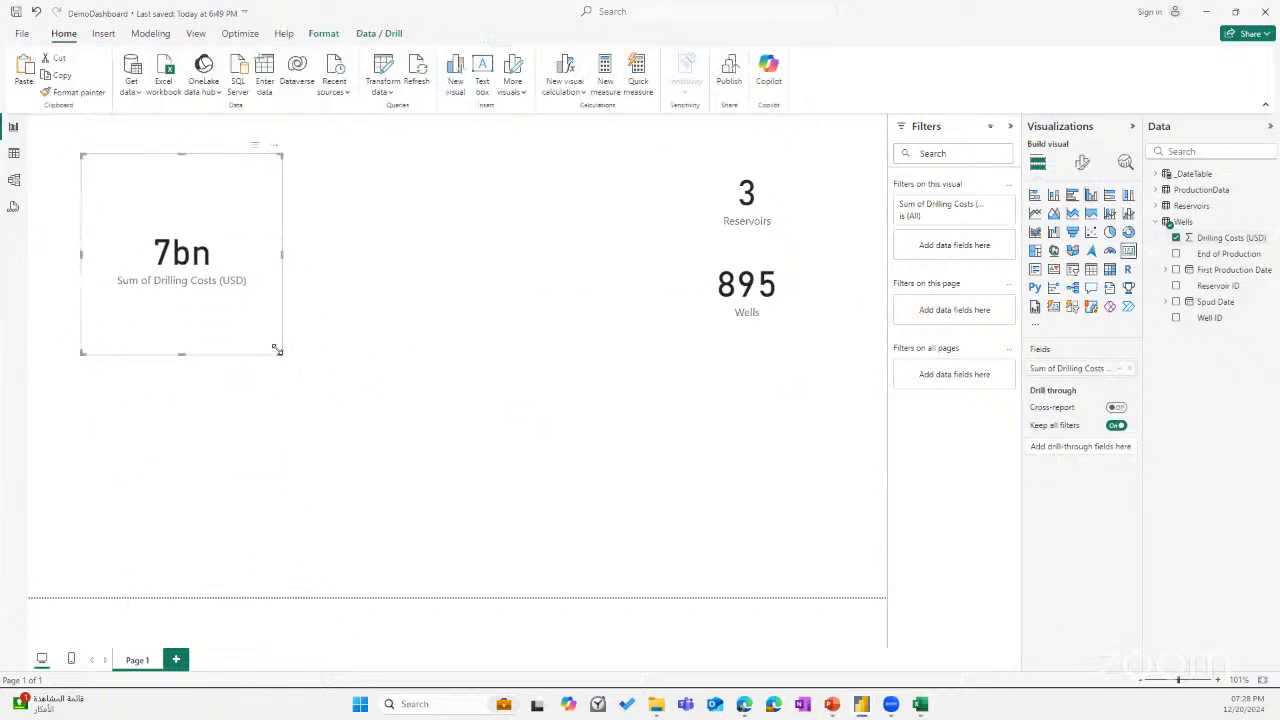
pyautogui.moveTo(278, 352); pyautogui.dragTo(242, 252)
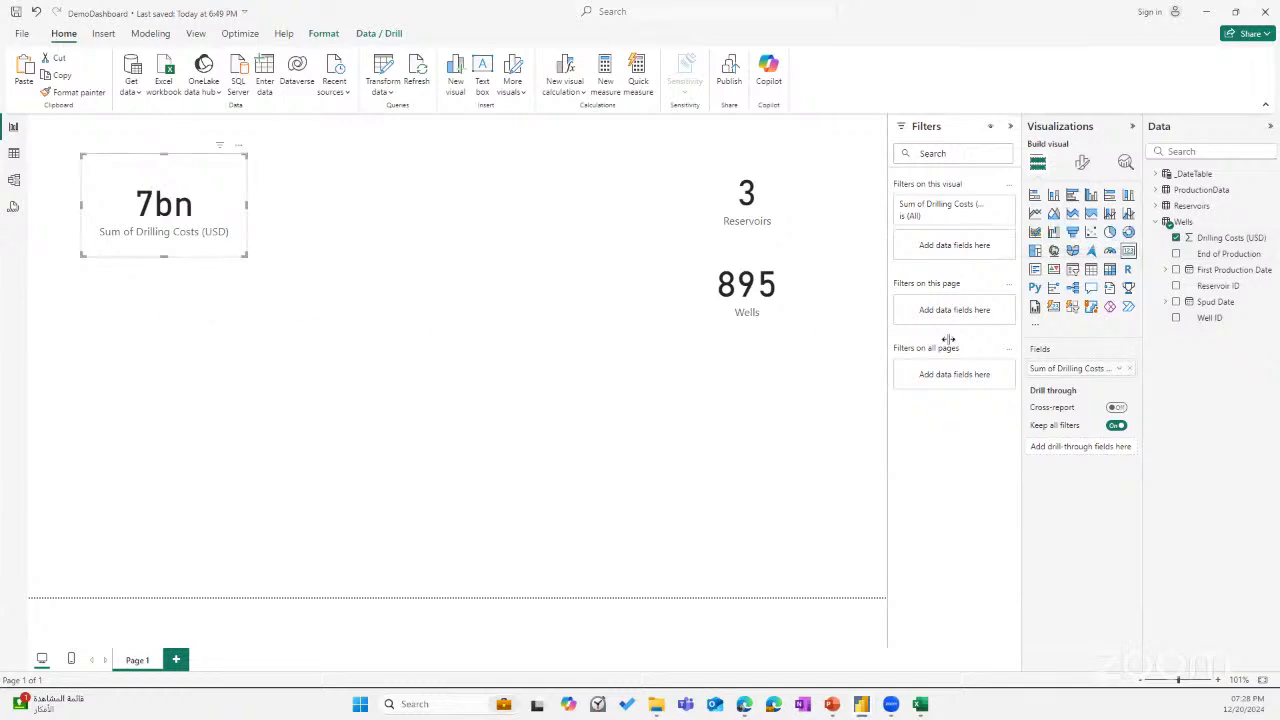
# Keep the drilling costs card's Sum aggregation and rename its field to Expenses.
pyautogui.click(1120, 369)
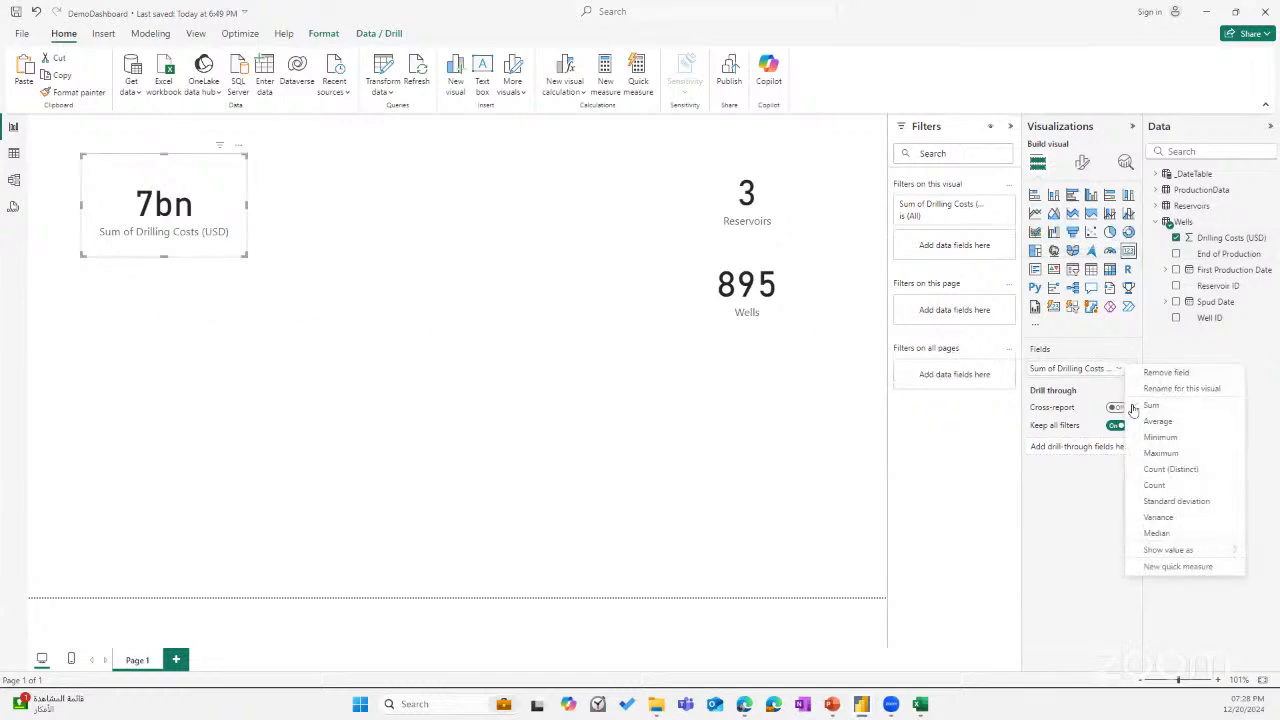
pyautogui.click(1057, 376)
pyautogui.click(1118, 369)
pyautogui.doubleClick(1074, 368)
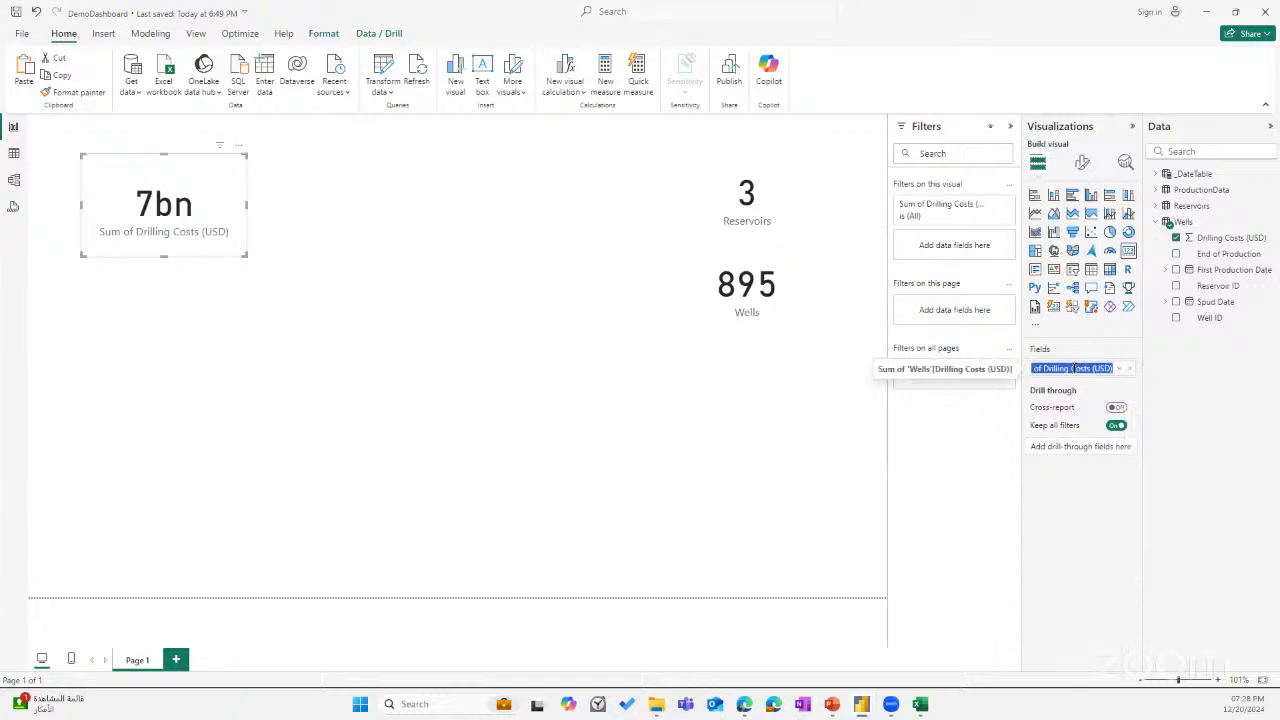
pyautogui.write('Expenses')
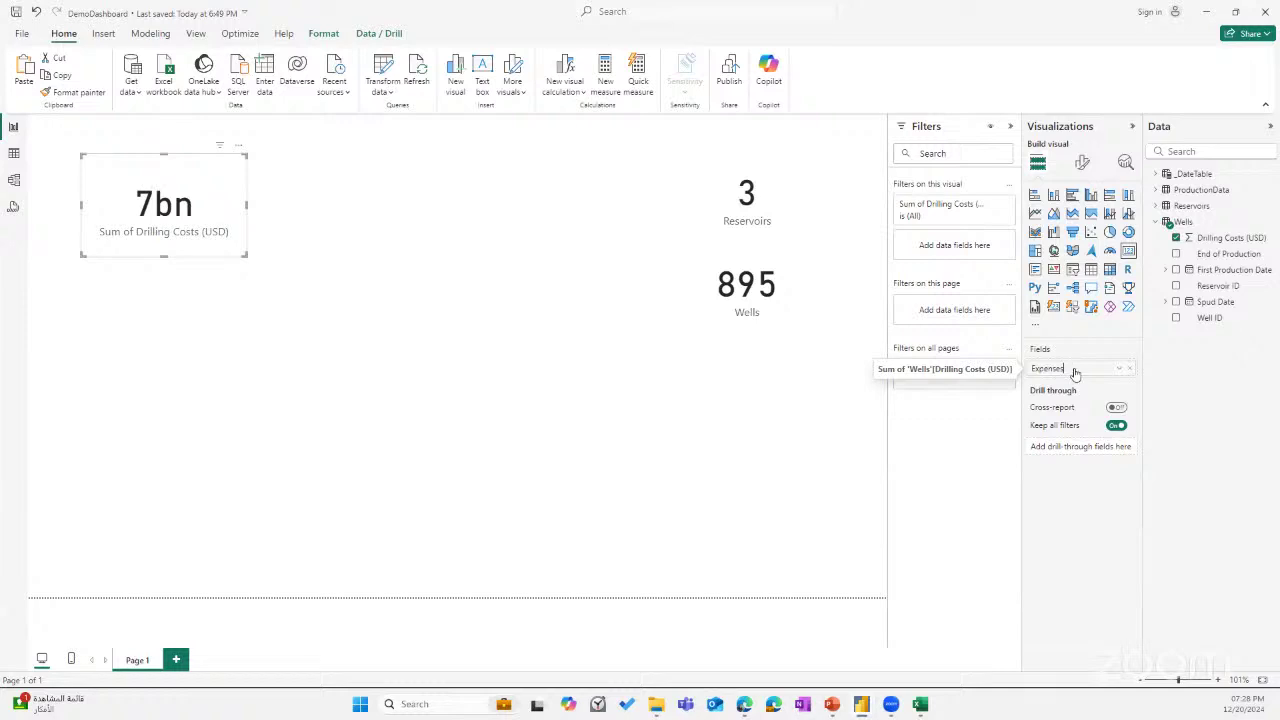
pyautogui.press('Return')
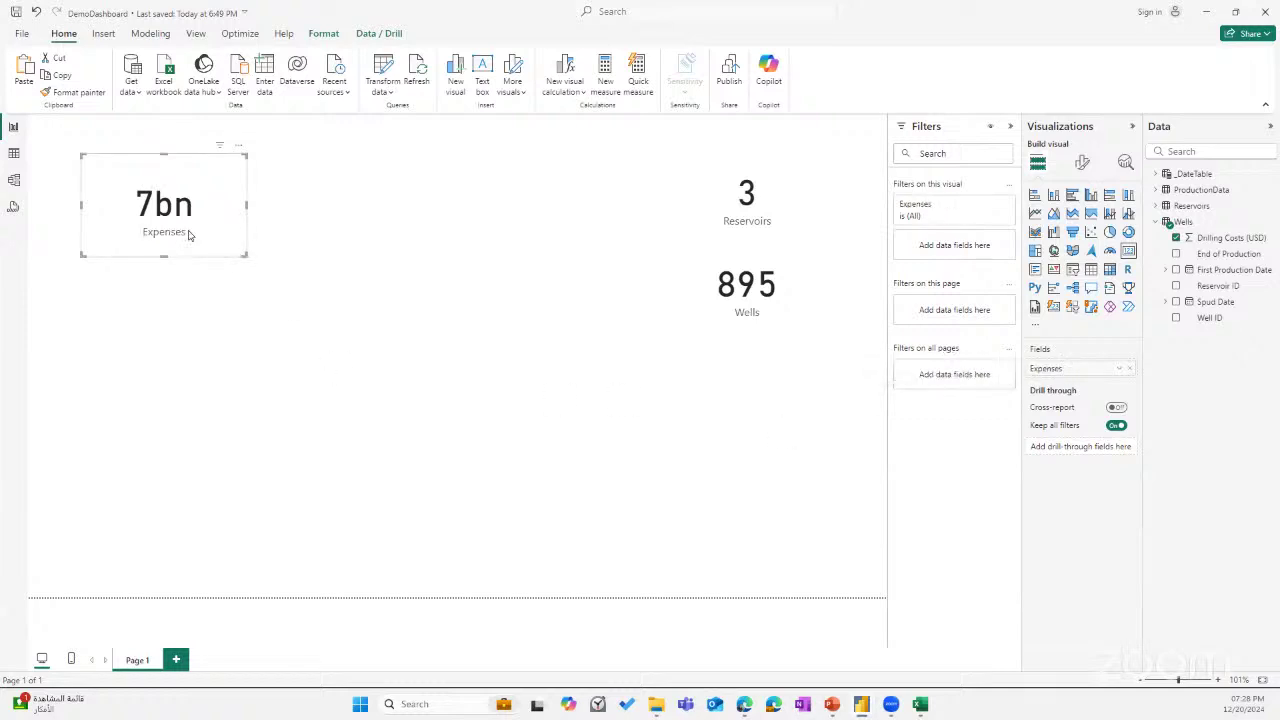
# Format the Drilling Costs (USD) column with 2 decimal places, then shrink the Expenses card and move it slightly lower on the canvas.
pyautogui.click(1228, 238)
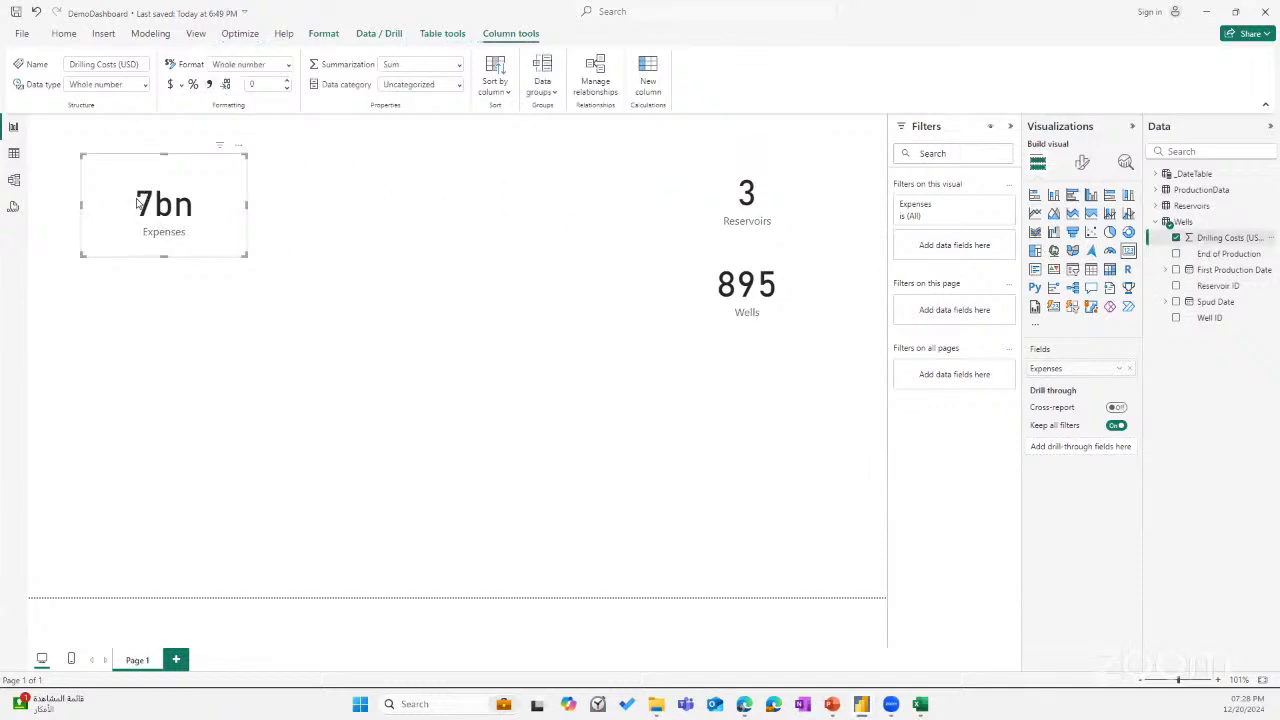
pyautogui.click(286, 81)
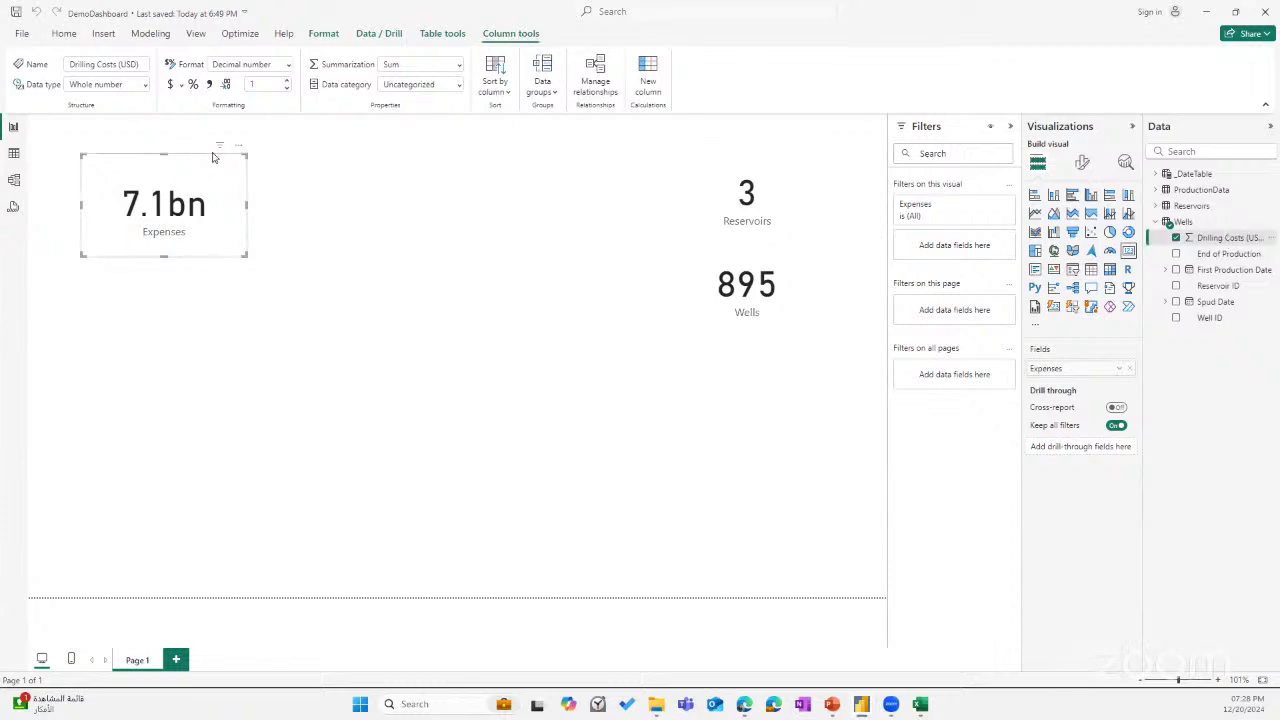
pyautogui.write('1')
pyautogui.click(287, 80)
pyautogui.moveTo(242, 260); pyautogui.dragTo(156, 284)
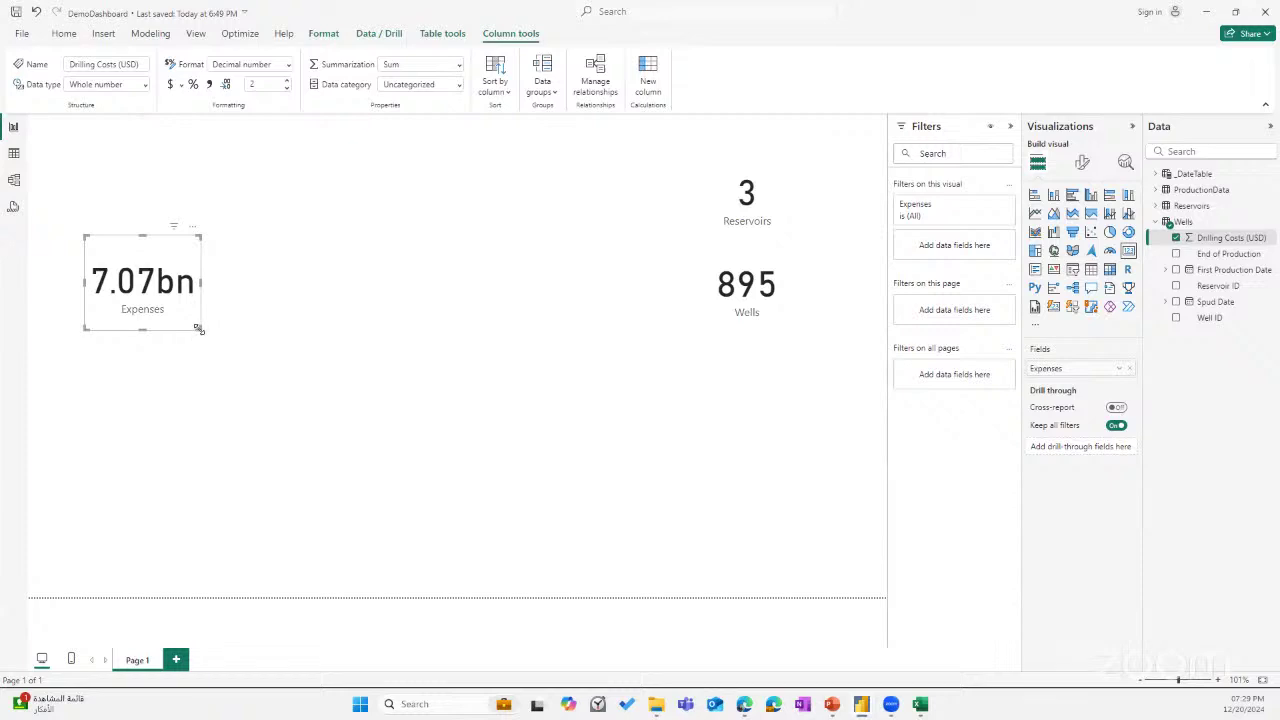
pyautogui.moveTo(199, 329)
pyautogui.mouseDown()
pyautogui.moveTo(183, 300)
pyautogui.moveTo(216, 340)
pyautogui.moveTo(218, 328)
pyautogui.mouseUp()
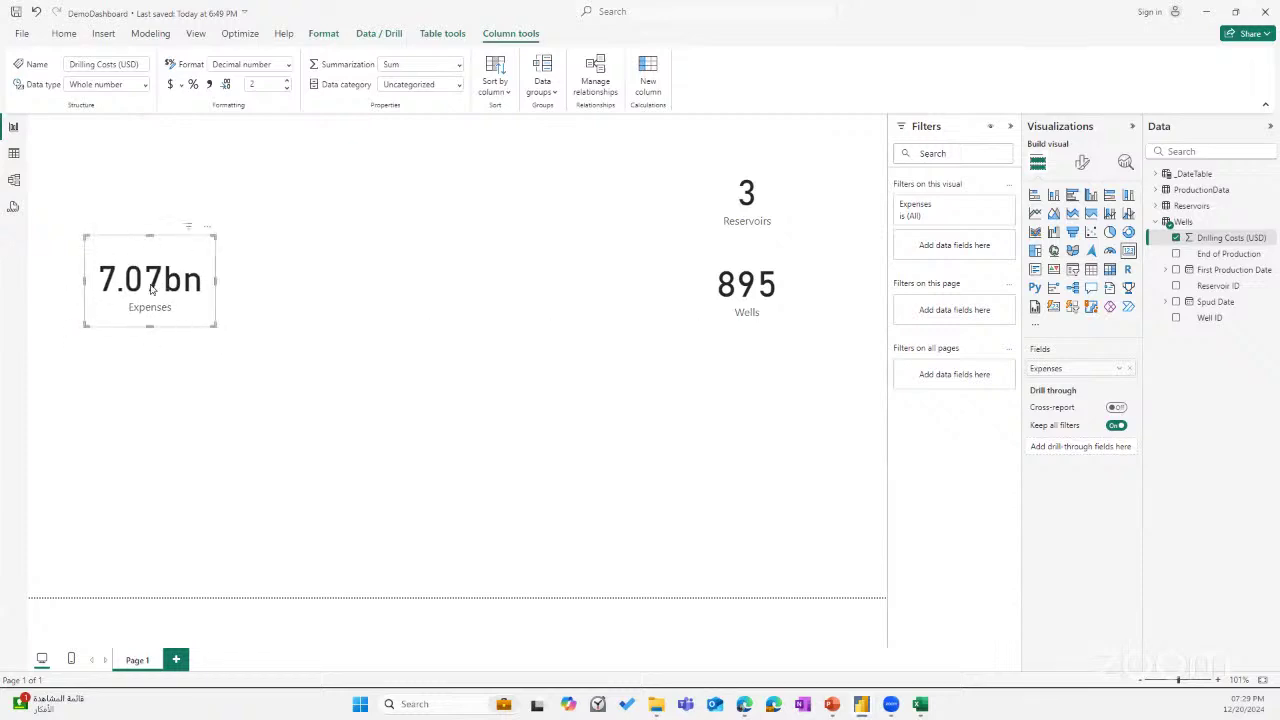
pyautogui.click(237, 338)
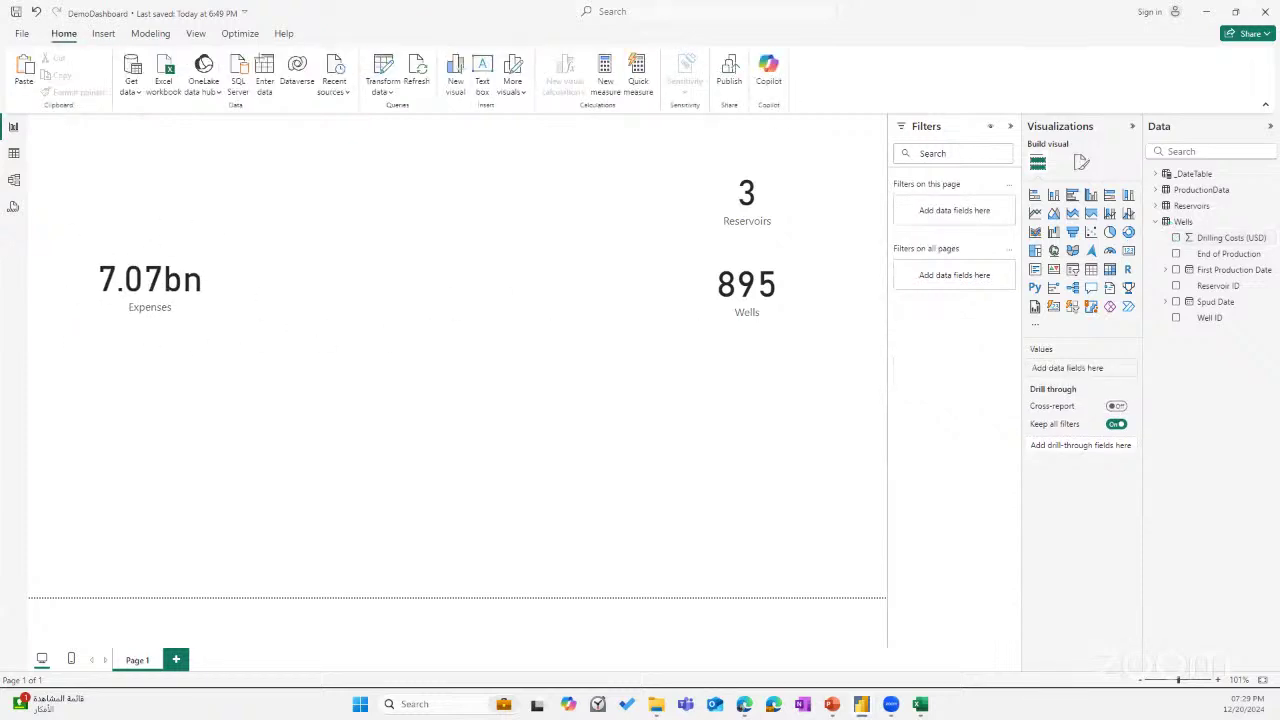
pyautogui.click(112, 318)
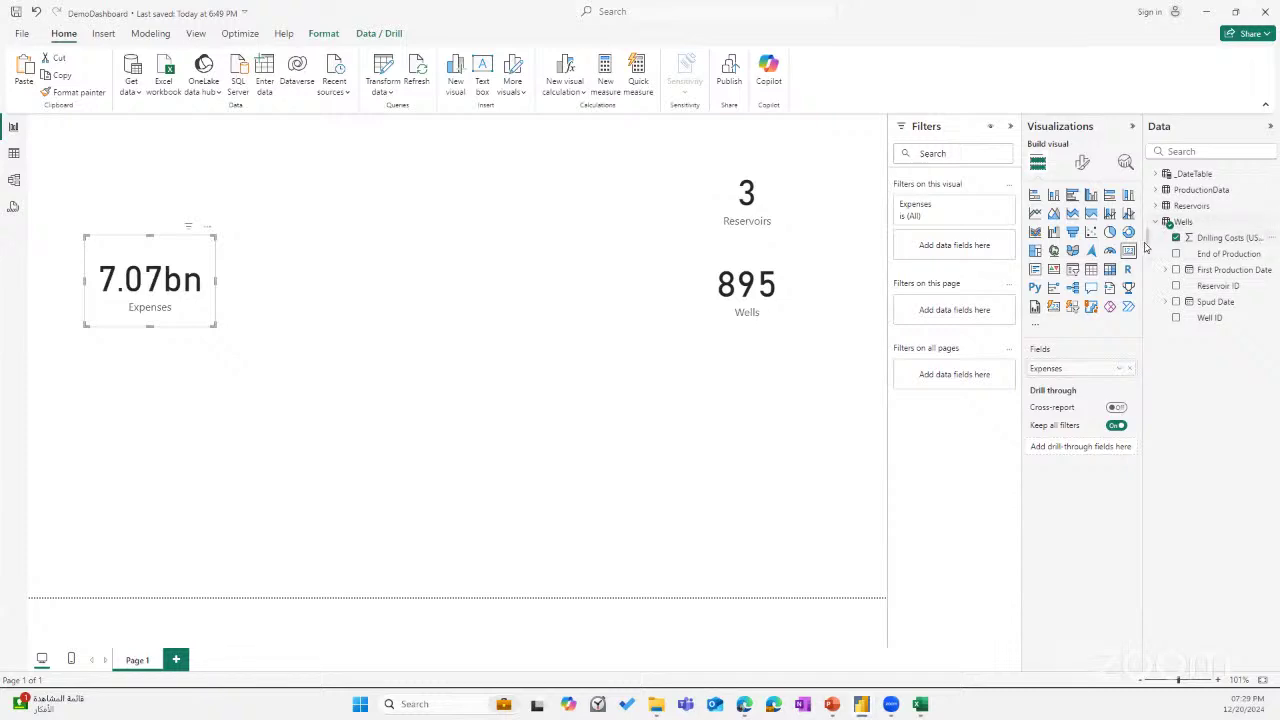
pyautogui.click(220, 331)
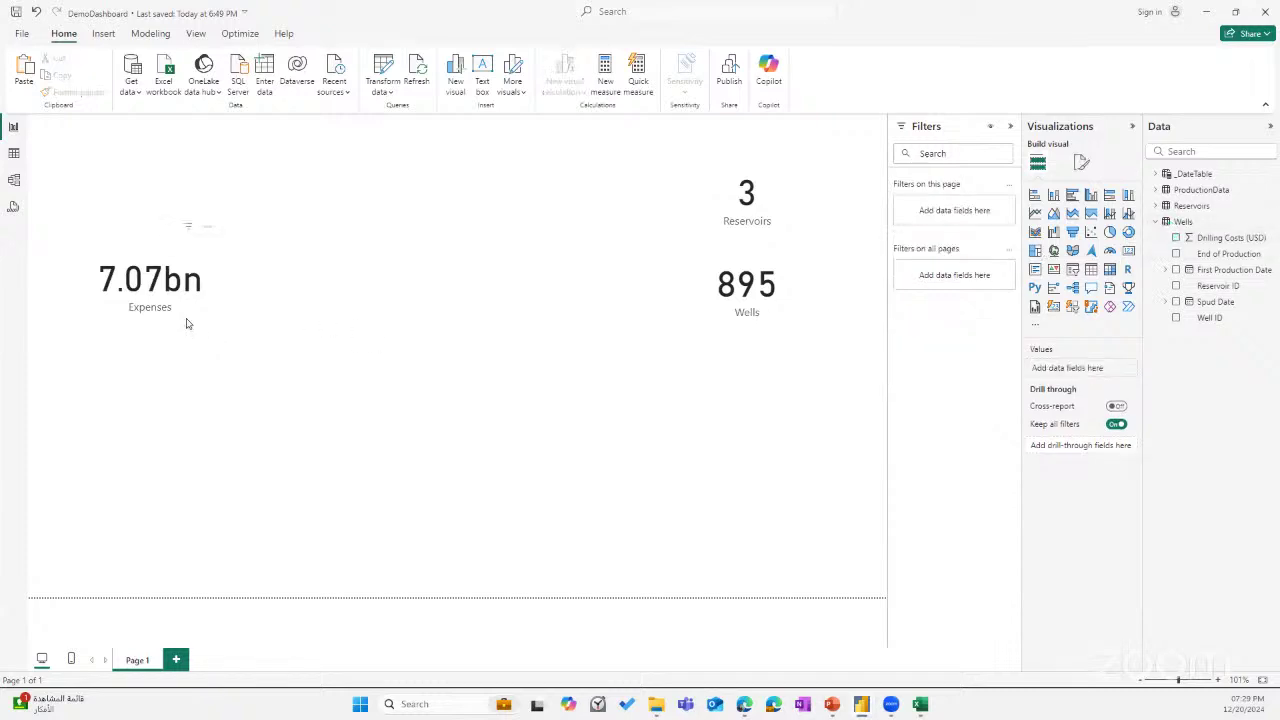
pyautogui.click(186, 323)
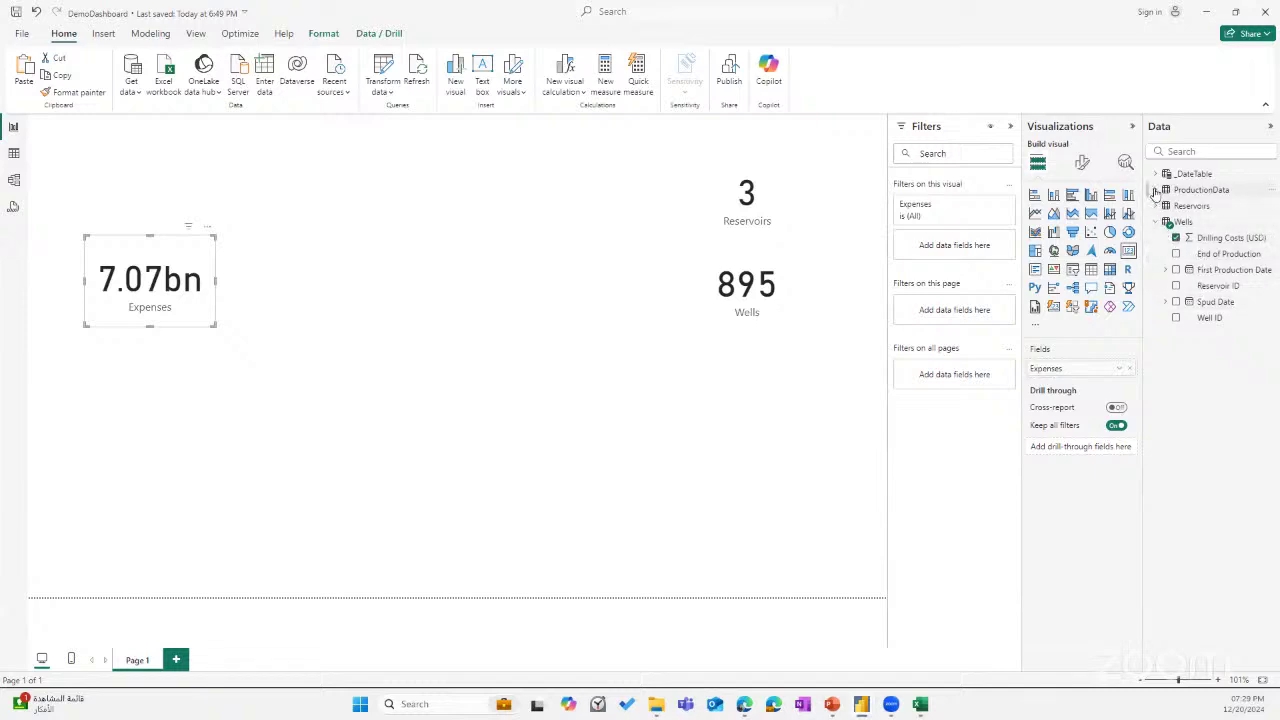
# Examine the Total Volume (BOPD) and Water Cut (%) columns of the ProductionData table in Table view.
pyautogui.click(1155, 190)
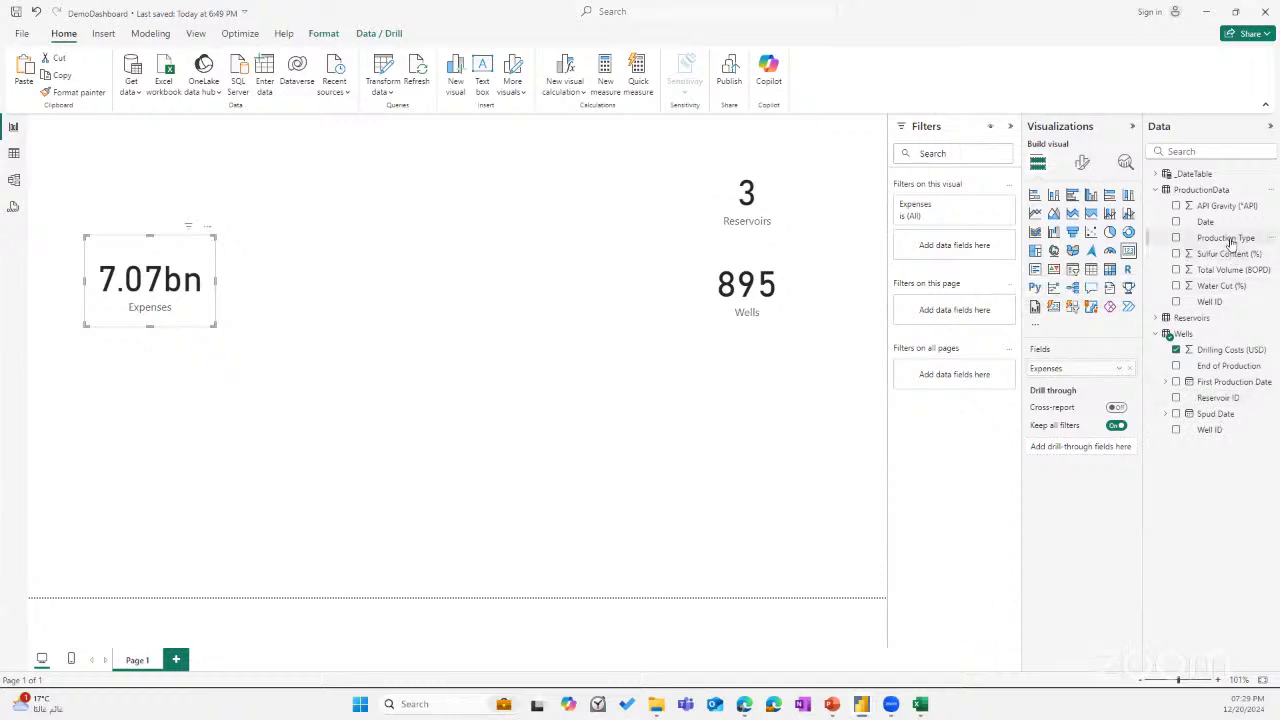
pyautogui.click(1236, 270)
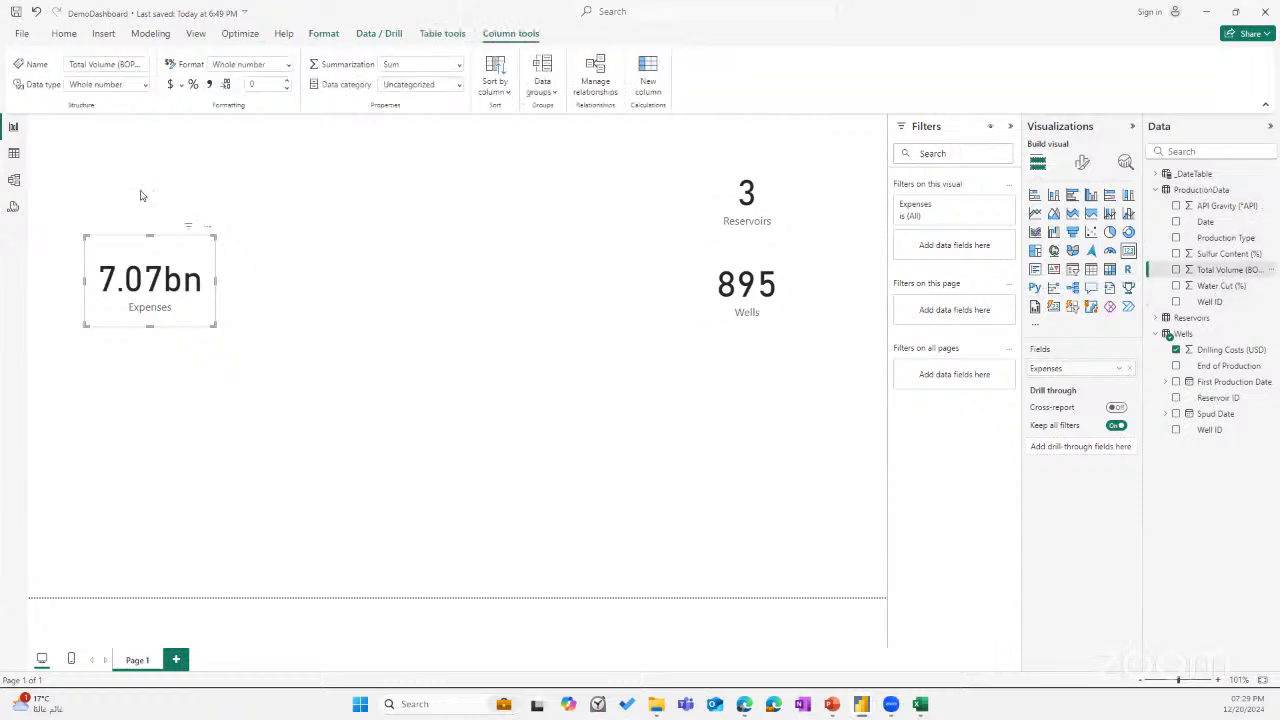
pyautogui.click(14, 153)
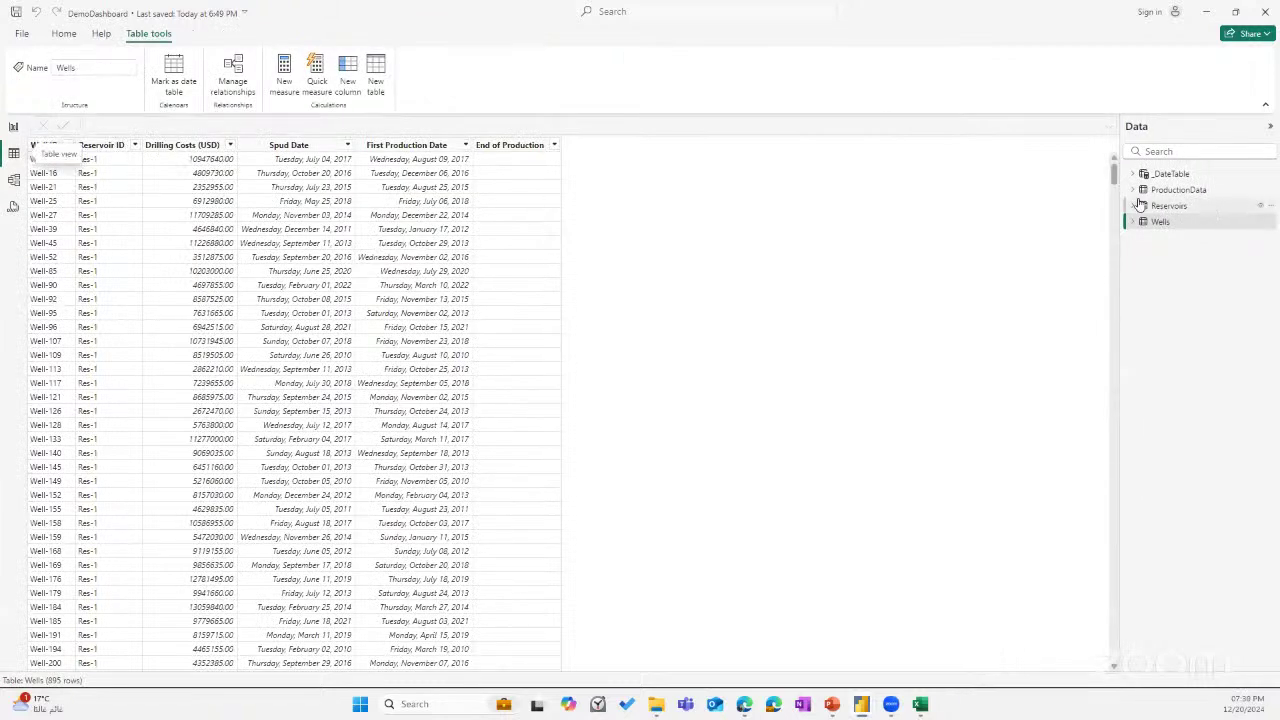
pyautogui.click(1170, 190)
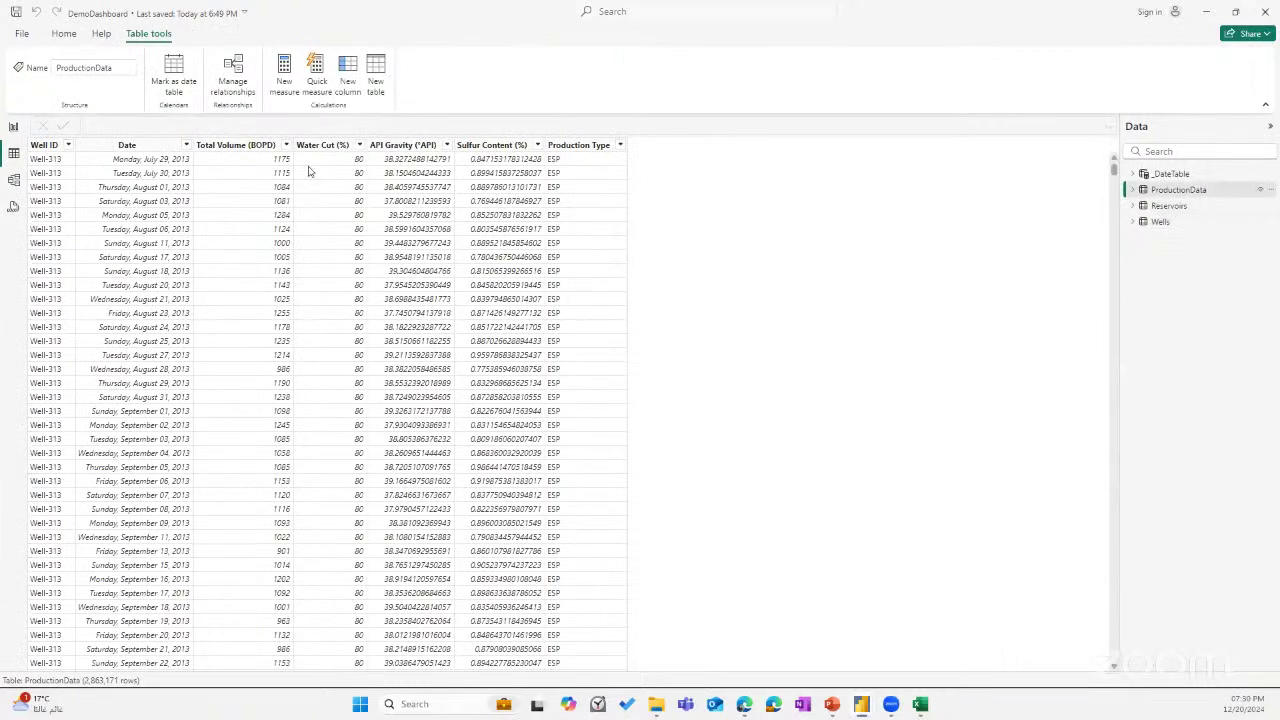
pyautogui.click(245, 145)
pyautogui.click(308, 146)
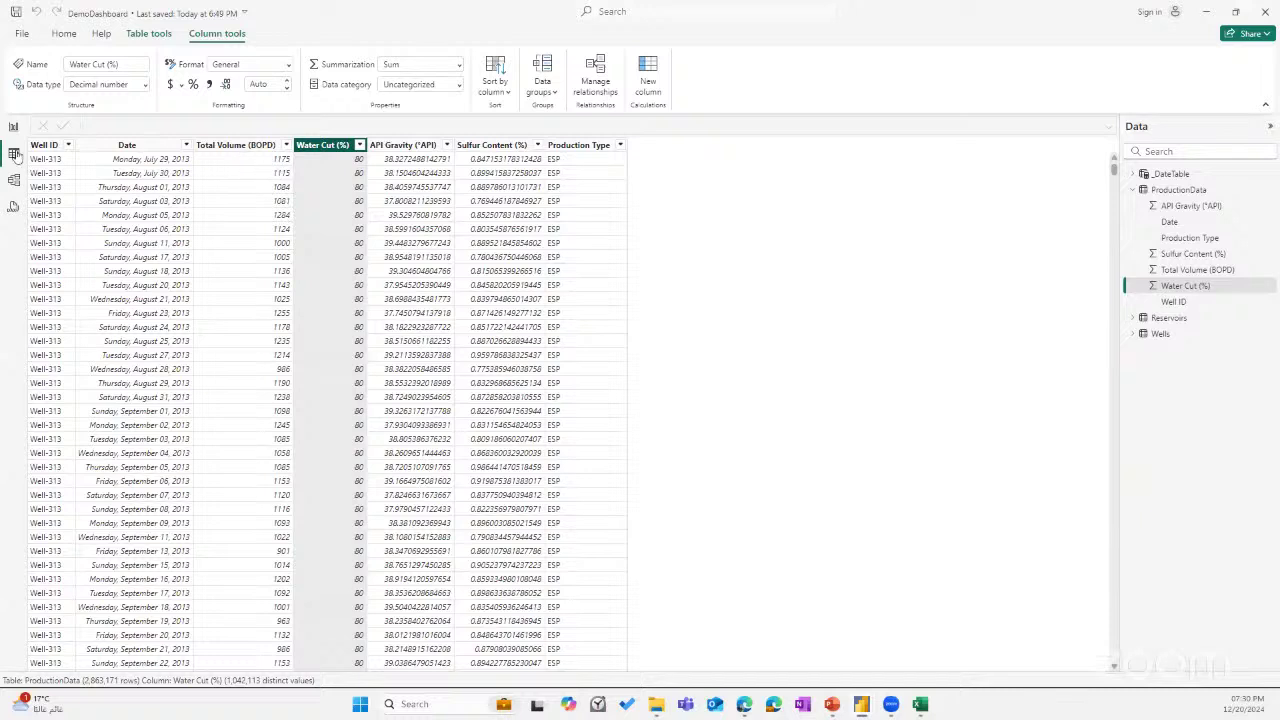
# Start a new calculated column in the ProductionData table and name it Oil Volume.
pyautogui.click(1265, 191)
pyautogui.click(1209, 217)
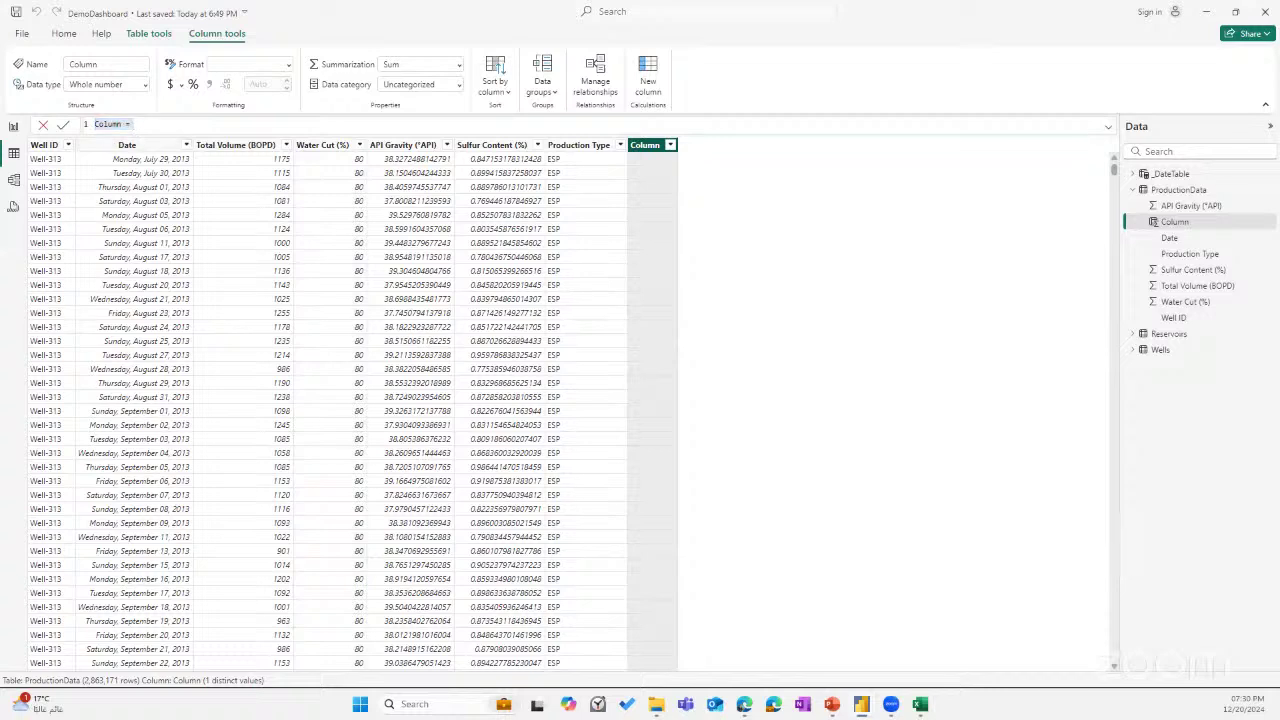
pyautogui.click(330, 129)
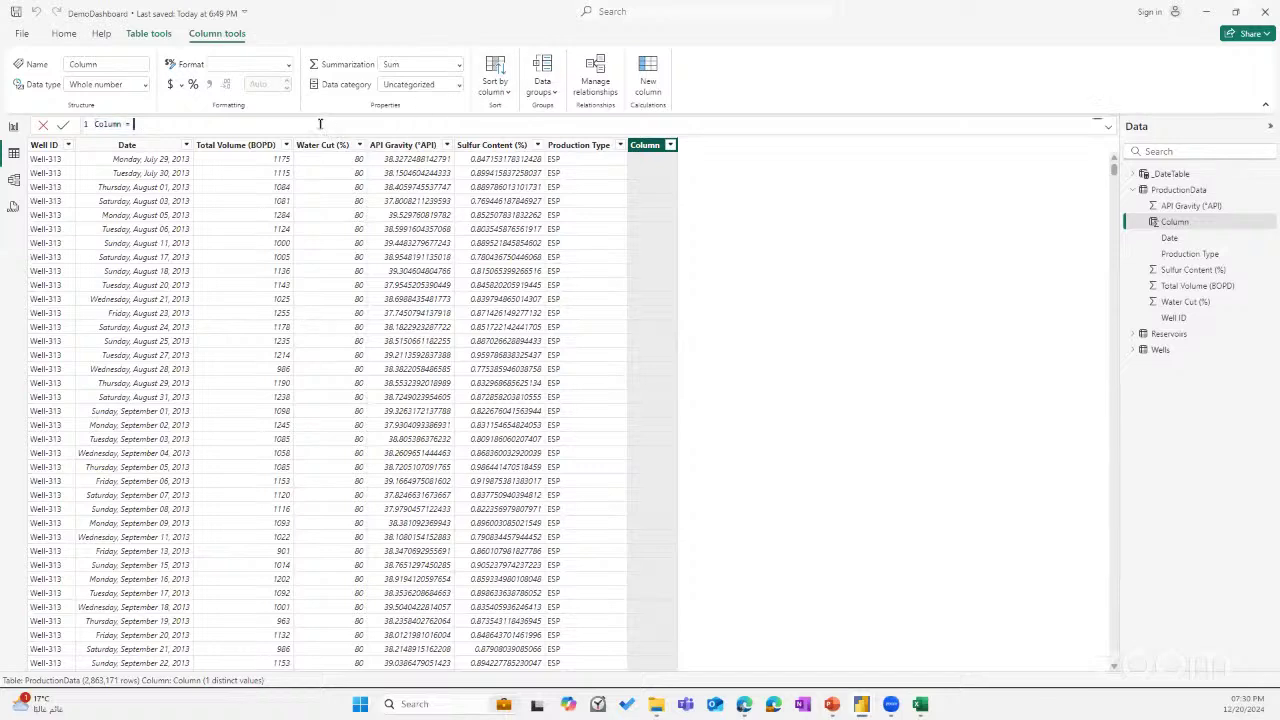
pyautogui.tripleClick(146, 125)
pyautogui.write('Oil Produced =')
pyautogui.write('Total')
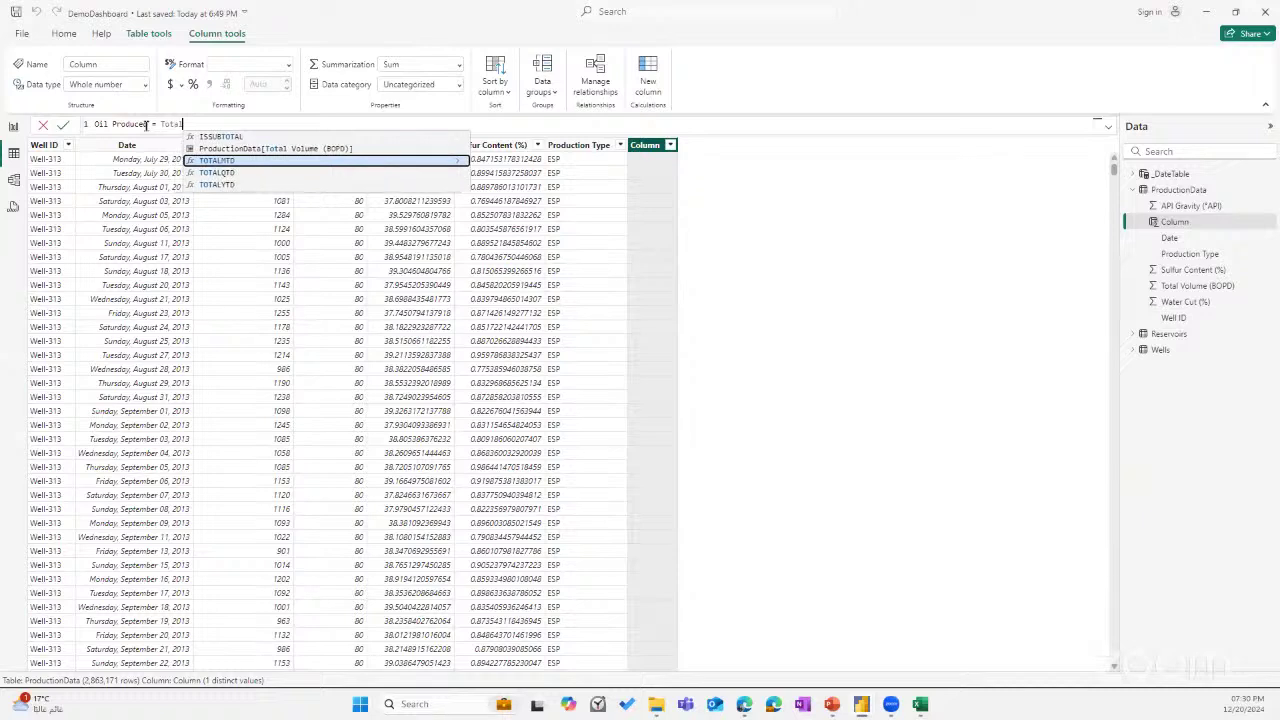
pyautogui.moveTo(188, 124); pyautogui.dragTo(111, 124)
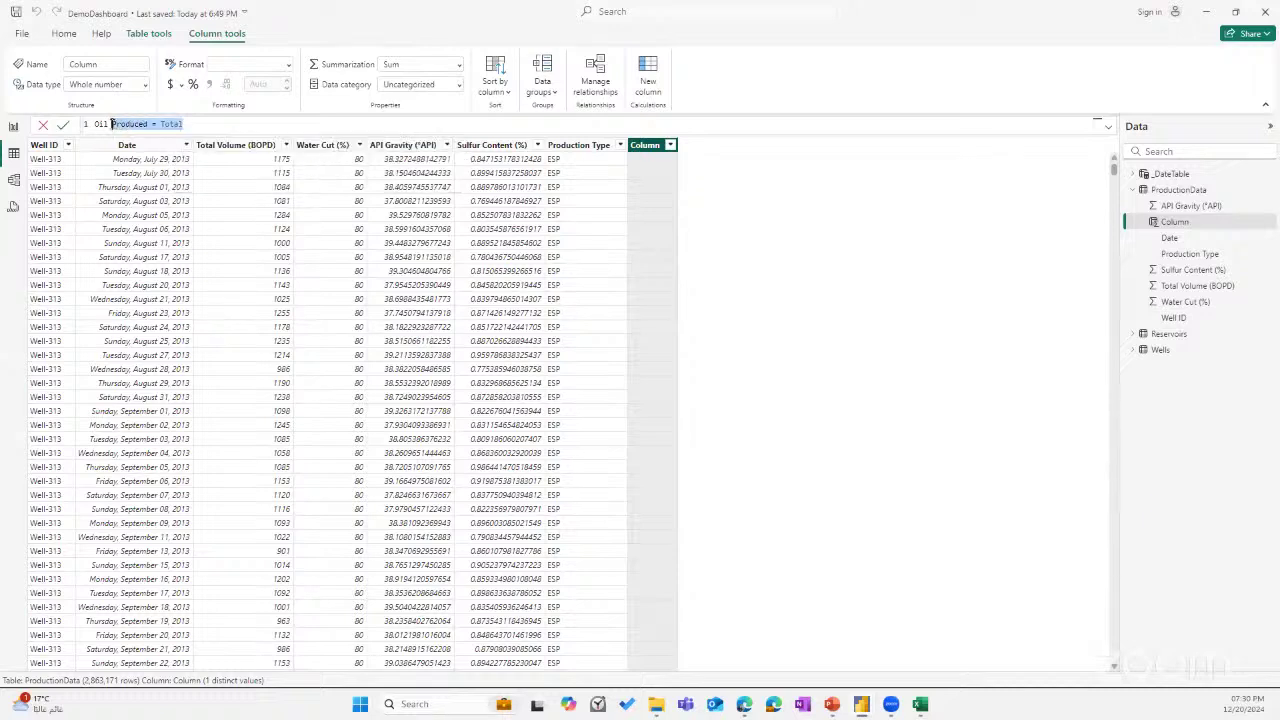
pyautogui.write('Volum')
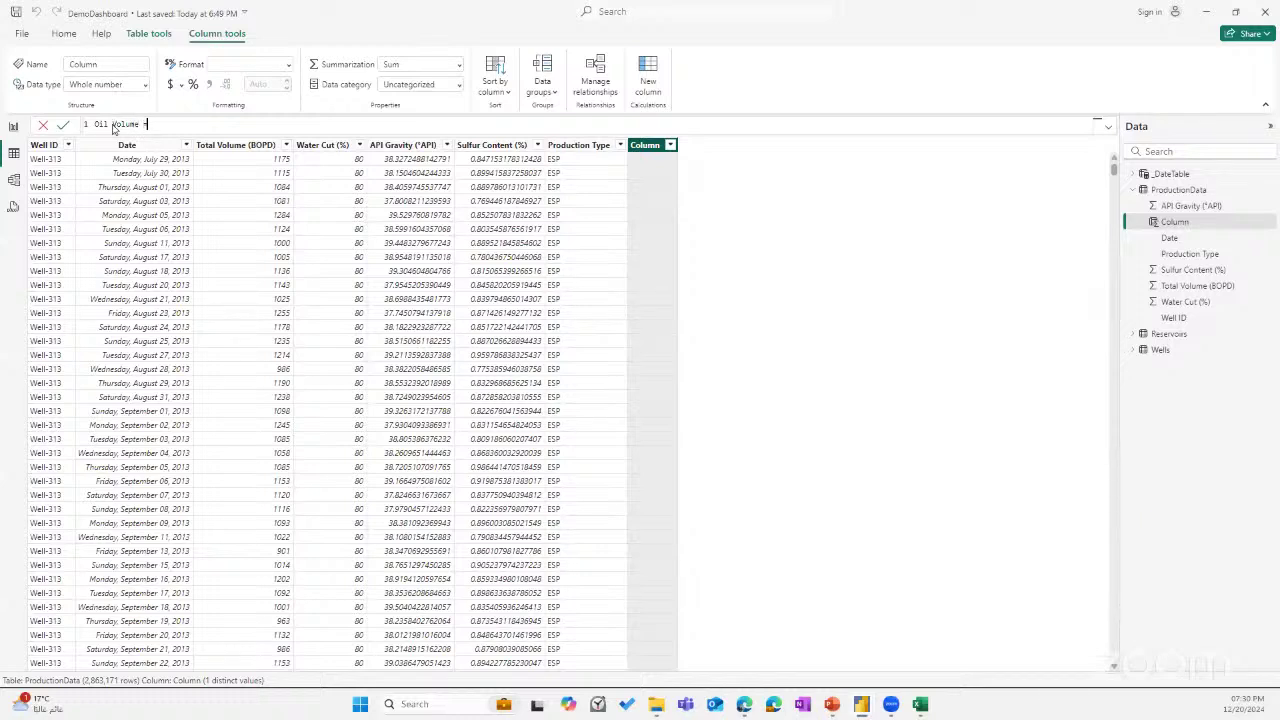
# Define the Oil Volume column as ProductionData[Total Volume (BOPD)] * (1 - ProductionData[Water Cut (%)]).
pyautogui.write('e = Total')
pyautogui.press('Tab')
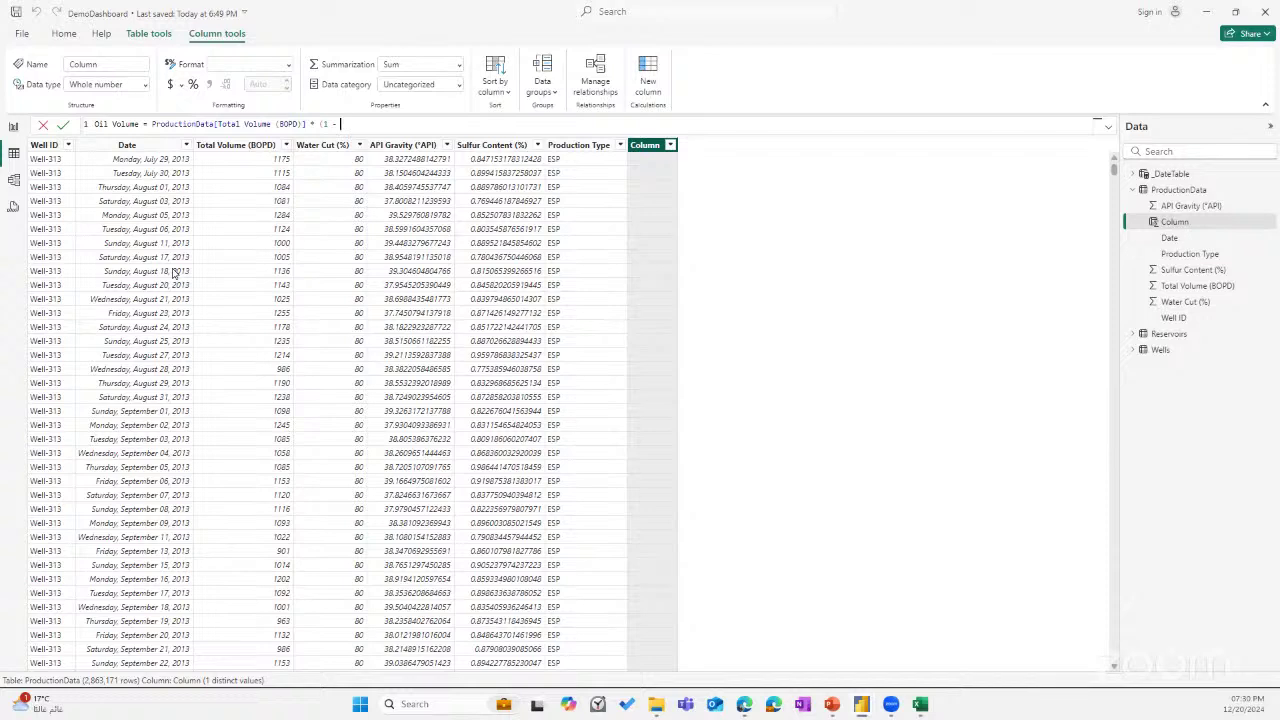
pyautogui.write('* (1 - Water')
pyautogui.press('Tab')
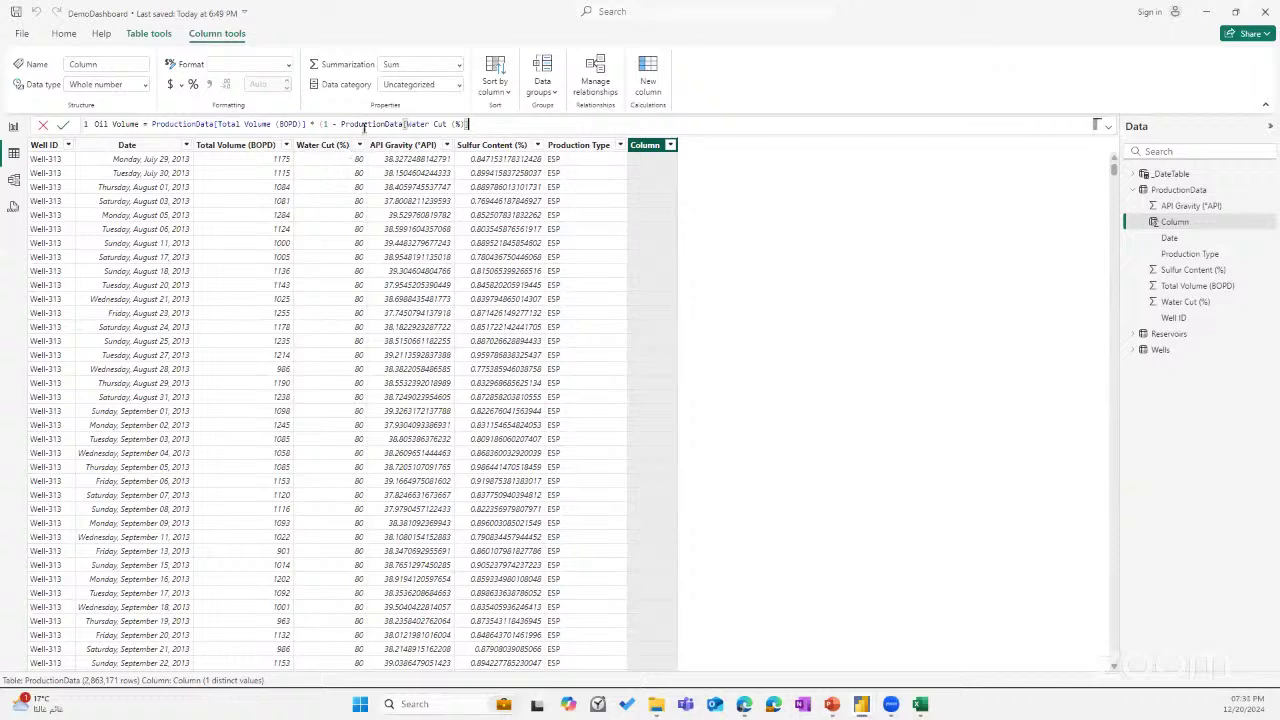
pyautogui.press('Return')
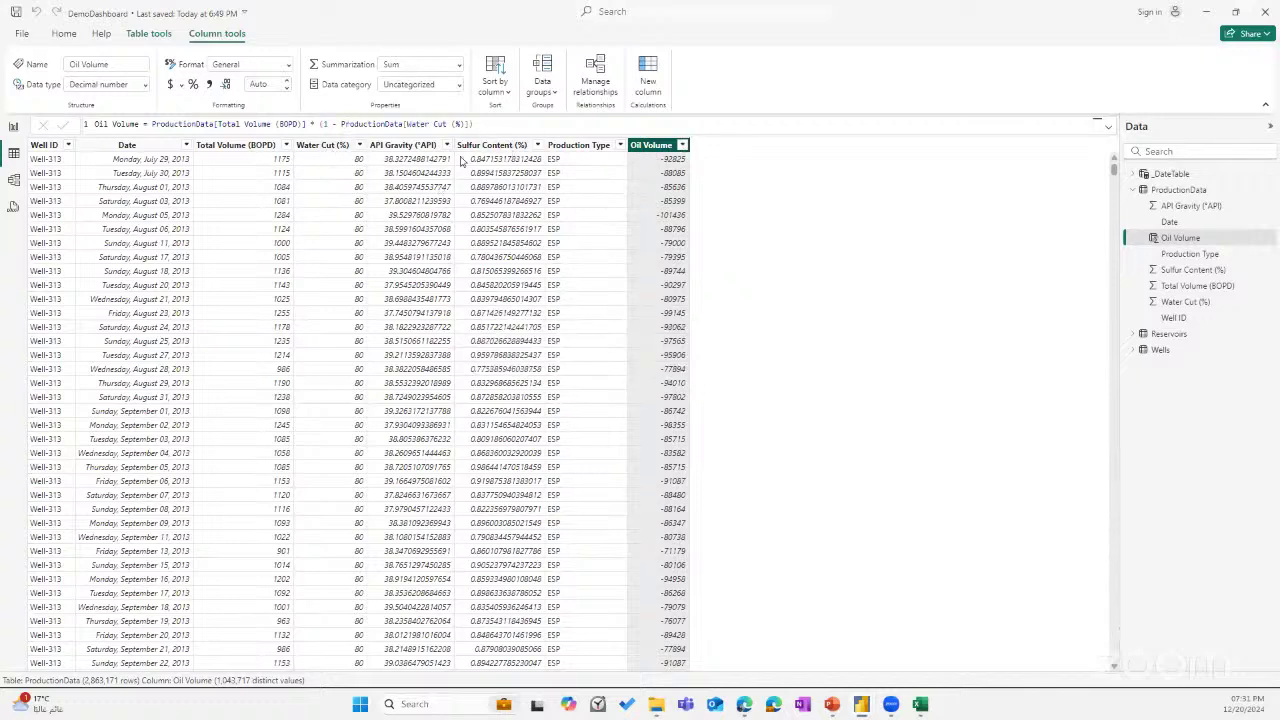
# Correct the Oil Volume formula so that Water Cut (%) is subtracted from 100.
pyautogui.click(322, 124)
pyautogui.write('00')
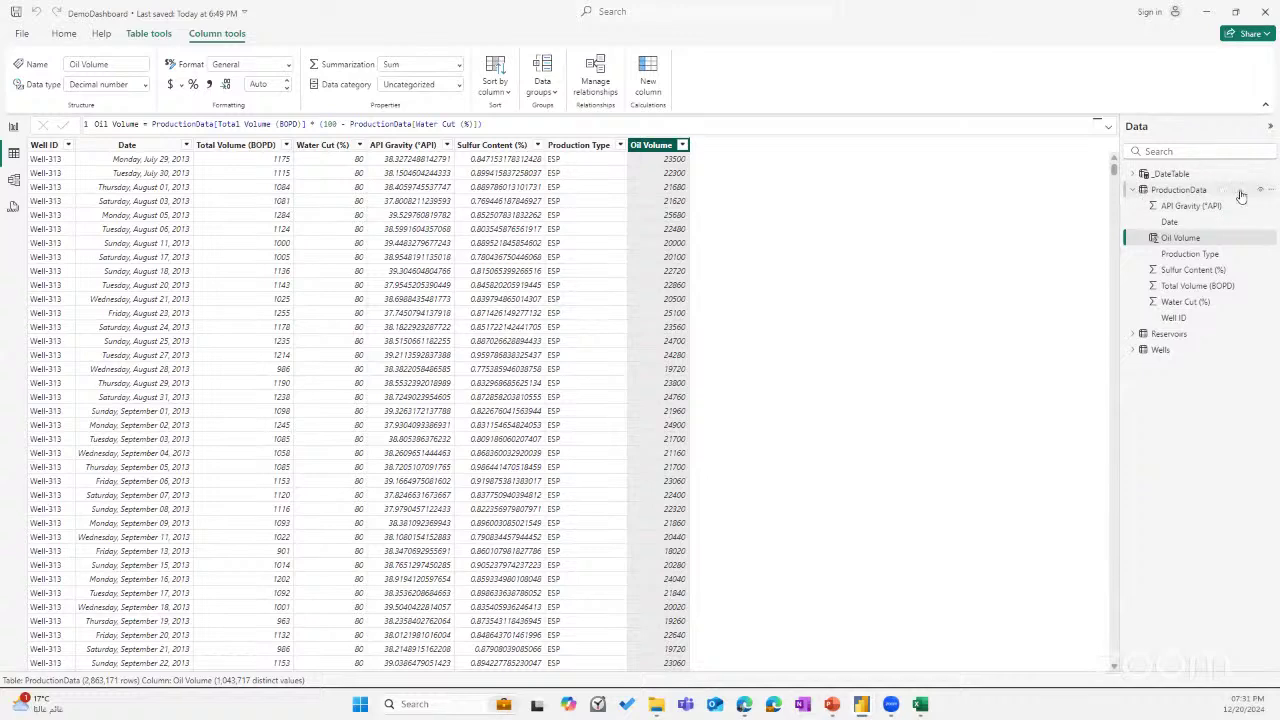
pyautogui.click(1270, 190)
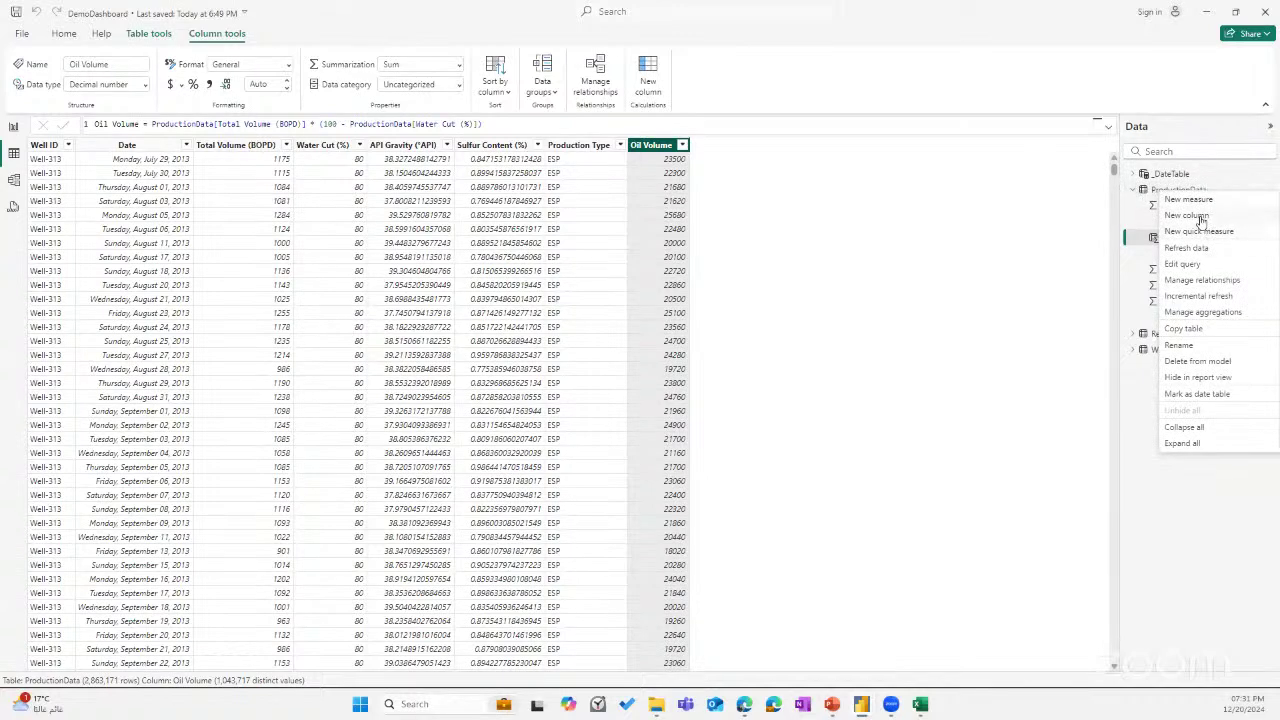
pyautogui.click(650, 192)
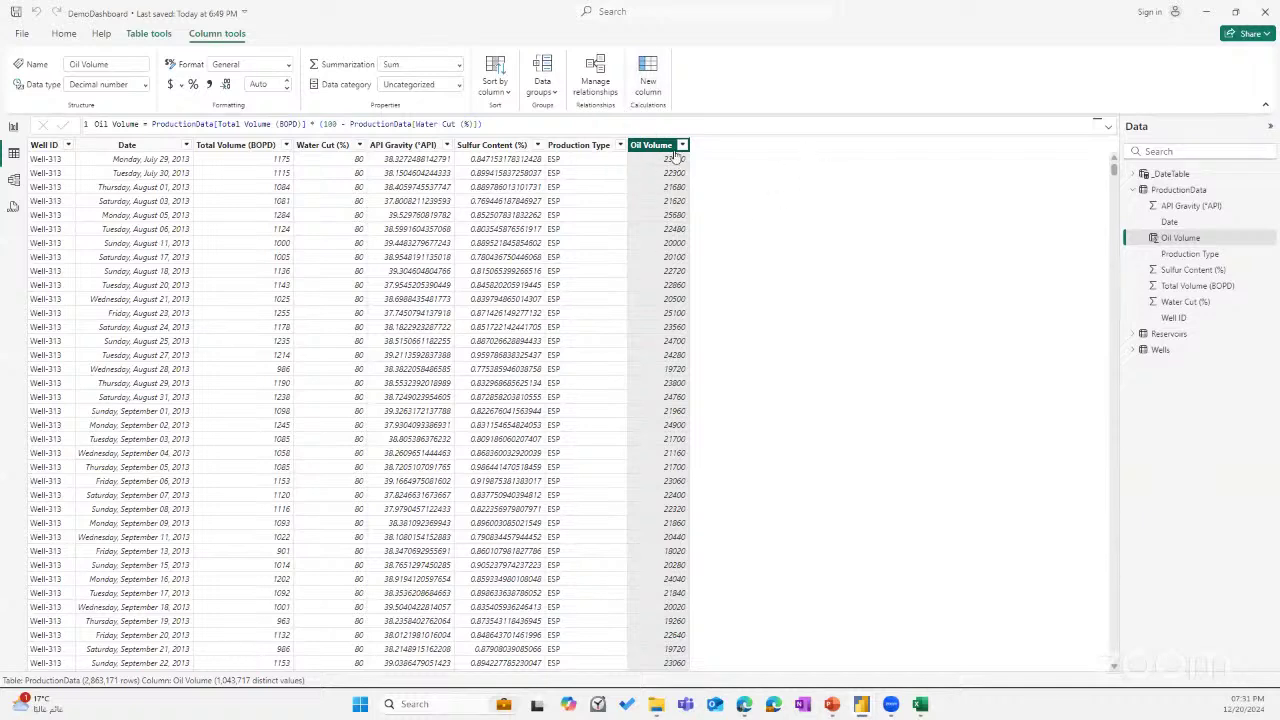
pyautogui.click(1271, 192)
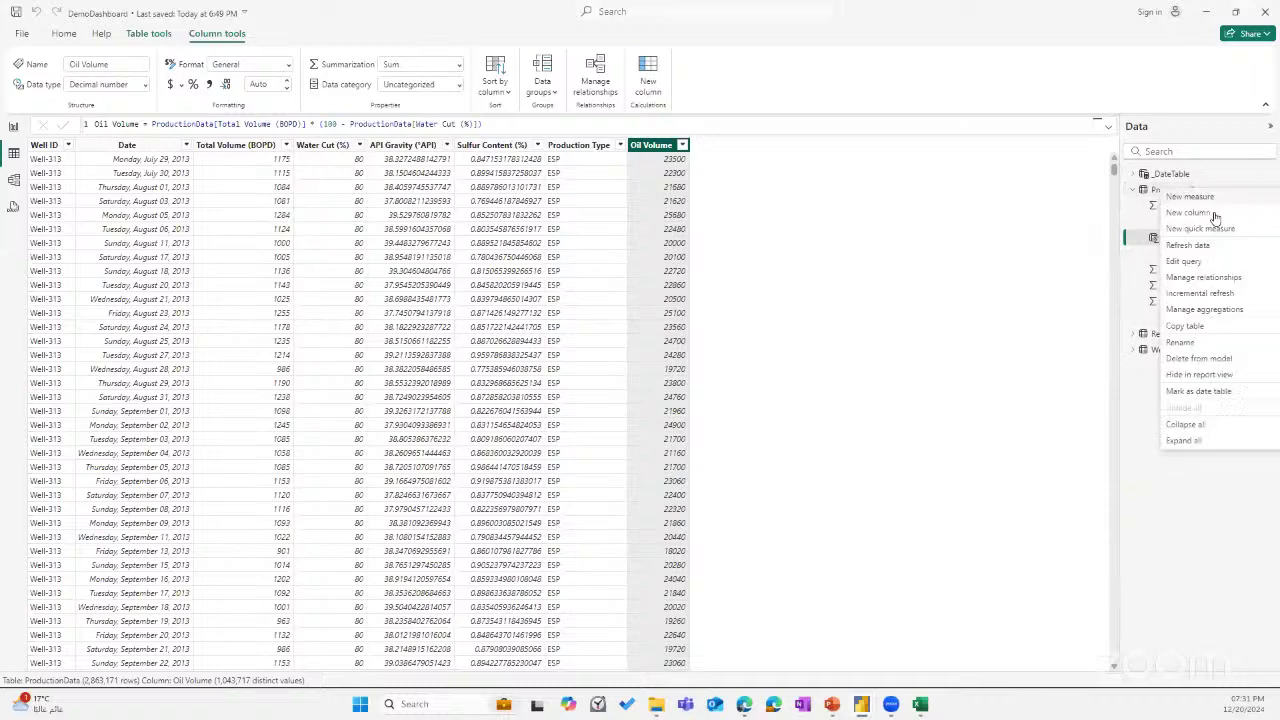
# Duplicate the Expenses card in Report view and replace the copy's field with Oil Volume from ProductionData.
pyautogui.click(14, 127)
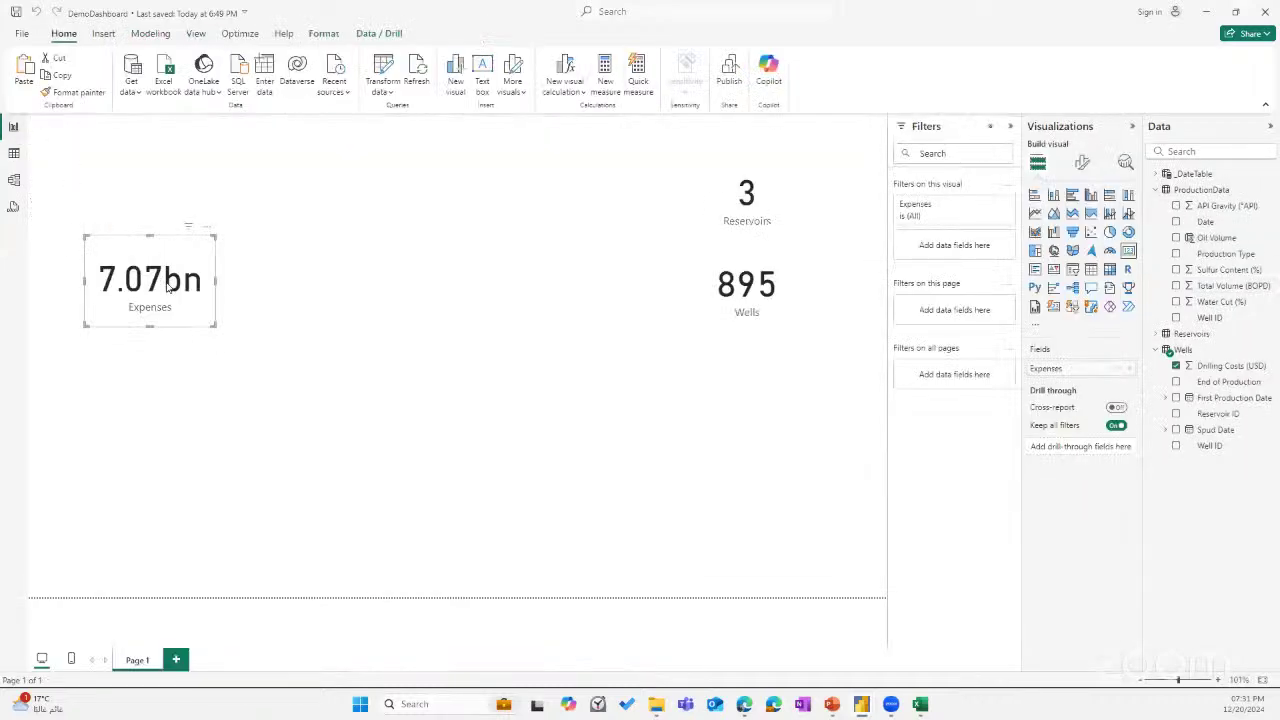
pyautogui.hotkey('ctrl', 'c')
pyautogui.hotkey('ctrl', 'v')
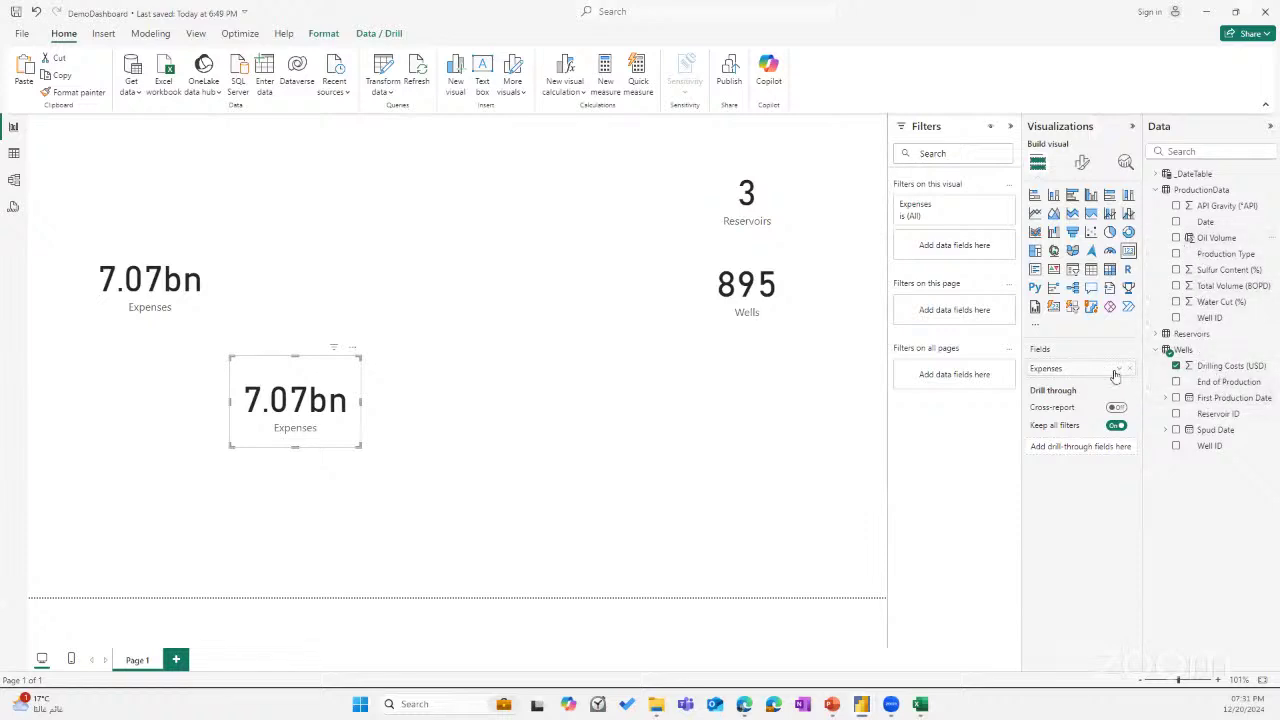
pyautogui.click(1197, 239)
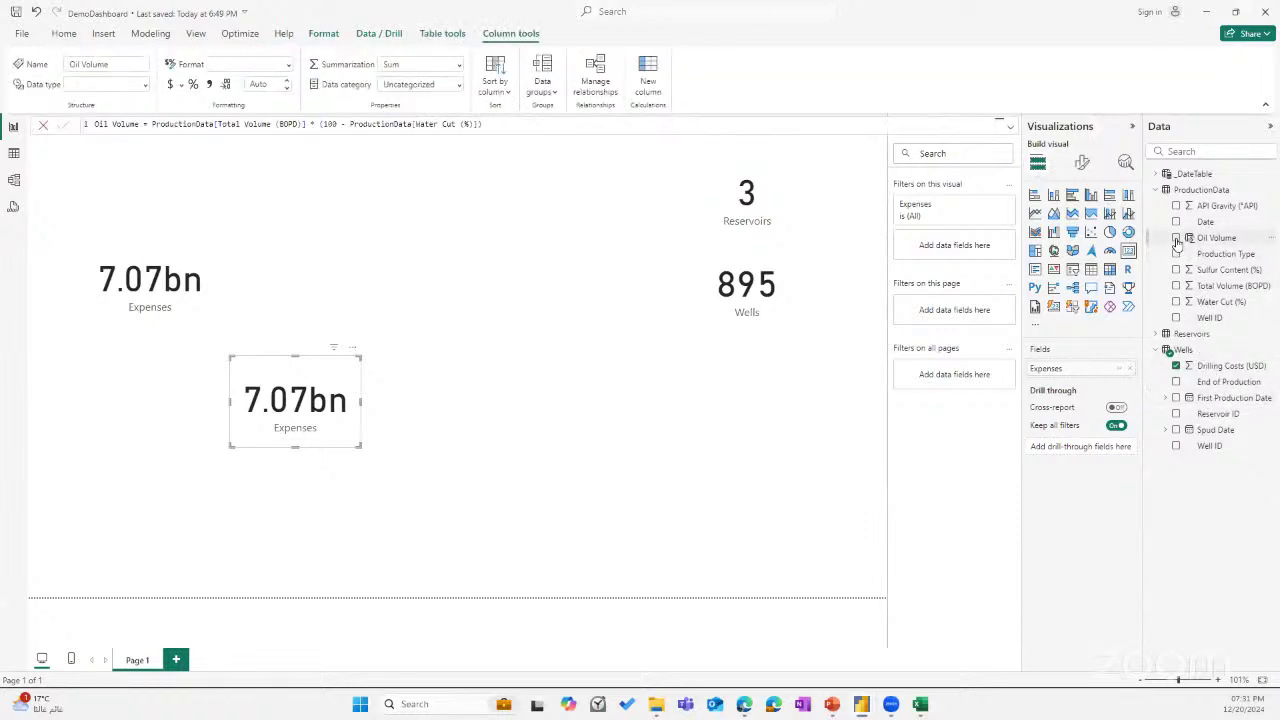
pyautogui.moveTo(1197, 239); pyautogui.dragTo(1084, 378)
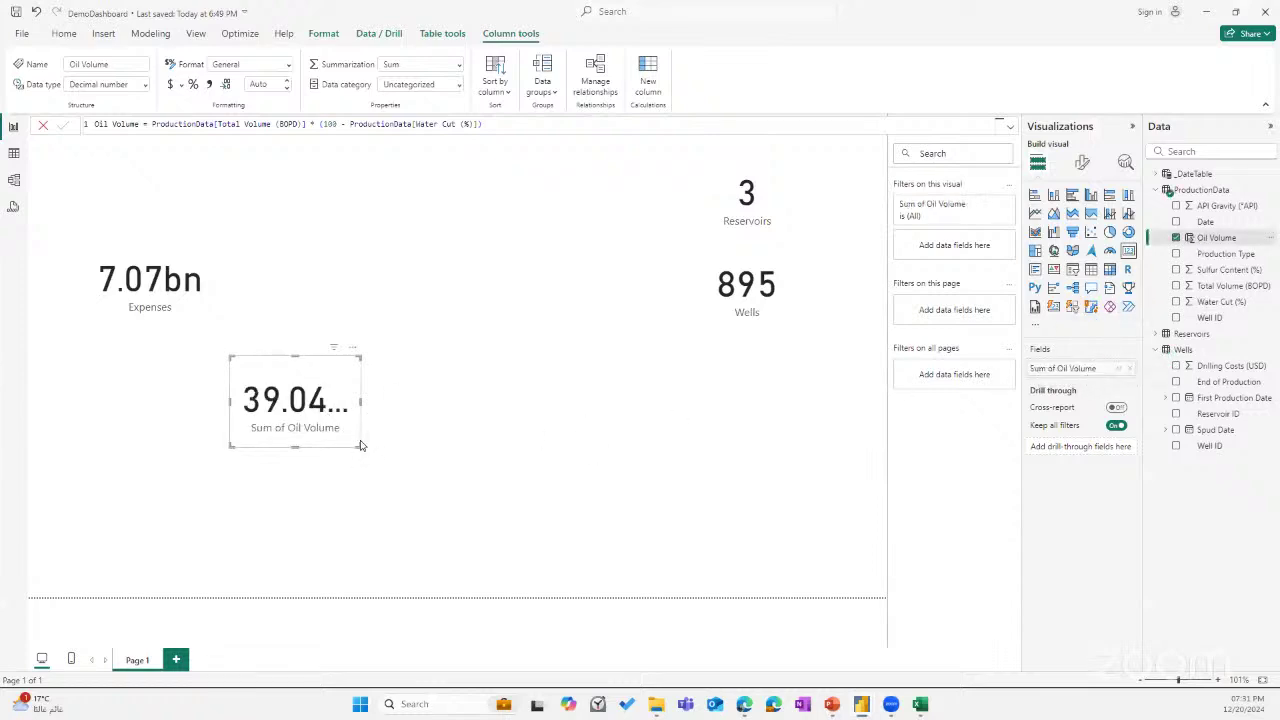
# Enlarge the oil volume card to fit its full number and rename its field to Oil Produced.
pyautogui.moveTo(361, 446); pyautogui.dragTo(417, 471)
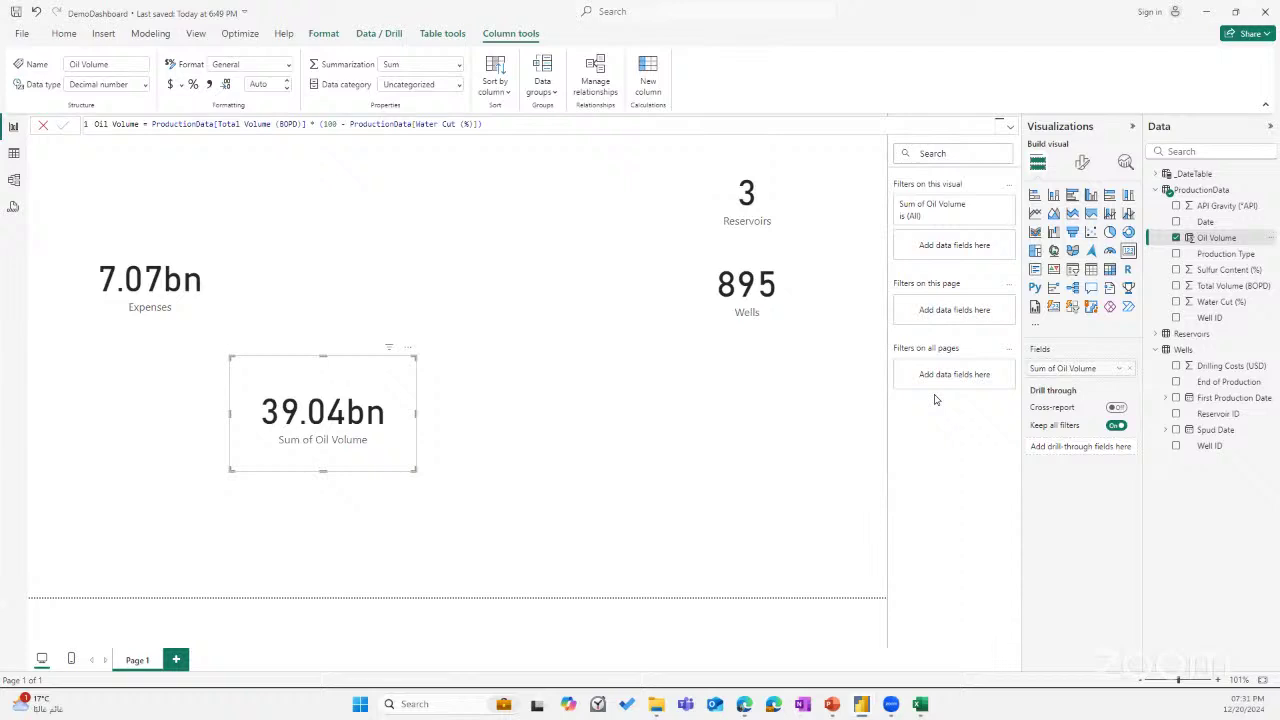
pyautogui.doubleClick(1060, 369)
pyautogui.write('Oil Produced')
pyautogui.press('Return')
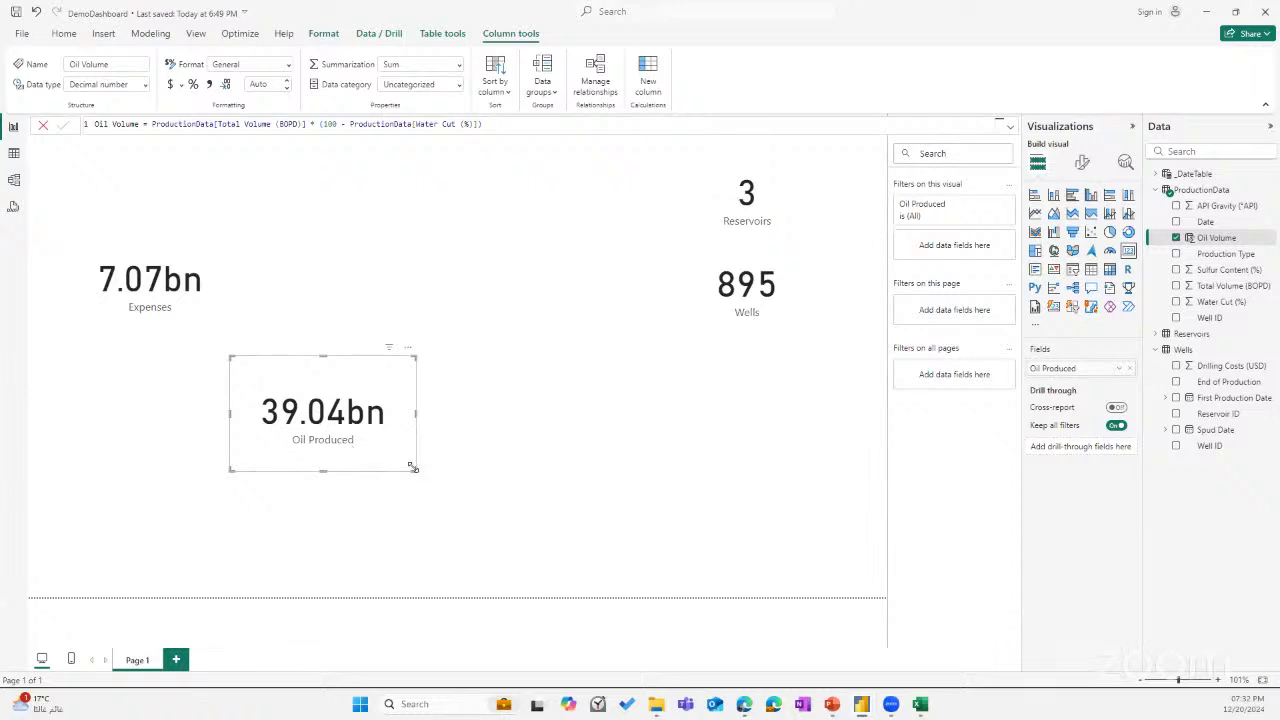
# Shrink the Oil Produced card, move it to the upper middle of the canvas, and shift the Expenses card slightly lower.
pyautogui.moveTo(416, 470); pyautogui.dragTo(388, 461)
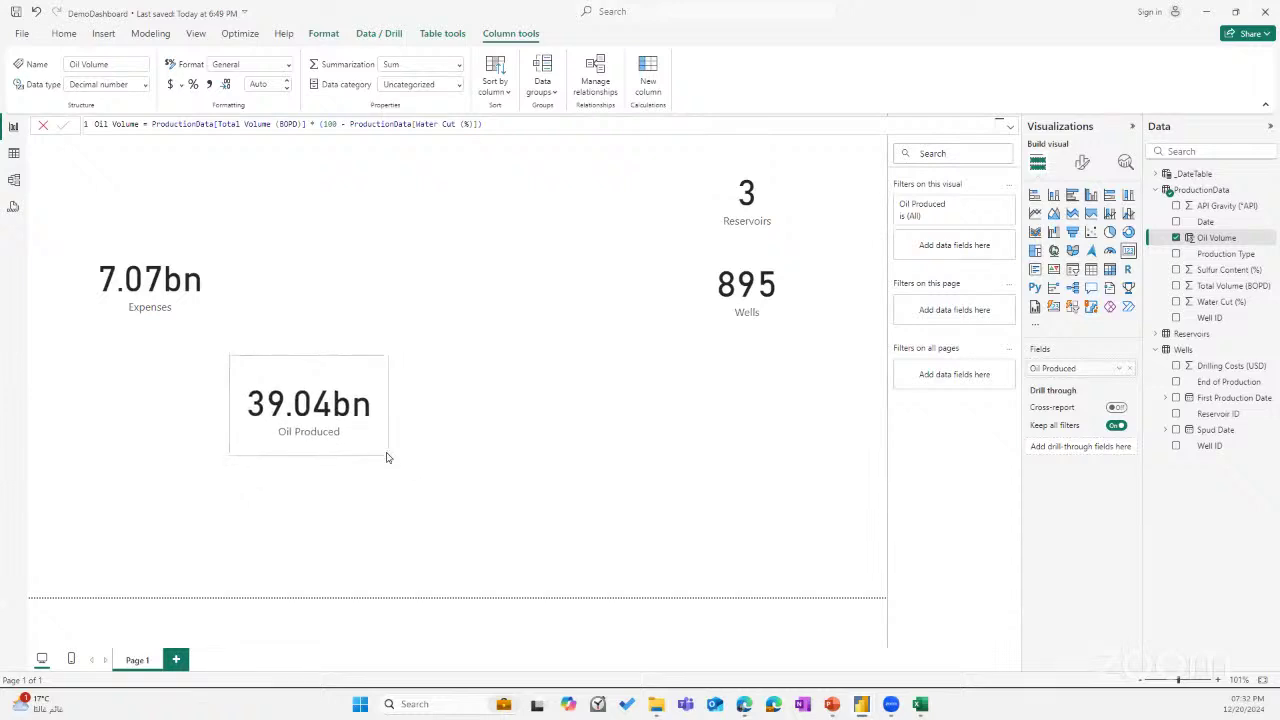
pyautogui.moveTo(324, 422); pyautogui.dragTo(474, 229)
pyautogui.click(148, 300)
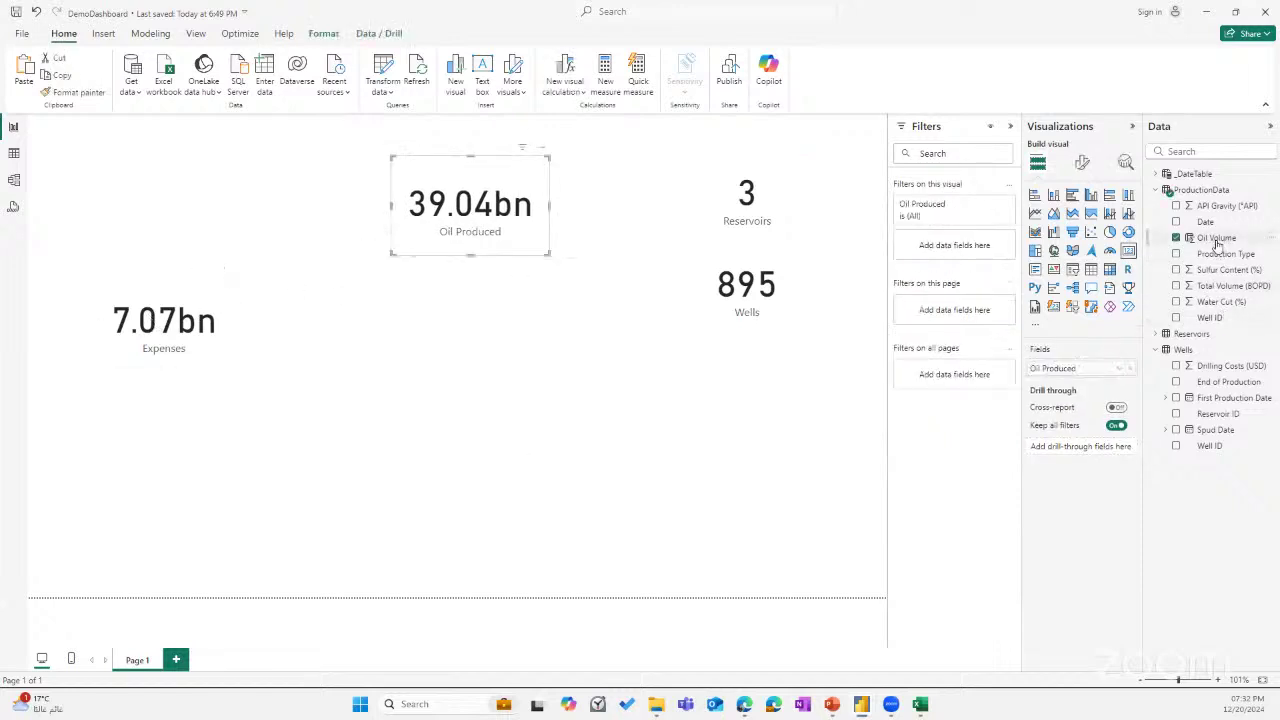
pyautogui.click(520, 297)
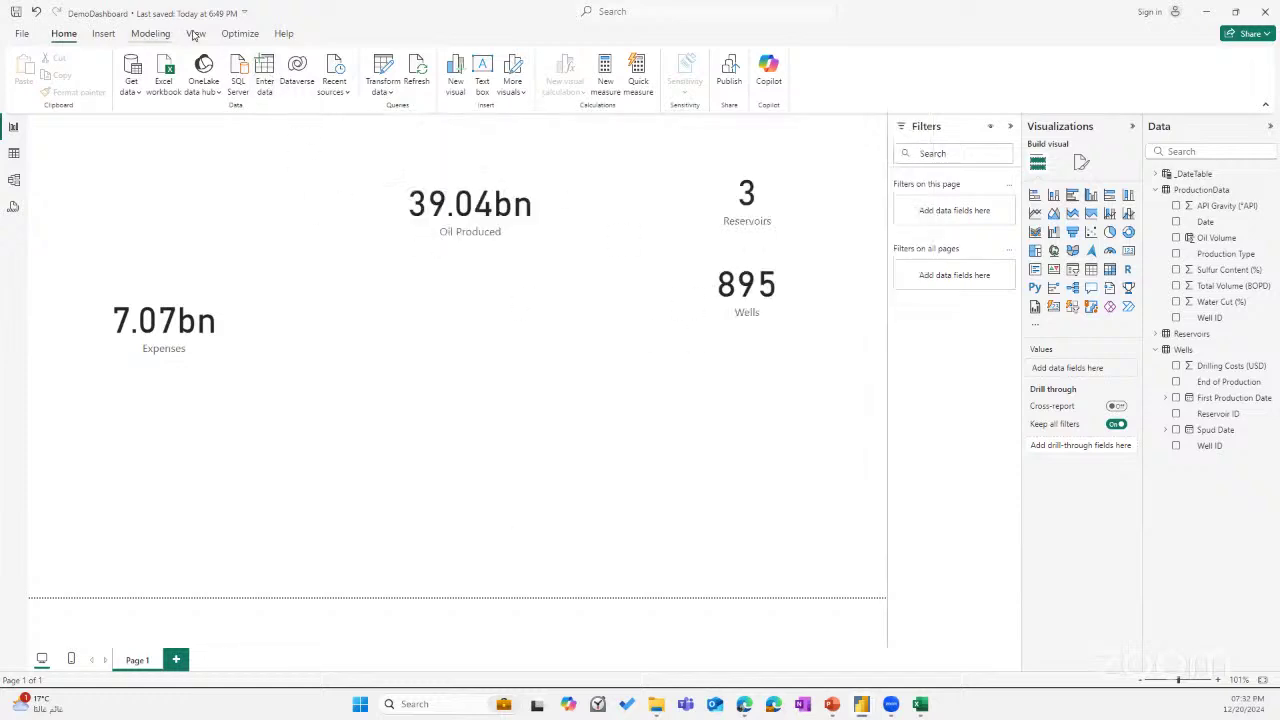
# Create a calculated table with the formula _Constants = Row("Column", BLANK()).
pyautogui.click(150, 35)
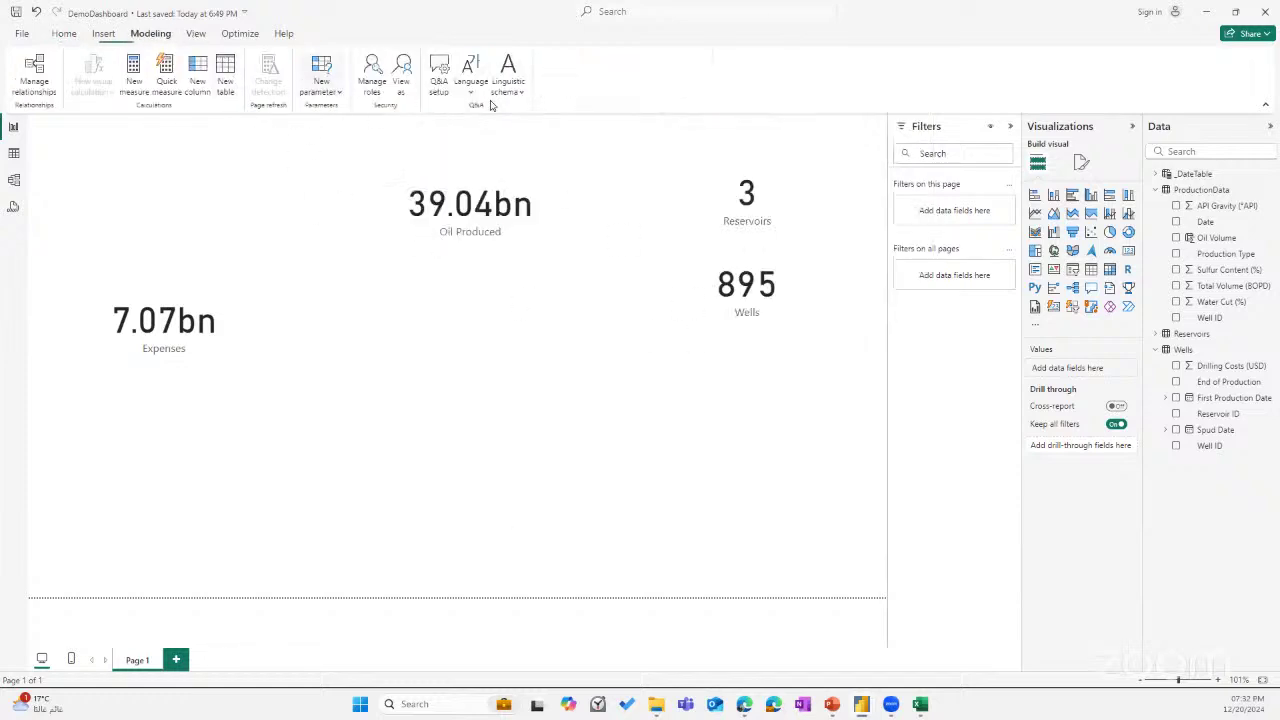
pyautogui.click(220, 78)
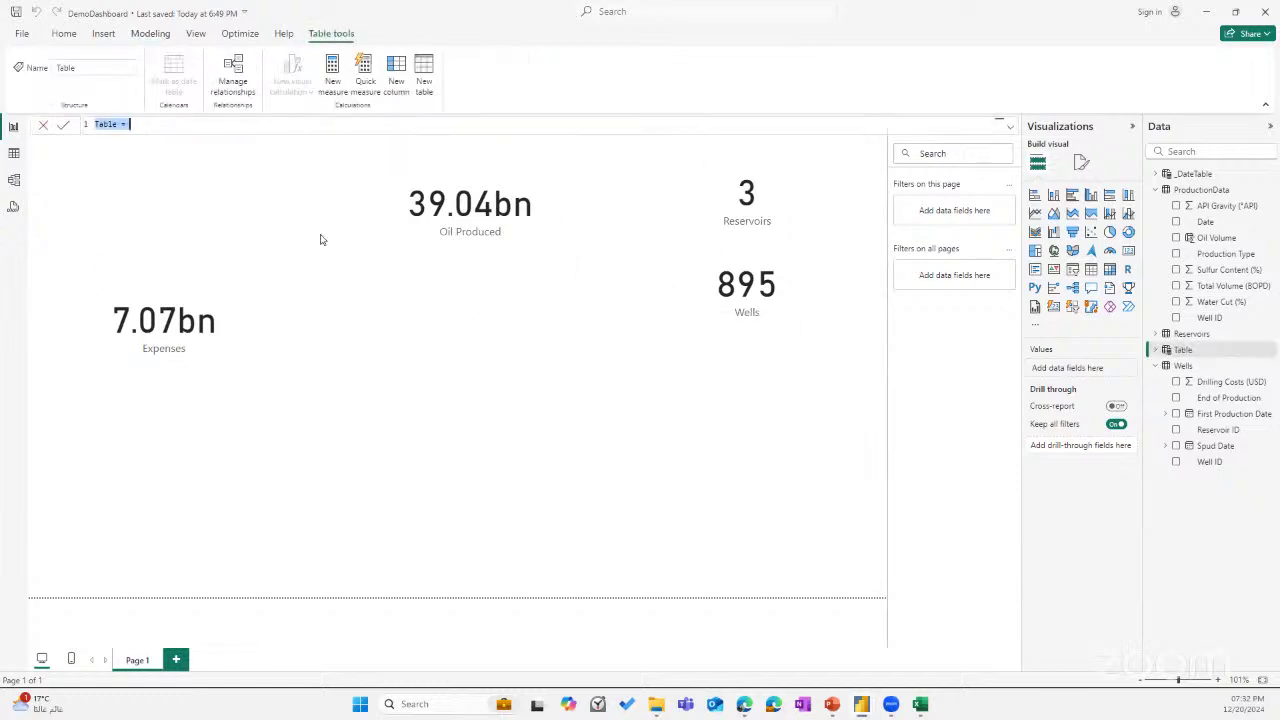
pyautogui.press('End')
pyautogui.tripleClick(144, 120)
pyautogui.hotkey('ctrl', 'v')
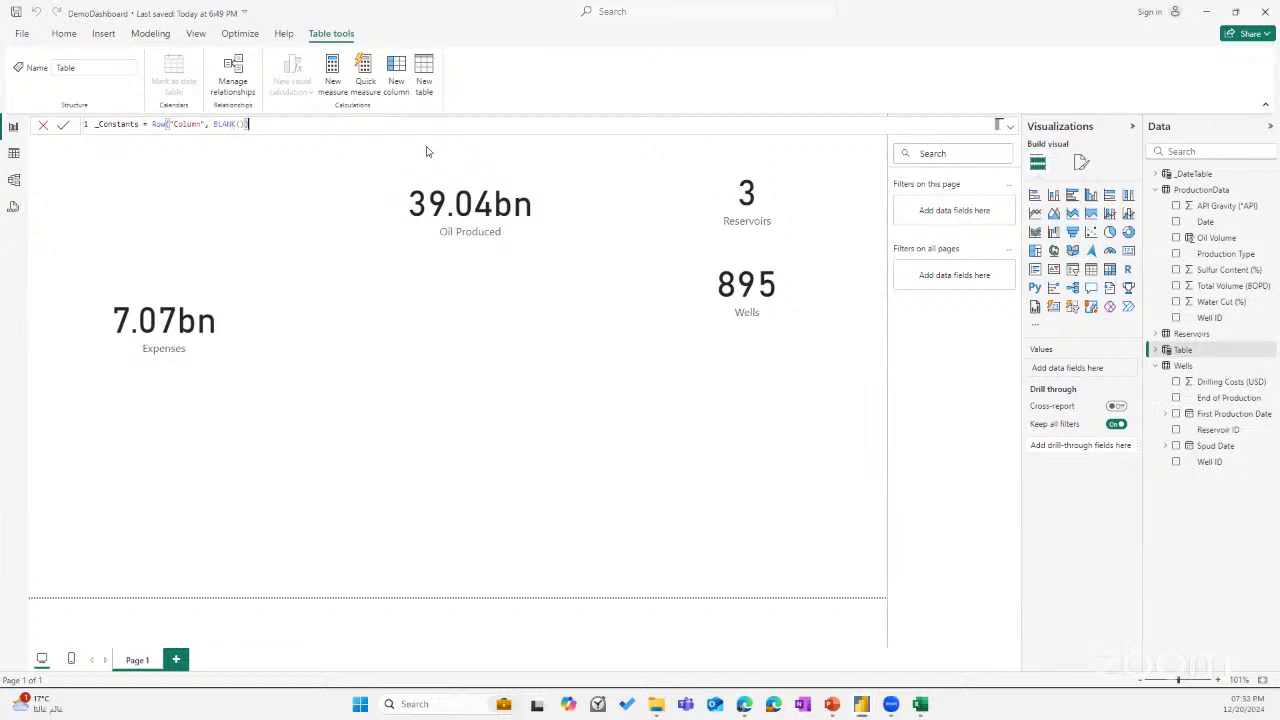
pyautogui.press('Return')
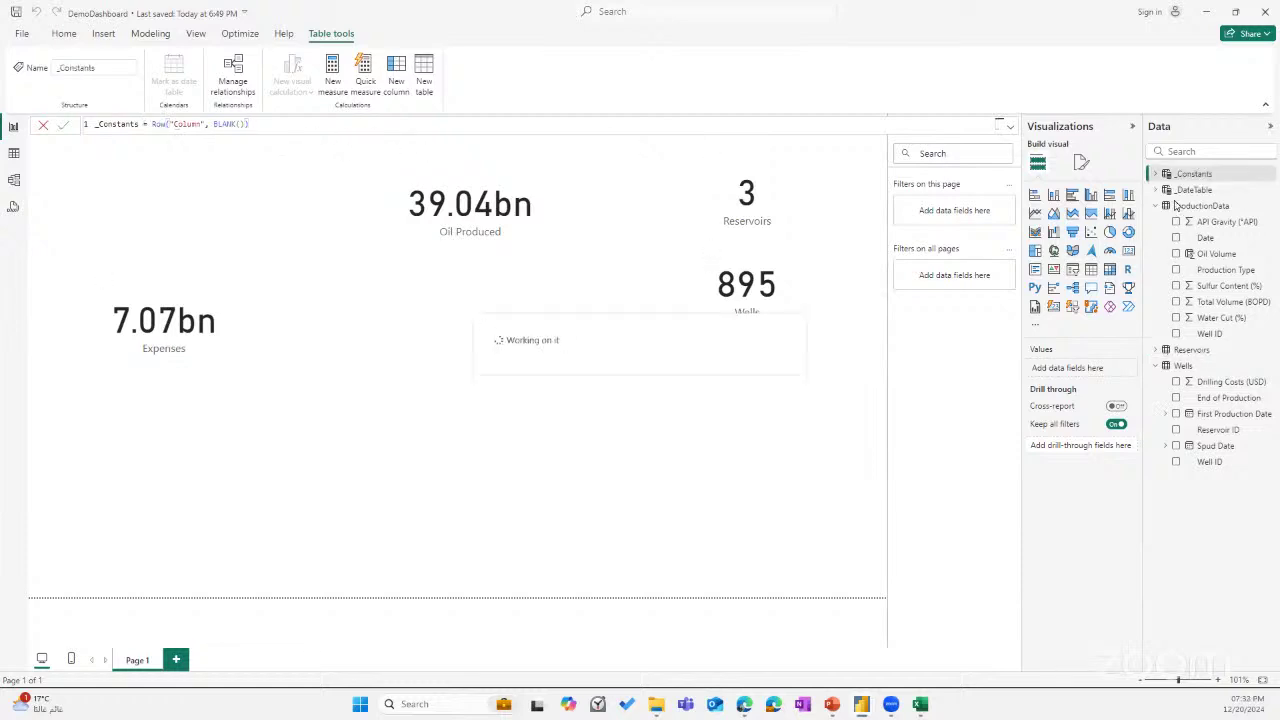
# Create a measure in the _Constants table with the formula SellingPrice = 65.
pyautogui.click(1268, 176)
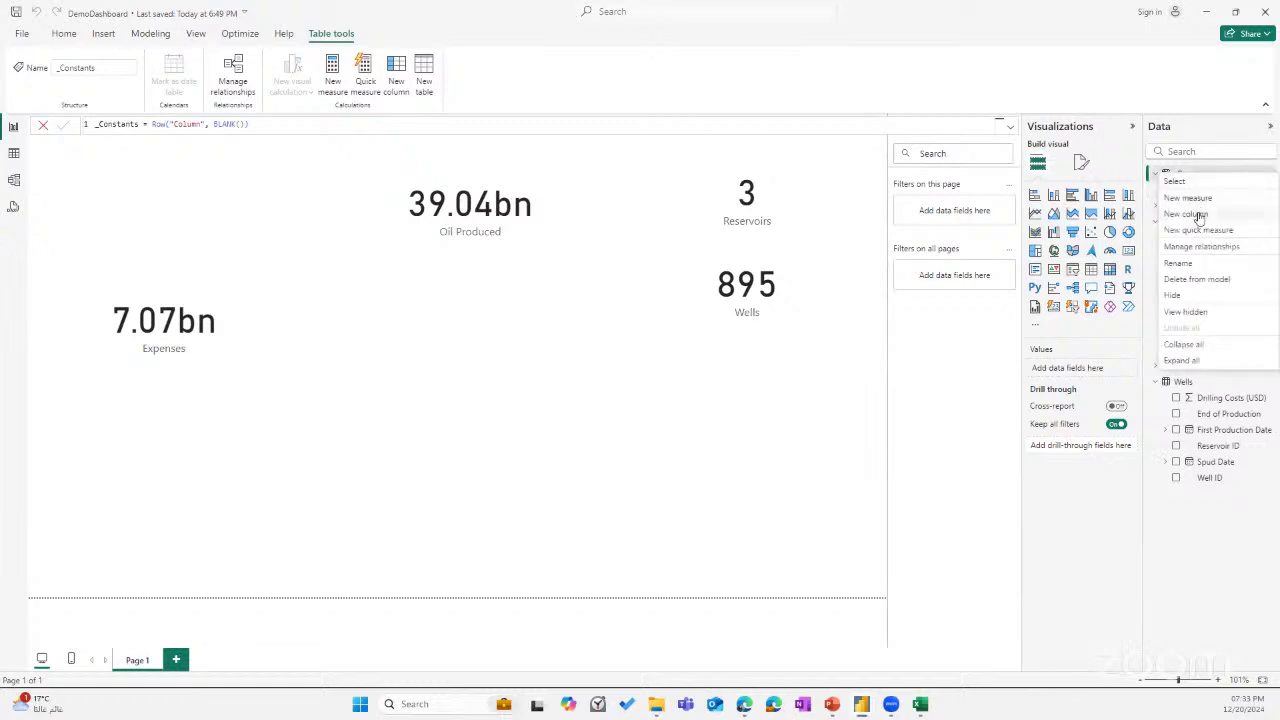
pyautogui.click(1163, 207)
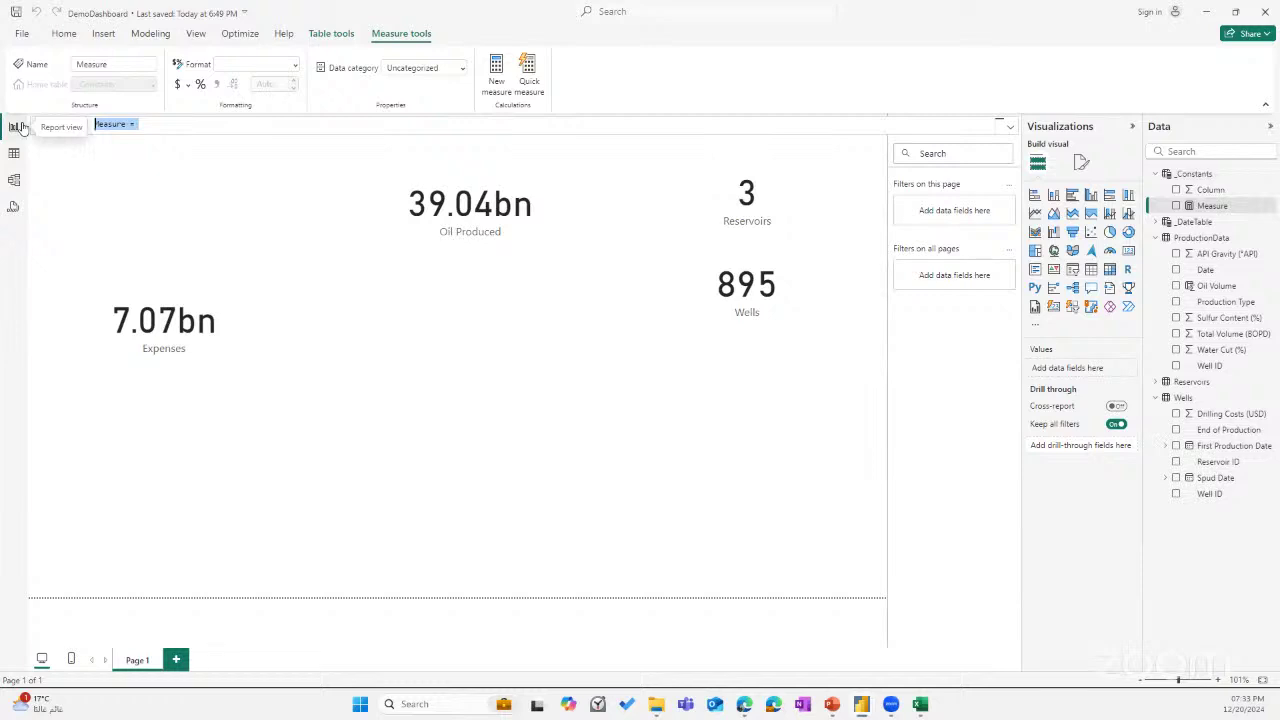
pyautogui.write('SellingPrice = ')
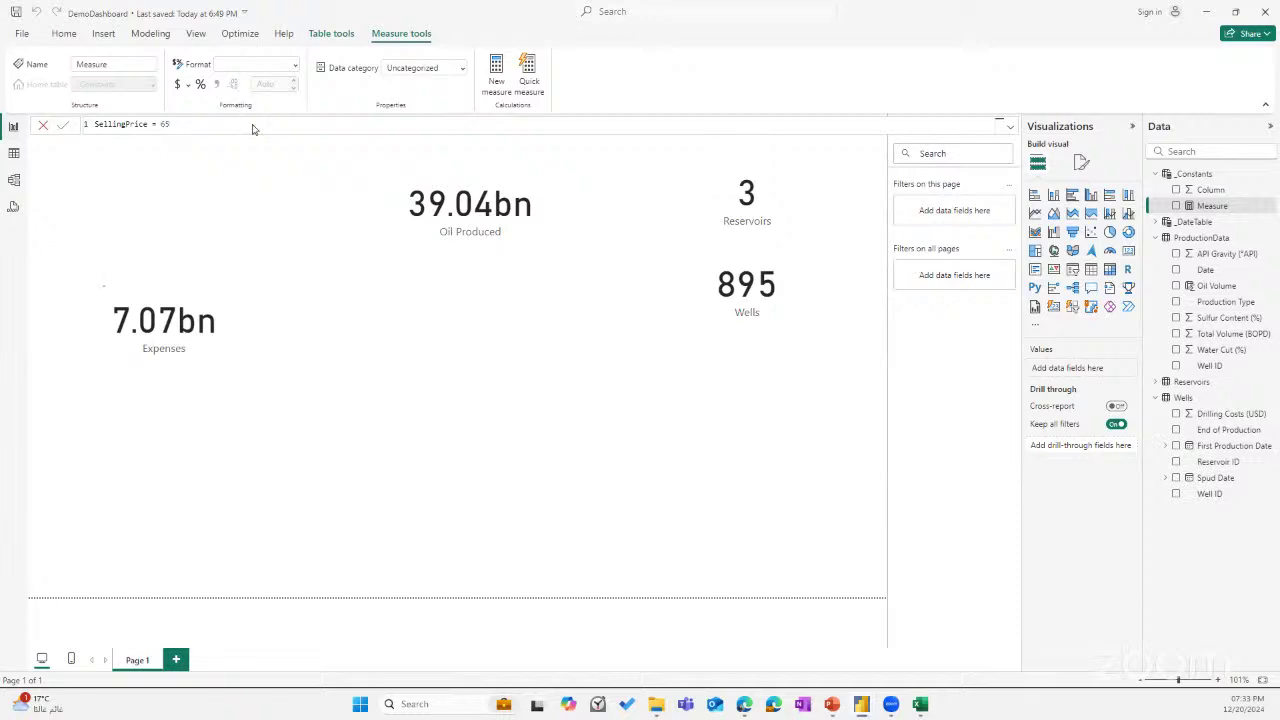
pyautogui.write('65')
pyautogui.press('Return')
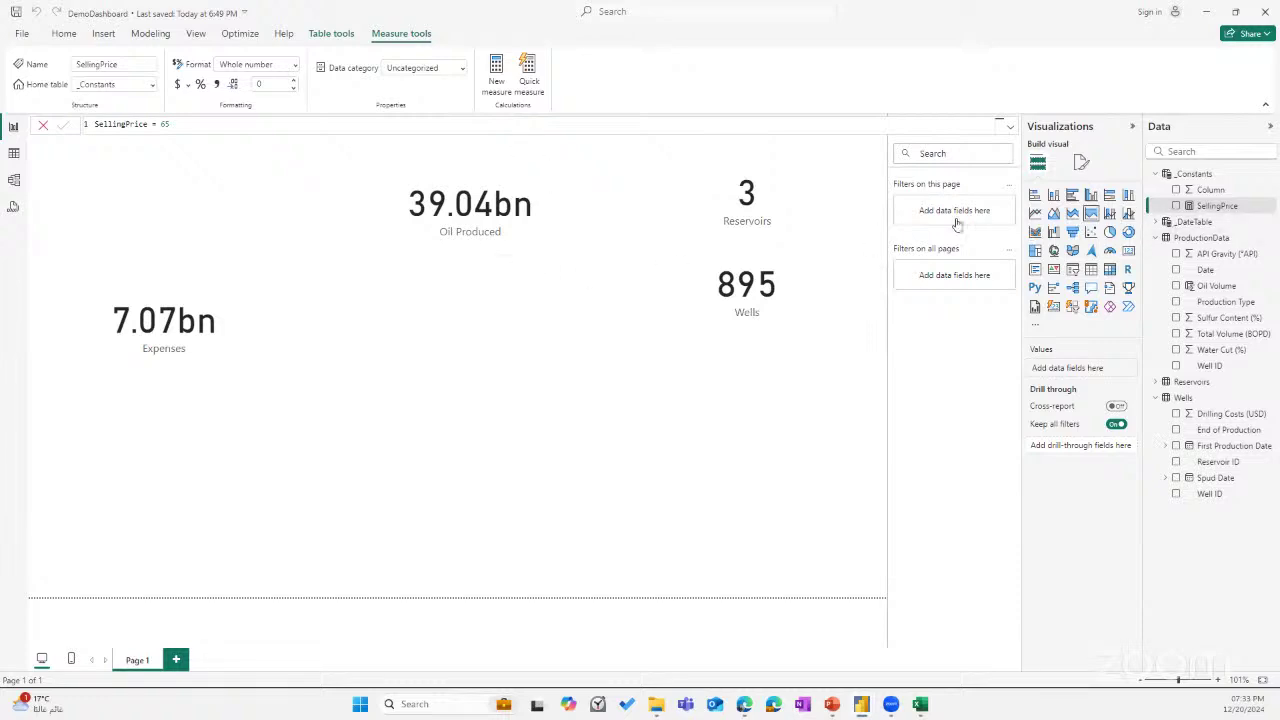
# Create a measure in the _Constants table with the formula TotalRevenue = Sum(ProductionData[Oil Volume]) * [SellingPrice].
pyautogui.click(454, 236)
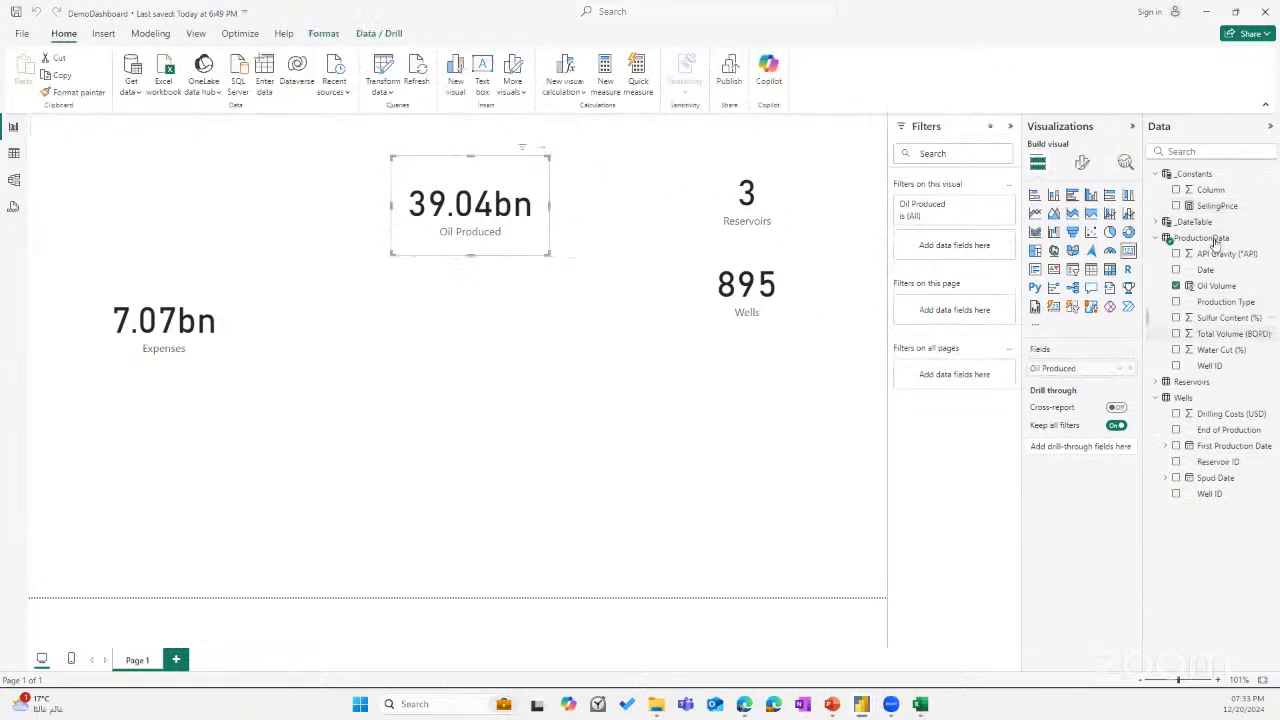
pyautogui.click(1270, 174)
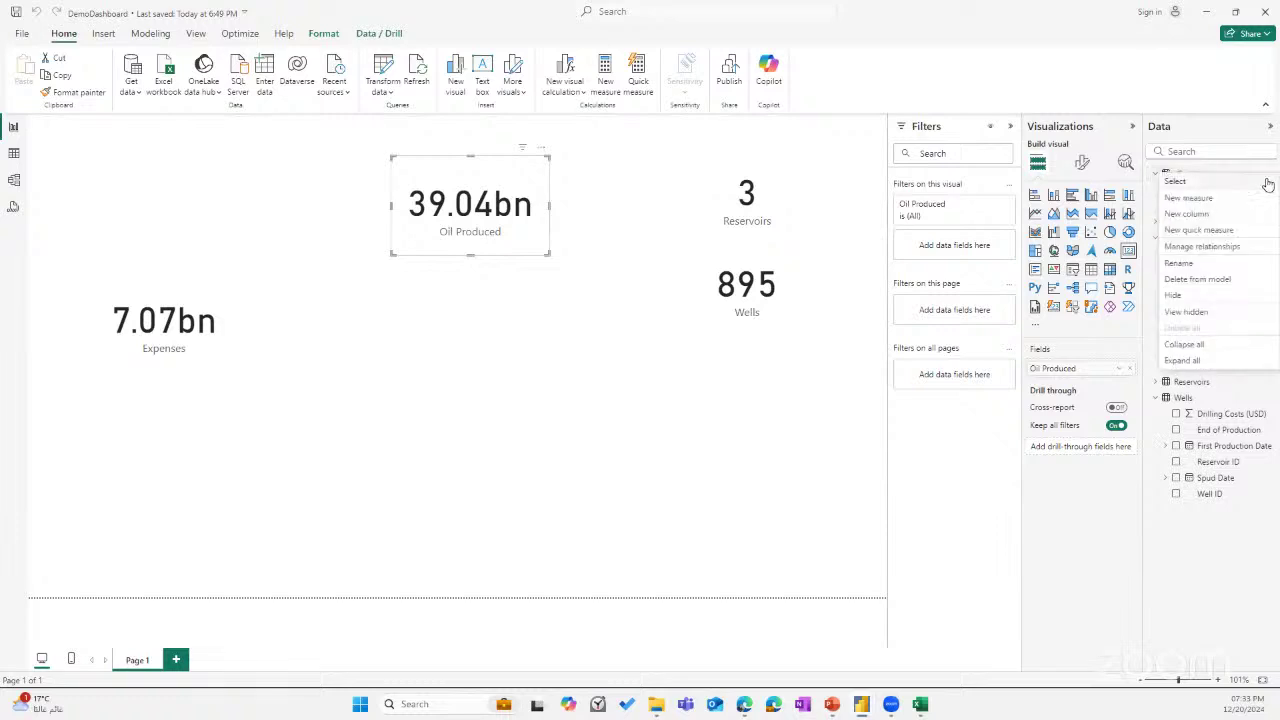
pyautogui.click(1192, 202)
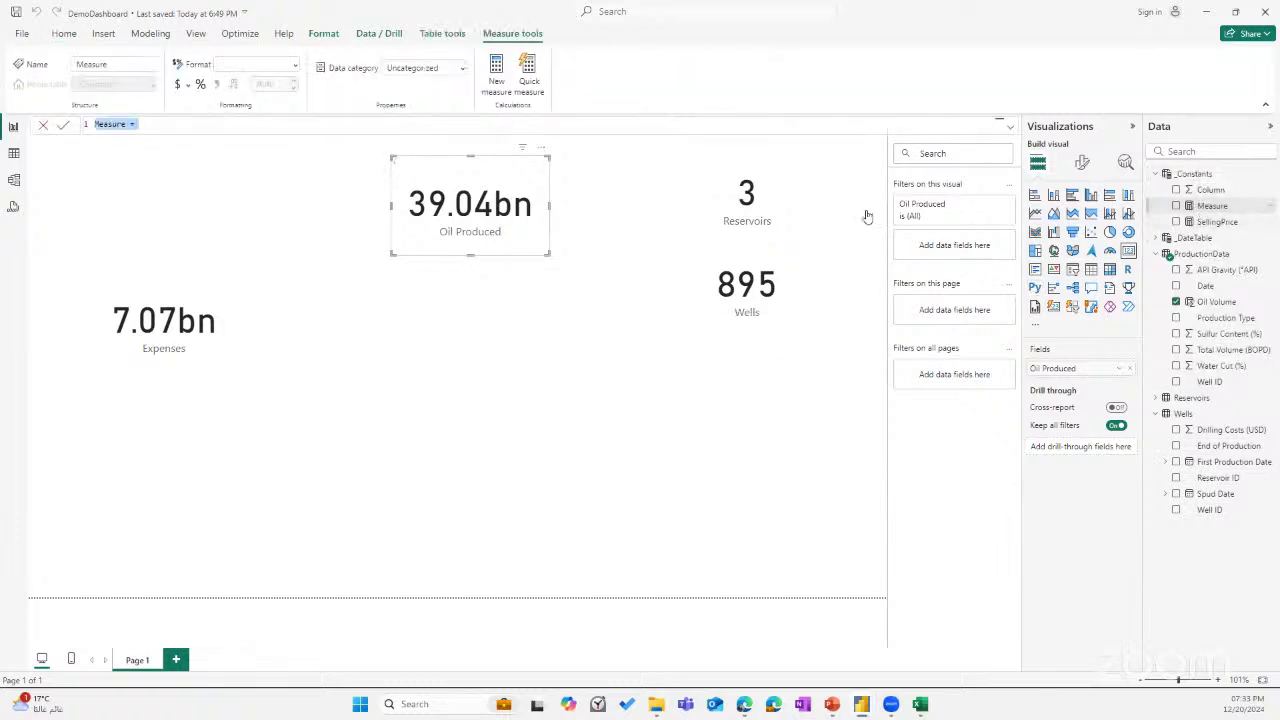
pyautogui.write('TotalRevenue = S')
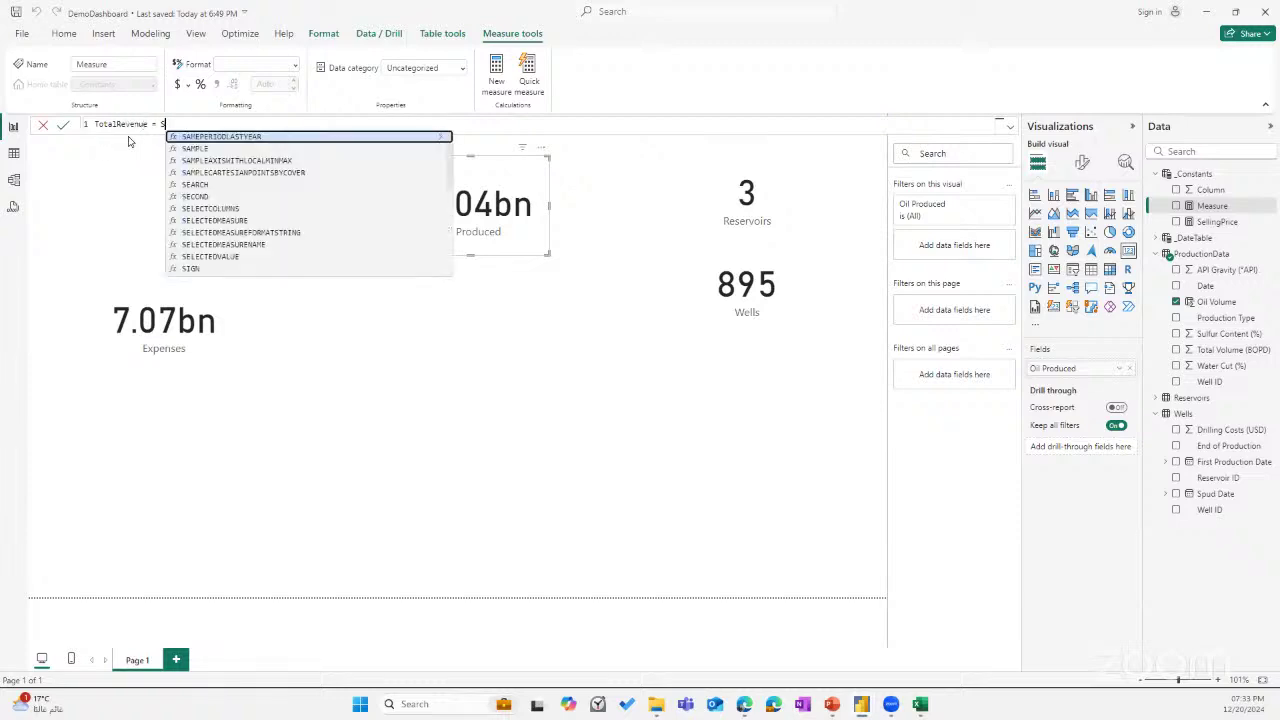
pyautogui.press('Down')
pyautogui.press('Down')
pyautogui.press('Down')
pyautogui.press('Down')
pyautogui.press('Down')
pyautogui.press('Down')
pyautogui.press('Down')
pyautogui.press('Down')
pyautogui.press('Down')
pyautogui.press('Down')
pyautogui.press('Escape')
pyautogui.write('Sum(')
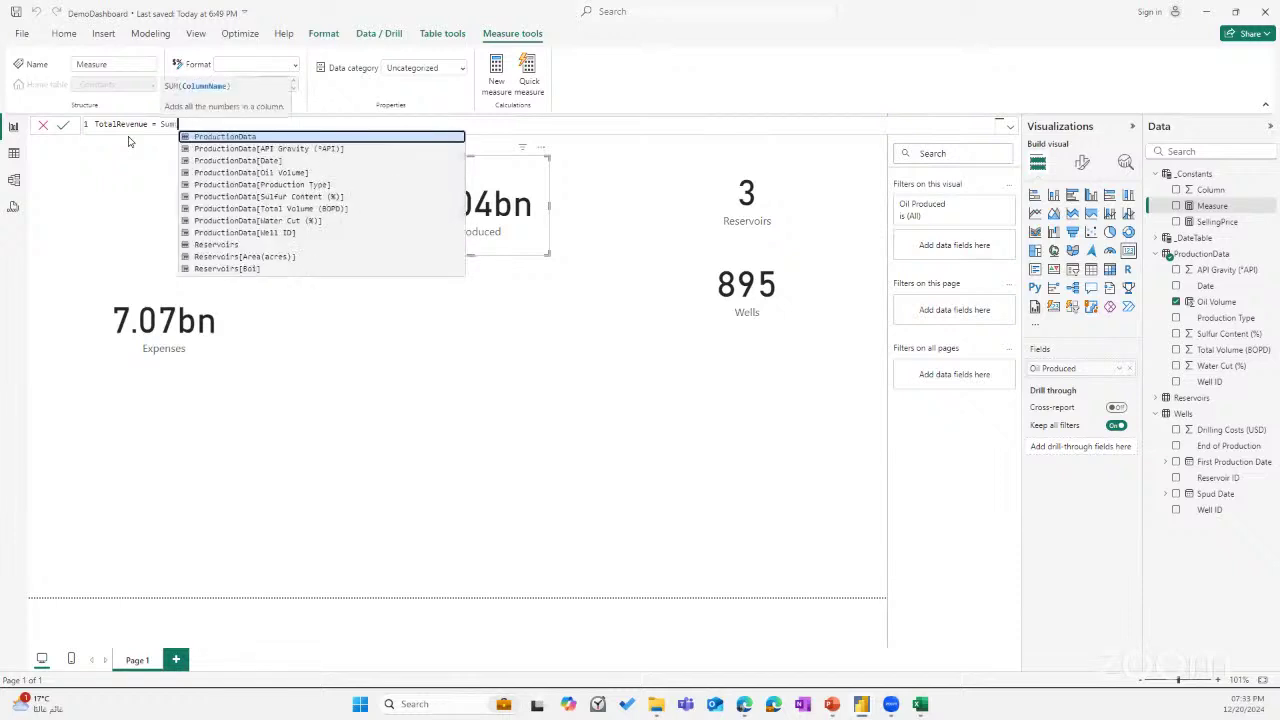
pyautogui.press('Down')
pyautogui.press('Down')
pyautogui.press('Down')
pyautogui.write('Pr')
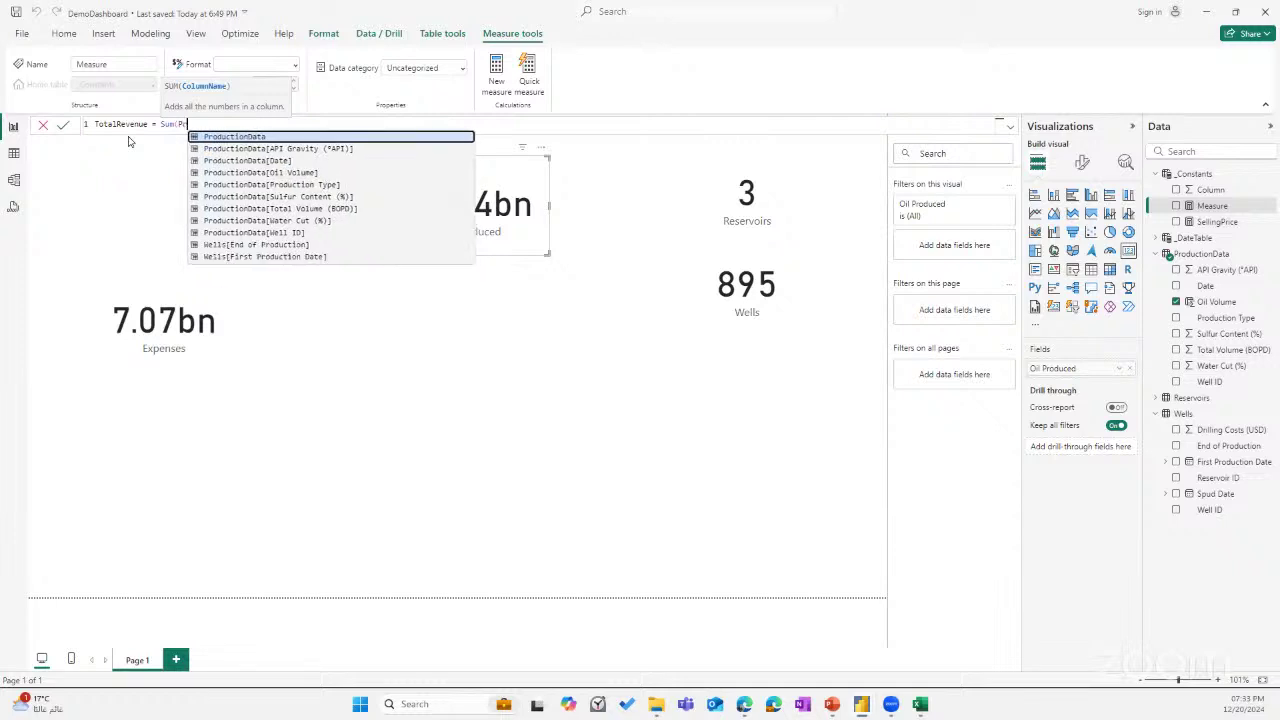
pyautogui.write('oductionData')
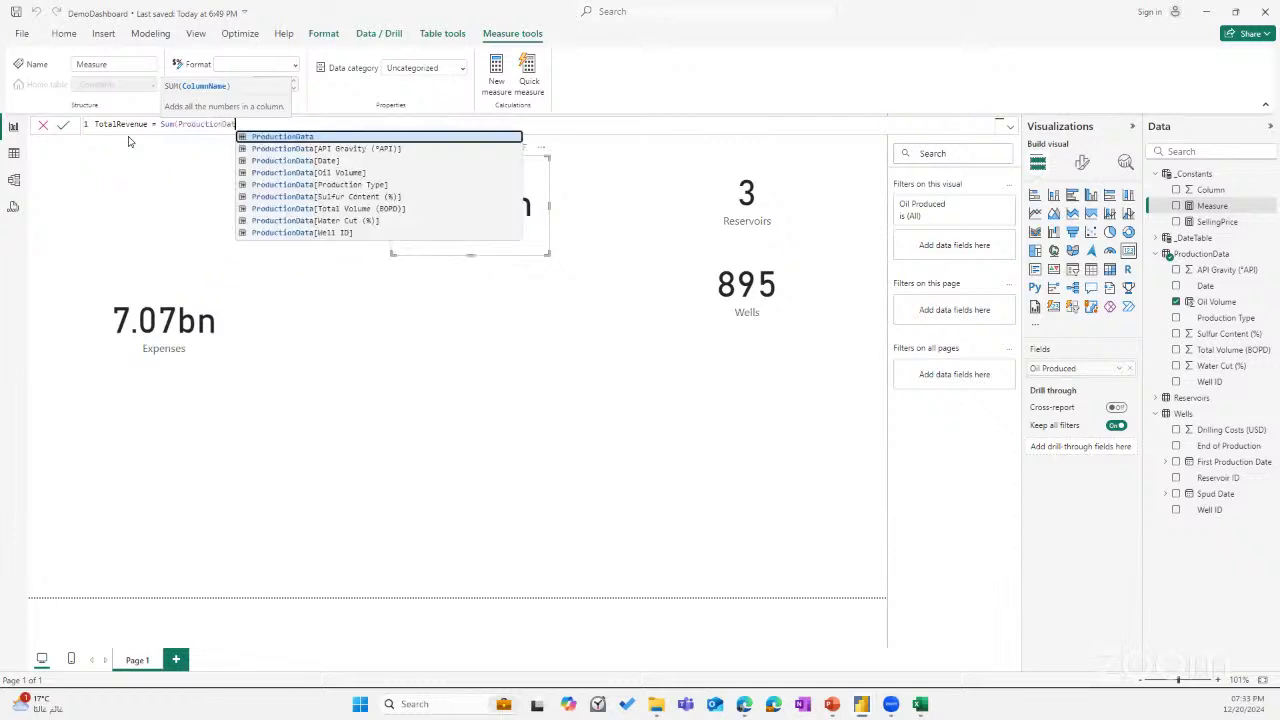
pyautogui.write('[')
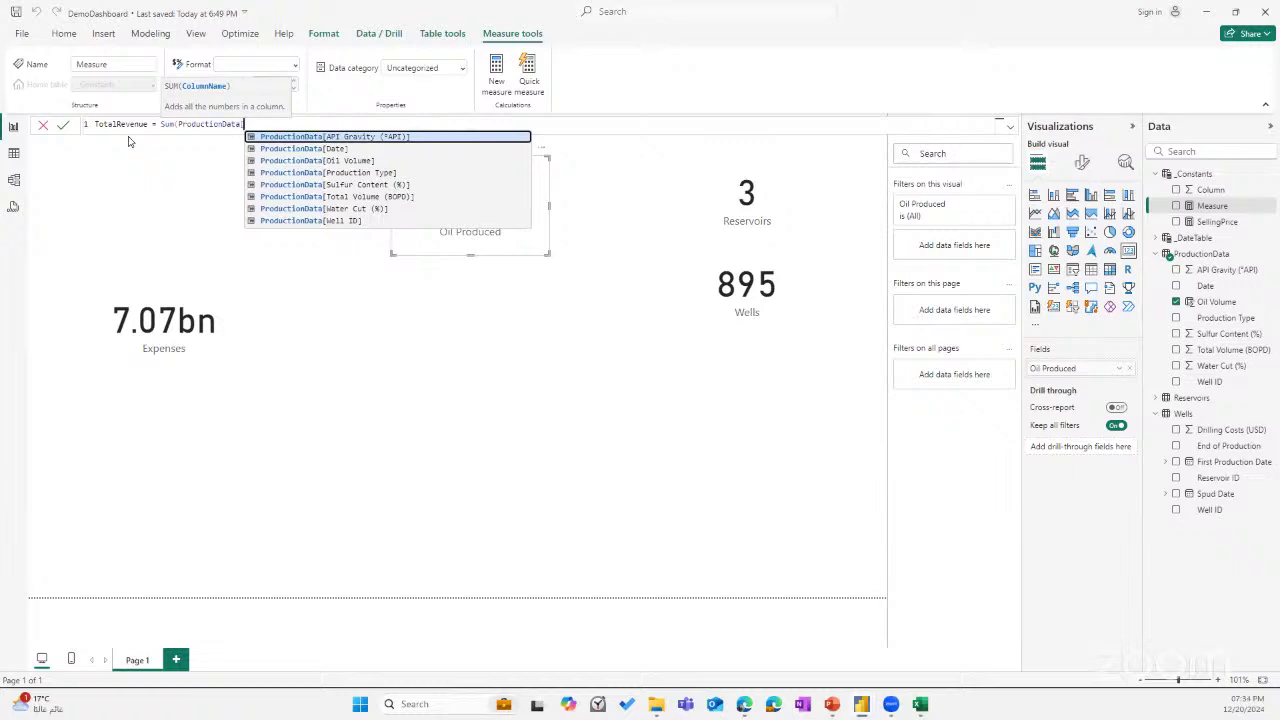
pyautogui.write('Oil')
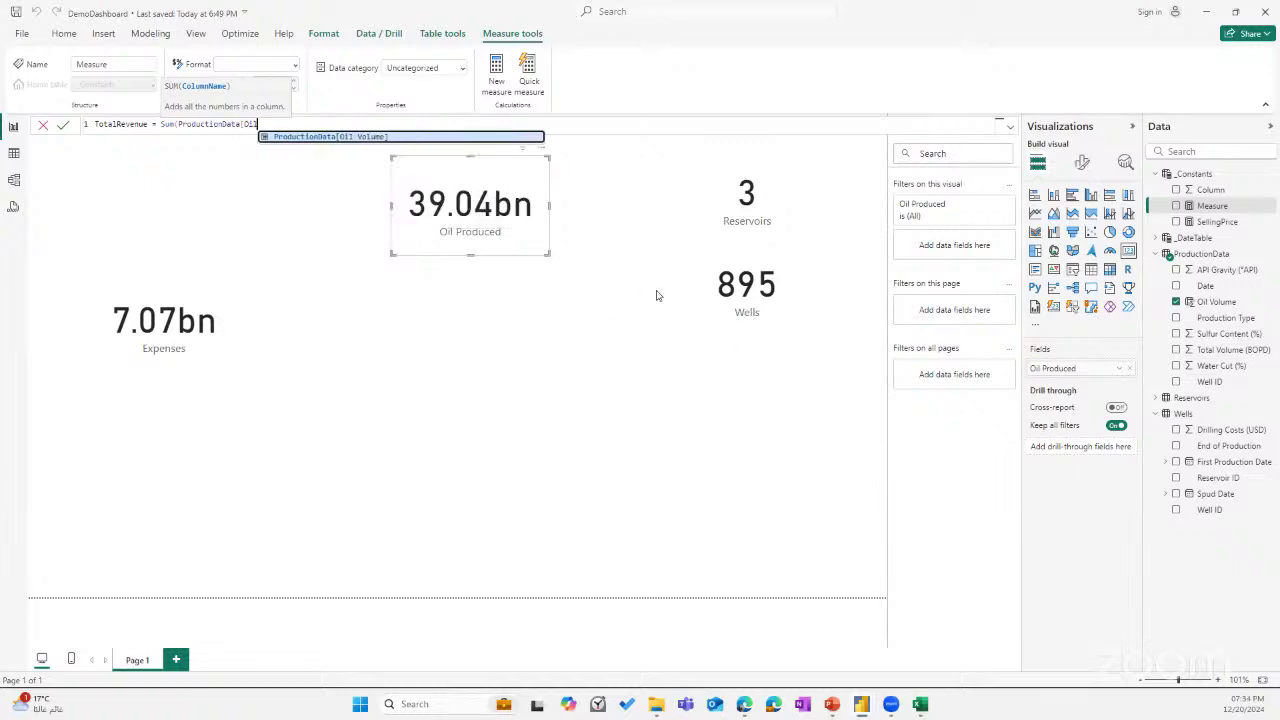
pyautogui.press('Tab')
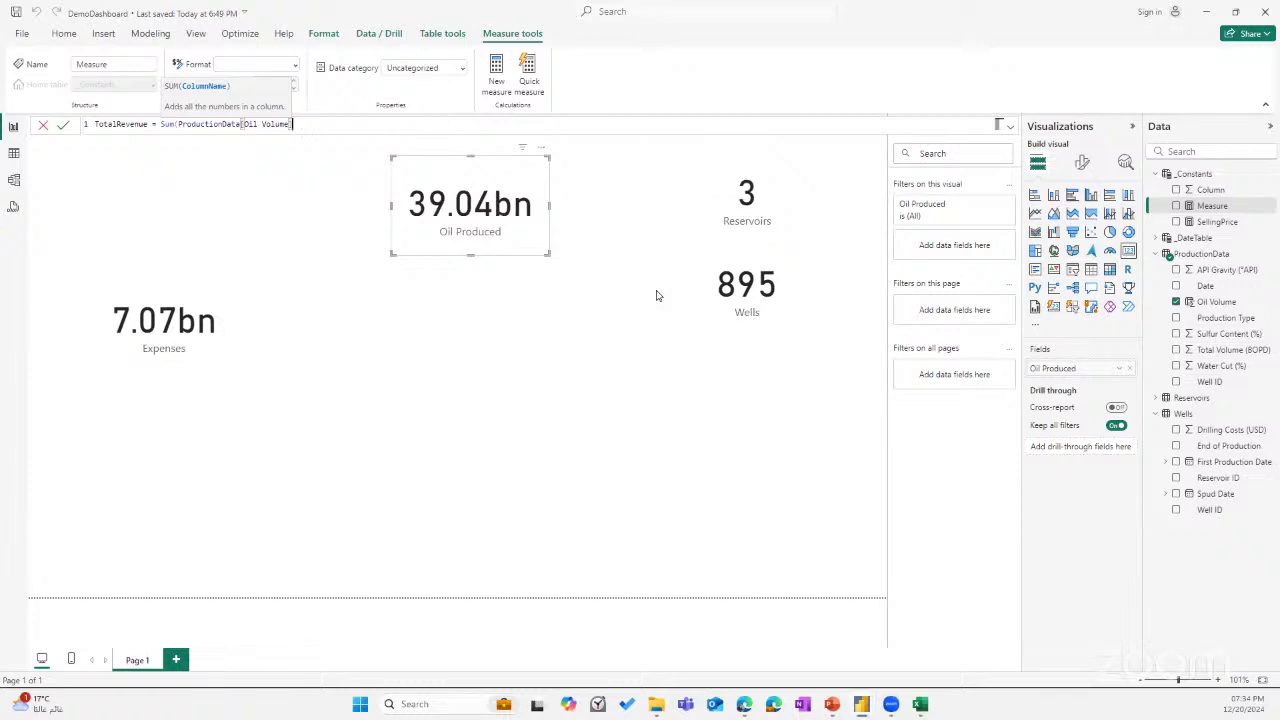
pyautogui.write(')')
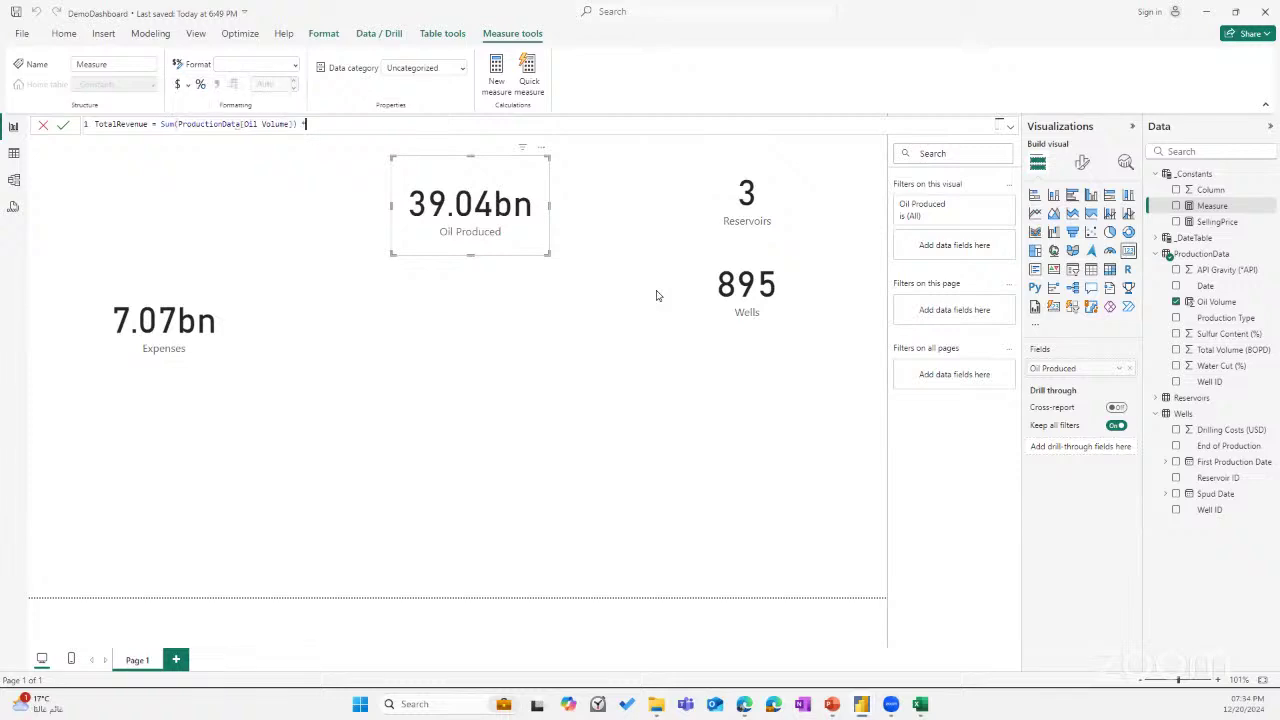
pyautogui.write(' * [Sell')
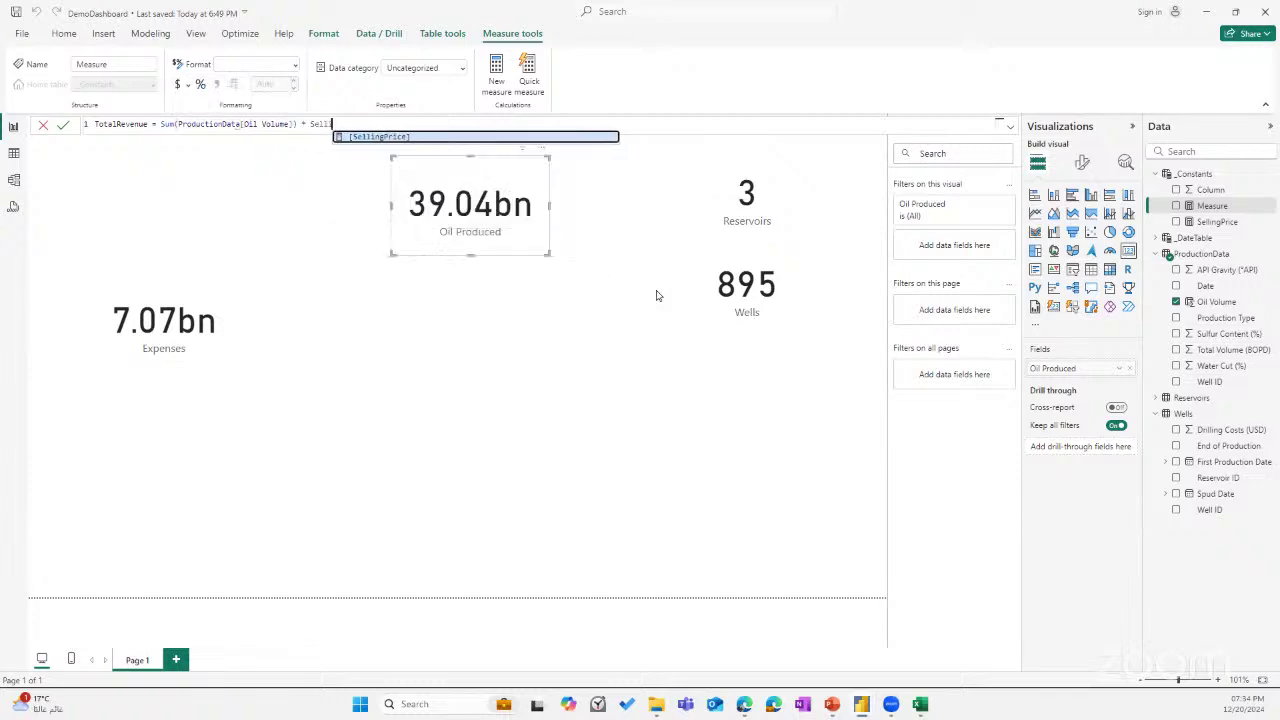
pyautogui.press('Tab')
pyautogui.press('Return')
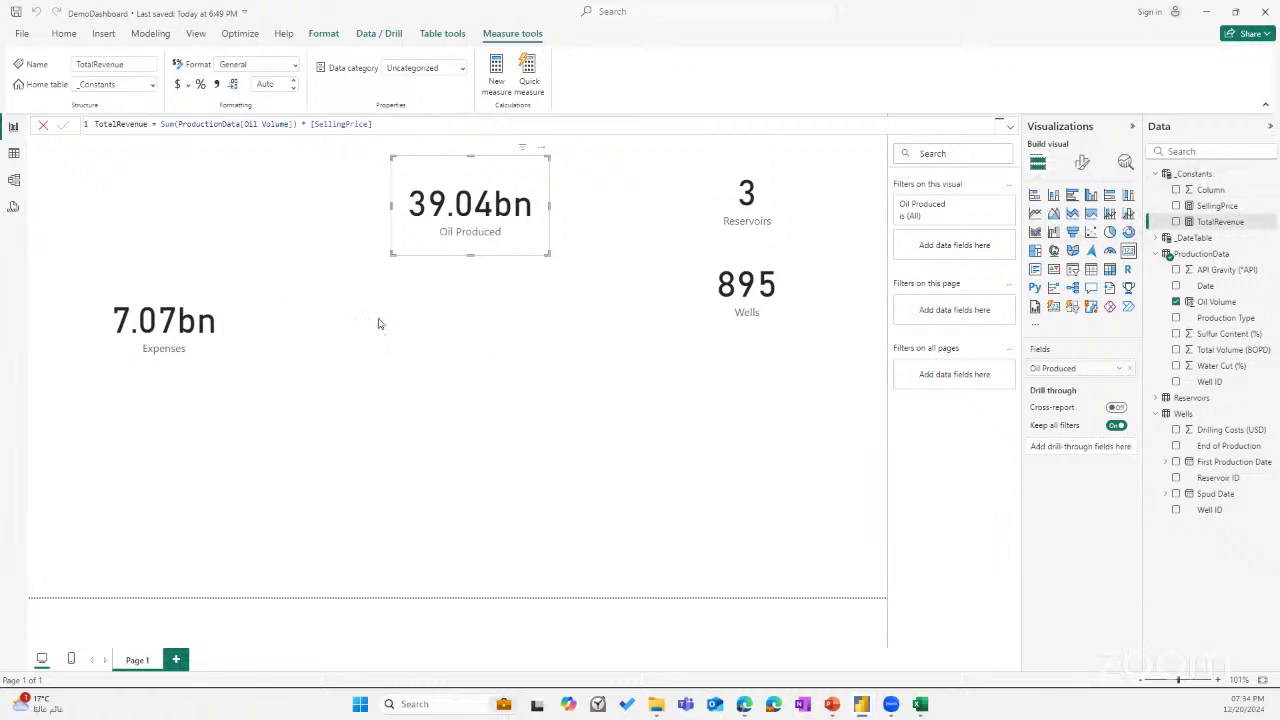
# Create a measure in the _Constants table with the formula NetProfit = [TotalRevenue] - SUM(Wells[Drilling Costs (USD)]).
pyautogui.click(1268, 174)
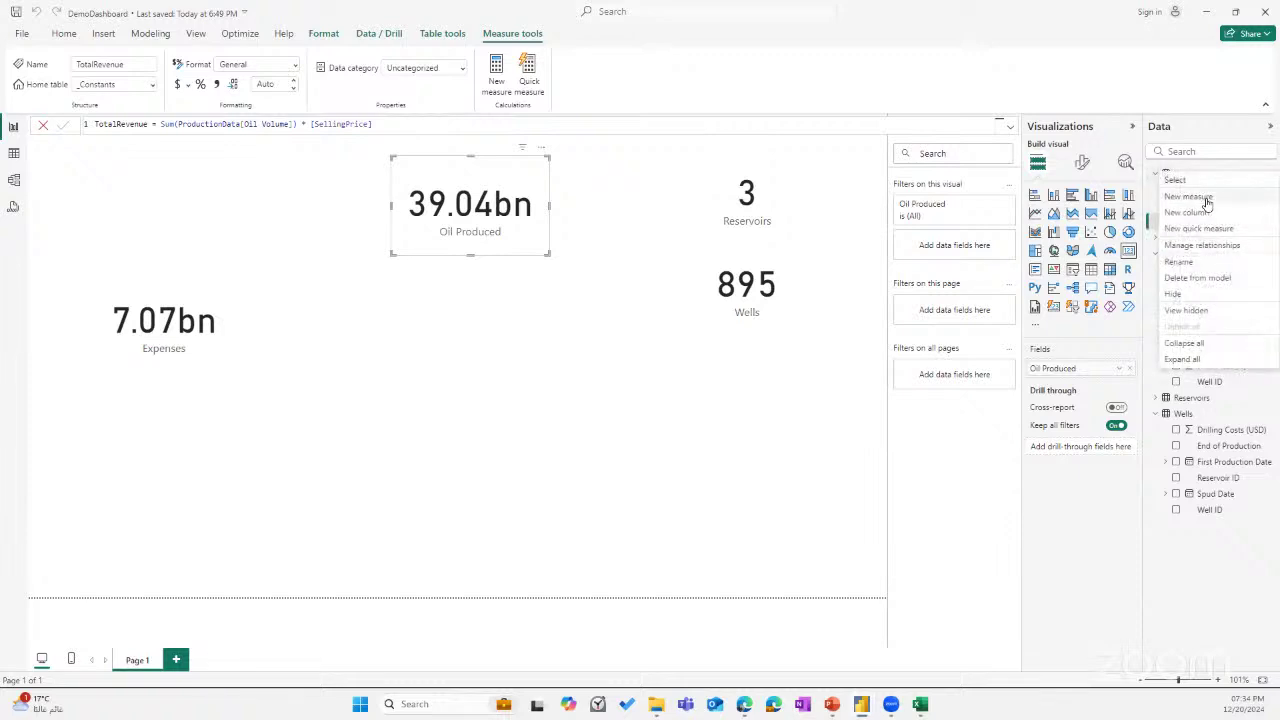
pyautogui.press('Escape')
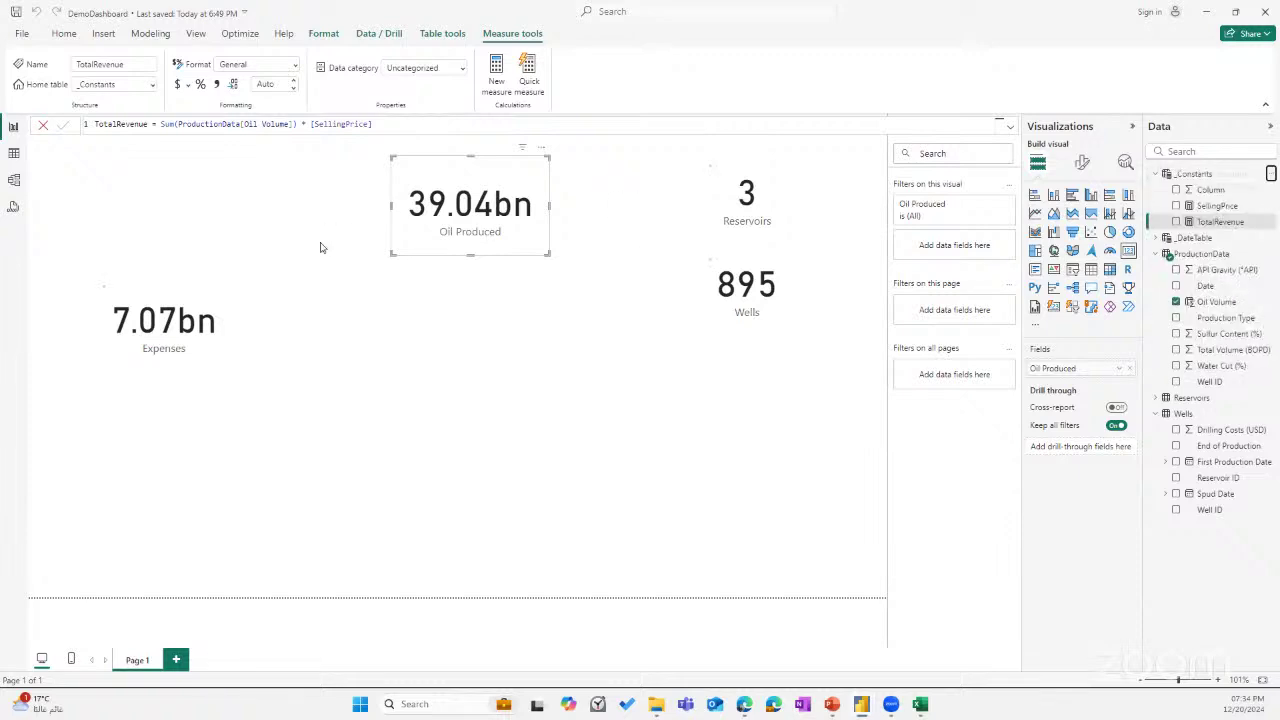
pyautogui.press('BackSpace')
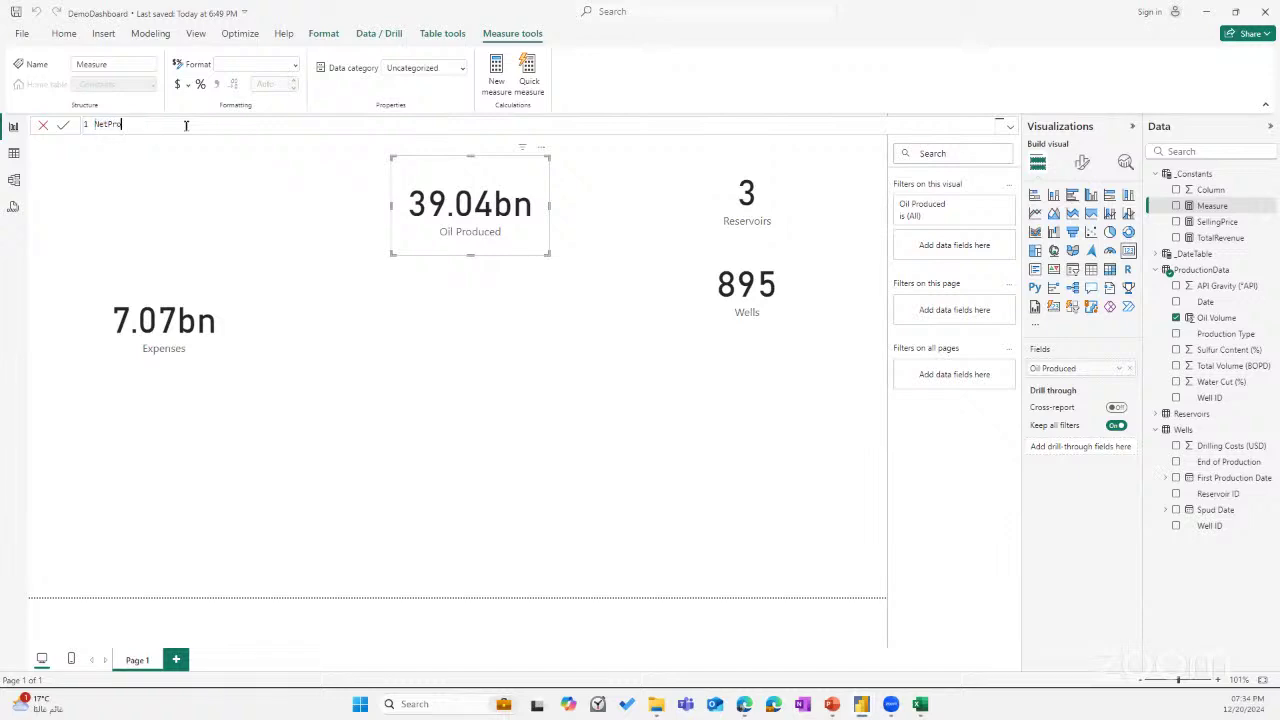
pyautogui.write('NetProfit = Total')
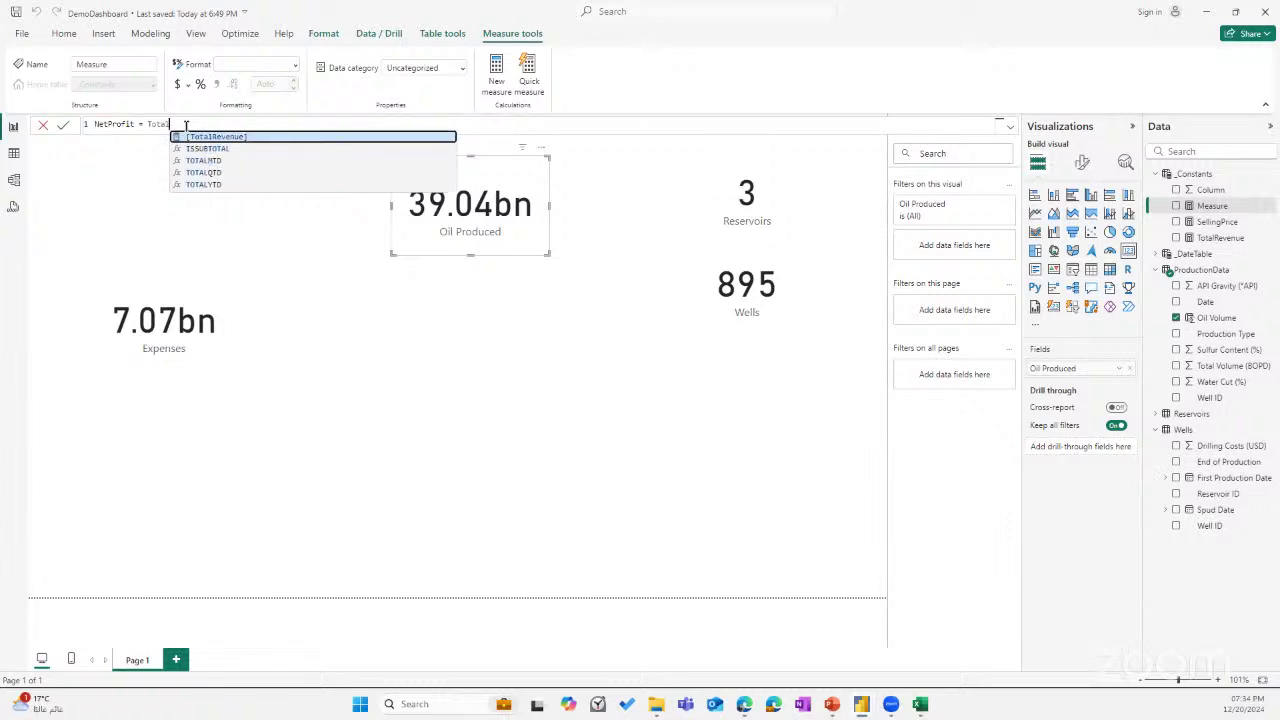
pyautogui.press('Tab')
pyautogui.write('- Exper')
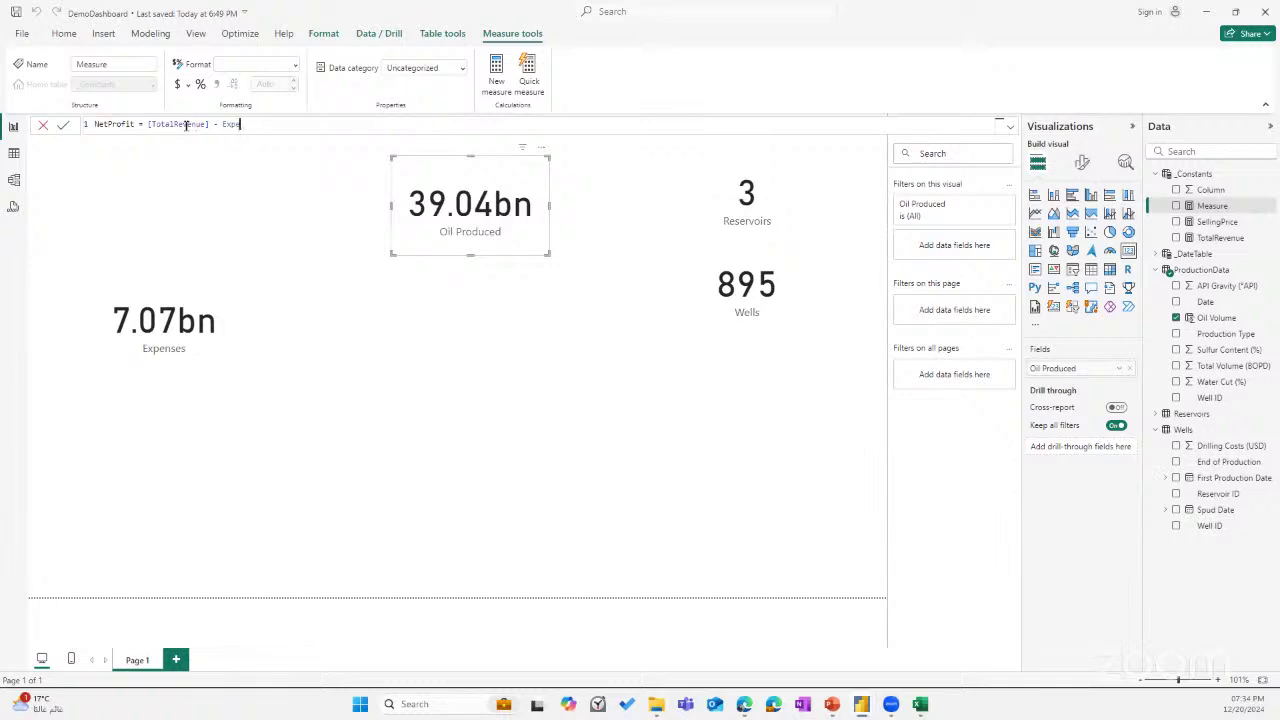
pyautogui.press('BackSpace')
pyautogui.press('BackSpace')
pyautogui.press('BackSpace')
pyautogui.press('BackSpace')
pyautogui.write('SUM(')
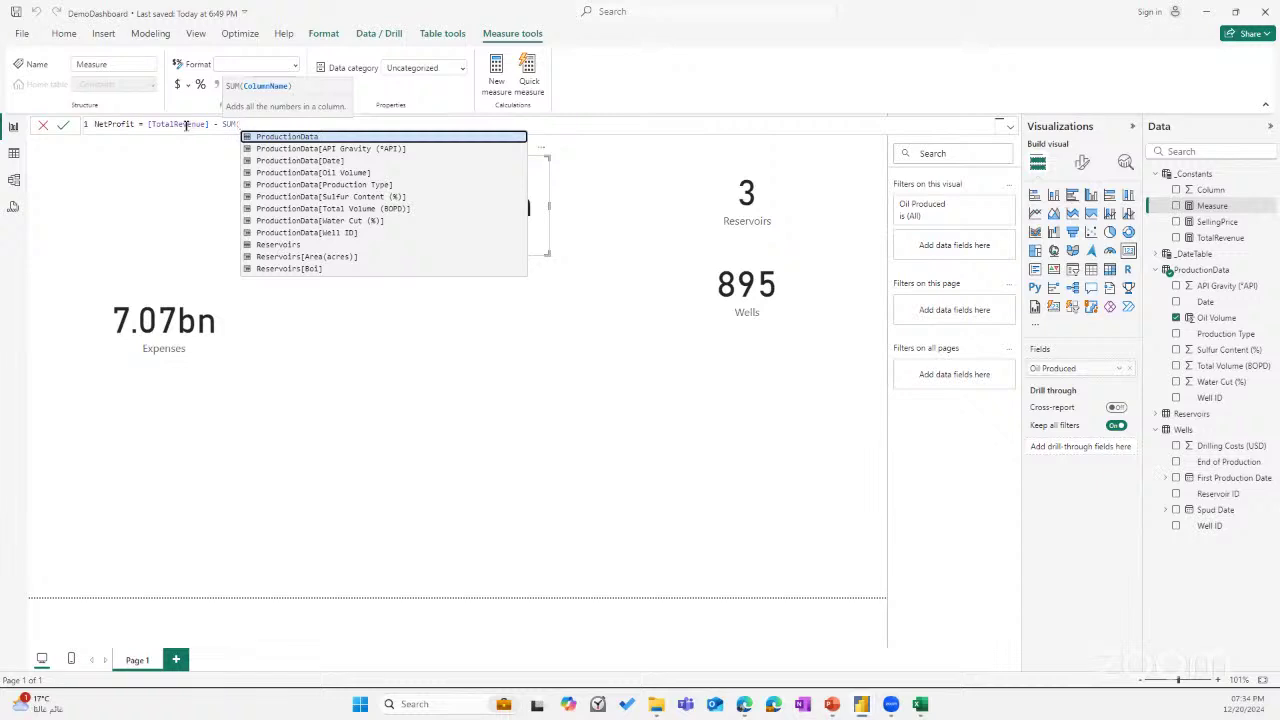
pyautogui.write('Wells')
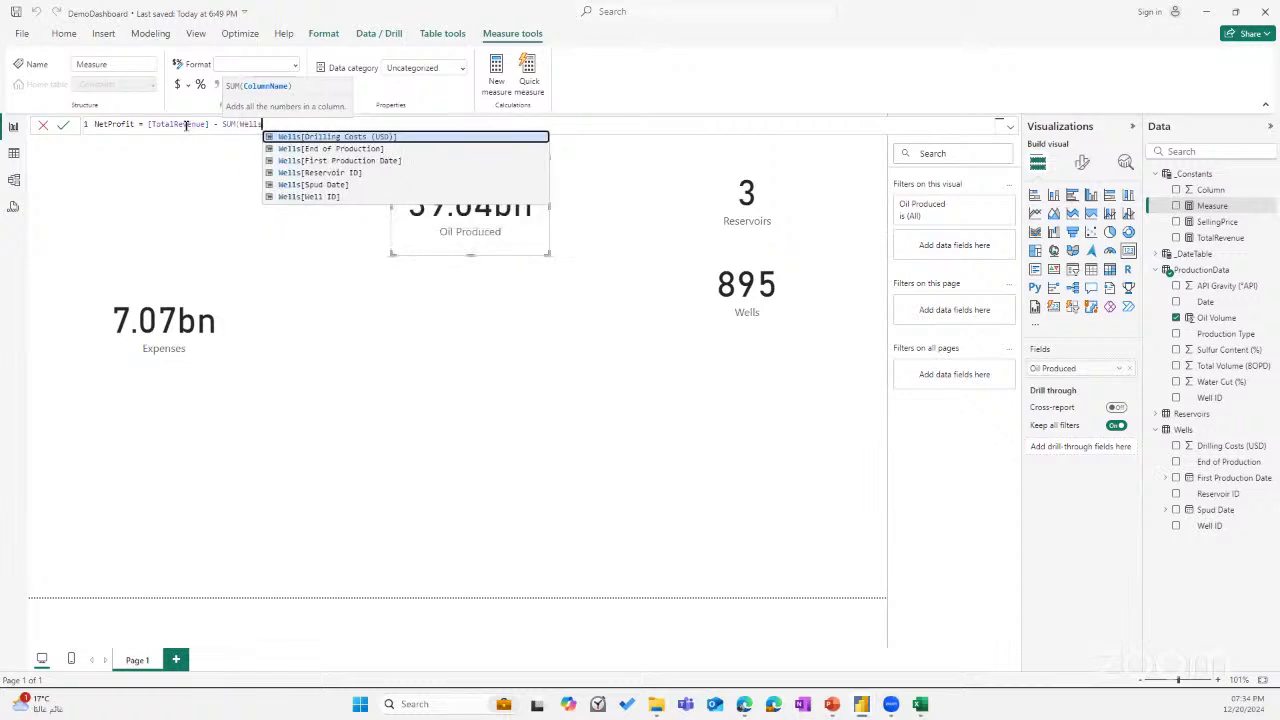
pyautogui.press('Tab')
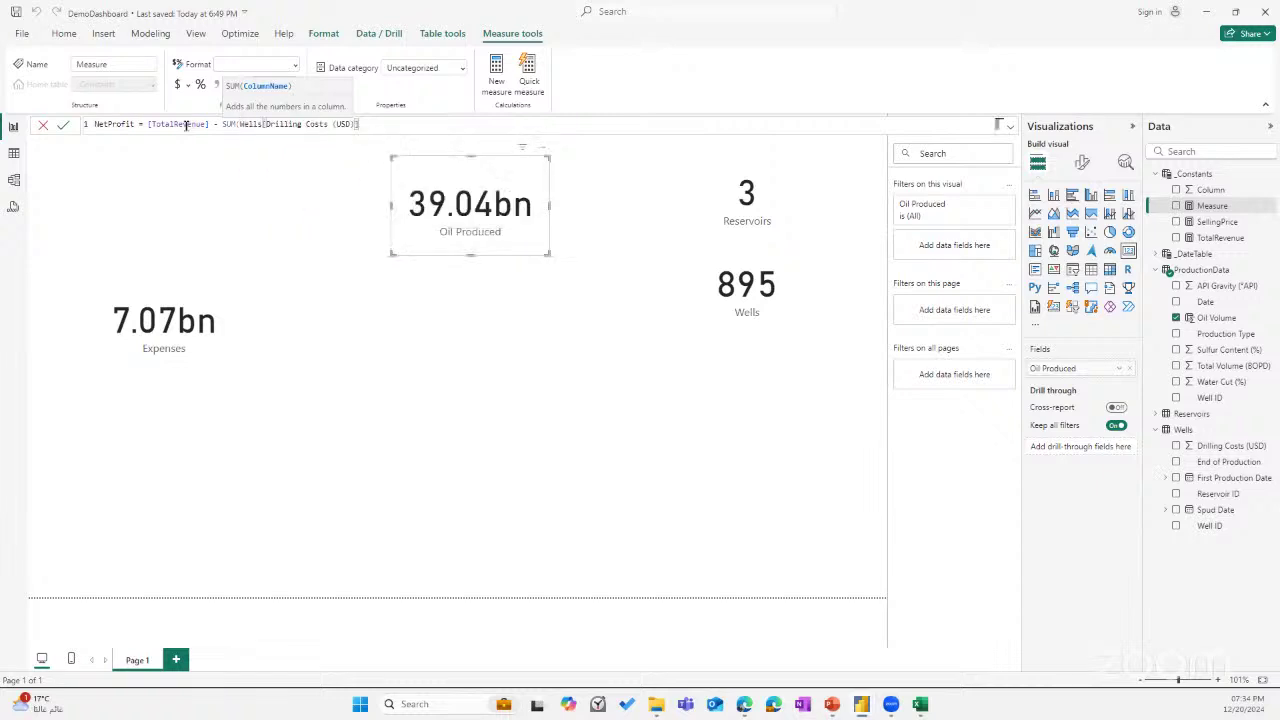
pyautogui.write(')')
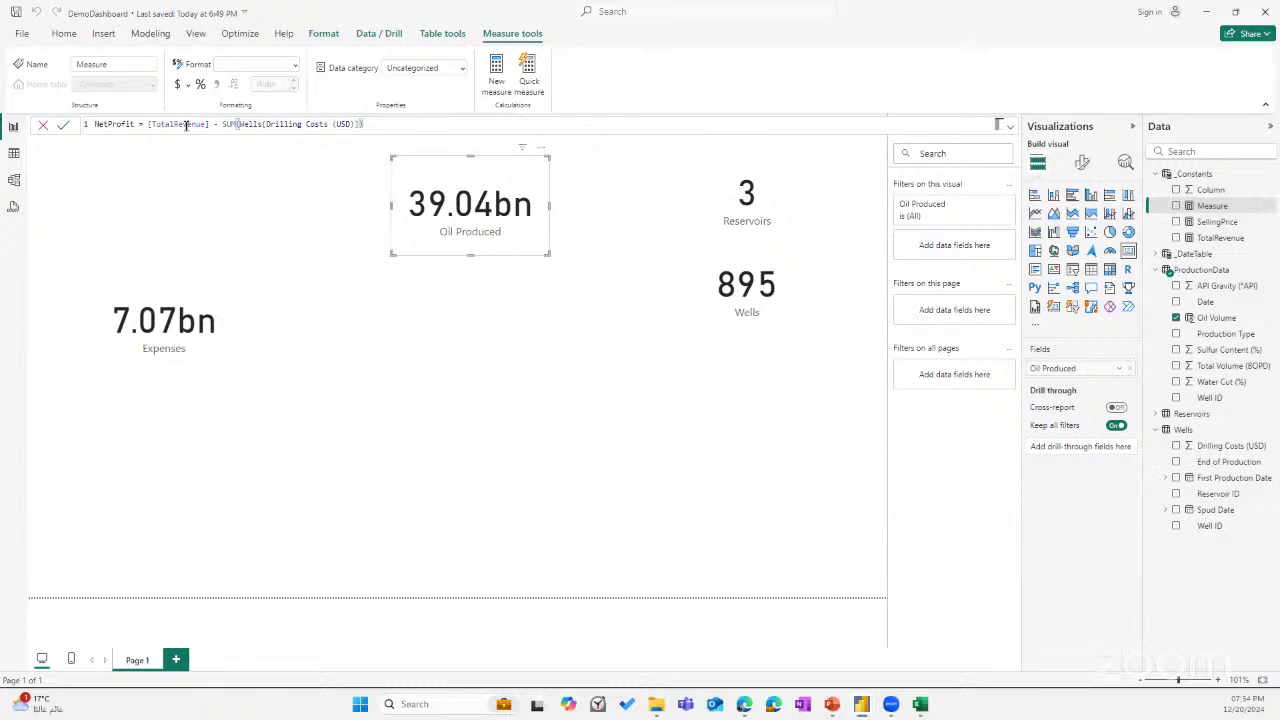
pyautogui.press('Return')
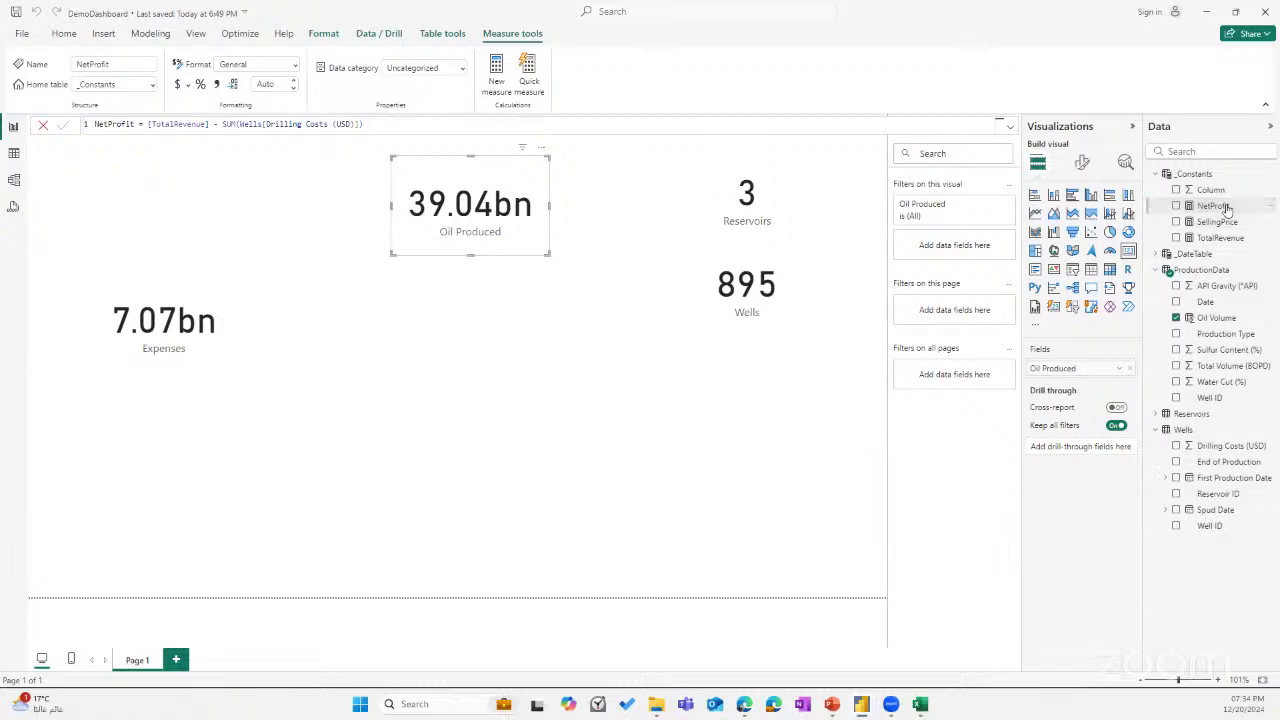
# Duplicate the Expenses card, place the copy above the original, and replace its field with the NetProfit measure.
pyautogui.click(216, 355)
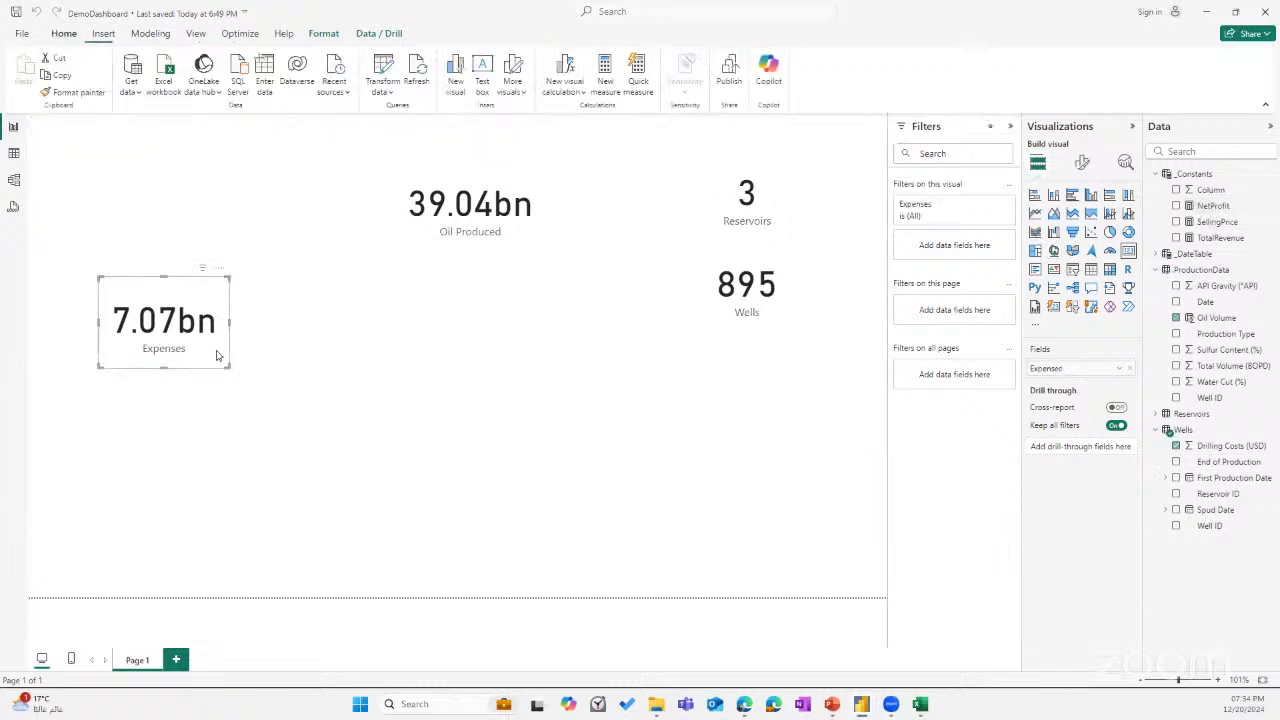
pyautogui.hotkey('ctrl', 'c')
pyautogui.hotkey('ctrl', 'v')
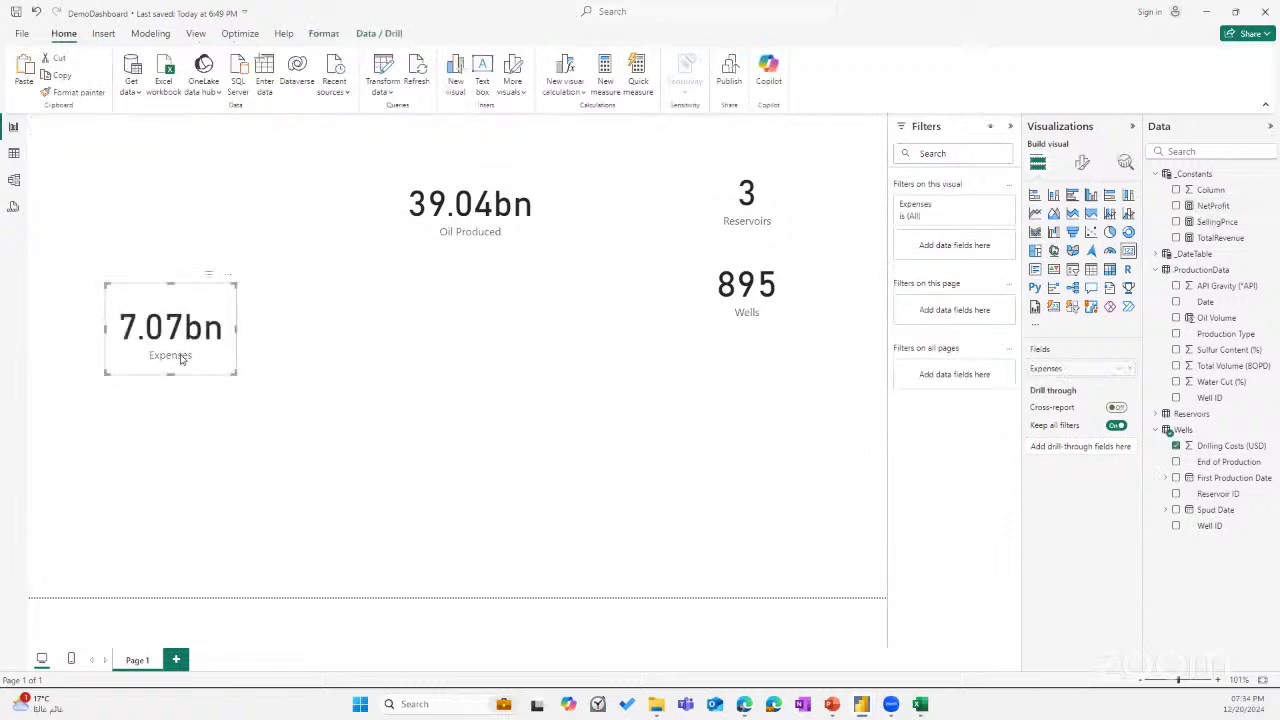
pyautogui.moveTo(177, 331); pyautogui.dragTo(210, 235)
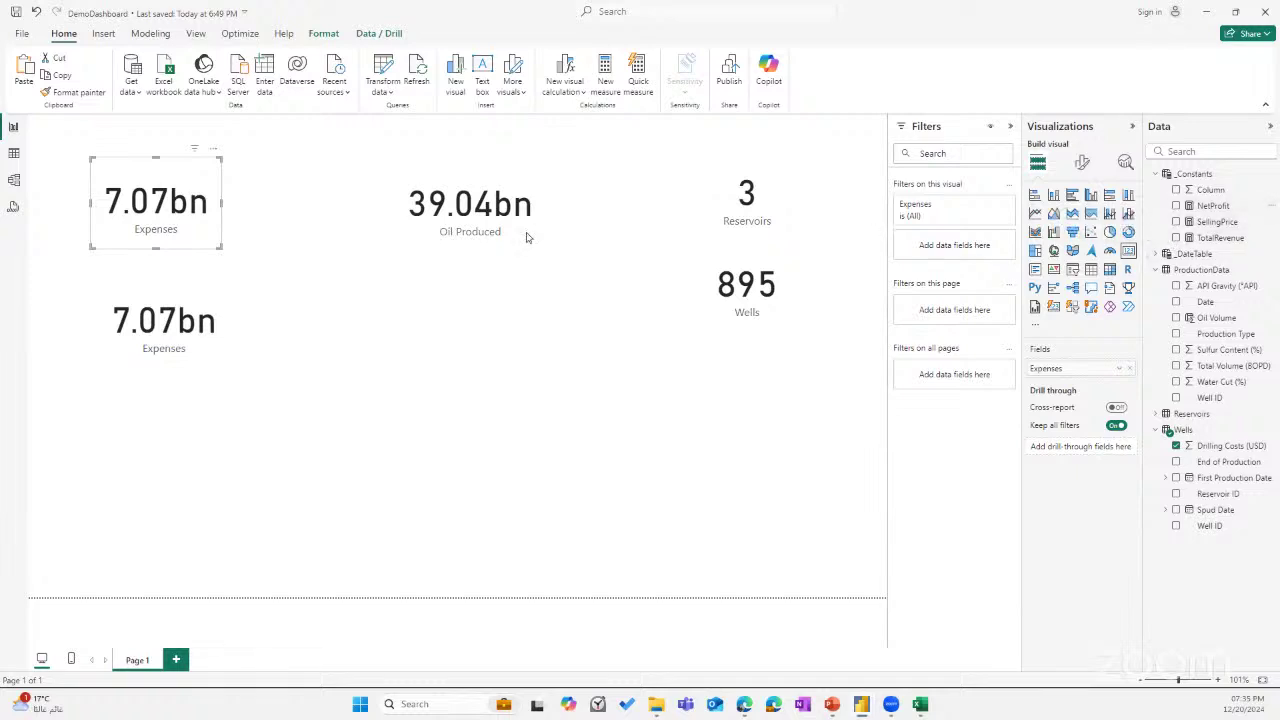
pyautogui.moveTo(1248, 207); pyautogui.dragTo(1080, 370)
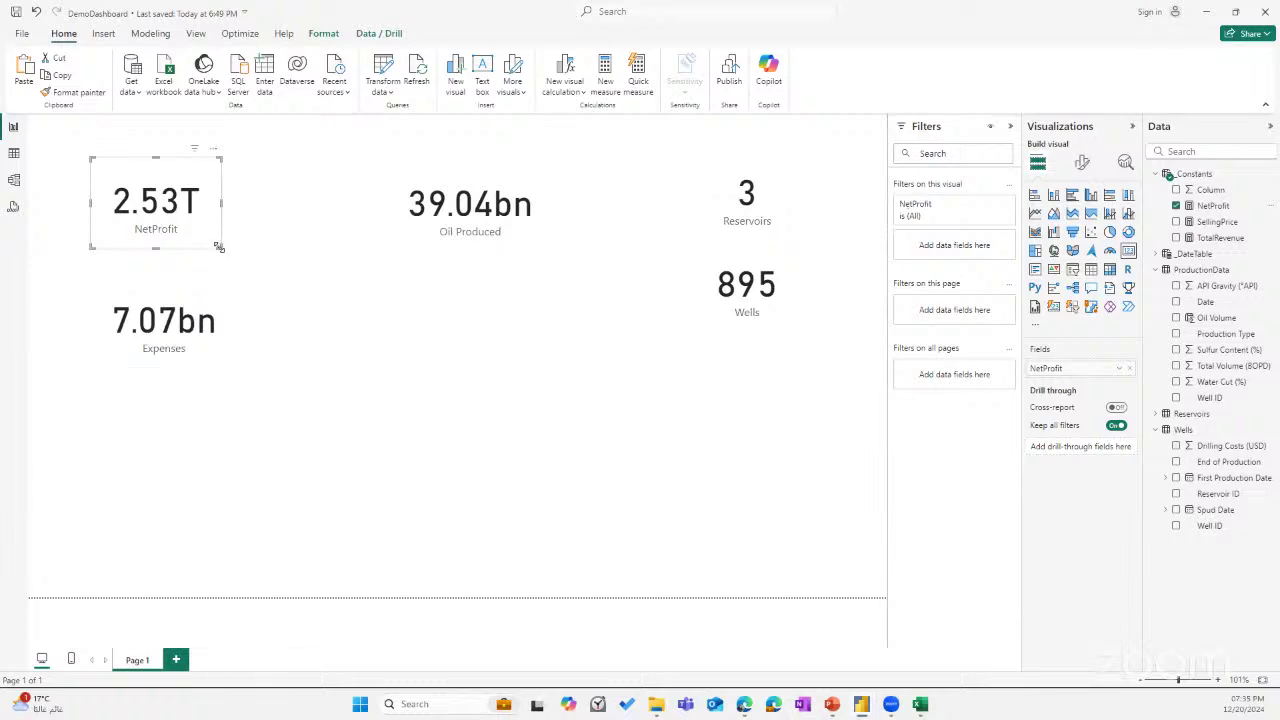
# Format the NetProfit measure with a thousands separator and enlarge its card.
pyautogui.moveTo(220, 248)
pyautogui.mouseDown()
pyautogui.moveTo(252, 273)
pyautogui.moveTo(228, 272)
pyautogui.moveTo(230, 260)
pyautogui.mouseUp()
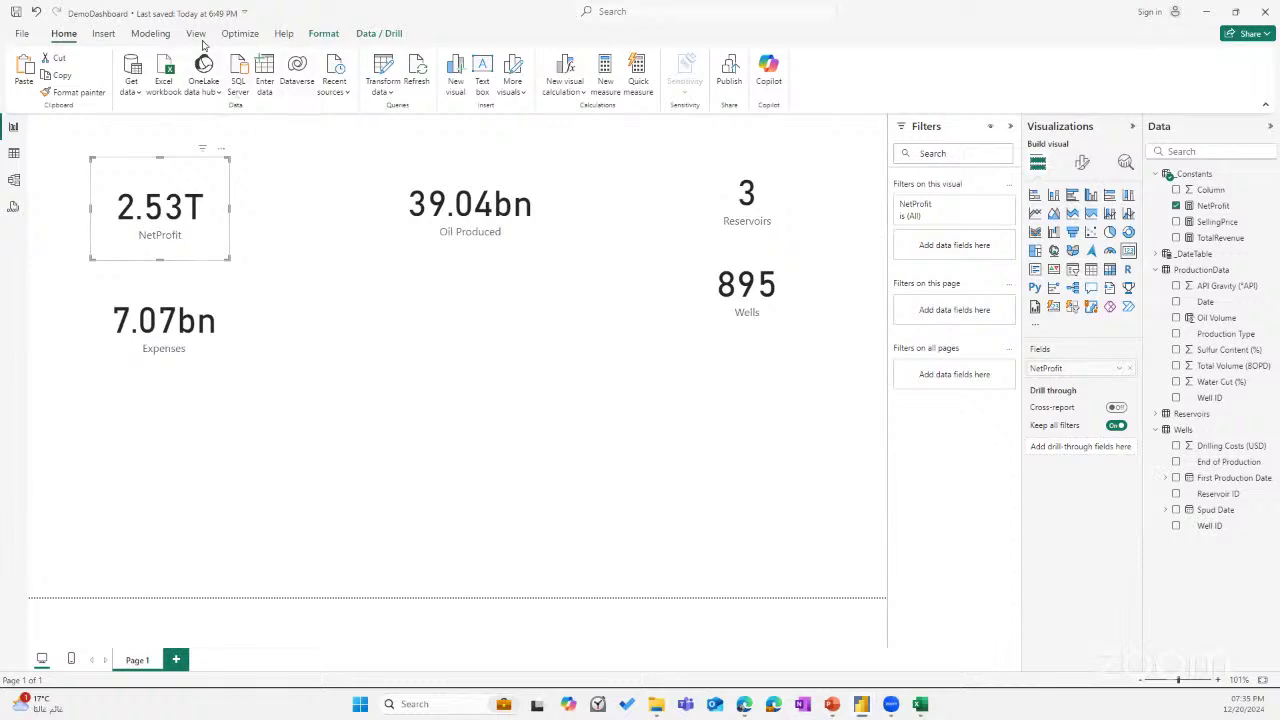
pyautogui.click(1213, 206)
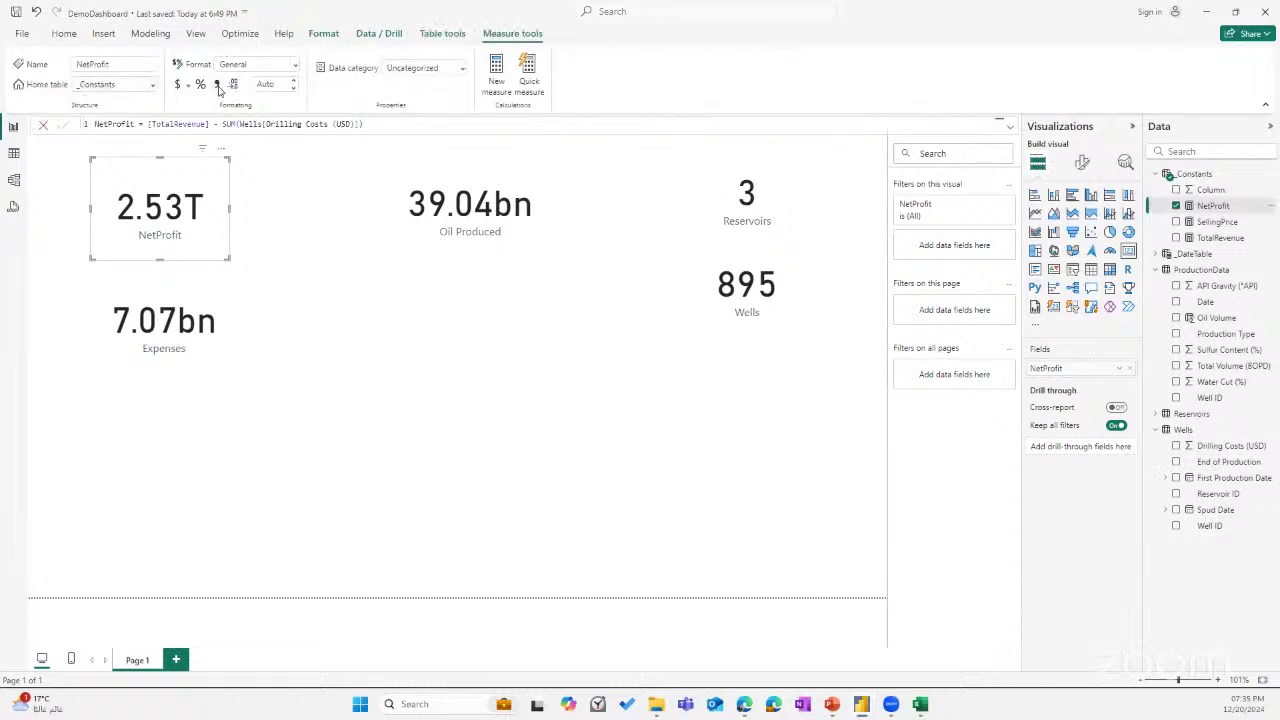
pyautogui.click(218, 86)
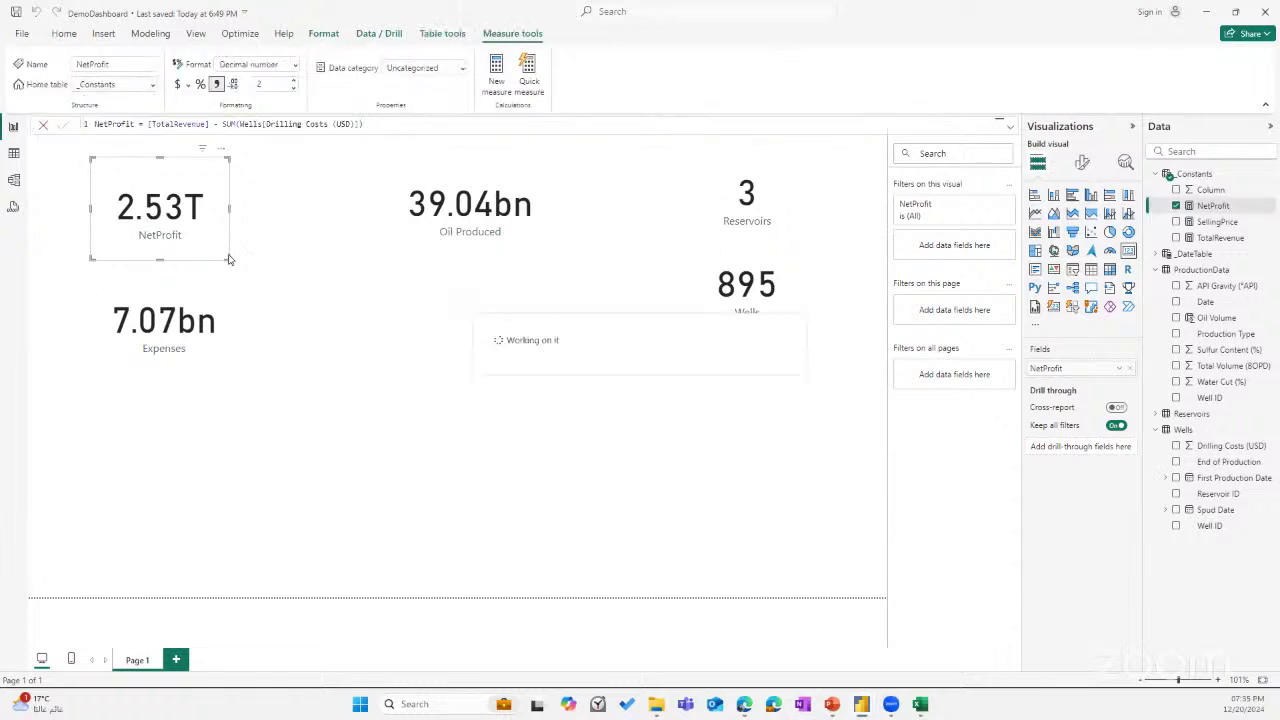
pyautogui.moveTo(228, 259); pyautogui.dragTo(274, 279)
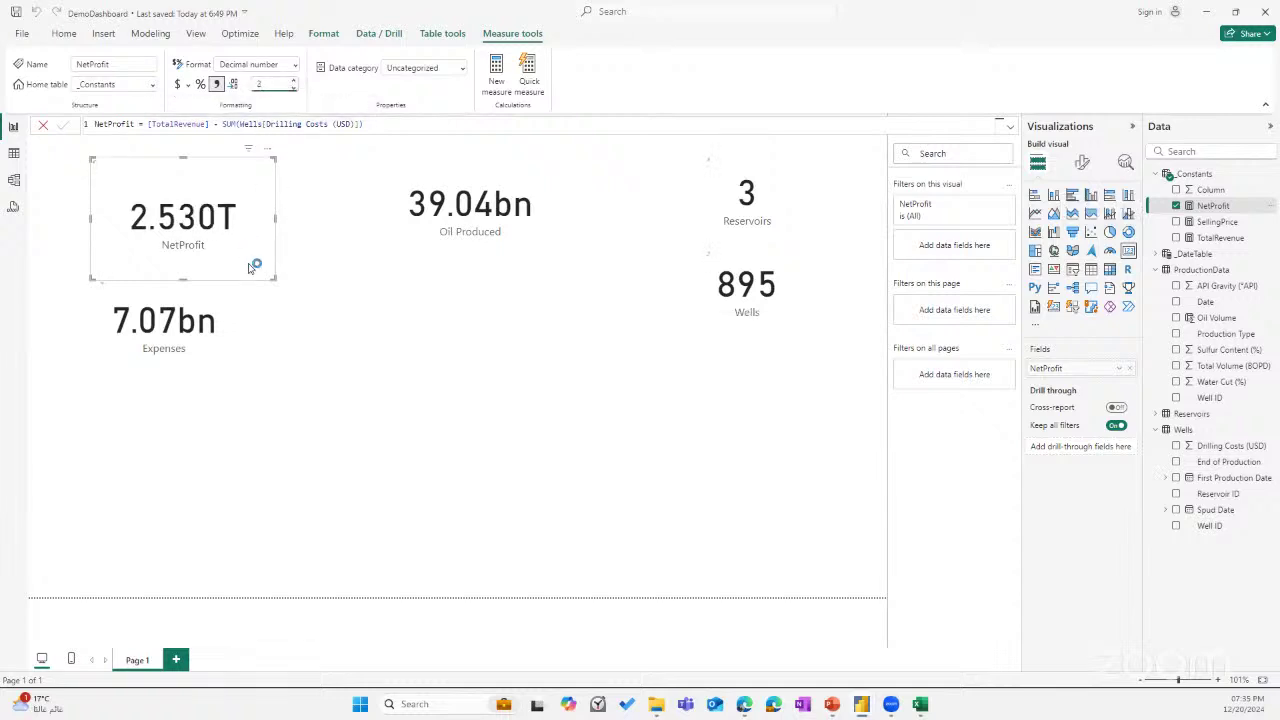
# Set NetProfit to two decimal places, and fit its card and the Expenses card, stacked, into the report page's upper-left corner.
pyautogui.press('Down')
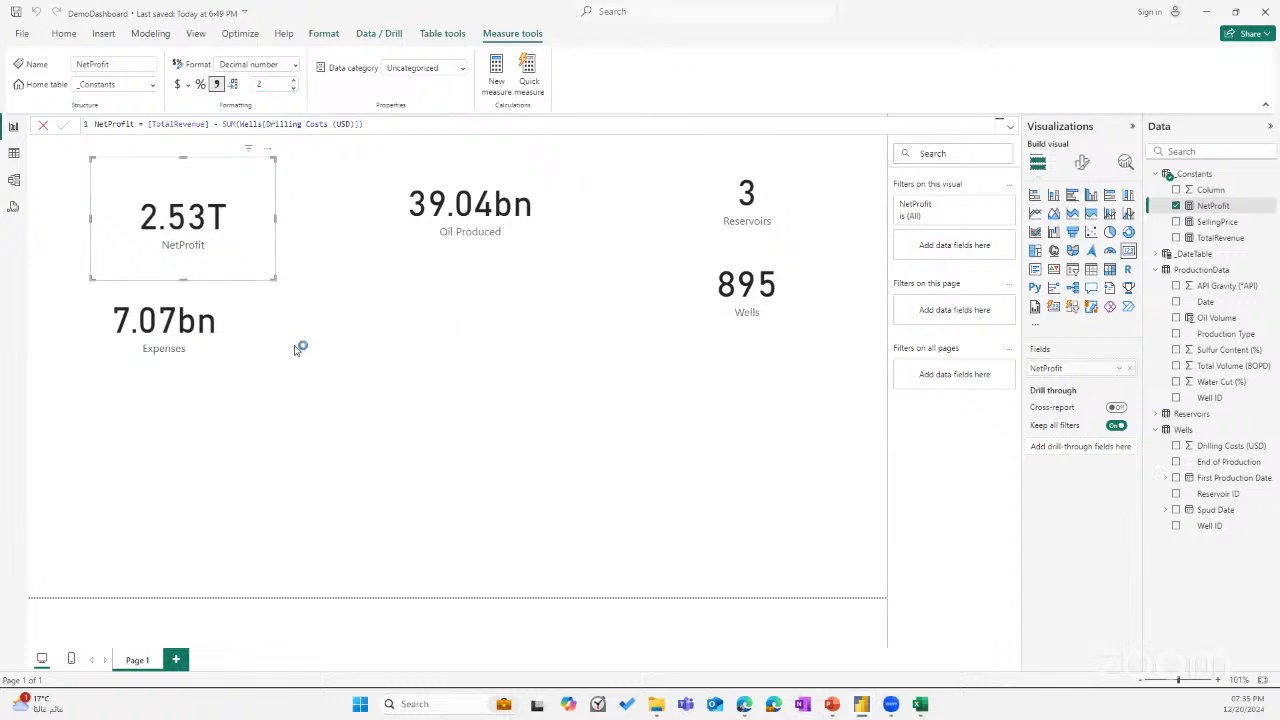
pyautogui.click(232, 426)
pyautogui.moveTo(184, 245); pyautogui.dragTo(146, 246)
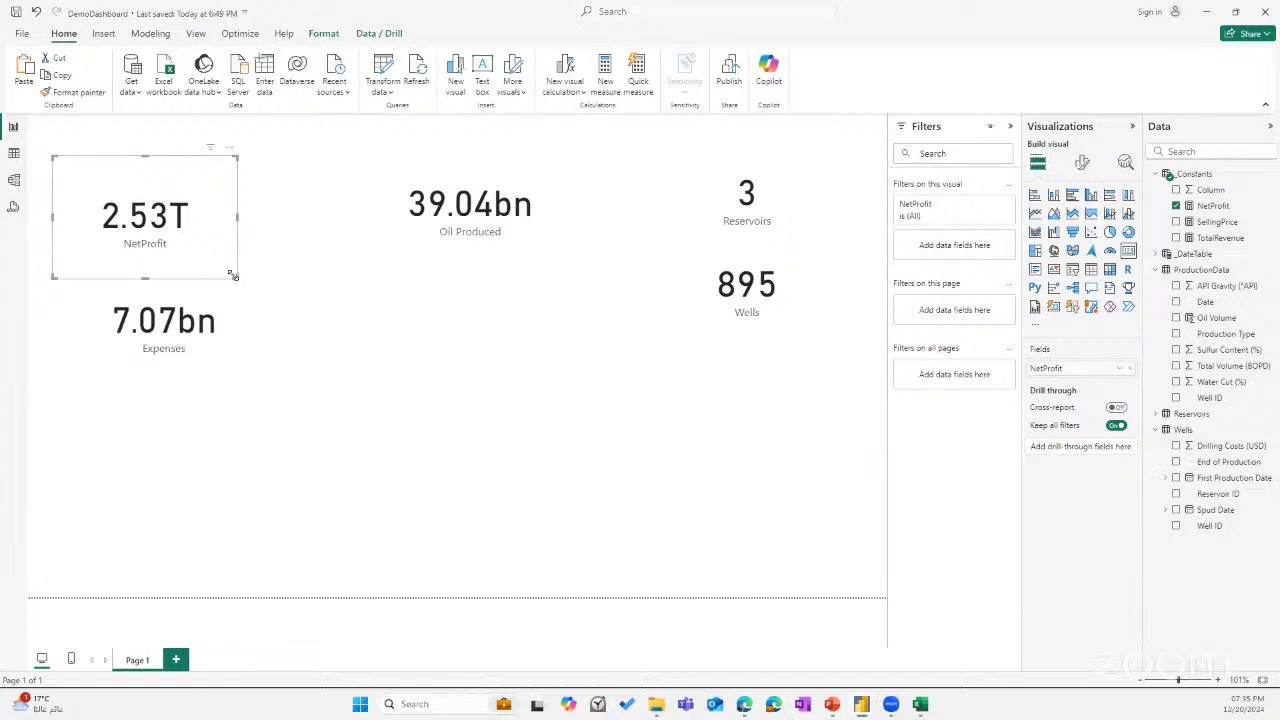
pyautogui.moveTo(236, 276); pyautogui.dragTo(164, 248)
pyautogui.moveTo(141, 344); pyautogui.dragTo(178, 349)
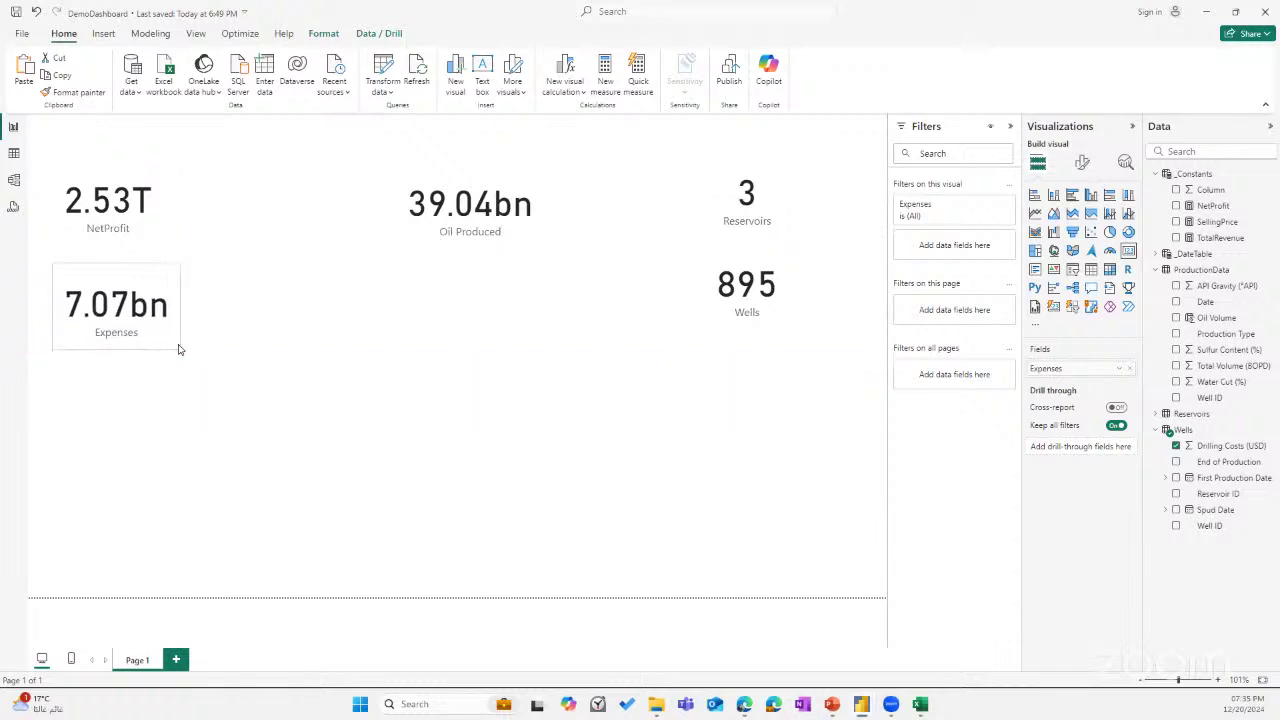
pyautogui.click(198, 392)
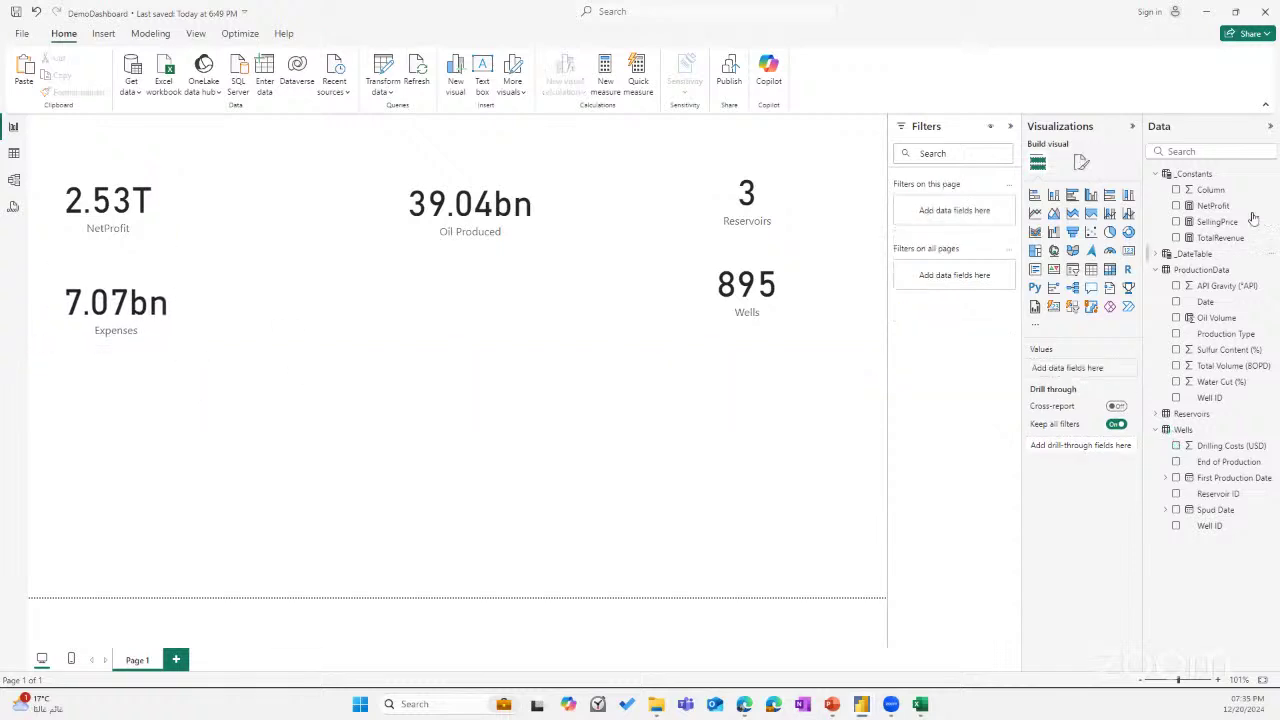
# Create a measure in the _Constants table with the formula ROI = [NetProfit] / SUM(Wells[Drilling Costs (USD)]).
pyautogui.click(1266, 174)
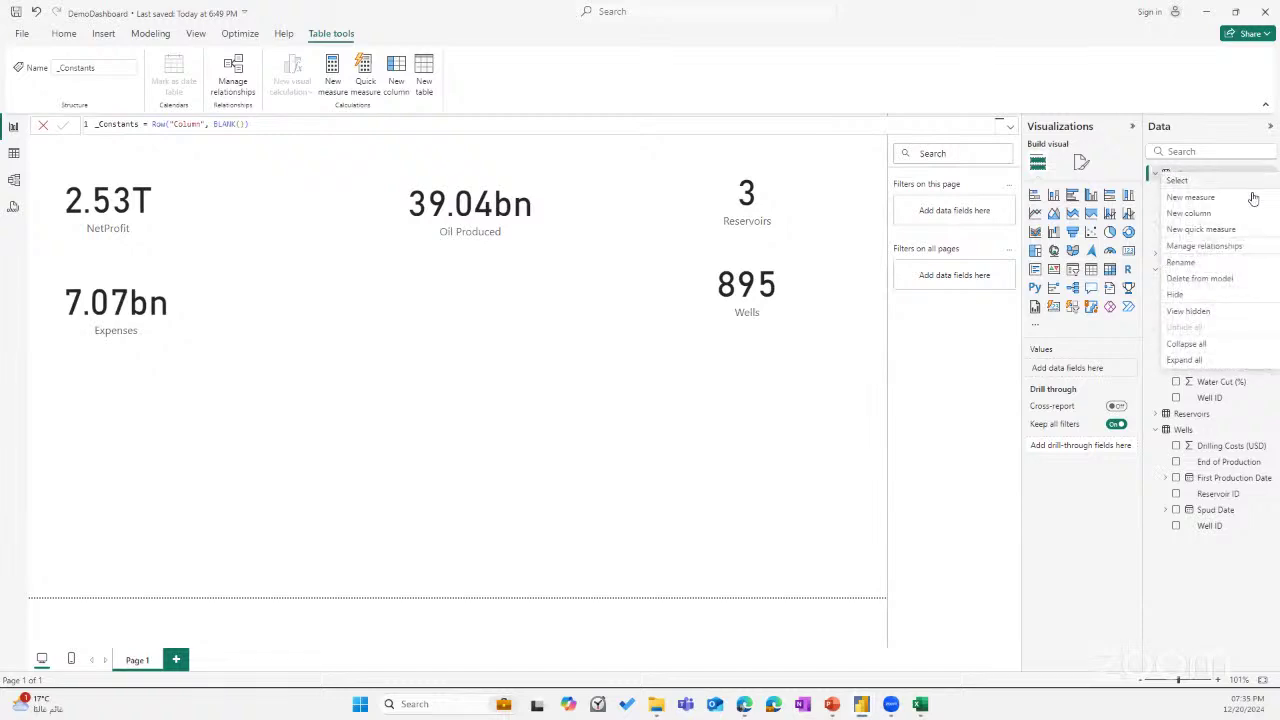
pyautogui.press('Escape')
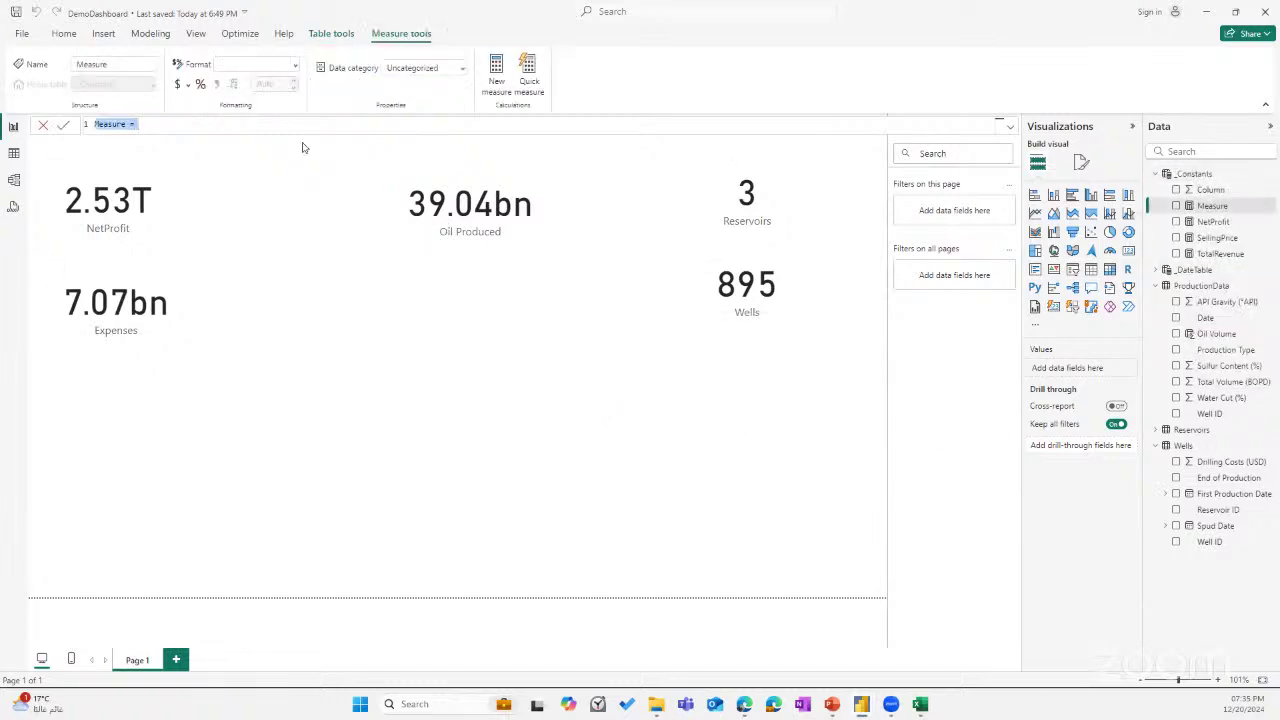
pyautogui.write('ROI = [Ne')
pyautogui.press('Tab')
pyautogui.write('/ T')
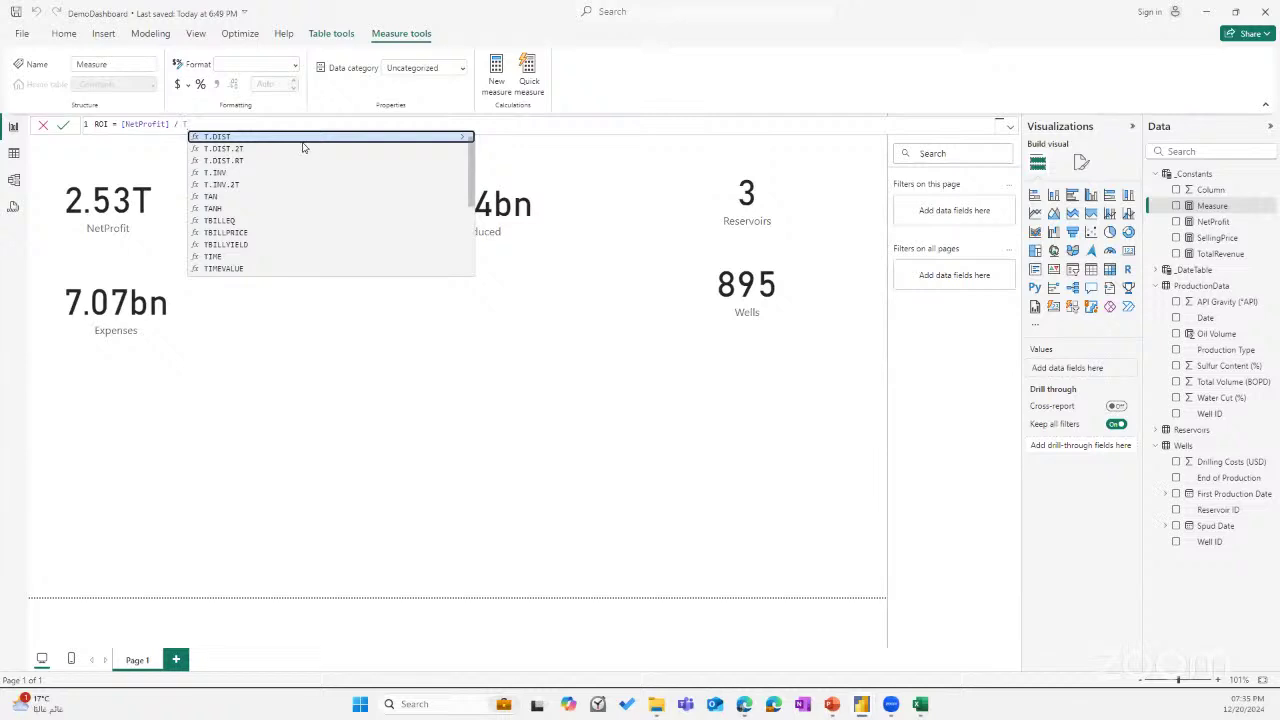
pyautogui.press('BackSpace')
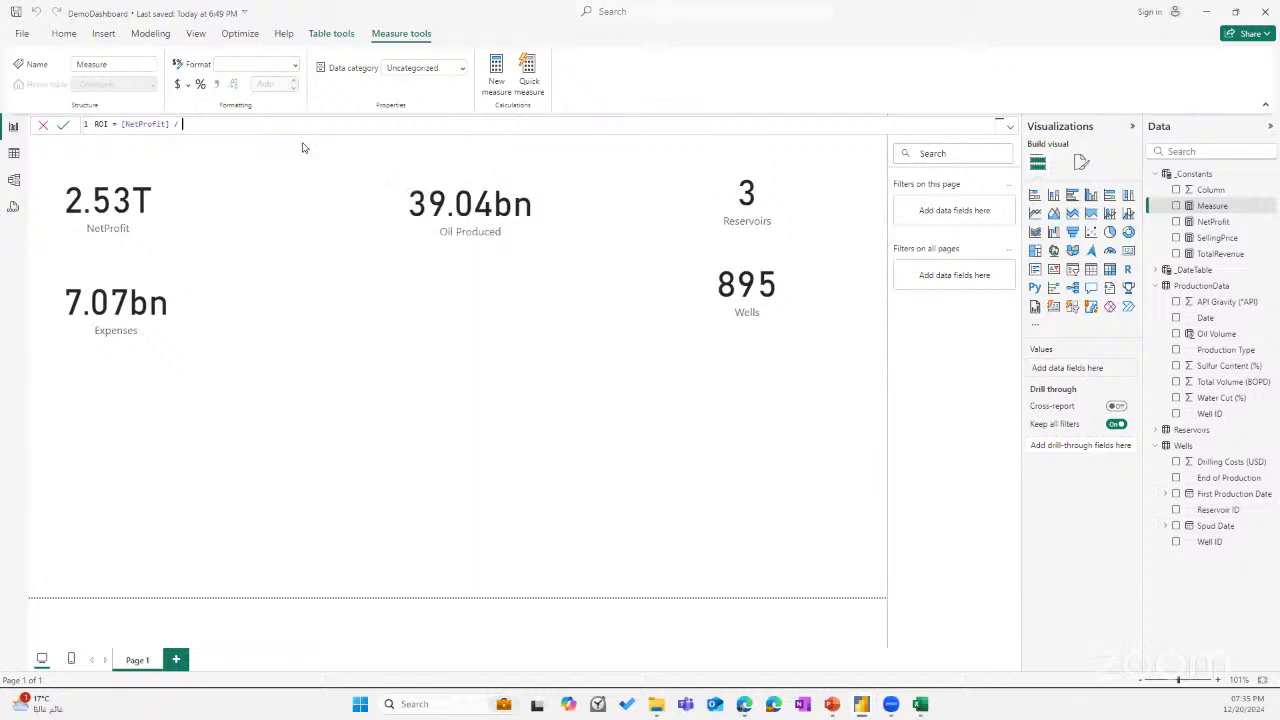
pyautogui.write('SUM(')
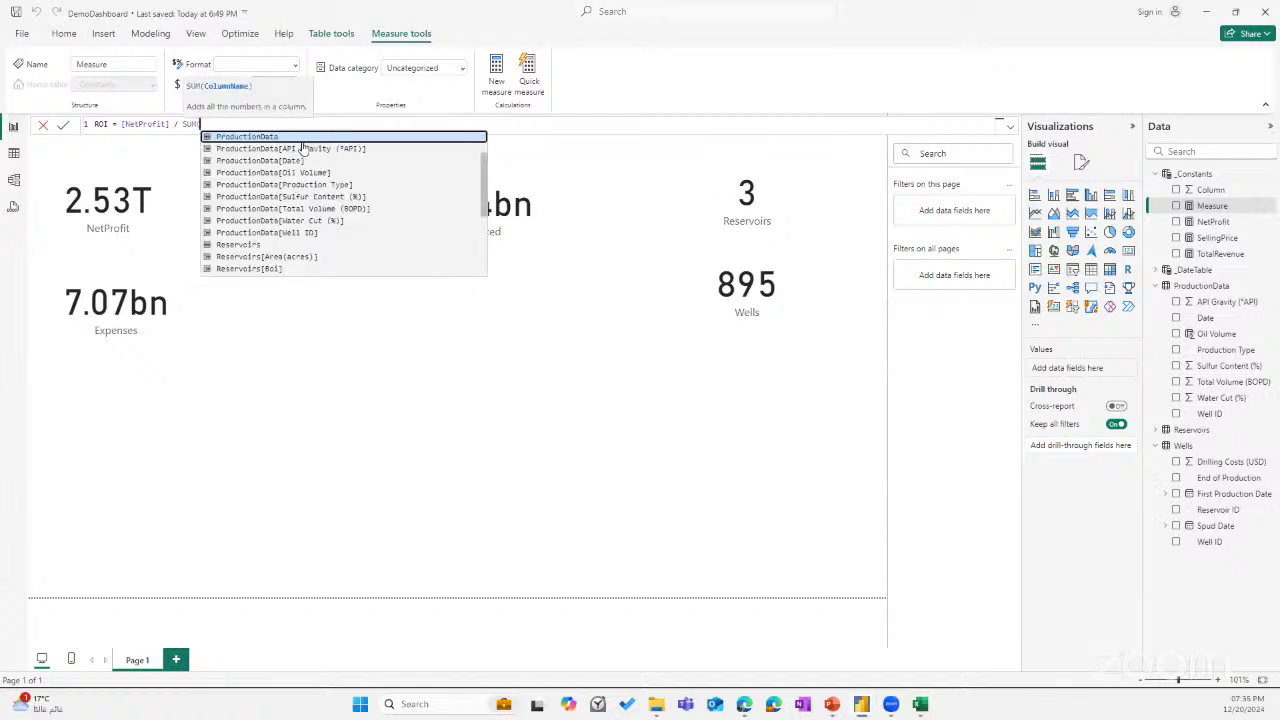
pyautogui.press('Down')
pyautogui.press('Down')
pyautogui.press('Down')
pyautogui.press('Down')
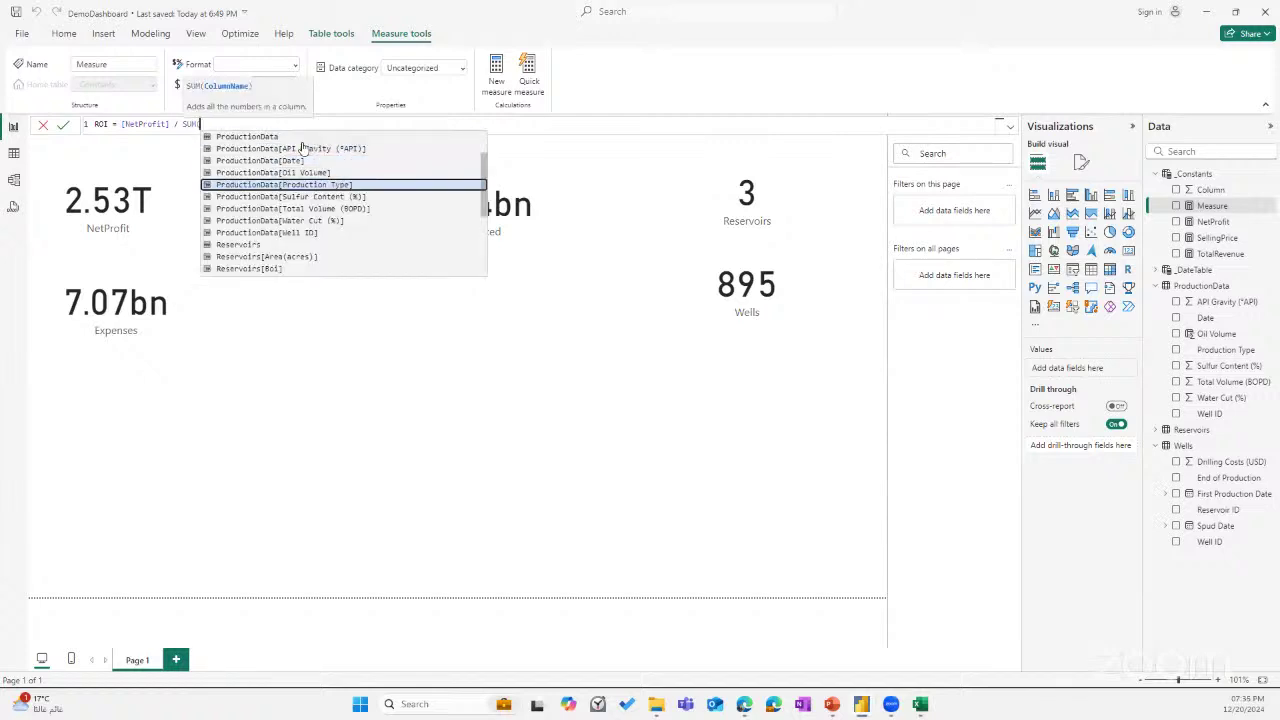
pyautogui.press('Down')
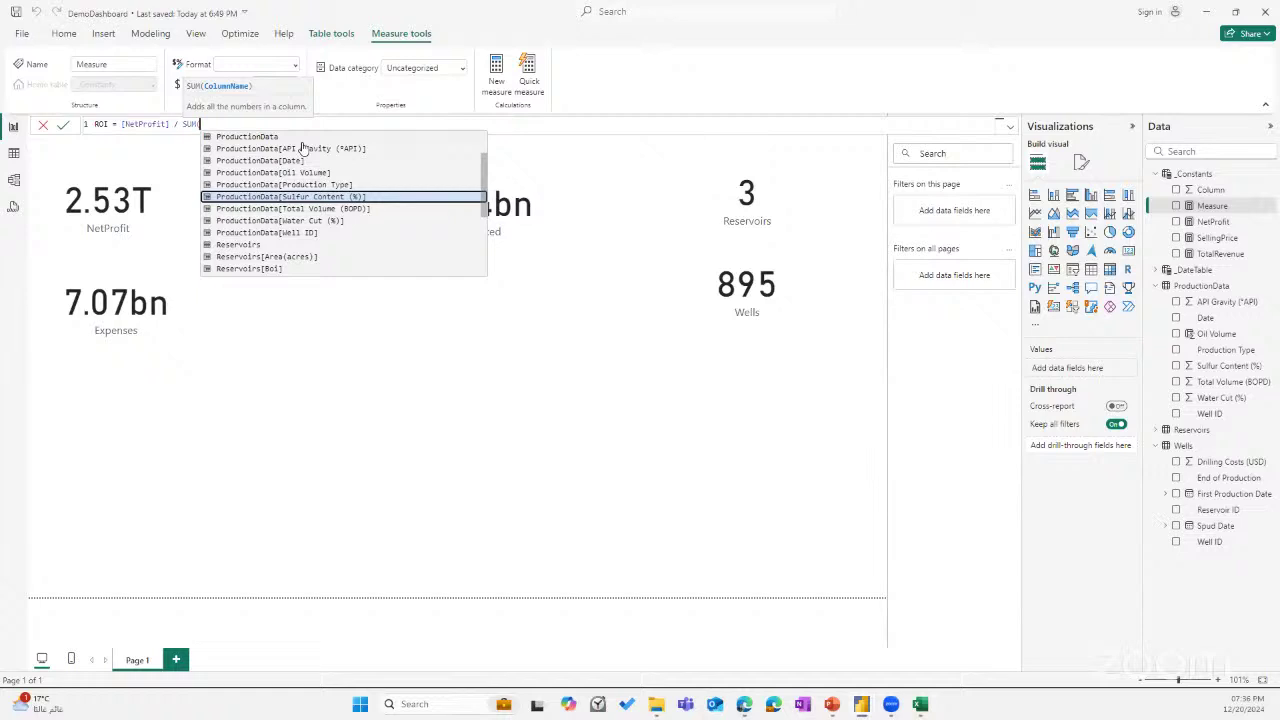
pyautogui.press('BackSpace')
pyautogui.write('(Wells')
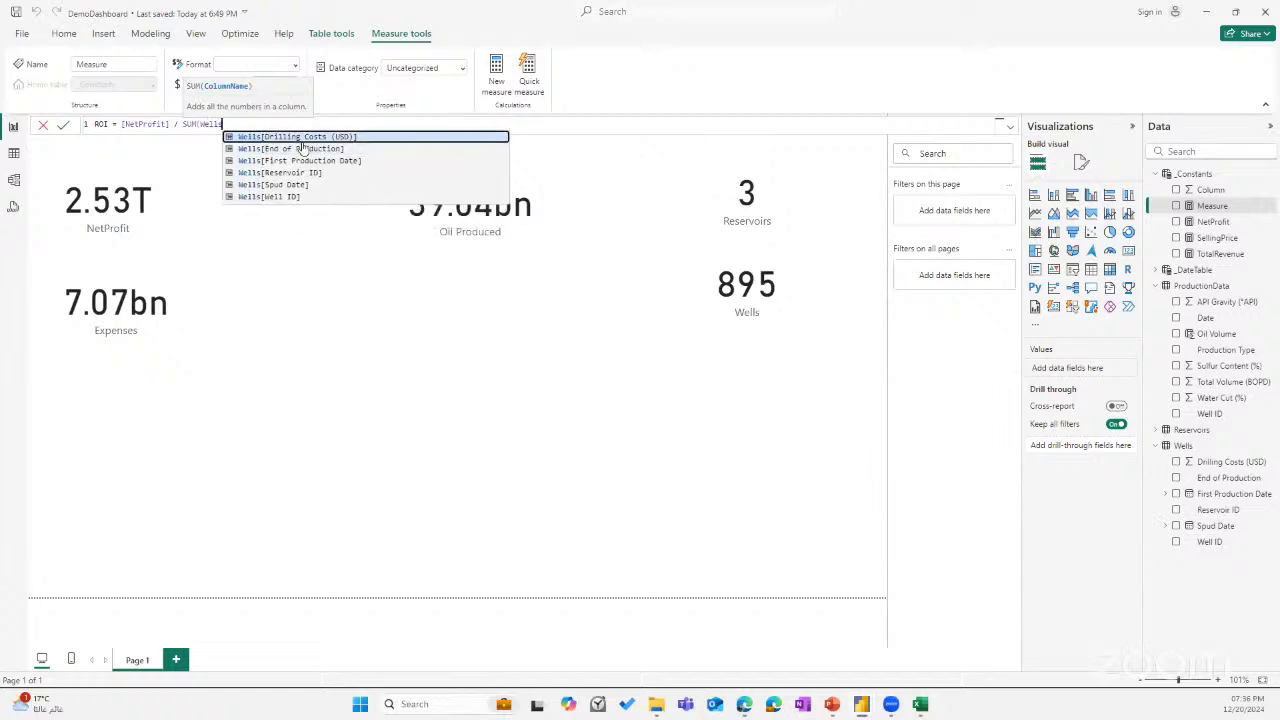
pyautogui.press('Tab')
pyautogui.write(')')
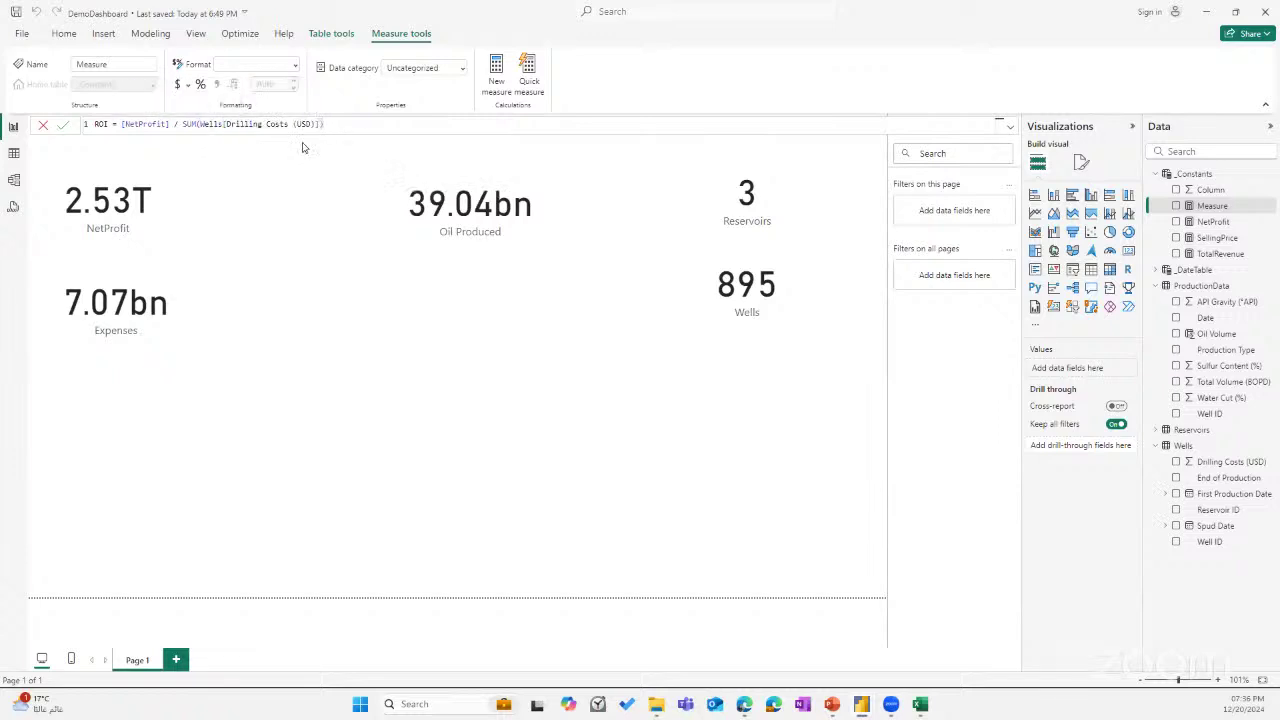
pyautogui.press('Return')
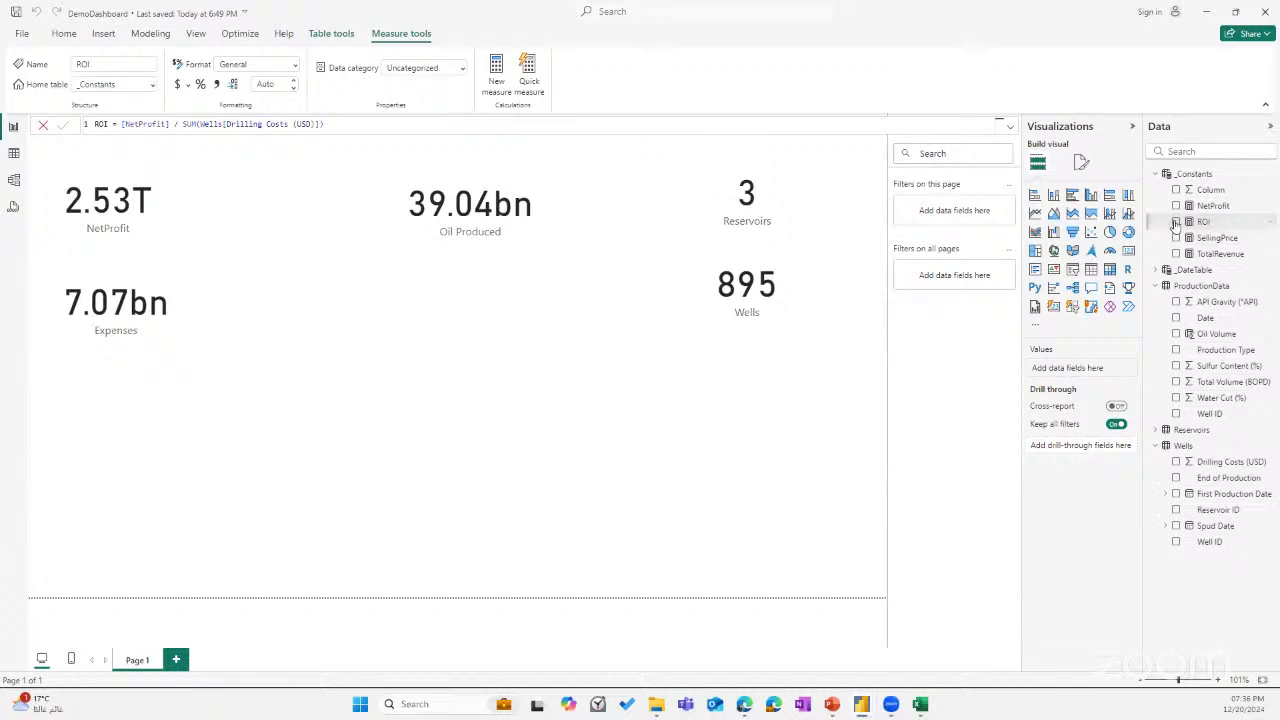
# Add a card visual for the ROI measure and place it, slightly enlarged, beside the NetProfit and Expenses cards.
pyautogui.click(1176, 222)
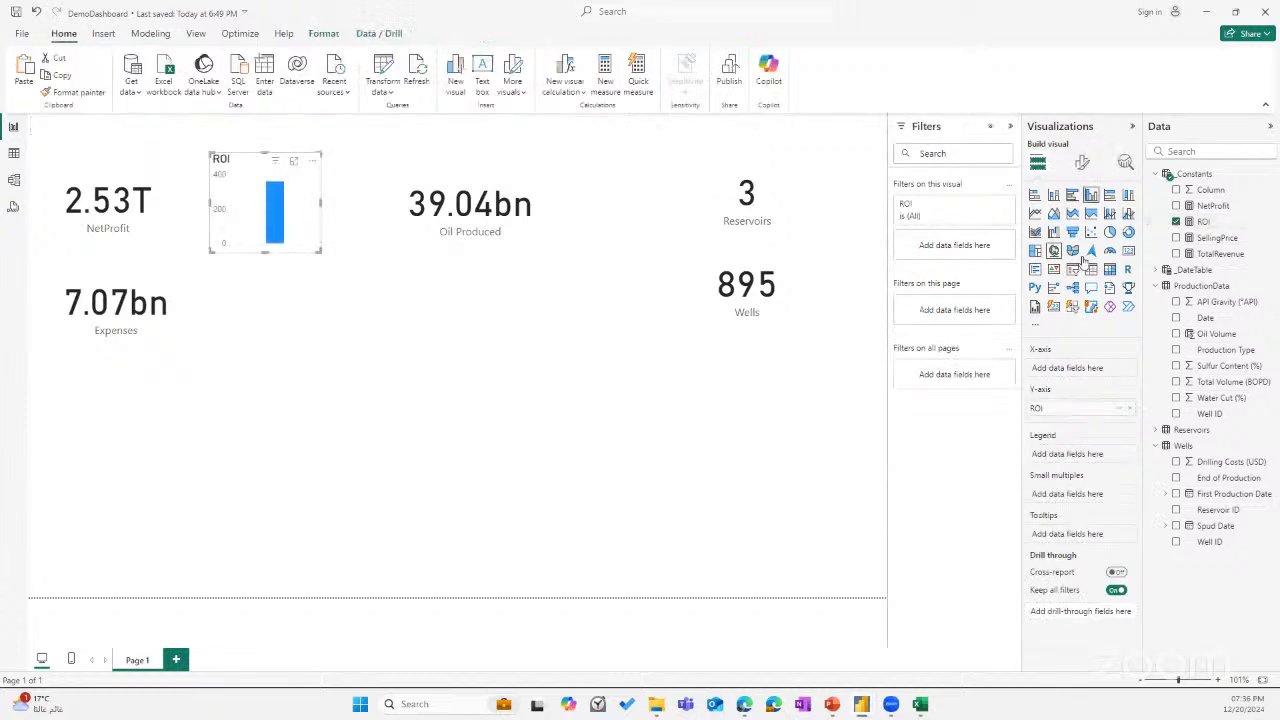
pyautogui.click(1110, 270)
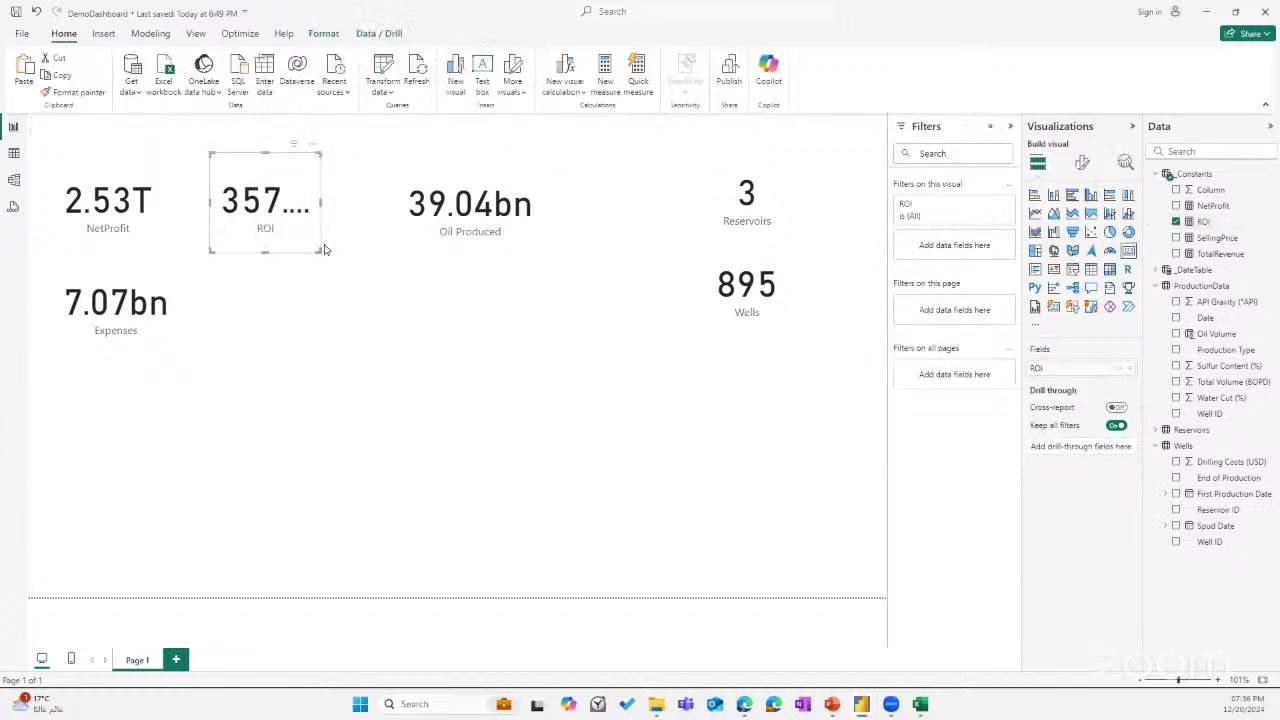
pyautogui.moveTo(324, 249); pyautogui.dragTo(279, 270)
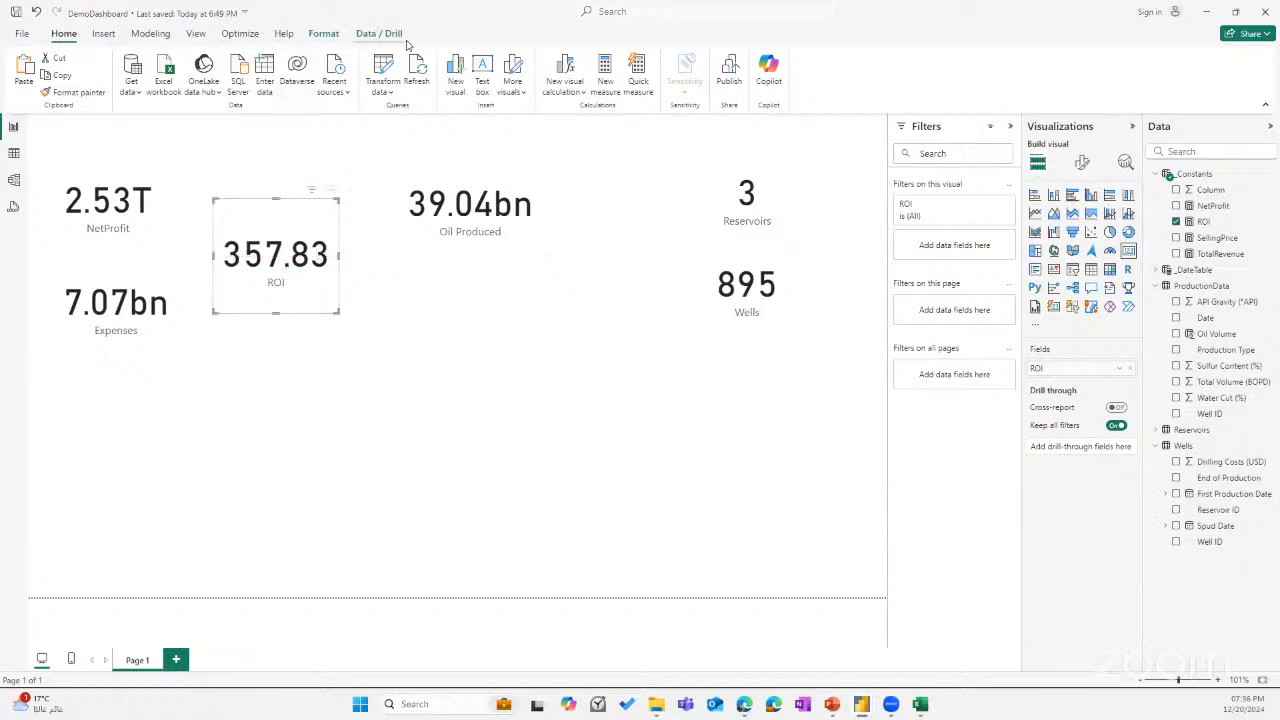
# Format the ROI measure as a percentage and resize its card to fit between the Expenses and Oil Produced cards.
pyautogui.click(1213, 225)
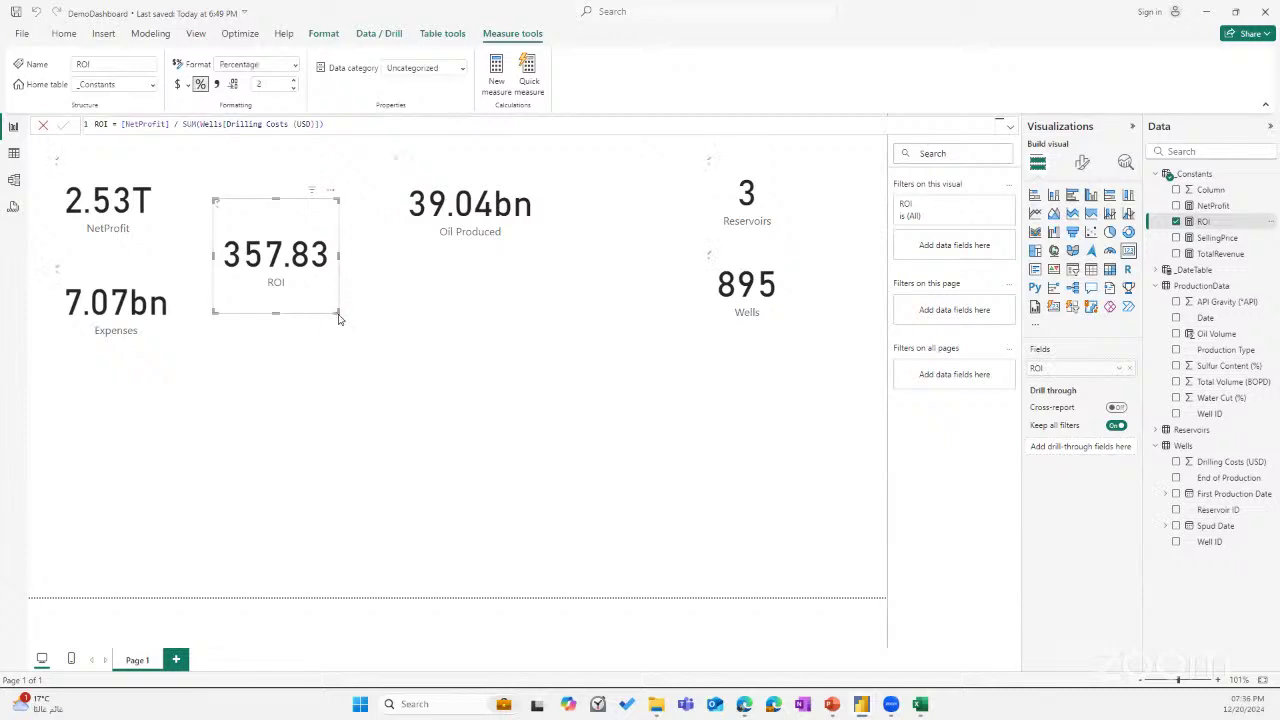
pyautogui.moveTo(335, 311); pyautogui.dragTo(286, 267)
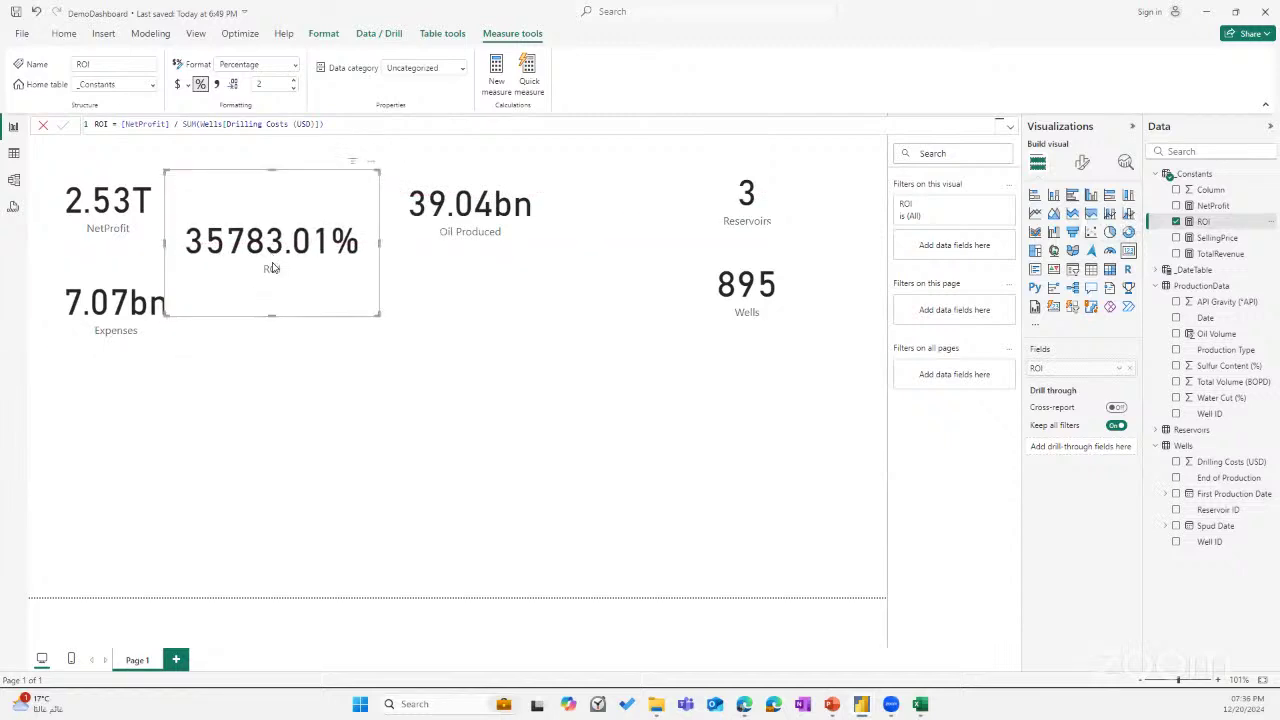
pyautogui.moveTo(258, 271); pyautogui.dragTo(273, 277)
pyautogui.click(164, 298)
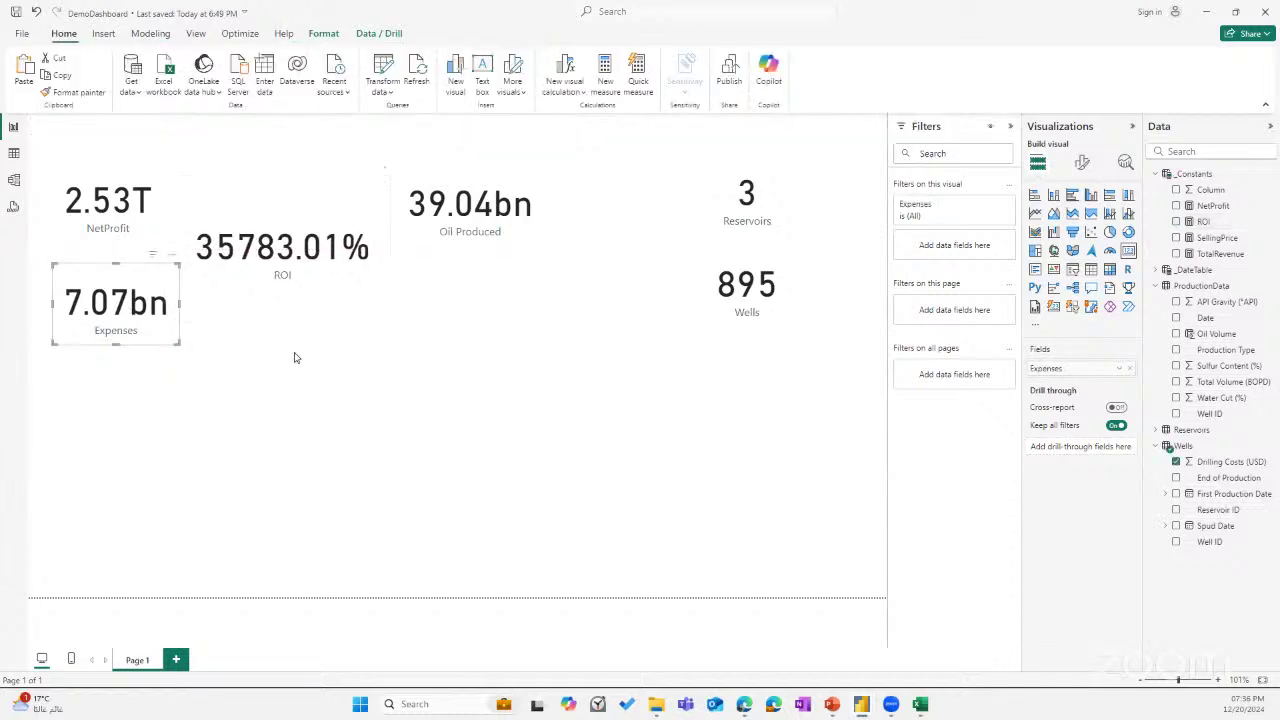
pyautogui.click(295, 358)
pyautogui.click(374, 300)
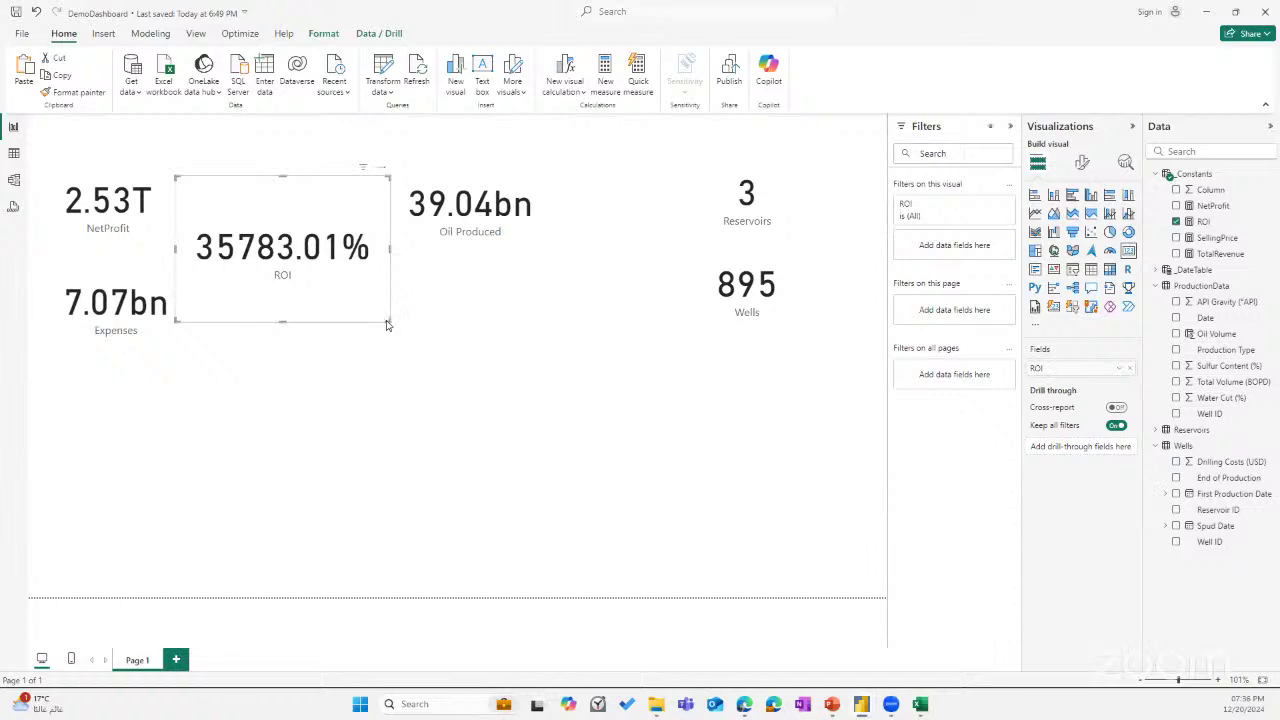
pyautogui.moveTo(388, 325)
pyautogui.mouseDown()
pyautogui.moveTo(334, 294)
pyautogui.moveTo(368, 316)
pyautogui.mouseUp()
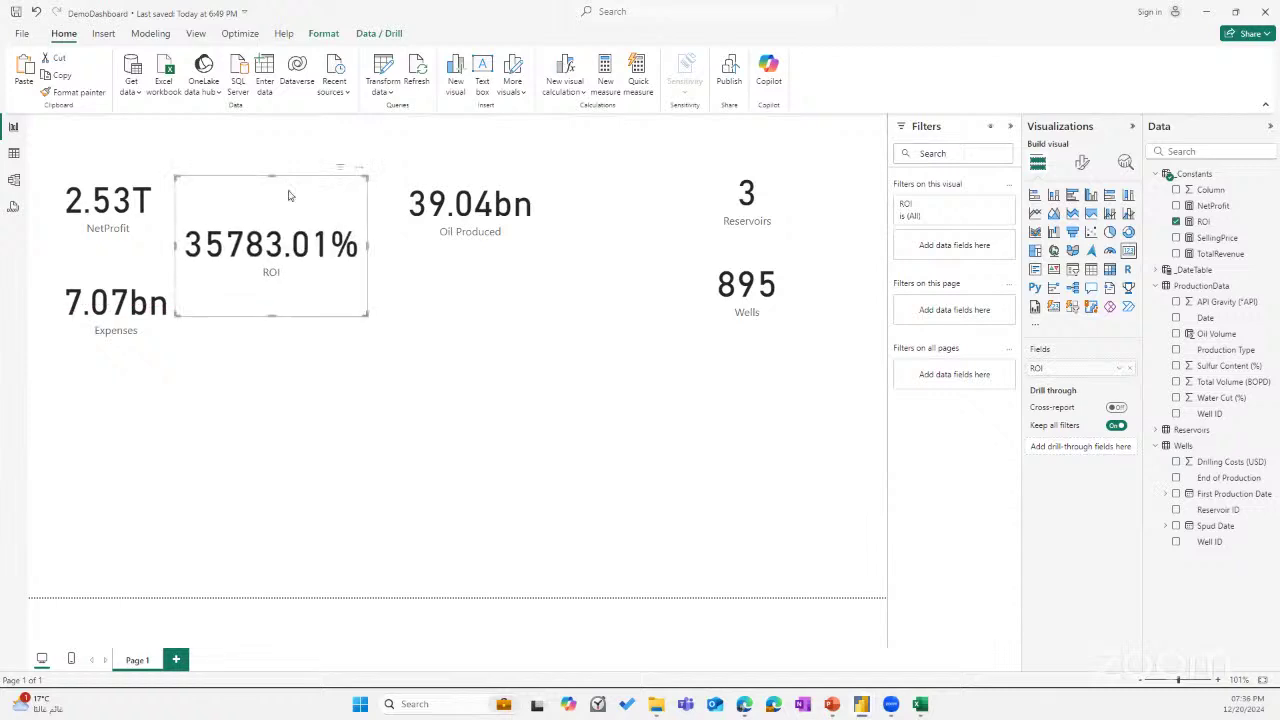
# Add a thousands separator to the ROI measure and adjust its card's size to fit the full value.
pyautogui.click(322, 33)
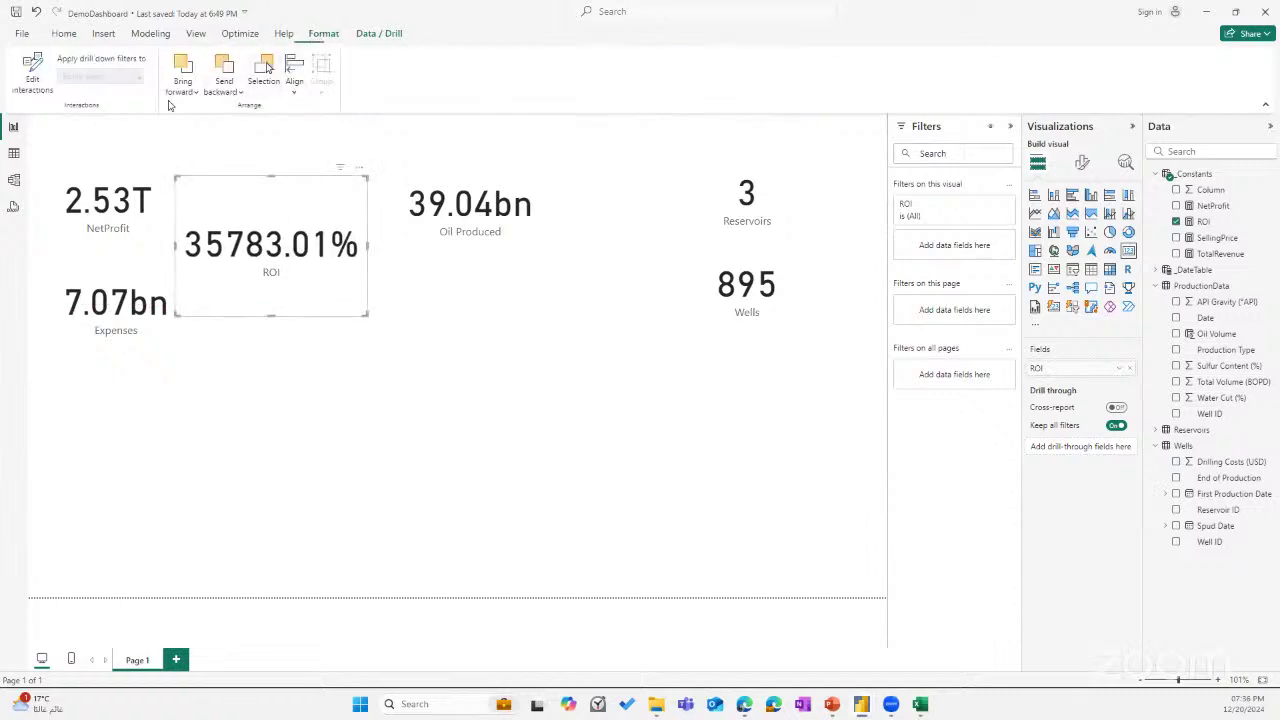
pyautogui.click(64, 33)
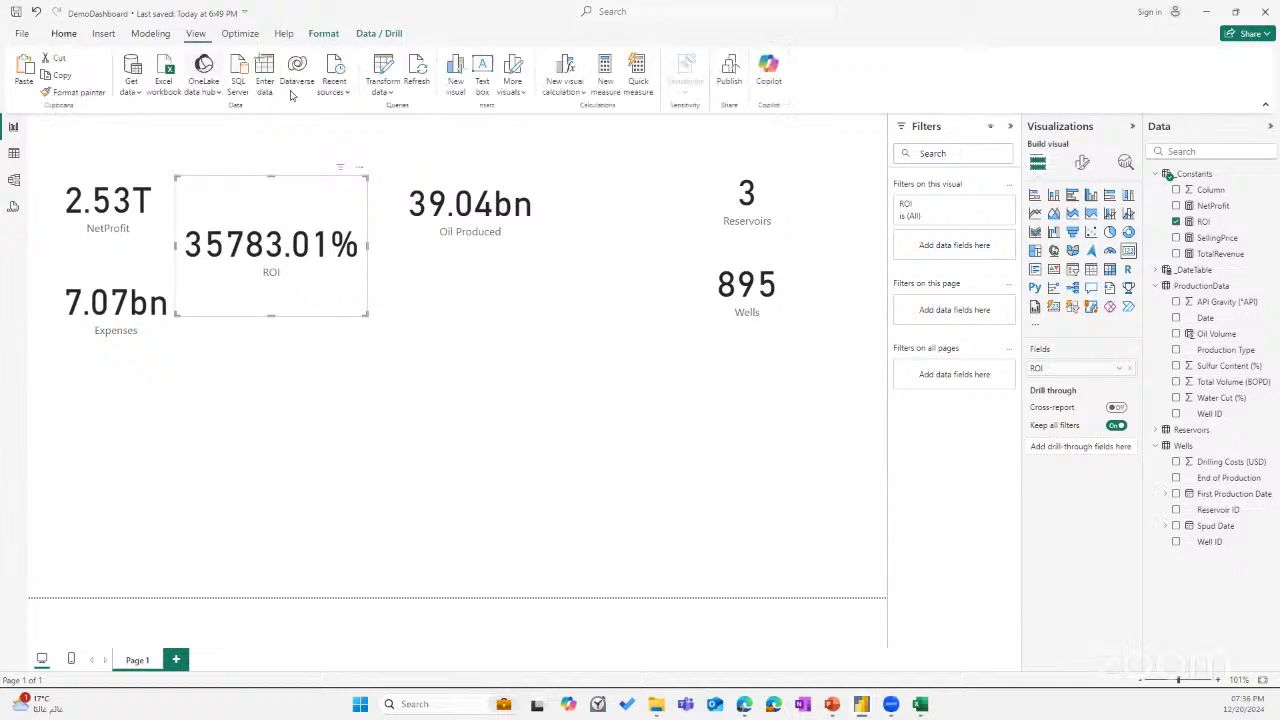
pyautogui.click(322, 33)
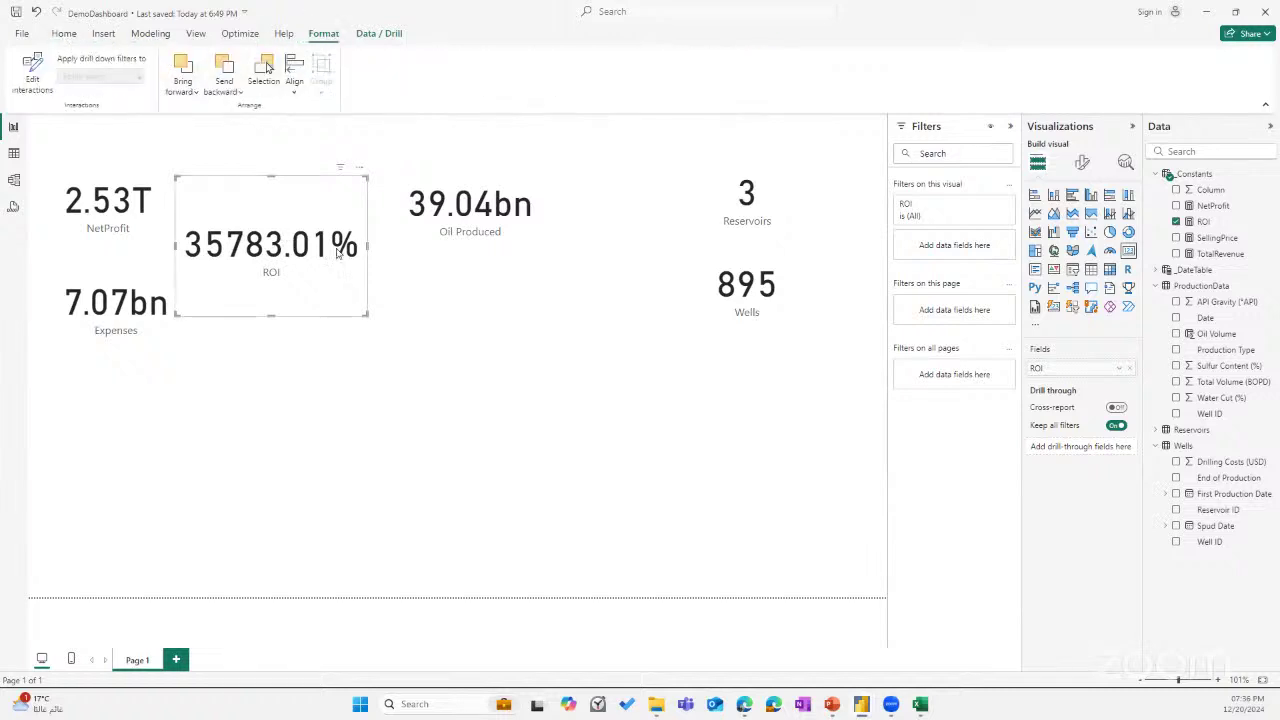
pyautogui.click(1212, 221)
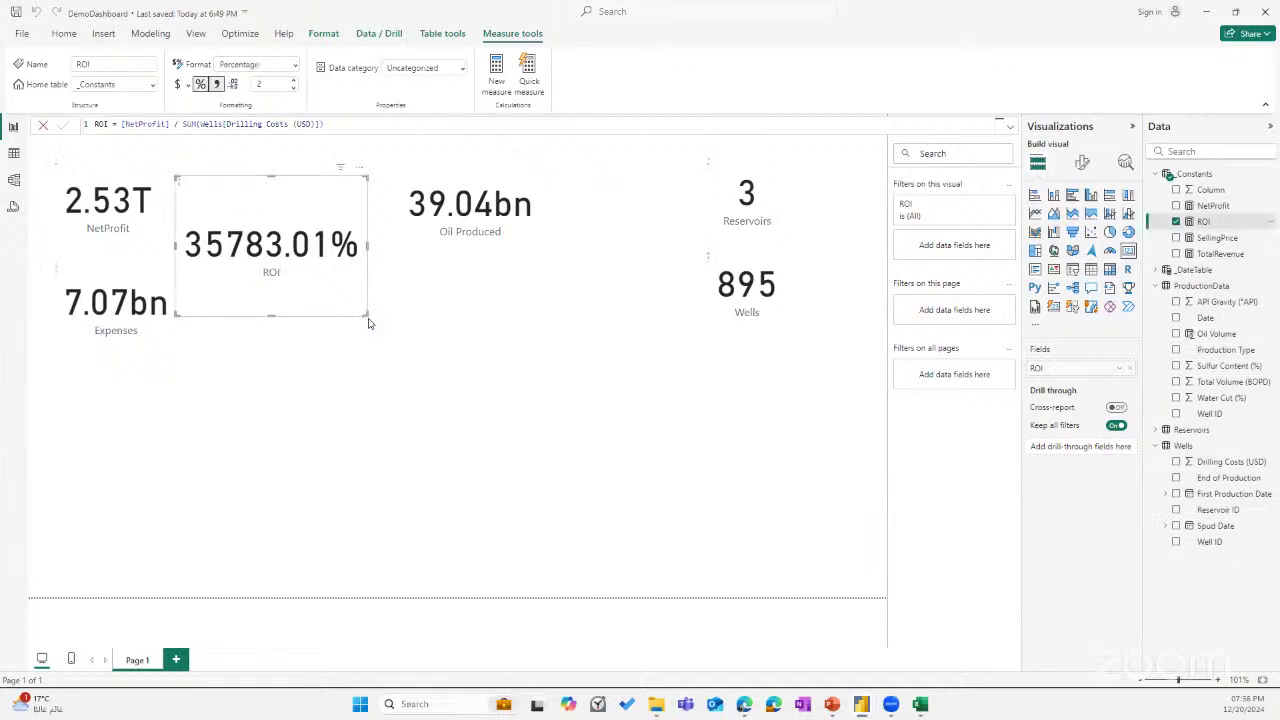
pyautogui.moveTo(349, 319); pyautogui.dragTo(372, 302)
pyautogui.click(376, 421)
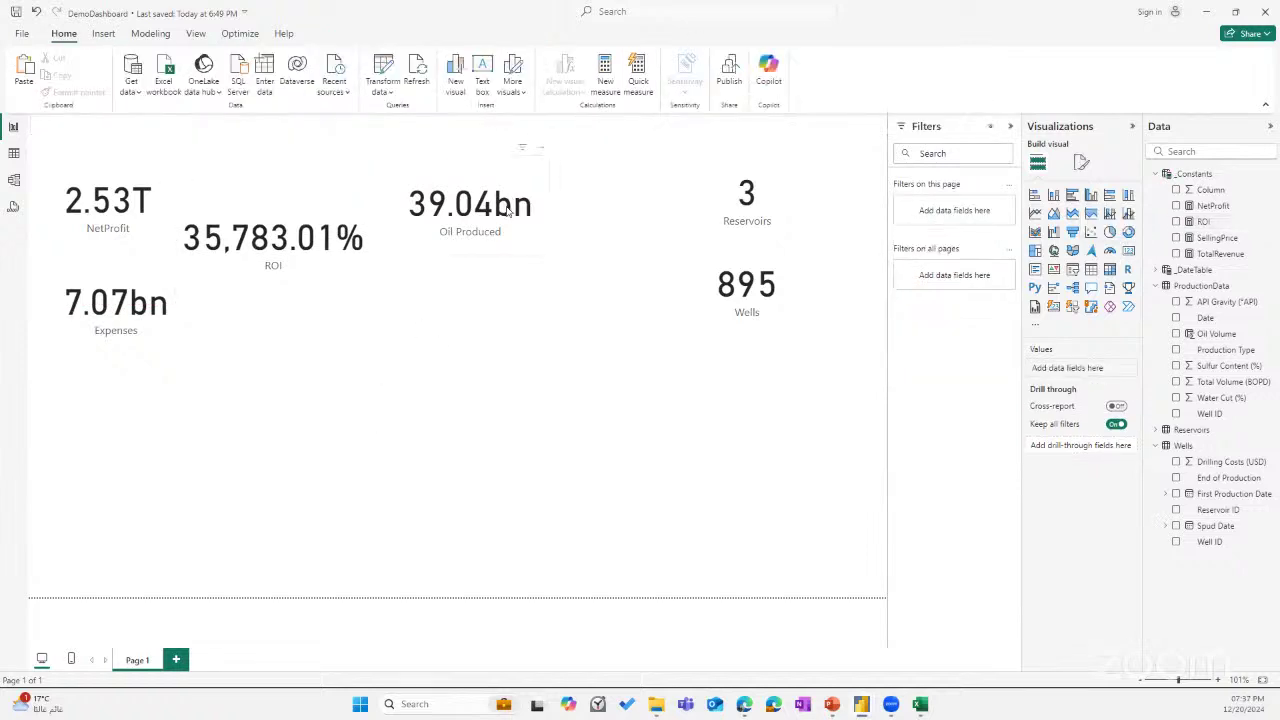
# Space out the cards across the page, shifting ROI, Oil Produced, Reservoirs and Wells to the right.
pyautogui.moveTo(538, 208); pyautogui.dragTo(618, 219)
pyautogui.moveTo(748, 220); pyautogui.dragTo(782, 212)
pyautogui.moveTo(777, 300); pyautogui.dragTo(823, 295)
pyautogui.moveTo(785, 203); pyautogui.dragTo(797, 201)
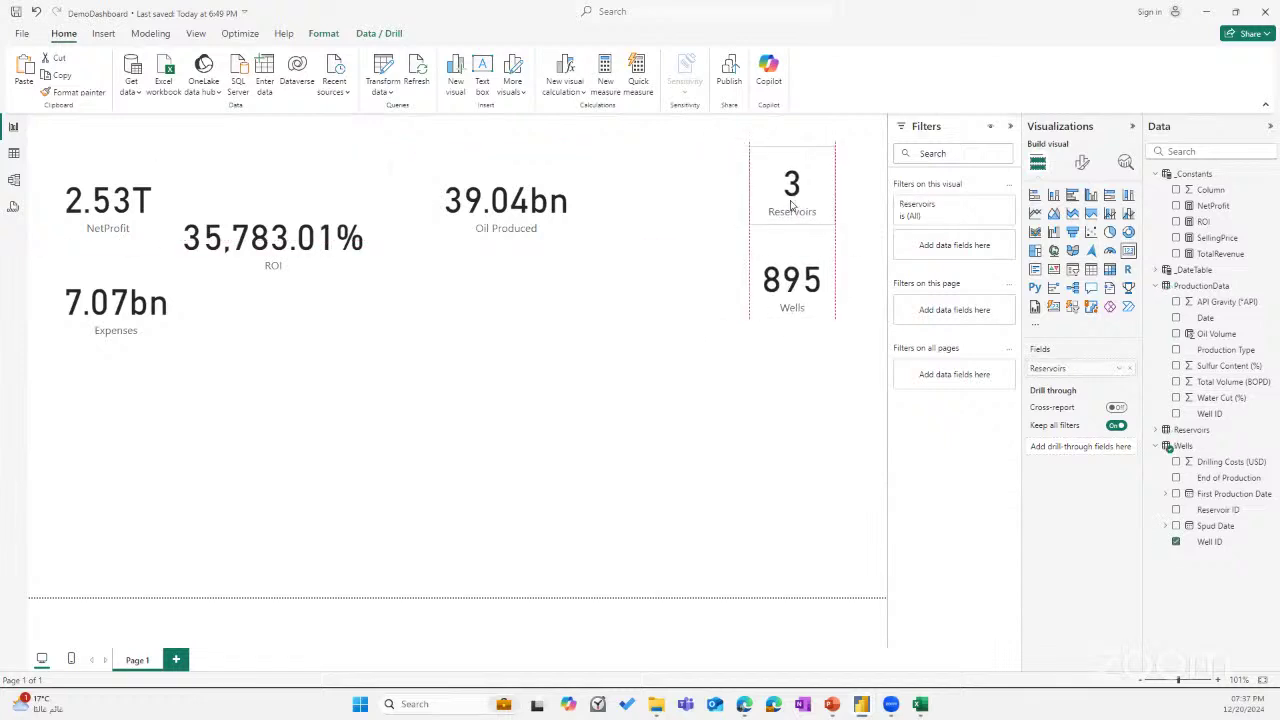
pyautogui.click(95, 225)
pyautogui.moveTo(278, 252); pyautogui.dragTo(293, 259)
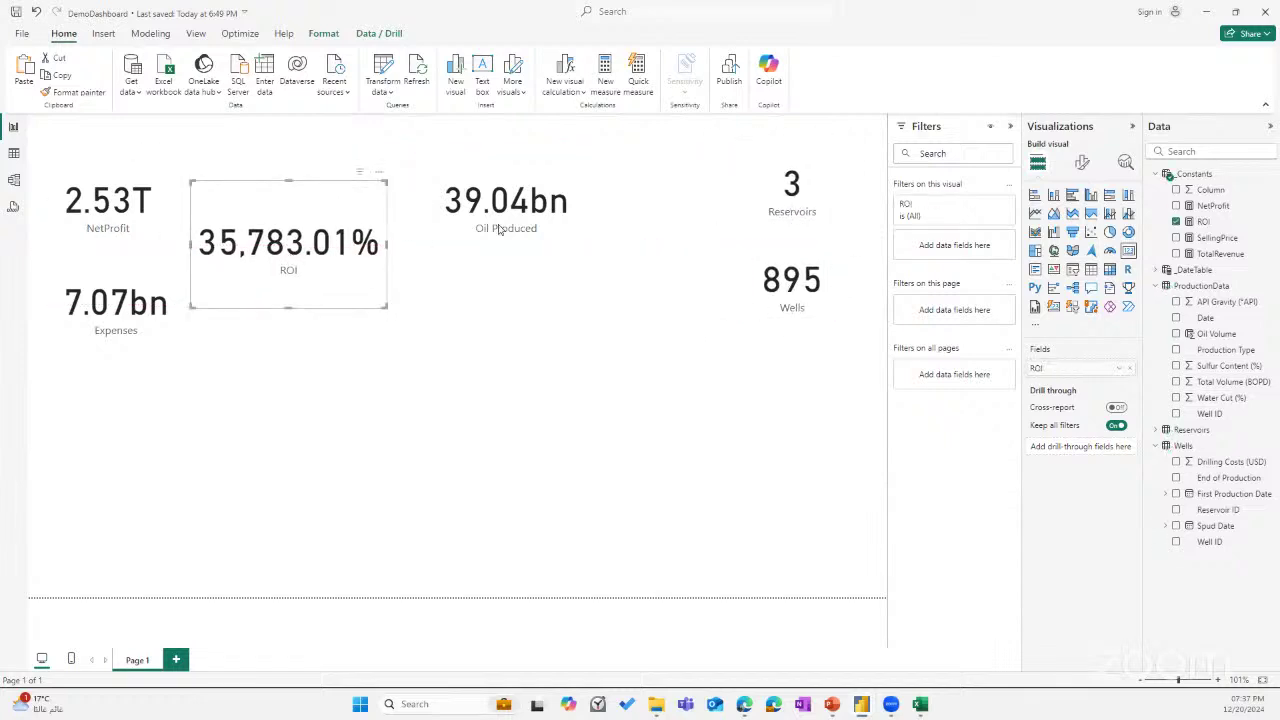
pyautogui.moveTo(500, 222); pyautogui.dragTo(507, 222)
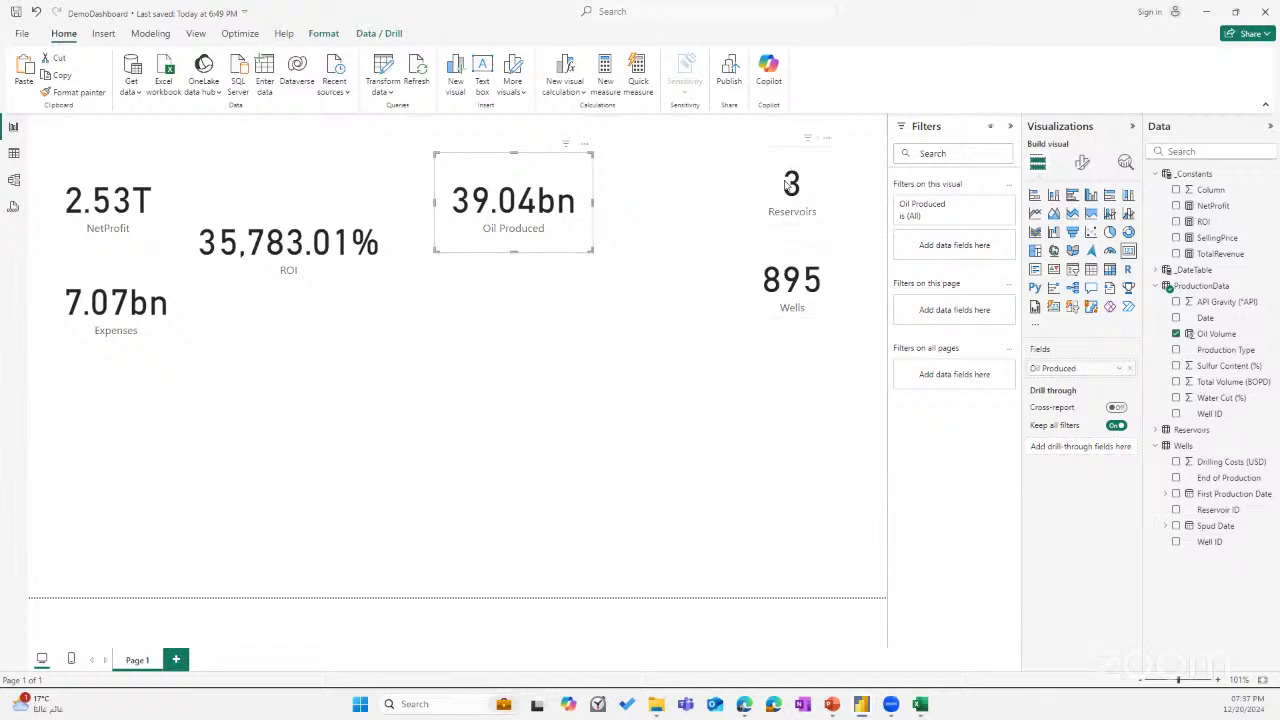
pyautogui.moveTo(790, 185); pyautogui.dragTo(769, 192)
pyautogui.moveTo(791, 300); pyautogui.dragTo(775, 300)
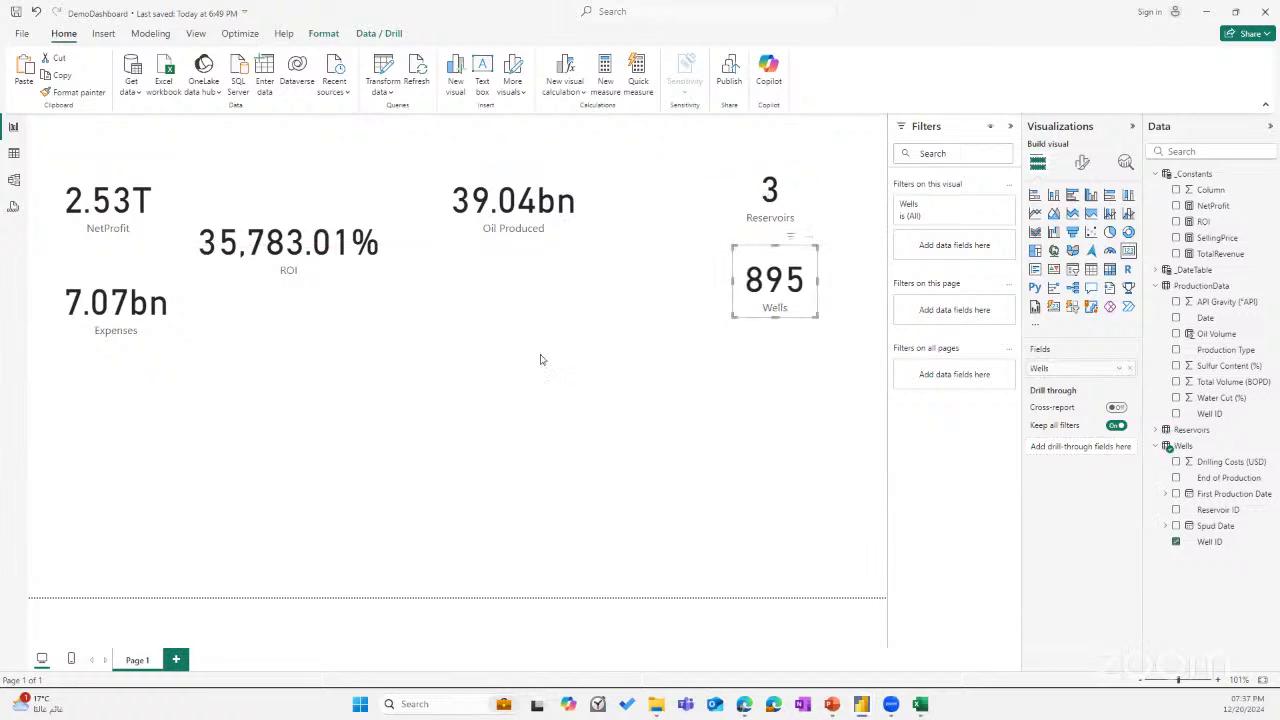
# Add an empty line chart and enlarge it across the lower right part of the page, beneath the Oil Produced and Wells cards.
pyautogui.click(529, 291)
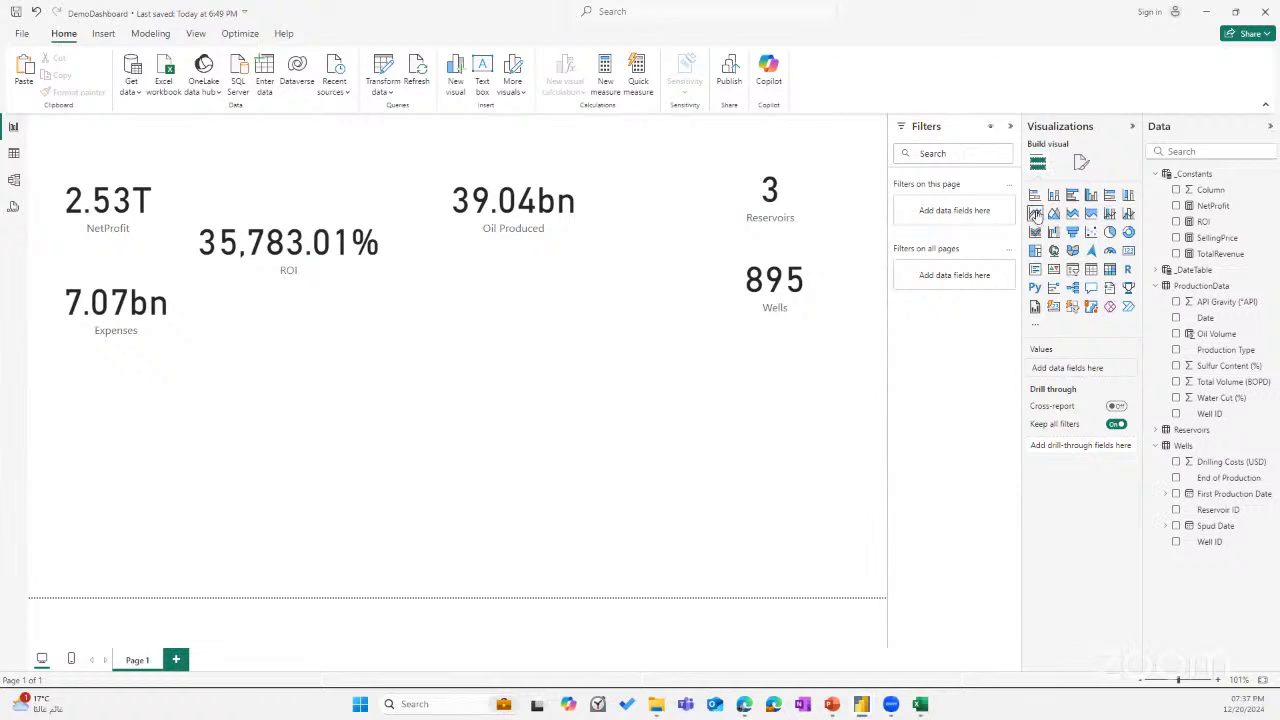
pyautogui.moveTo(130, 455); pyautogui.dragTo(828, 559)
pyautogui.click(670, 474)
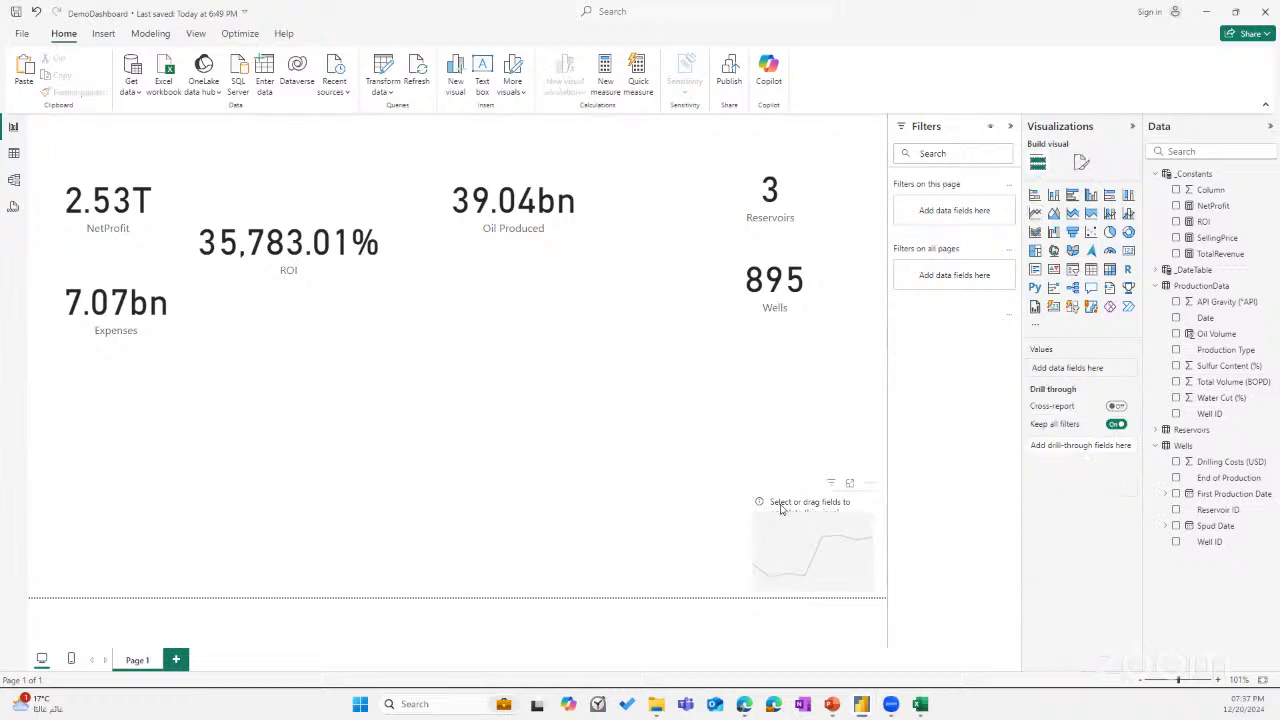
pyautogui.moveTo(748, 480); pyautogui.dragTo(444, 342)
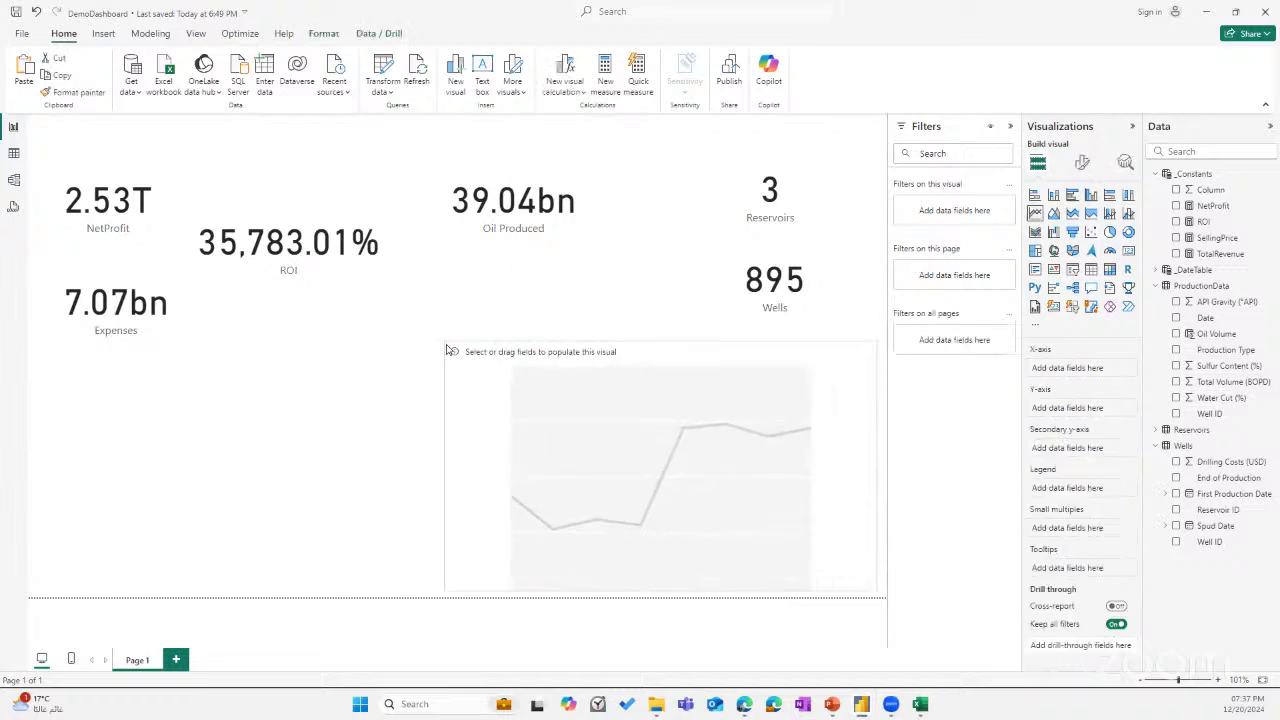
pyautogui.moveTo(754, 467); pyautogui.dragTo(734, 463)
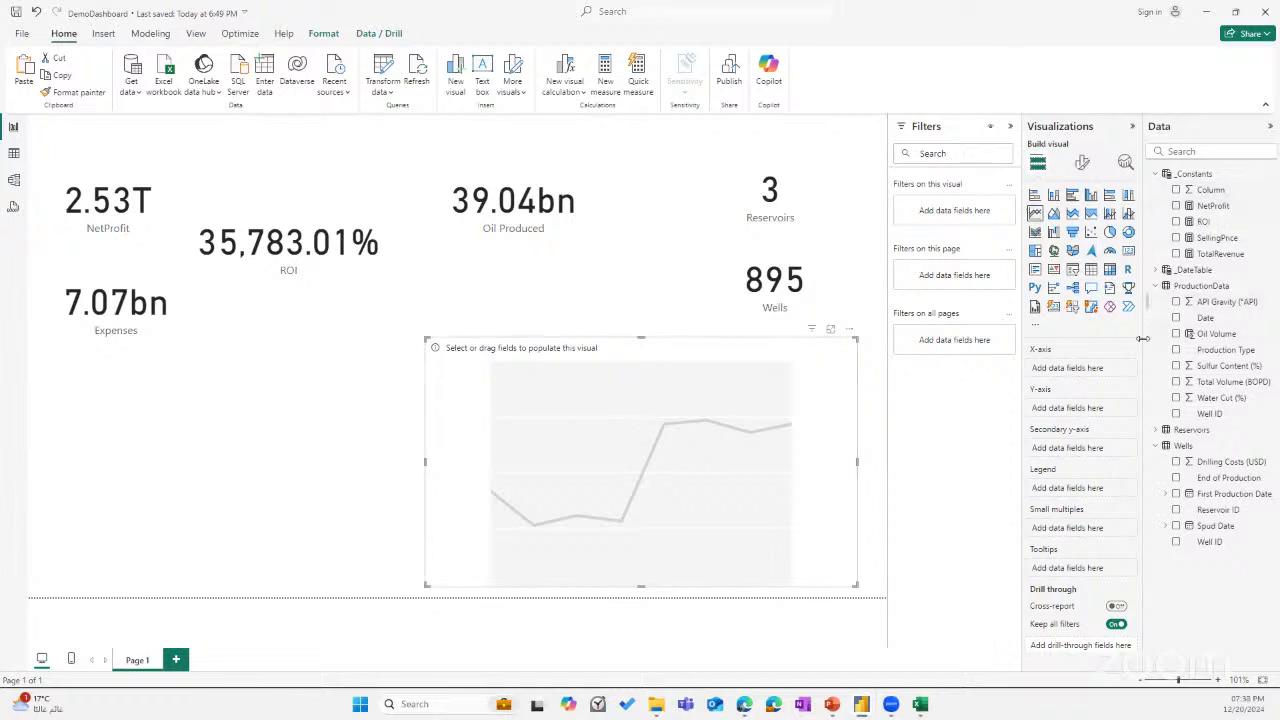
# Plot Oil Volume by the _DateTable Date in the line chart, and widen the chart across the lower page.
pyautogui.click(1157, 270)
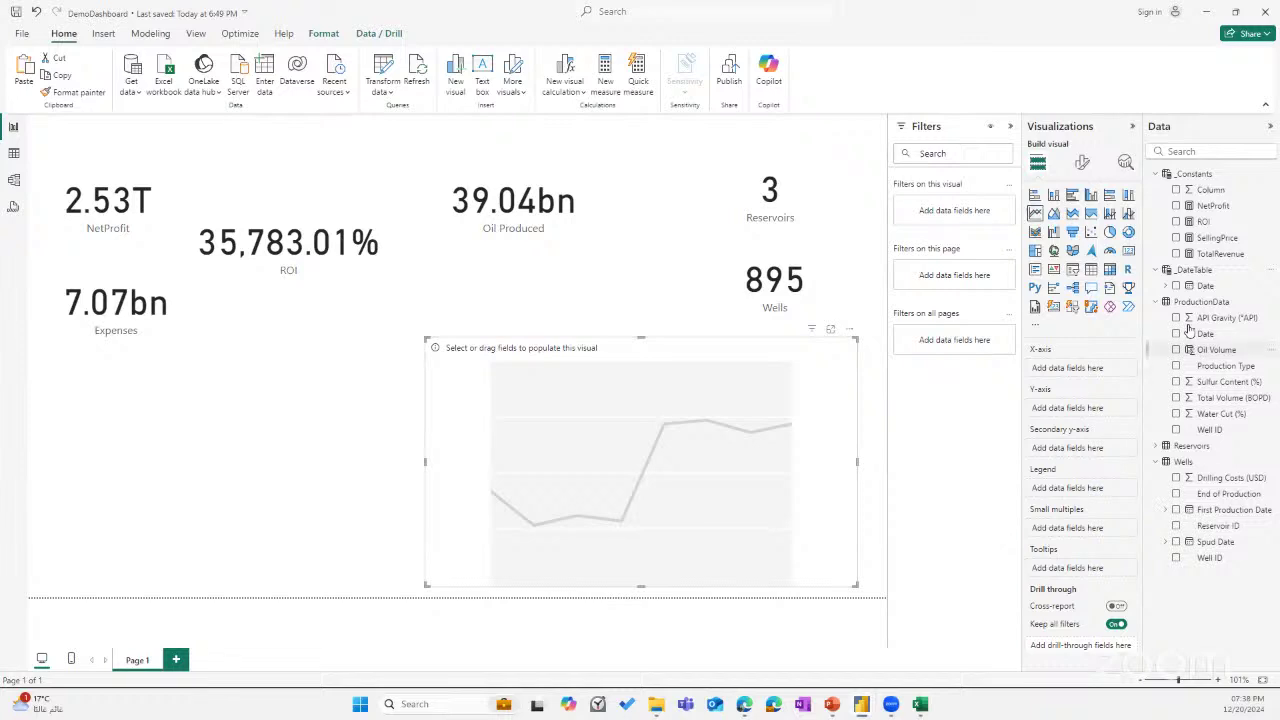
pyautogui.moveTo(1180, 289); pyautogui.dragTo(1066, 376)
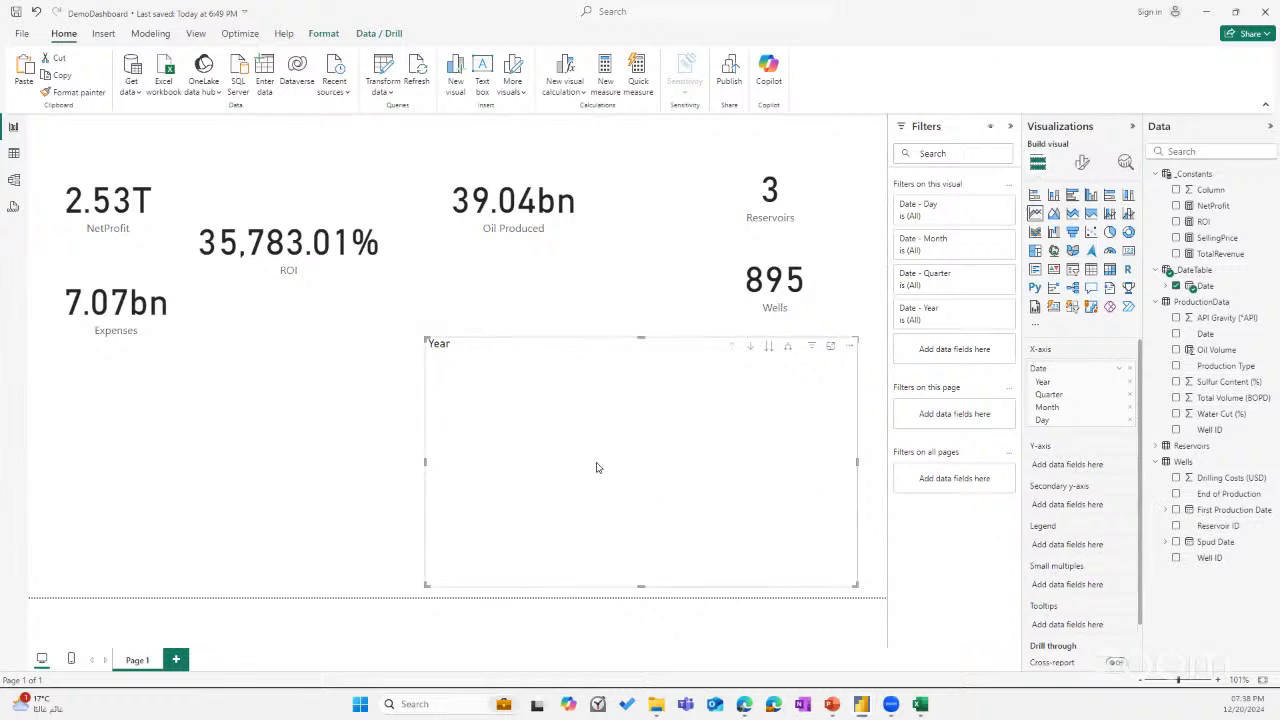
pyautogui.moveTo(1213, 350); pyautogui.dragTo(1068, 468)
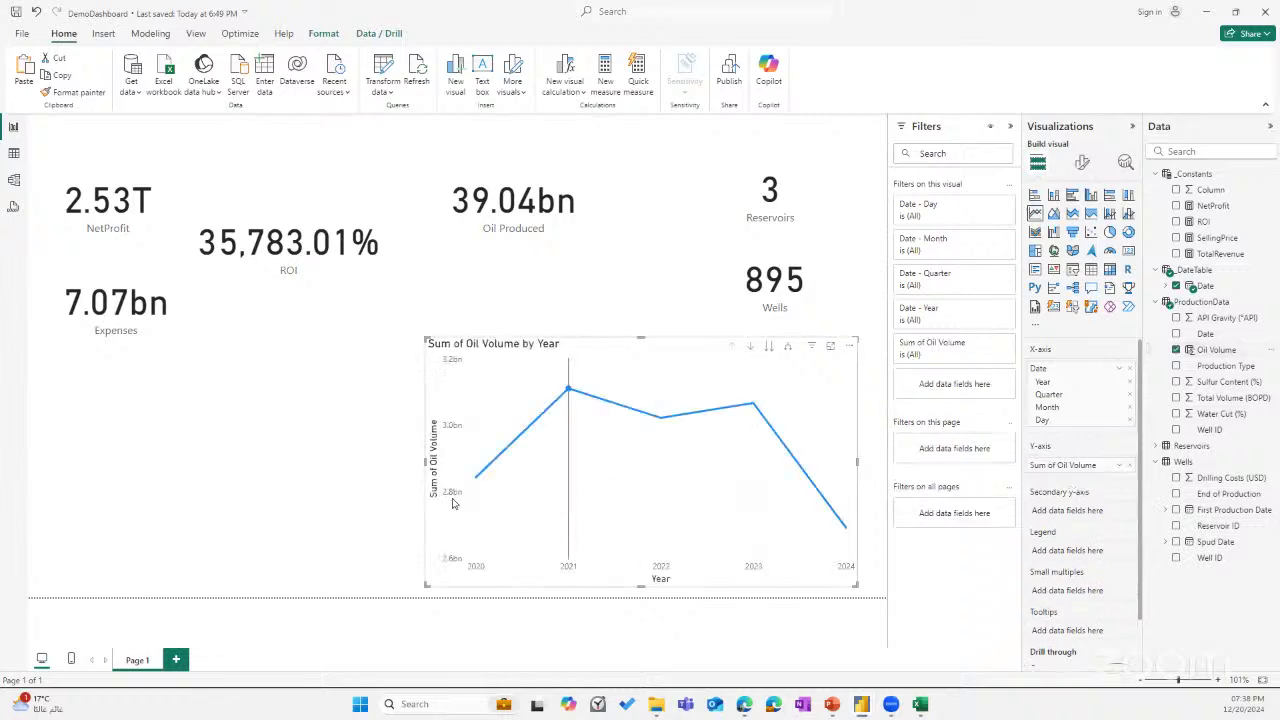
pyautogui.moveTo(421, 458); pyautogui.dragTo(289, 460)
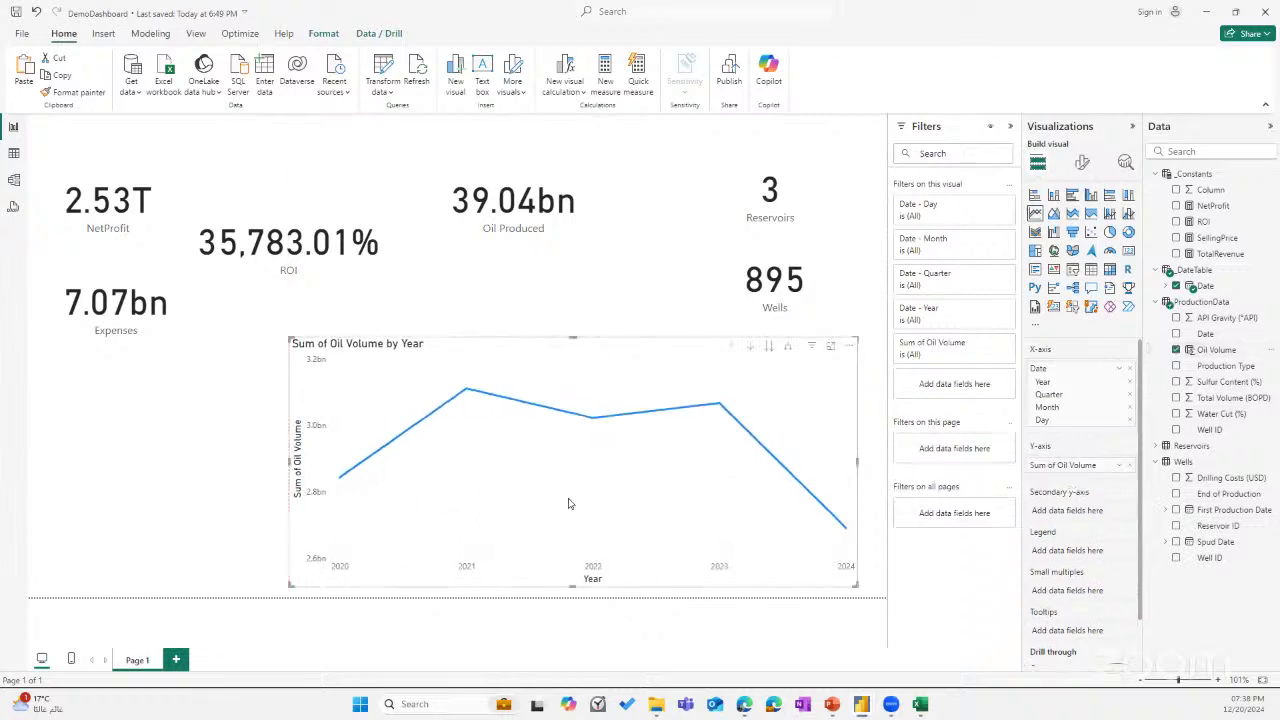
pyautogui.moveTo(571, 357)
pyautogui.mouseDown()
pyautogui.moveTo(597, 357)
pyautogui.moveTo(586, 363)
pyautogui.mouseUp()
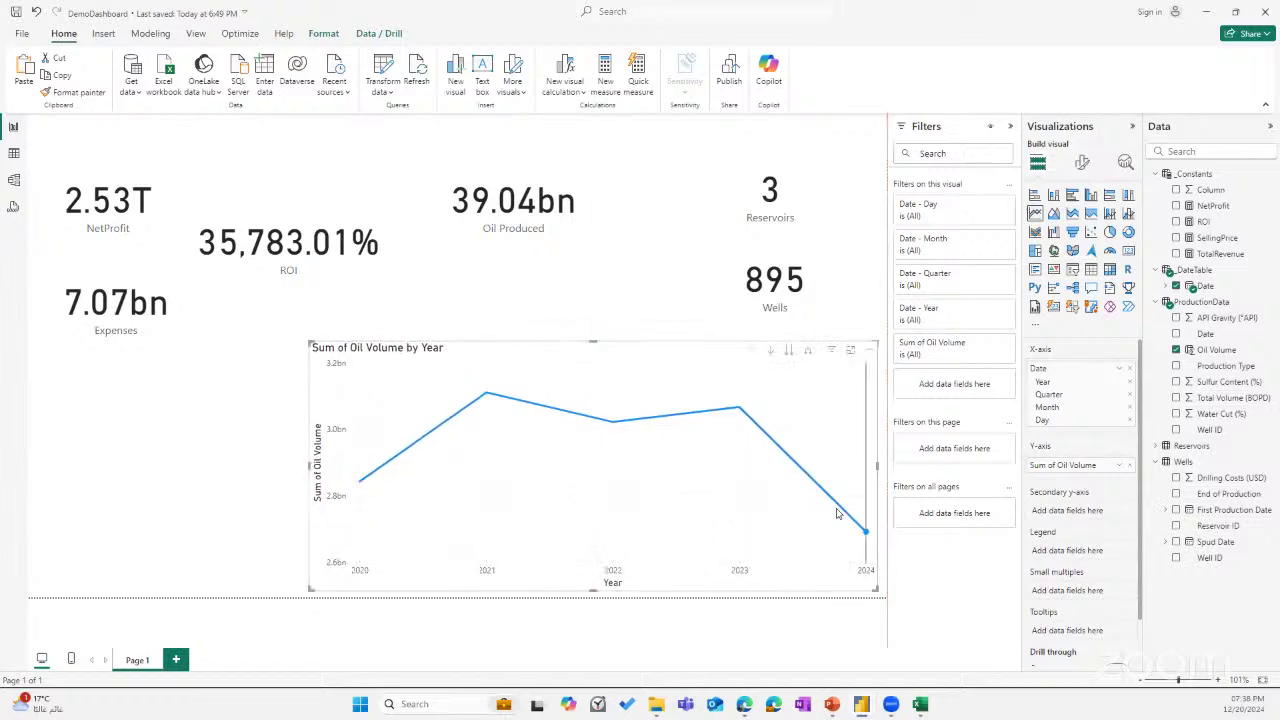
# Expand the line chart's date hierarchy to month level and widen the chart slightly toward the left.
pyautogui.click(807, 354)
pyautogui.click(807, 354)
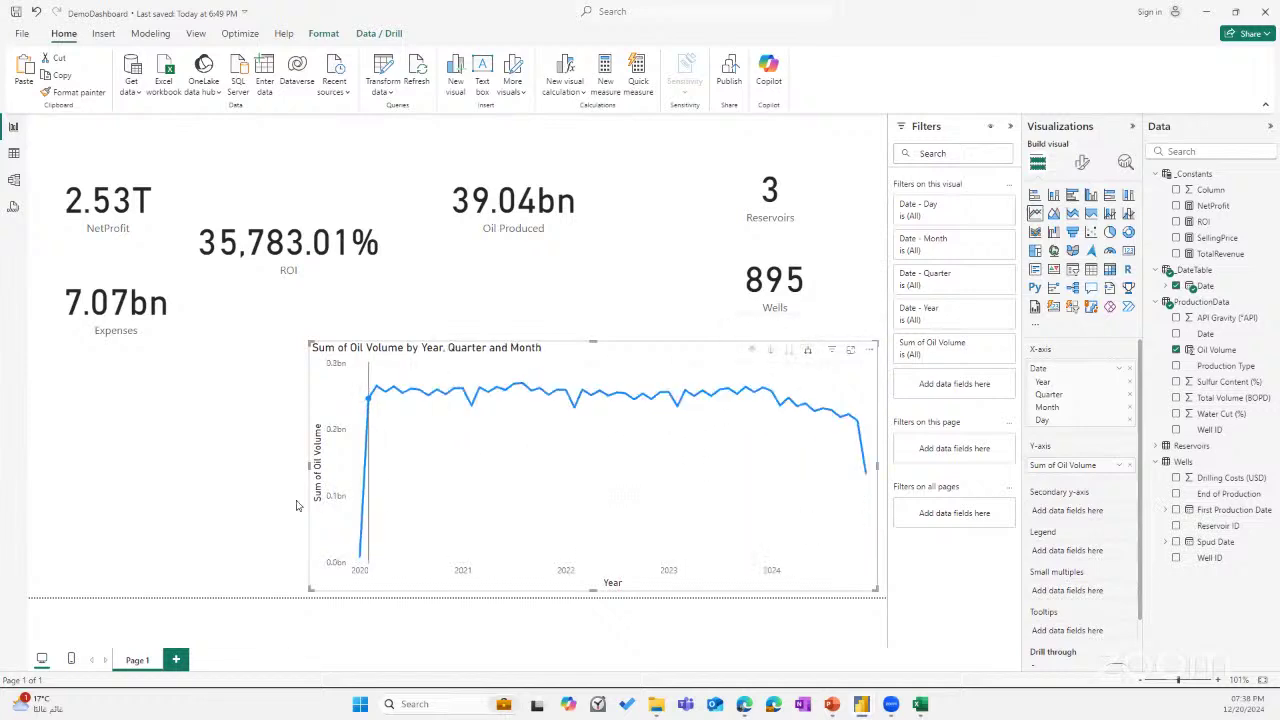
pyautogui.moveTo(307, 464); pyautogui.dragTo(272, 464)
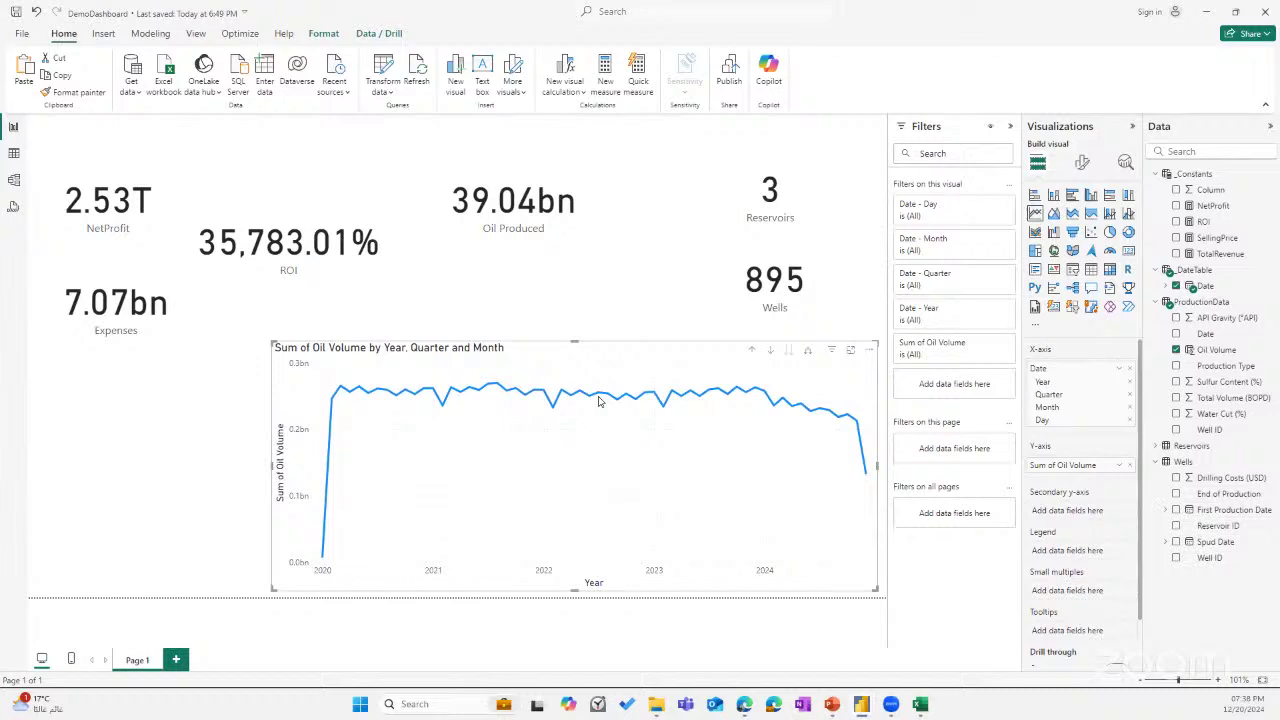
# View the oil volume trend at day, year and quarter level, returning the line chart to month level.
pyautogui.click(810, 354)
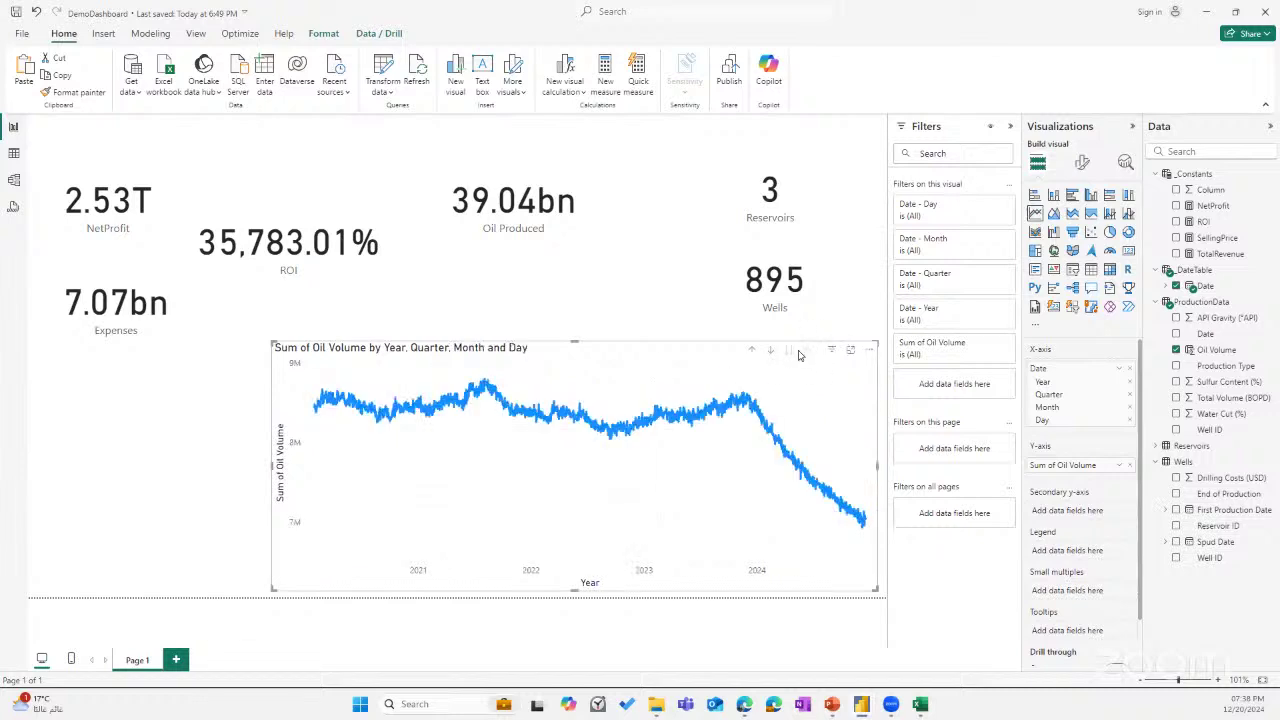
pyautogui.click(751, 356)
pyautogui.click(751, 356)
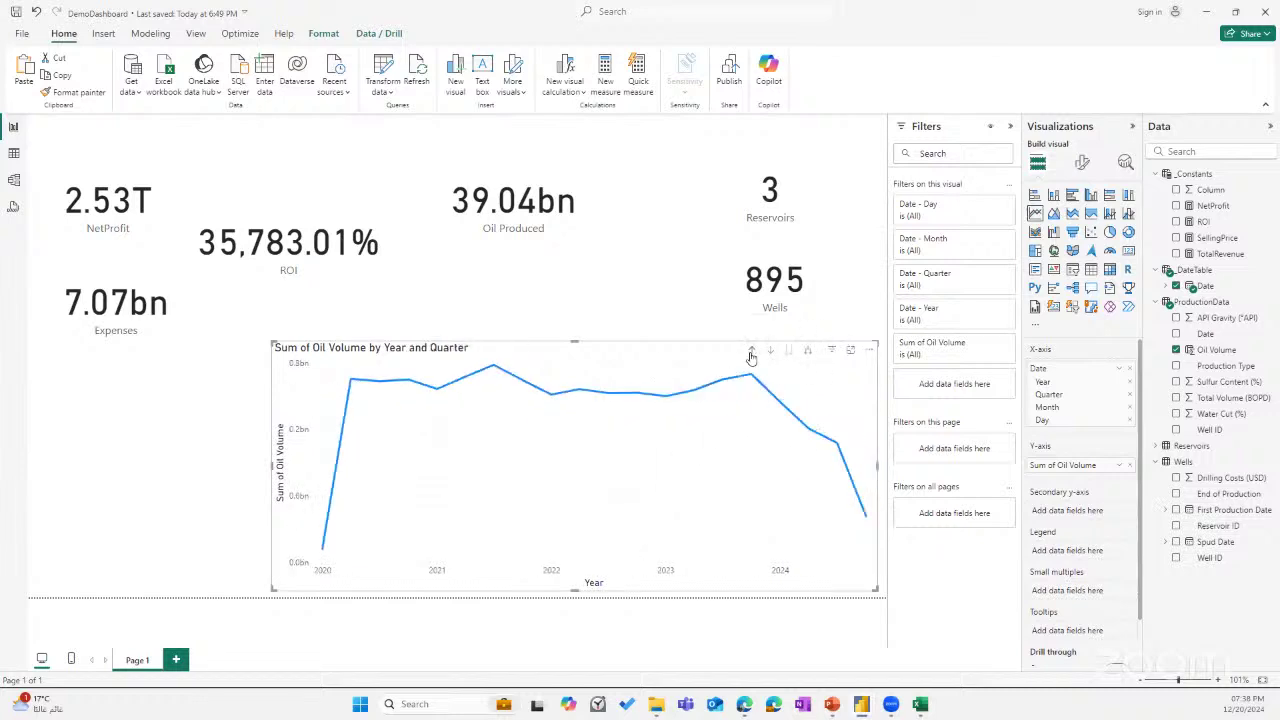
pyautogui.click(751, 356)
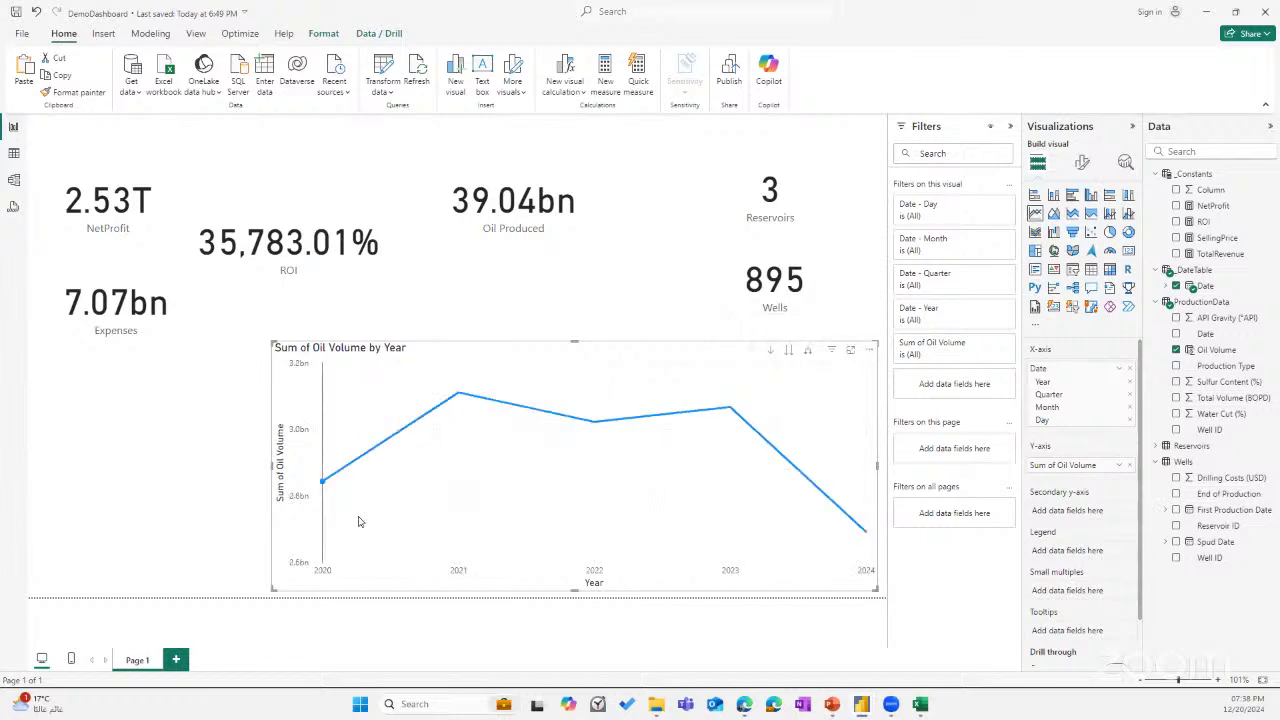
pyautogui.click(808, 351)
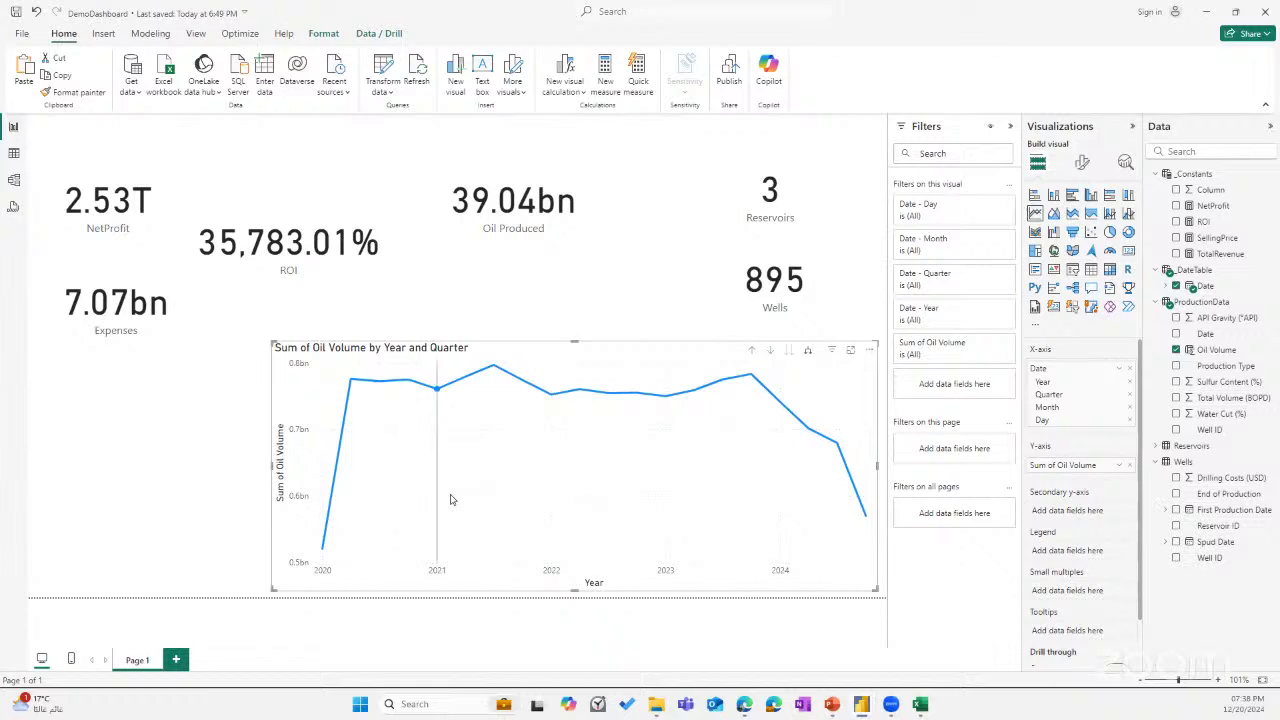
pyautogui.click(808, 352)
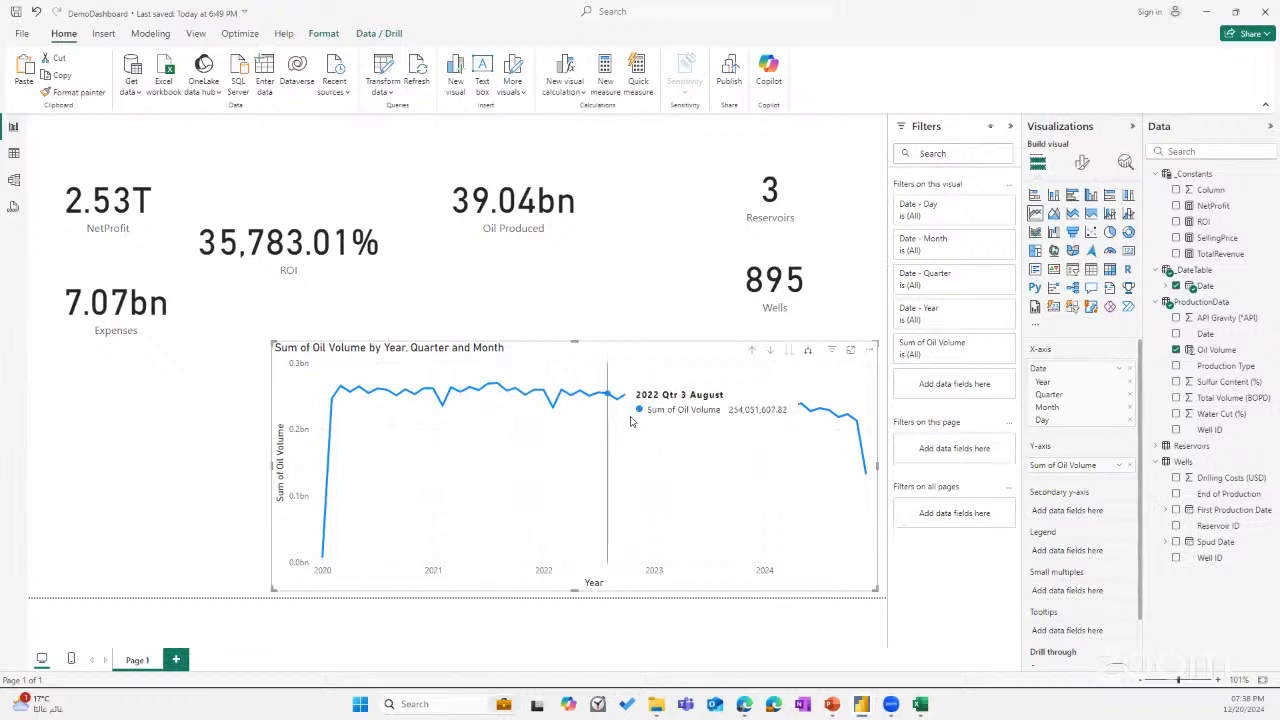
# Shrink the line chart from its upper-left corner to free space beside it under the Expenses card.
pyautogui.moveTo(272, 340); pyautogui.dragTo(410, 370)
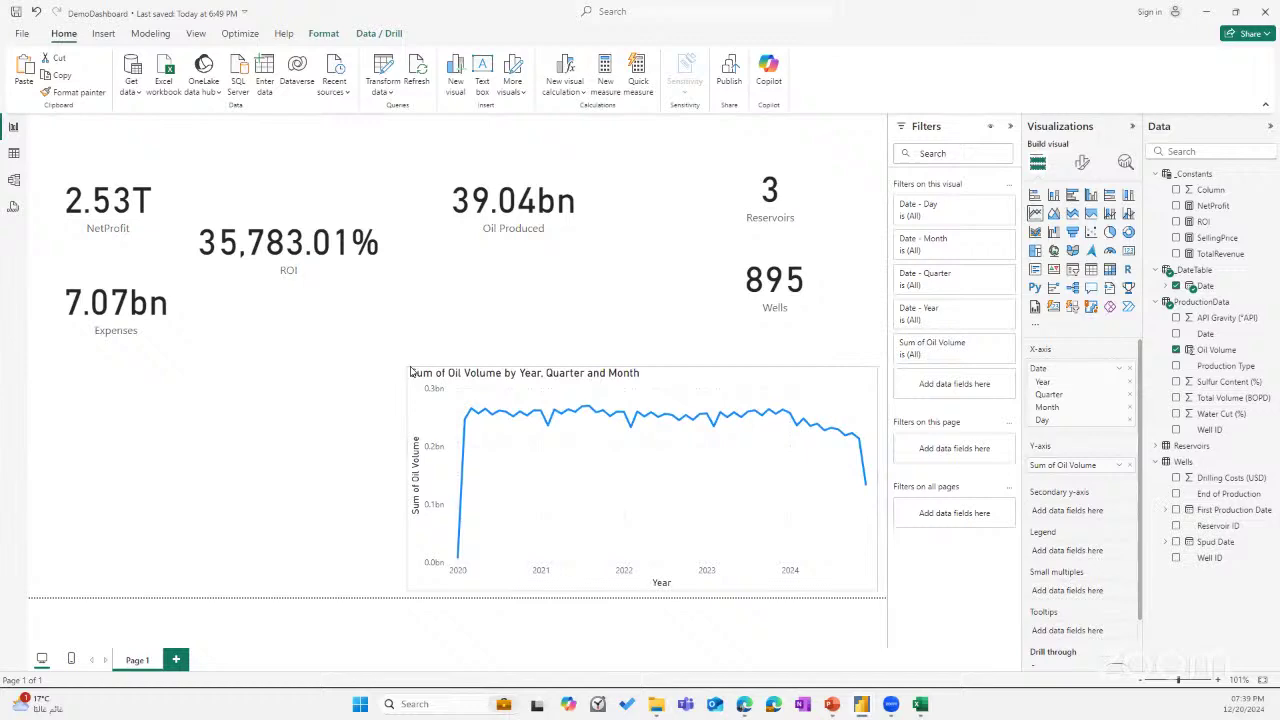
pyautogui.click(246, 404)
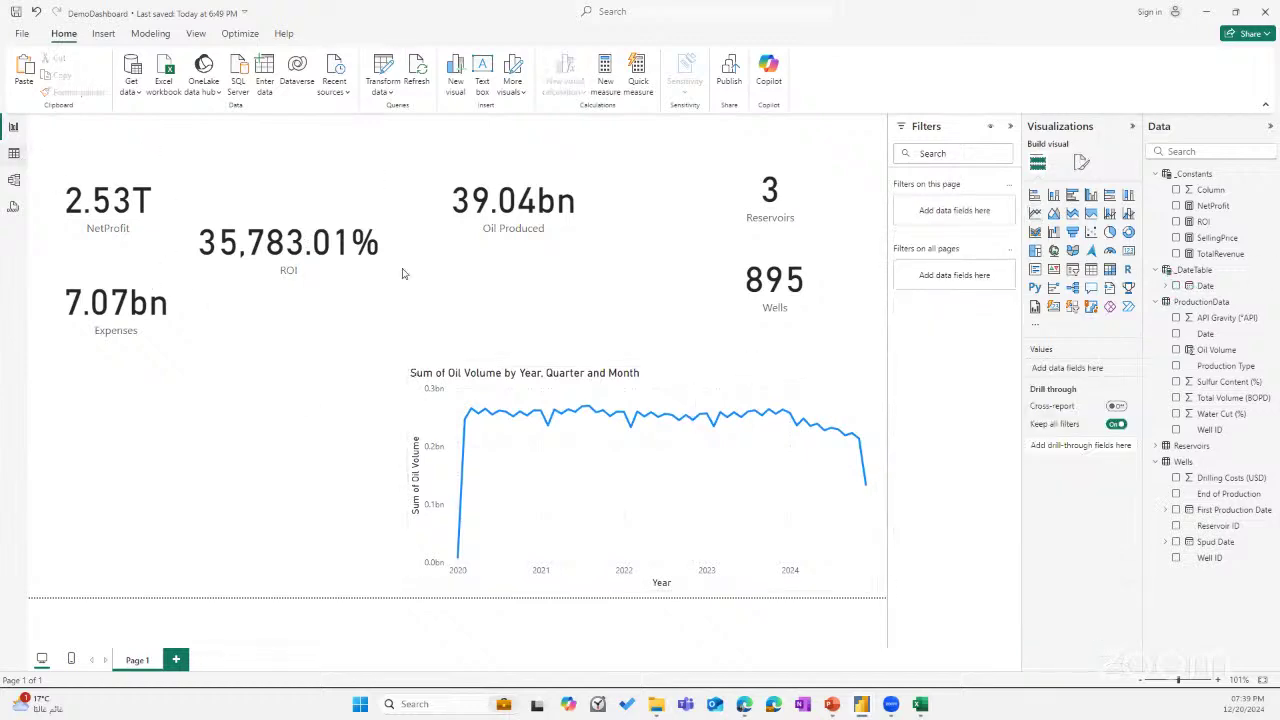
# Check which distinct values the Production Type column of the ProductionData table holds, without filtering it.
pyautogui.click(15, 154)
pyautogui.click(1180, 286)
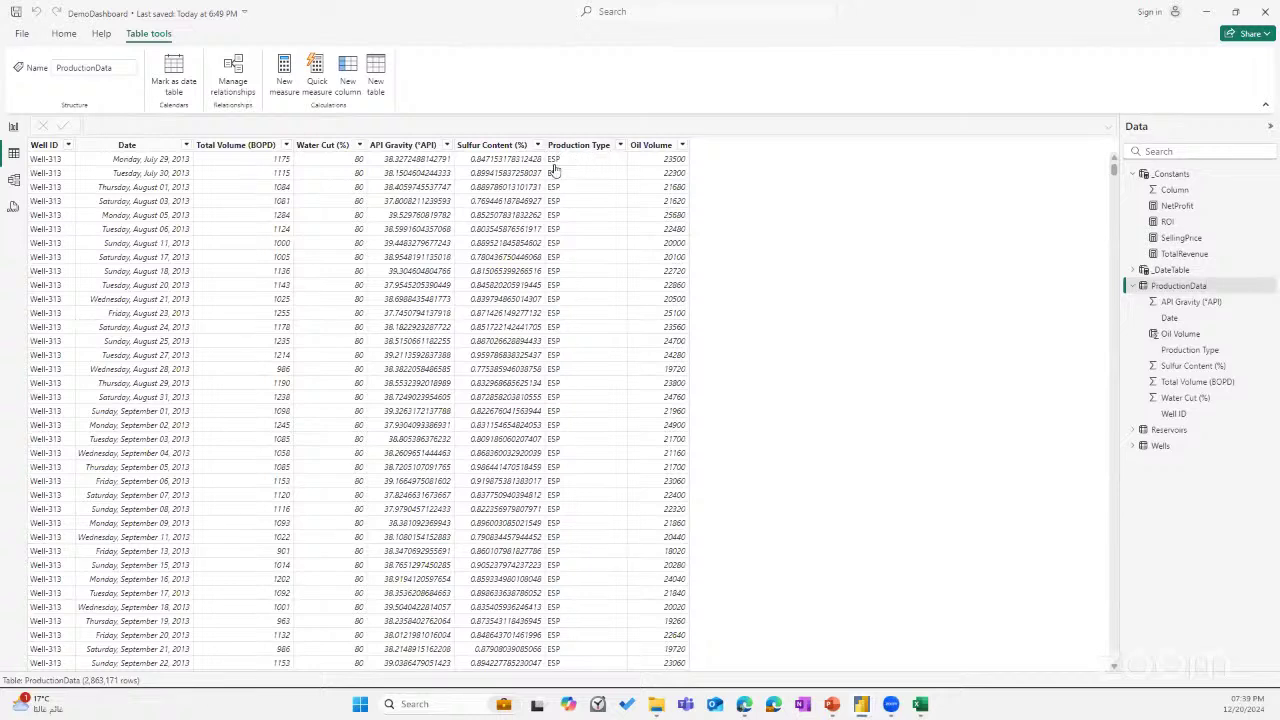
pyautogui.click(590, 146)
pyautogui.click(620, 146)
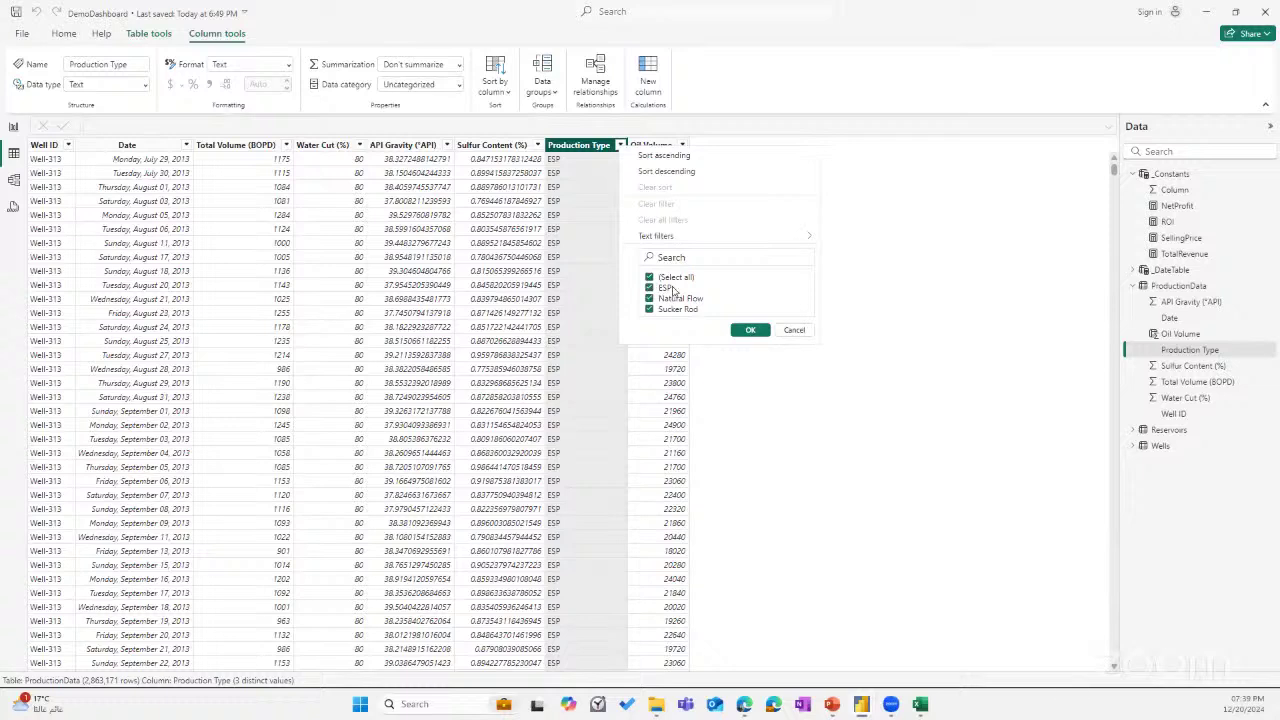
pyautogui.click(47, 164)
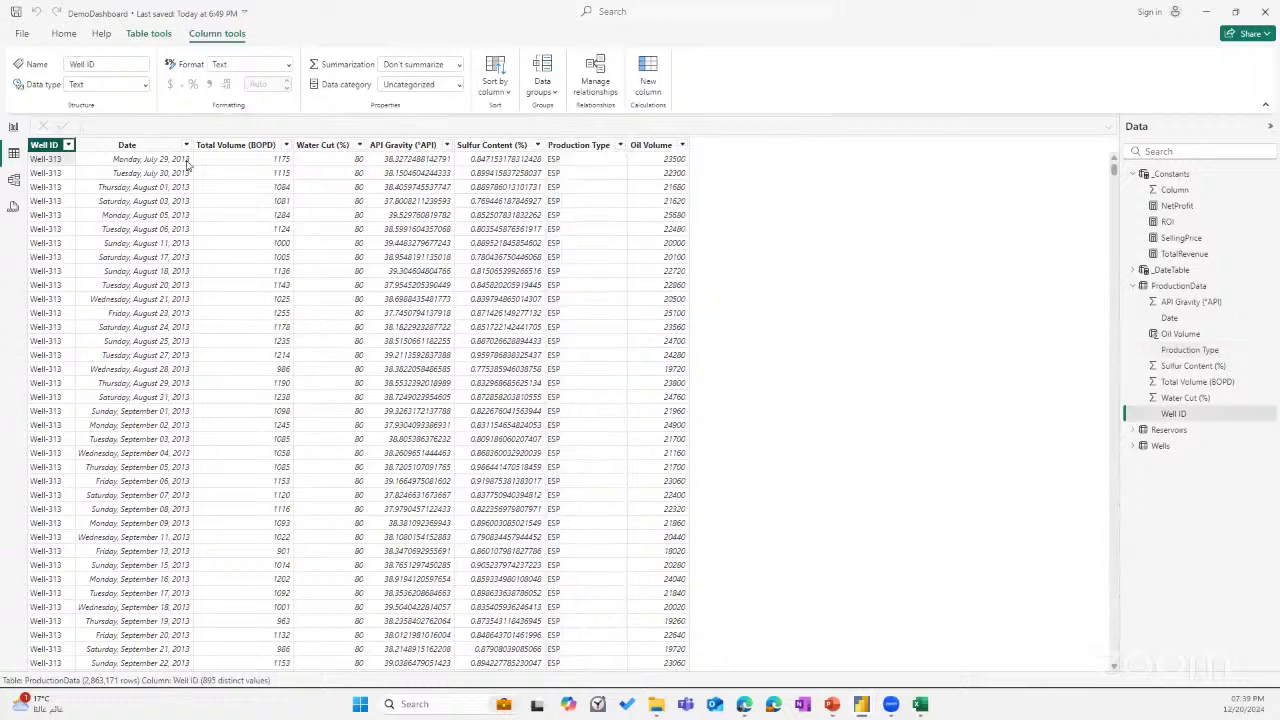
pyautogui.click(619, 146)
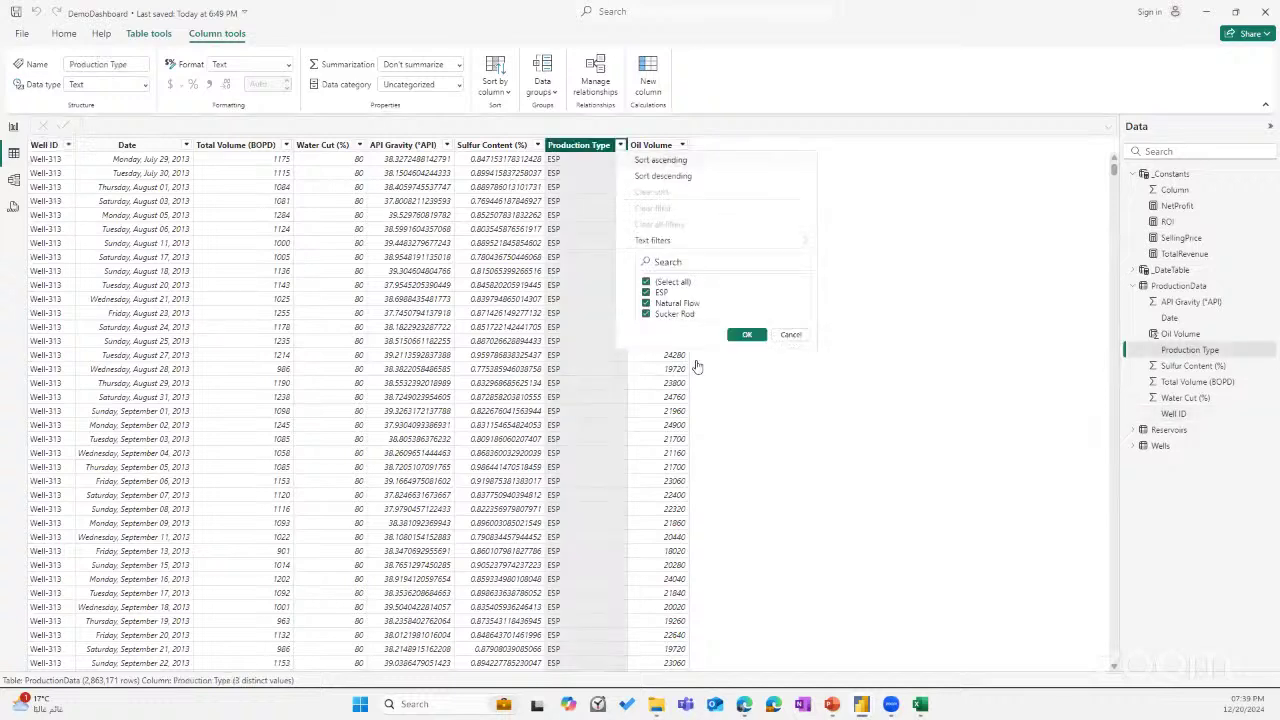
pyautogui.click(784, 336)
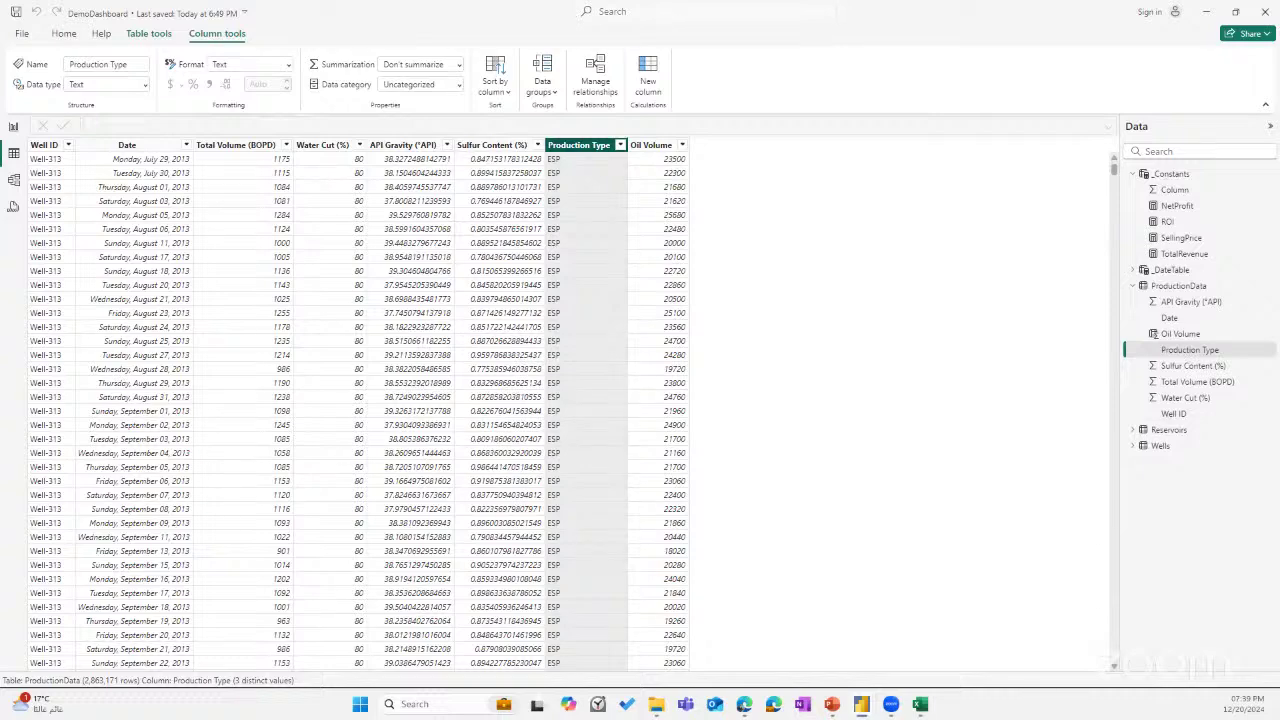
# Duplicate the line chart on the report page and shrink the copy to fit beside the original, beneath the Expenses card.
pyautogui.click(13, 126)
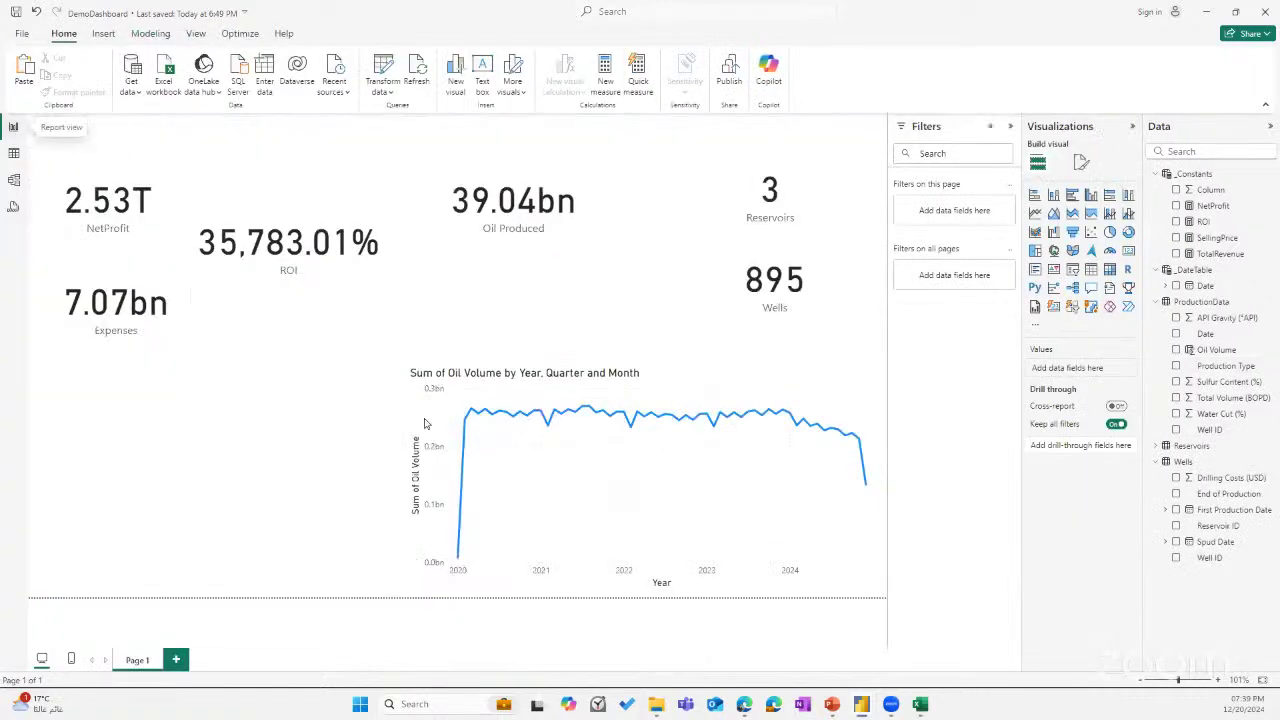
pyautogui.click(417, 403)
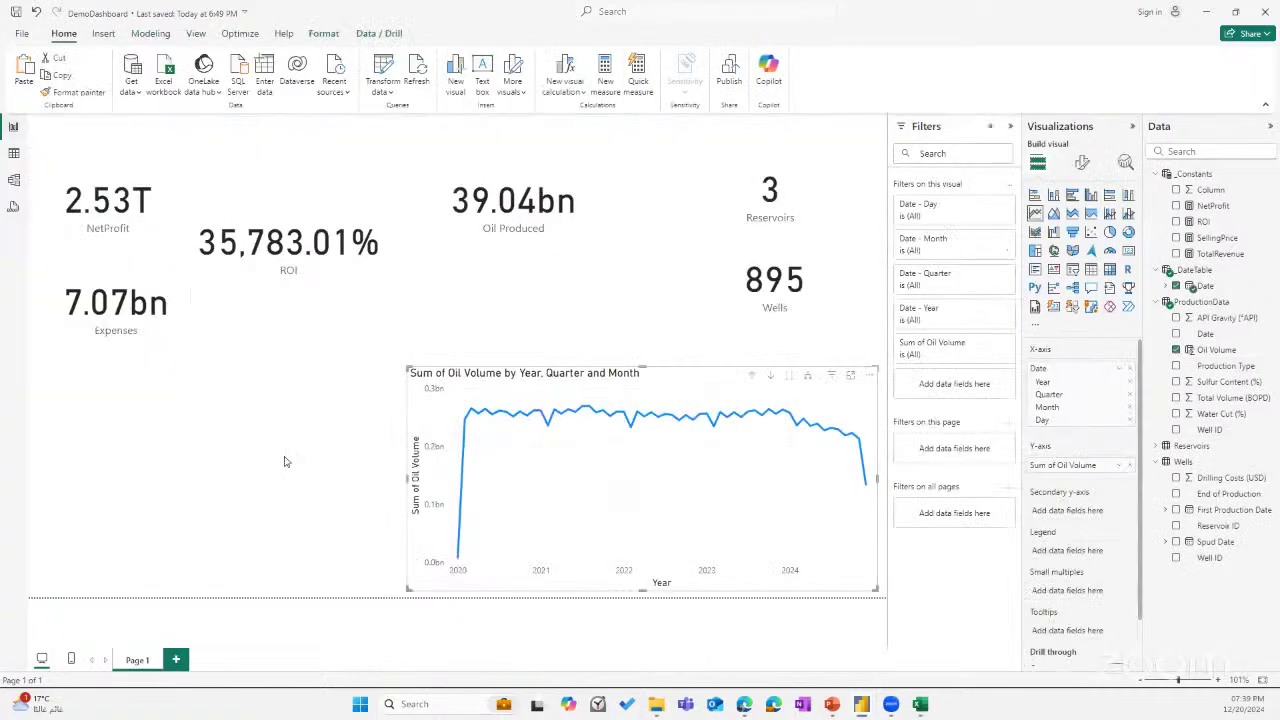
pyautogui.hotkey('ctrl', 'c')
pyautogui.hotkey('ctrl', 'v')
pyautogui.moveTo(605, 420); pyautogui.dragTo(235, 438)
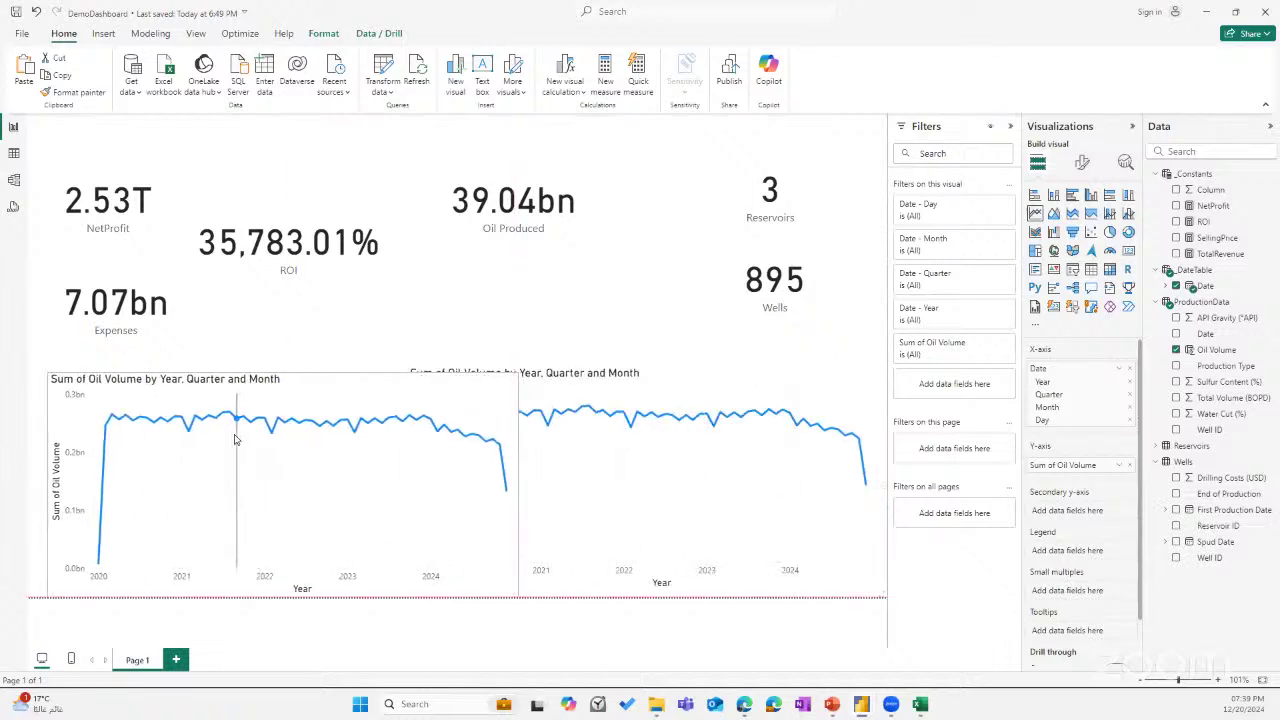
pyautogui.moveTo(517, 594); pyautogui.dragTo(337, 574)
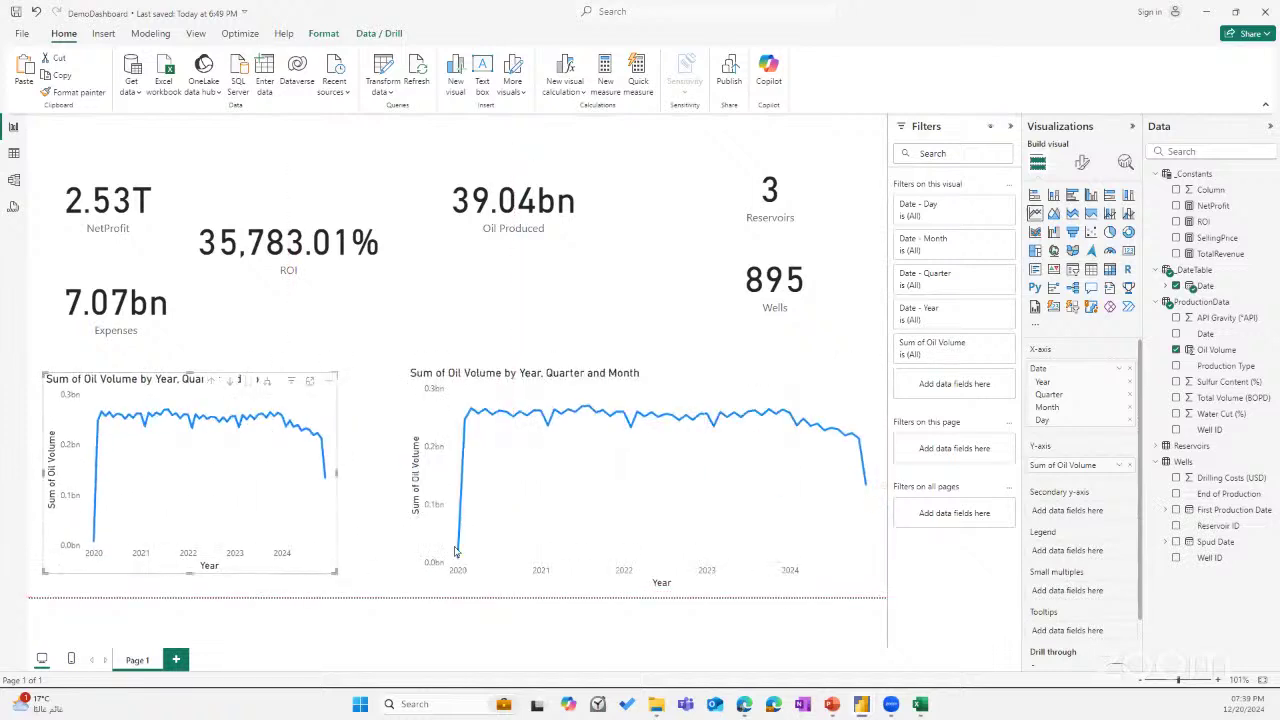
# Convert the copied chart to a clustered column chart and replace Date with Production Type on its x-axis.
pyautogui.click(1091, 194)
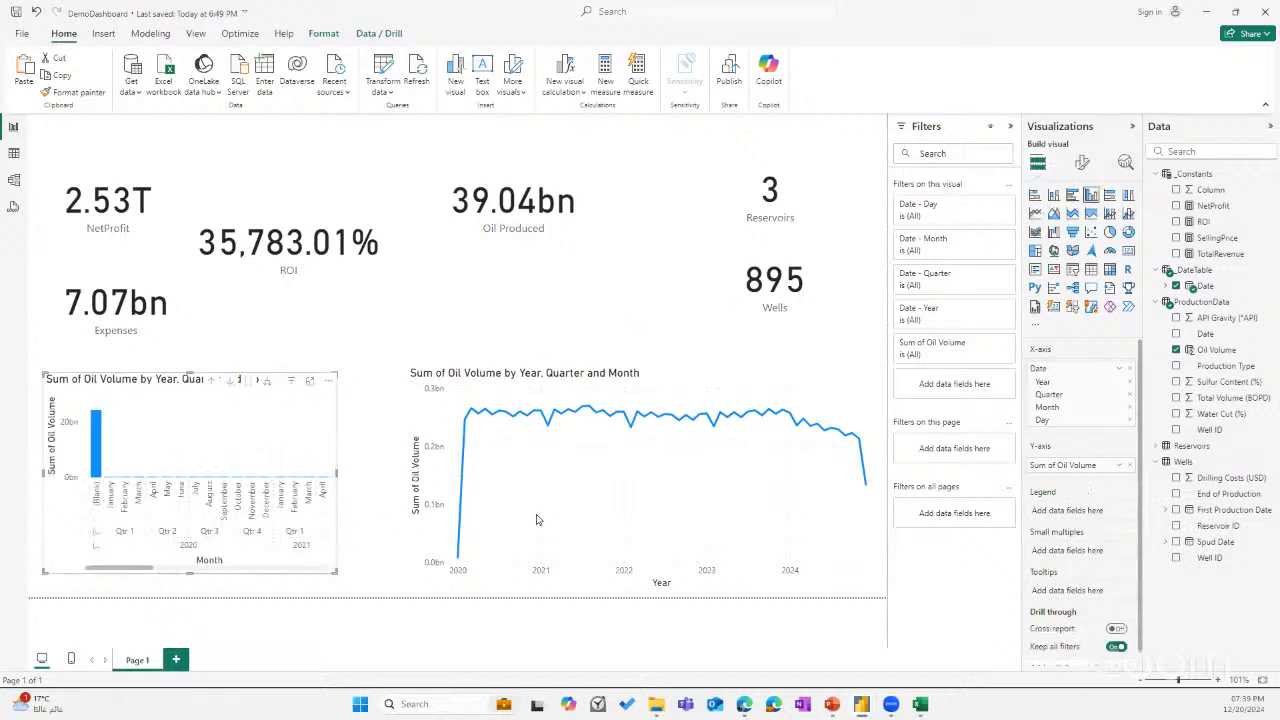
pyautogui.click(1129, 368)
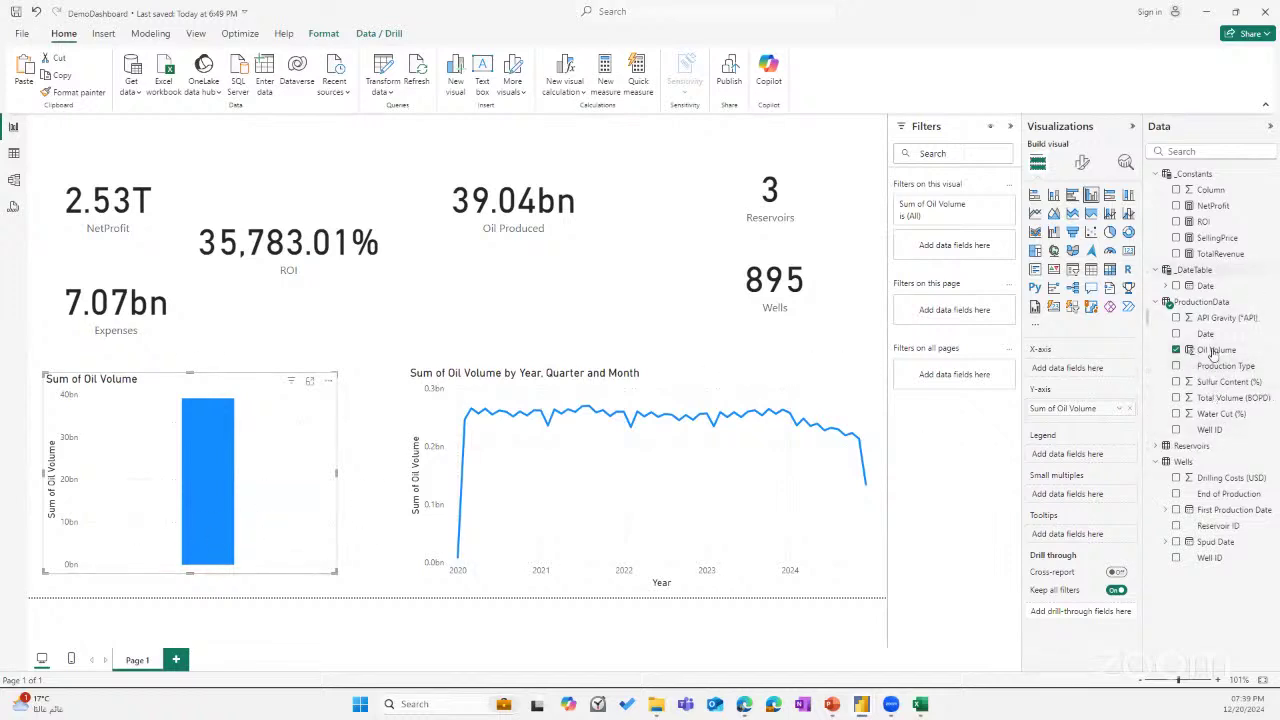
pyautogui.moveTo(1230, 369); pyautogui.dragTo(1092, 366)
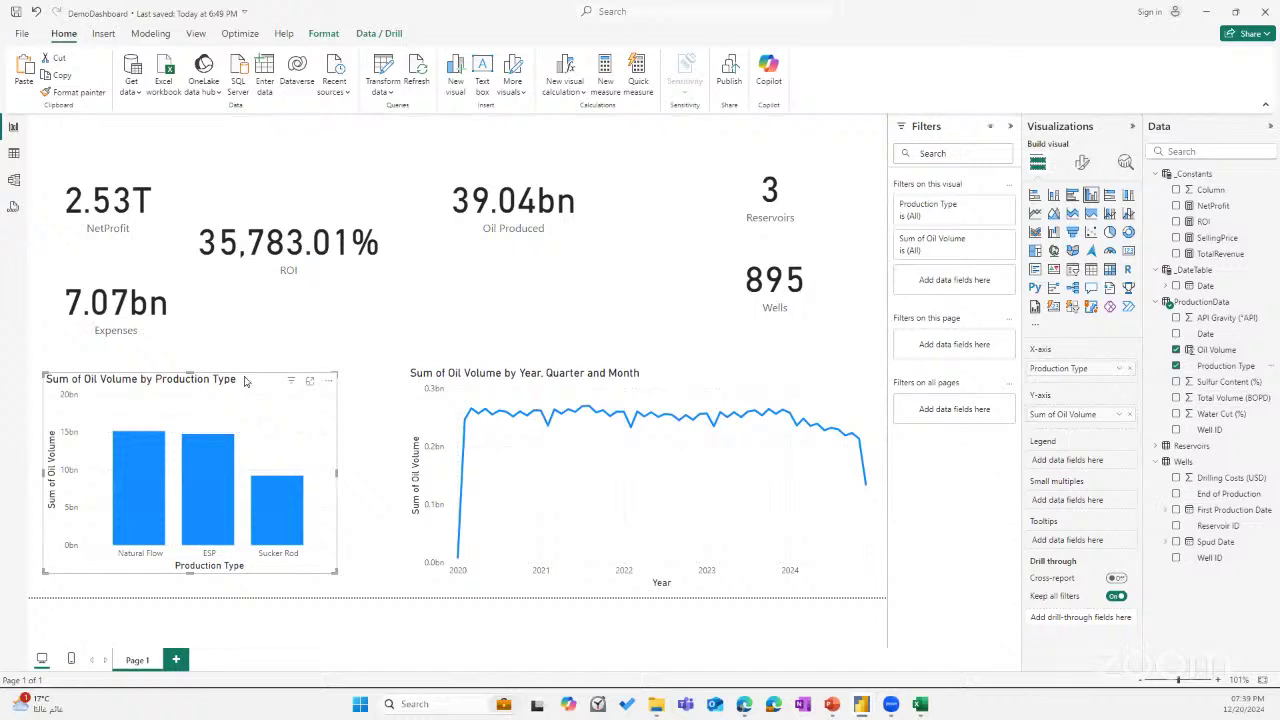
# Adjust the column chart's size and position beneath the Expenses card, and enlarge and shift the line chart closer to it.
pyautogui.moveTo(244, 381); pyautogui.dragTo(242, 375)
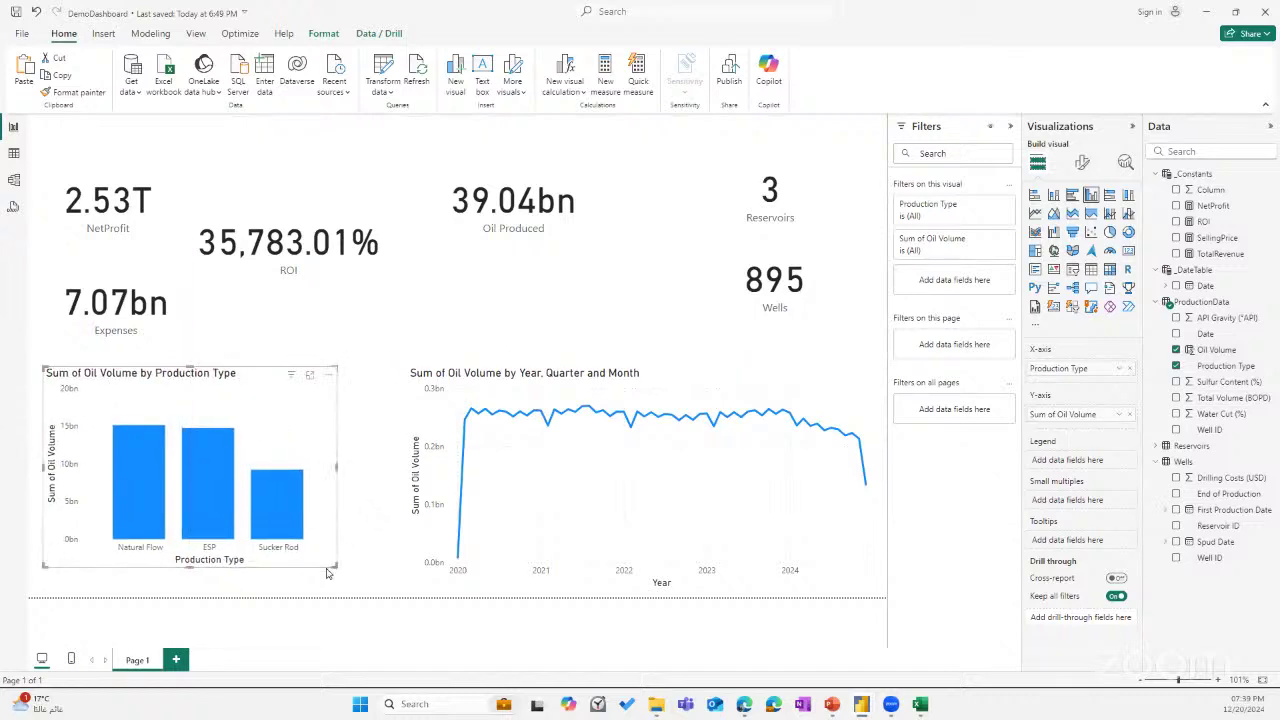
pyautogui.moveTo(336, 568); pyautogui.dragTo(350, 585)
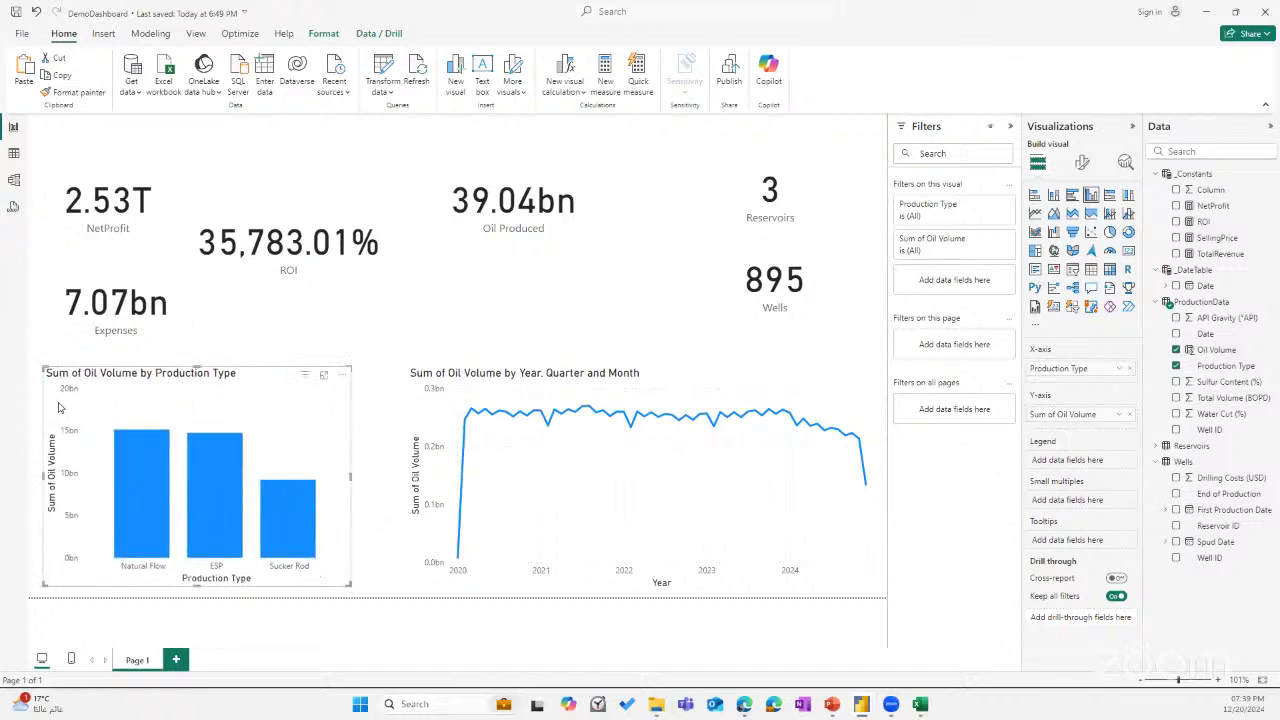
pyautogui.moveTo(43, 367)
pyautogui.mouseDown()
pyautogui.moveTo(55, 368)
pyautogui.moveTo(56, 346)
pyautogui.moveTo(64, 370)
pyautogui.moveTo(53, 367)
pyautogui.mouseUp()
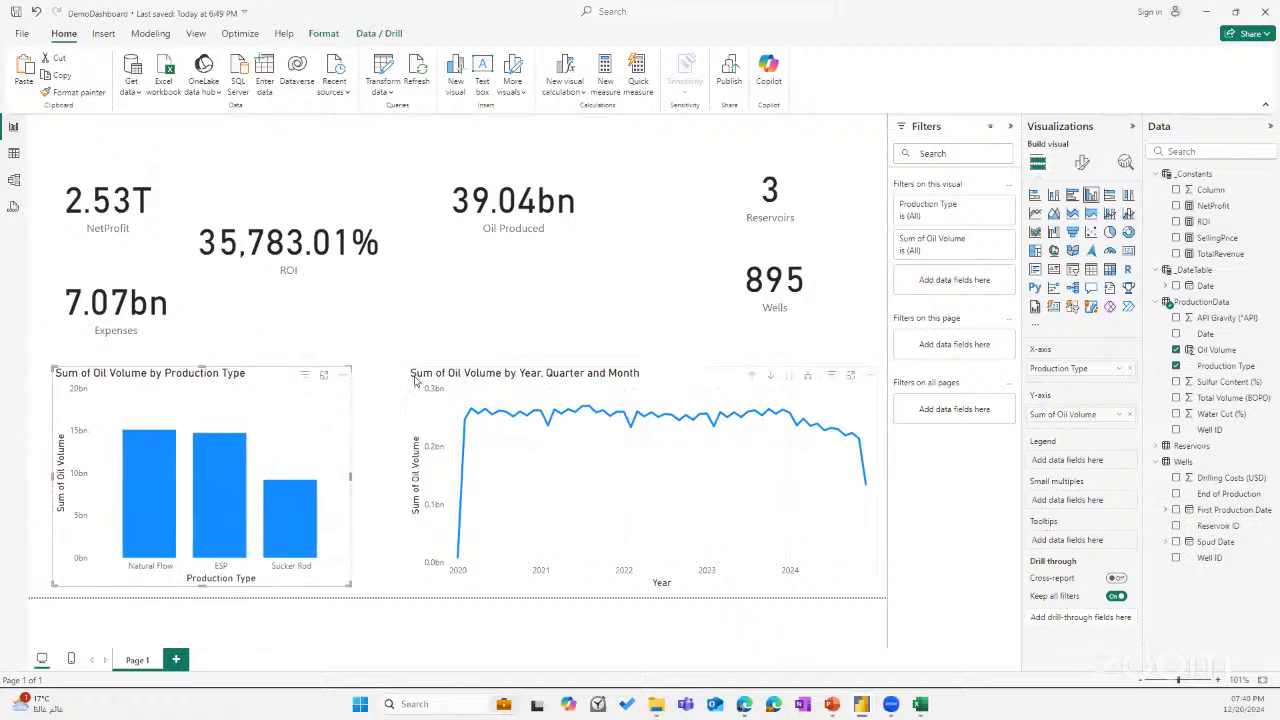
pyautogui.moveTo(570, 379)
pyautogui.mouseDown()
pyautogui.moveTo(538, 369)
pyautogui.moveTo(549, 369)
pyautogui.mouseUp()
pyautogui.click(575, 334)
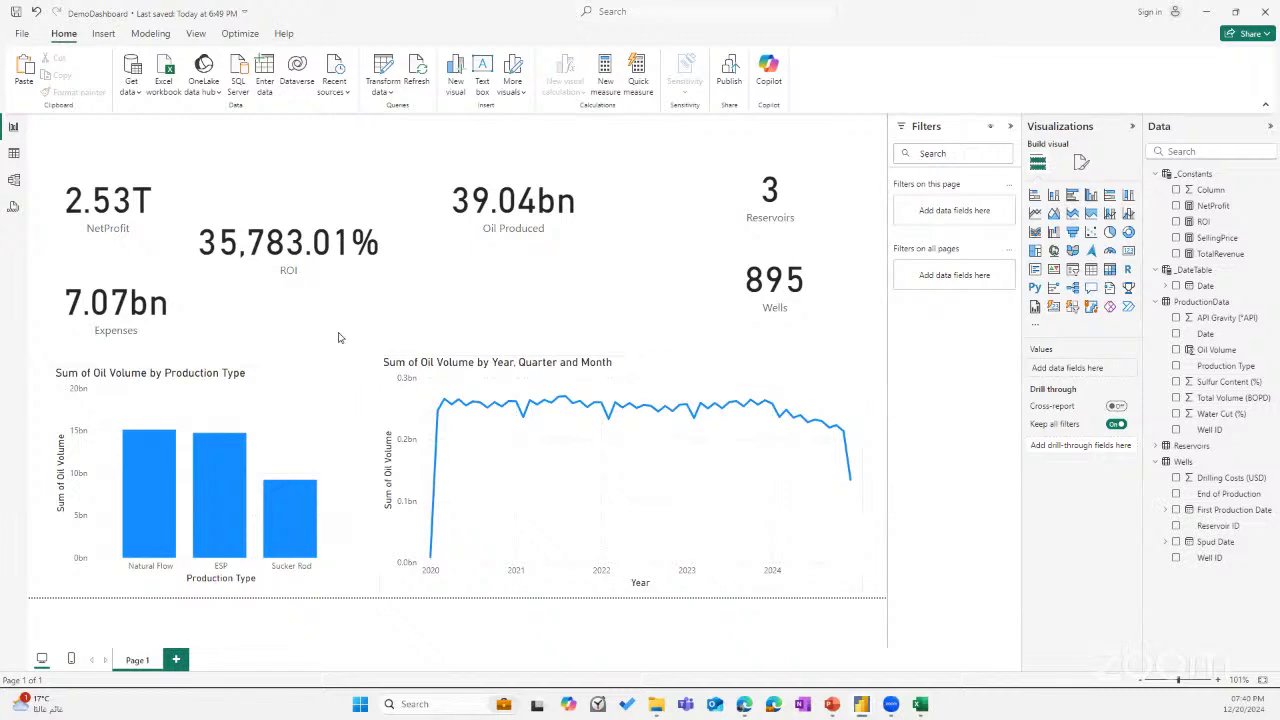
# Set the color of all columns in the Production Type chart to hex #15B392.
pyautogui.click(258, 415)
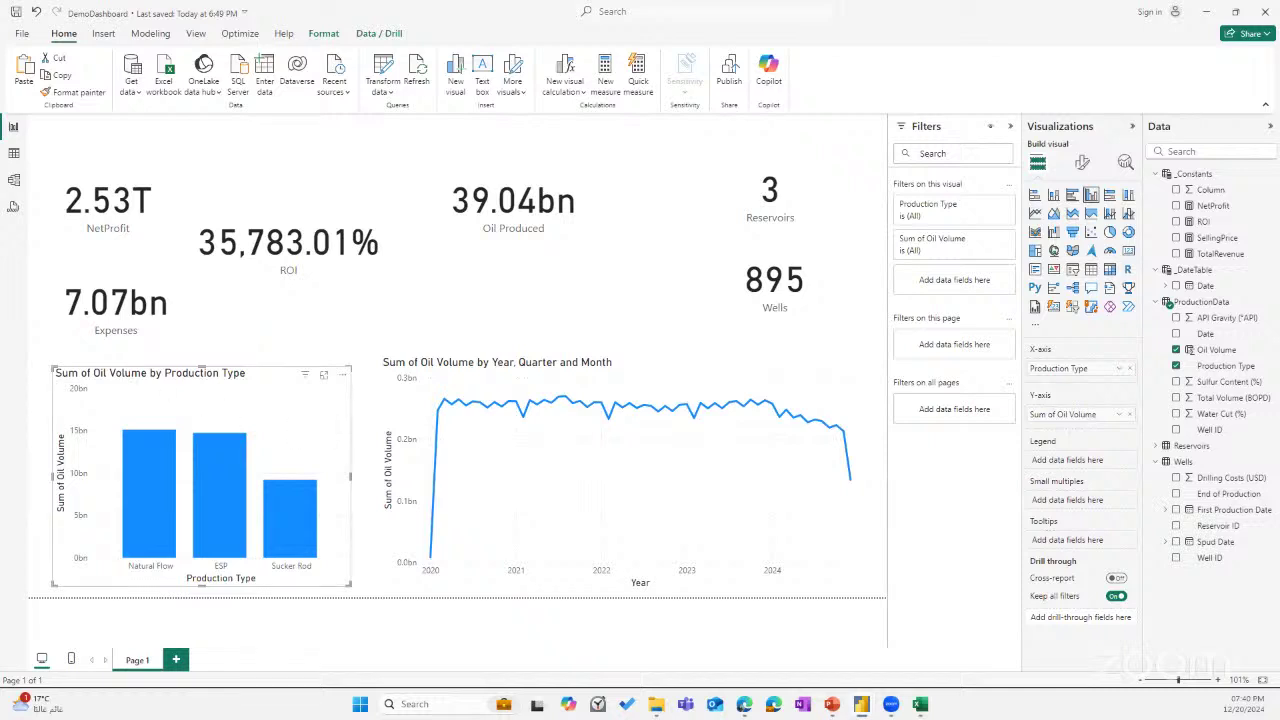
pyautogui.click(1081, 163)
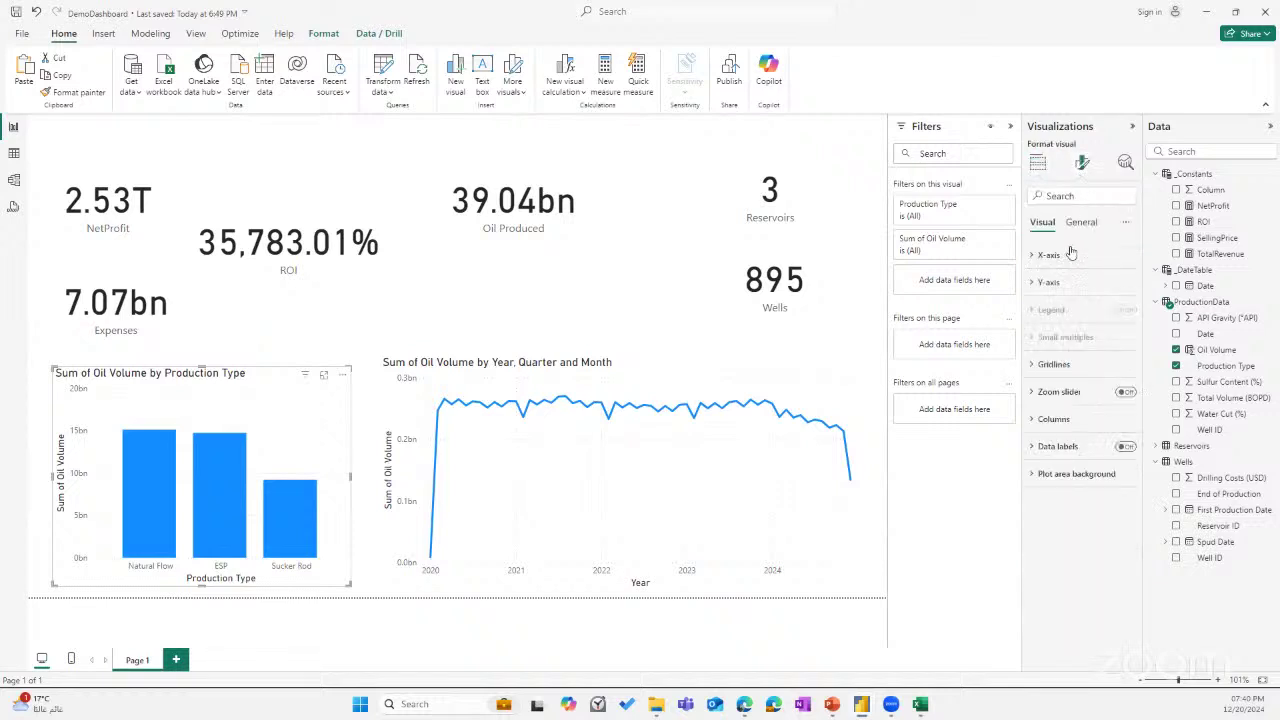
pyautogui.click(1053, 419)
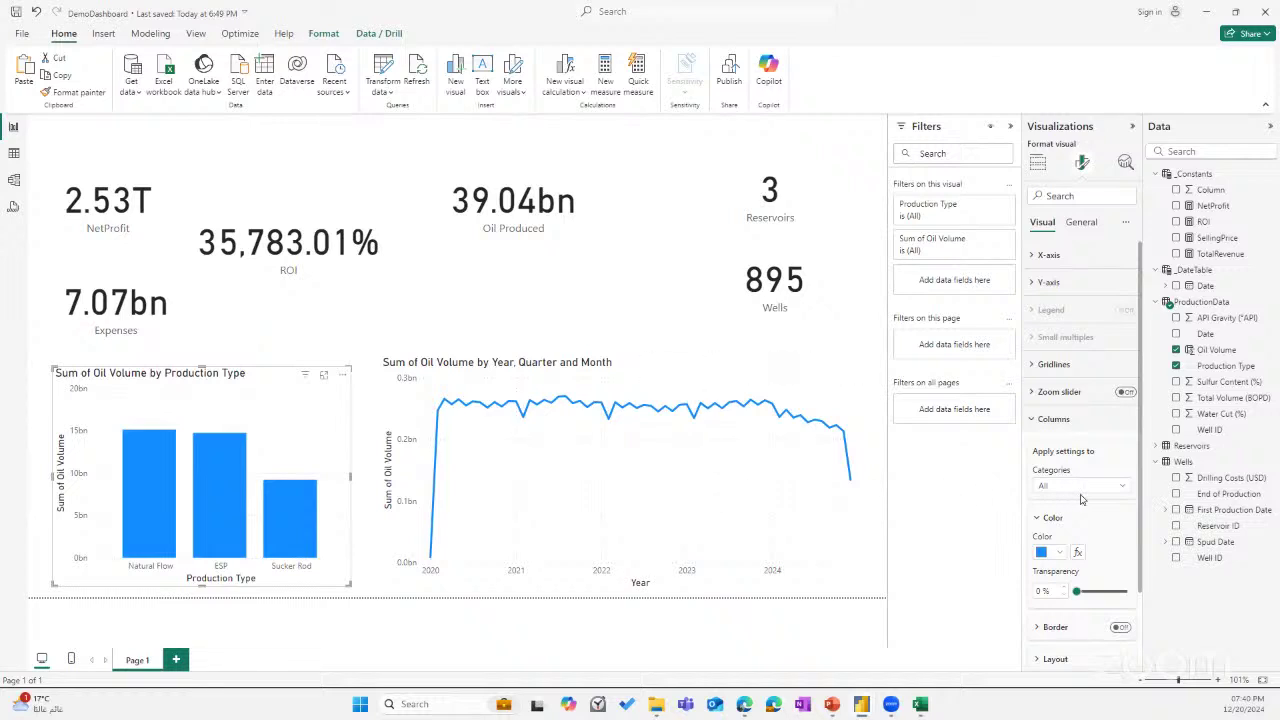
pyautogui.click(1058, 552)
pyautogui.click(1077, 522)
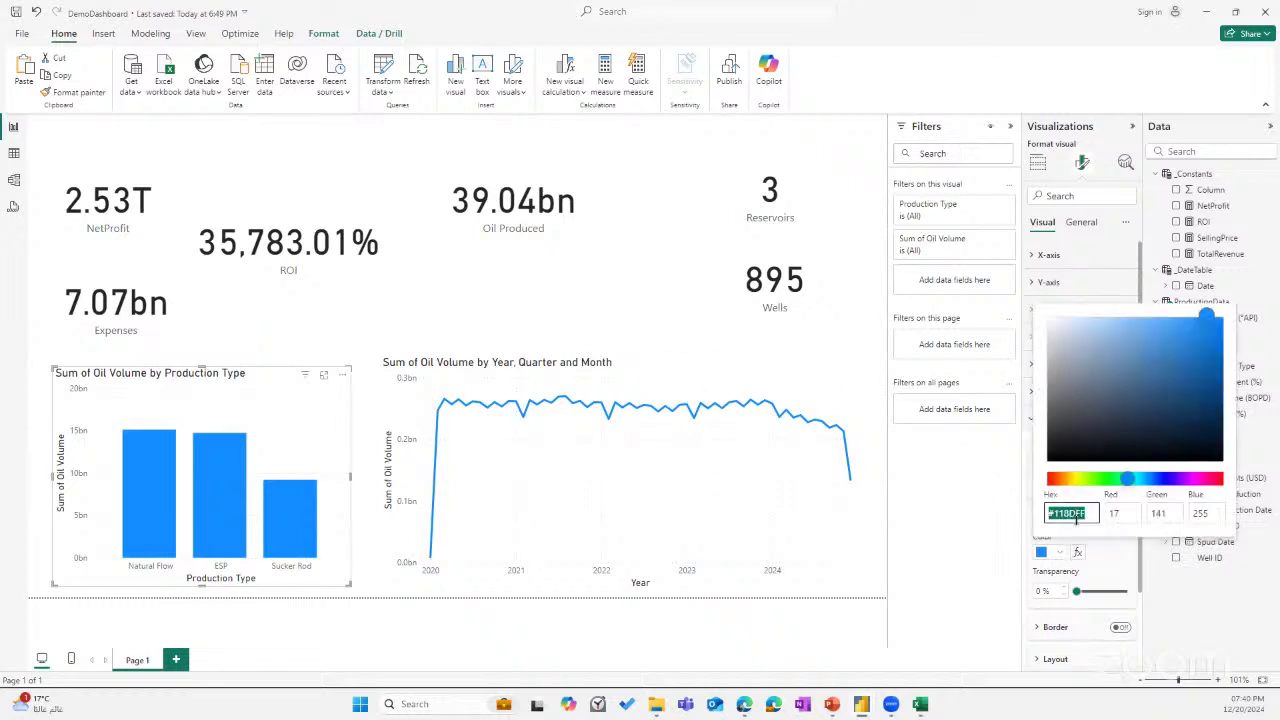
pyautogui.hotkey('ctrl', 'v')
pyautogui.press('Return')
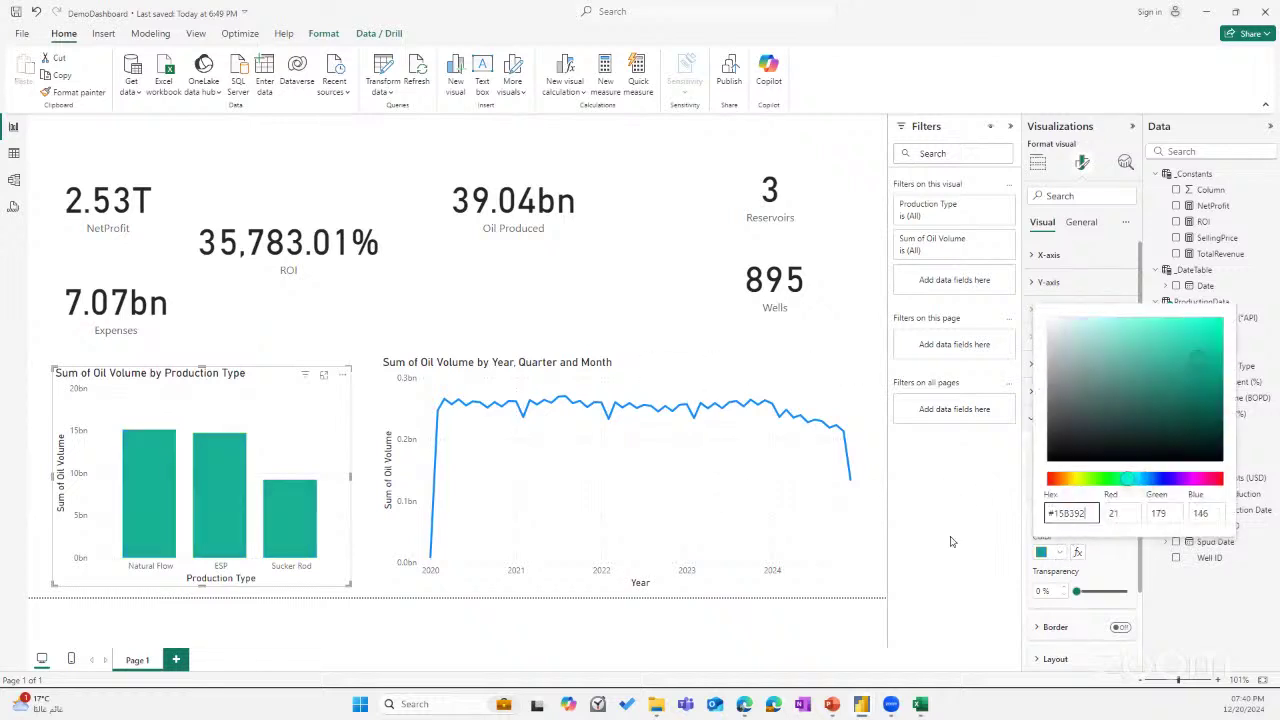
# Turn on data labels for the columns in the Production Type chart.
pyautogui.click(1104, 558)
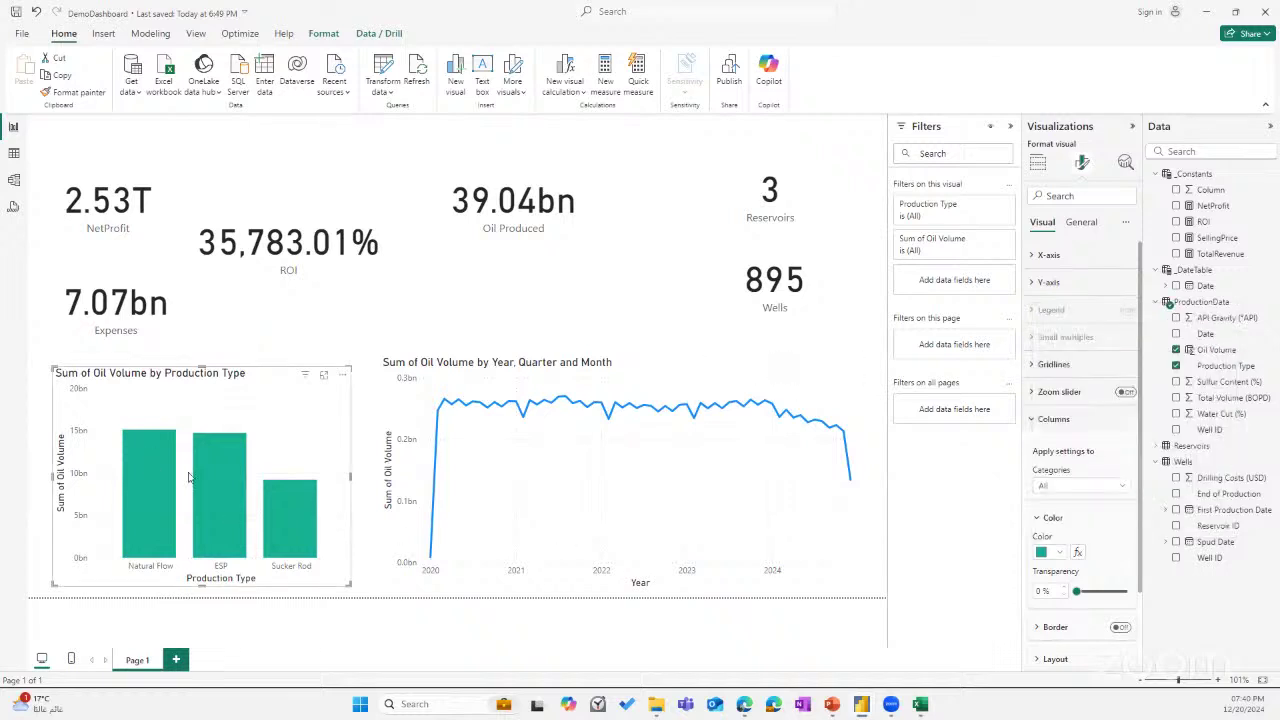
pyautogui.scroll(-2, 1100, 574)
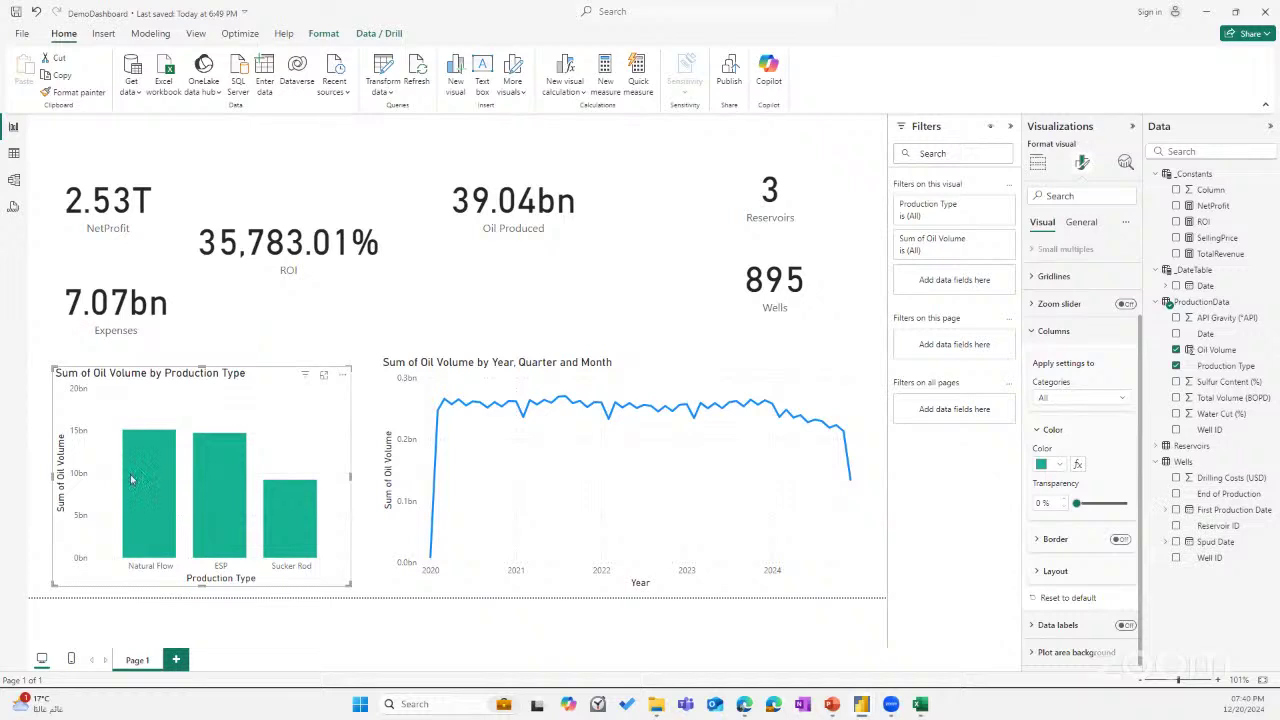
pyautogui.click(1056, 625)
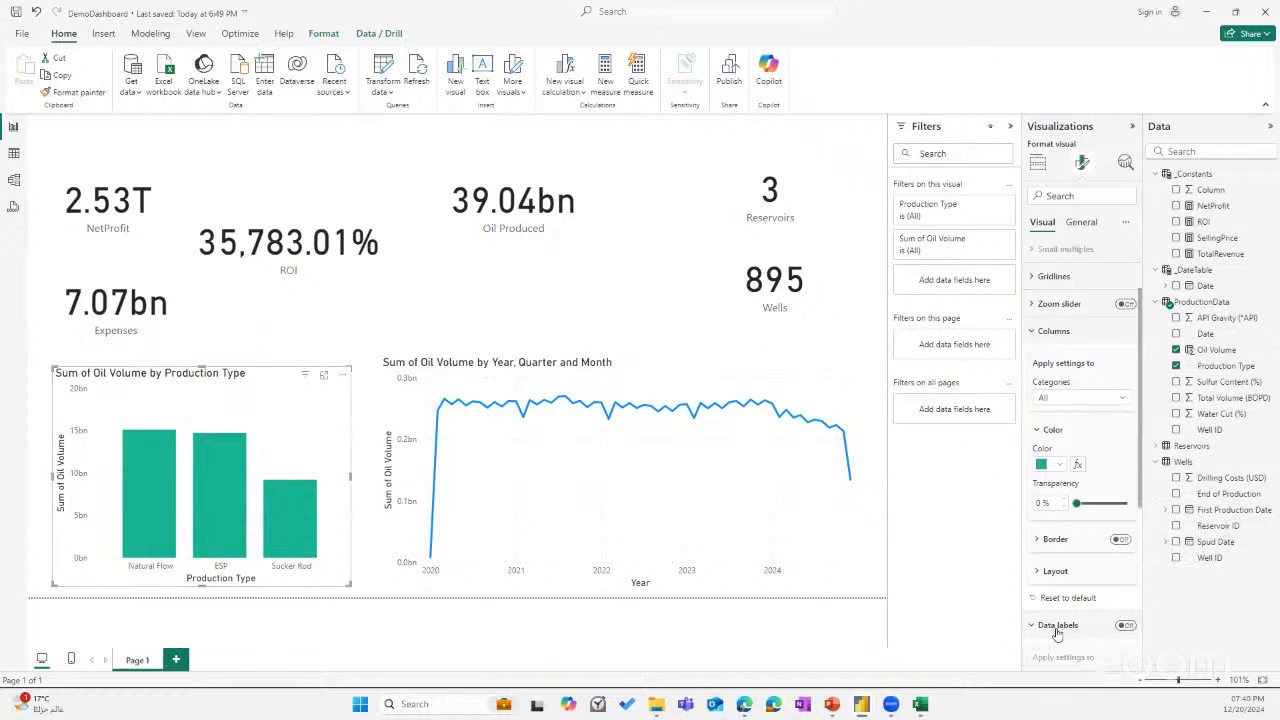
pyautogui.click(1122, 544)
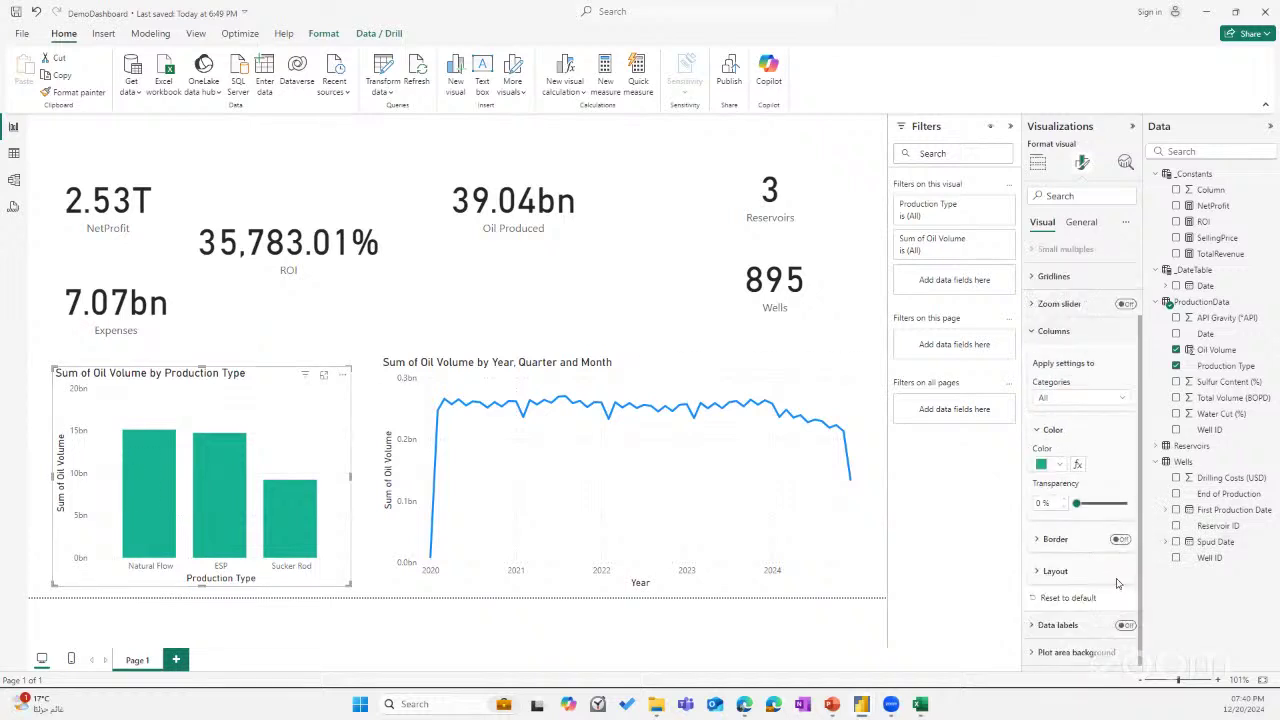
pyautogui.click(1124, 625)
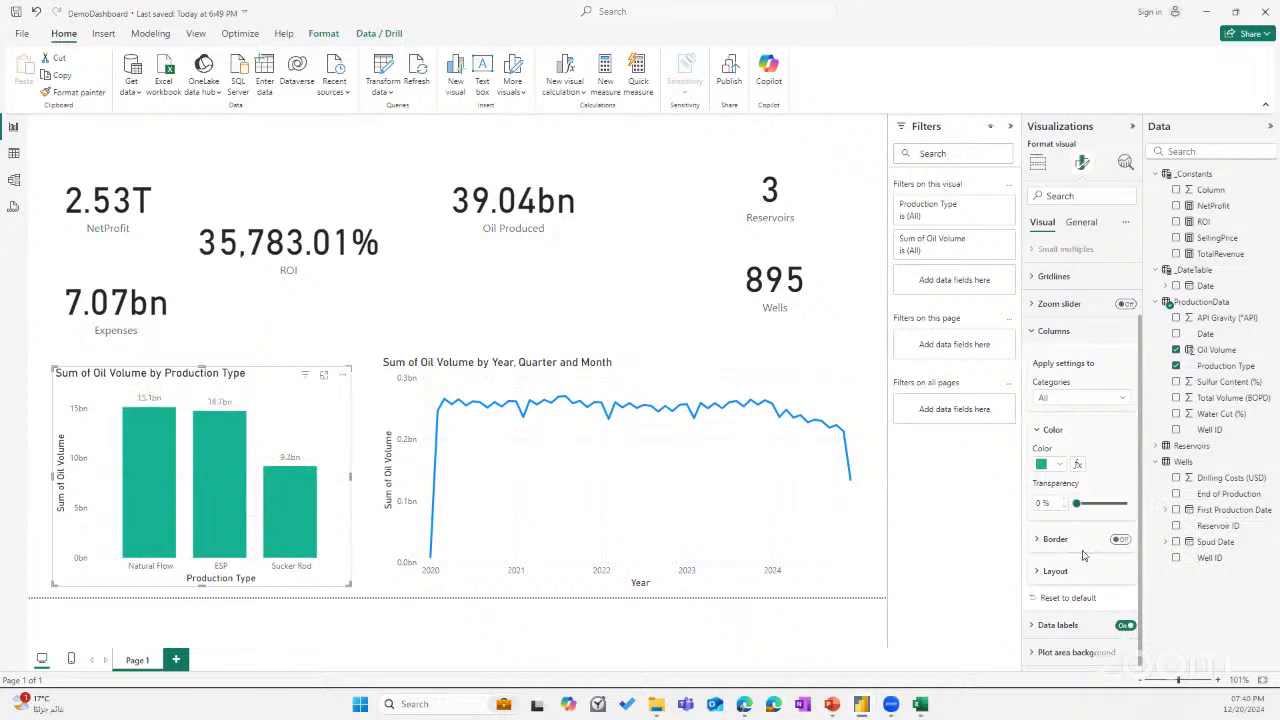
# Widen the formatting area and set the font of the column chart's data label values to DIN.
pyautogui.click(1060, 625)
pyautogui.scroll(-5, 1090, 550)
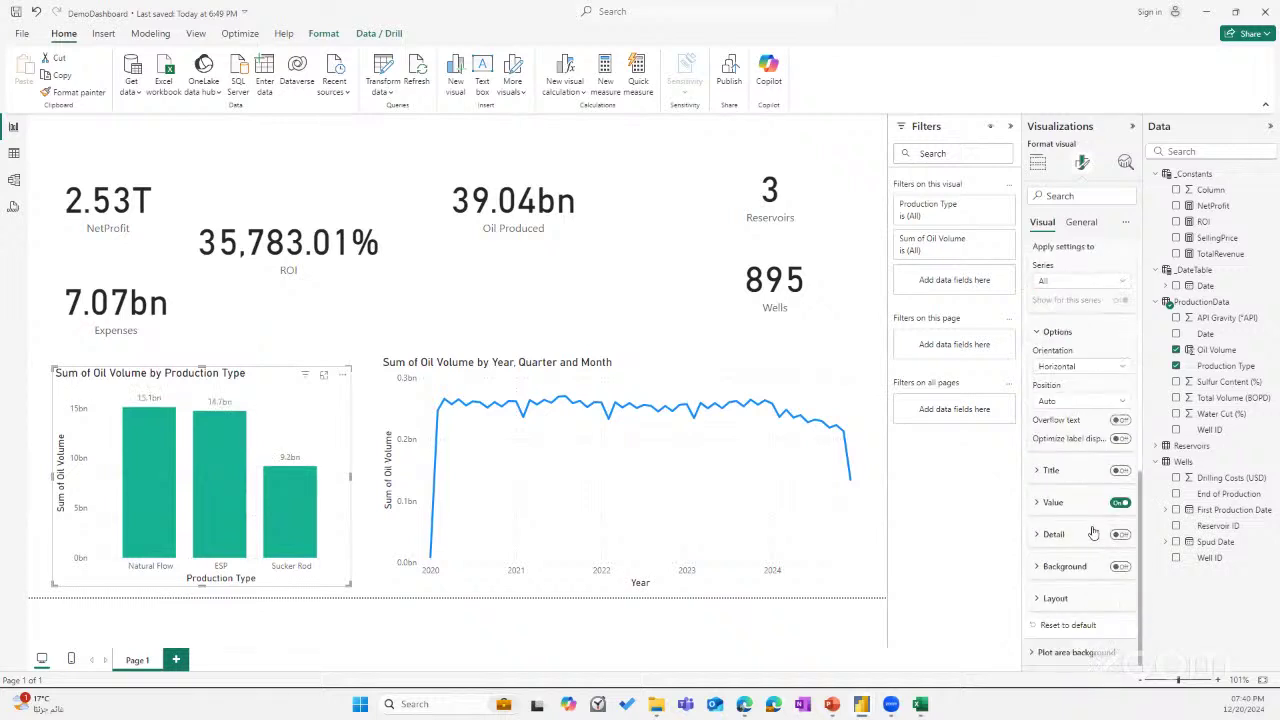
pyautogui.scroll(4, 1075, 470)
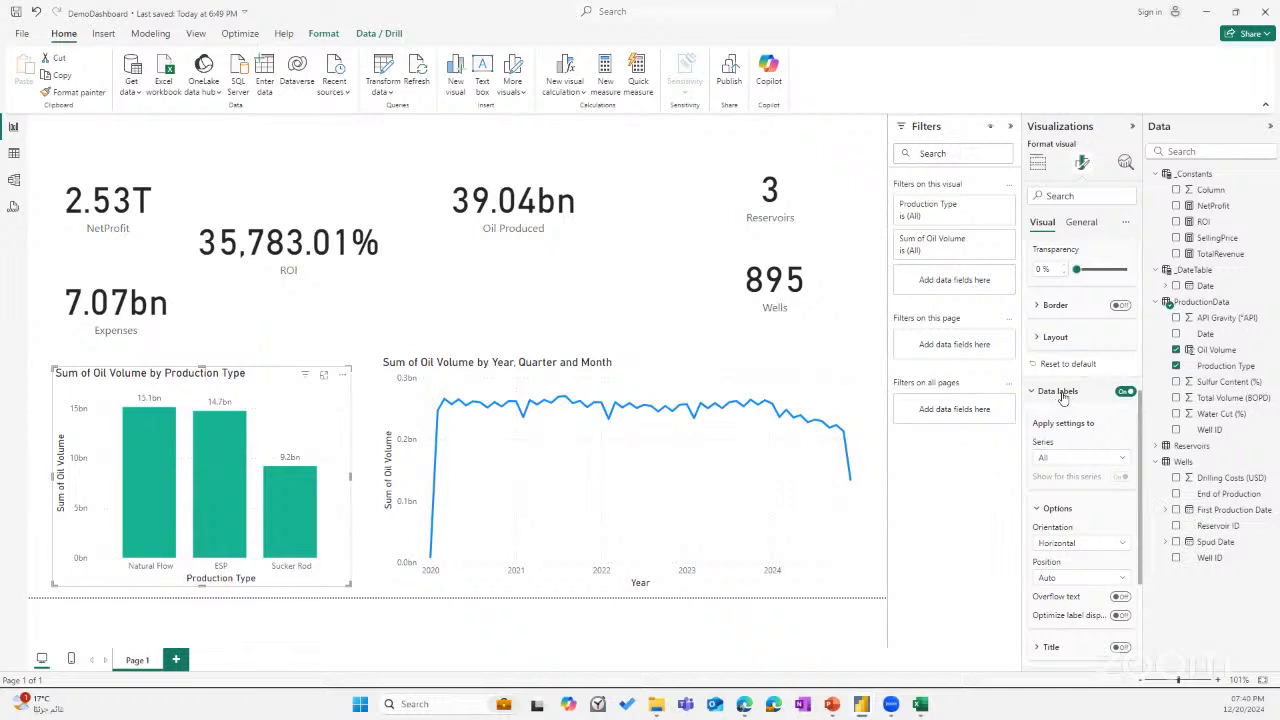
pyautogui.scroll(-3, 1050, 410)
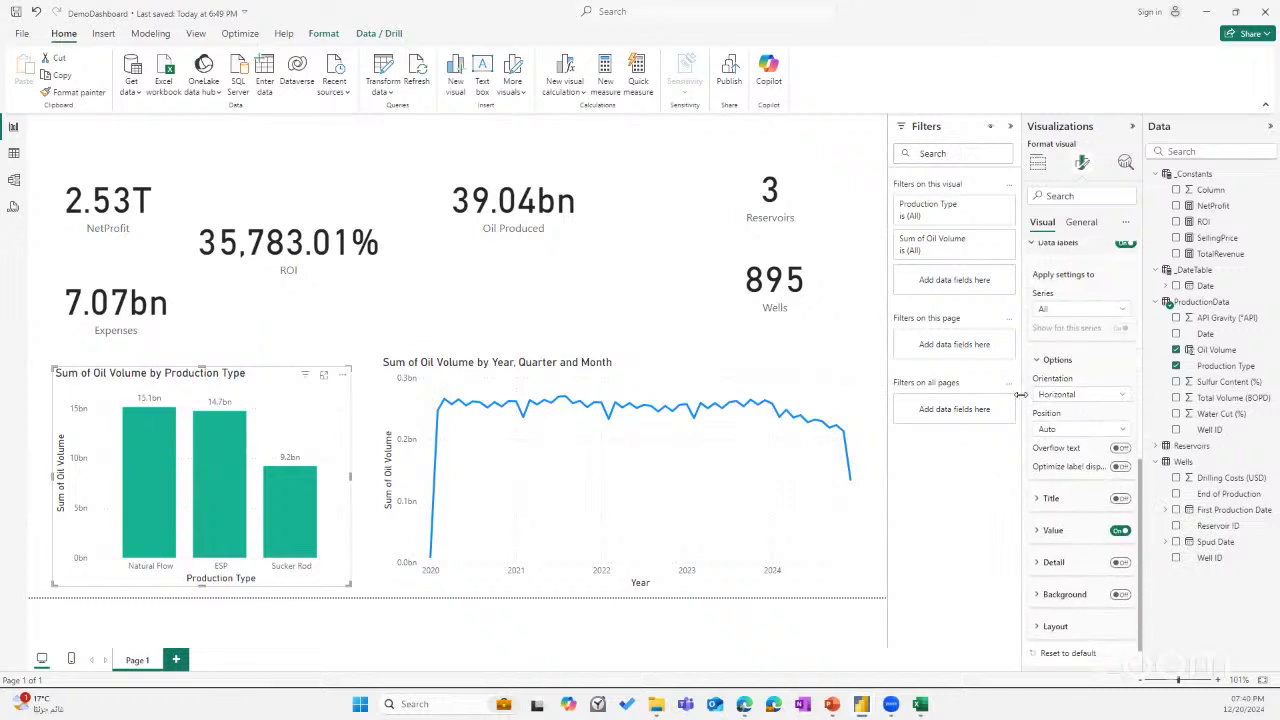
pyautogui.moveTo(1020, 395); pyautogui.dragTo(968, 395)
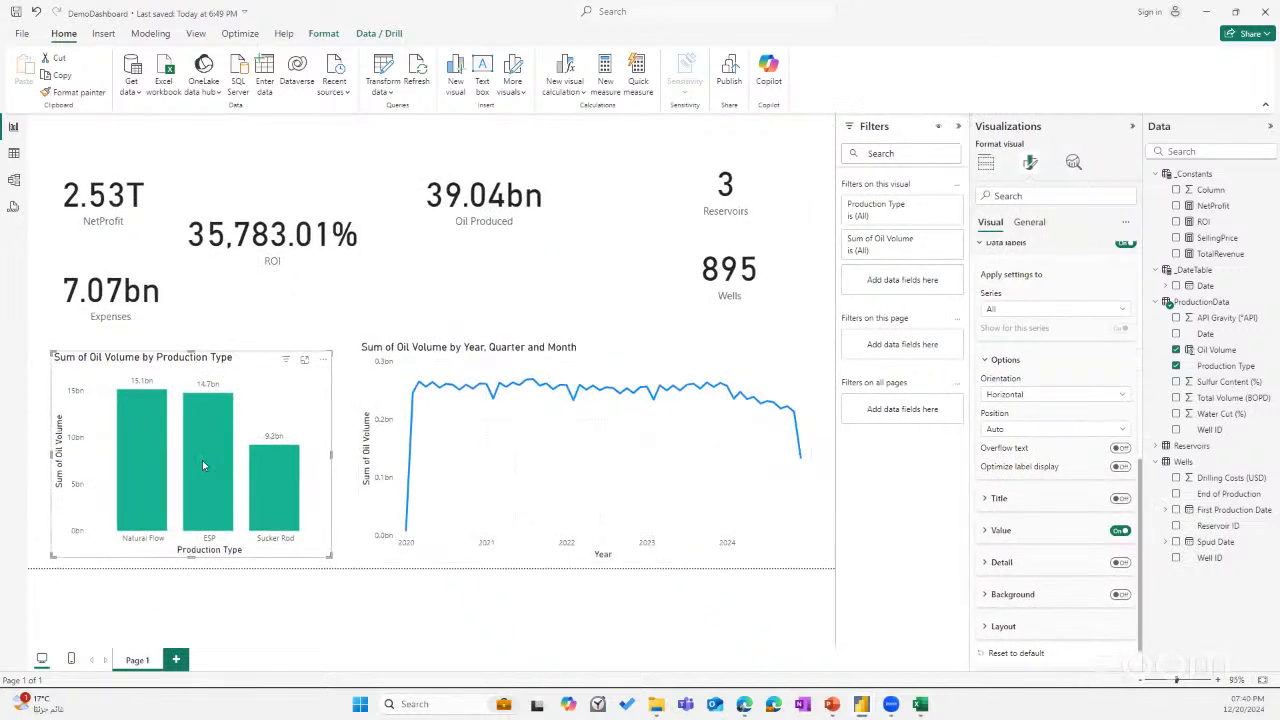
pyautogui.scroll(-1, 1078, 498)
pyautogui.scroll(2, 1030, 430)
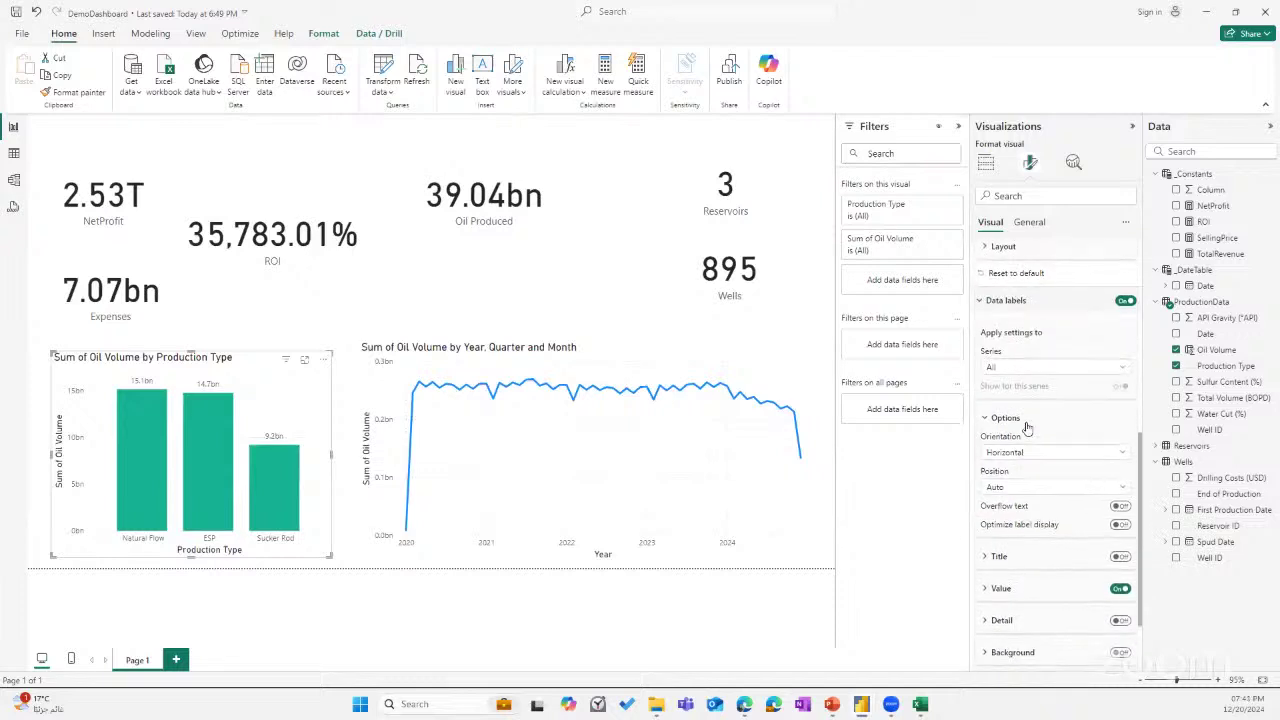
pyautogui.scroll(3, 1024, 425)
pyautogui.scroll(-2, 1030, 432)
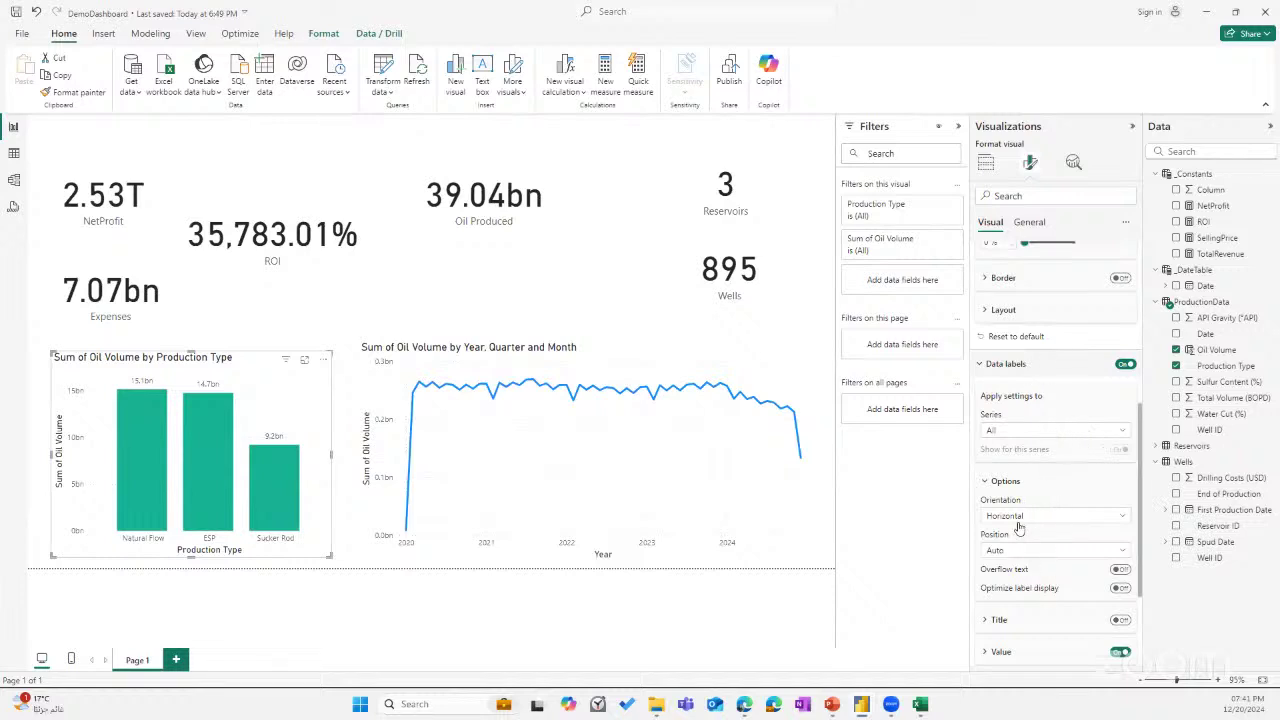
pyautogui.scroll(-1, 1032, 478)
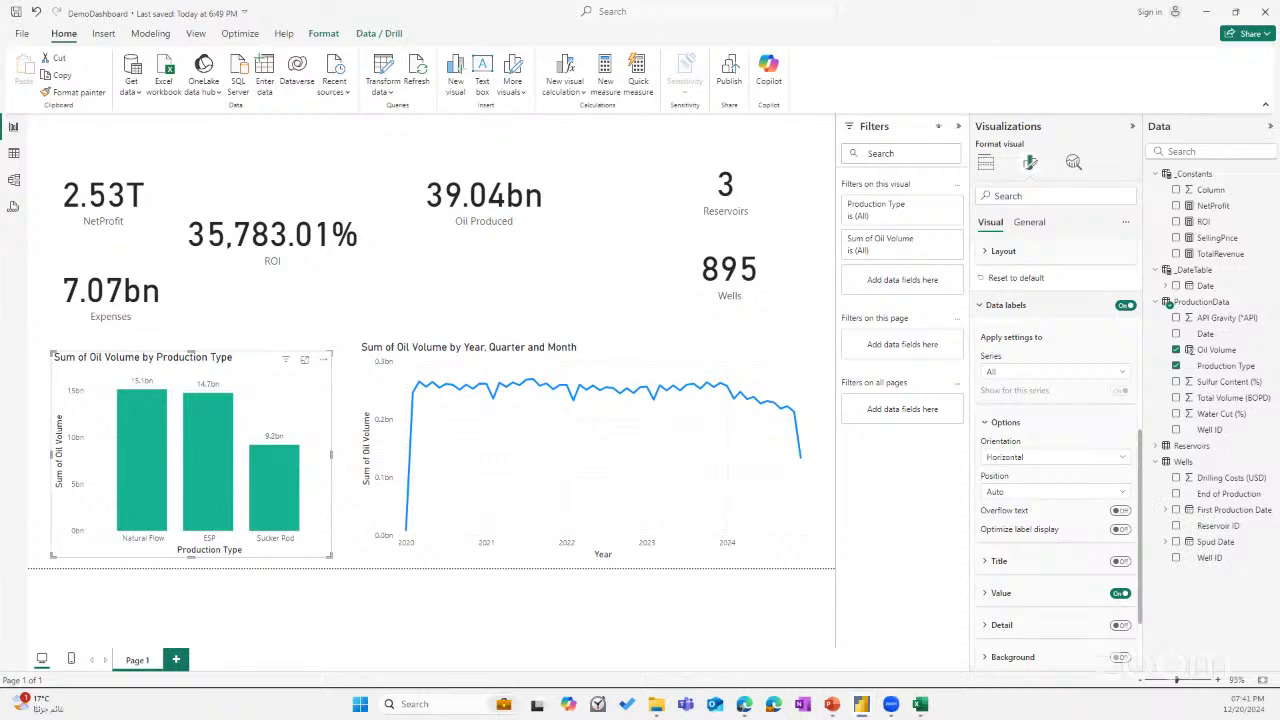
pyautogui.scroll(-3, 1020, 558)
pyautogui.click(1018, 540)
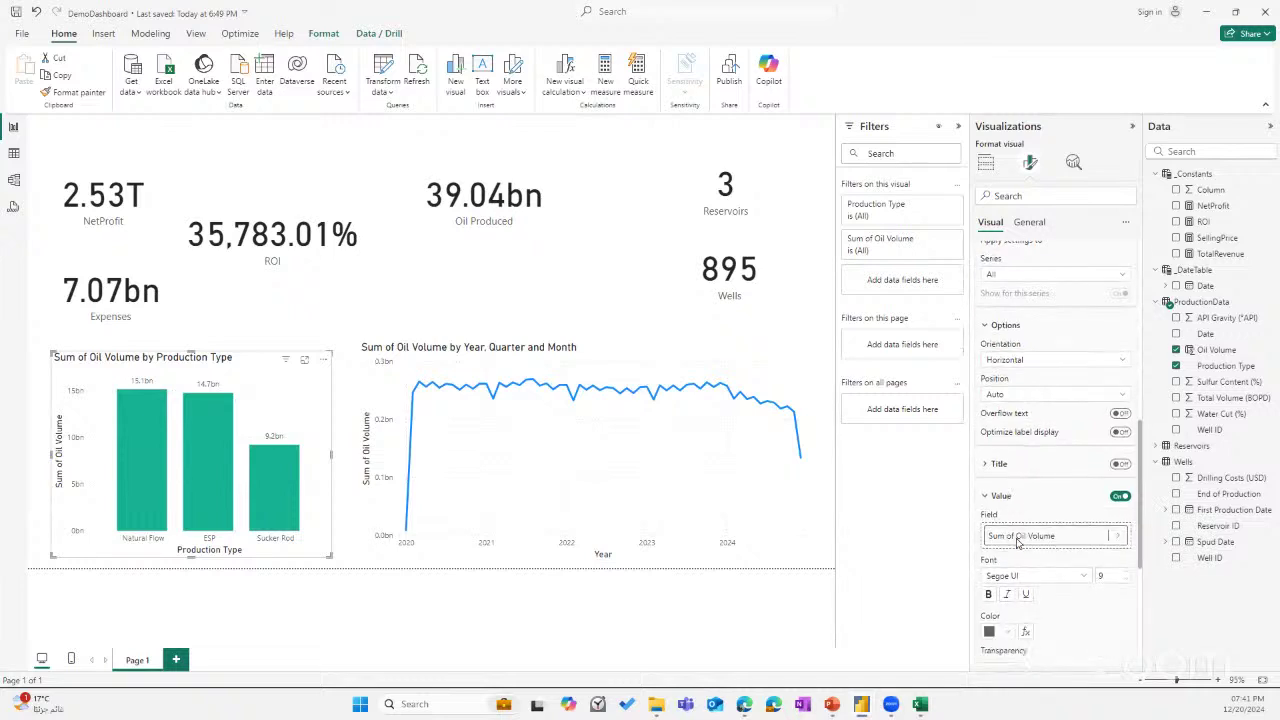
pyautogui.scroll(-1, 1018, 540)
pyautogui.click(1070, 490)
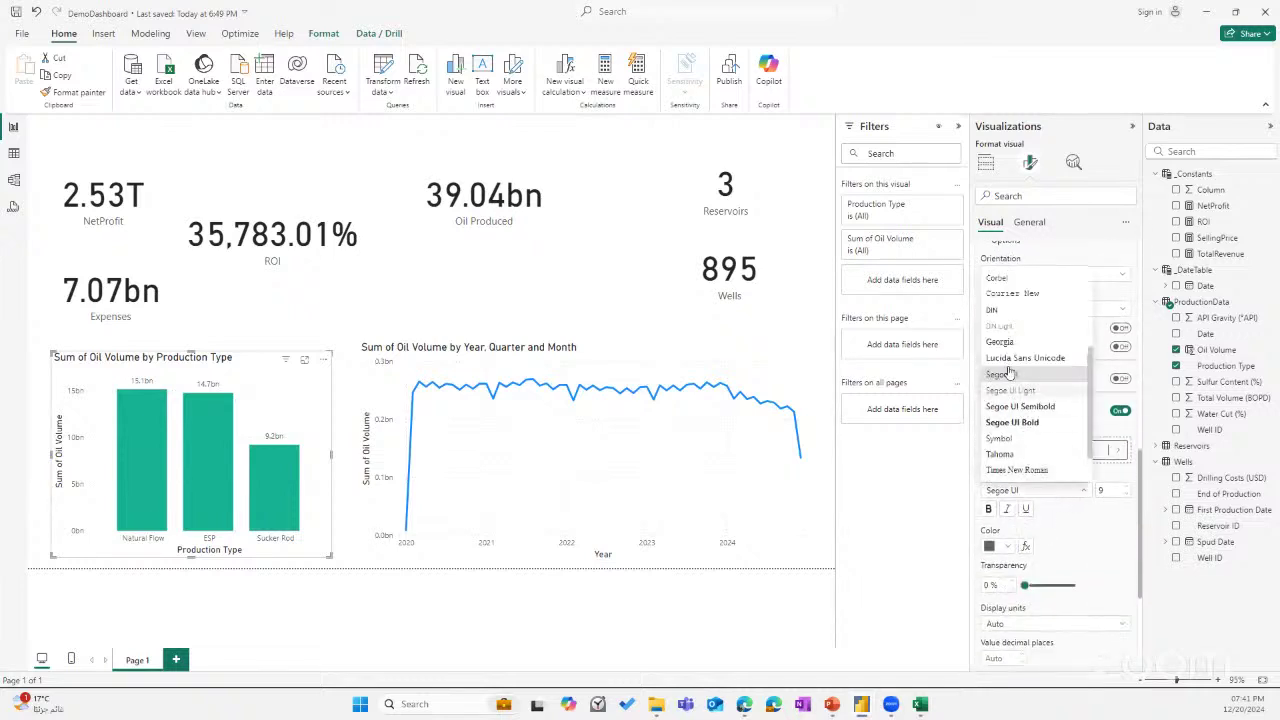
pyautogui.click(998, 310)
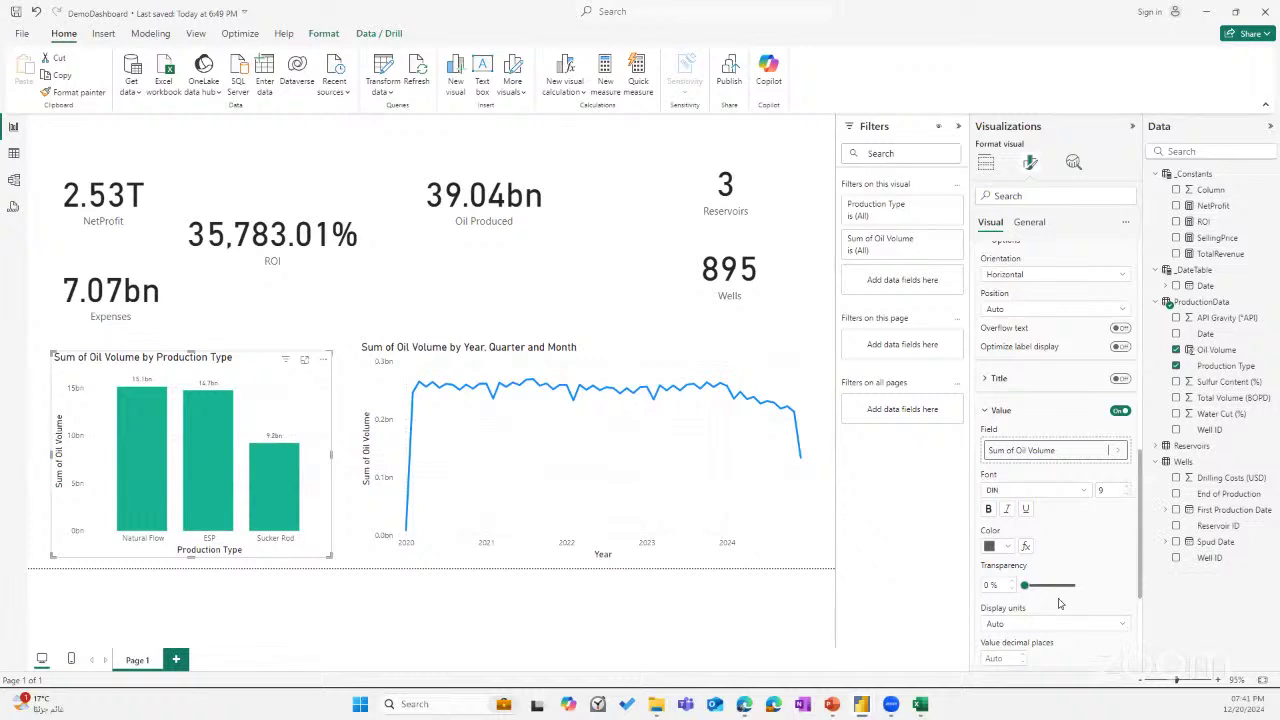
# Enable a background for the column chart's data labels, coloured white (#FFFFFF) with 30% transparency.
pyautogui.scroll(-4, 1060, 603)
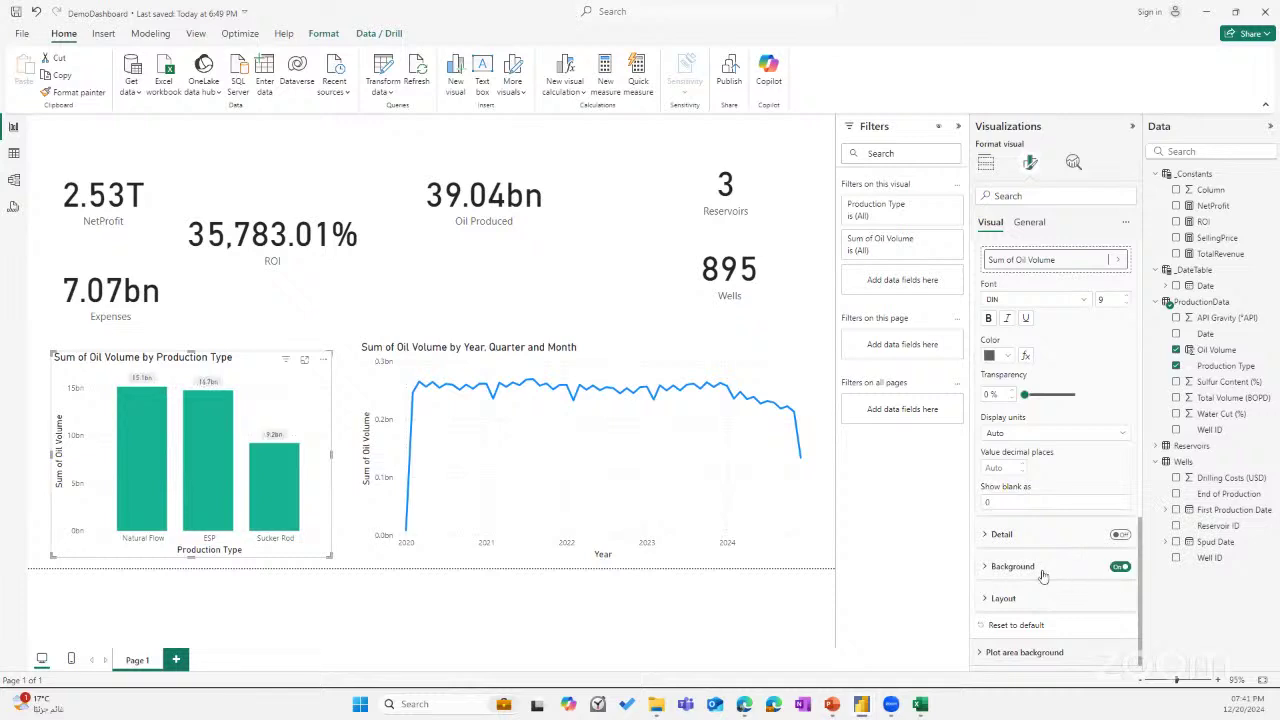
pyautogui.click(1012, 566)
pyautogui.scroll(-2, 1040, 590)
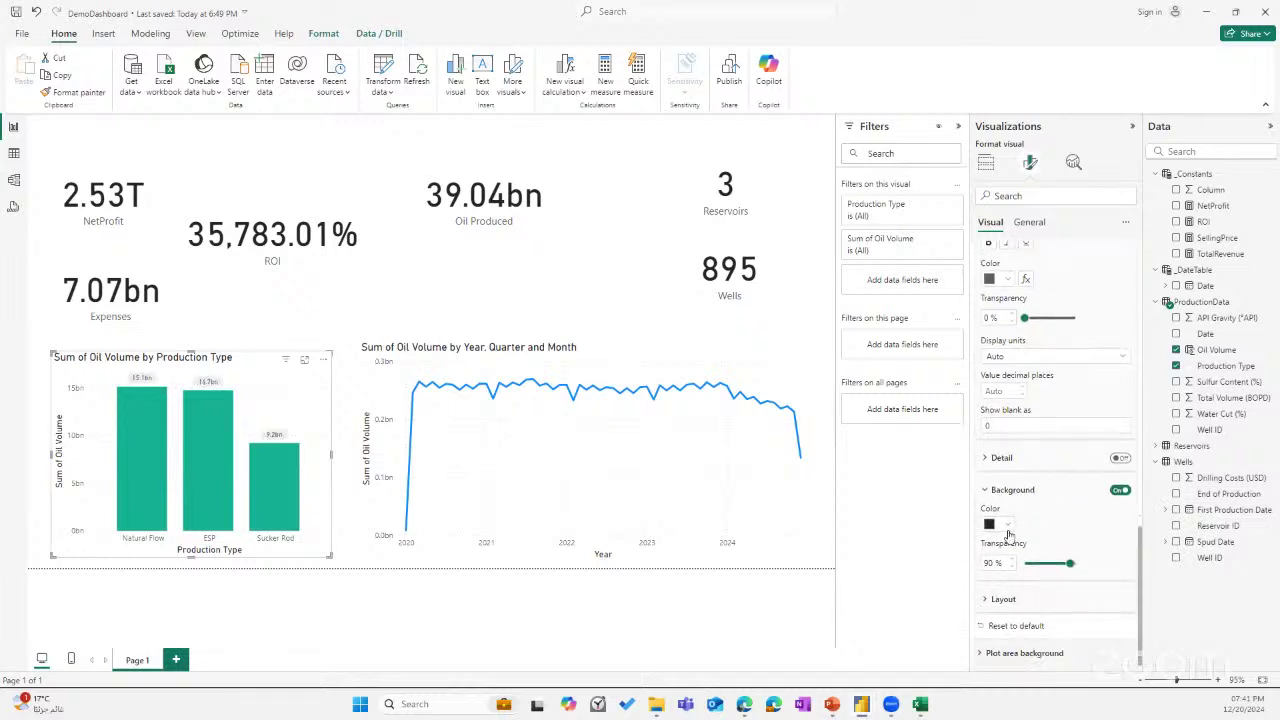
pyautogui.click(1006, 526)
pyautogui.click(1025, 493)
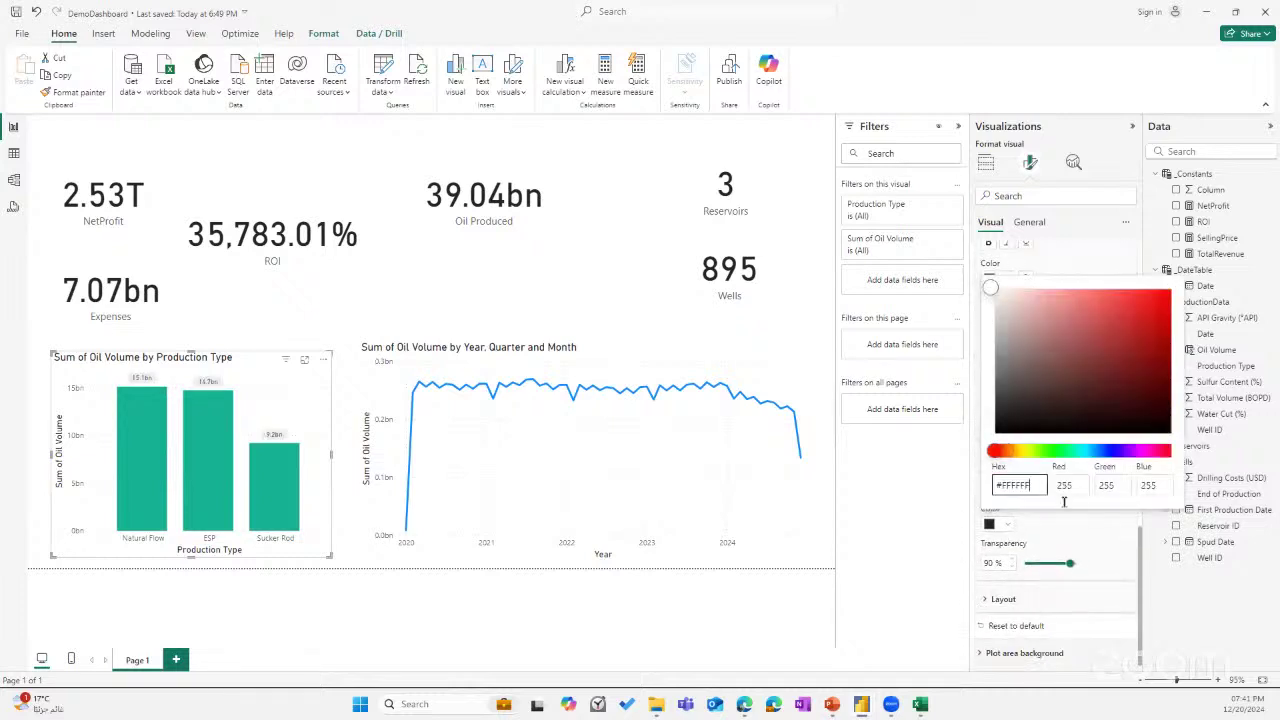
pyautogui.click(1087, 532)
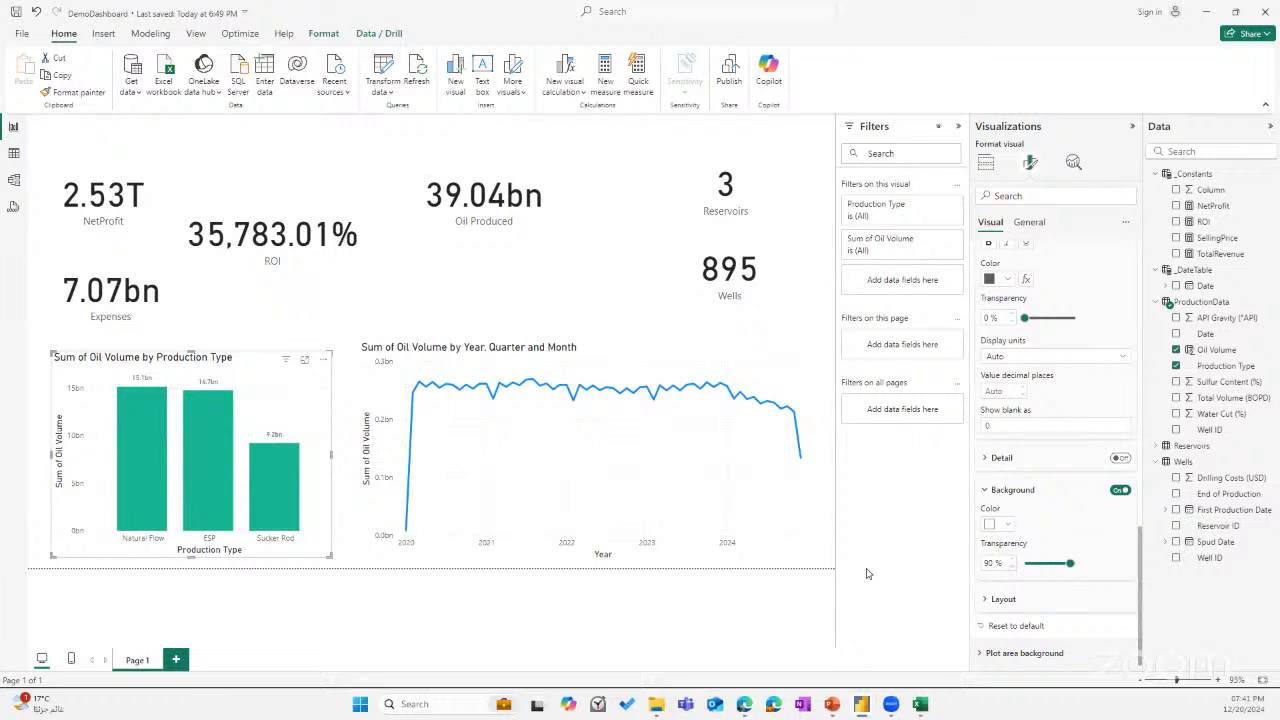
pyautogui.doubleClick(997, 563)
pyautogui.write('30')
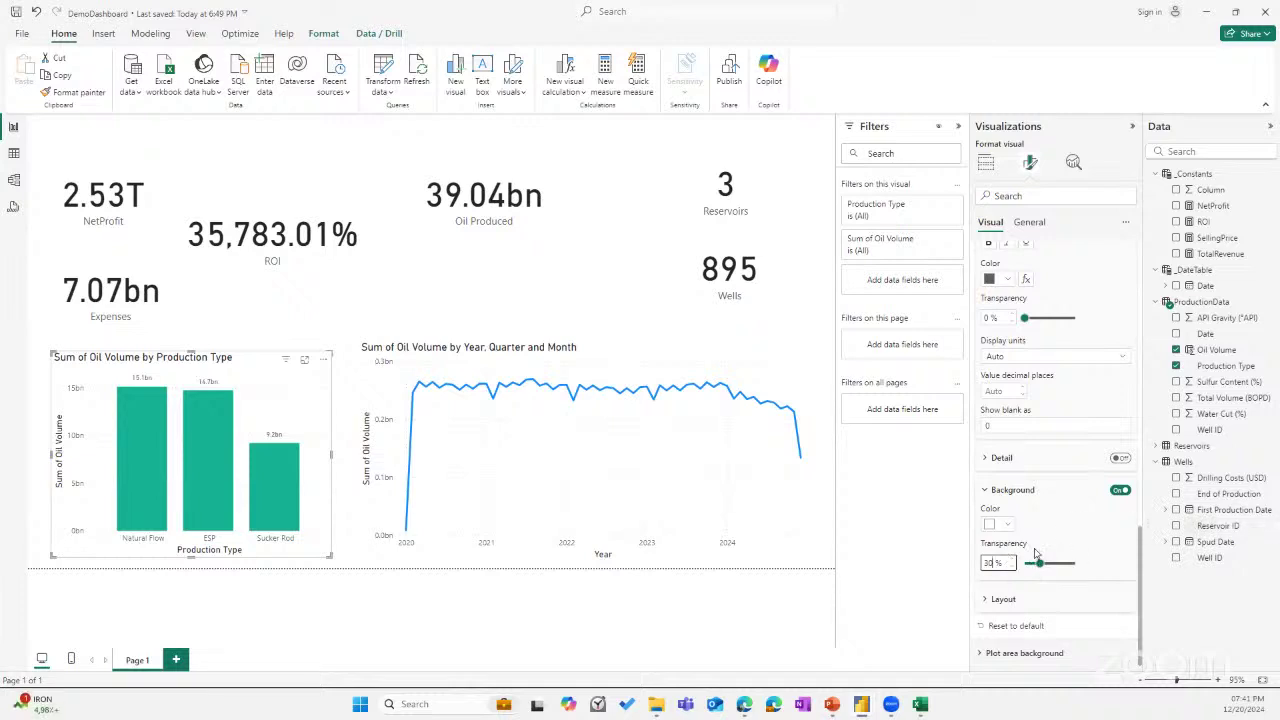
# Set the text color of the column chart's data label values to black.
pyautogui.scroll(3, 1050, 550)
pyautogui.click(1009, 567)
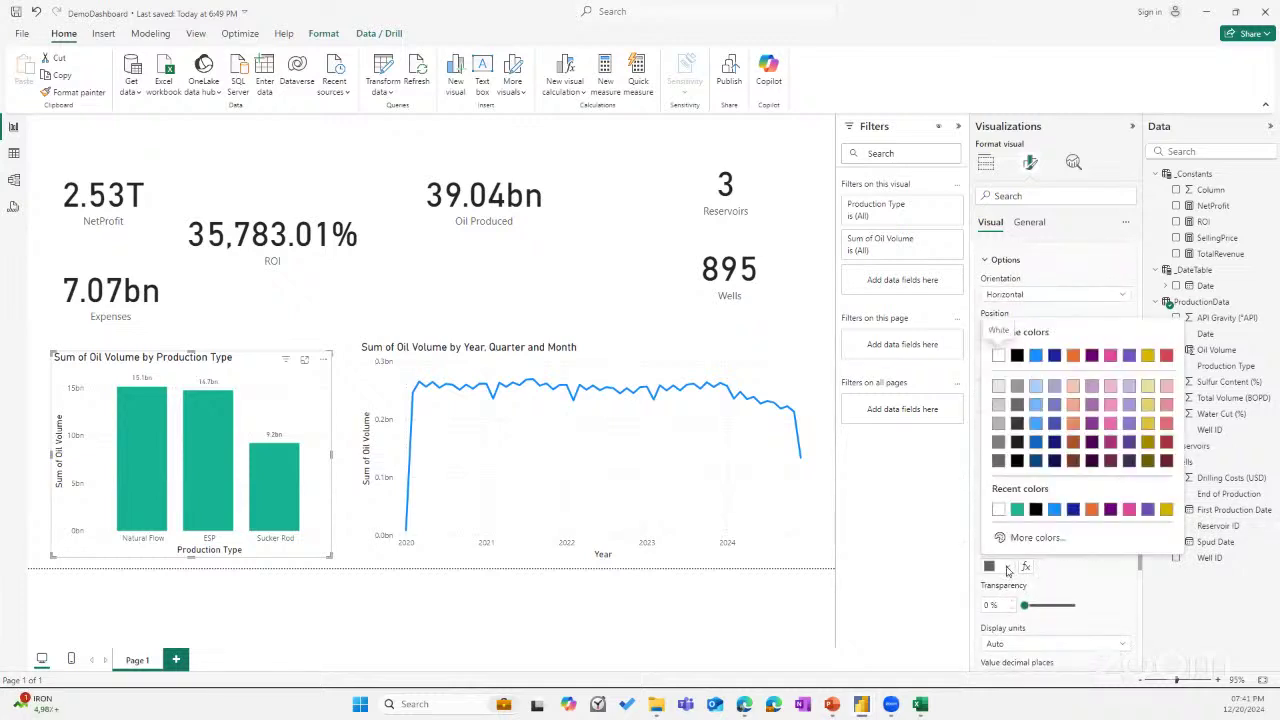
pyautogui.click(1017, 356)
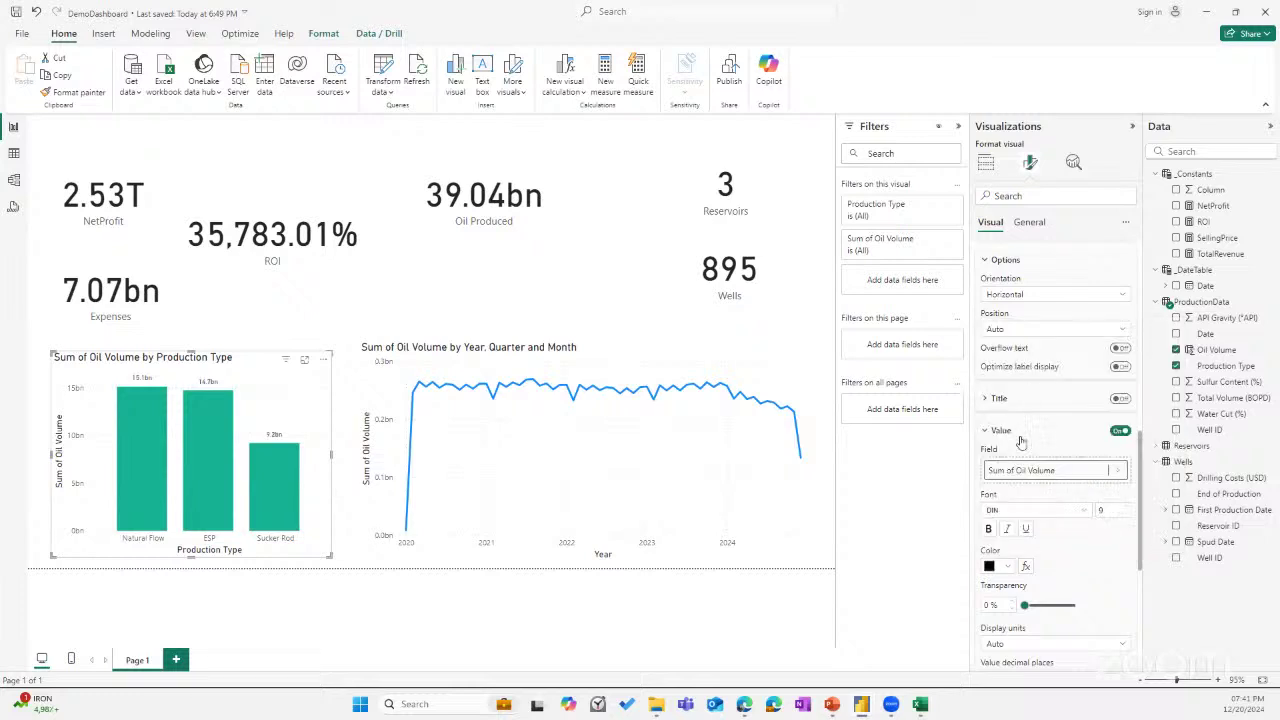
# Try Millions as the display units of the column chart's data labels, and settle on Billions.
pyautogui.scroll(-4, 1062, 549)
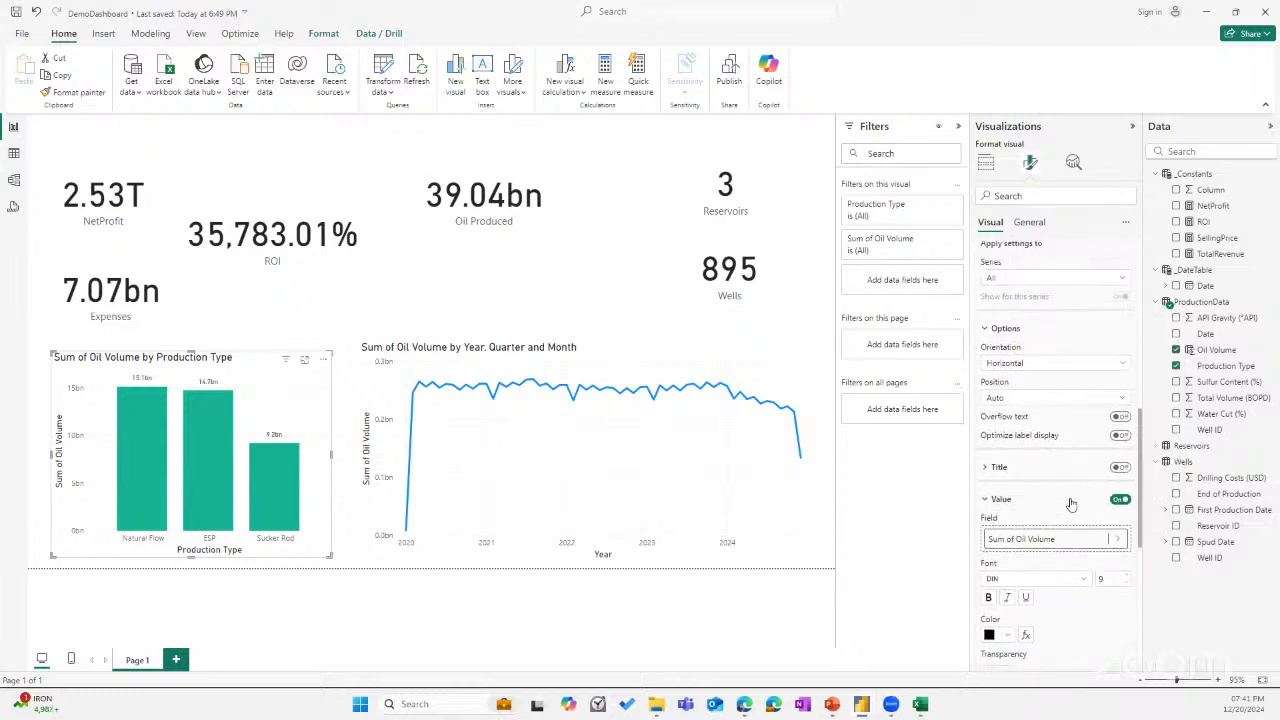
pyautogui.scroll(-1, 1070, 540)
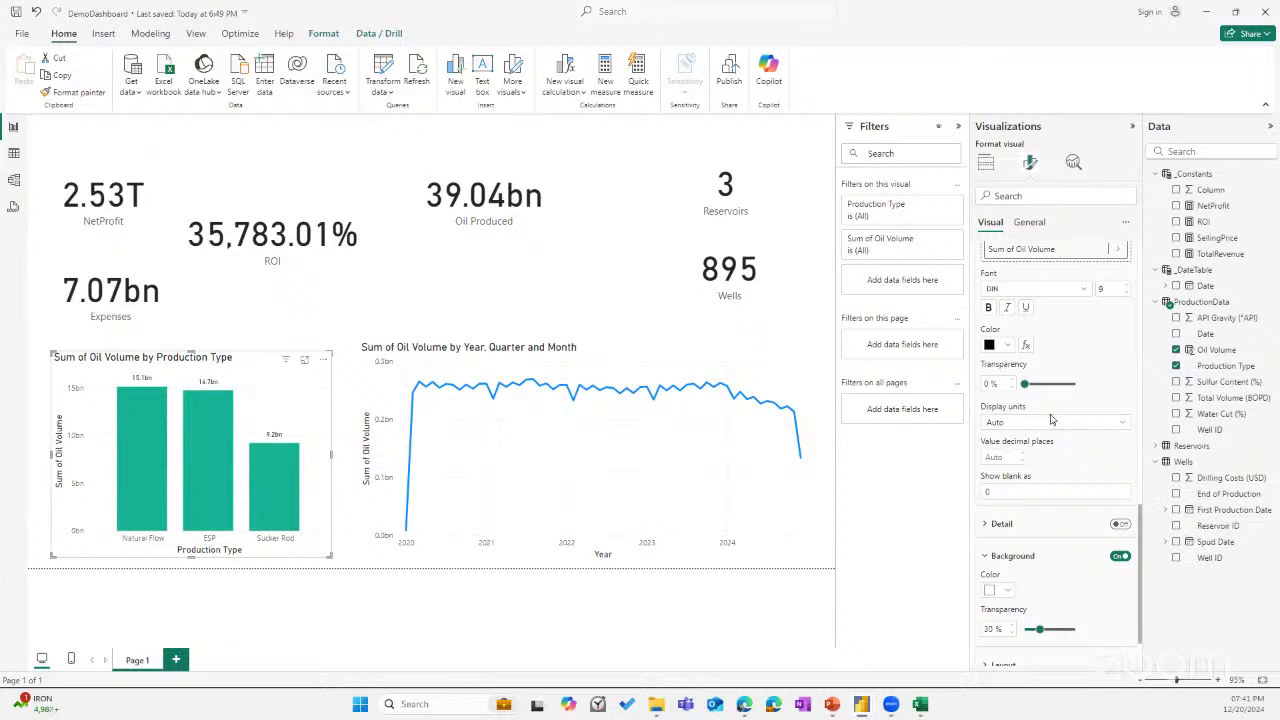
pyautogui.click(1052, 422)
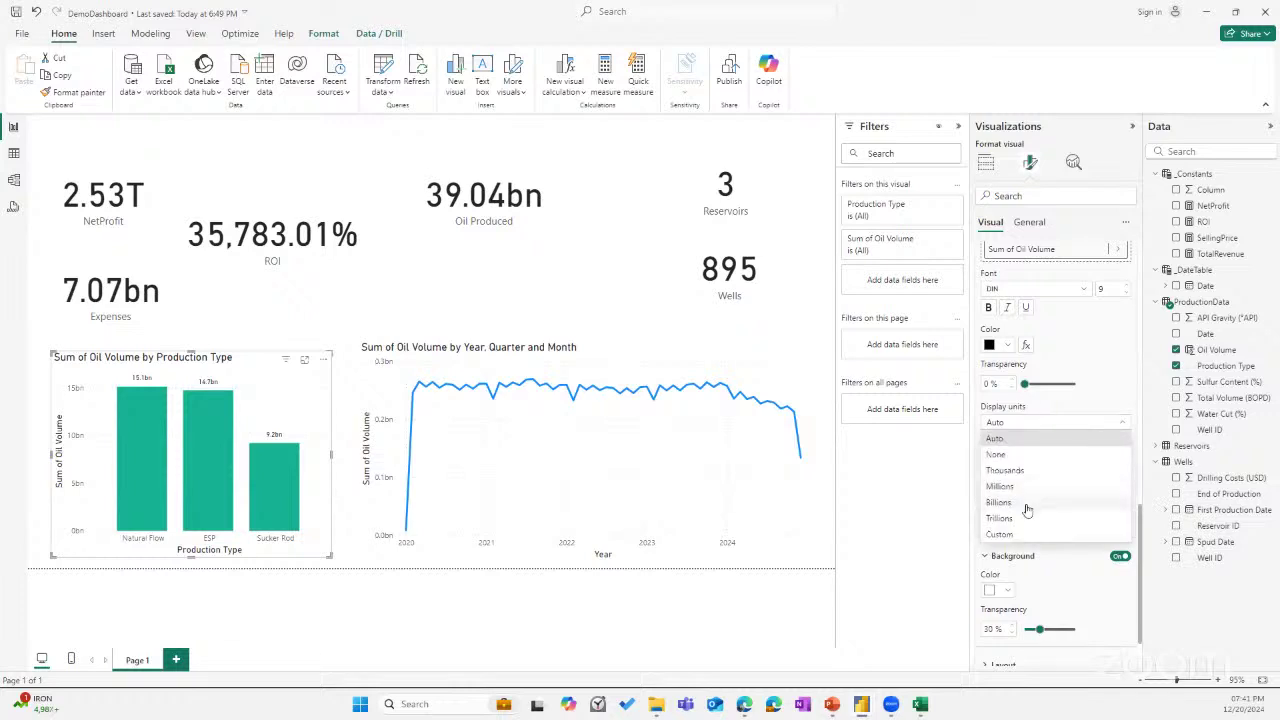
pyautogui.click(1000, 486)
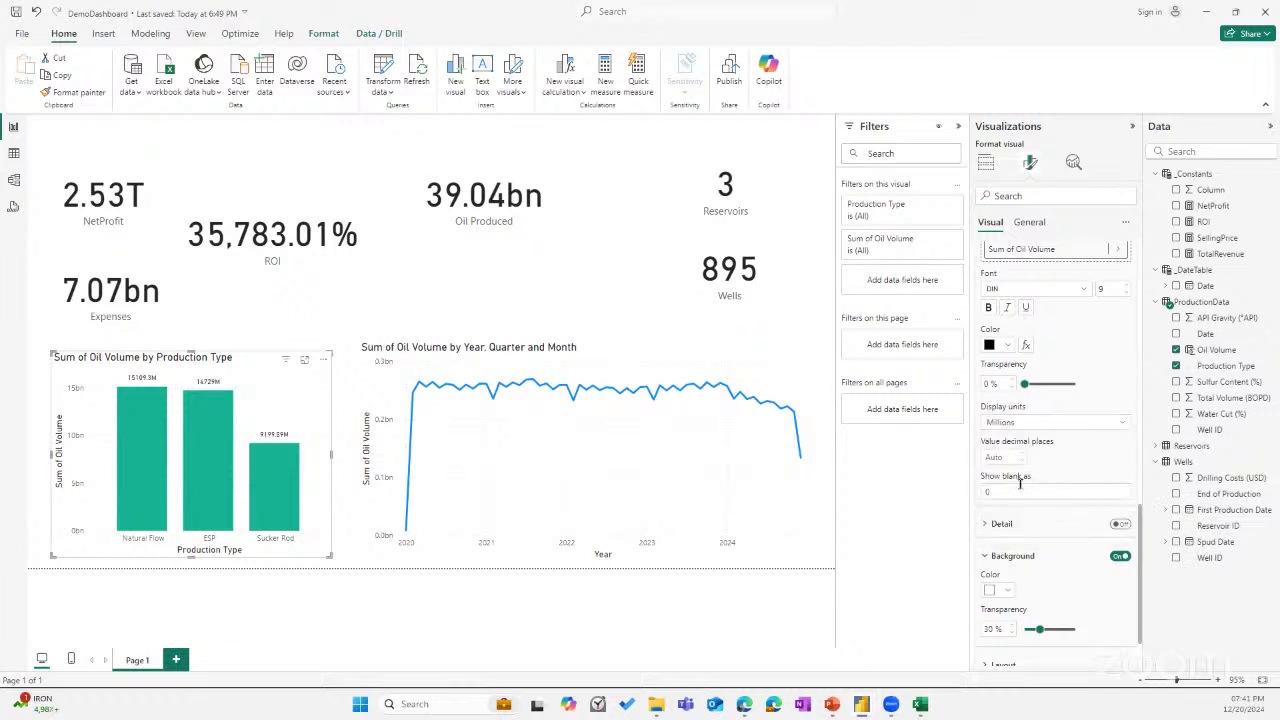
pyautogui.click(1034, 424)
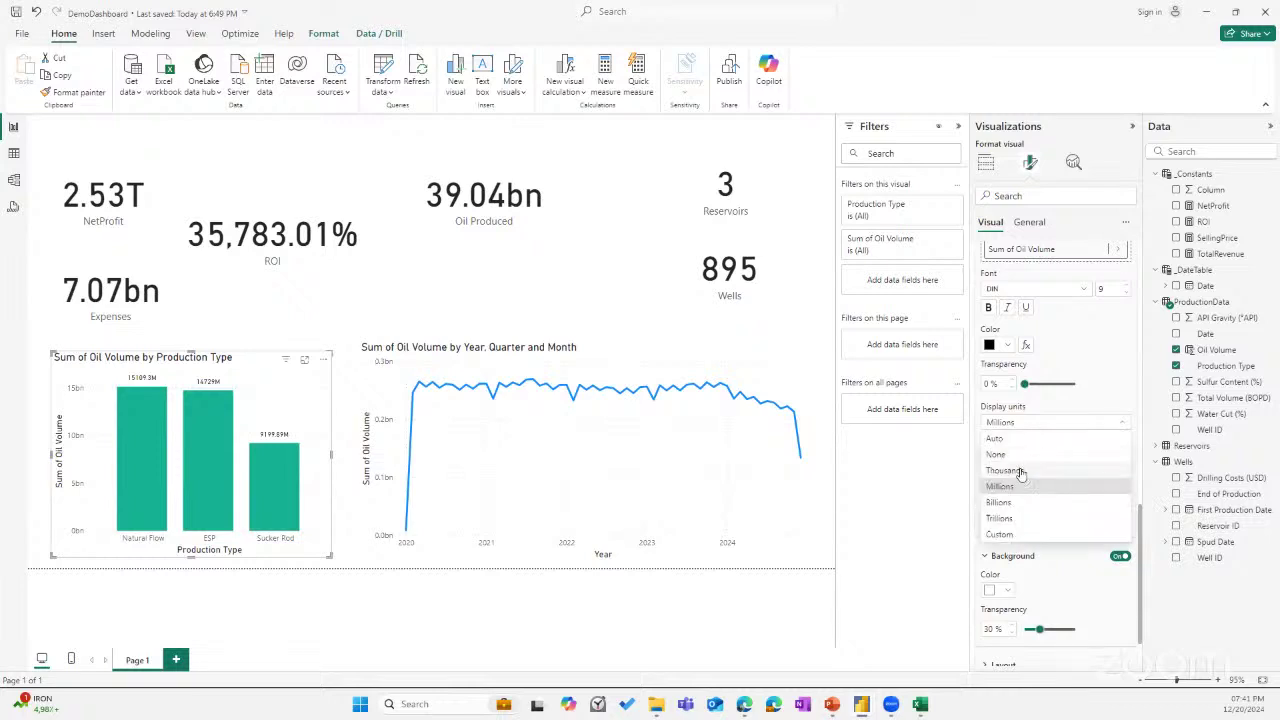
pyautogui.click(1025, 478)
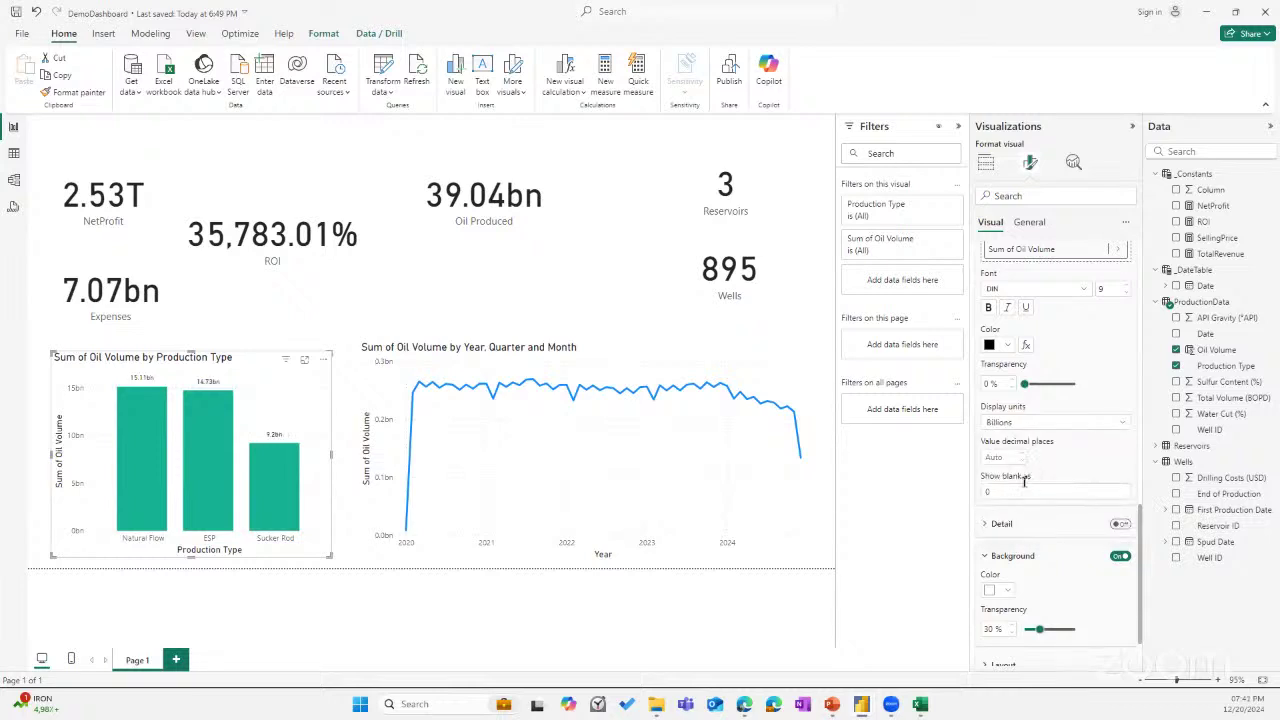
# Hide the y-axis title and the y-axis values on the Production Type column chart.
pyautogui.scroll(-2, 1024, 480)
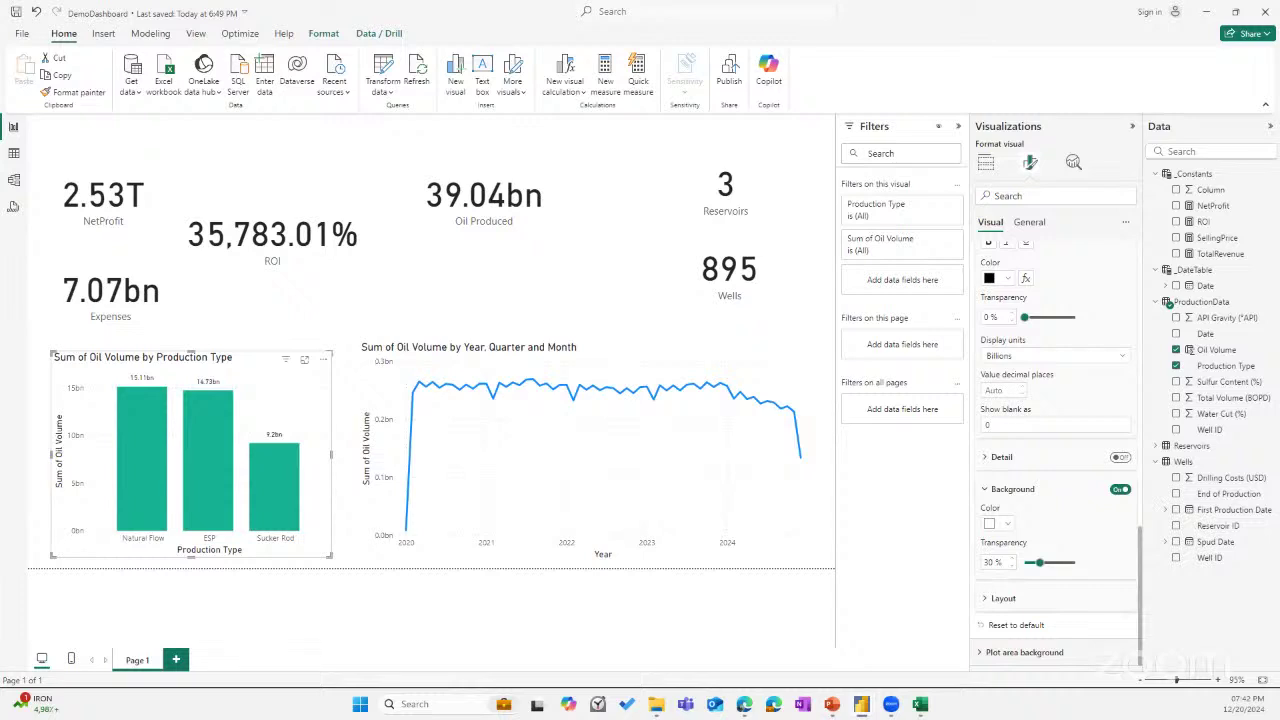
pyautogui.scroll(5, 1054, 363)
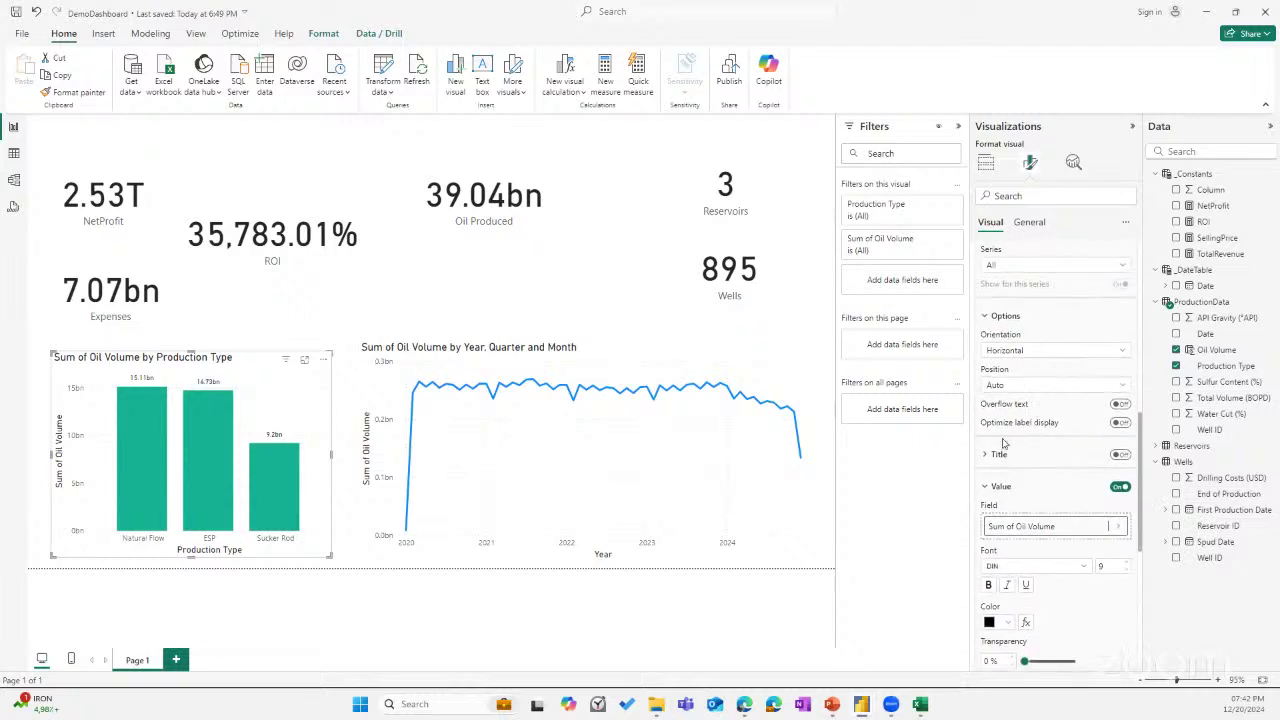
pyautogui.scroll(3, 1140, 415)
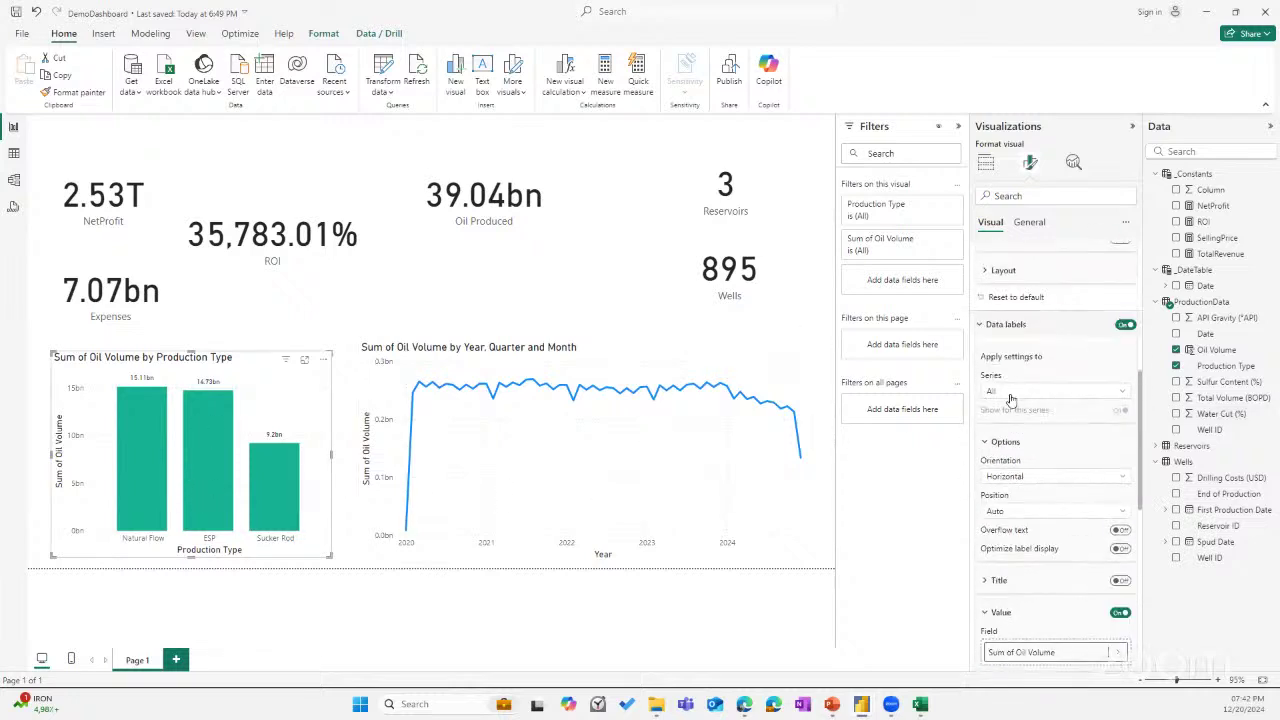
pyautogui.scroll(5, 1072, 340)
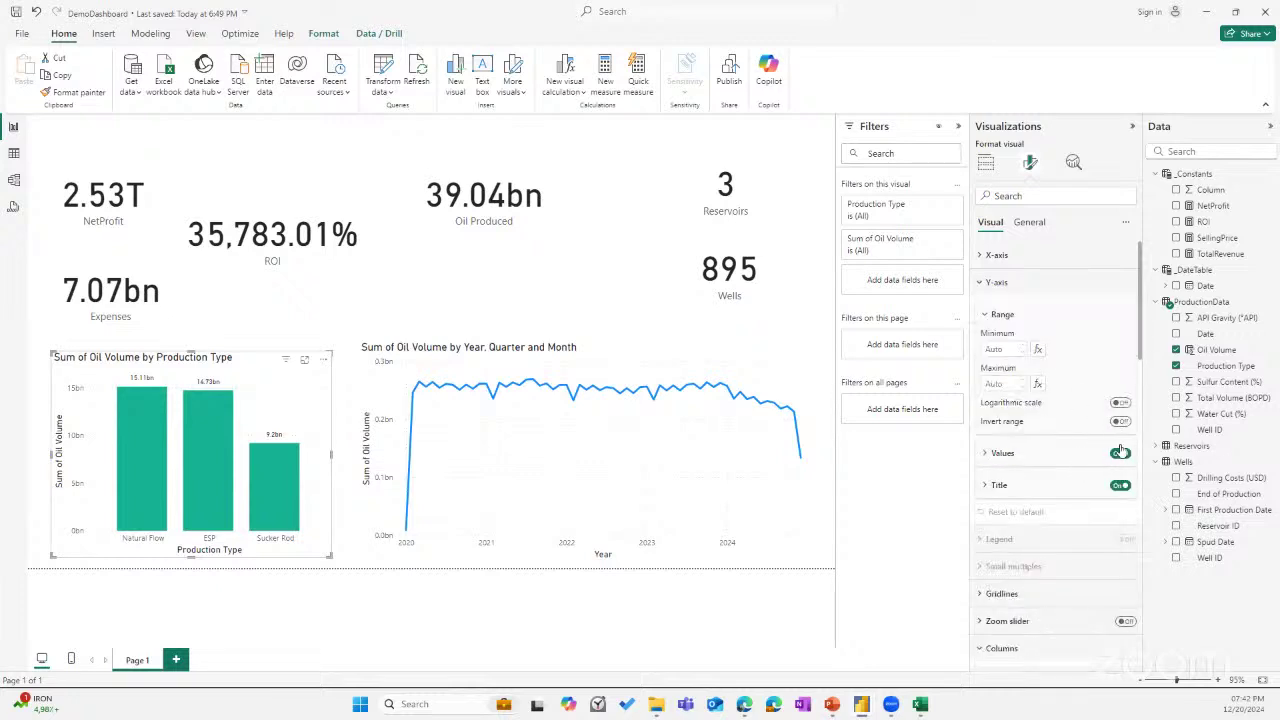
pyautogui.click(1120, 485)
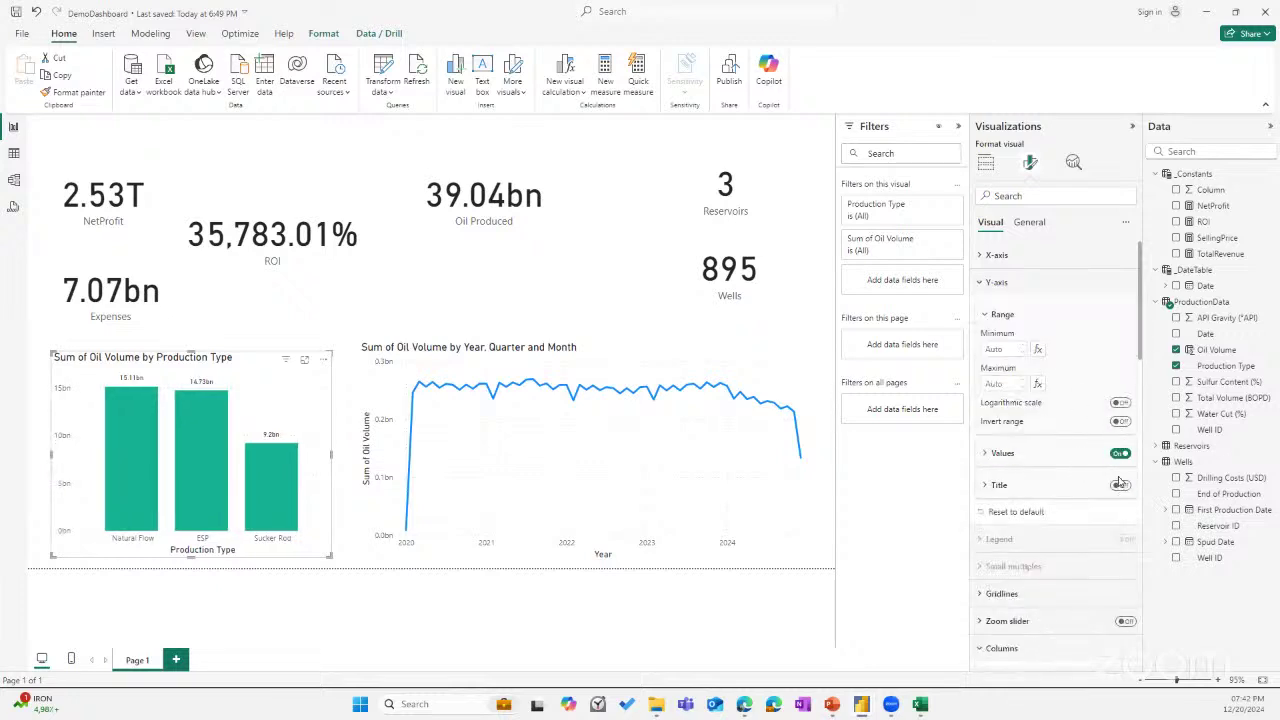
pyautogui.click(1119, 455)
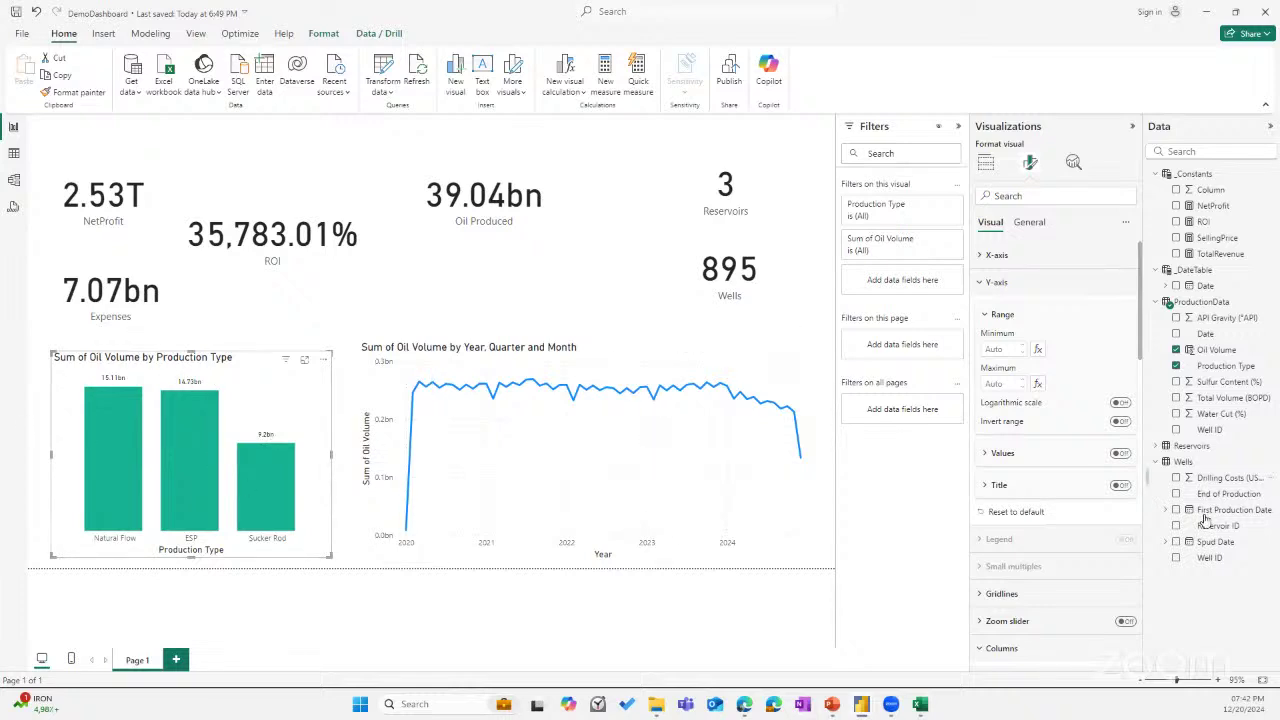
# Retitle the production type column chart "Production Amount form Different Methods" and centre the title.
pyautogui.click(985, 162)
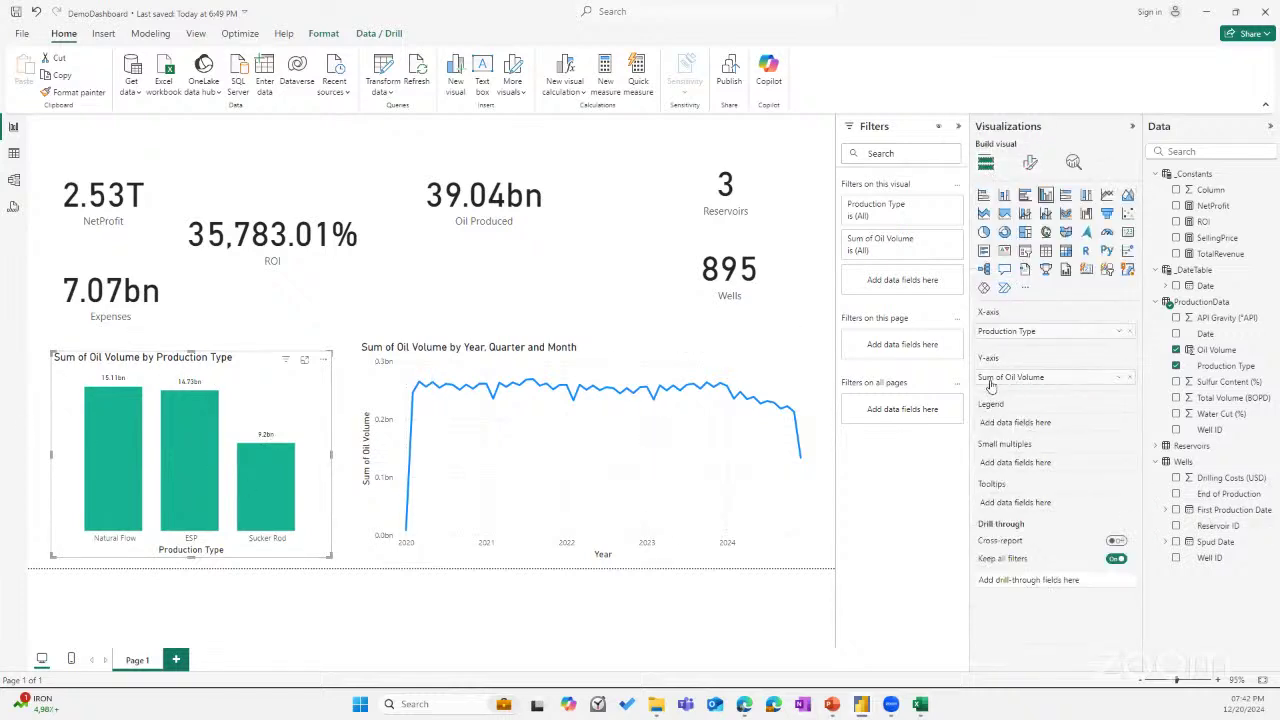
pyautogui.click(1032, 163)
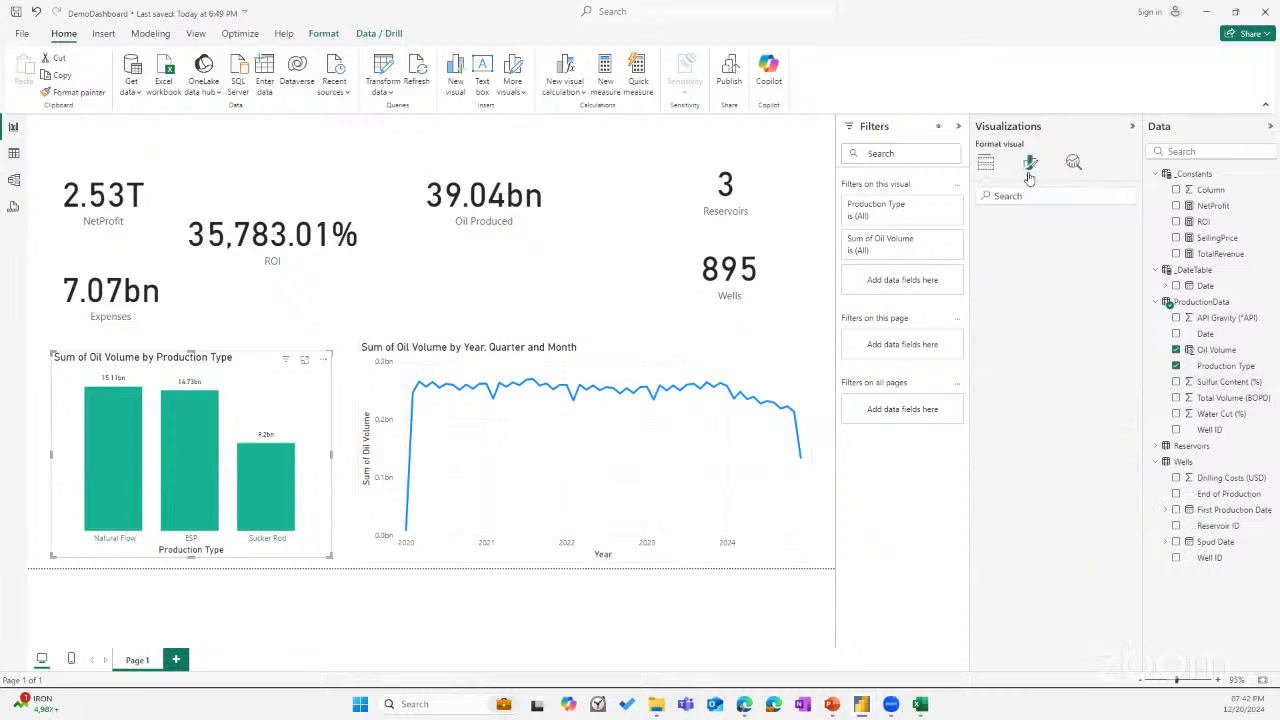
pyautogui.click(993, 284)
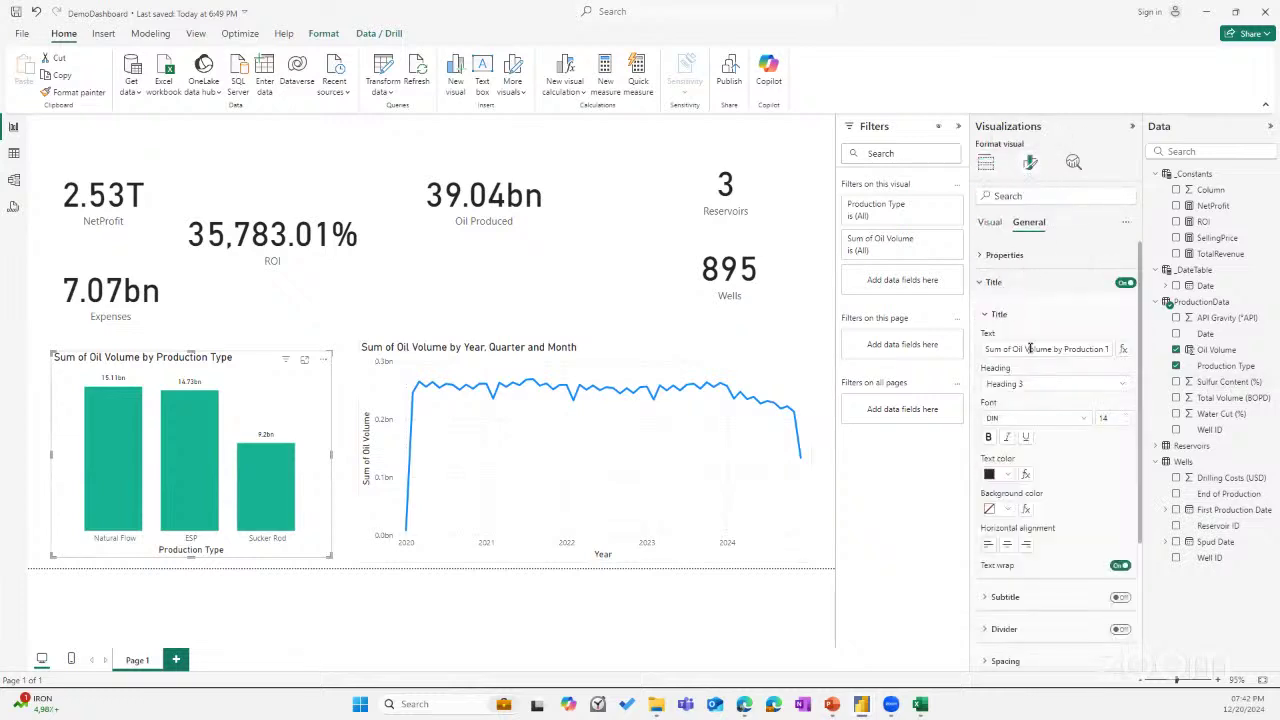
pyautogui.tripleClick(1045, 348)
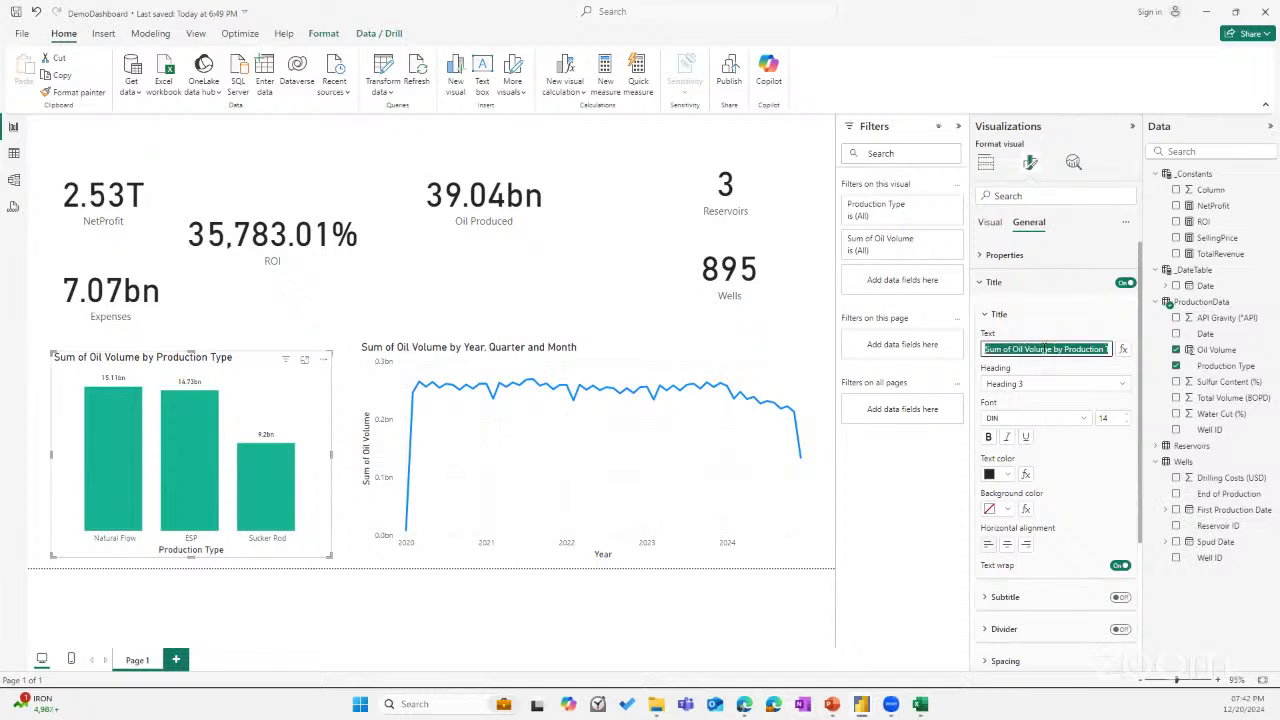
pyautogui.press('BackSpace')
pyautogui.write('Pro')
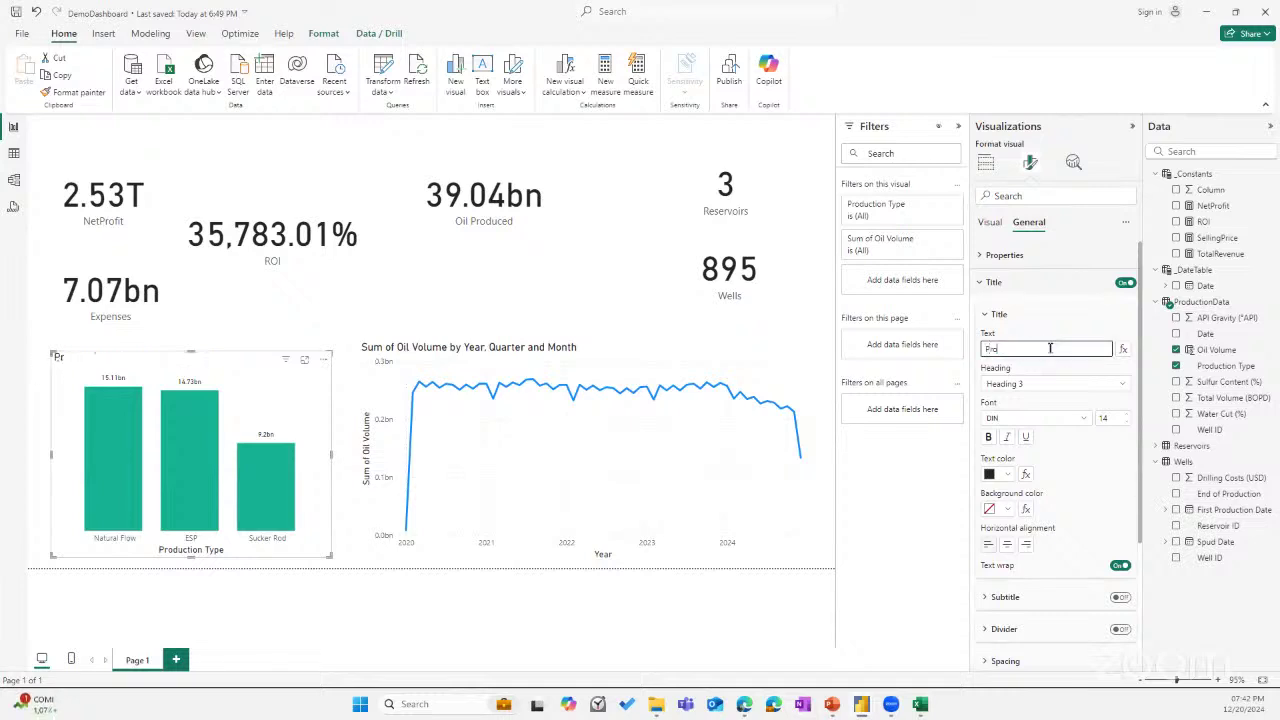
pyautogui.write('duction Amount form Differn')
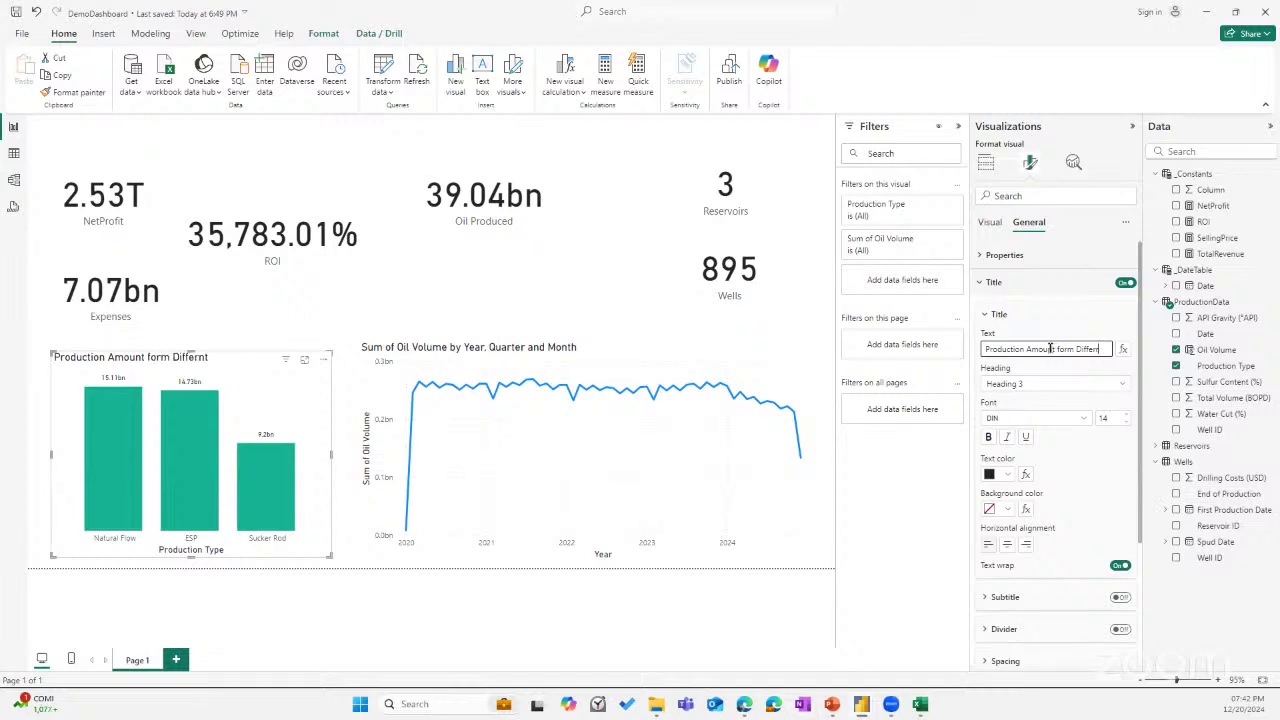
pyautogui.write('t Methods')
pyautogui.scroll(-3, 1012, 405)
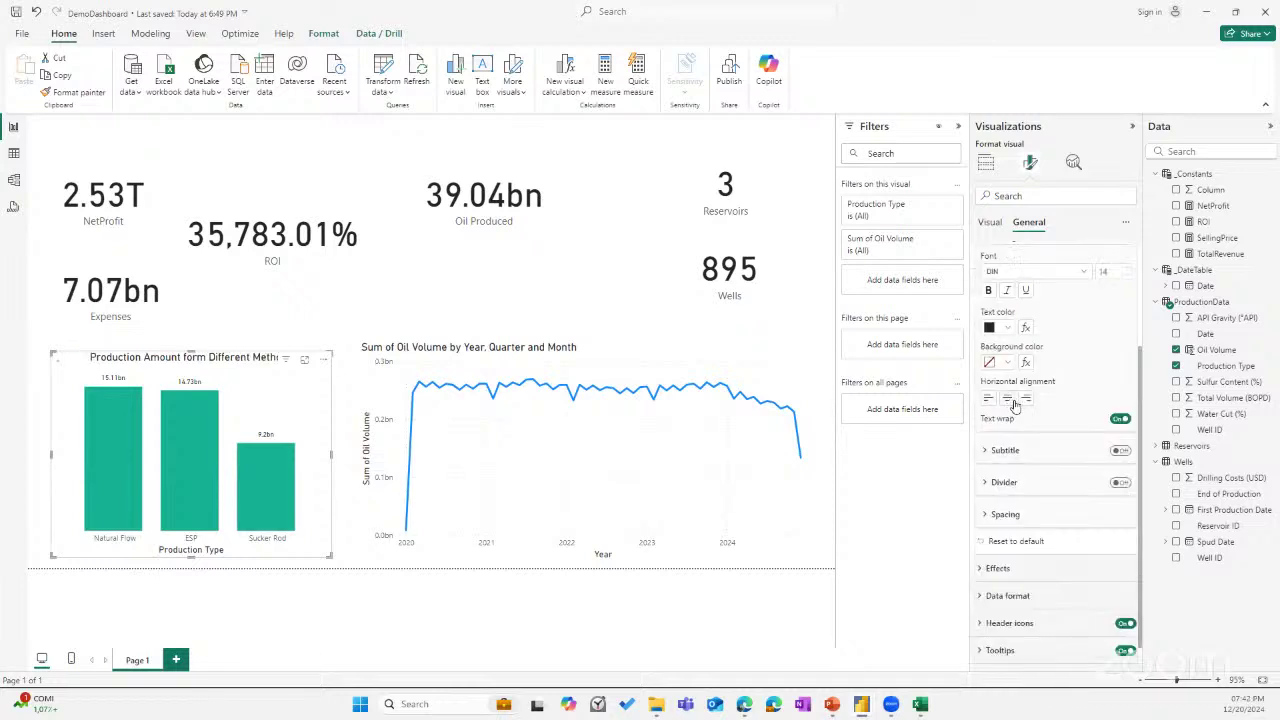
pyautogui.scroll(-1, 1057, 489)
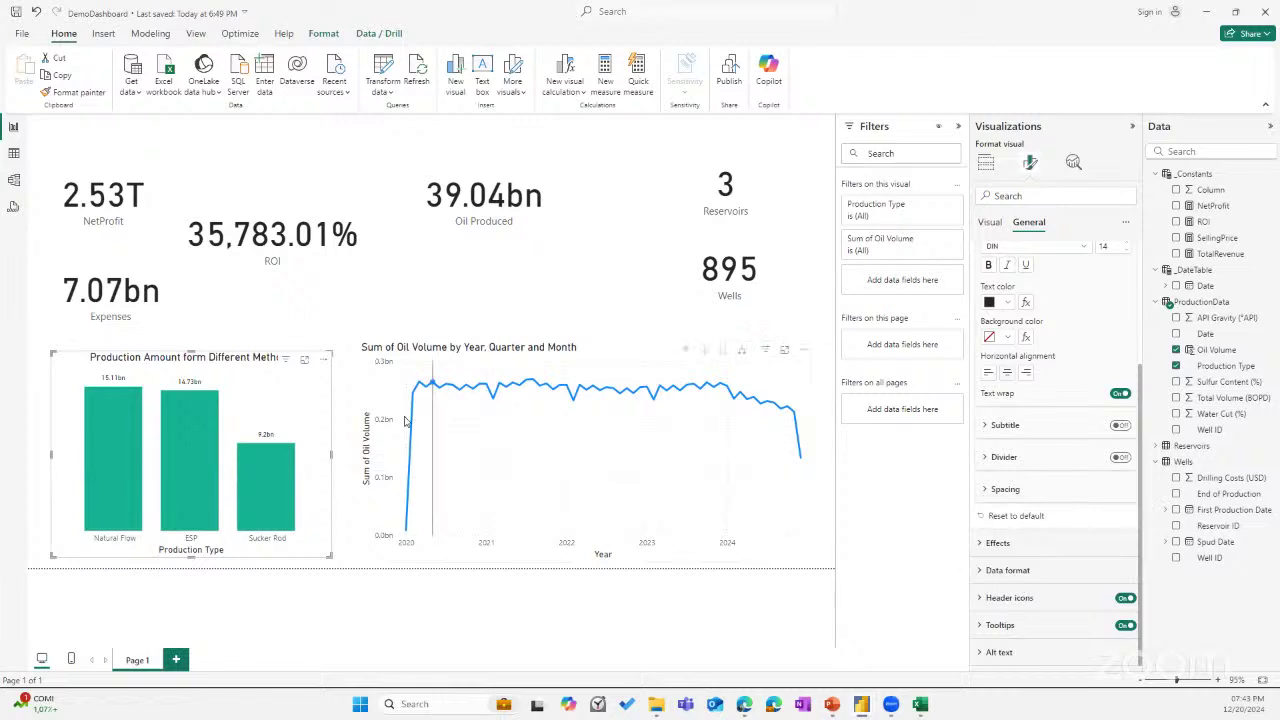
pyautogui.click(300, 340)
# Set the font size of the column chart's data label values to 12.
pyautogui.click(296, 392)
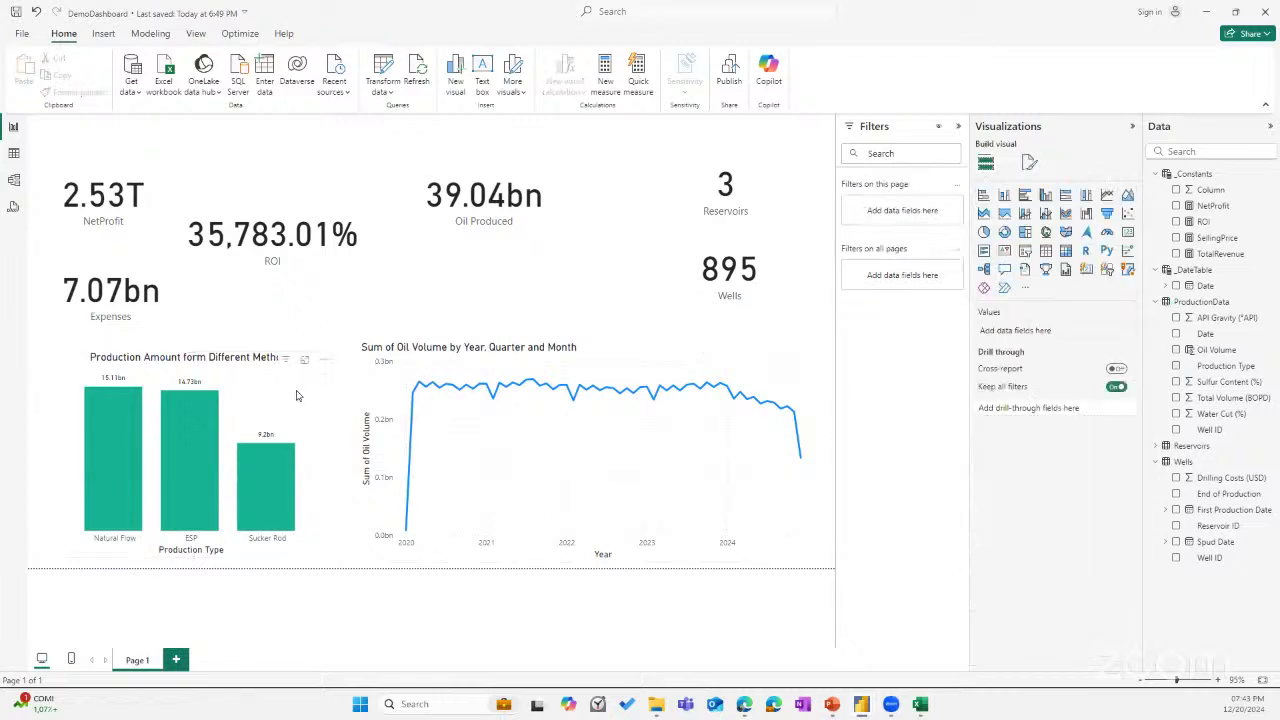
pyautogui.click(1030, 162)
pyautogui.click(1008, 447)
pyautogui.scroll(-4, 1046, 510)
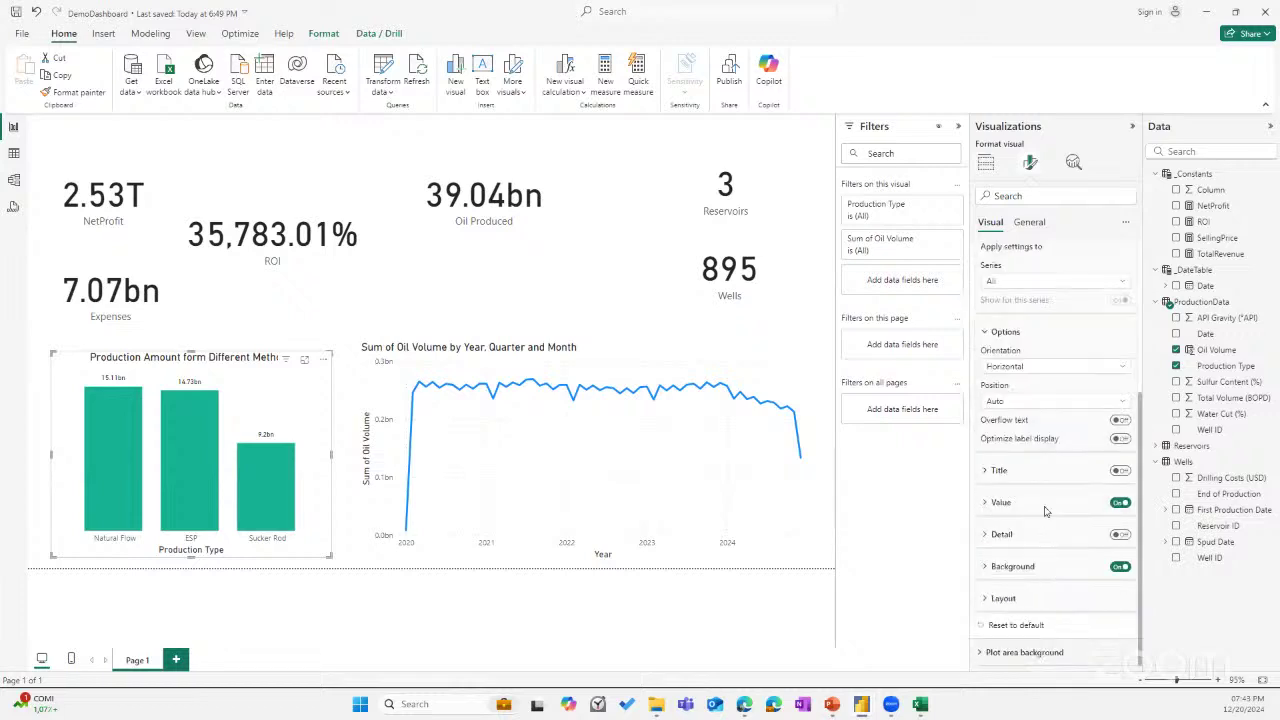
pyautogui.scroll(2, 1021, 405)
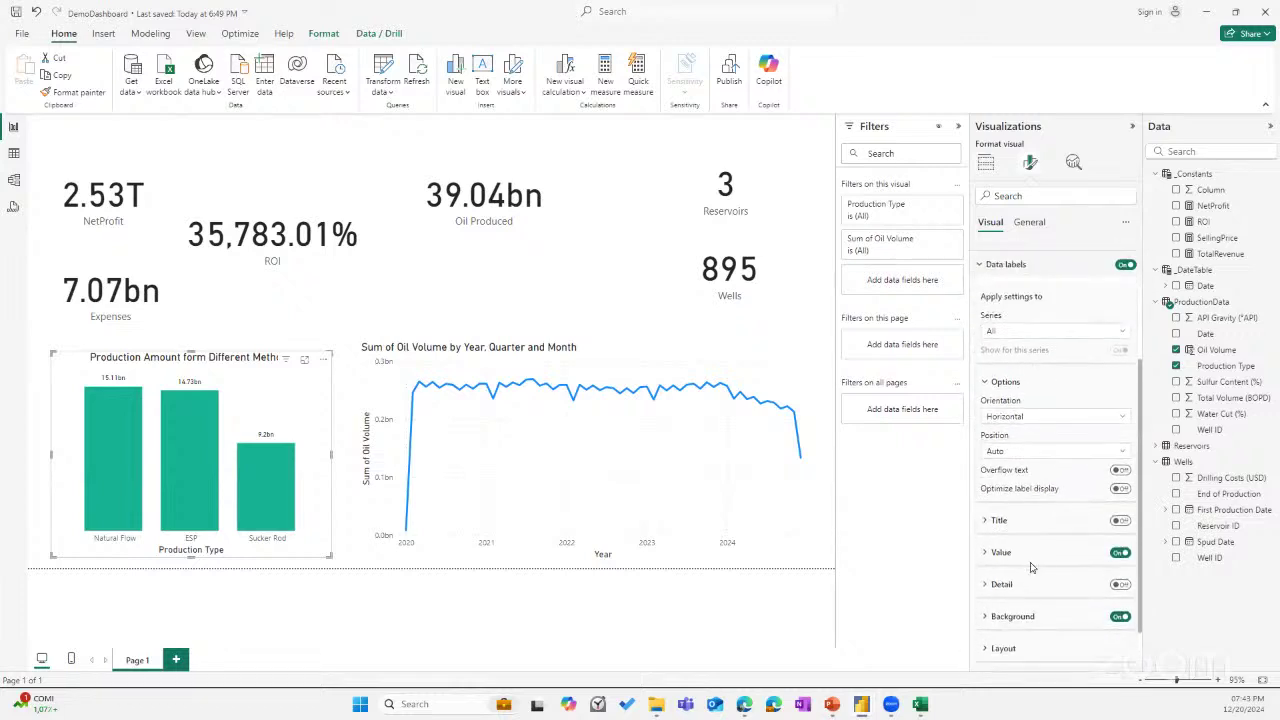
pyautogui.click(1025, 553)
pyautogui.scroll(-3, 1068, 578)
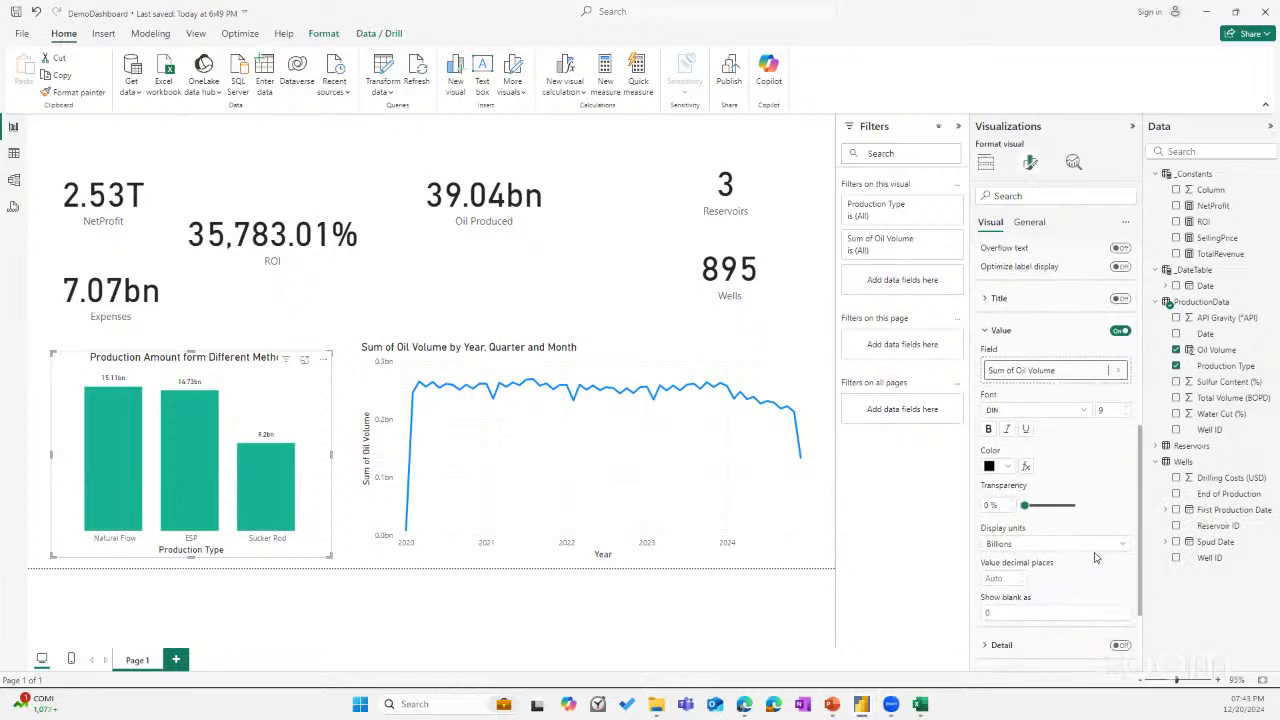
pyautogui.click(1127, 406)
pyautogui.click(1127, 406)
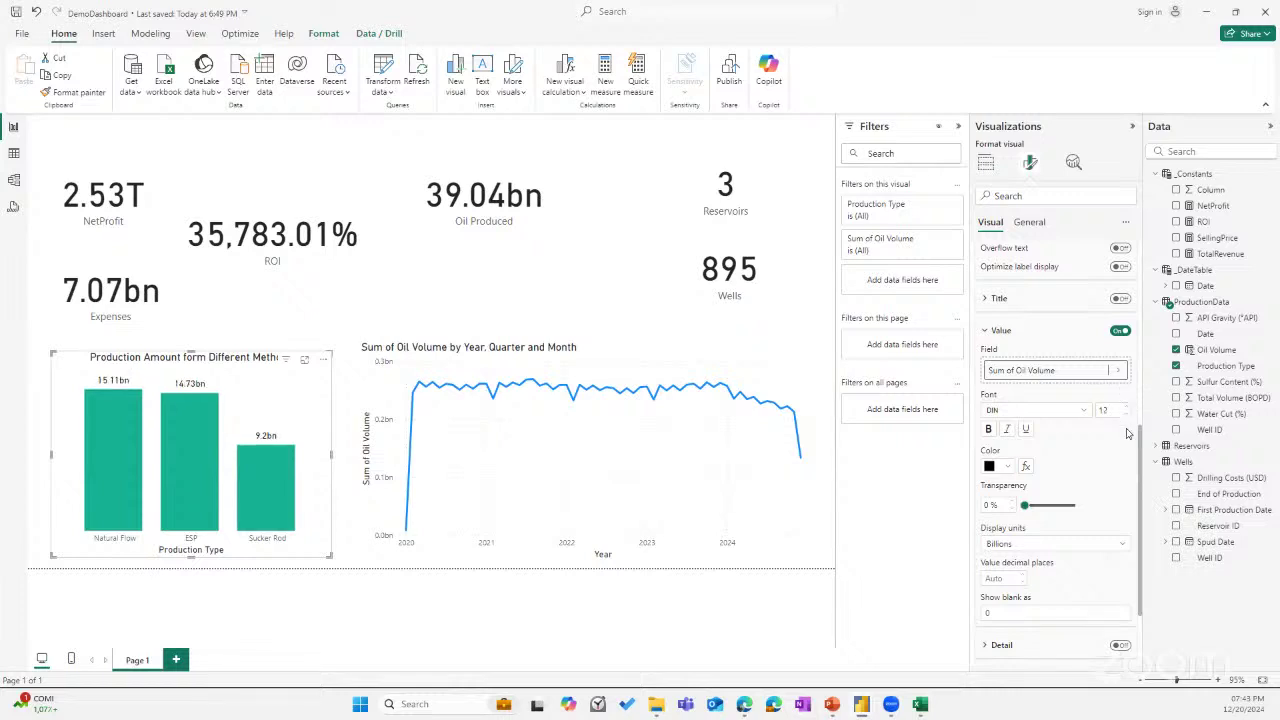
pyautogui.scroll(-2, 1042, 528)
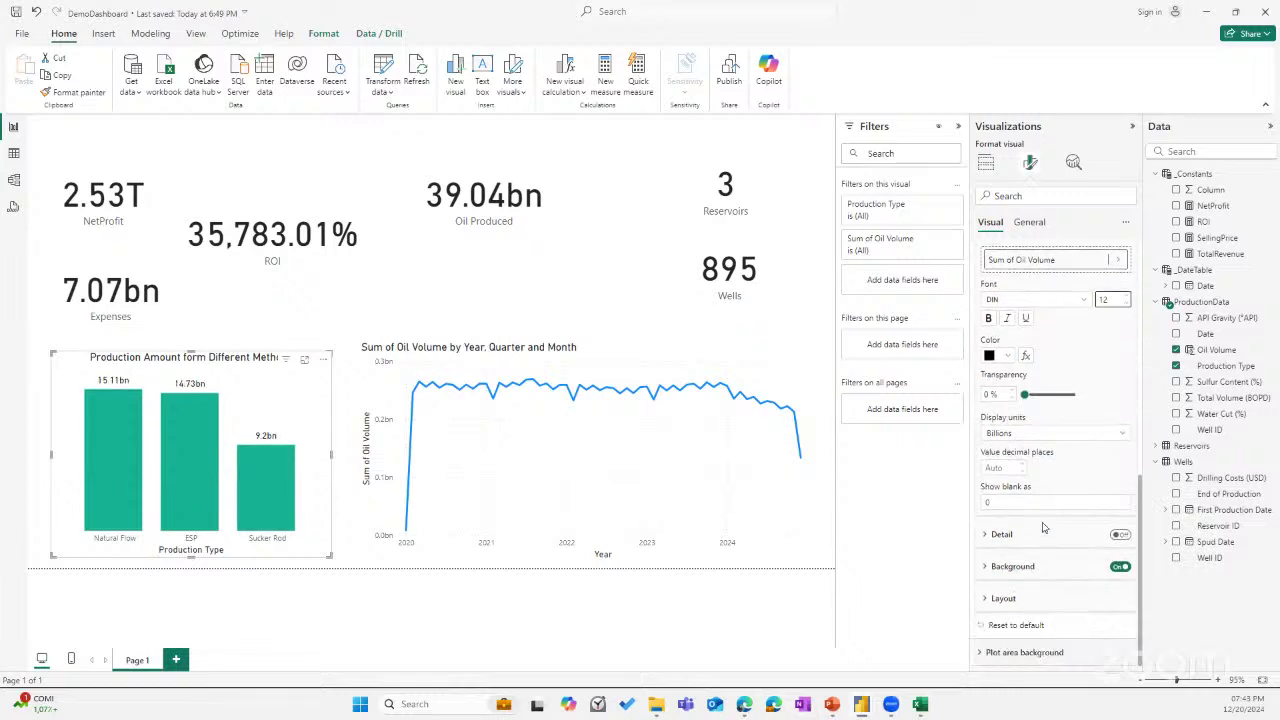
pyautogui.click(1027, 598)
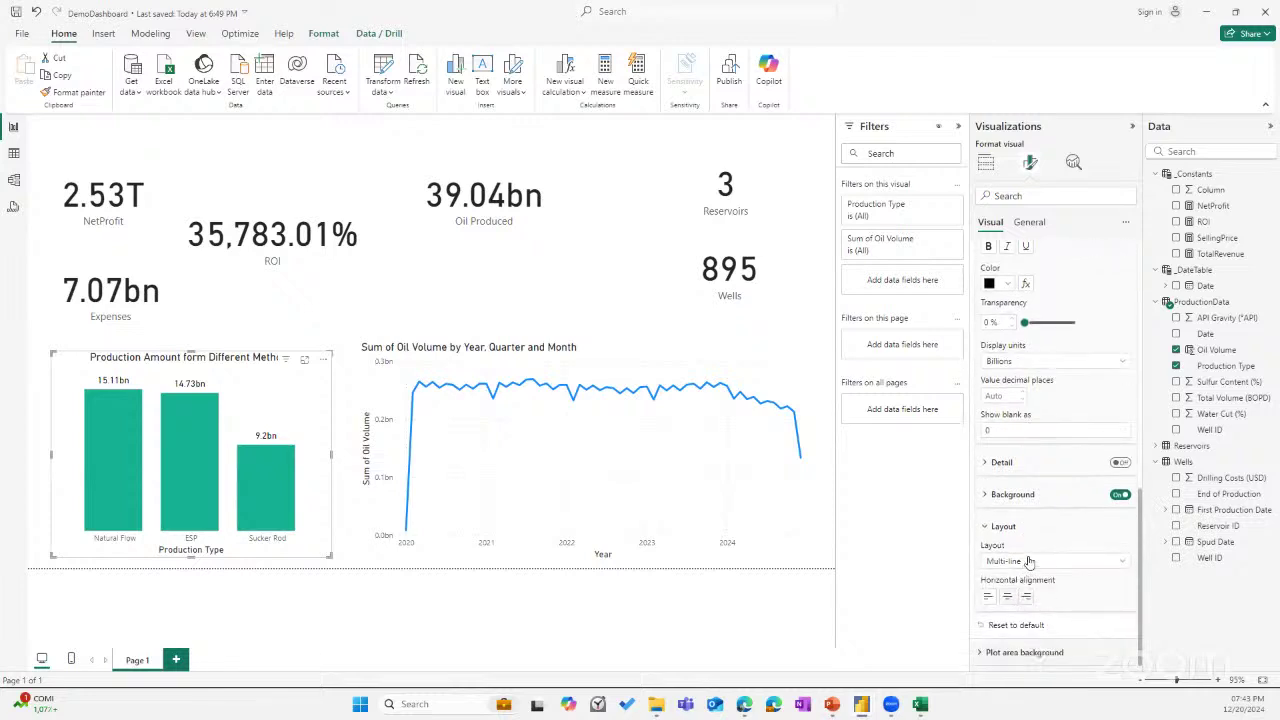
pyautogui.click(1047, 564)
pyautogui.click(1058, 539)
pyautogui.scroll(5, 1050, 450)
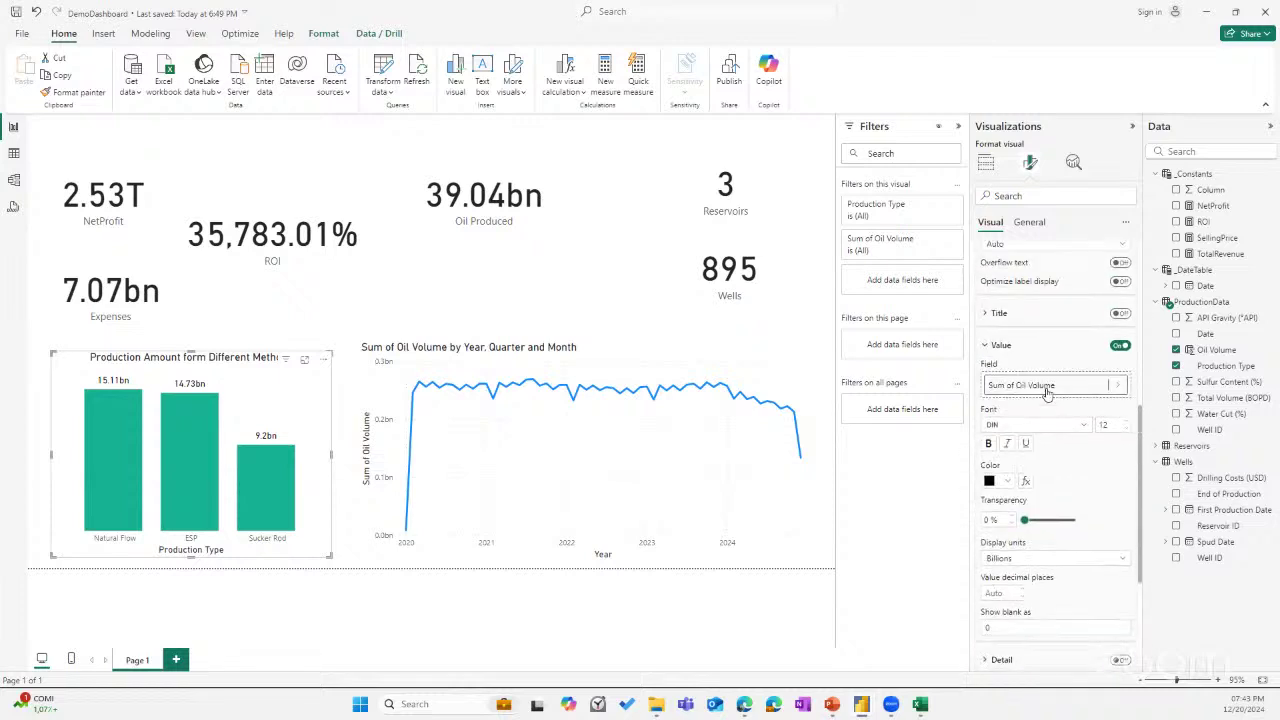
# Examine the oil volume line chart's formatting options for lines, effects, data labels and series labels.
pyautogui.click(604, 350)
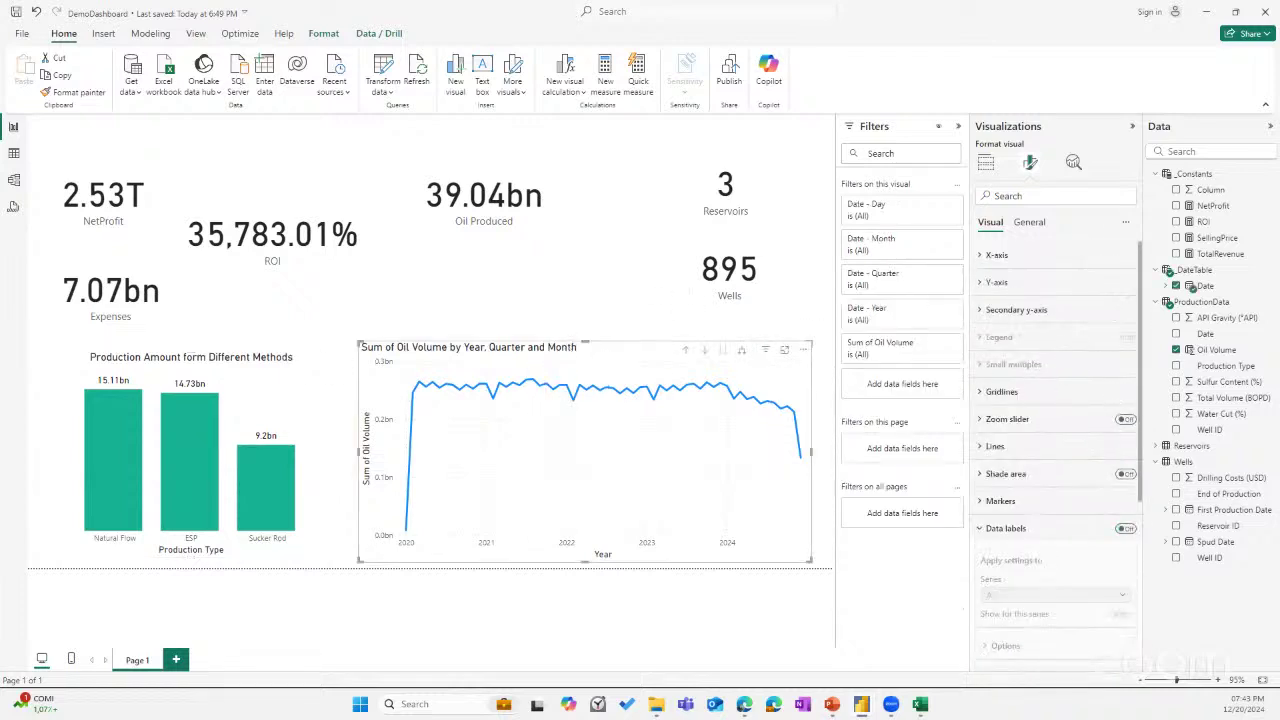
pyautogui.scroll(-2, 1014, 455)
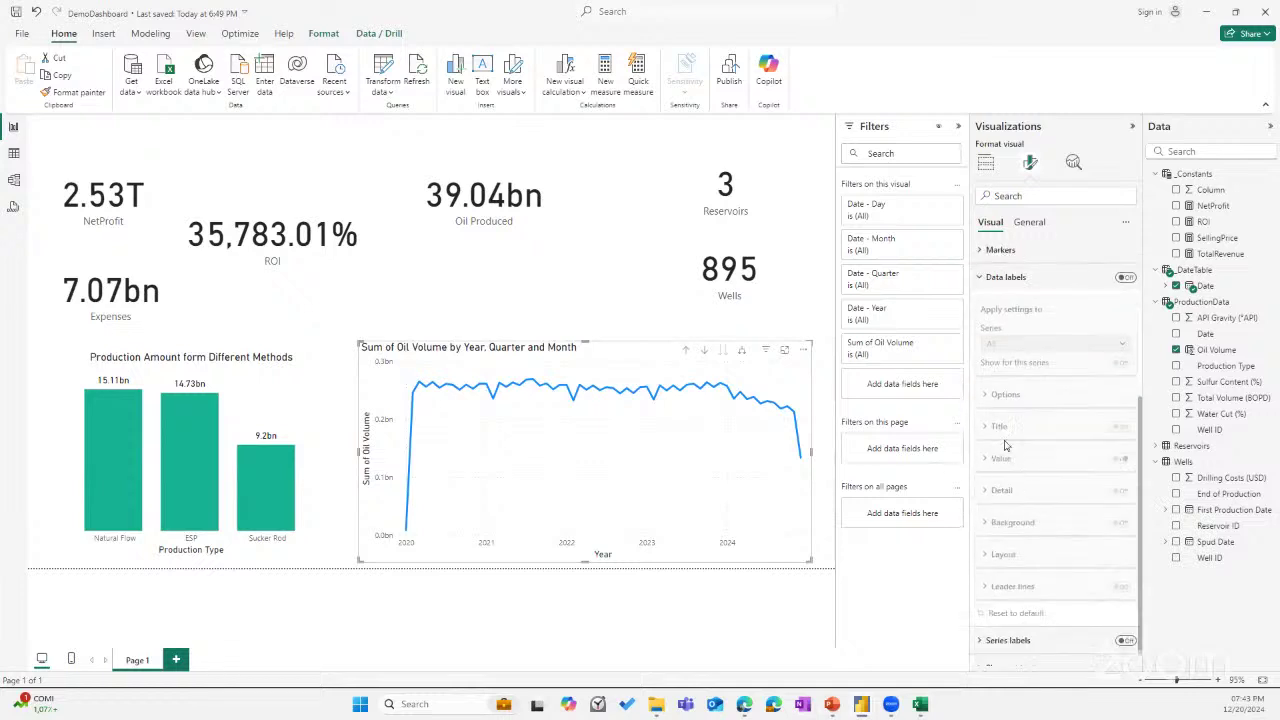
pyautogui.click(995, 403)
pyautogui.scroll(-5, 1040, 400)
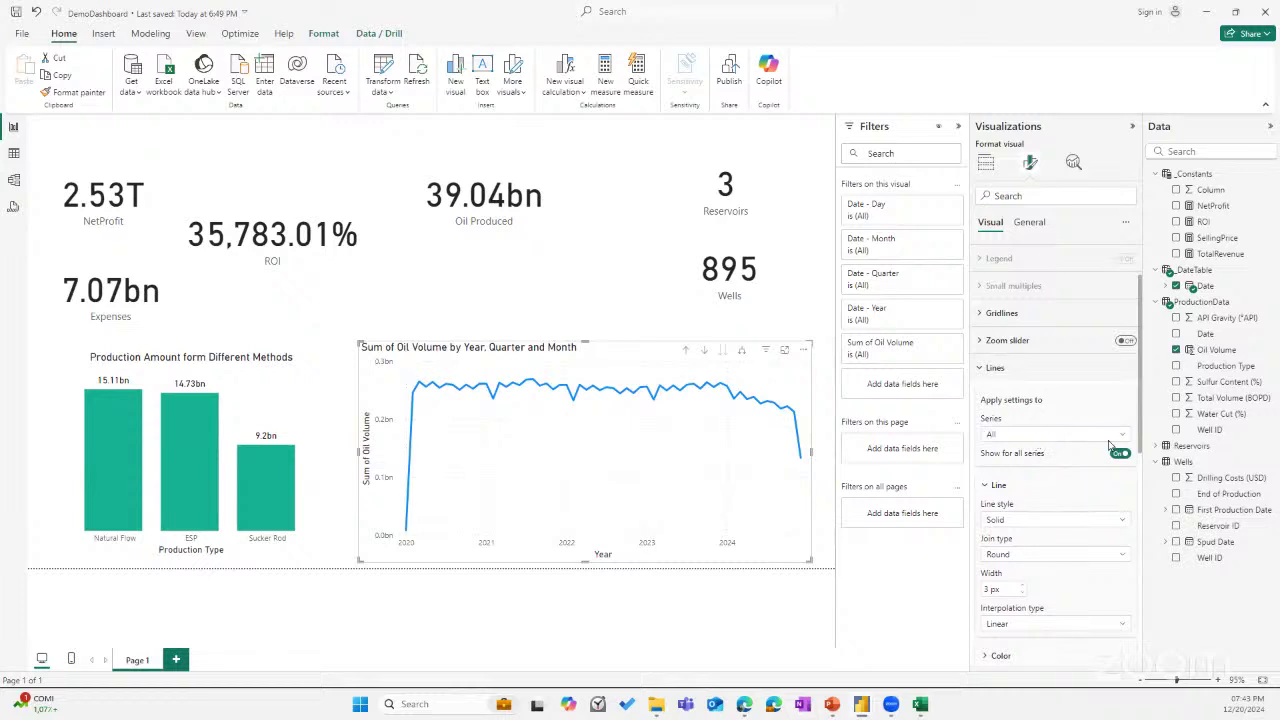
pyautogui.scroll(-3, 1037, 523)
pyautogui.scroll(-4, 1037, 523)
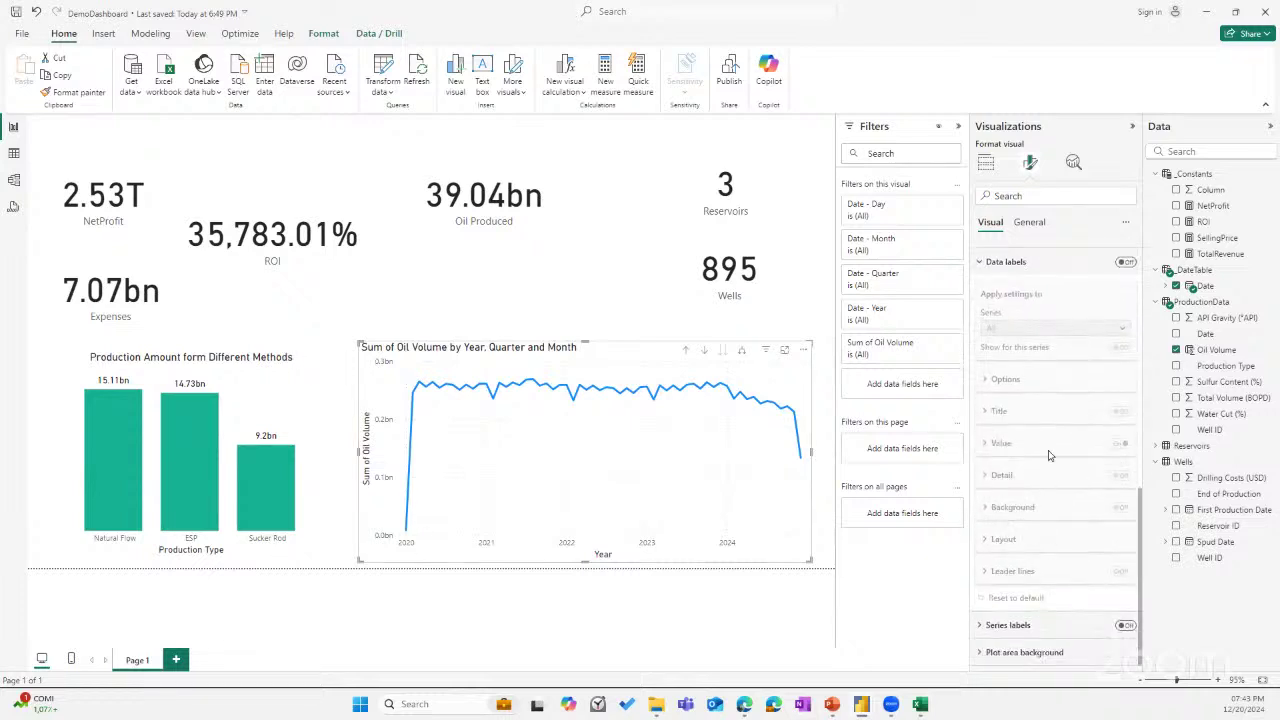
pyautogui.scroll(5, 1049, 456)
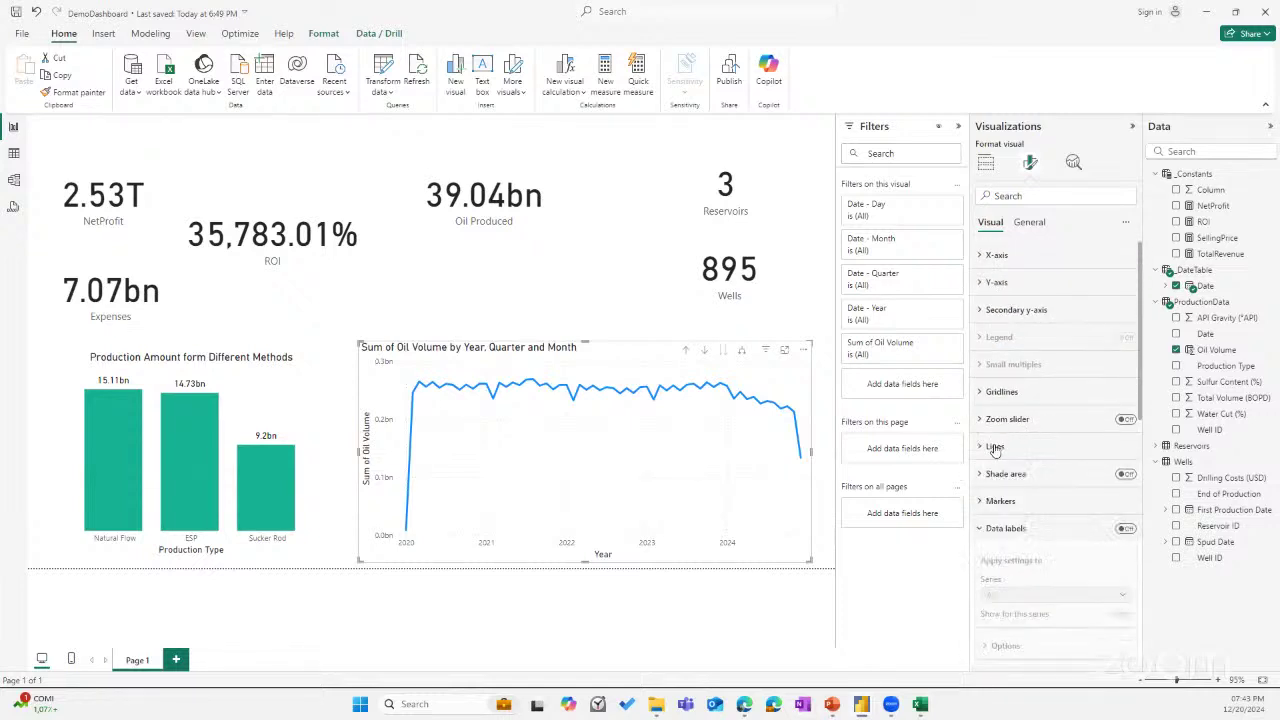
pyautogui.click(1030, 225)
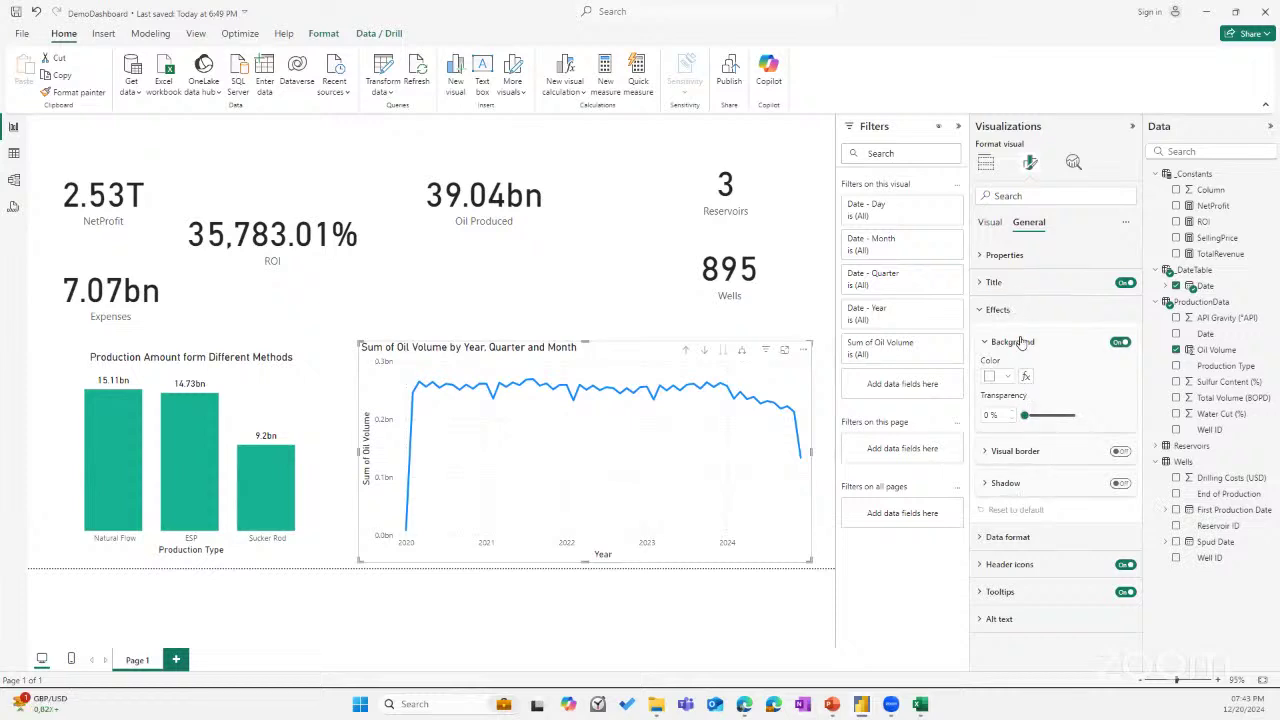
pyautogui.click(990, 222)
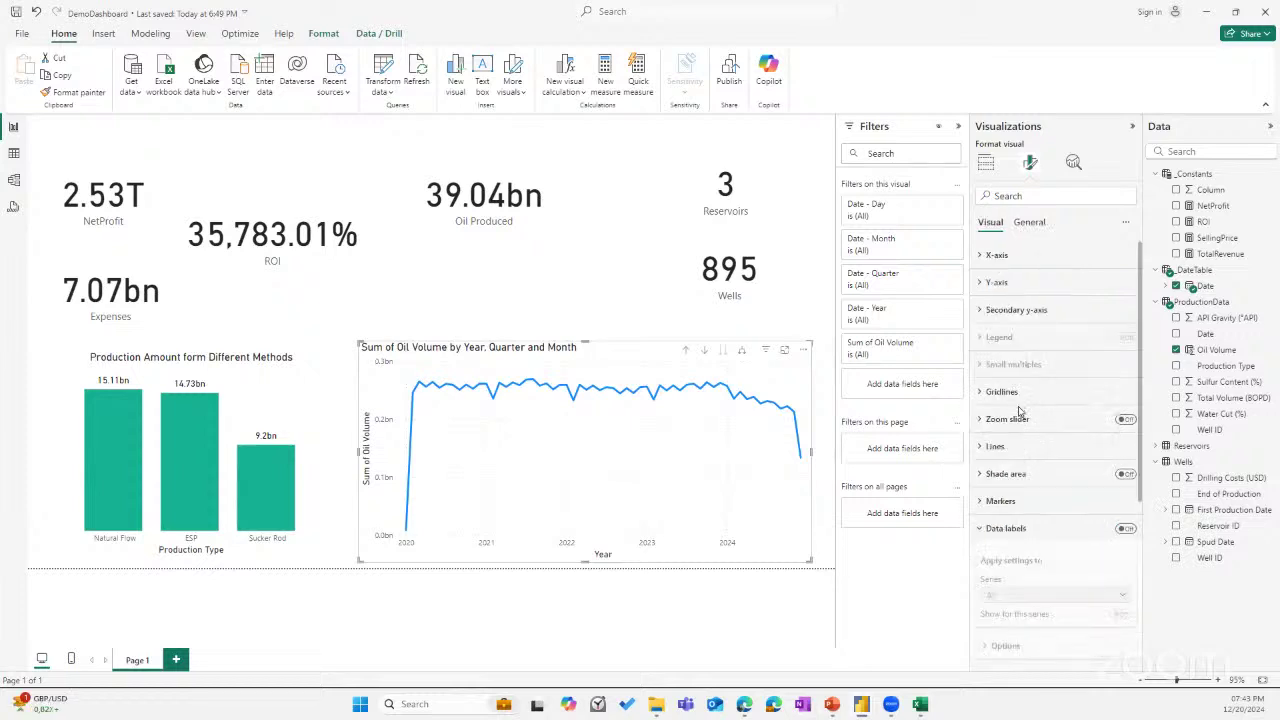
pyautogui.scroll(-5, 1026, 500)
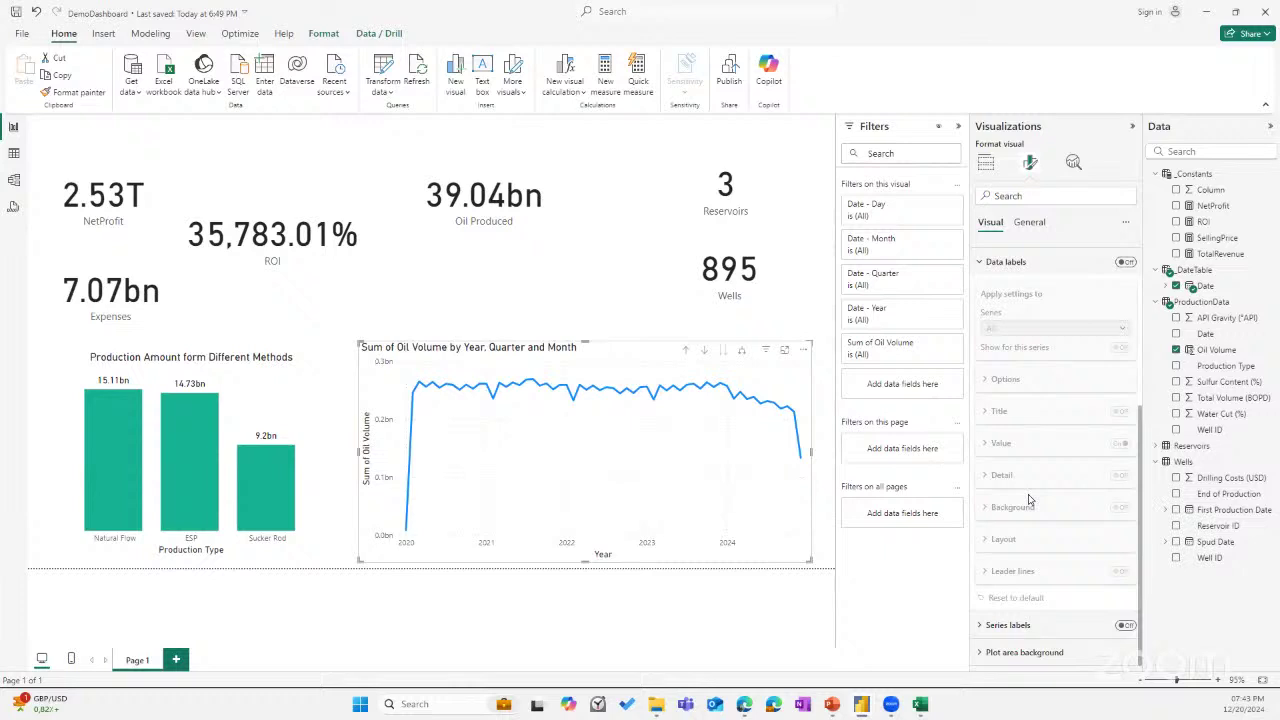
pyautogui.click(1008, 625)
pyautogui.click(1058, 448)
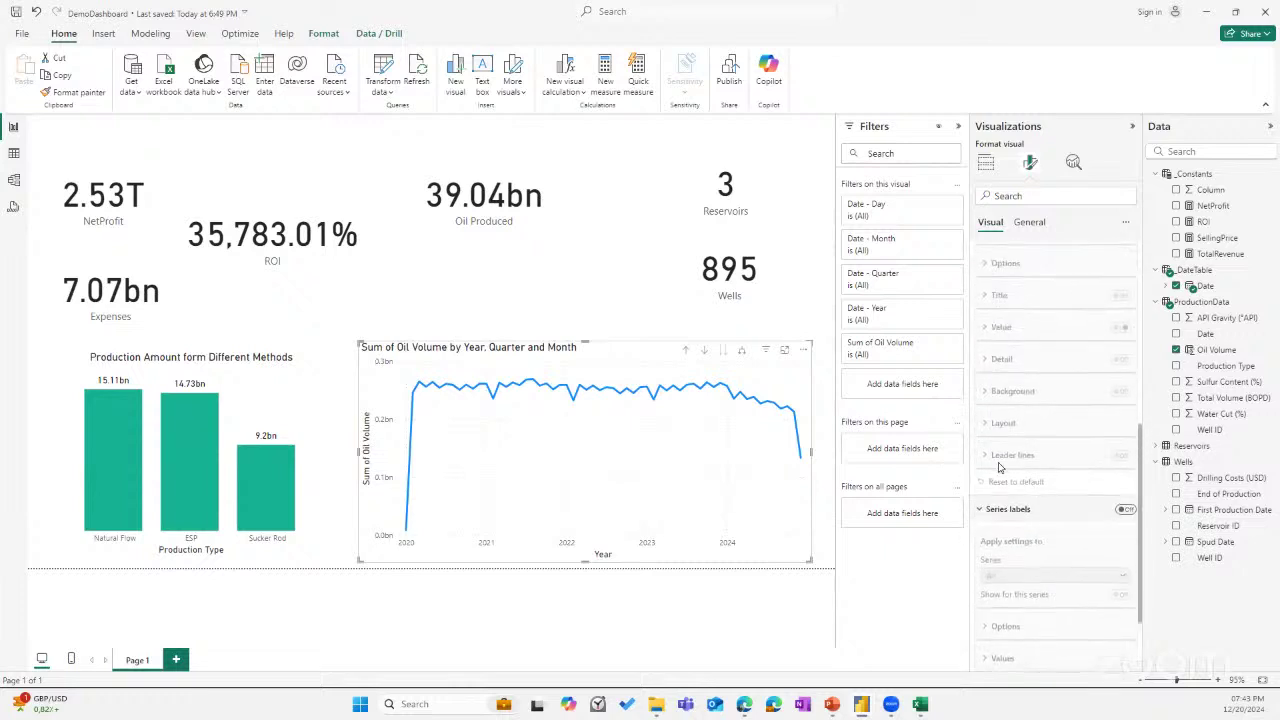
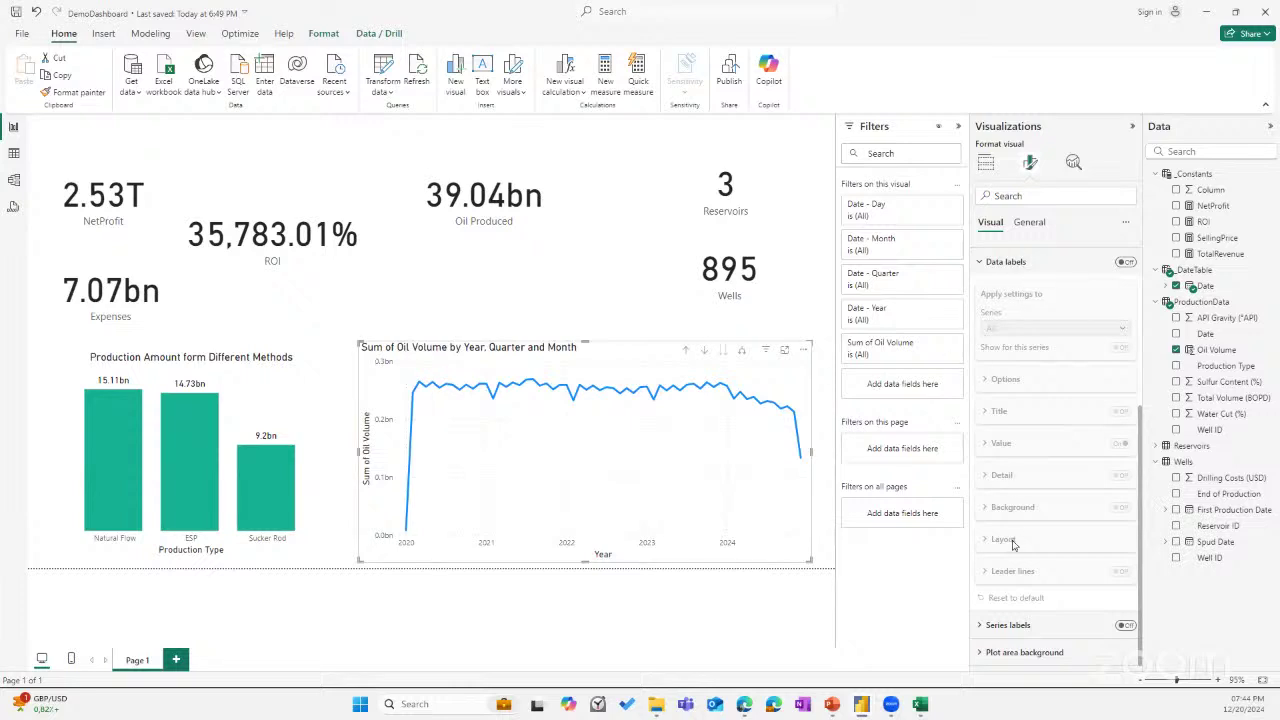
# Set the line color of the oil volume line chart to the recently used green of the column chart.
pyautogui.scroll(5, 1010, 450)
pyautogui.click(1000, 342)
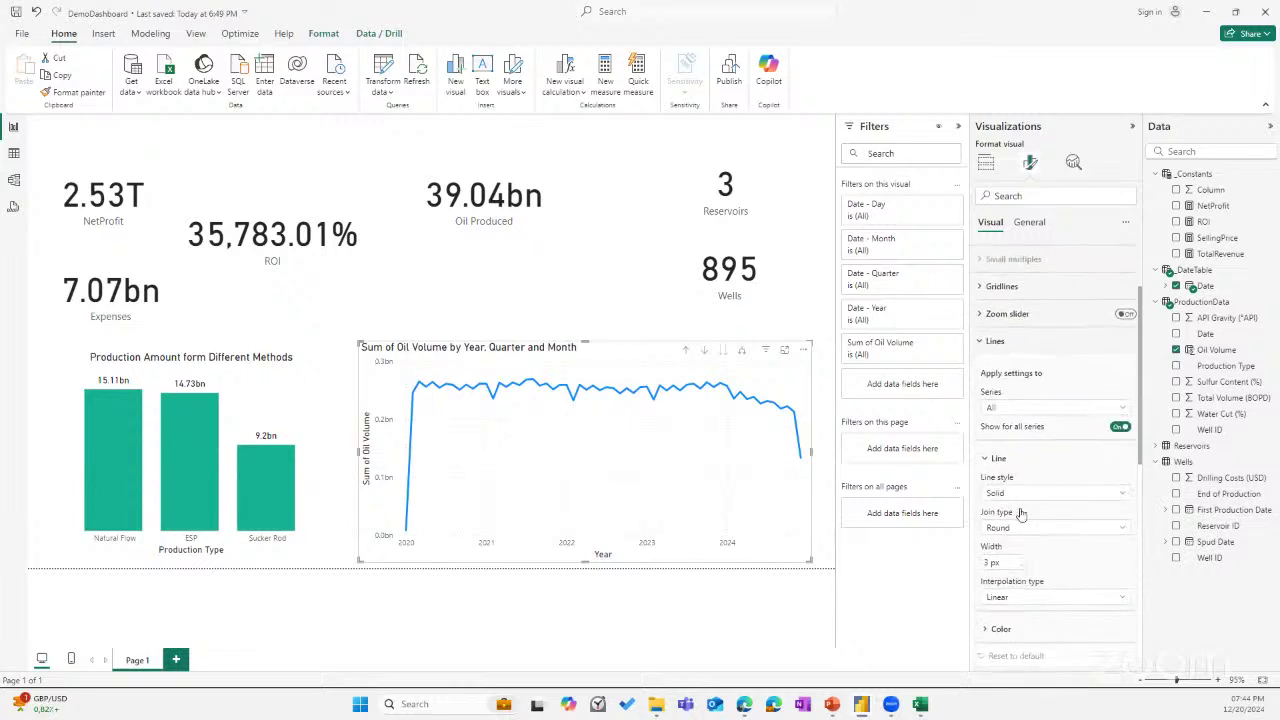
pyautogui.scroll(-2, 1020, 513)
pyautogui.click(1020, 589)
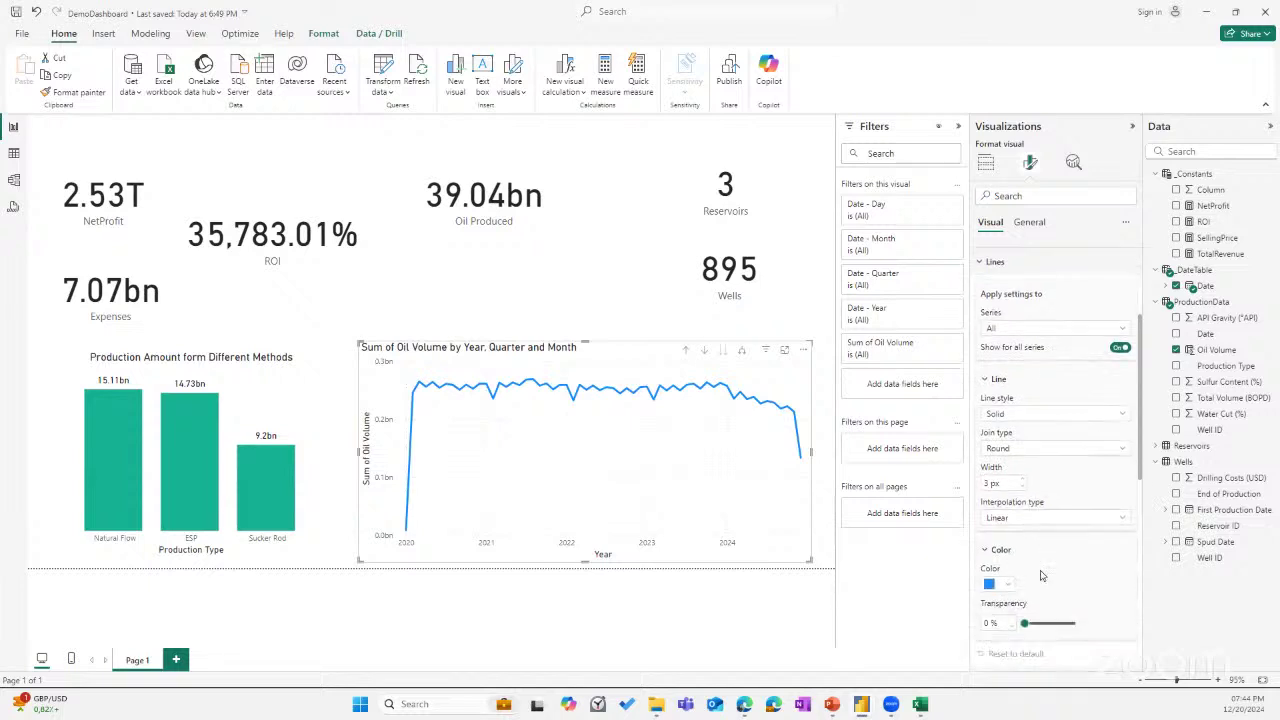
pyautogui.scroll(-1, 1040, 576)
pyautogui.click(1000, 498)
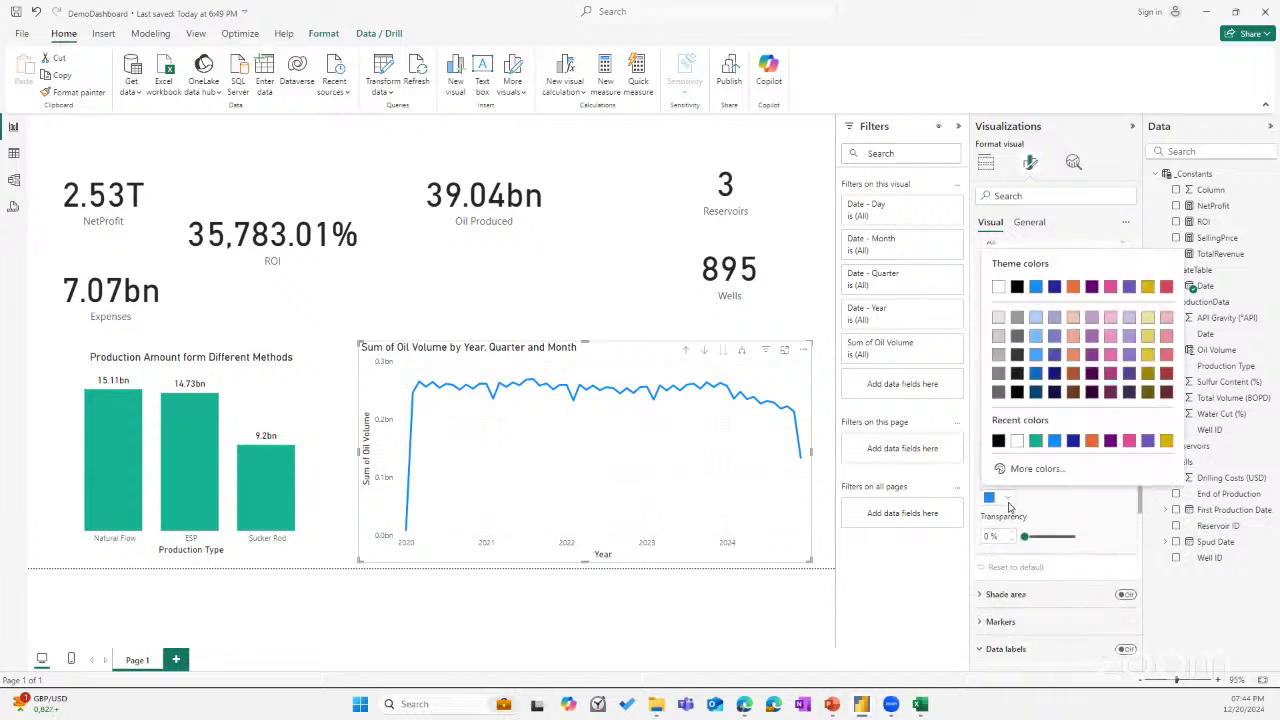
pyautogui.click(1034, 447)
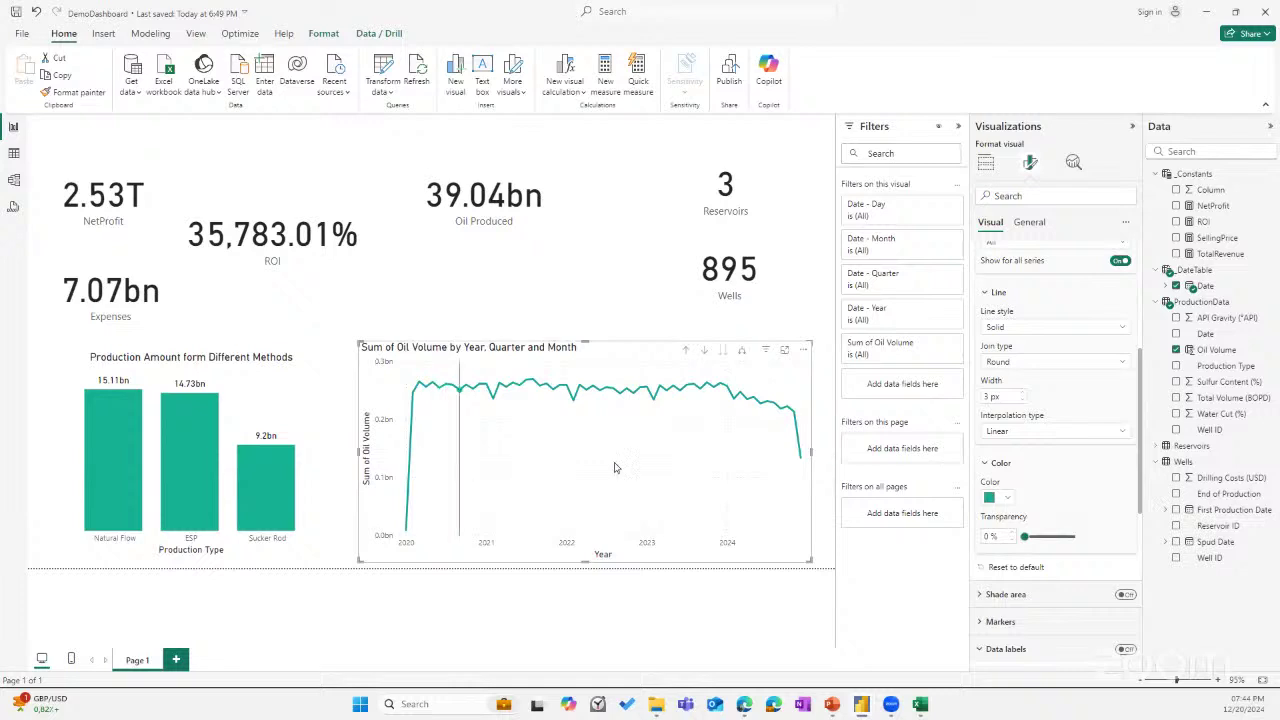
# Set the line chart's y-axis values to the DIN font at size 11.
pyautogui.scroll(5, 1045, 435)
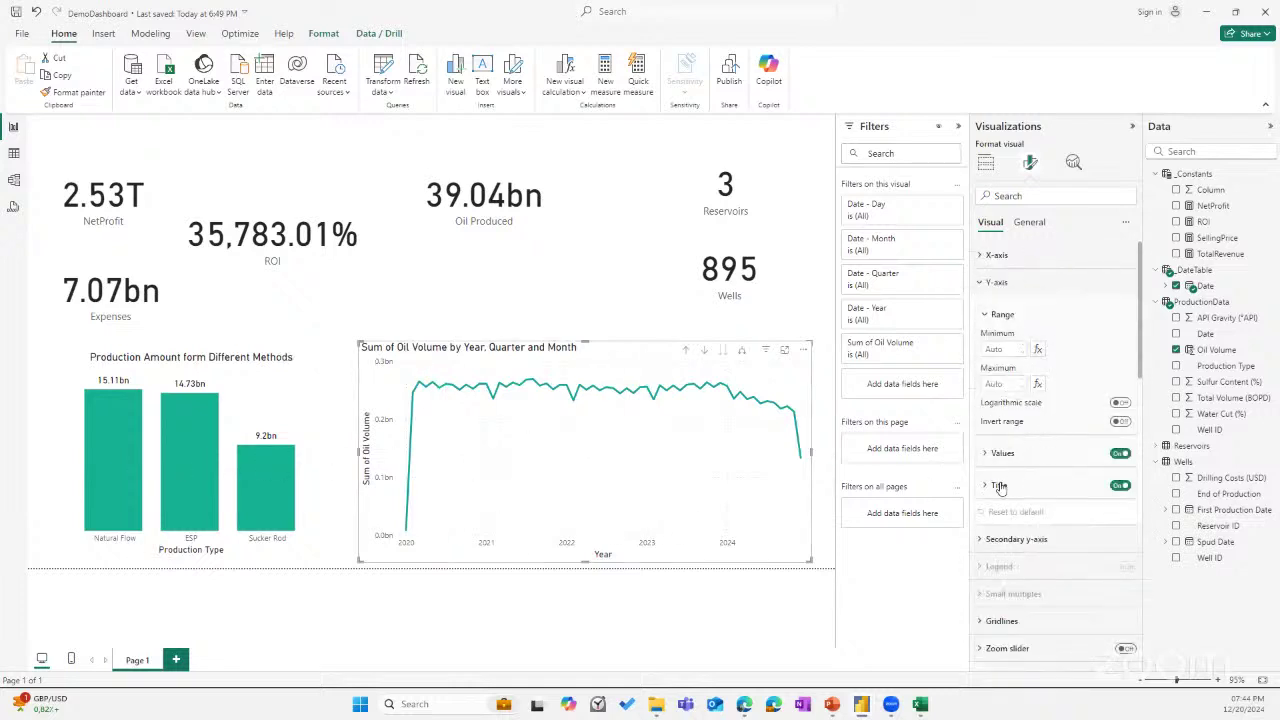
pyautogui.click(1002, 453)
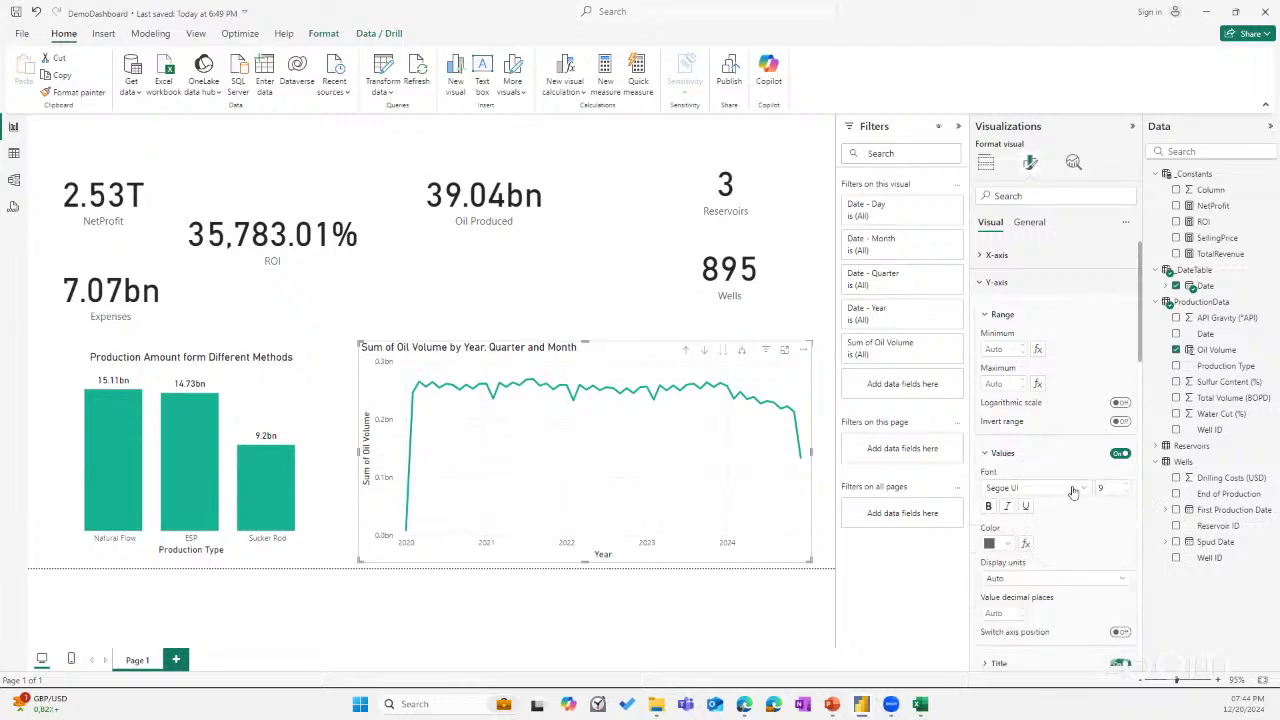
pyautogui.click(1072, 488)
pyautogui.click(1065, 307)
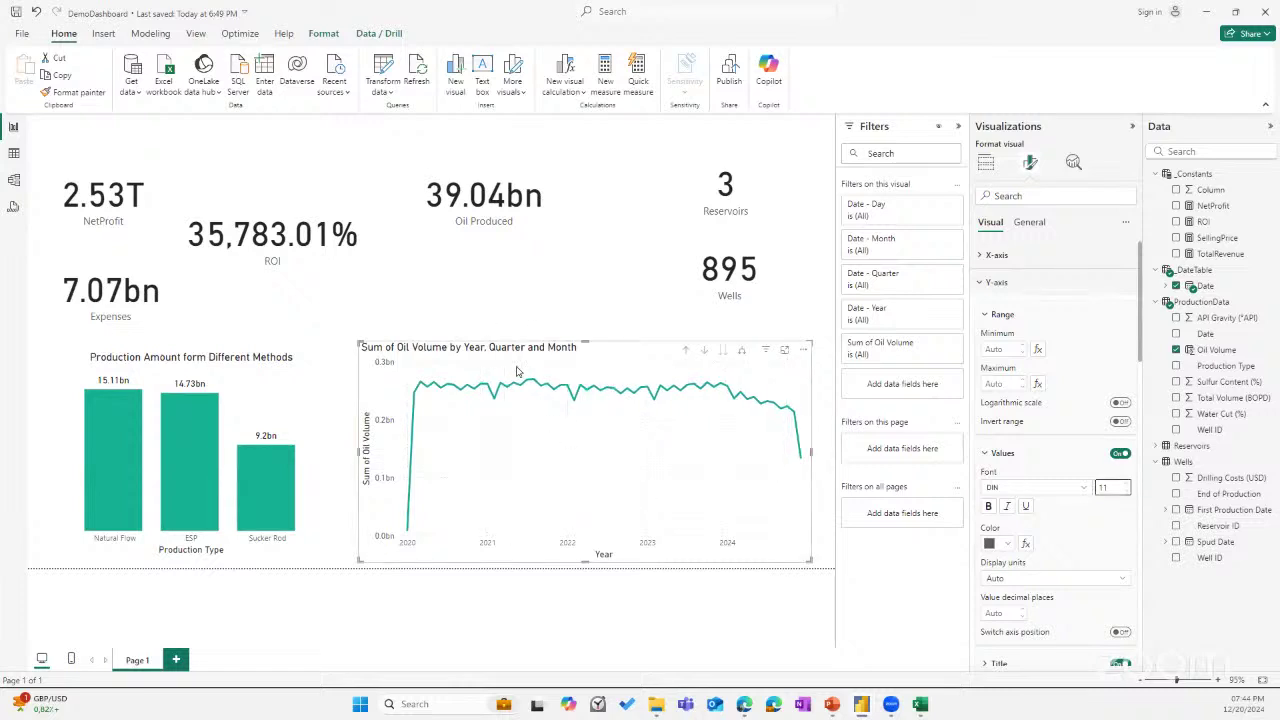
pyautogui.click(563, 323)
# Change the oil volume line chart's title to "Daily Oil Production" and center it horizontally.
pyautogui.click(582, 346)
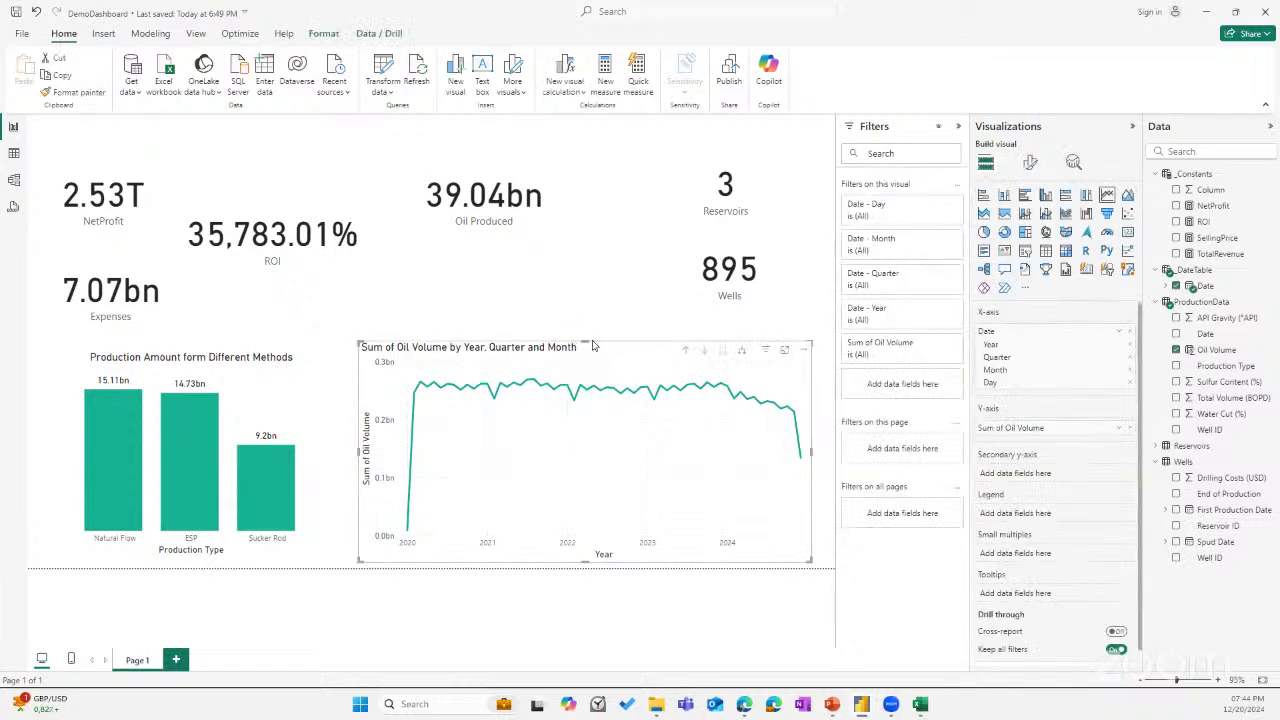
pyautogui.click(1030, 162)
pyautogui.click(1029, 226)
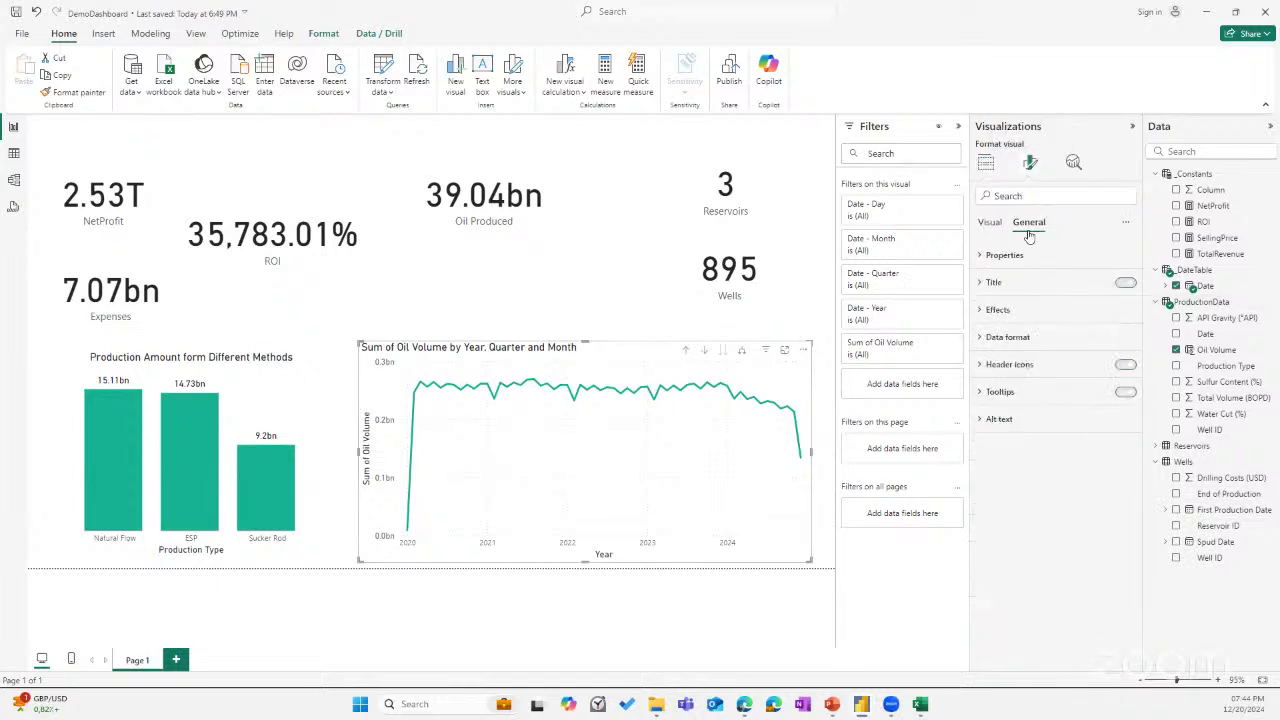
pyautogui.click(1010, 283)
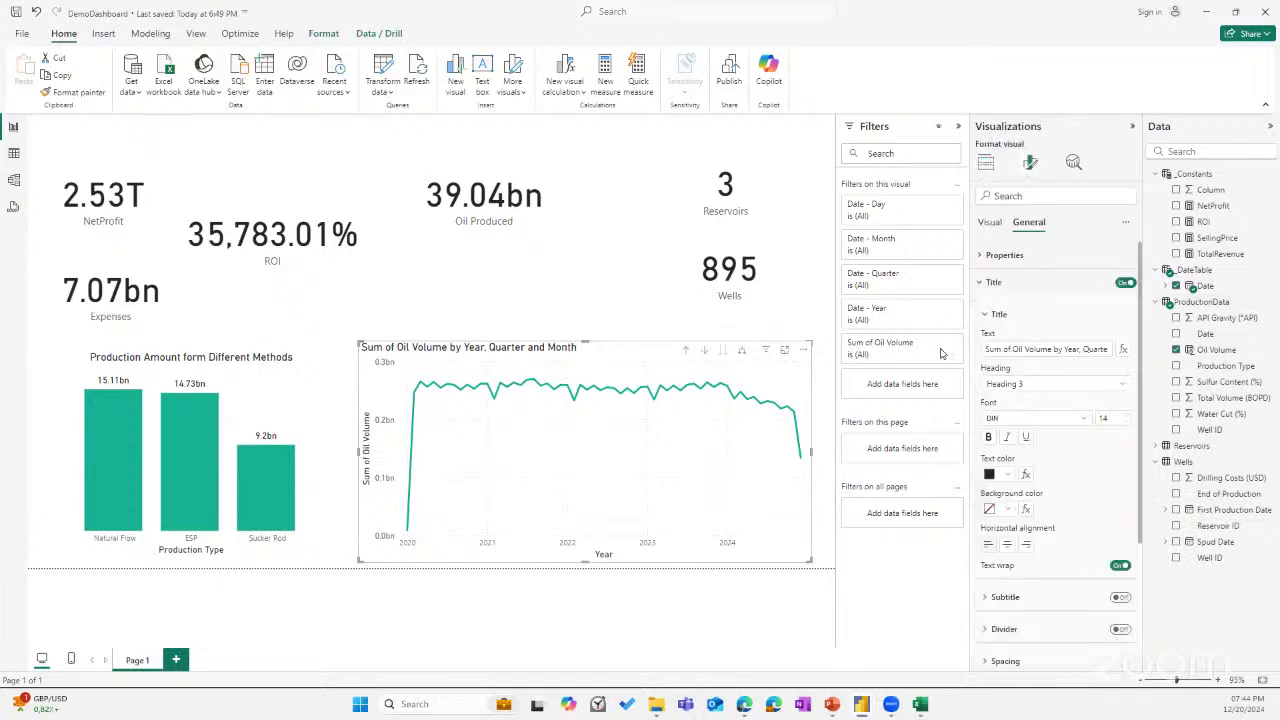
pyautogui.tripleClick(1019, 349)
pyautogui.write('Daily Oil Production')
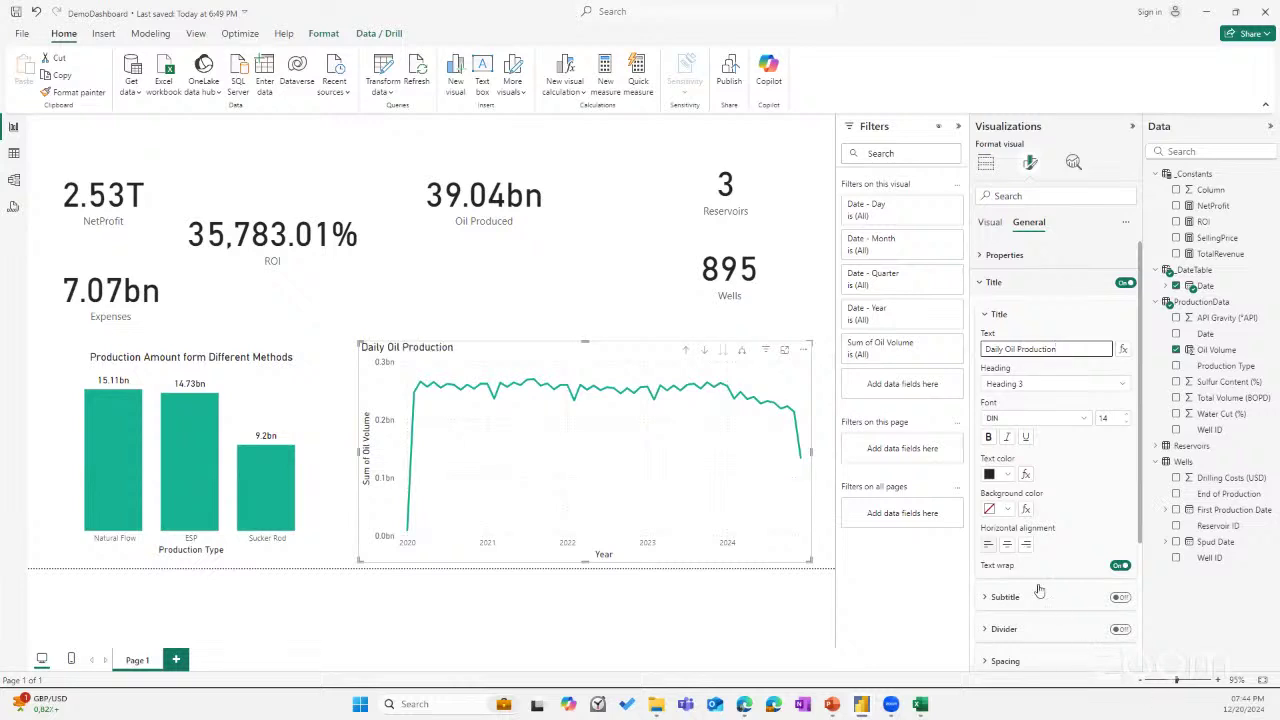
pyautogui.click(1007, 547)
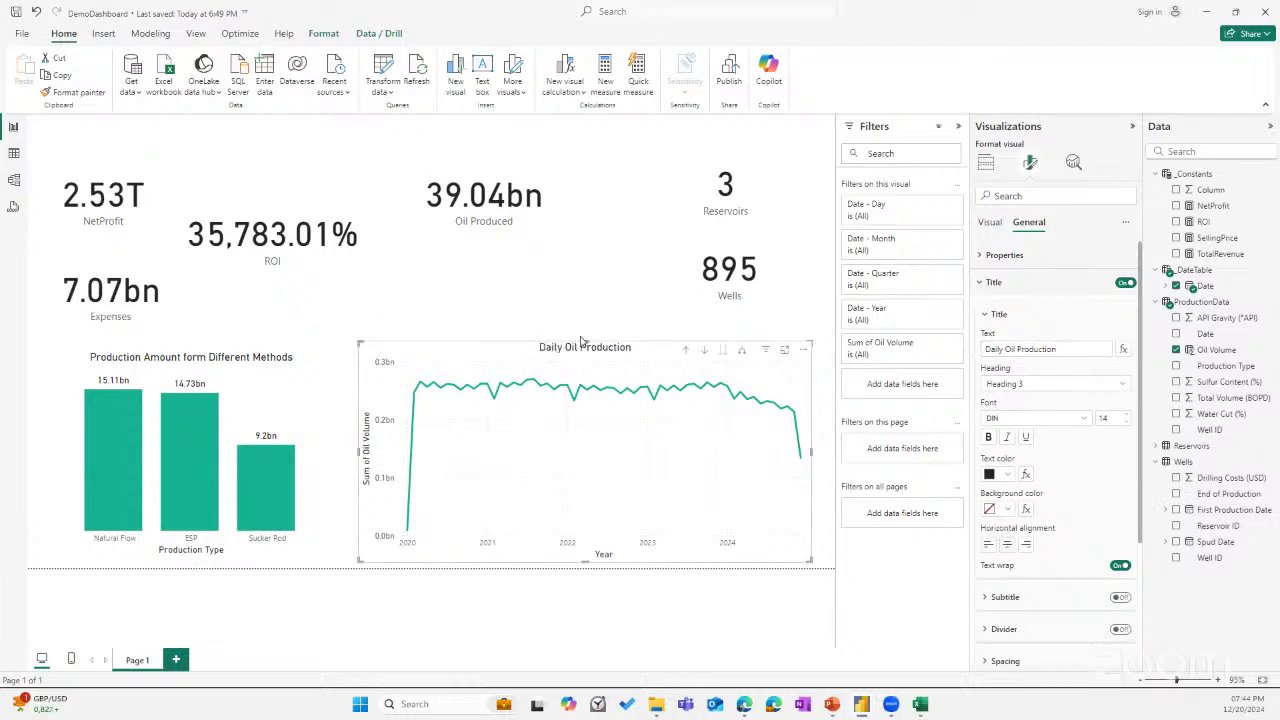
# Make the Daily Oil Production line chart shorter and shift the ROI and Oil Produced cards to the right.
pyautogui.moveTo(585, 344); pyautogui.dragTo(584, 388)
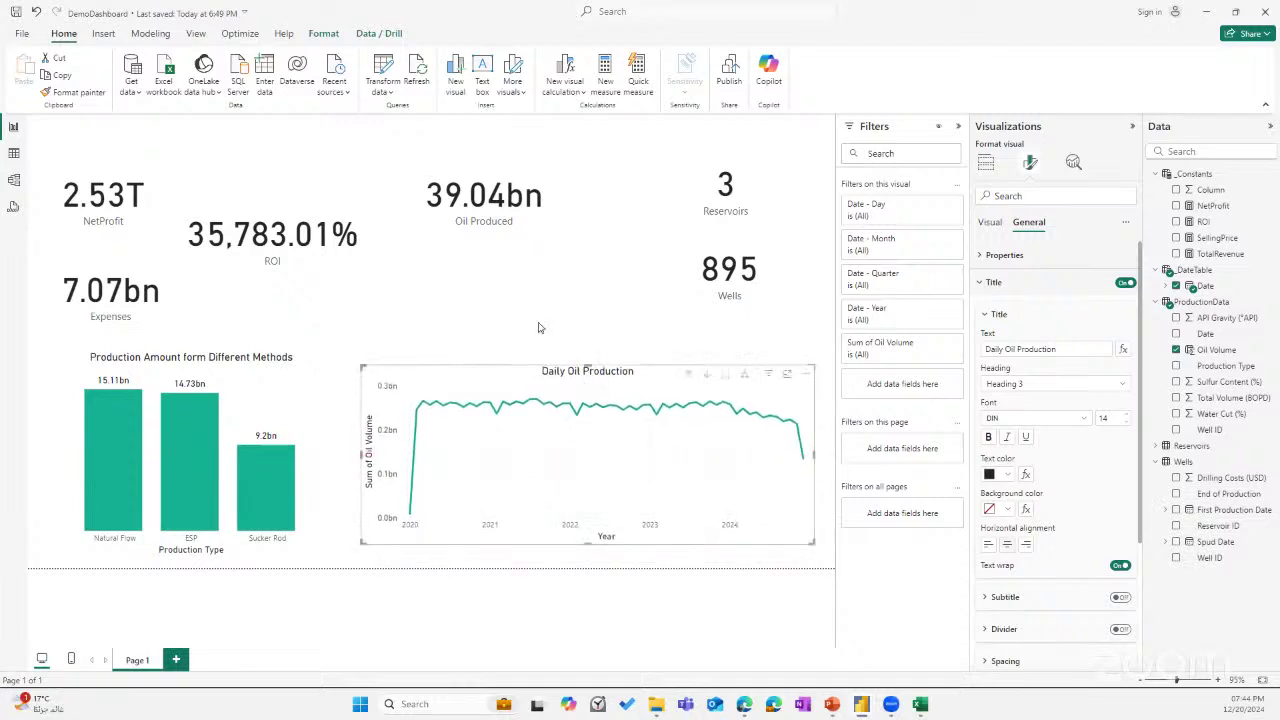
pyautogui.click(443, 323)
pyautogui.moveTo(296, 229); pyautogui.dragTo(307, 206)
pyautogui.moveTo(478, 201); pyautogui.dragTo(550, 222)
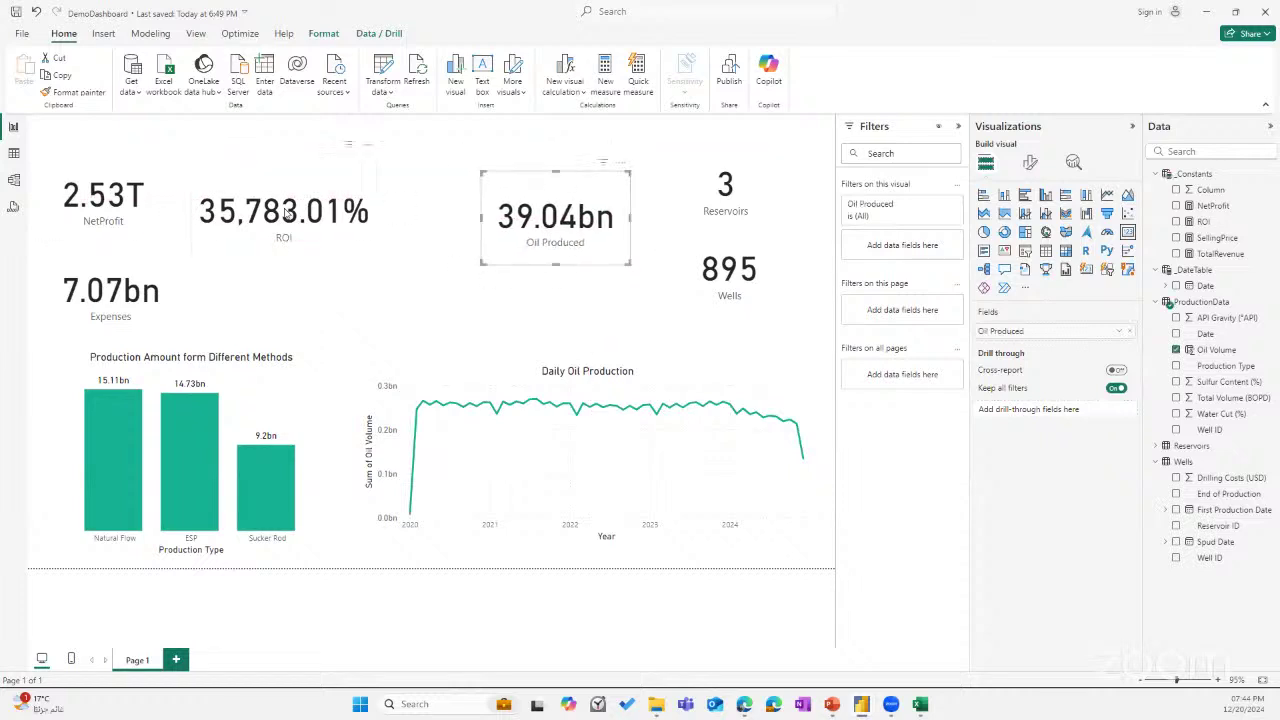
pyautogui.moveTo(288, 214); pyautogui.dragTo(330, 210)
# Move the NetProfit and Expenses cards up and to the right, stacking them above the column chart.
pyautogui.moveTo(131, 215); pyautogui.dragTo(158, 192)
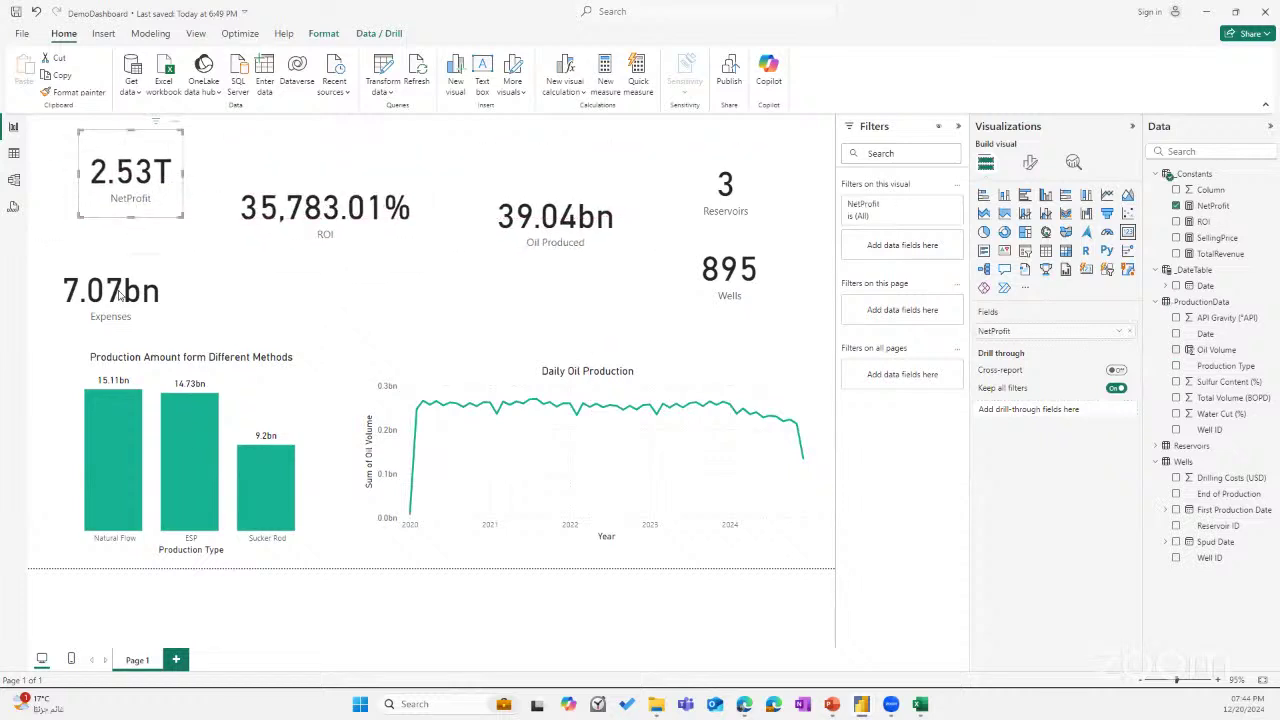
pyautogui.moveTo(118, 276); pyautogui.dragTo(139, 251)
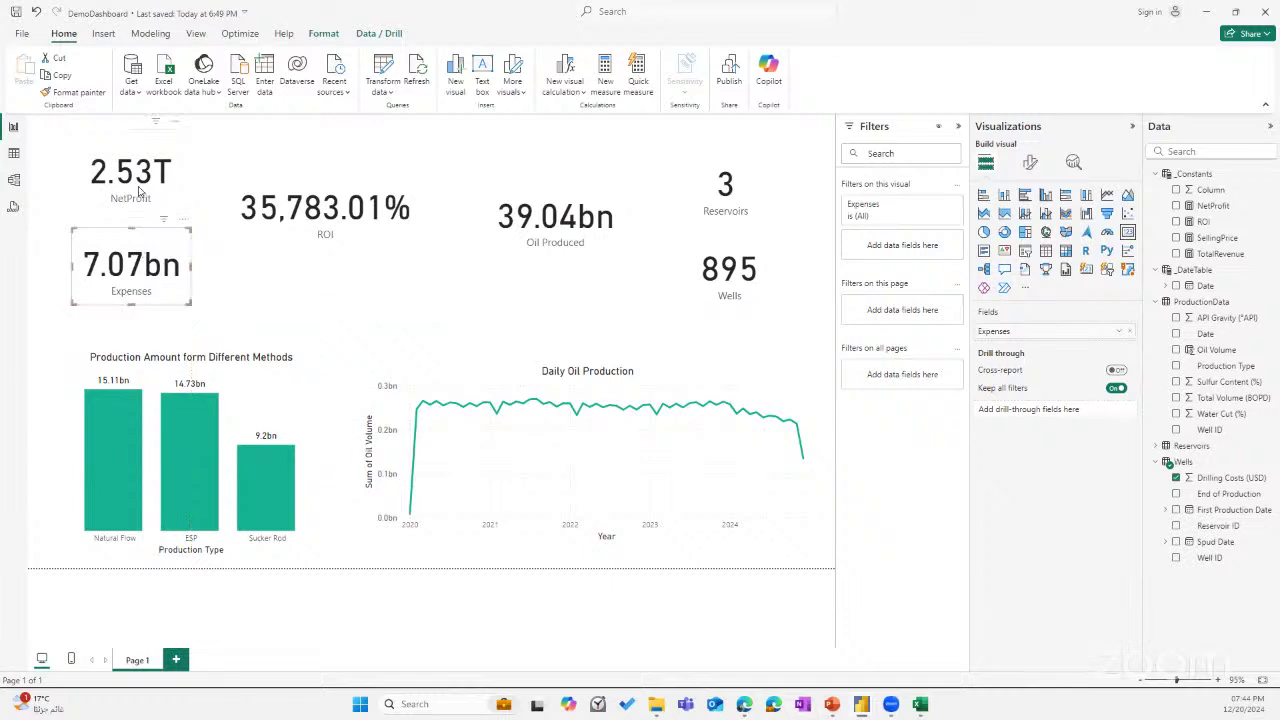
pyautogui.moveTo(148, 180); pyautogui.dragTo(146, 185)
pyautogui.click(254, 304)
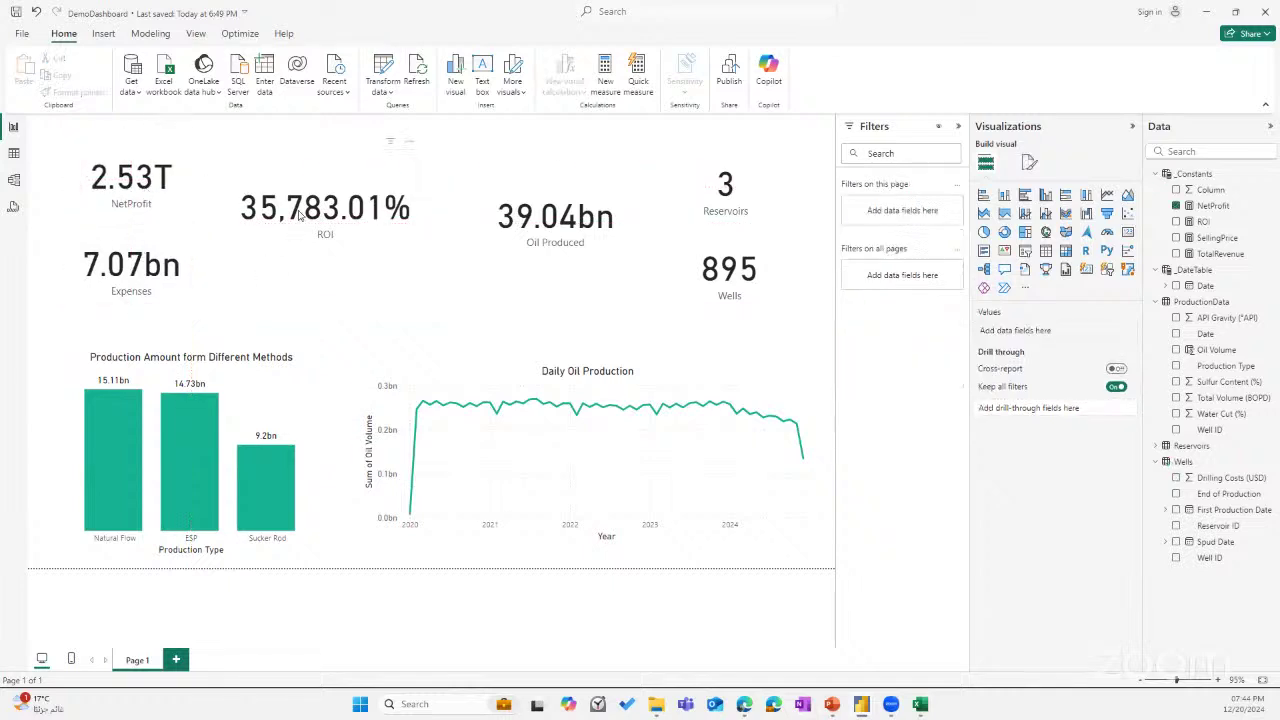
# Reposition the ROI, Oil Produced, Reservoirs and Wells cards to even out the spacing across the upper part of the page.
pyautogui.moveTo(330, 212); pyautogui.dragTo(356, 209)
pyautogui.moveTo(567, 220); pyautogui.dragTo(560, 199)
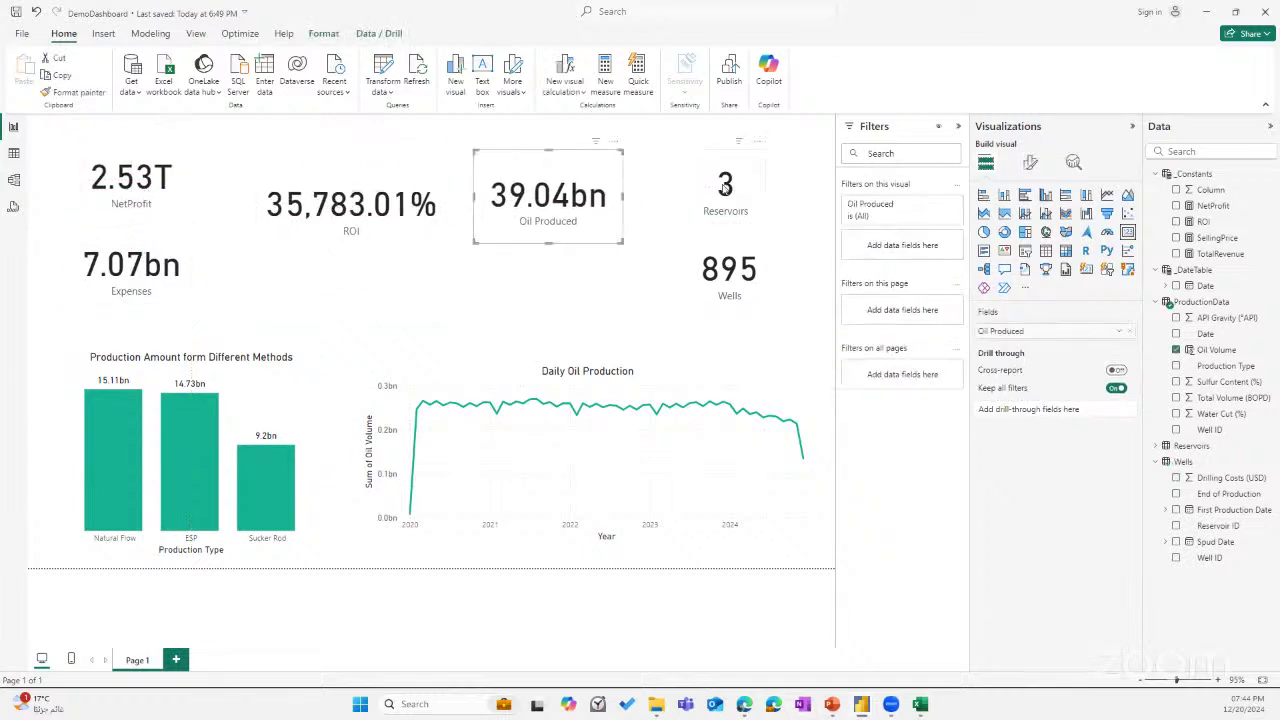
pyautogui.moveTo(730, 200); pyautogui.dragTo(720, 186)
pyautogui.moveTo(735, 288)
pyautogui.mouseDown()
pyautogui.moveTo(721, 262)
pyautogui.moveTo(722, 277)
pyautogui.mouseUp()
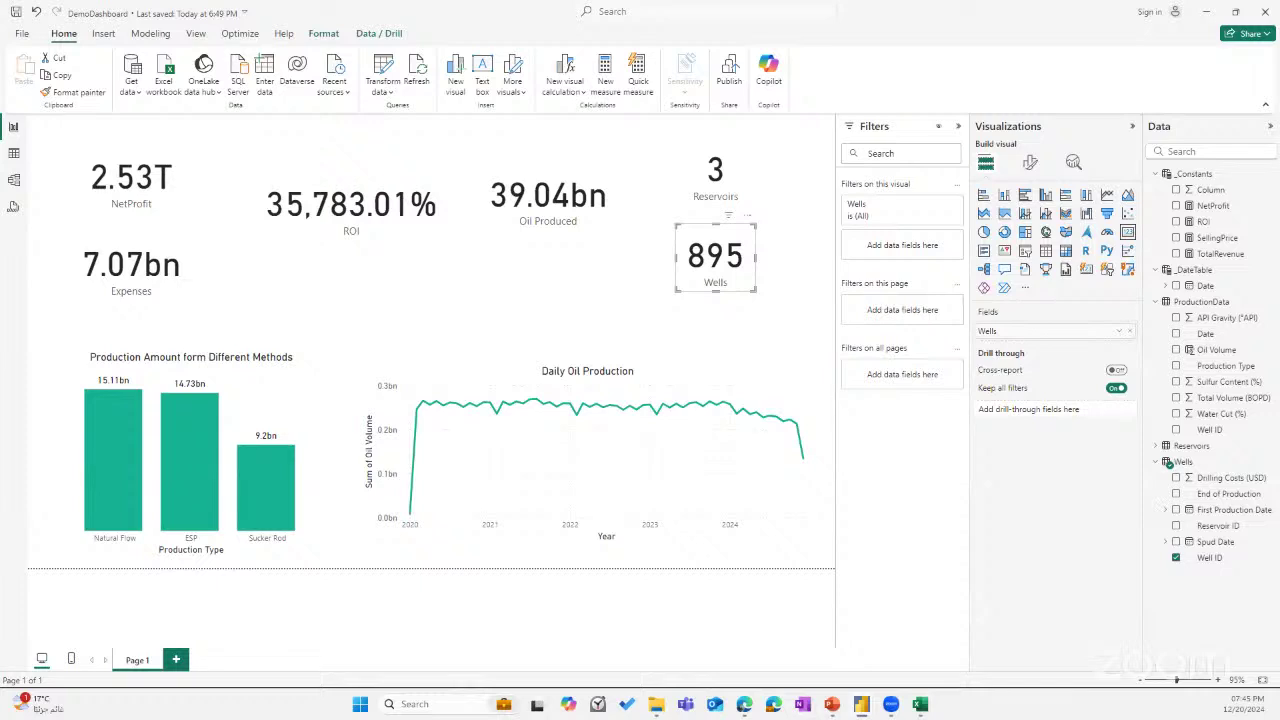
# Set the NetProfit card's height to 80 and width to 120.
pyautogui.click(123, 177)
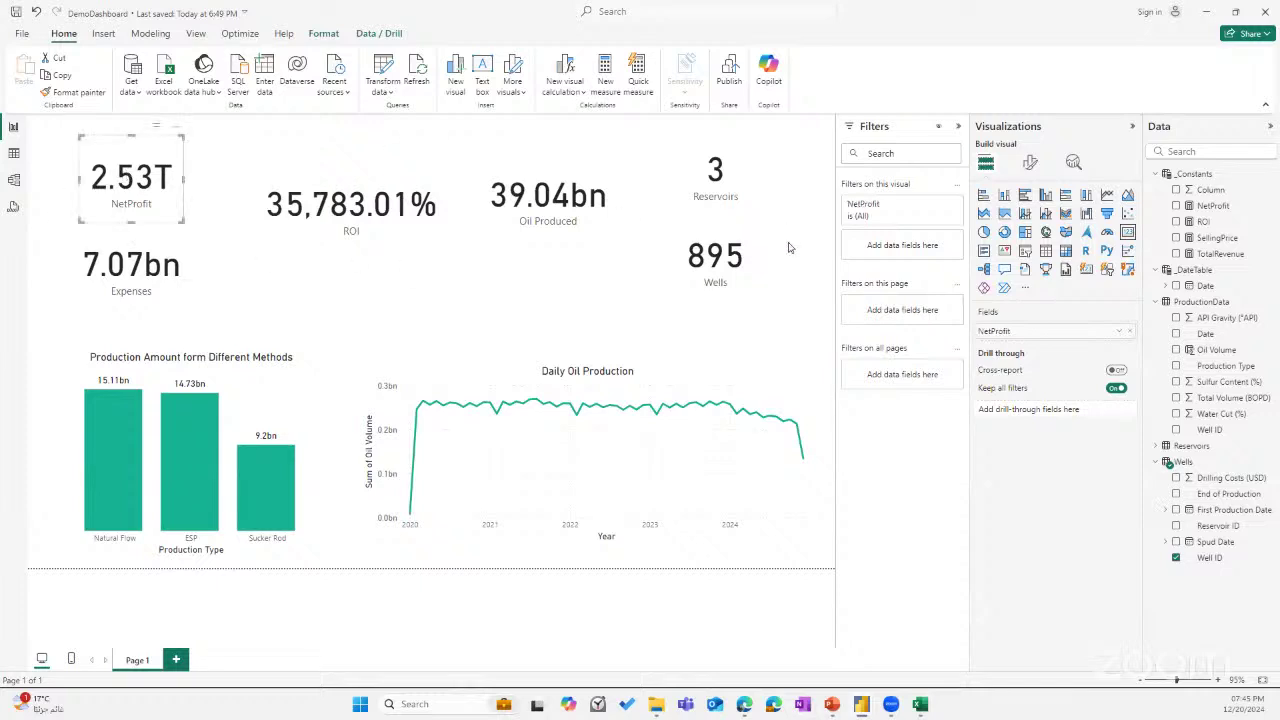
pyautogui.click(1031, 163)
pyautogui.click(1029, 222)
pyautogui.click(1002, 255)
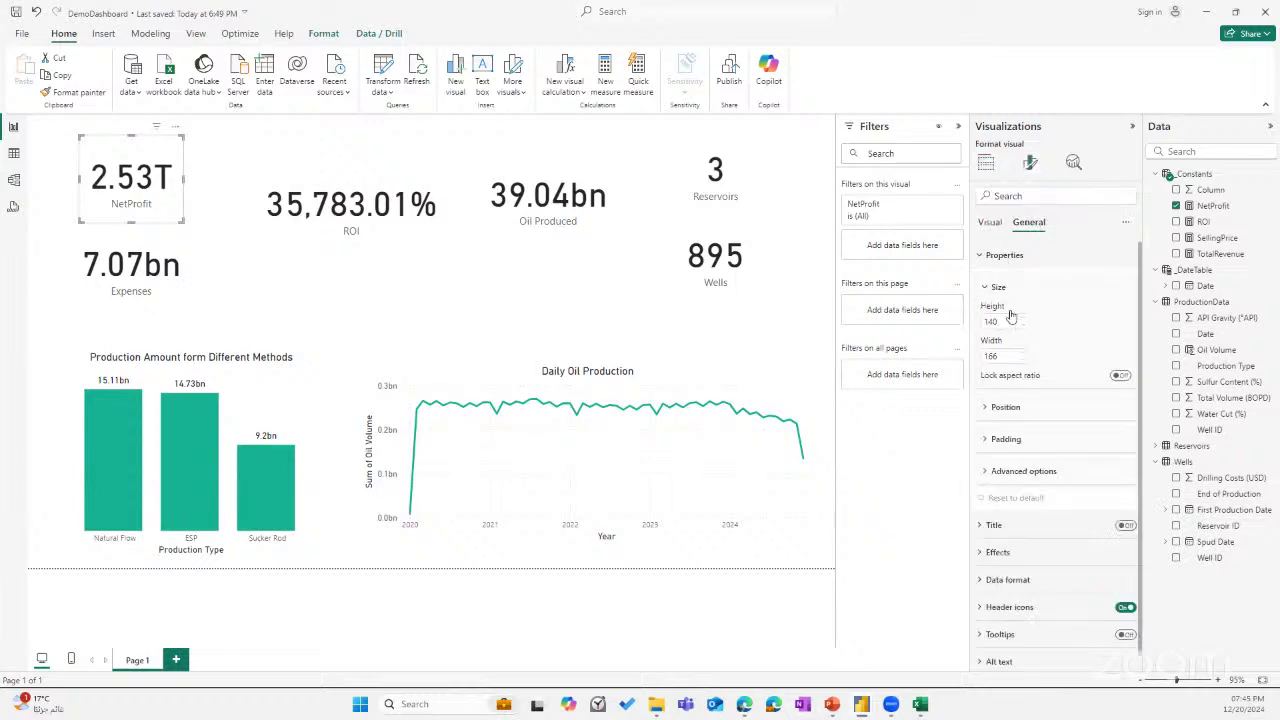
pyautogui.doubleClick(1000, 322)
pyautogui.write('8')
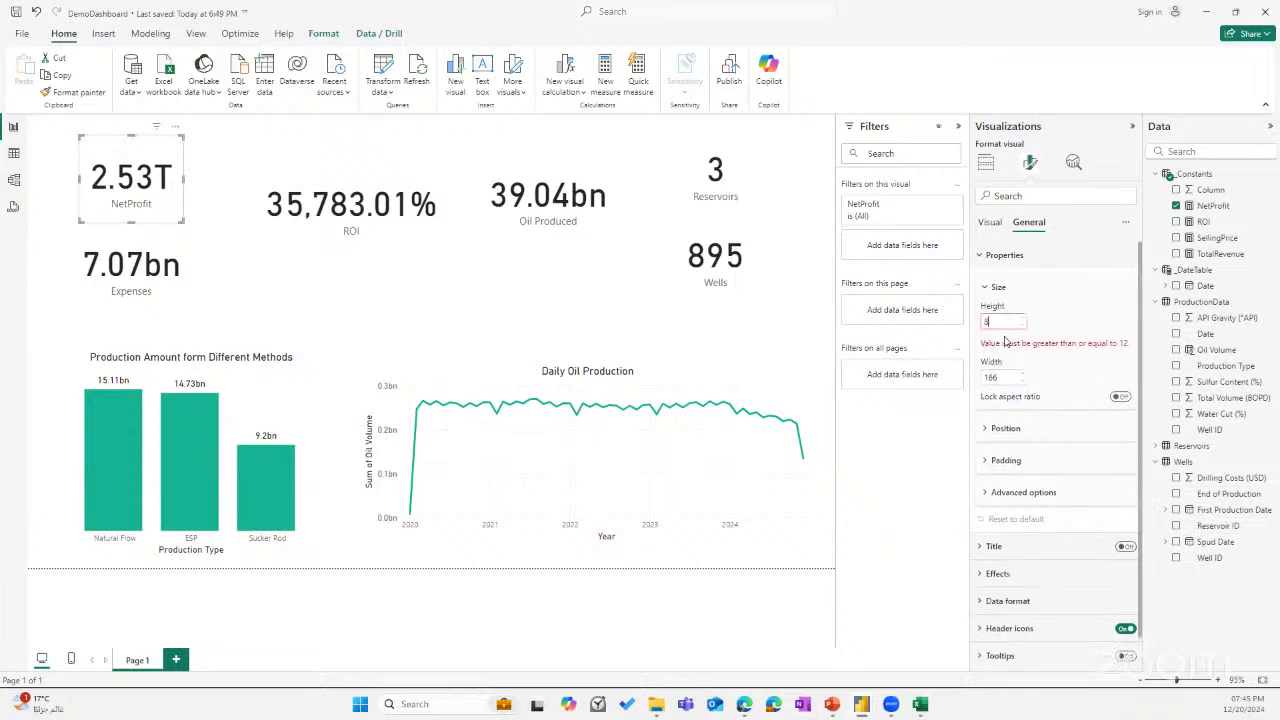
pyautogui.write('0')
pyautogui.doubleClick(1000, 355)
pyautogui.write('223')
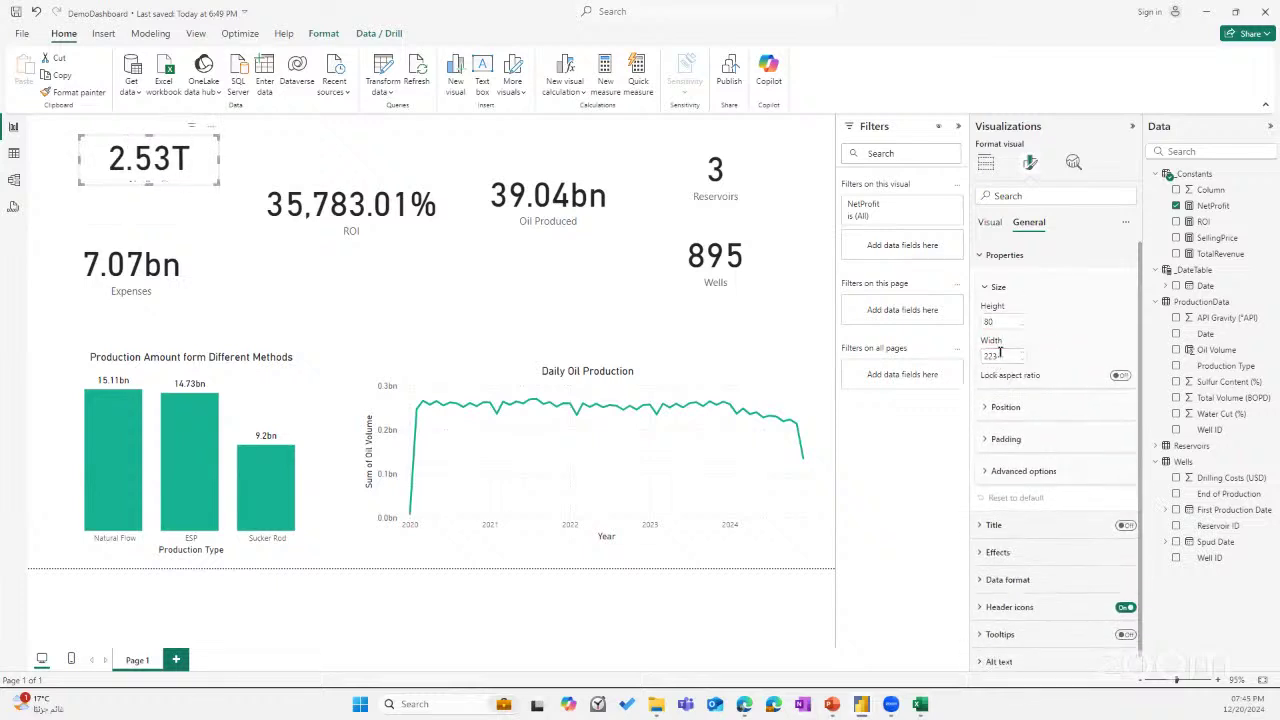
pyautogui.doubleClick(1000, 355)
pyautogui.write('120')
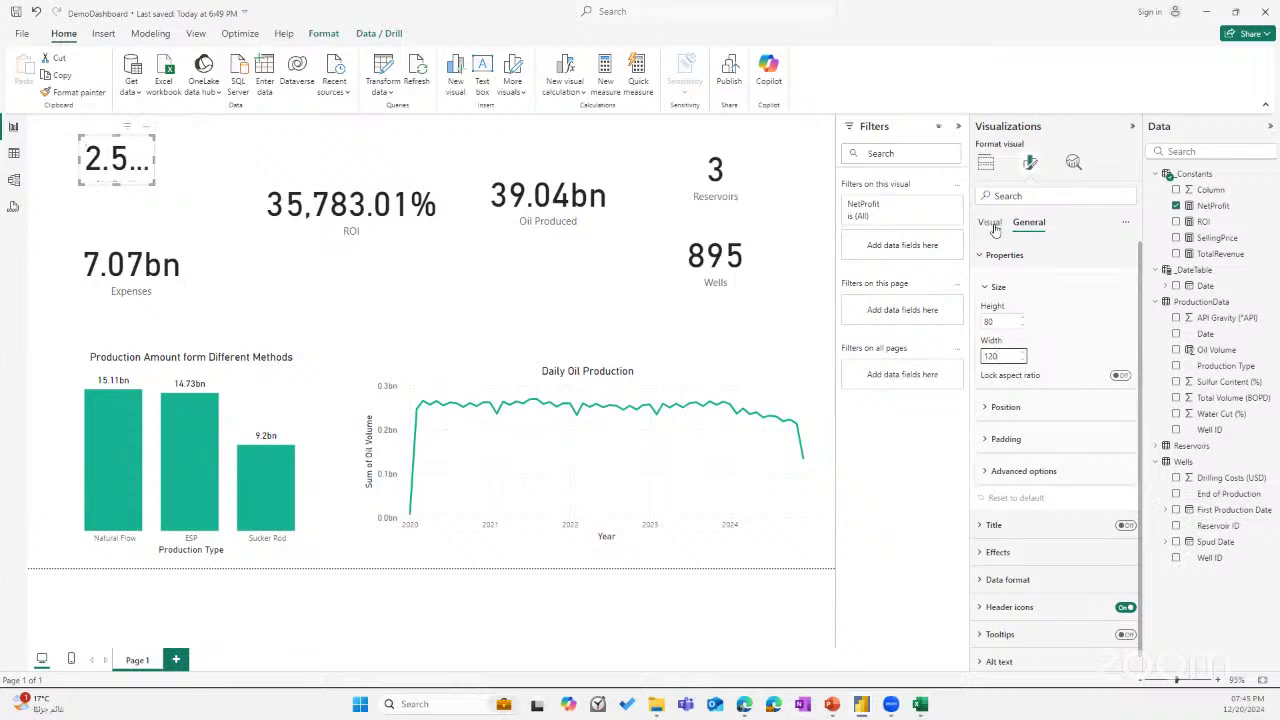
# Set the NetProfit card's callout value font size to 24.
pyautogui.click(995, 227)
pyautogui.click(1000, 257)
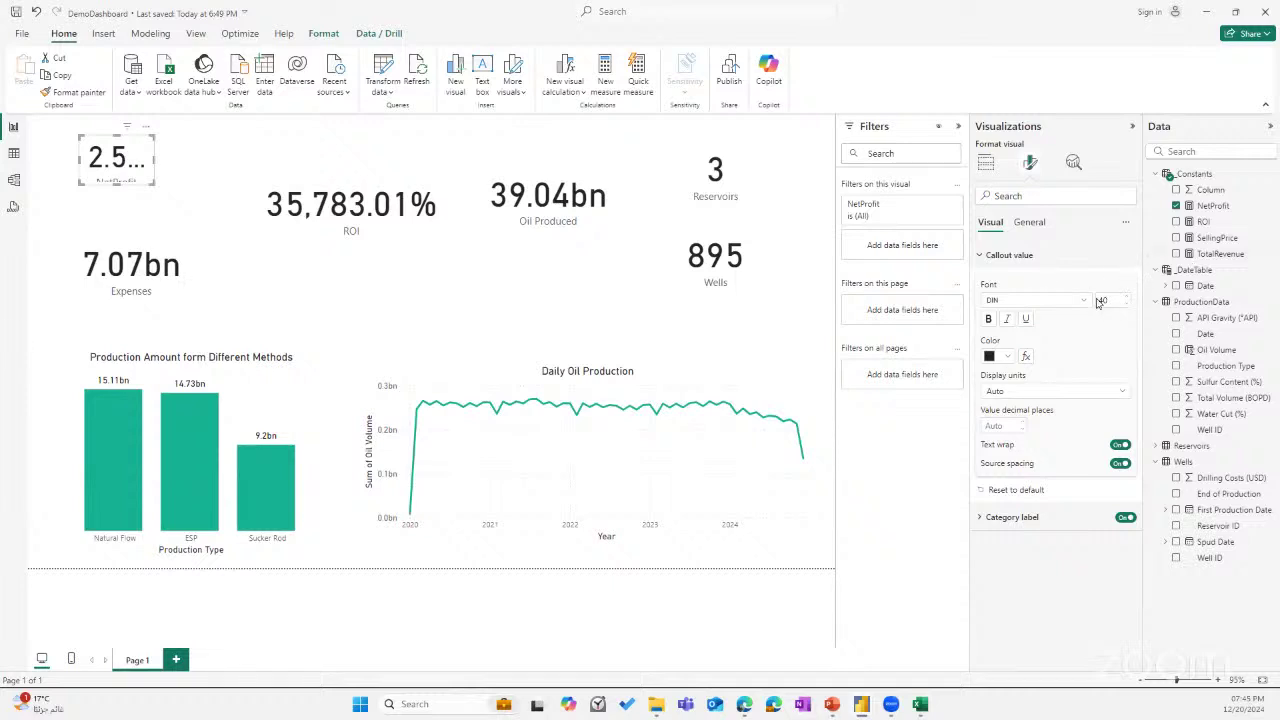
pyautogui.moveTo(1099, 303); pyautogui.dragTo(1121, 311)
pyautogui.write('24')
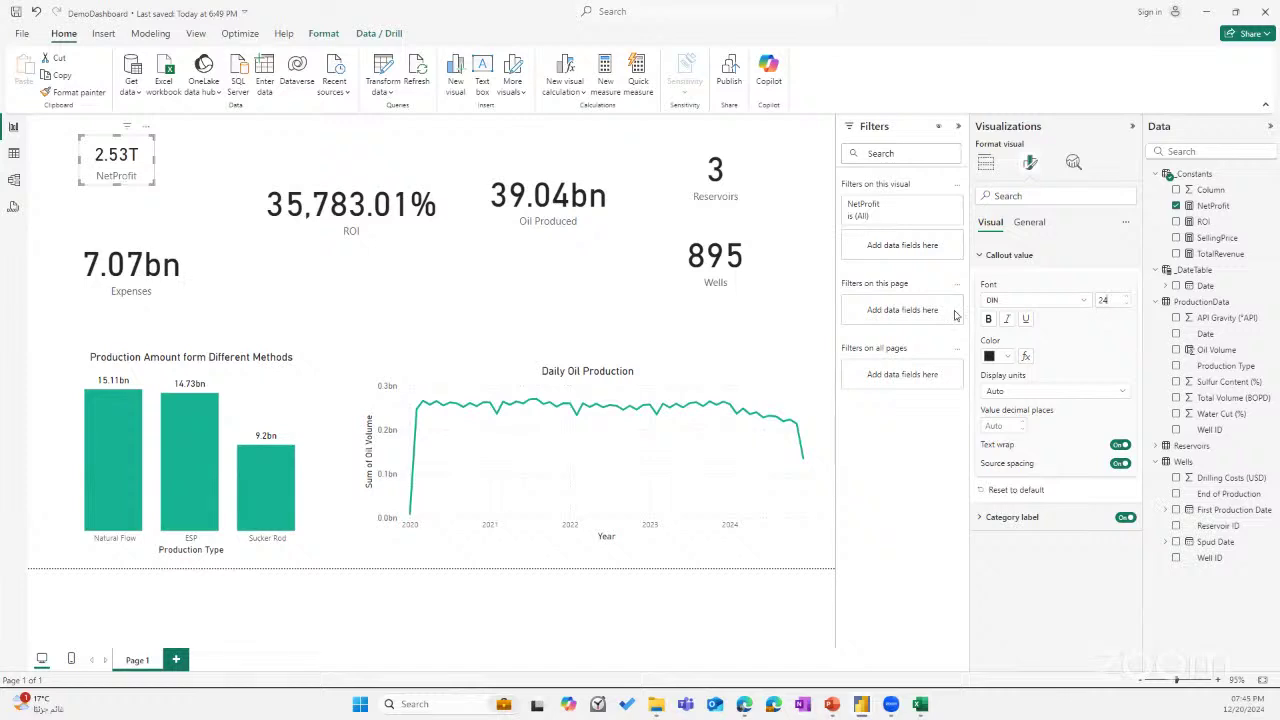
# Move the NetProfit card down above the Expenses card and shrink the Expenses card slightly.
pyautogui.moveTo(116, 168); pyautogui.dragTo(131, 197)
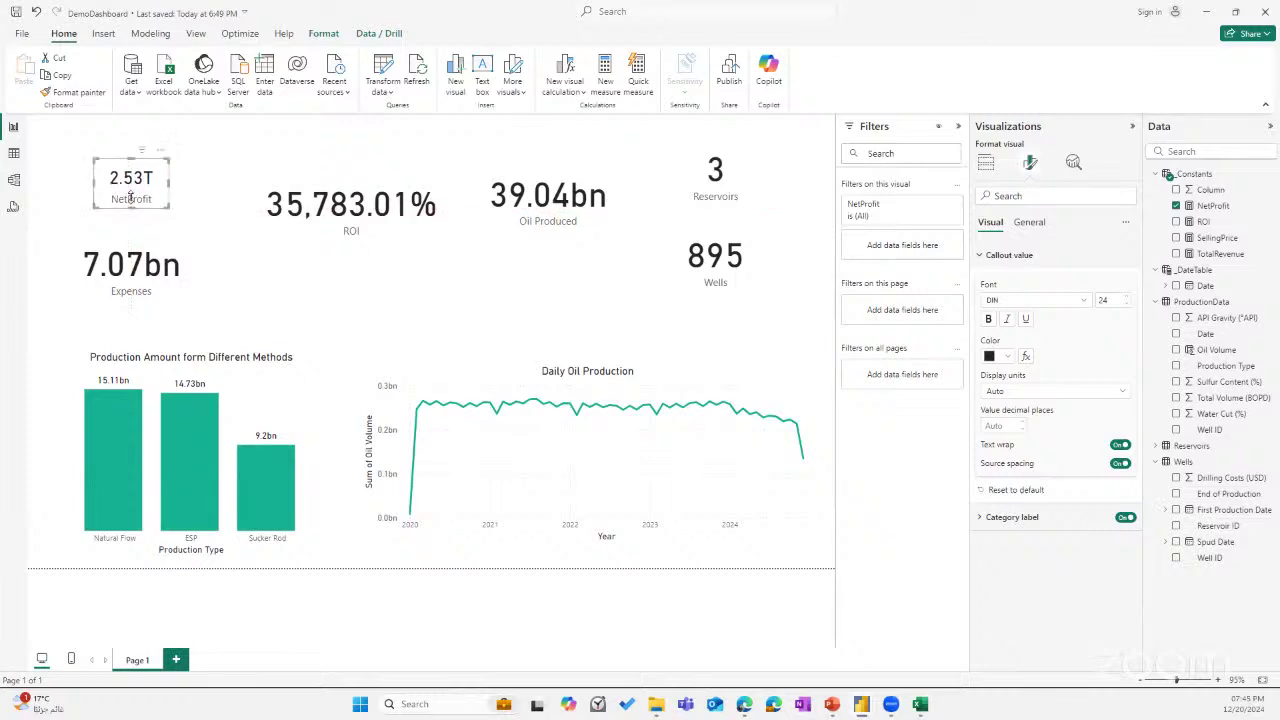
pyautogui.click(184, 302)
pyautogui.moveTo(179, 291)
pyautogui.mouseDown()
pyautogui.moveTo(157, 275)
pyautogui.moveTo(176, 290)
pyautogui.mouseUp()
# Set the Expenses card's callout value font size to 24 to match the NetProfit card.
pyautogui.click(133, 192)
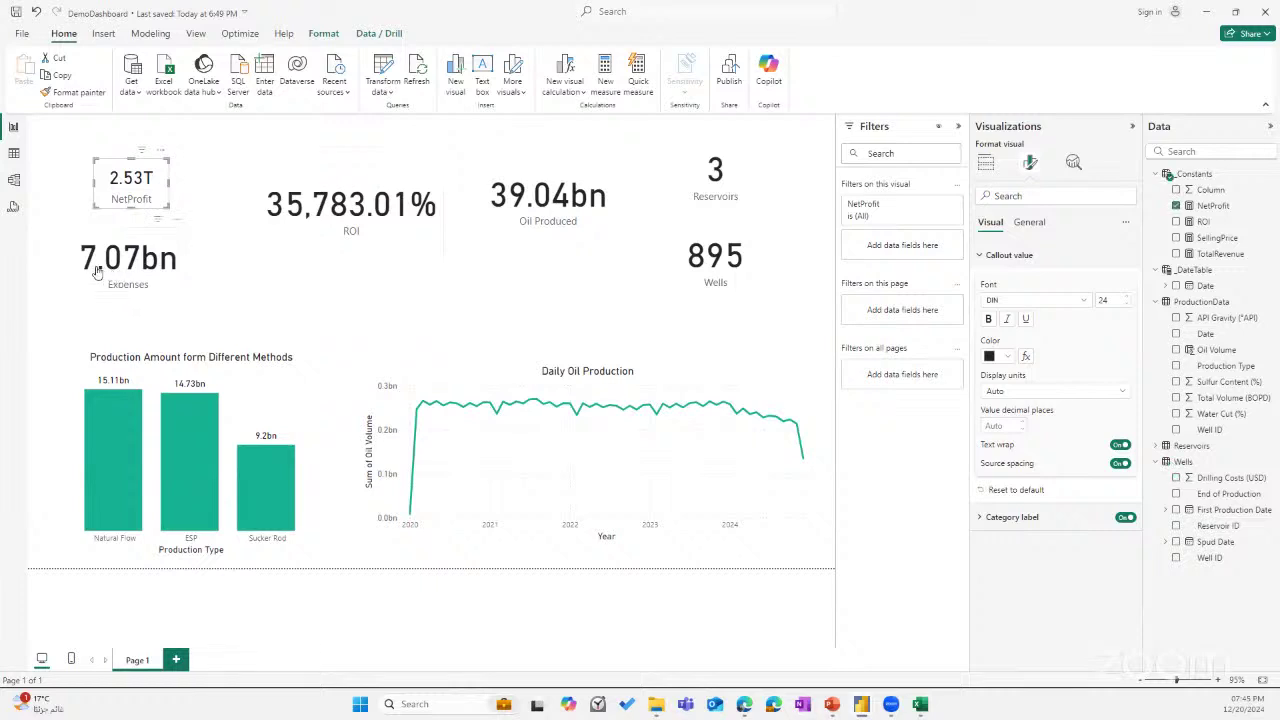
pyautogui.click(98, 274)
pyautogui.write('24')
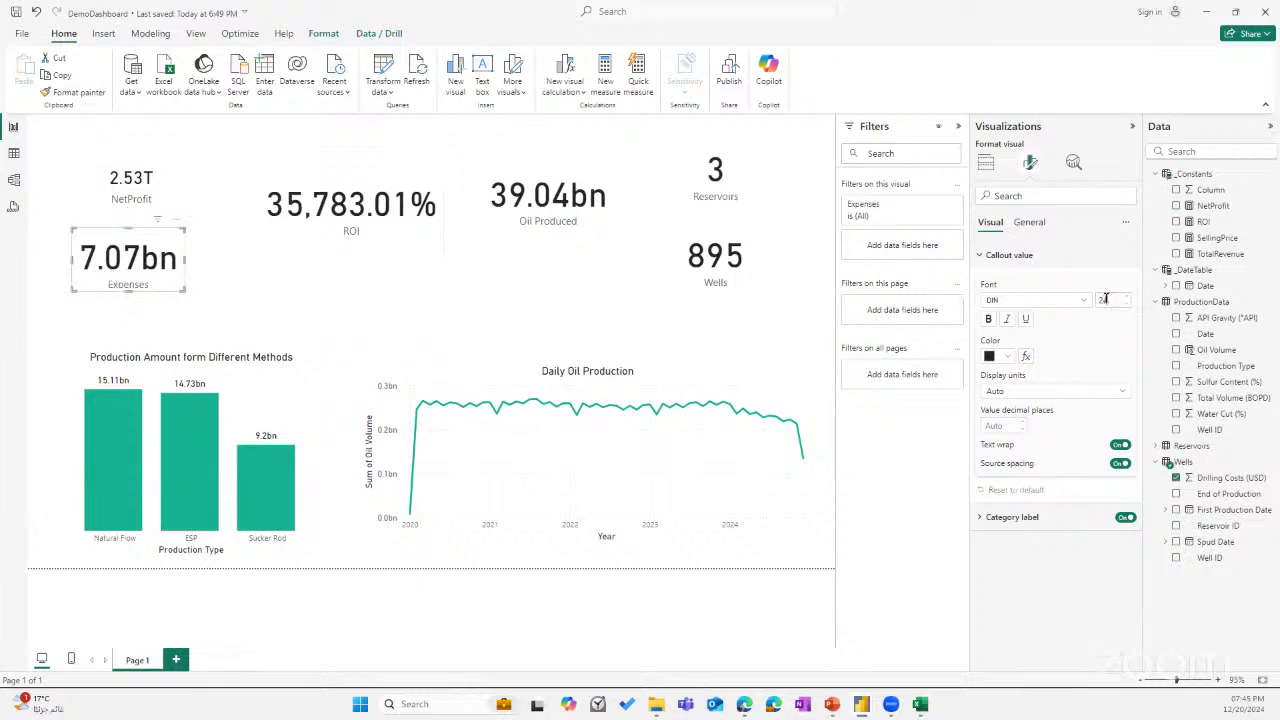
pyautogui.press('Return')
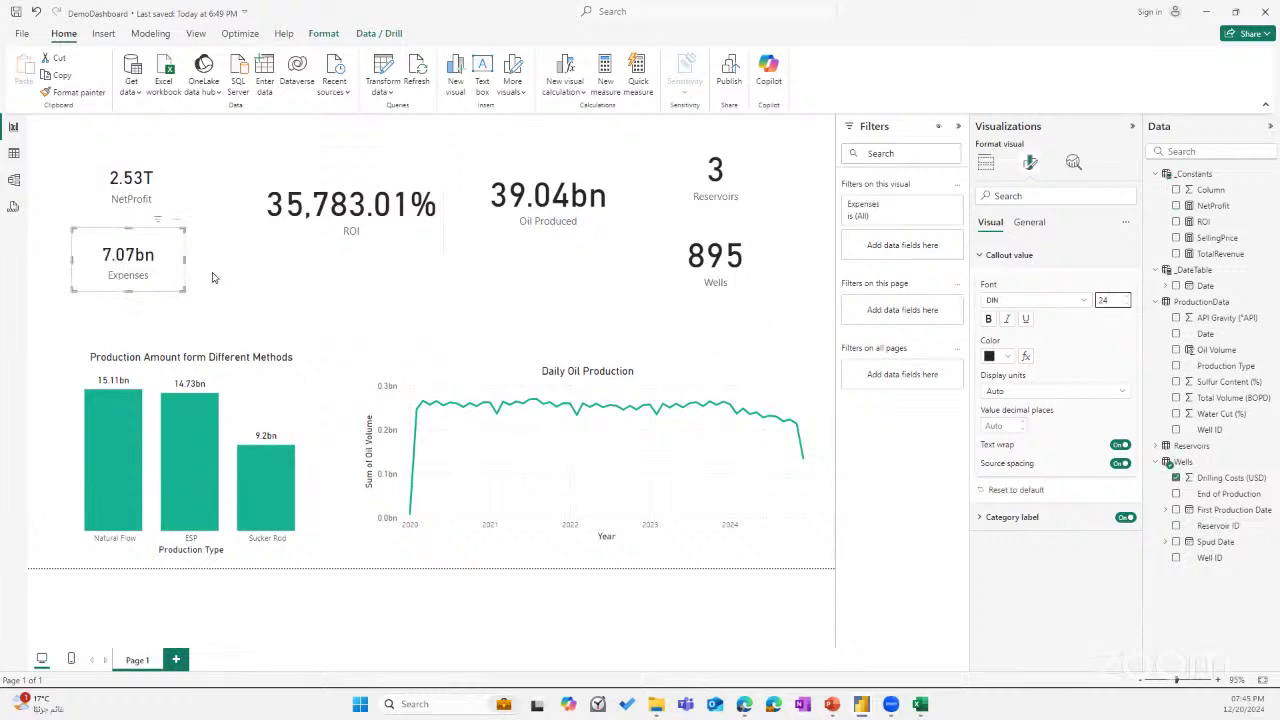
# Set the Expenses card's height to 80 and width to 120.
pyautogui.click(1029, 222)
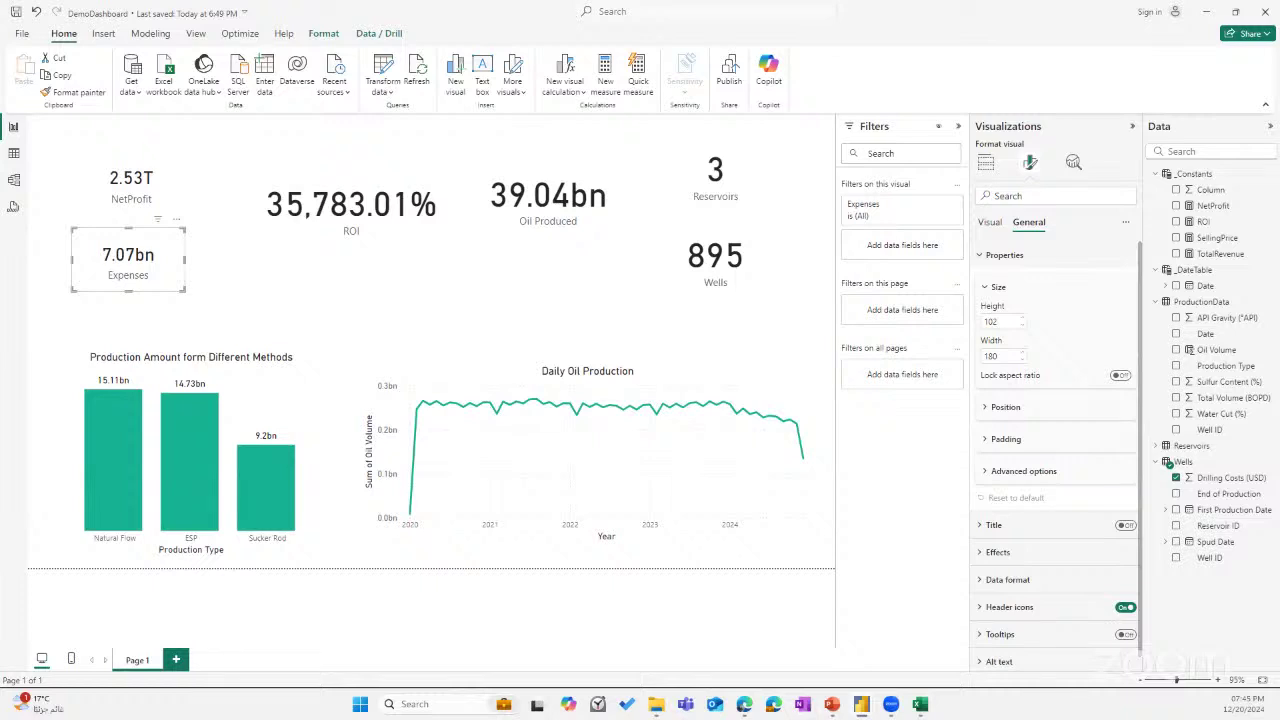
pyautogui.doubleClick(993, 323)
pyautogui.write('80')
pyautogui.press('Tab')
pyautogui.write('120')
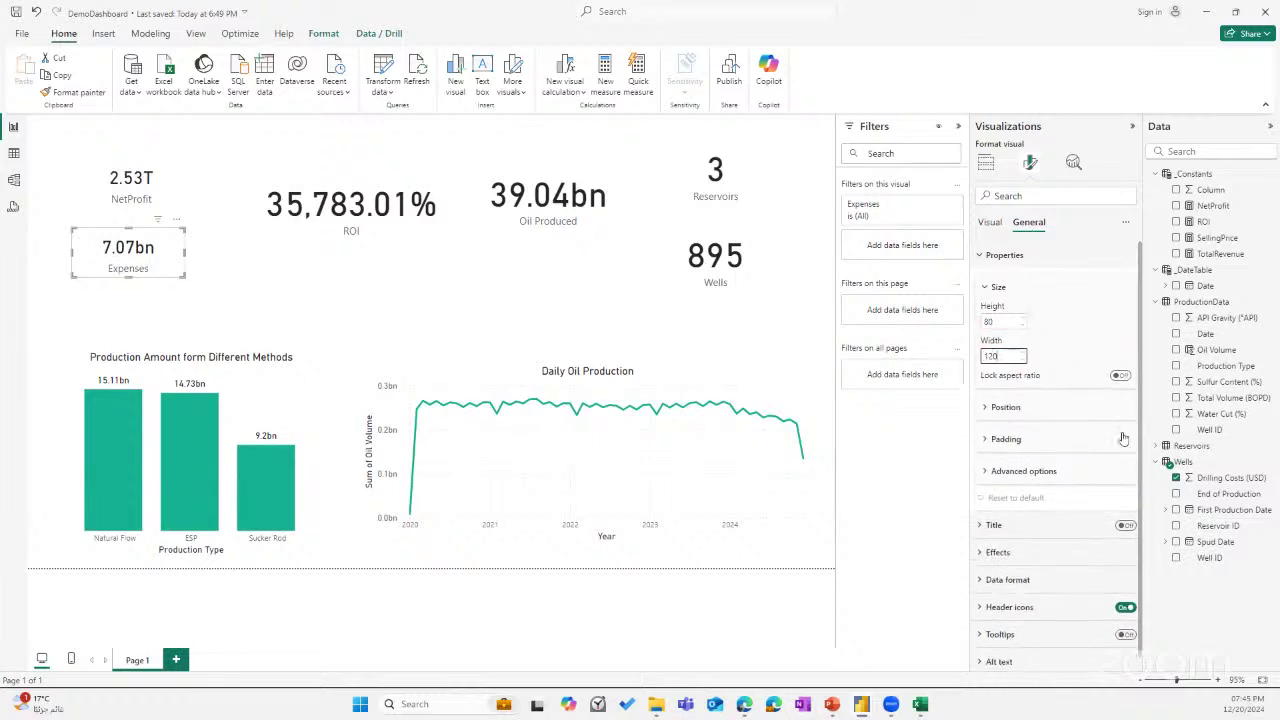
# Open the Expenses card's position settings.
pyautogui.click(1005, 407)
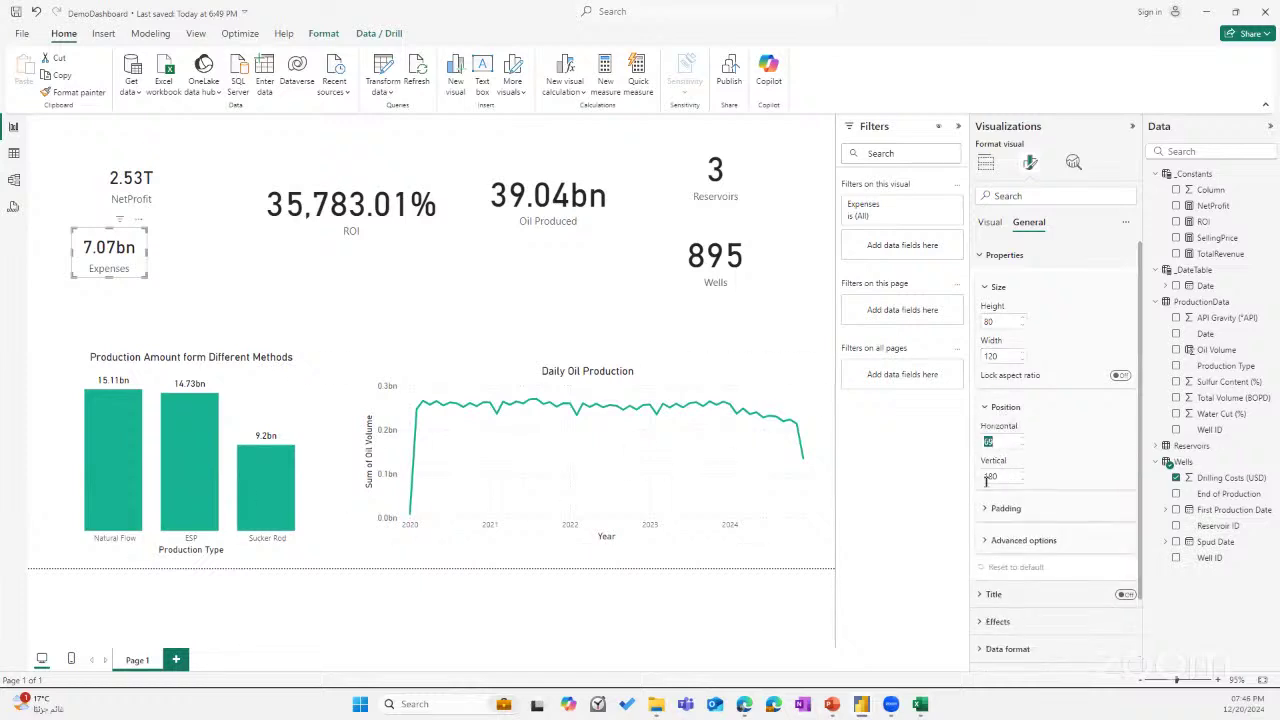
# Position the Expenses card at horizontal 59 and vertical 230.
pyautogui.doubleClick(992, 441)
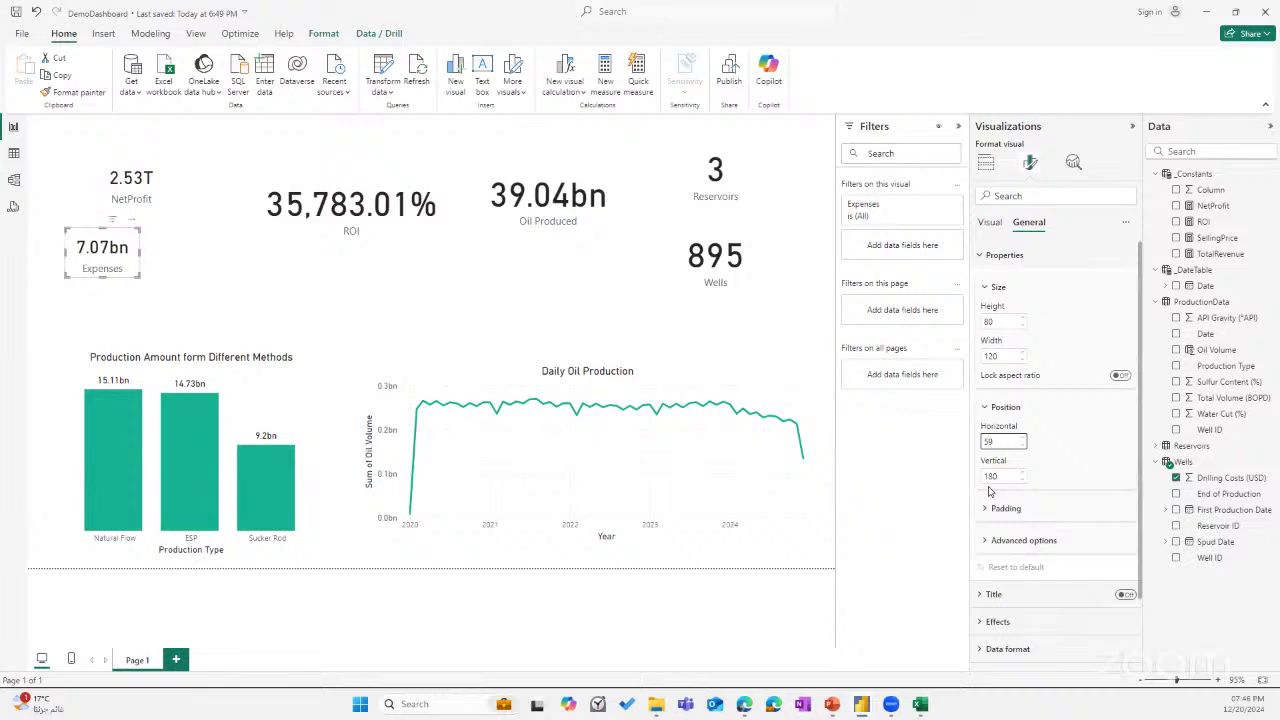
pyautogui.press('Tab')
pyautogui.write('2')
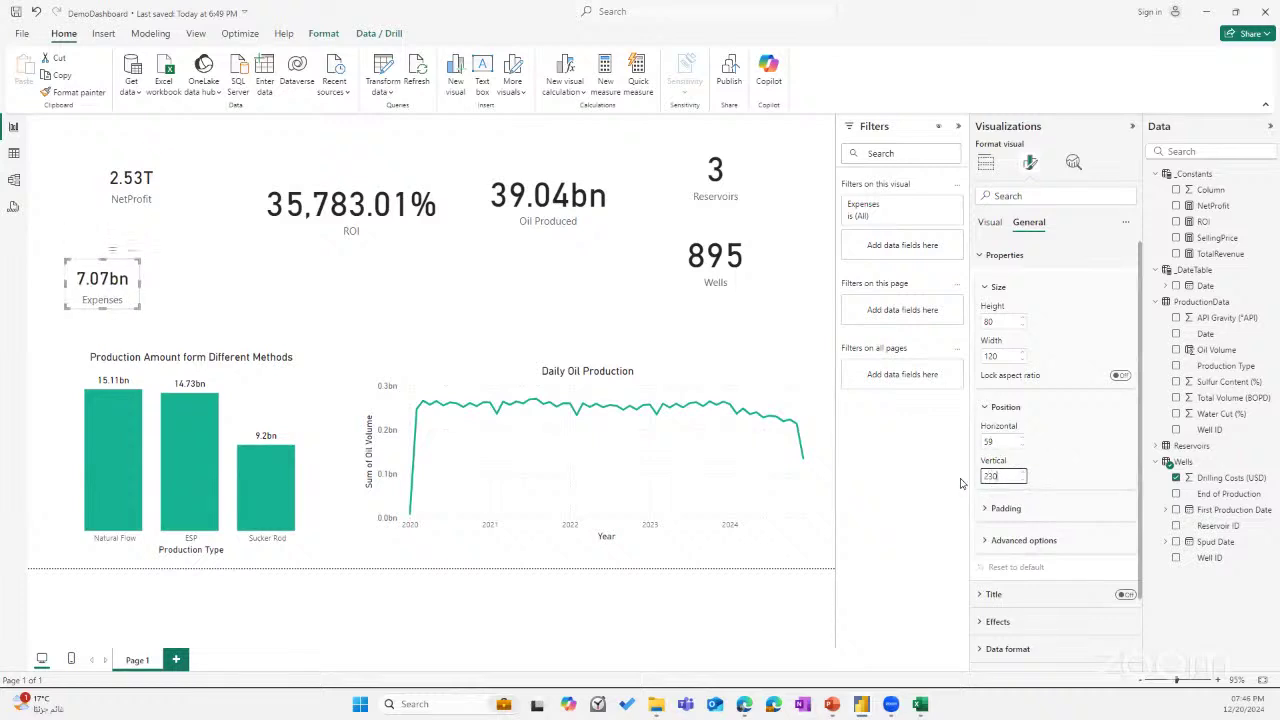
pyautogui.moveTo(112, 270); pyautogui.dragTo(141, 253)
pyautogui.doubleClick(1000, 440)
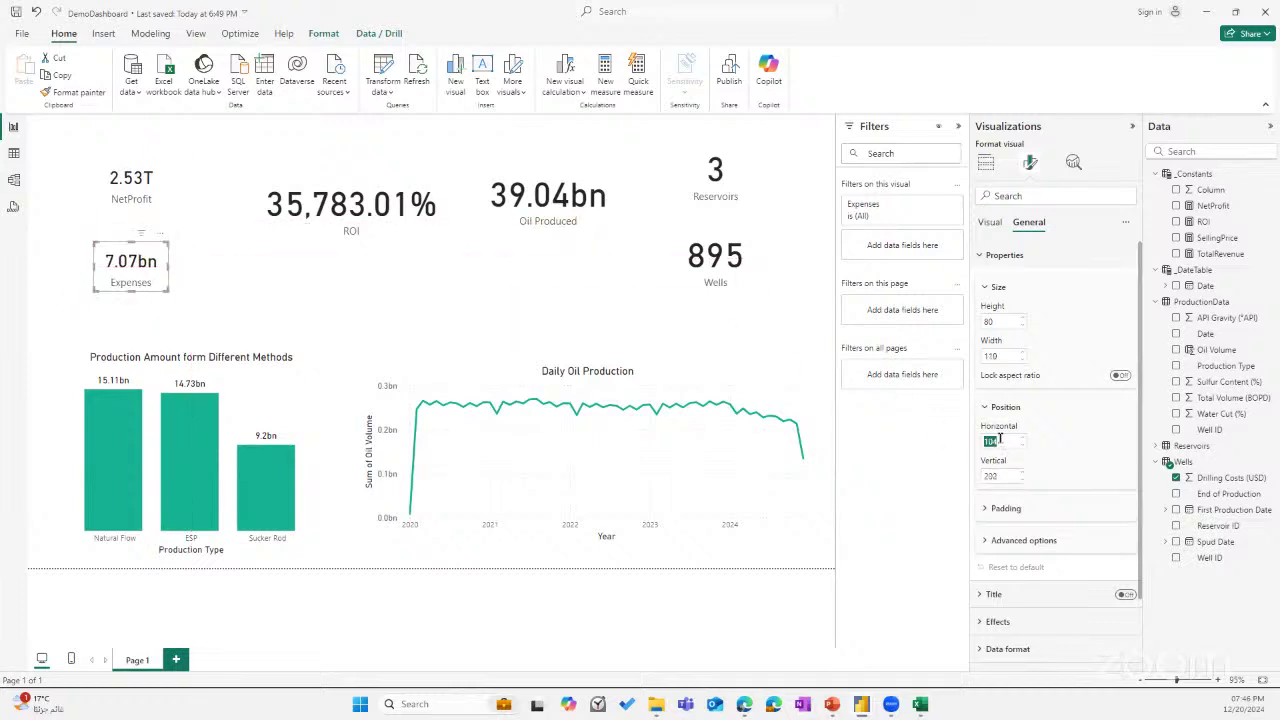
pyautogui.write('59')
pyautogui.press('Tab')
pyautogui.write('230')
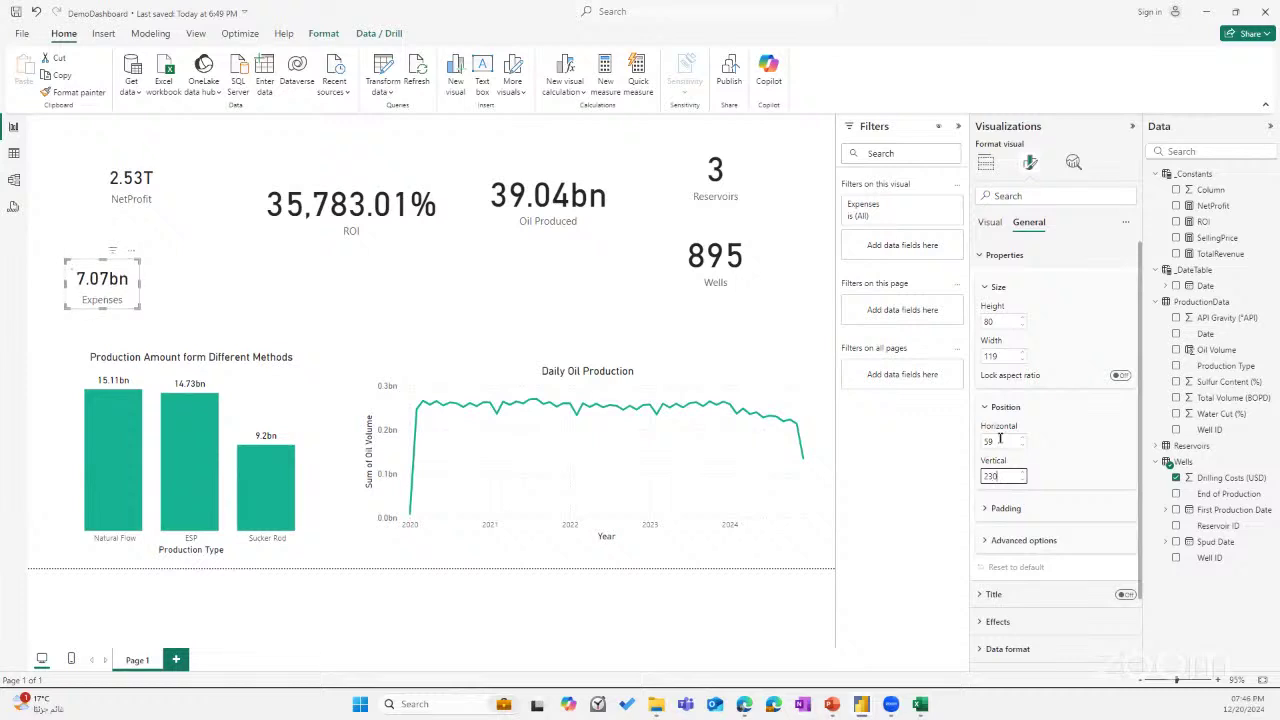
# Position the NetProfit card at horizontal 59 and vertical 131.
pyautogui.click(136, 190)
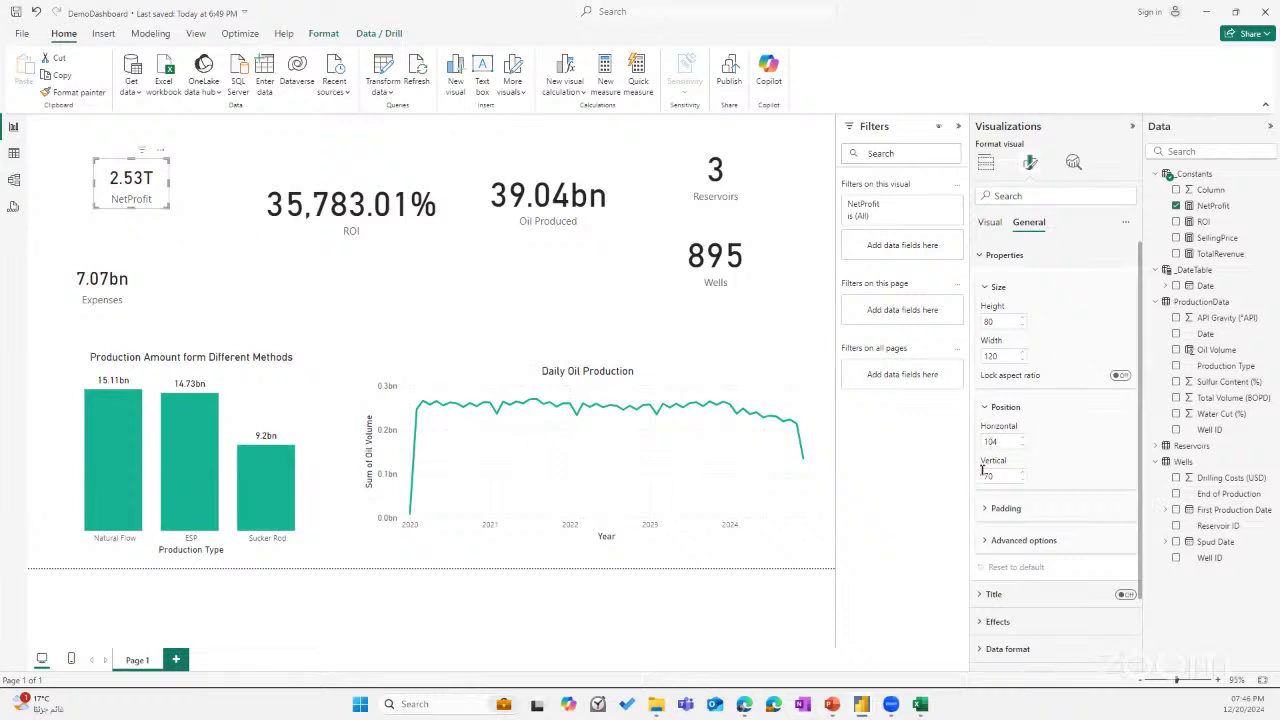
pyautogui.doubleClick(996, 442)
pyautogui.write('59')
pyautogui.press('Tab')
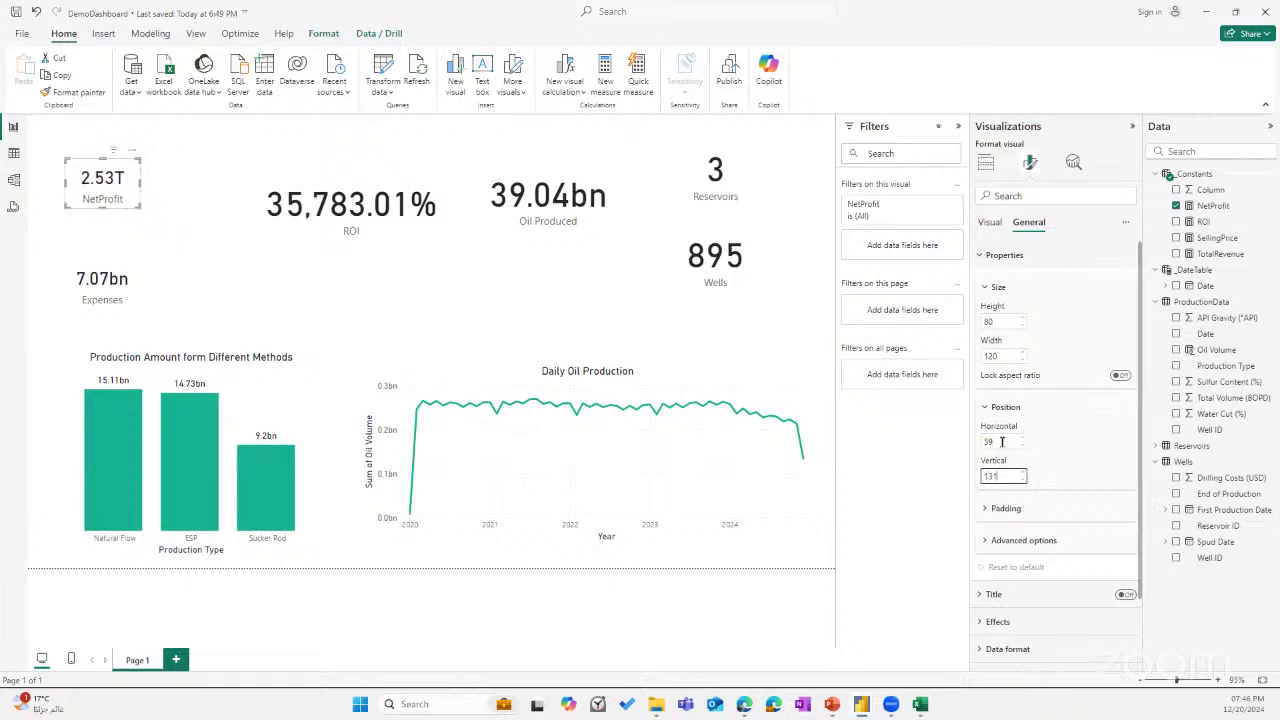
pyautogui.write('131')
pyautogui.press('Tab')
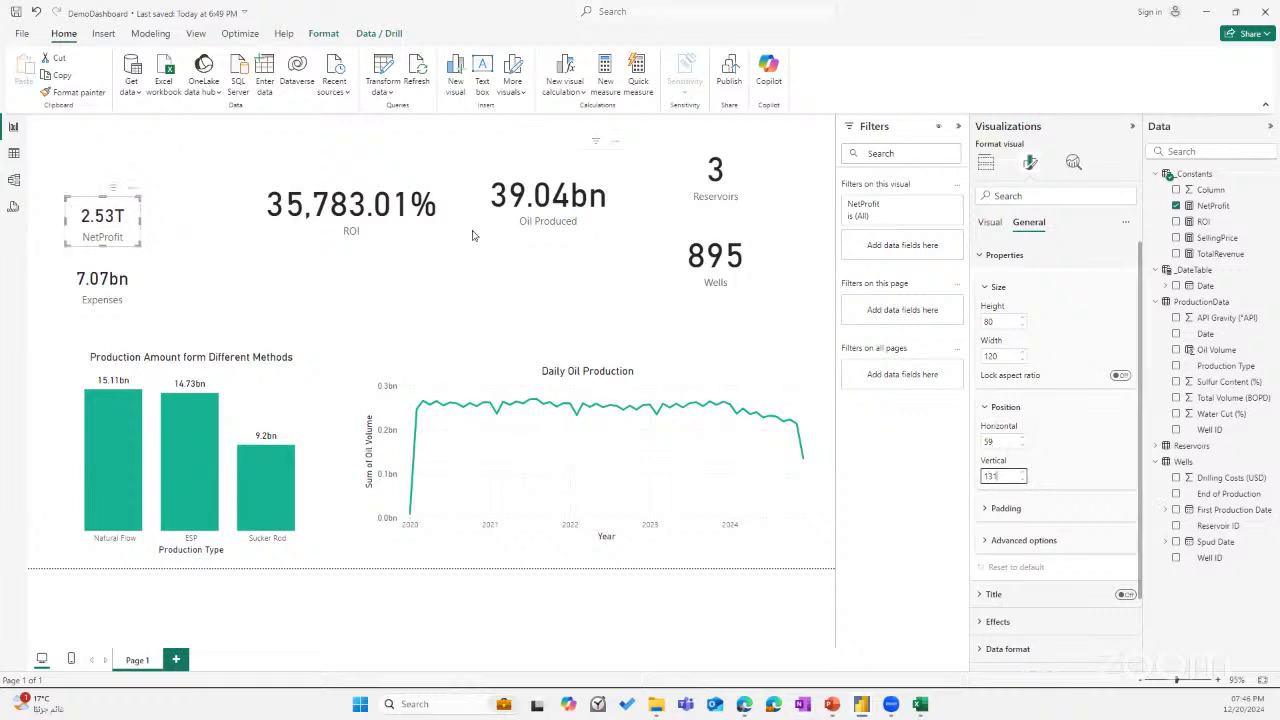
# Position the ROI card at horizontal 221 and vertical 169.
pyautogui.click(291, 219)
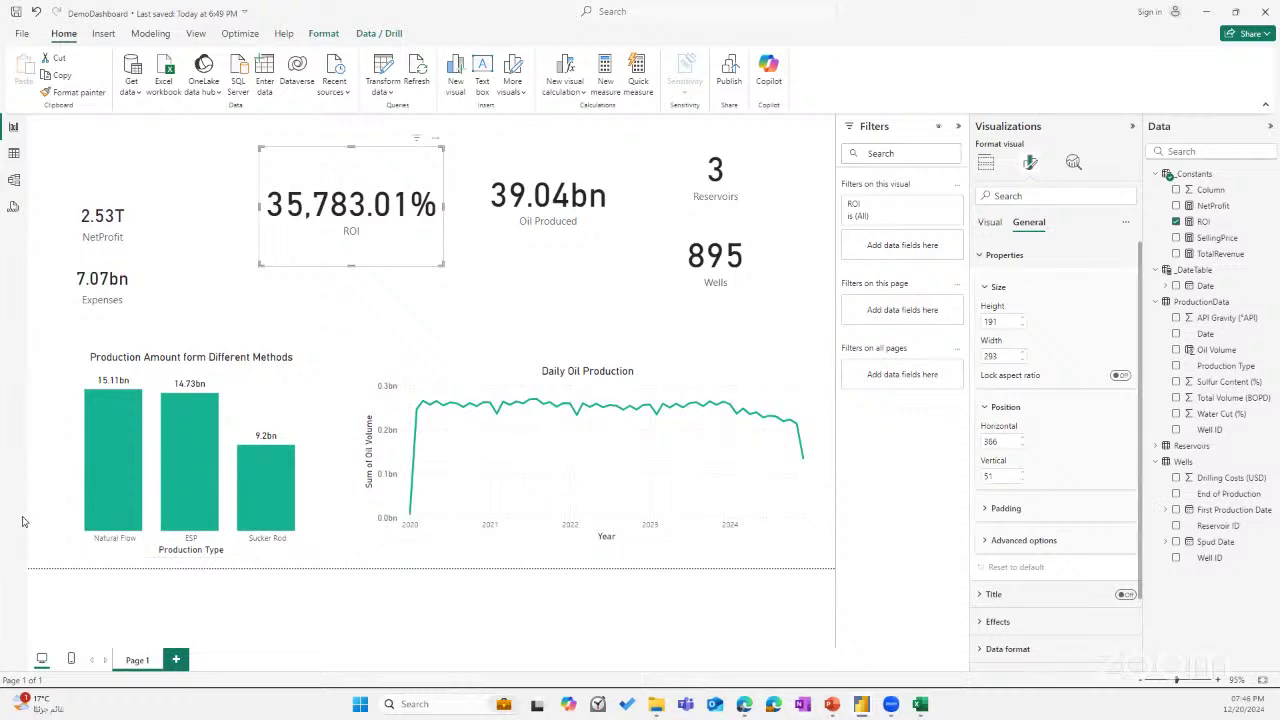
pyautogui.click(1000, 441)
pyautogui.write('221')
pyautogui.press('Tab')
pyautogui.write('1')
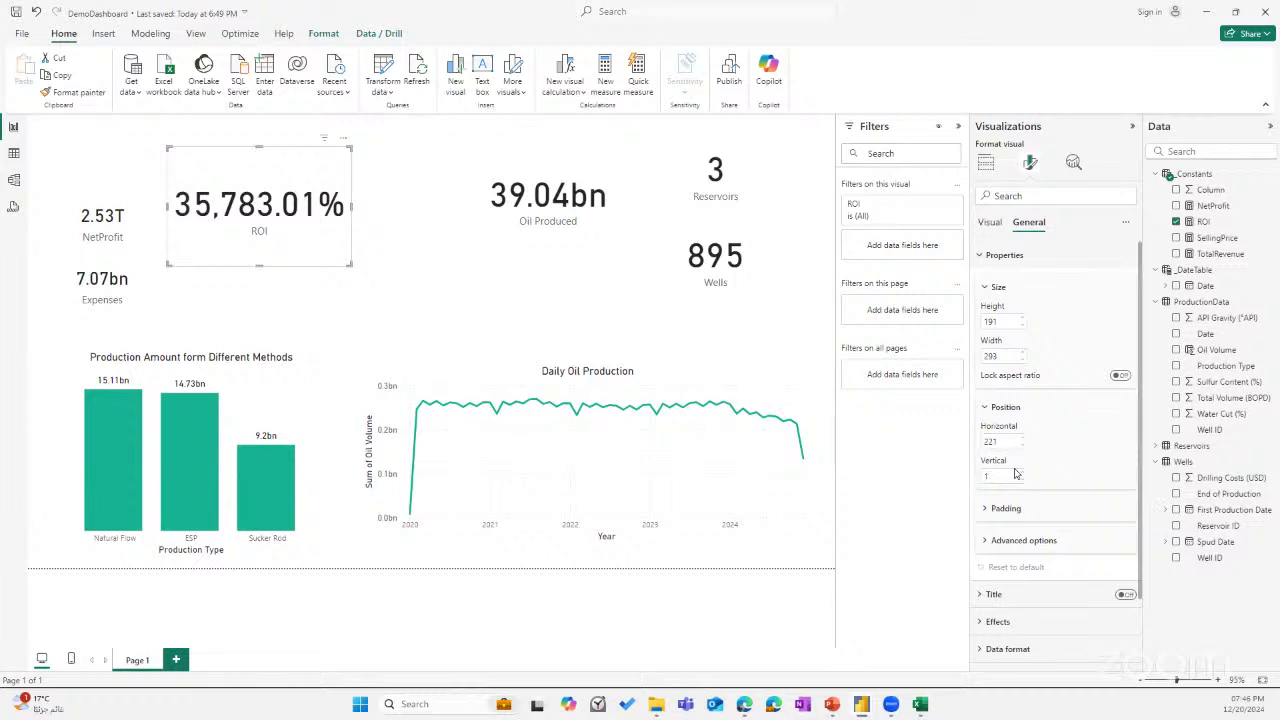
pyautogui.write('69')
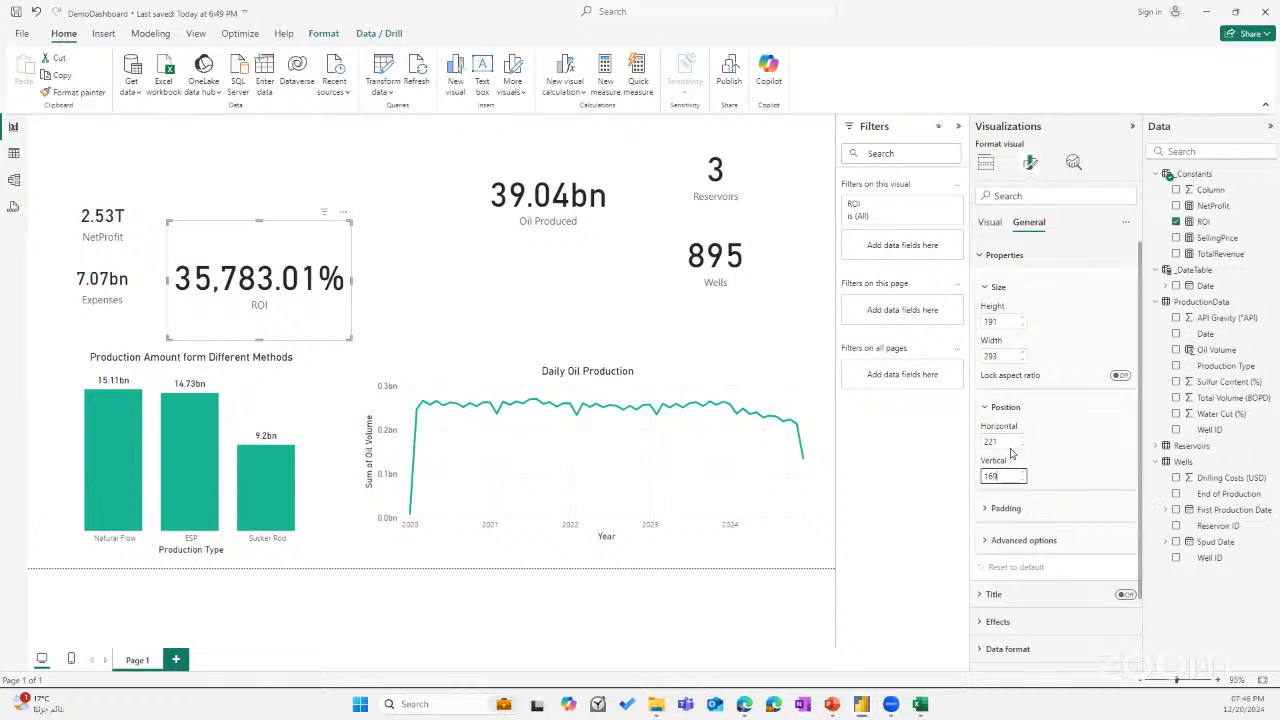
# Resize the ROI card to a height of 99 and a width of 200, and raise the height by one increment.
pyautogui.doubleClick(1004, 318)
pyautogui.write('99')
pyautogui.press('Tab')
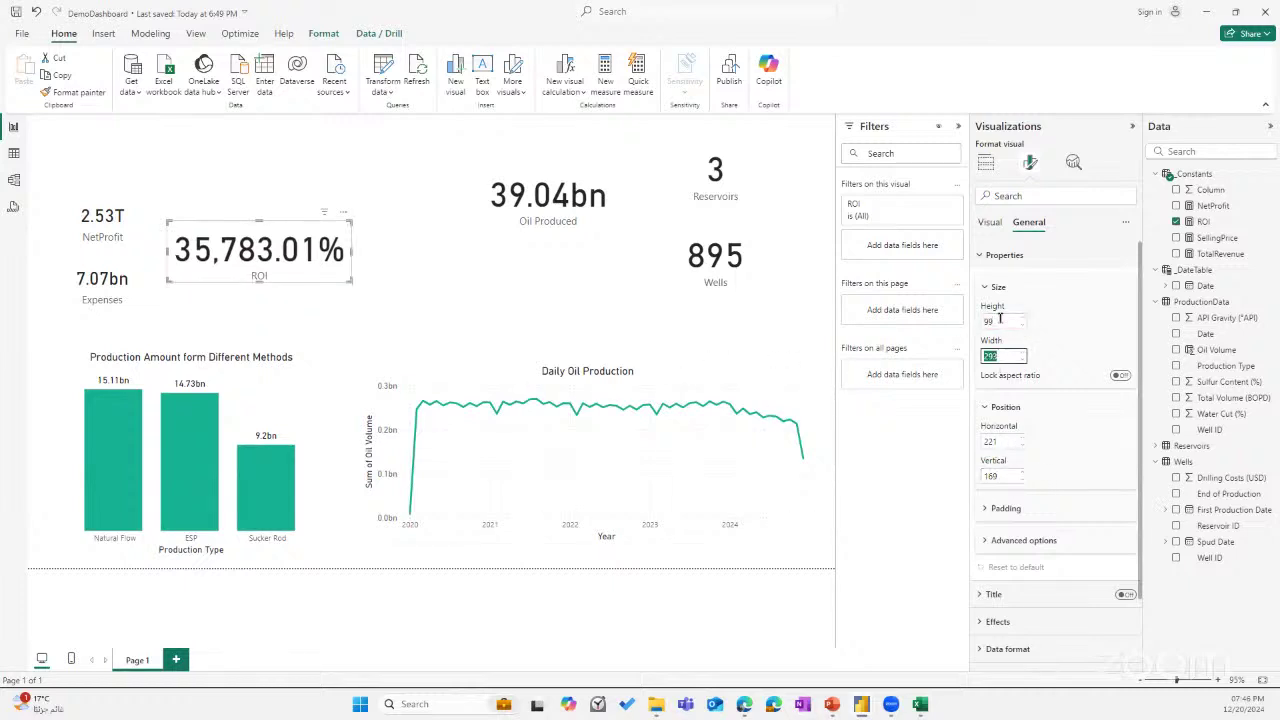
pyautogui.write('200')
pyautogui.press('Tab')
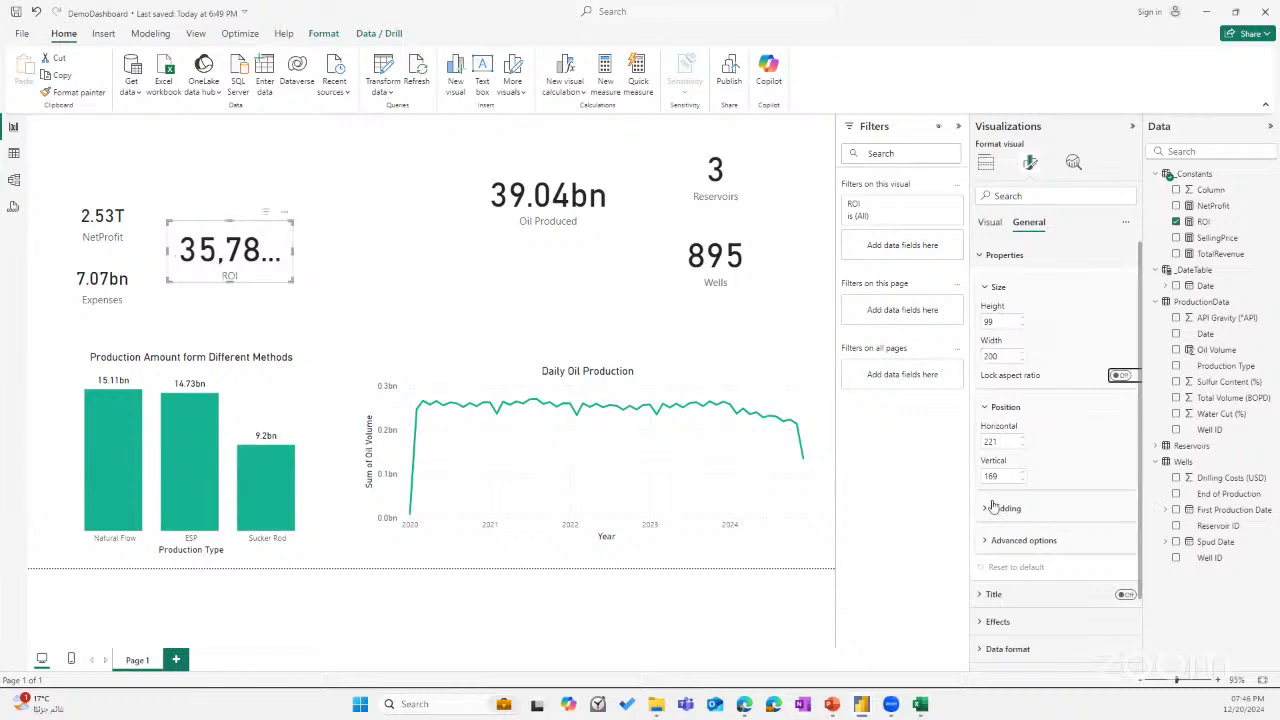
pyautogui.click(1022, 319)
# Set the font size of the ROI card's callout value to 24.
pyautogui.click(990, 222)
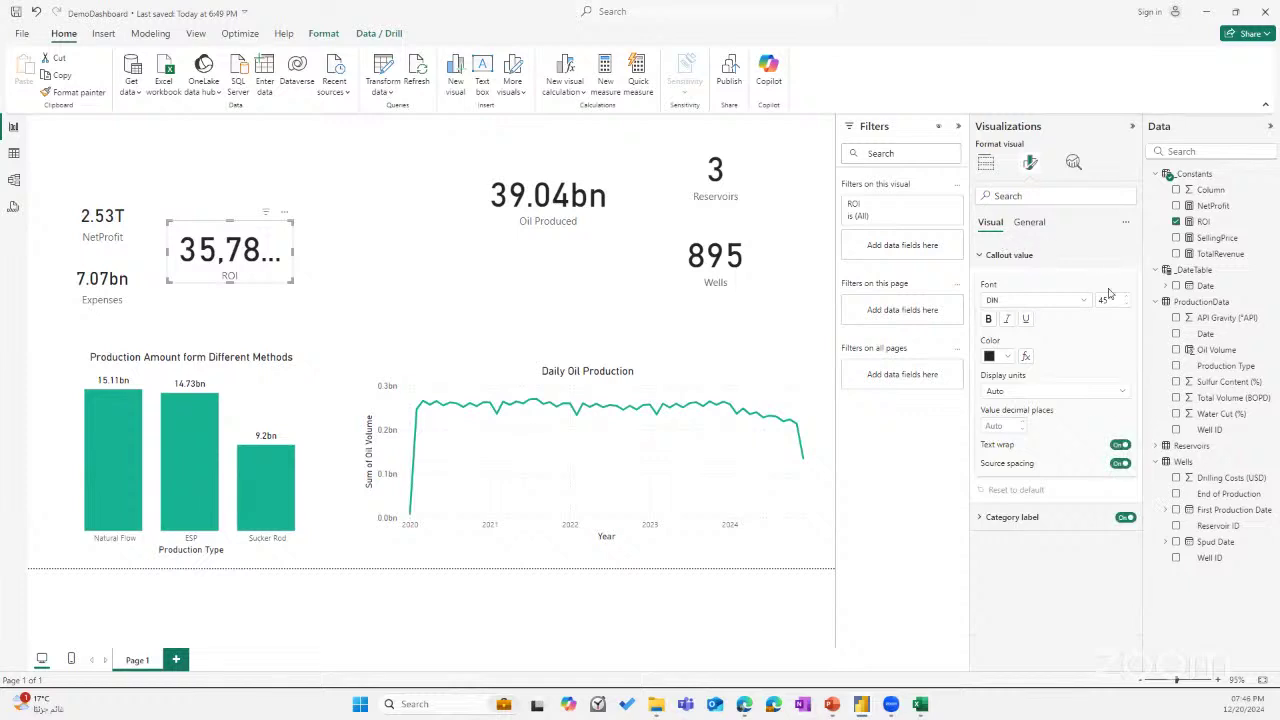
pyautogui.doubleClick(1106, 300)
pyautogui.write('24')
pyautogui.press('Return')
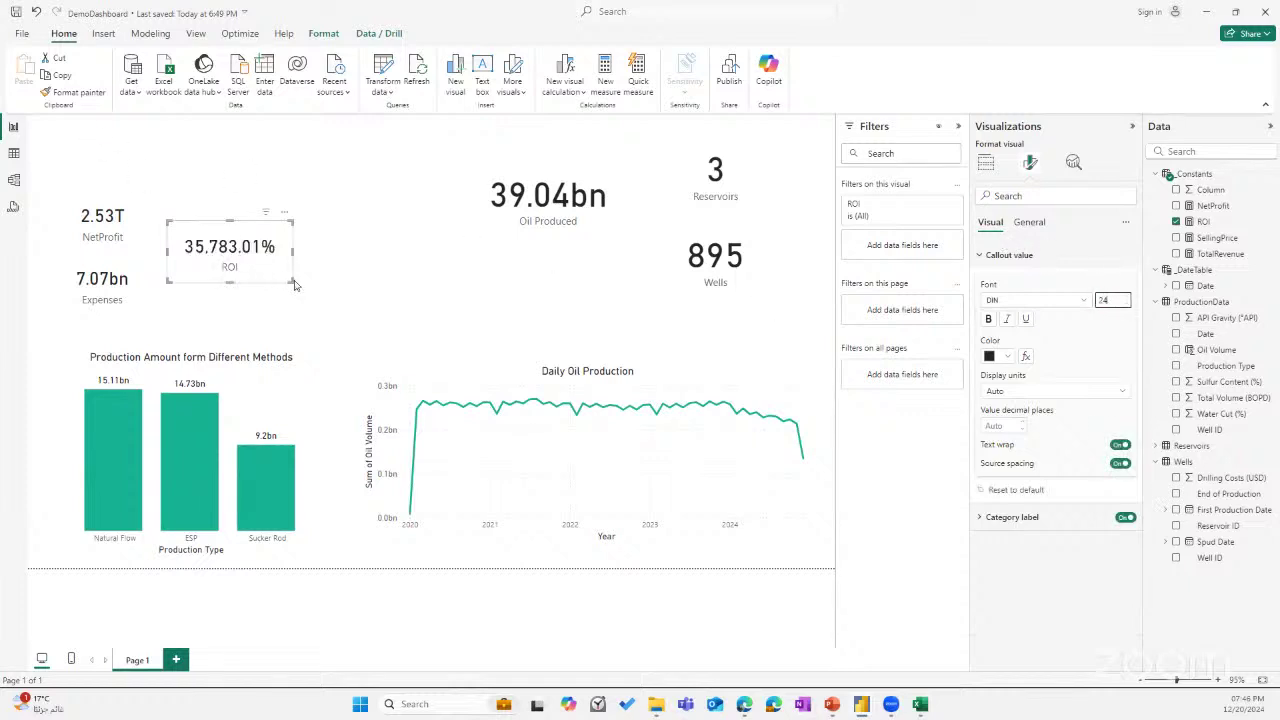
pyautogui.click(274, 308)
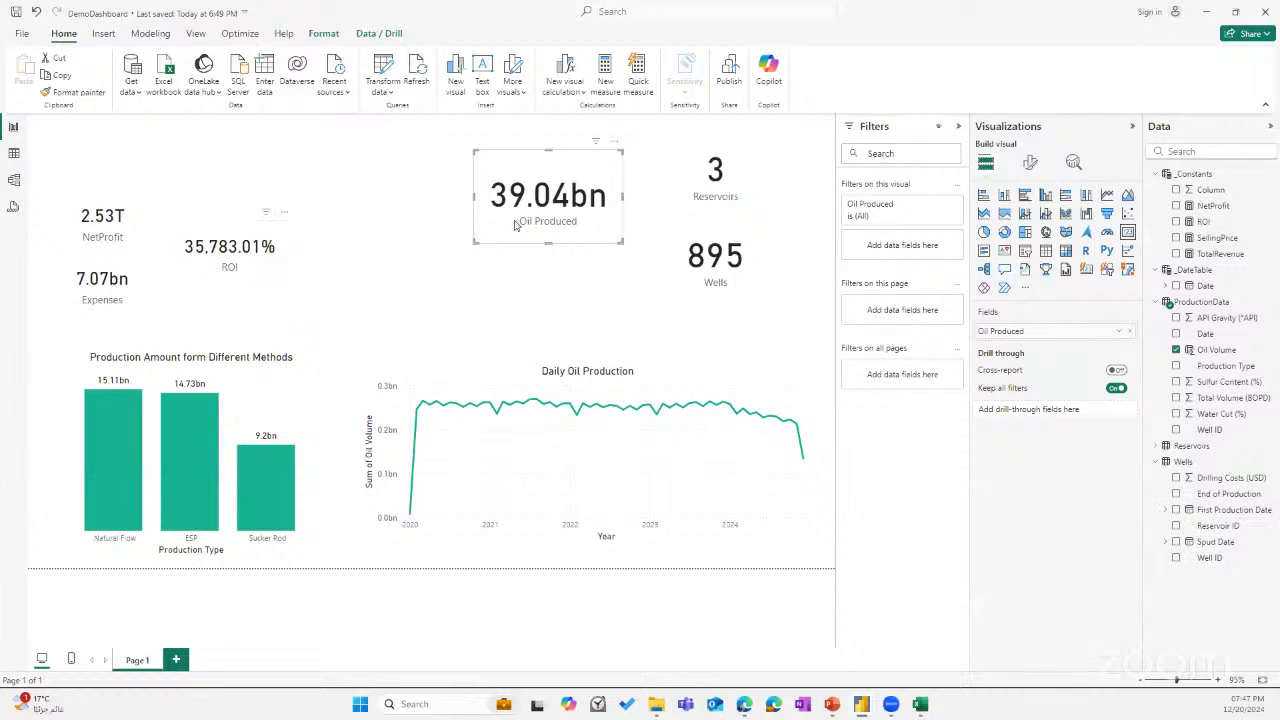
# Set the font size of the Oil Produced card's callout value to 24.
pyautogui.click(1030, 163)
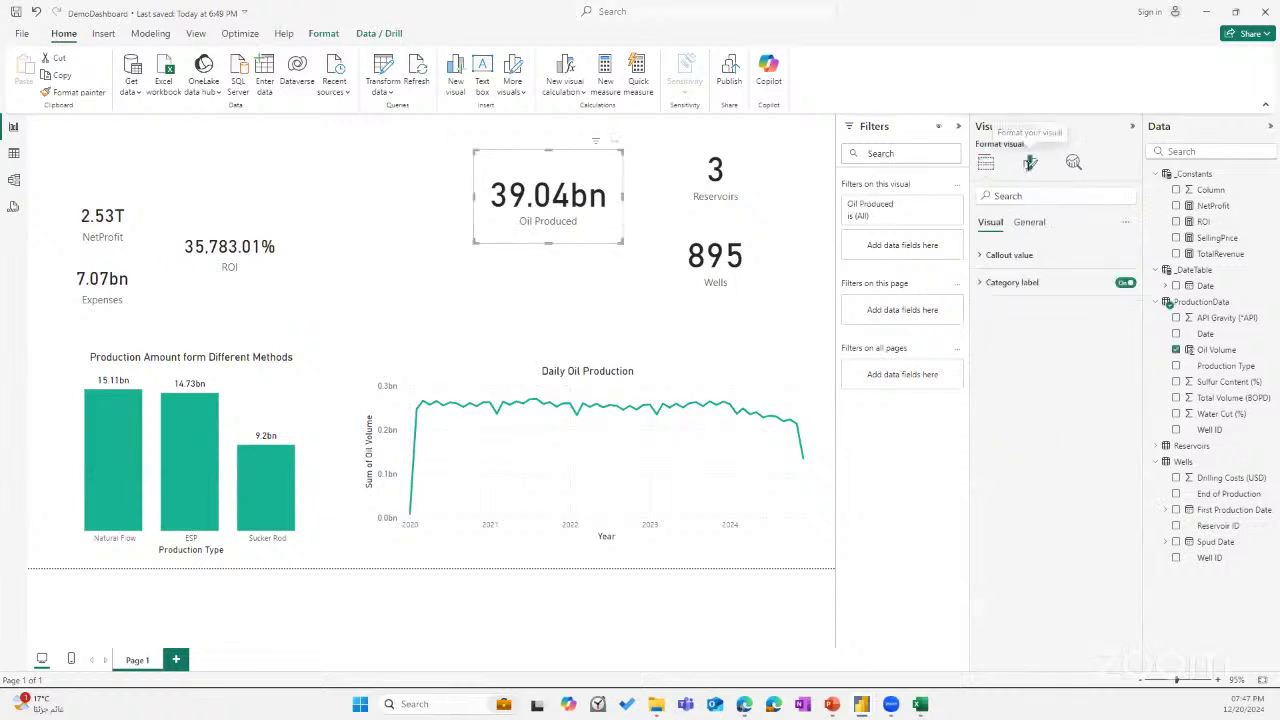
pyautogui.click(1040, 222)
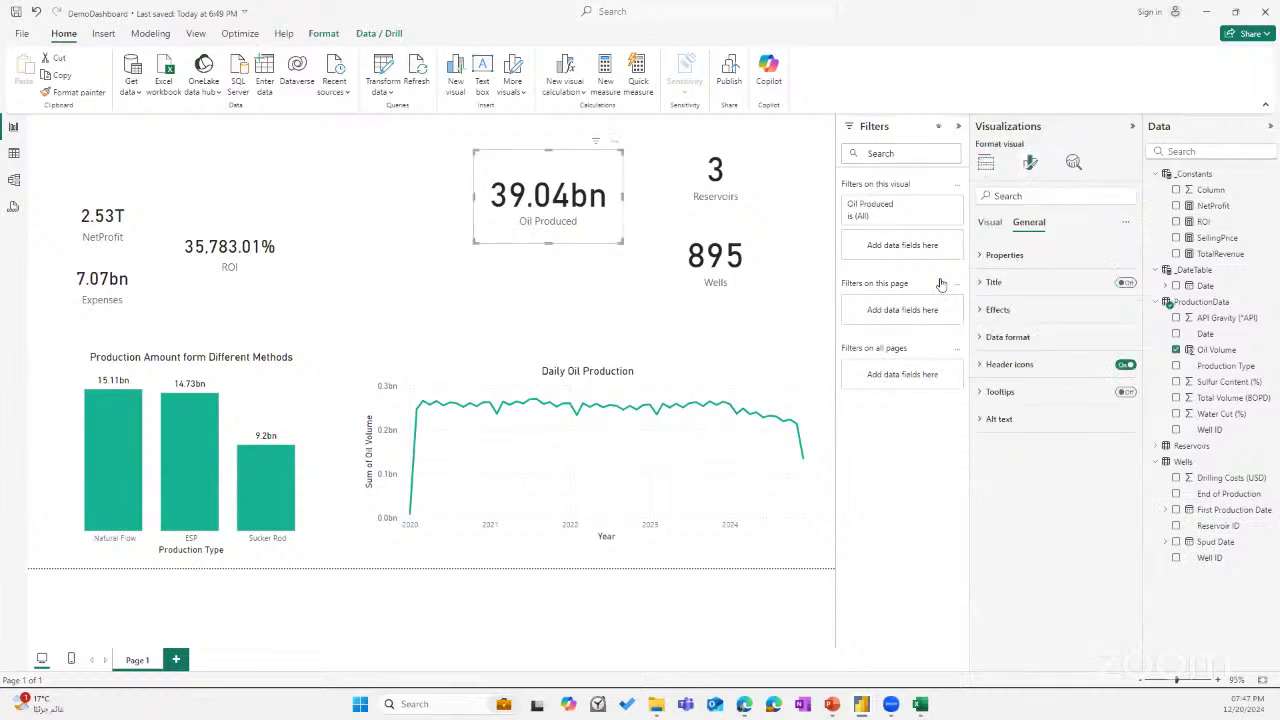
pyautogui.click(991, 224)
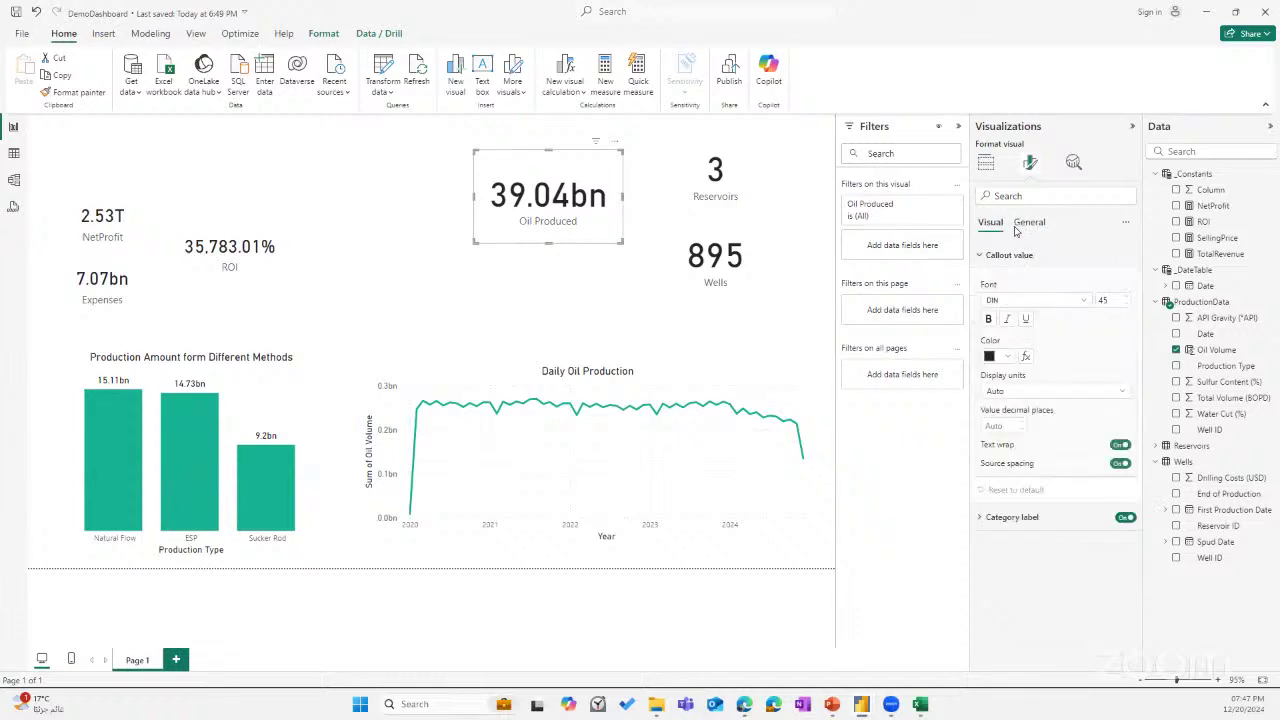
pyautogui.click(1024, 220)
pyautogui.click(994, 225)
pyautogui.click(1101, 301)
pyautogui.write('24')
pyautogui.press('Return')
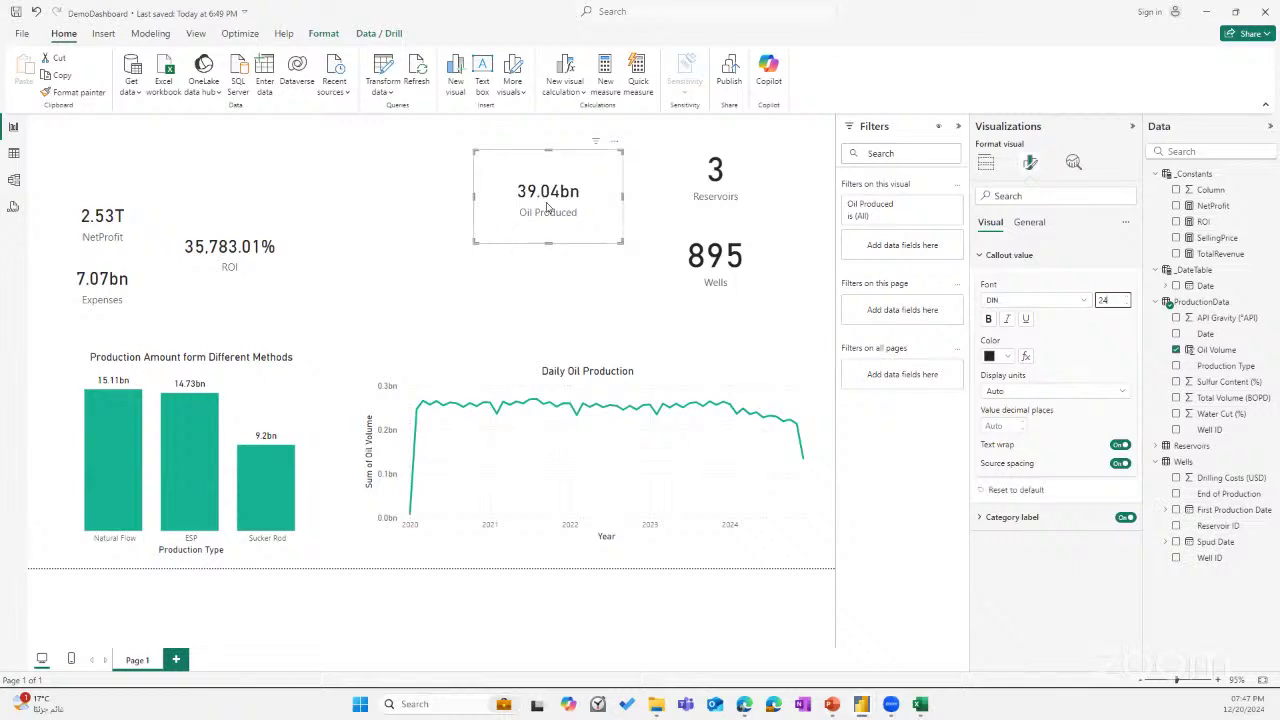
# Resize the Oil Produced card to a height of 80 and a width of 120.
pyautogui.click(1040, 222)
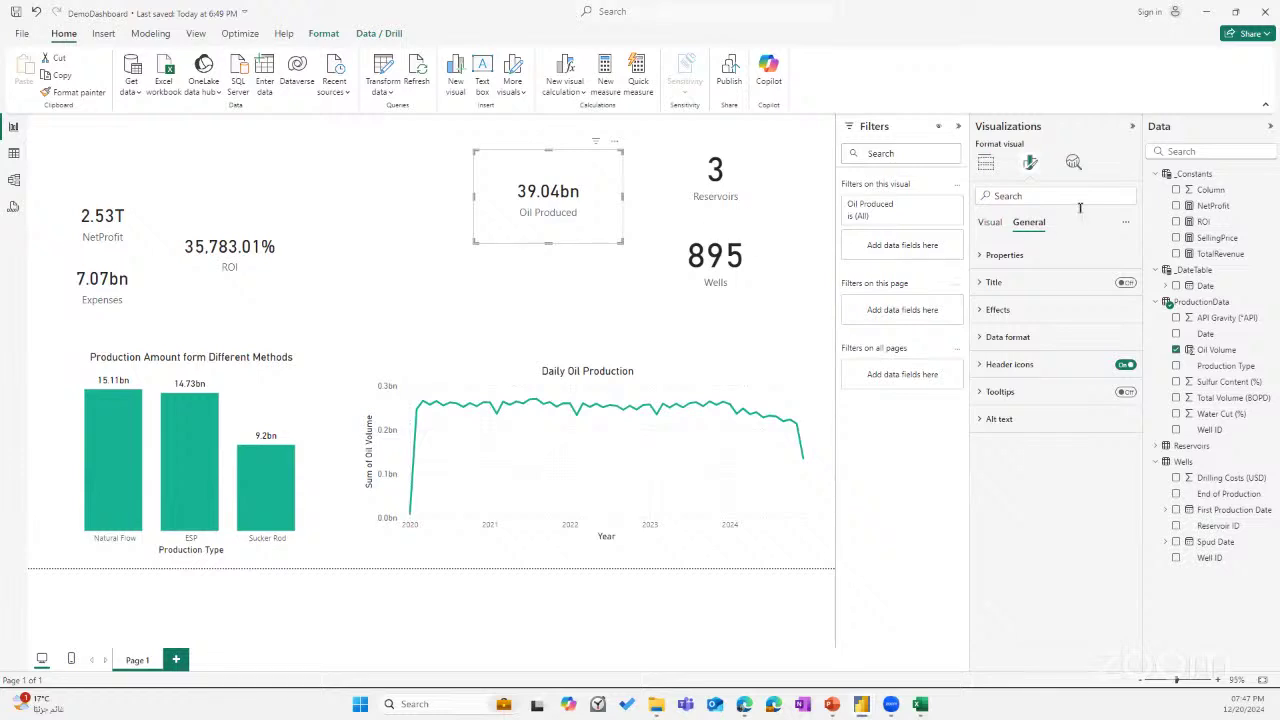
pyautogui.click(1010, 255)
pyautogui.click(998, 321)
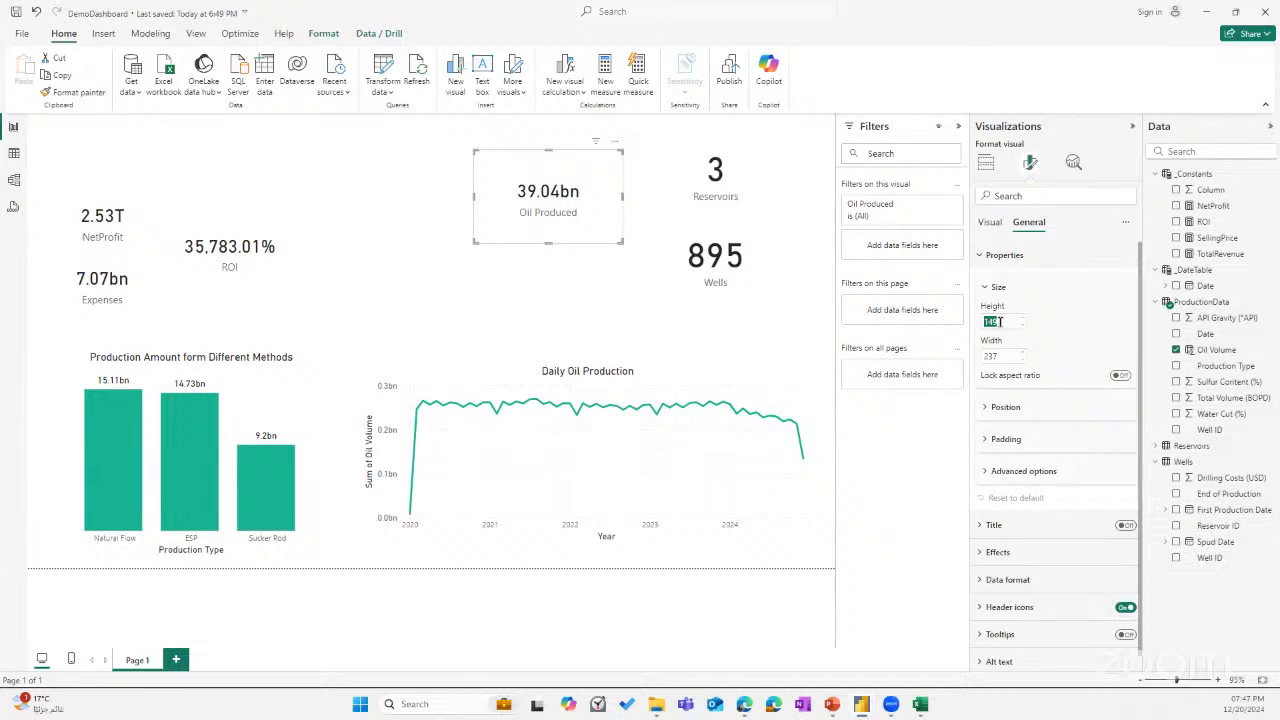
pyautogui.write('79')
pyautogui.press('Tab')
pyautogui.write('1')
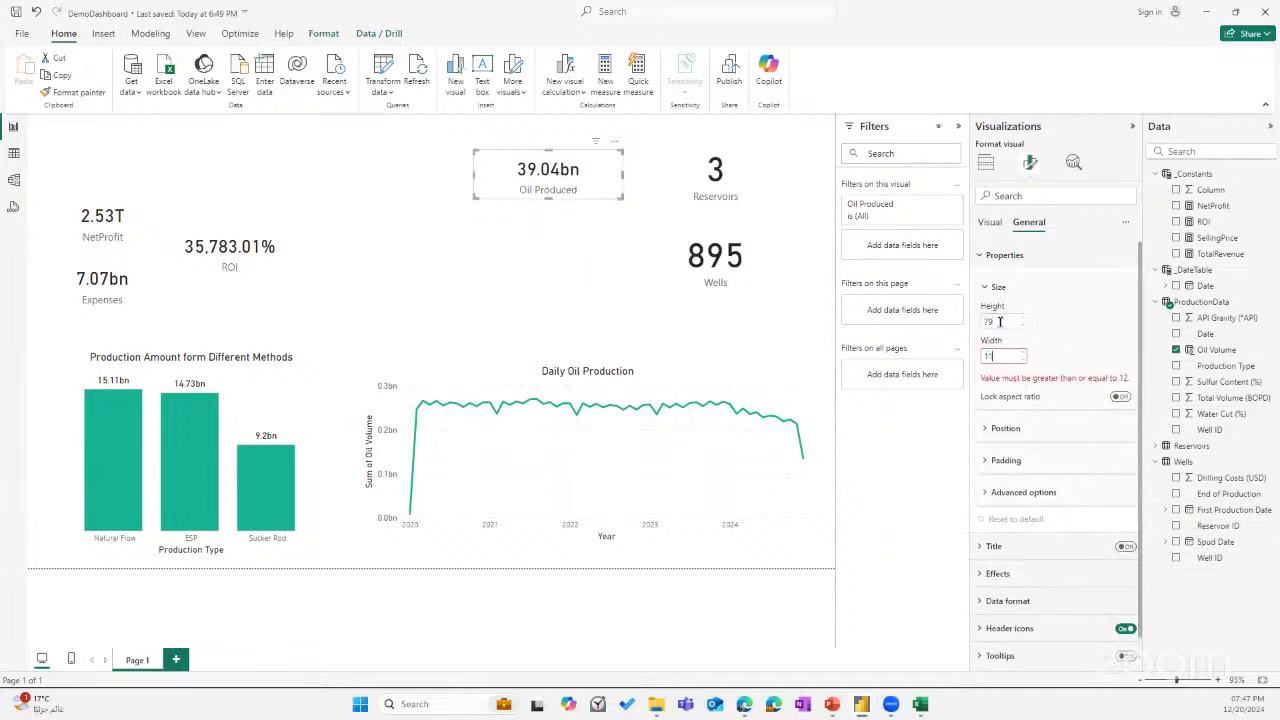
pyautogui.write('20')
pyautogui.press('BackSpace')
pyautogui.press('BackSpace')
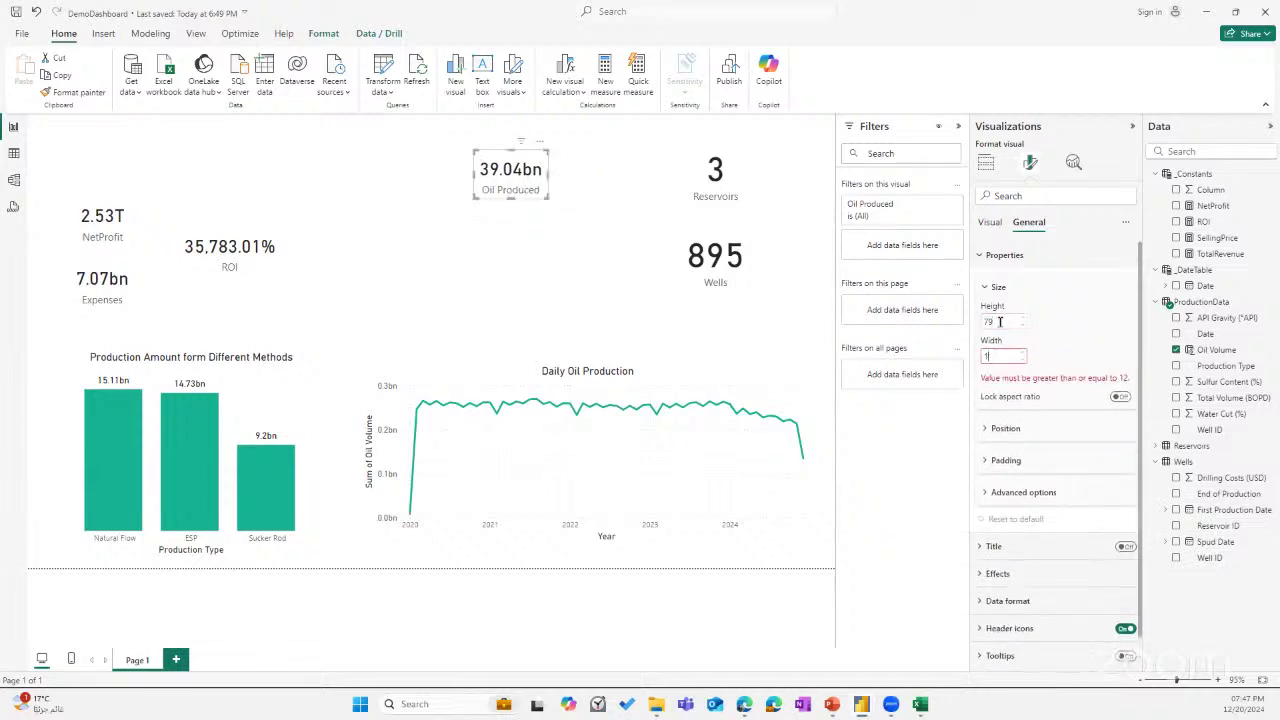
pyautogui.write('20')
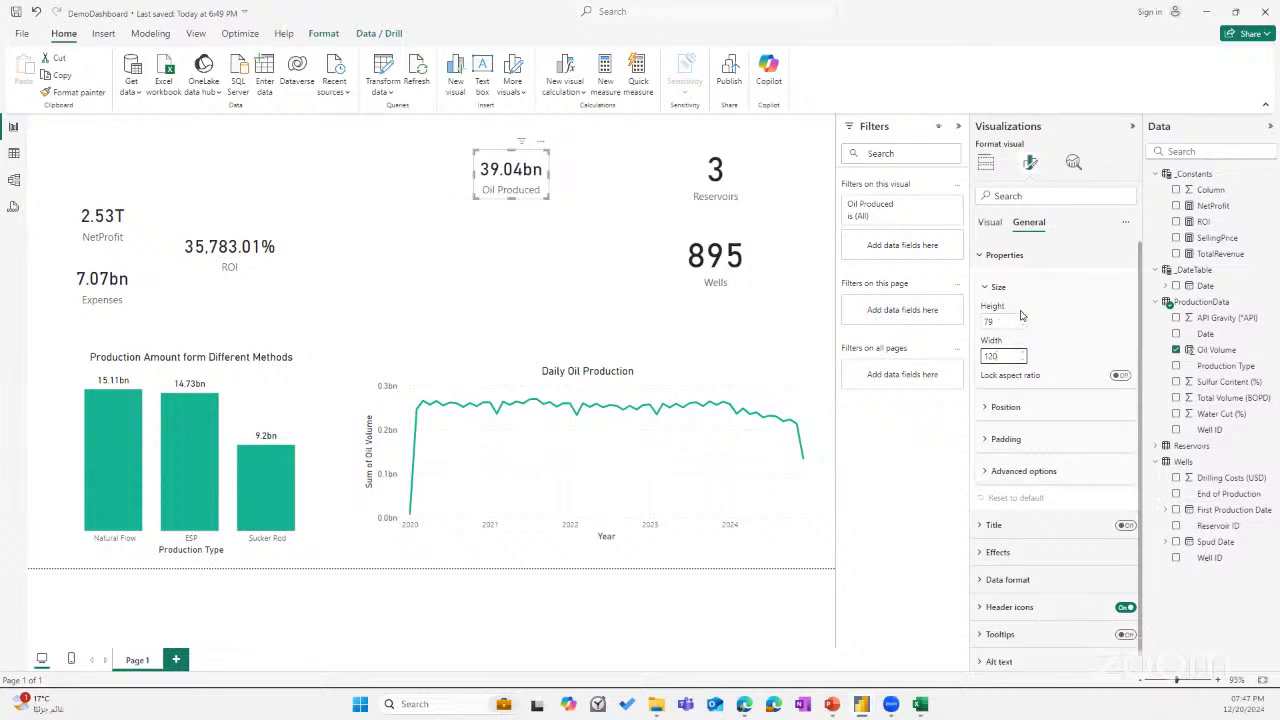
pyautogui.click(1021, 318)
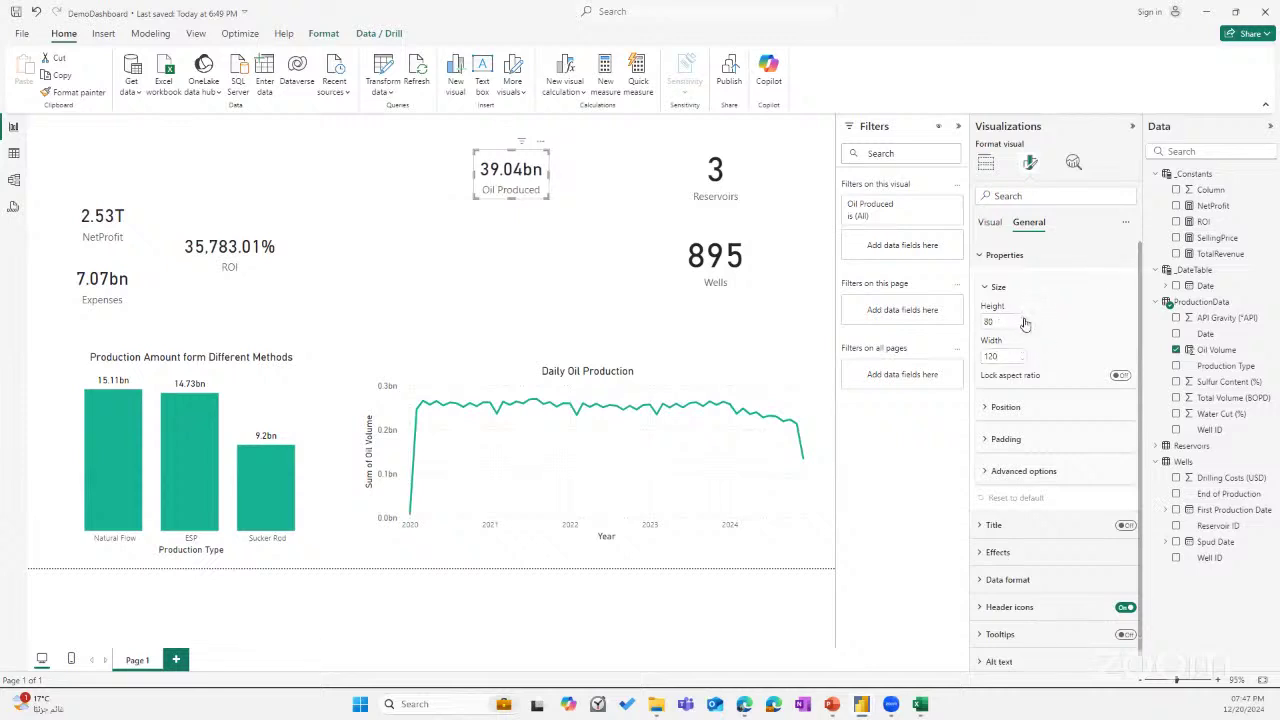
# Position the Oil Produced card at horizontal 604 and vertical 132.
pyautogui.click(1020, 407)
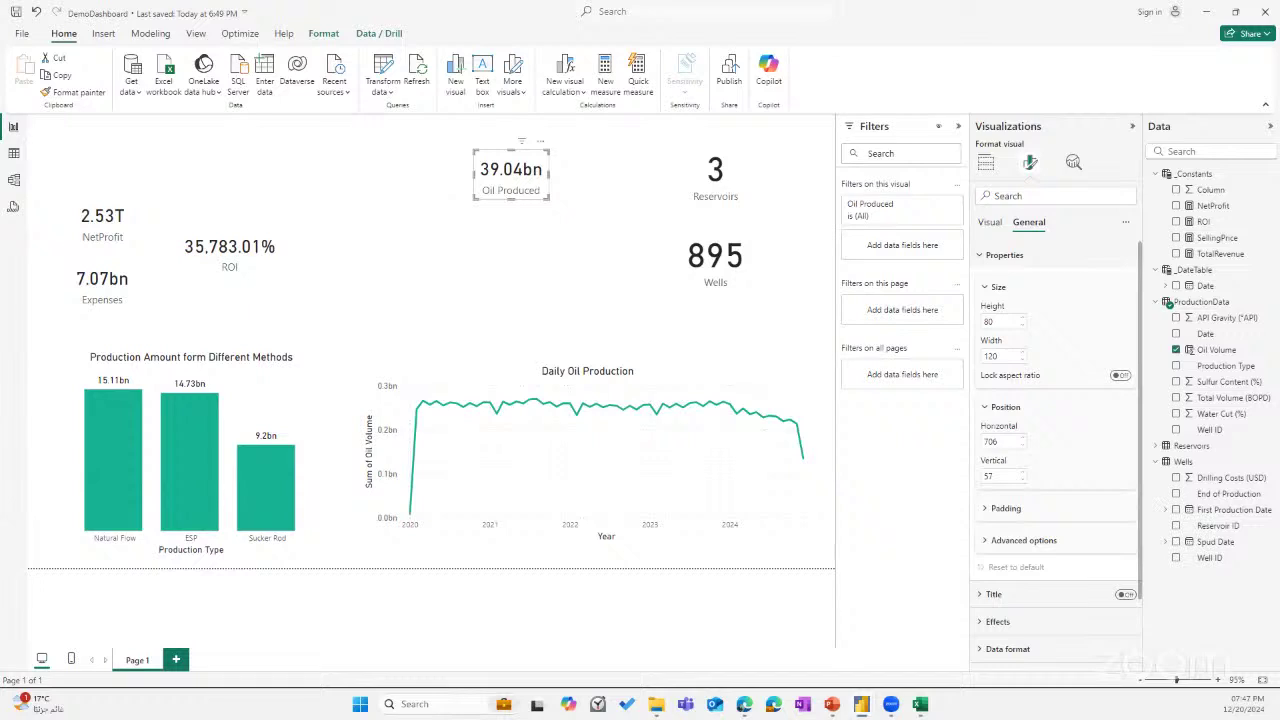
pyautogui.doubleClick(1004, 441)
pyautogui.write('604')
pyautogui.press('Tab')
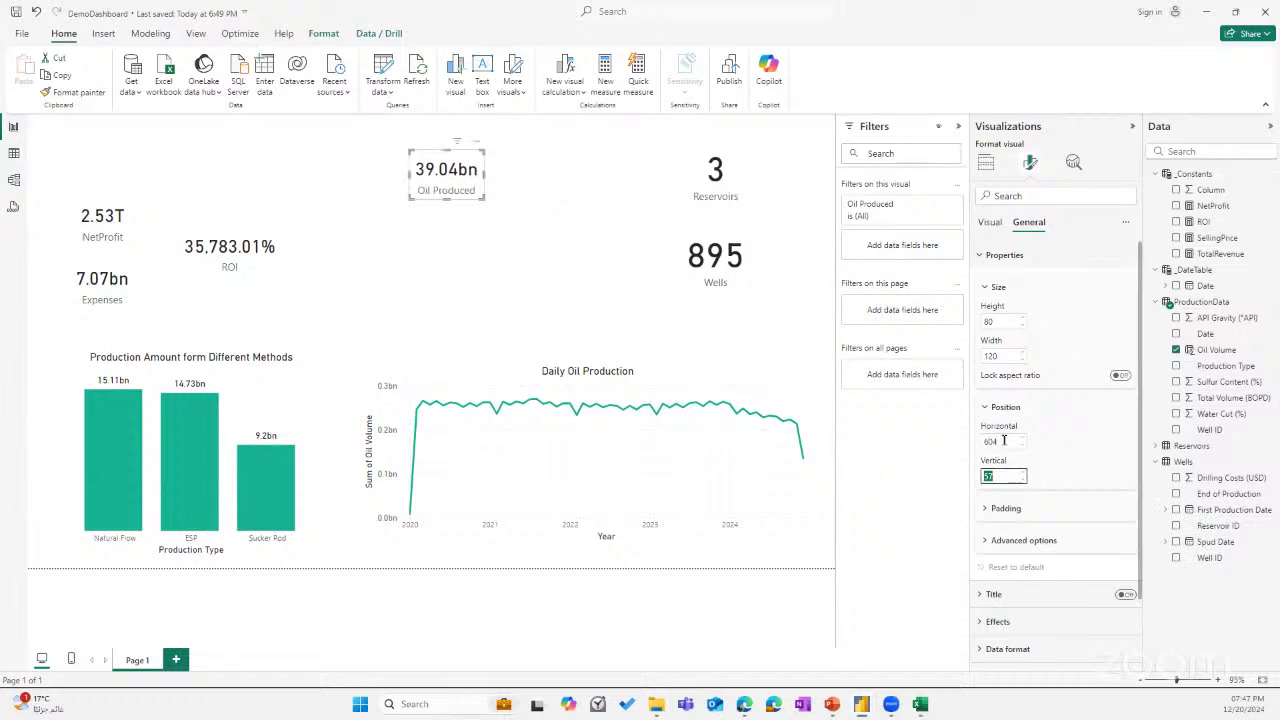
pyautogui.press('Return')
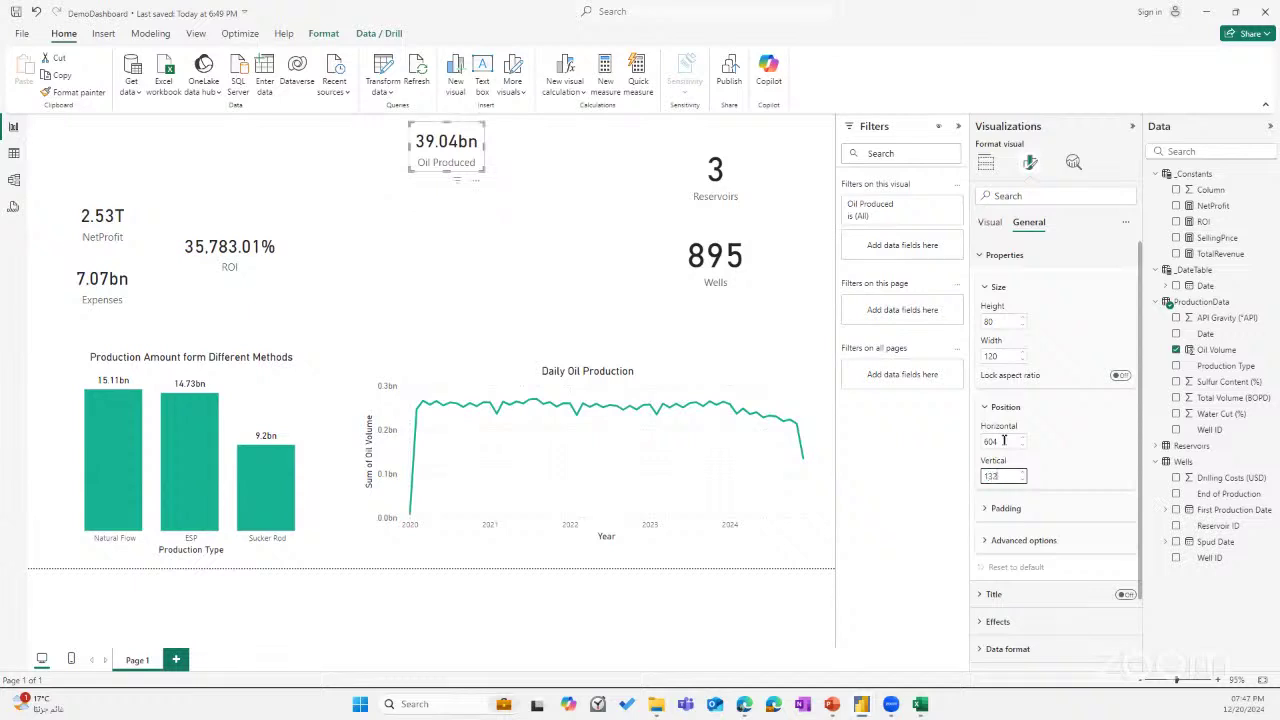
pyautogui.write('2')
pyautogui.press('Return')
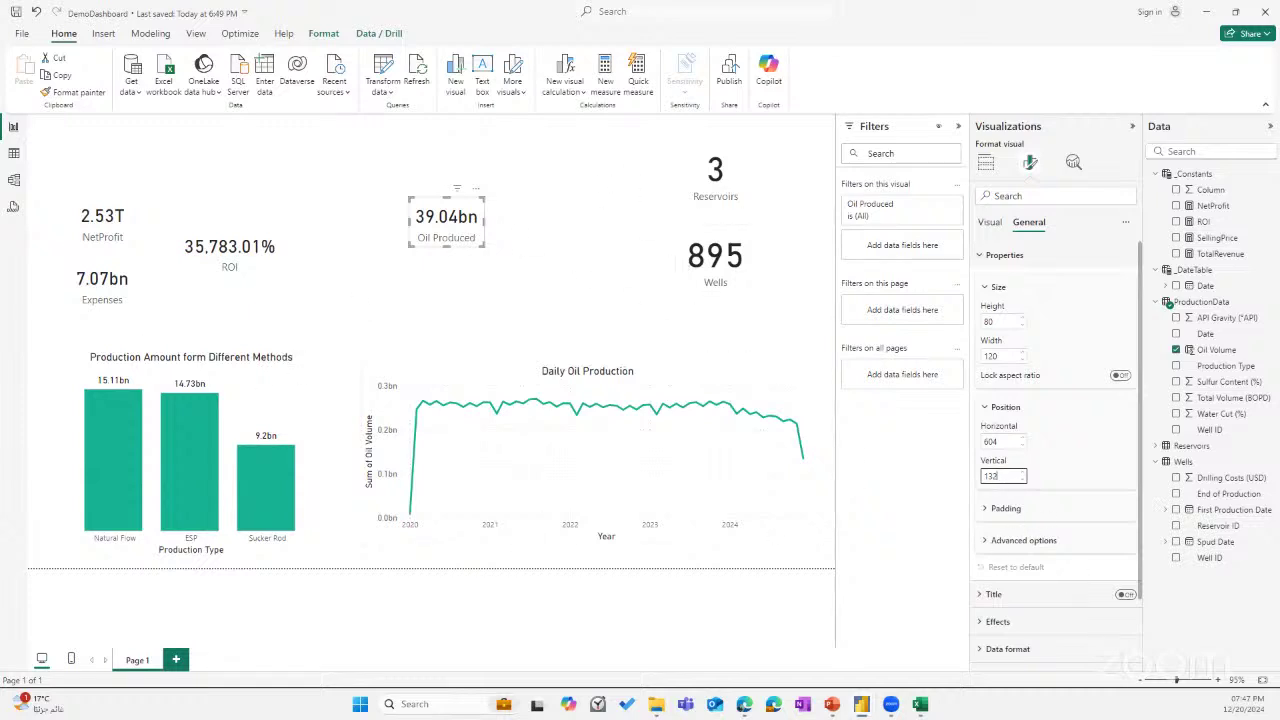
# Resize the Reservoirs card to a height of 79 and a width of 119.
pyautogui.click(729, 175)
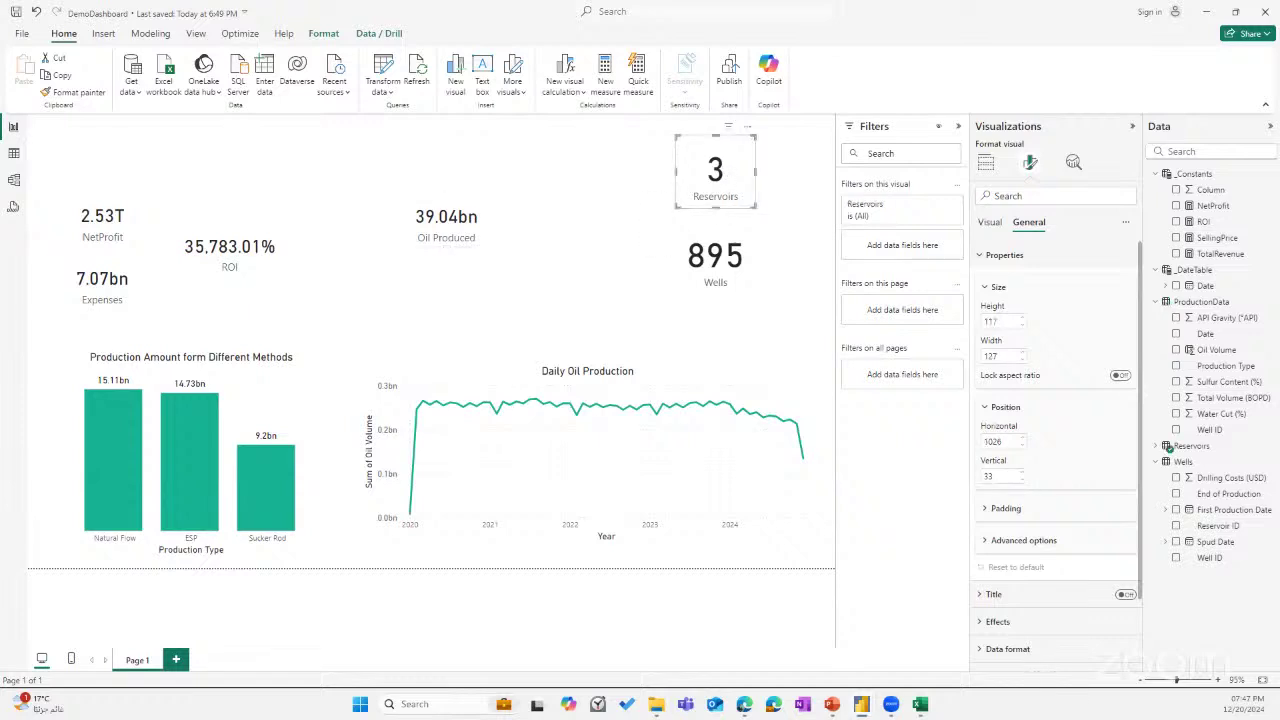
pyautogui.doubleClick(993, 320)
pyautogui.write('79')
pyautogui.press('Tab')
pyautogui.write('119')
pyautogui.press('Tab')
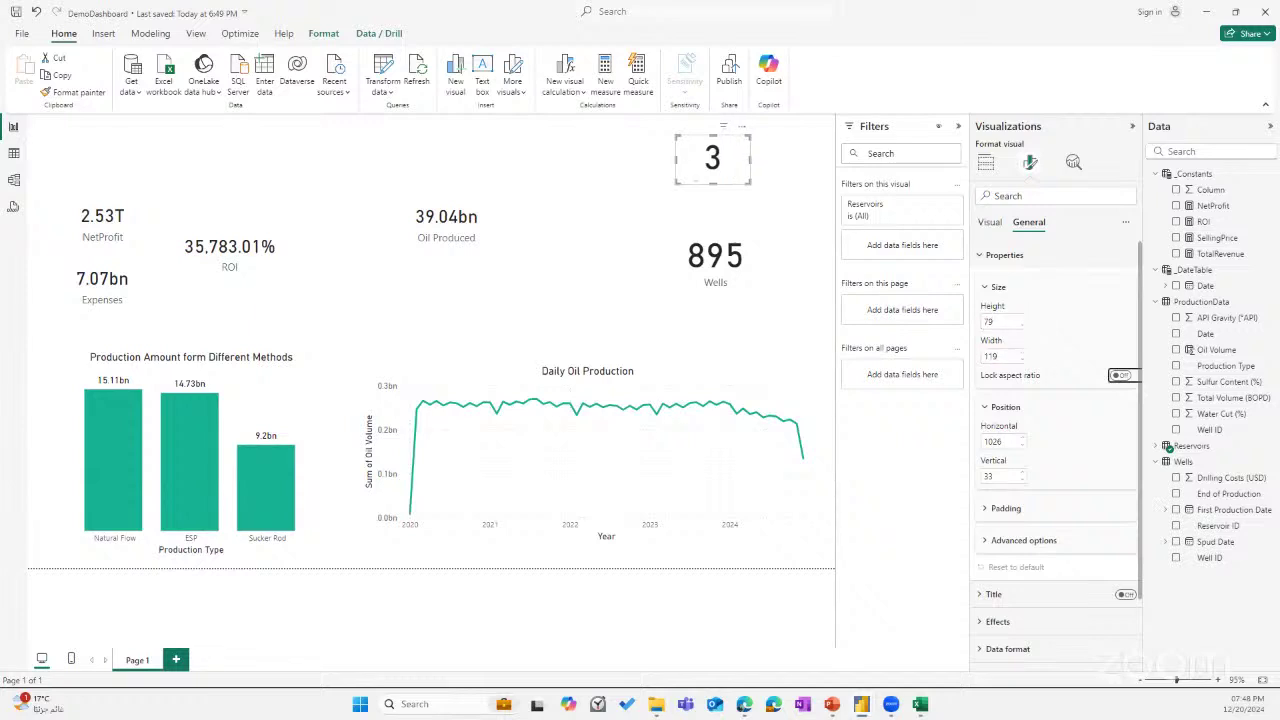
# Position the Reservoirs card at horizontal 999 and vertical 132.
pyautogui.press('Tab')
pyautogui.press('Tab')
pyautogui.write('999')
pyautogui.press('Tab')
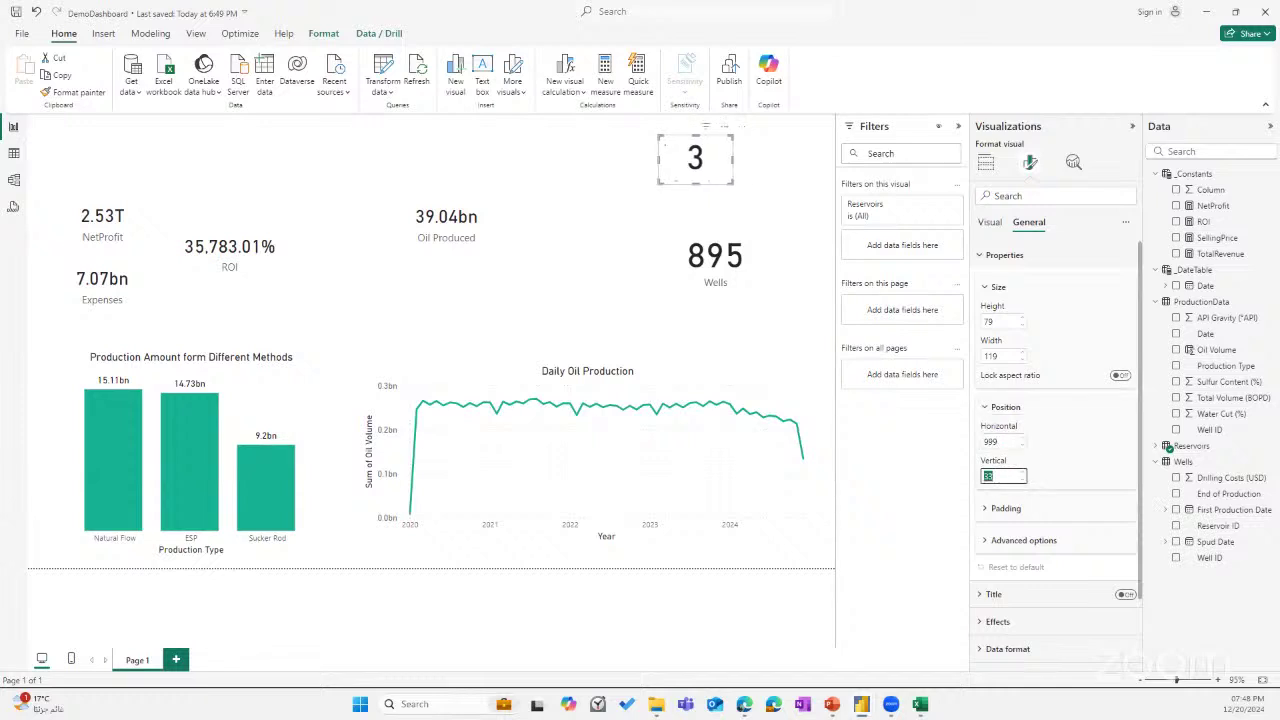
pyautogui.write('11')
pyautogui.press('BackSpace')
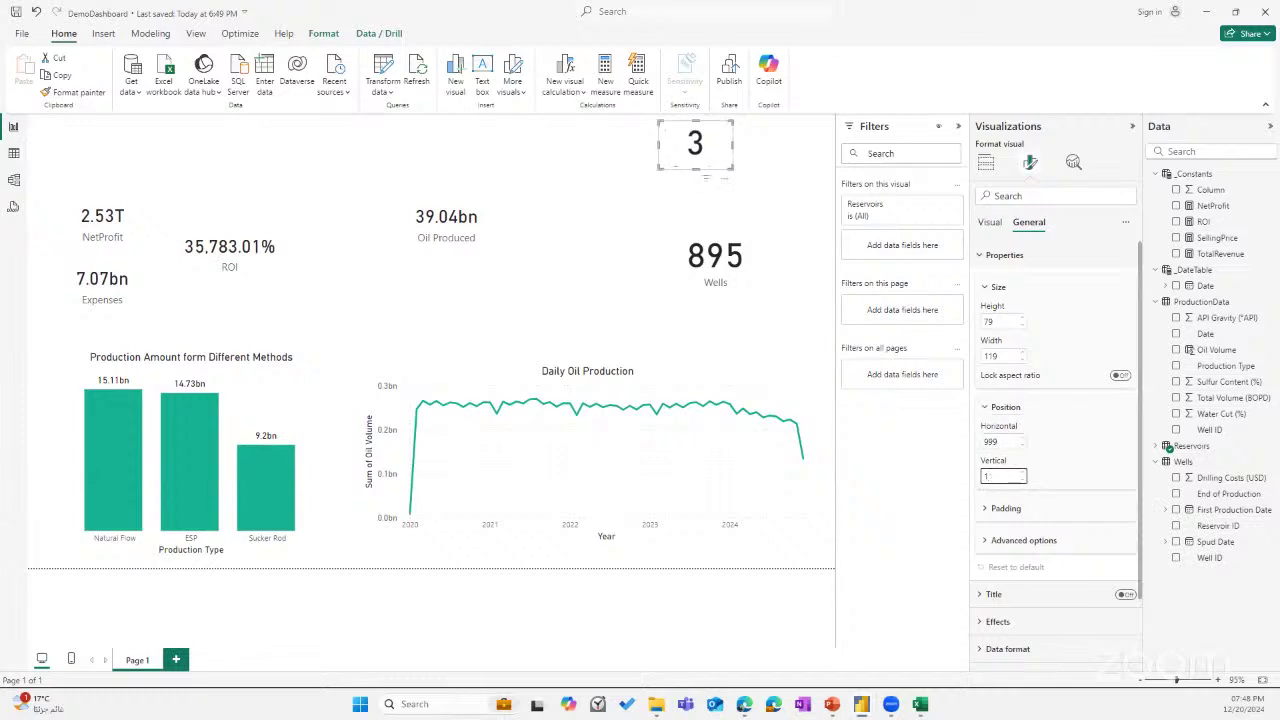
pyautogui.write('111')
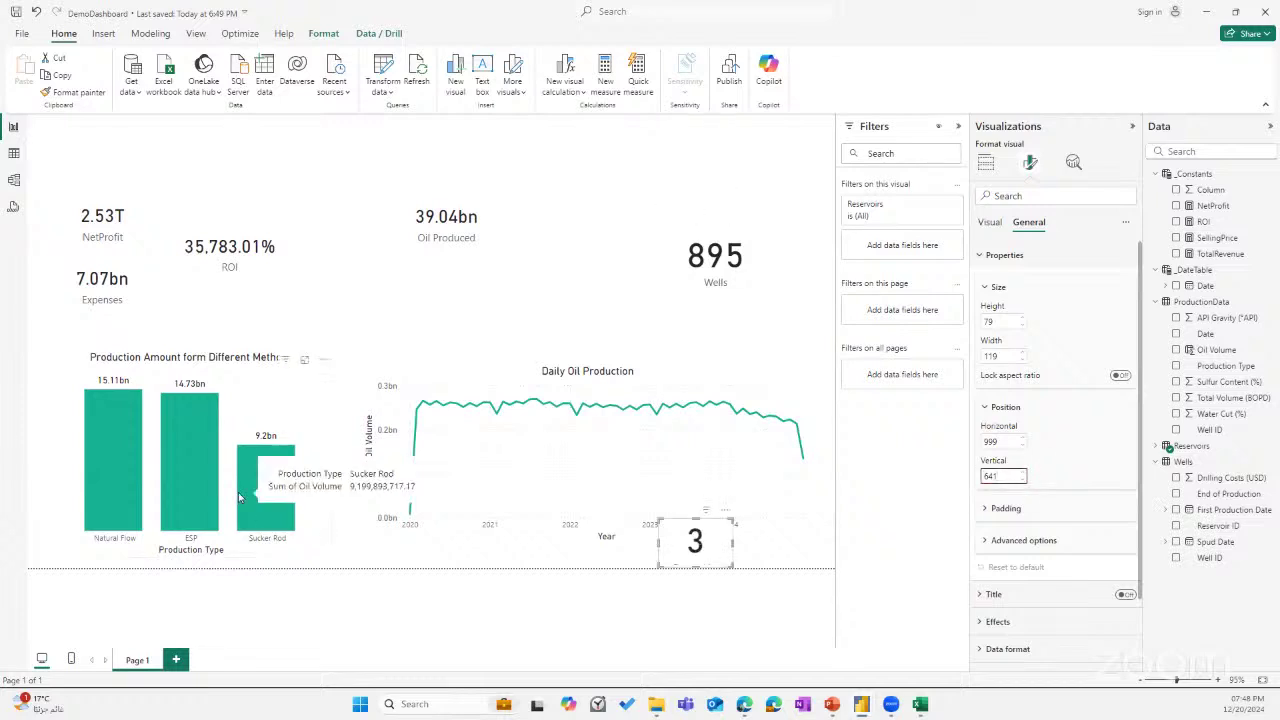
pyautogui.press('BackSpace')
pyautogui.press('BackSpace')
pyautogui.press('BackSpace')
pyautogui.write('132')
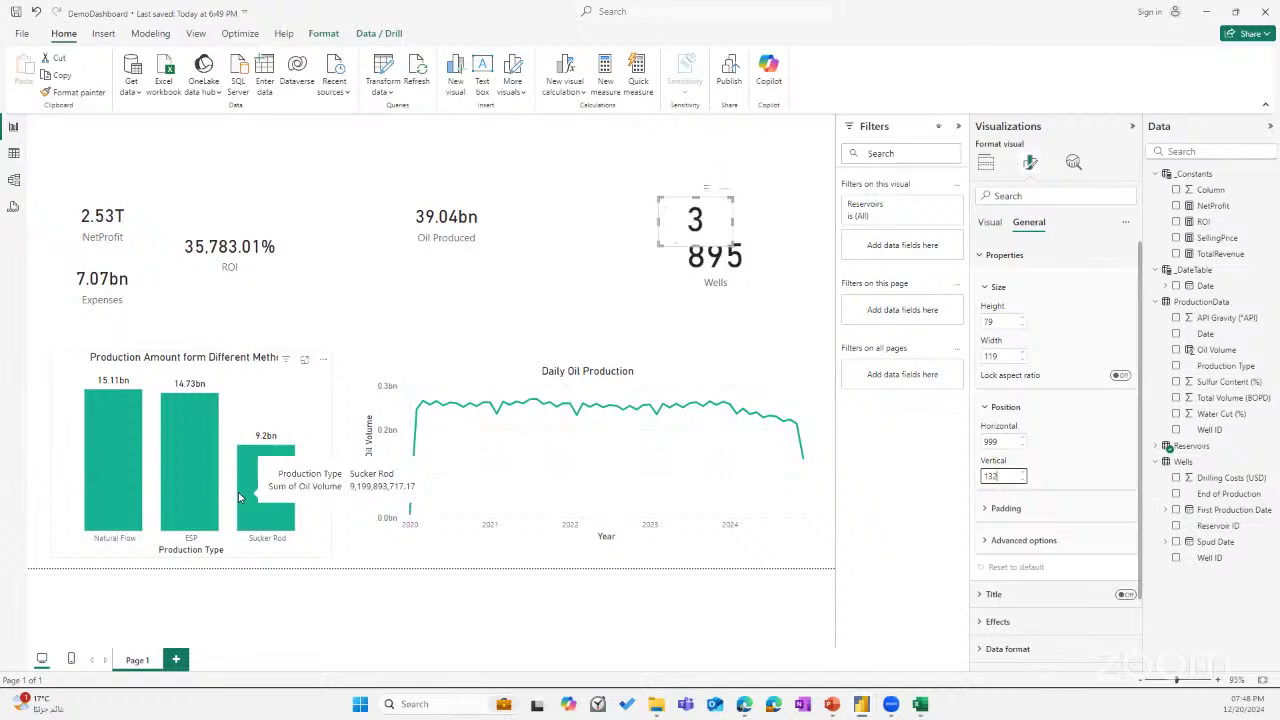
# Resize the Wells card to a height of 79 and a width of 119.
pyautogui.click(714, 283)
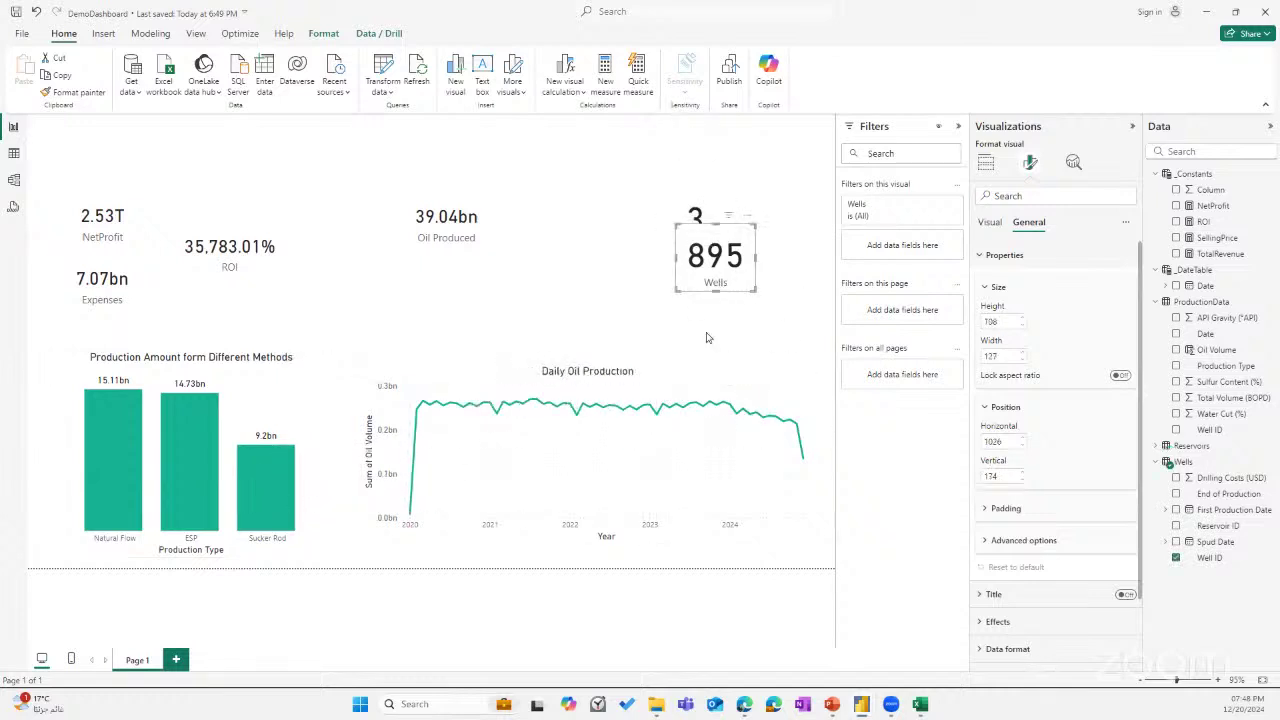
pyautogui.doubleClick(1005, 322)
pyautogui.write('79')
pyautogui.press('Tab')
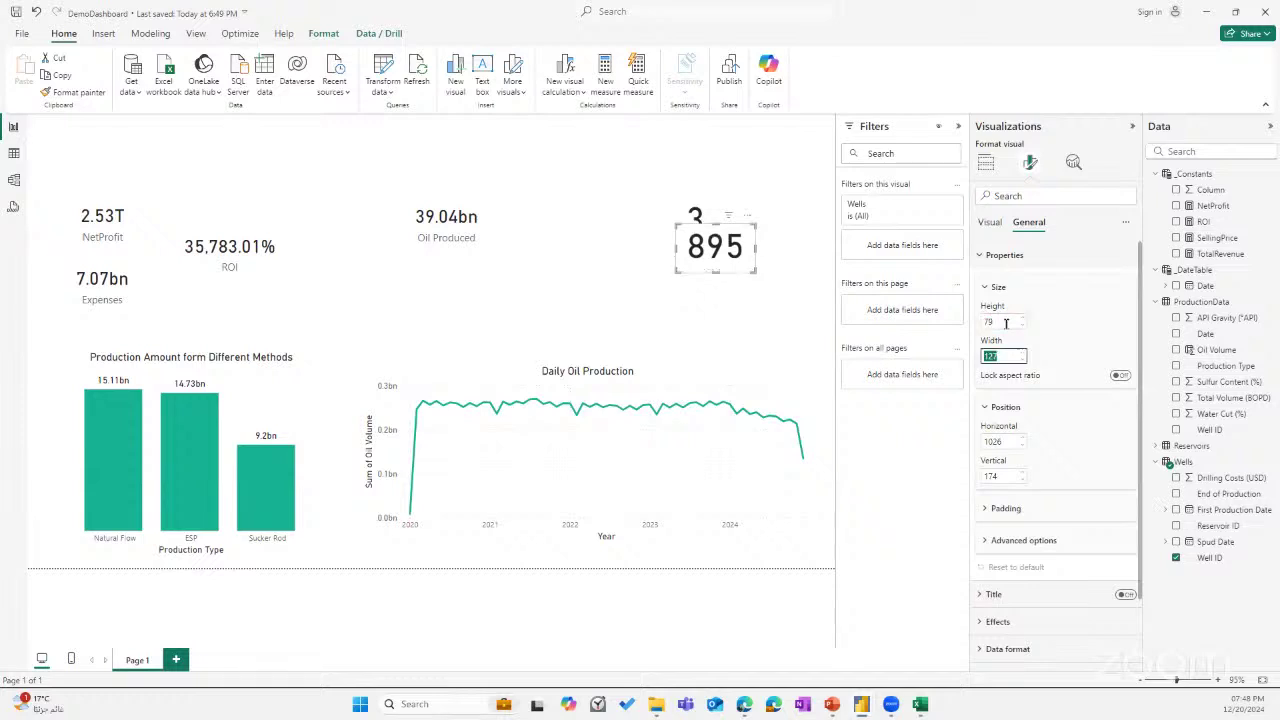
pyautogui.write('119')
pyautogui.press('Tab')
# Position the Wells card at horizontal 999 and vertical 231, below the Reservoirs card.
pyautogui.press('Tab')
pyautogui.press('Tab')
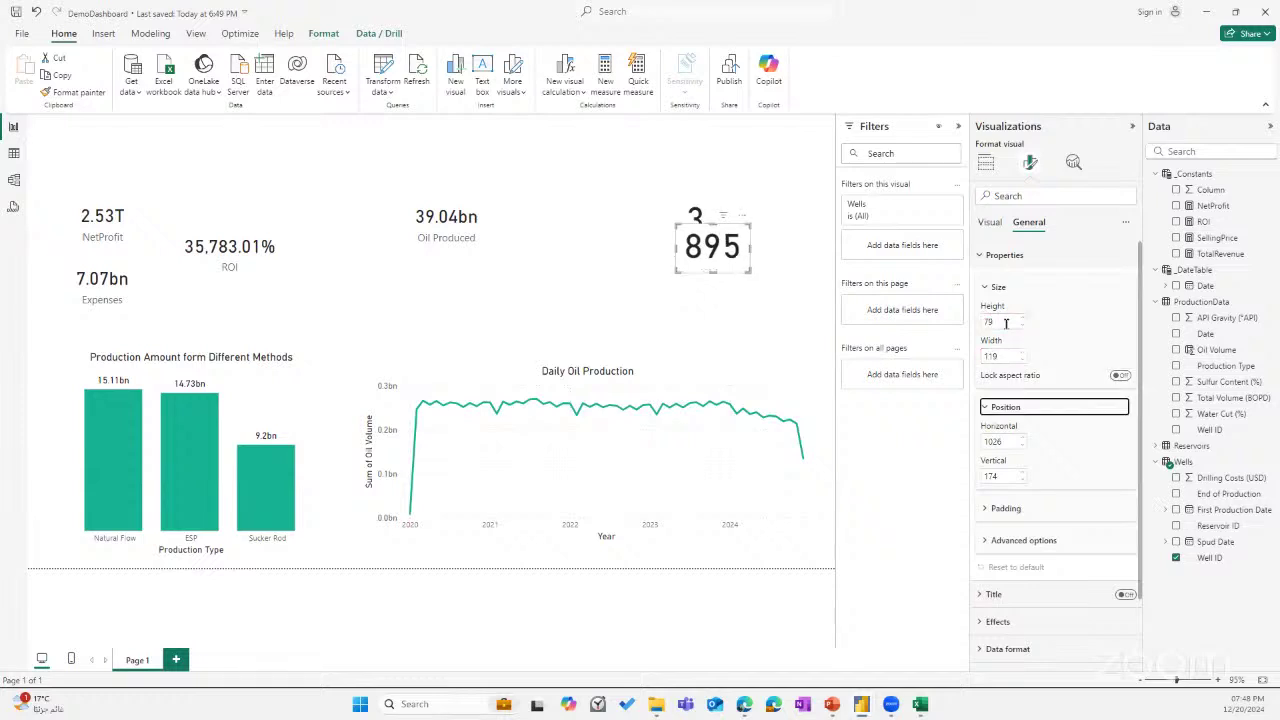
pyautogui.write('999')
pyautogui.press('Tab')
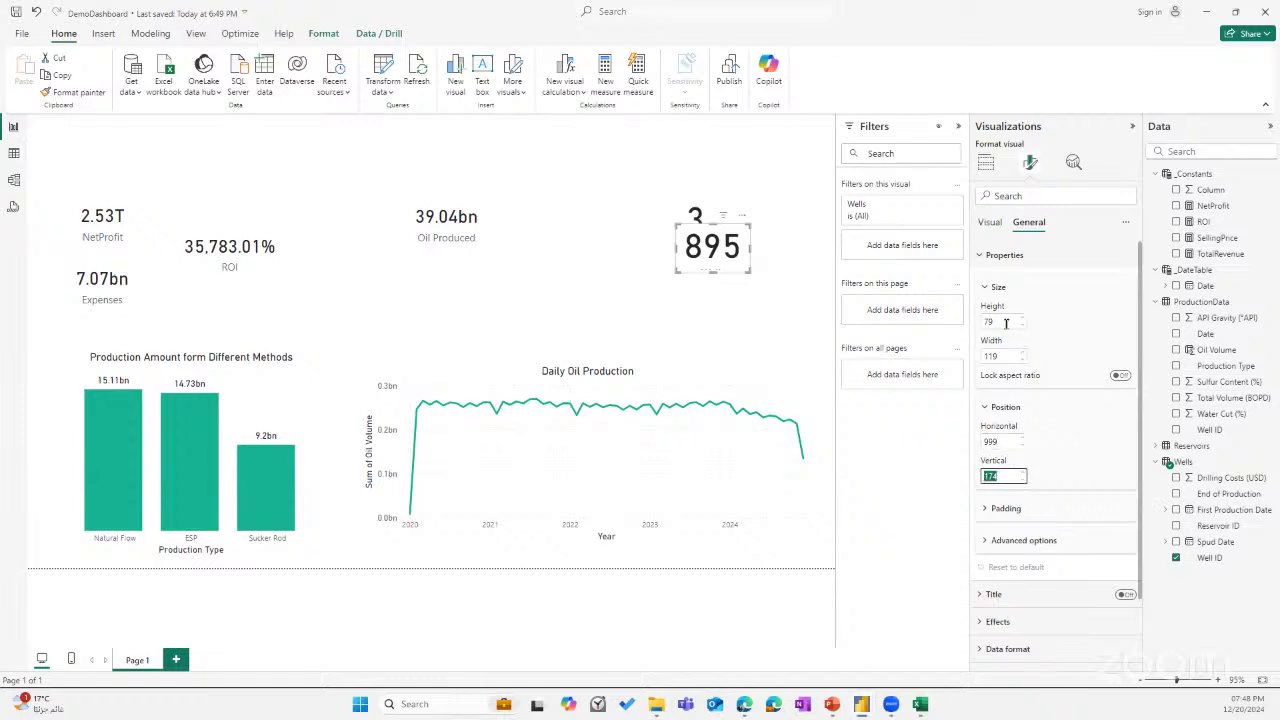
pyautogui.write('132')
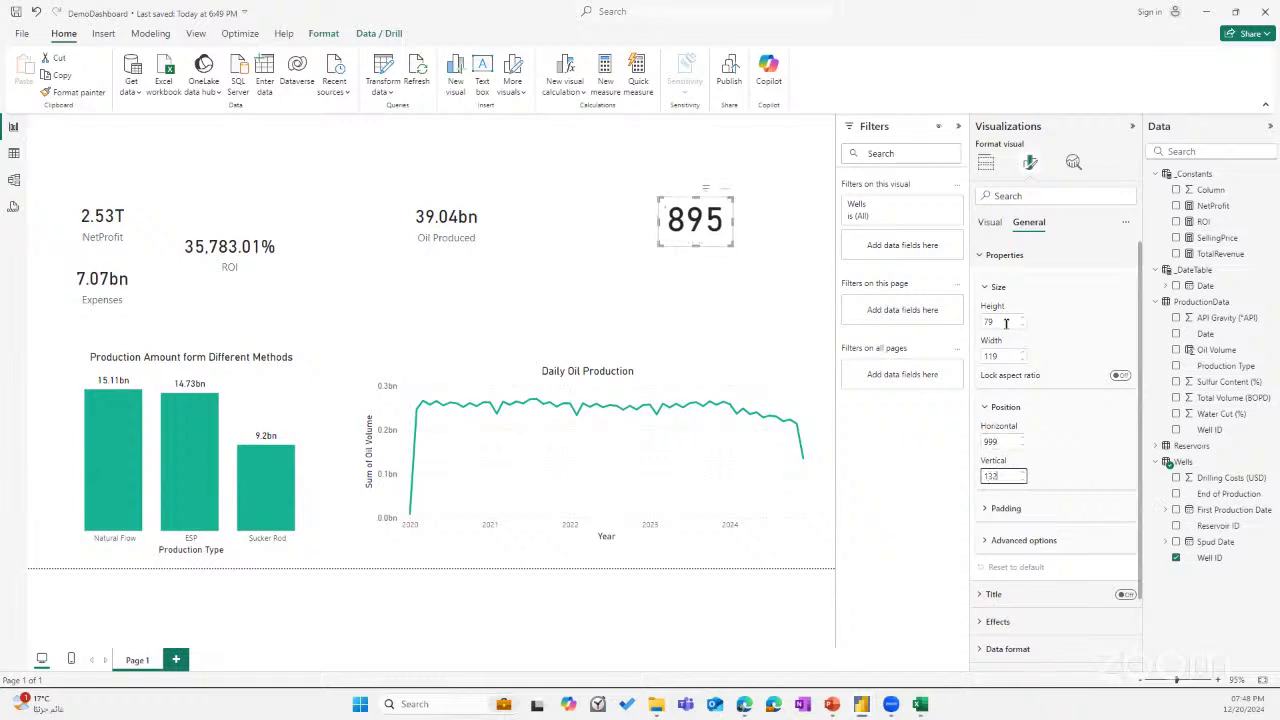
pyautogui.press('Tab')
pyautogui.doubleClick(997, 477)
pyautogui.write('320')
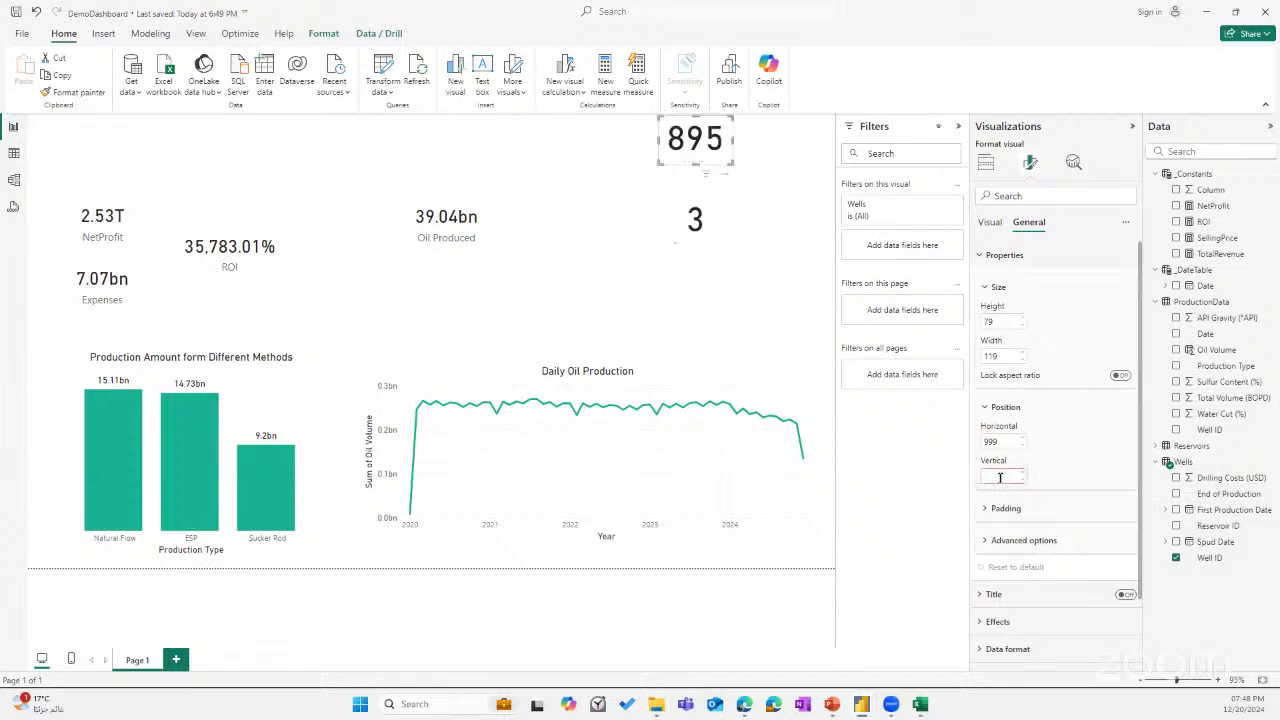
pyautogui.write('231')
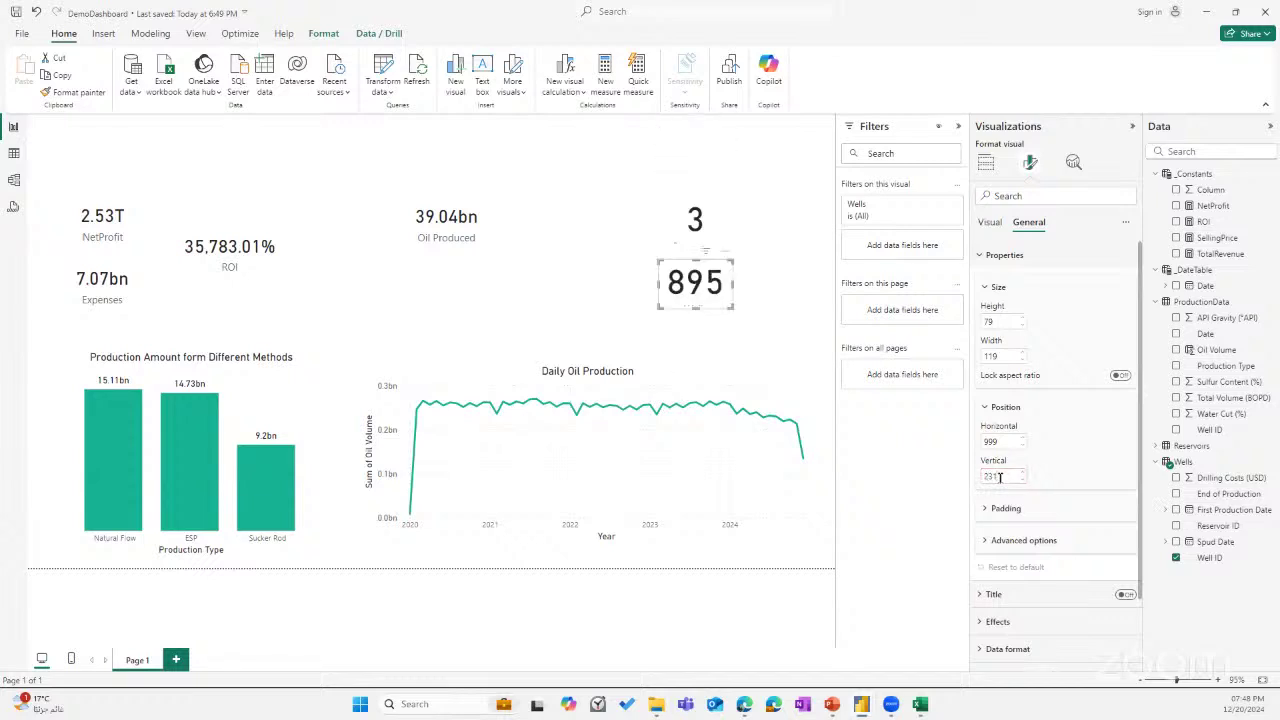
# Set the callout value font size of the Reservoirs card to 24.
pyautogui.click(685, 232)
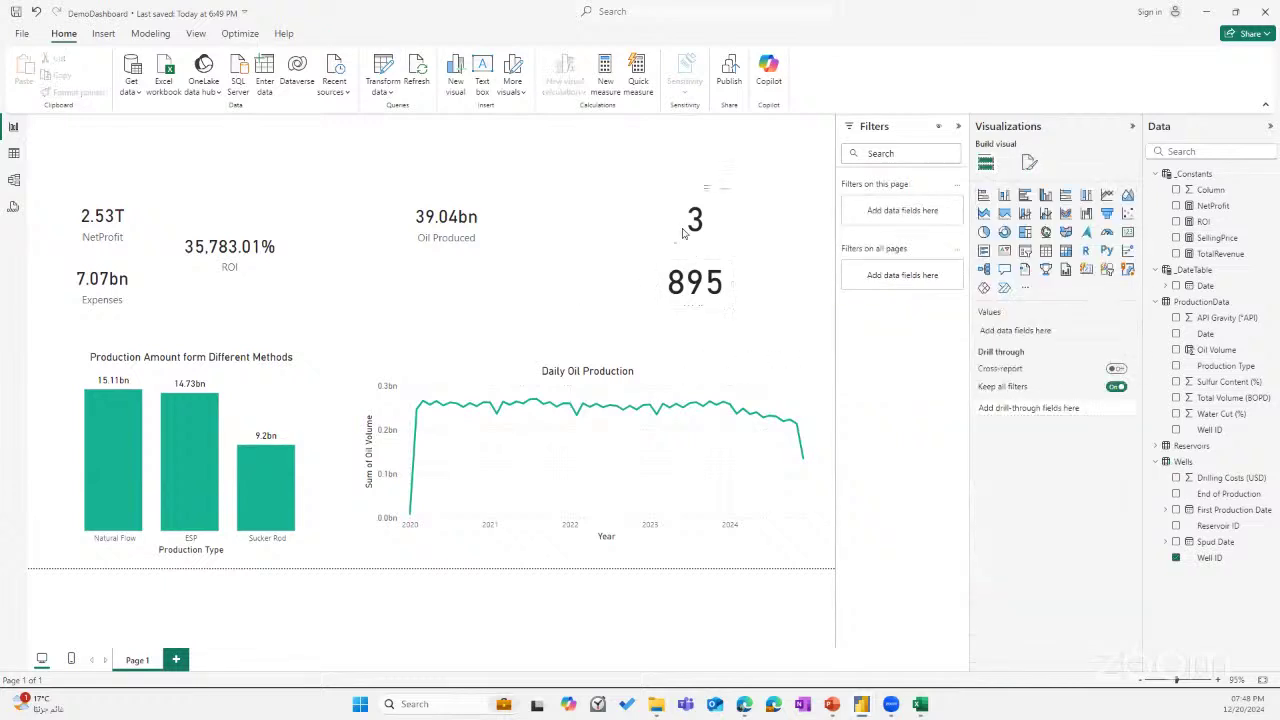
pyautogui.click(1030, 162)
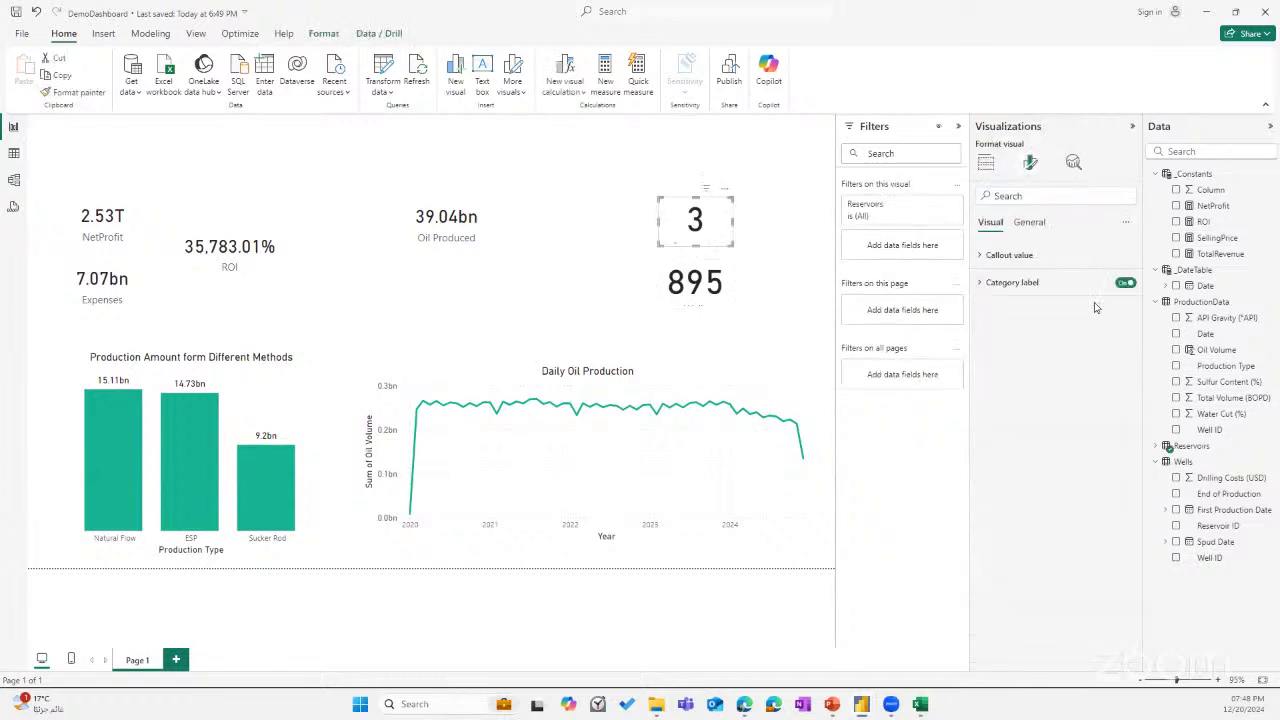
pyautogui.click(1010, 255)
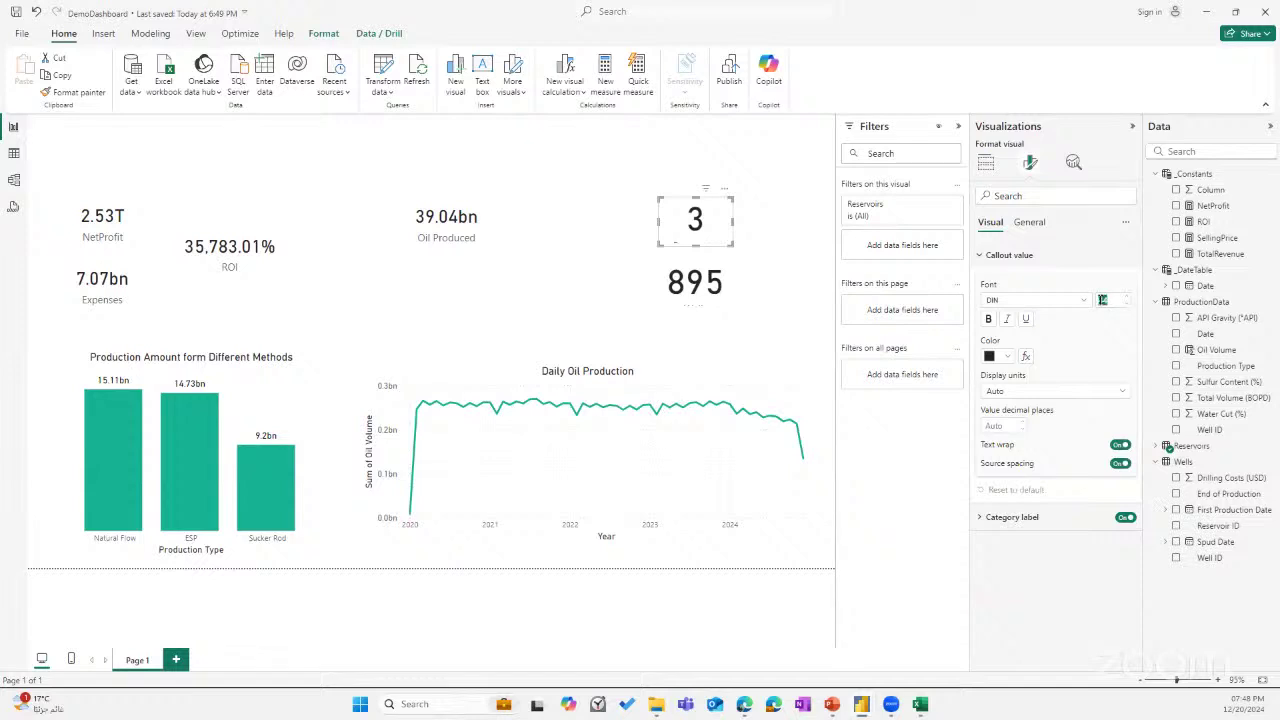
pyautogui.click(1100, 300)
pyautogui.write('14')
# Set the callout value font size of the Wells card to 24.
pyautogui.click(672, 288)
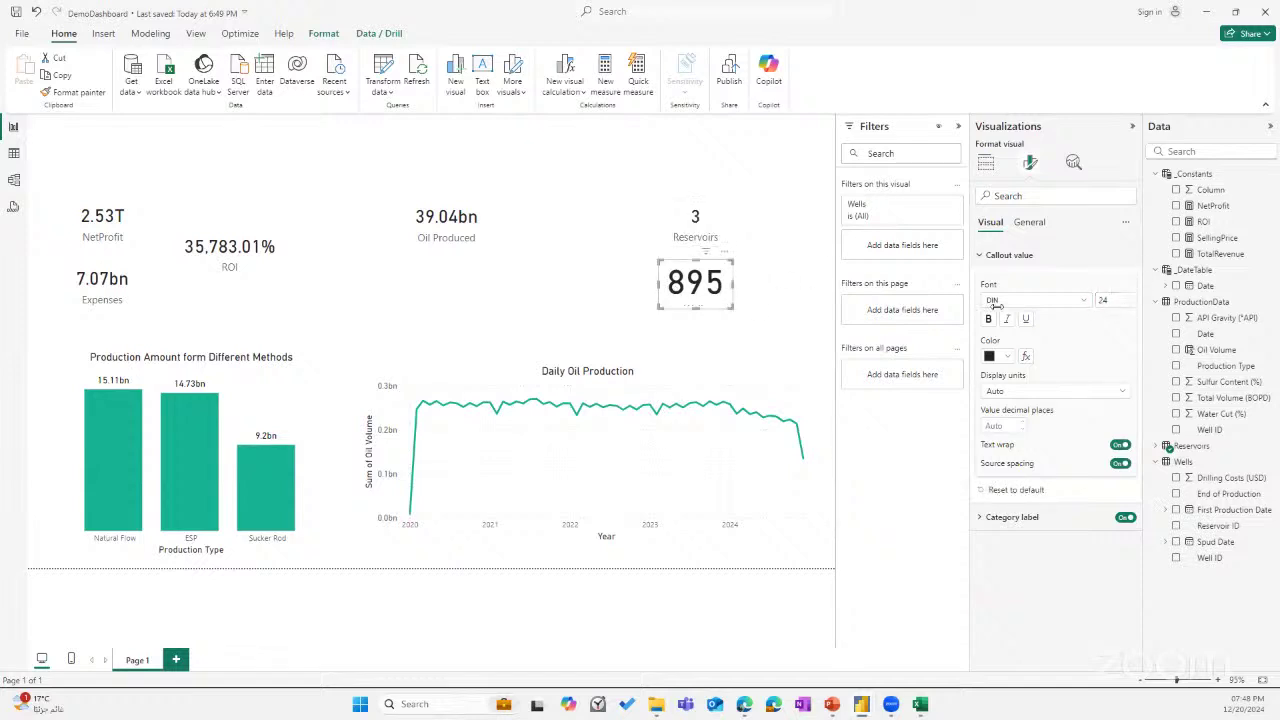
pyautogui.click(1116, 299)
pyautogui.write('3')
pyautogui.write('4')
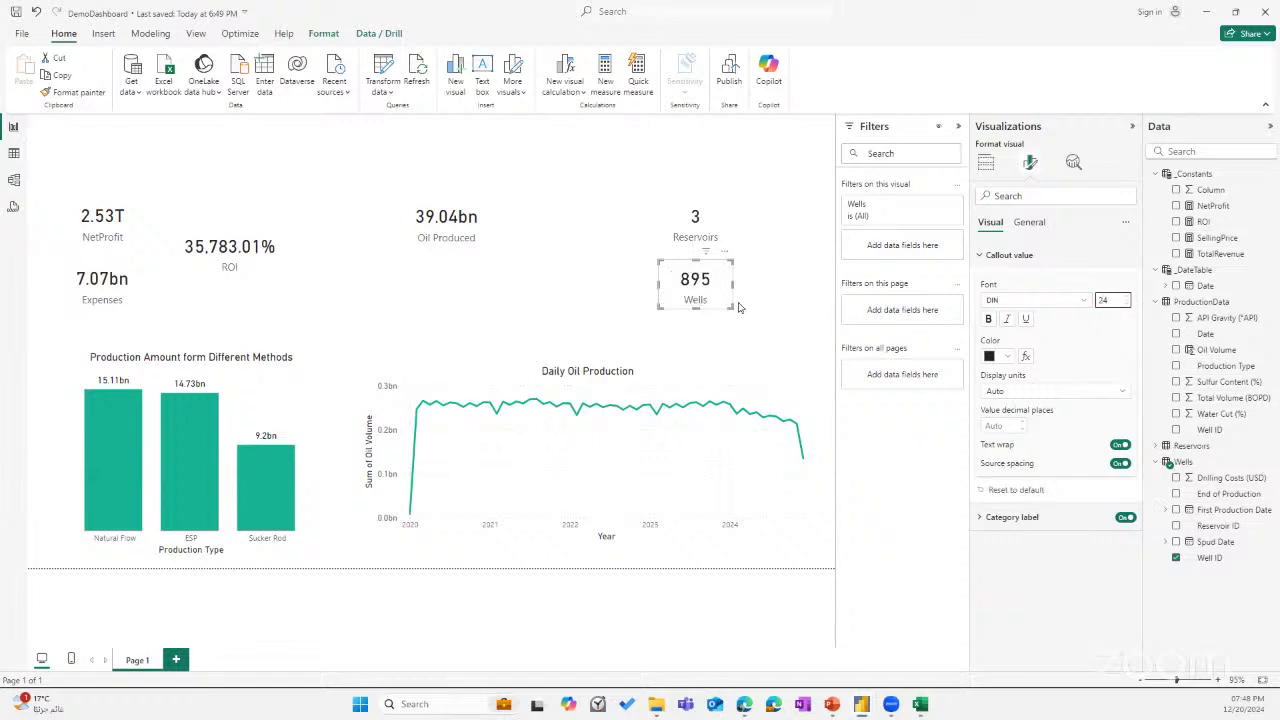
pyautogui.click(750, 301)
pyautogui.click(690, 273)
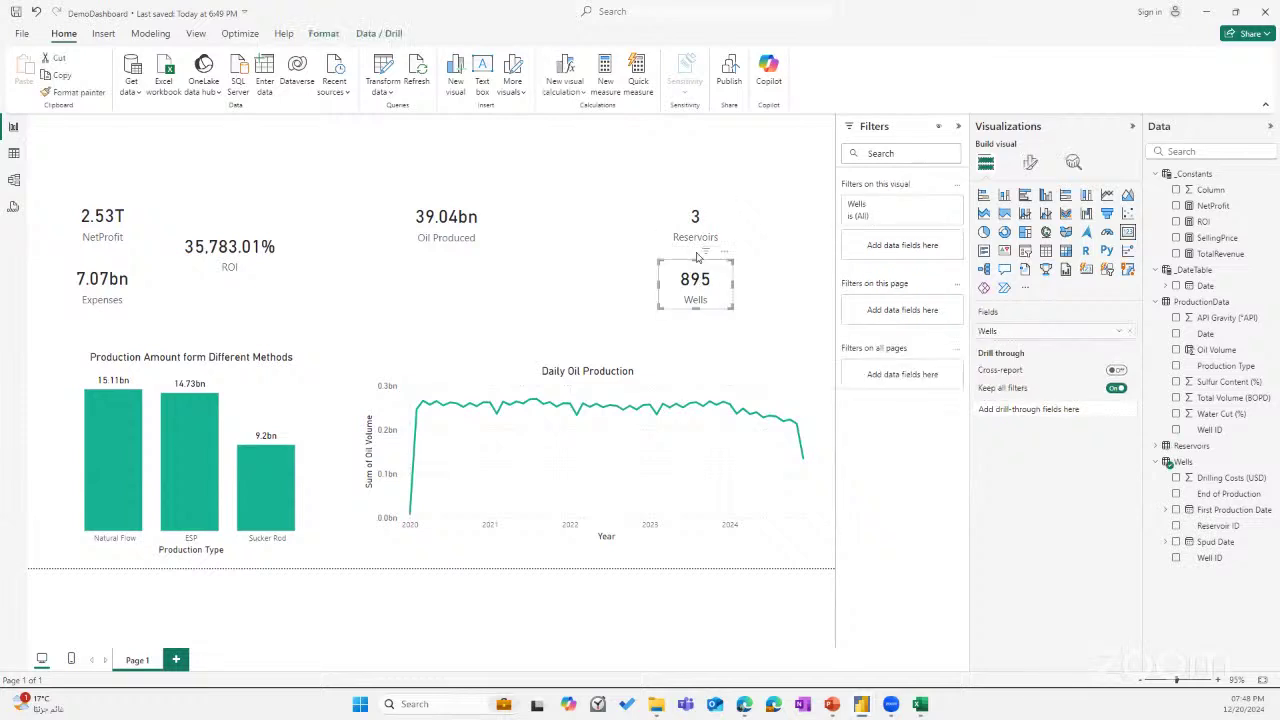
pyautogui.click(690, 220)
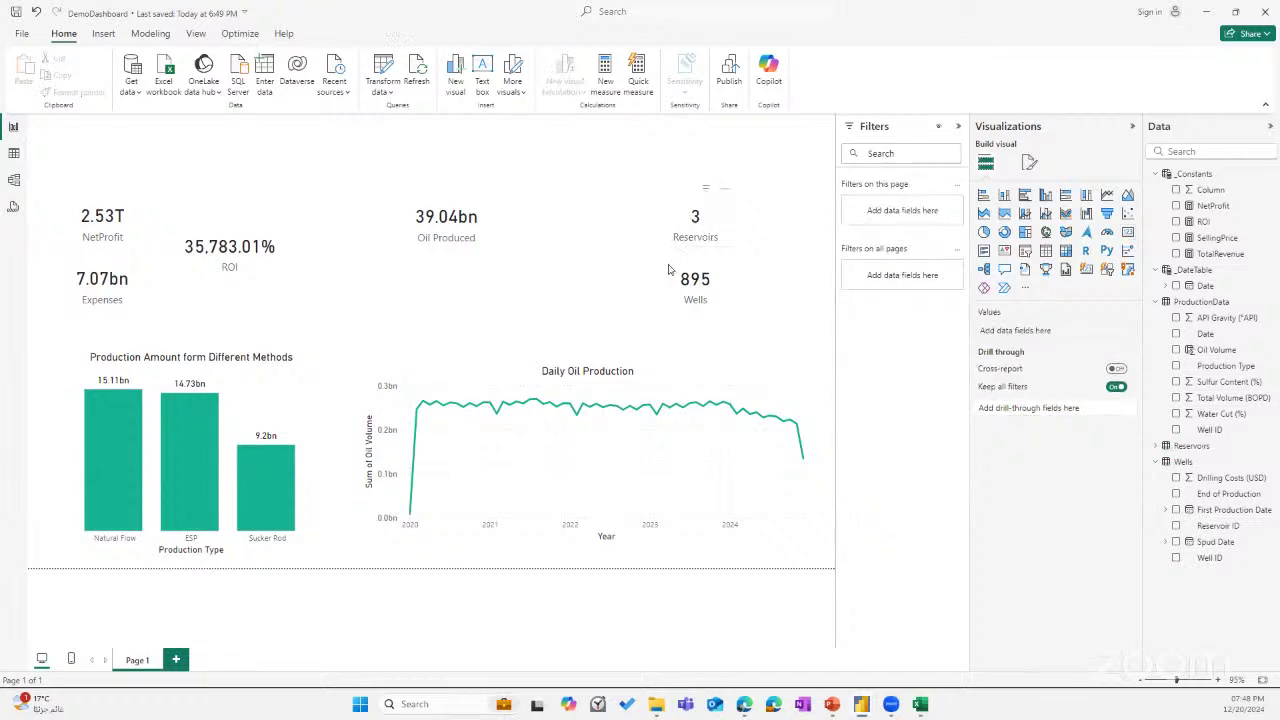
pyautogui.click(594, 277)
# Duplicate the Oil Produced card and place the copy directly below the original.
pyautogui.click(463, 241)
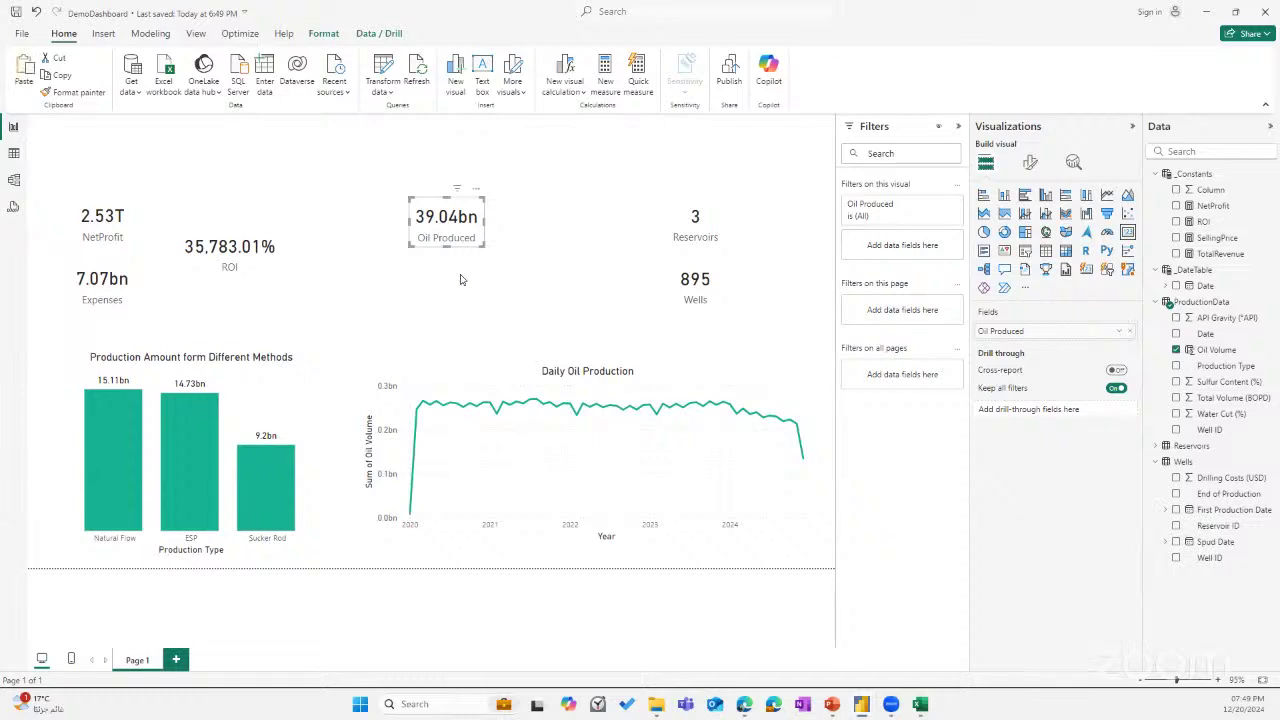
pyautogui.click(466, 280)
pyautogui.click(442, 248)
pyautogui.moveTo(447, 231); pyautogui.dragTo(453, 237)
pyautogui.hotkey('ctrl', 'c')
pyautogui.hotkey('ctrl', 'v')
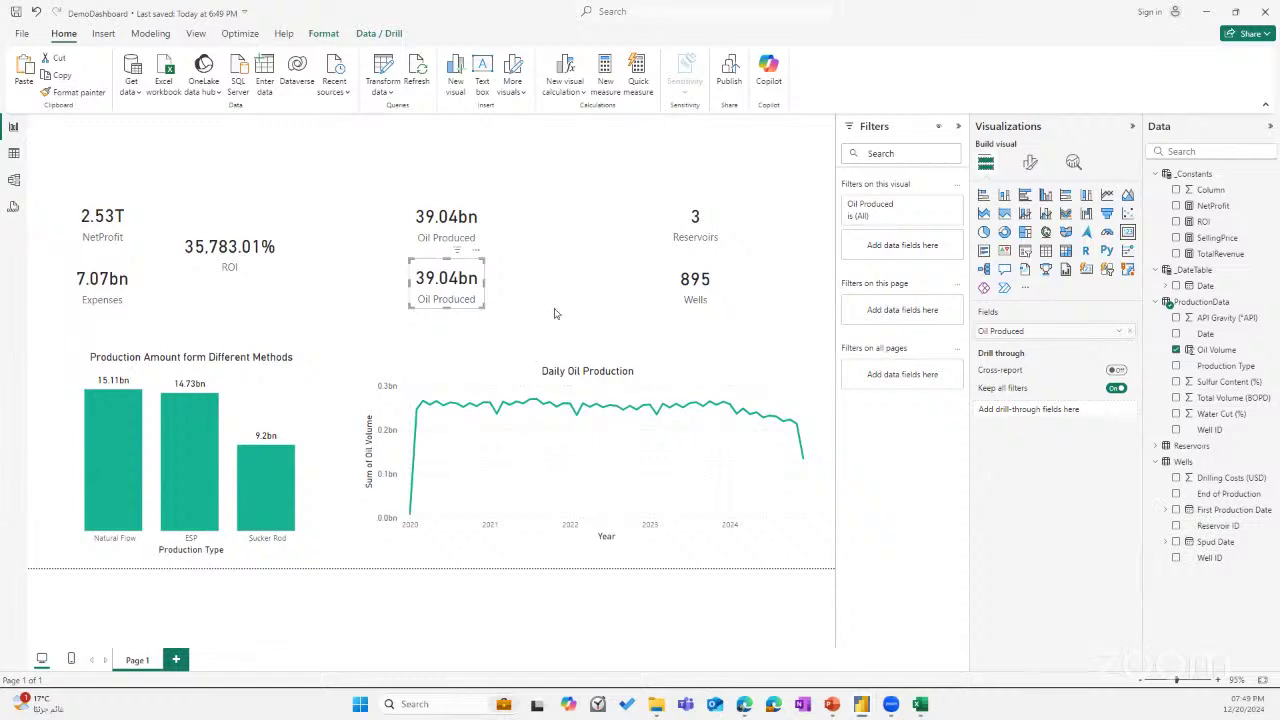
# Position the copied Oil Produced card at horizontal 607 and vertical 231.
pyautogui.click(1033, 162)
pyautogui.click(1029, 222)
pyautogui.click(1008, 255)
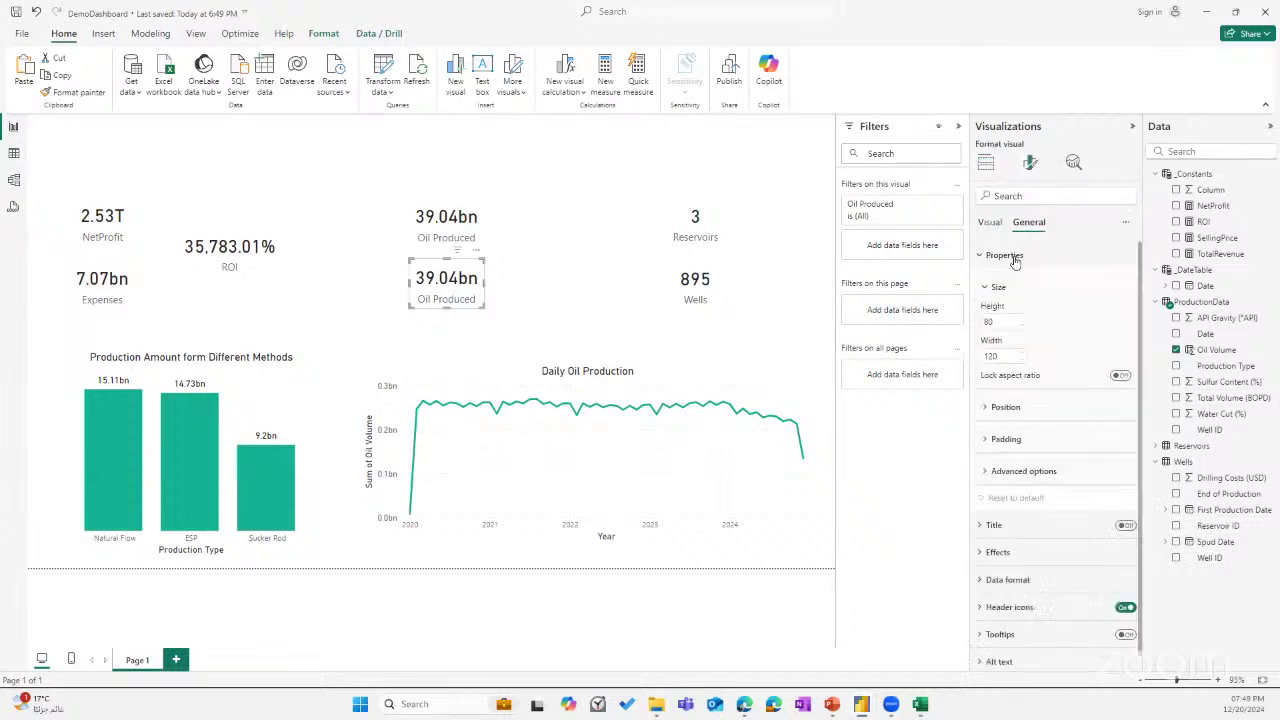
pyautogui.click(1008, 255)
pyautogui.click(1008, 255)
pyautogui.click(993, 322)
pyautogui.click(1006, 408)
pyautogui.click(1006, 440)
pyautogui.write('607')
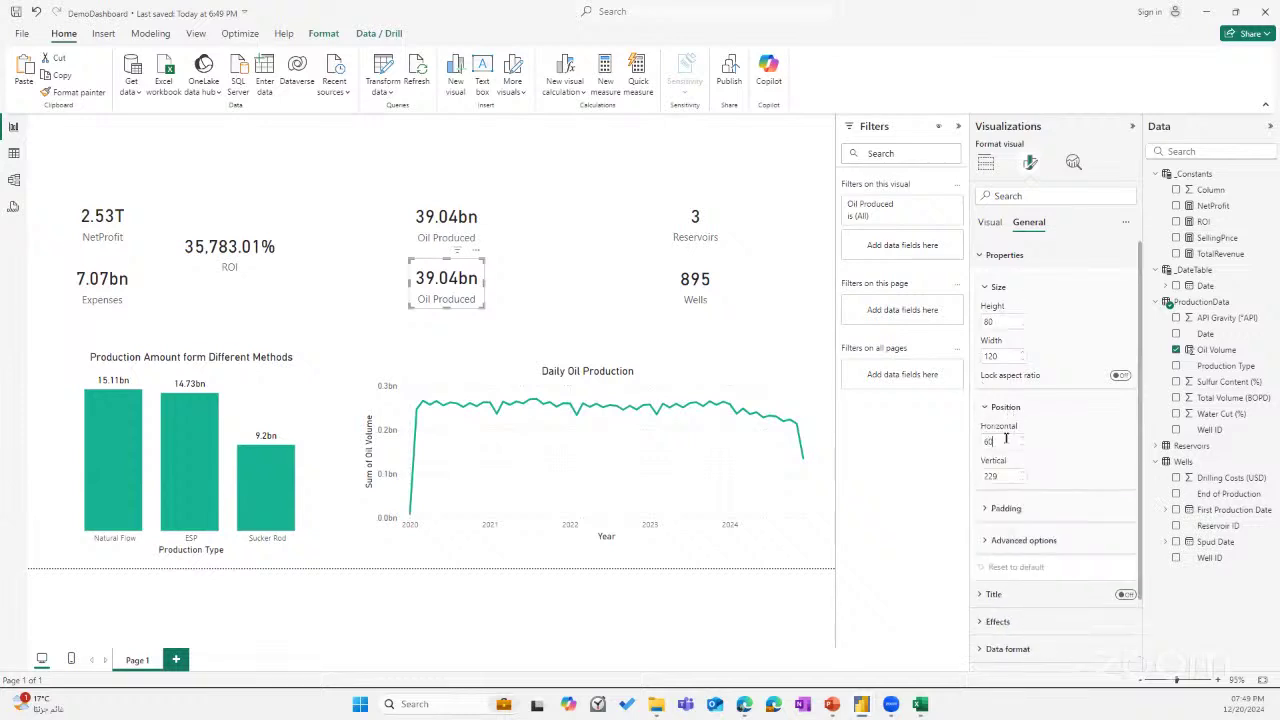
pyautogui.press('Tab')
pyautogui.write('231')
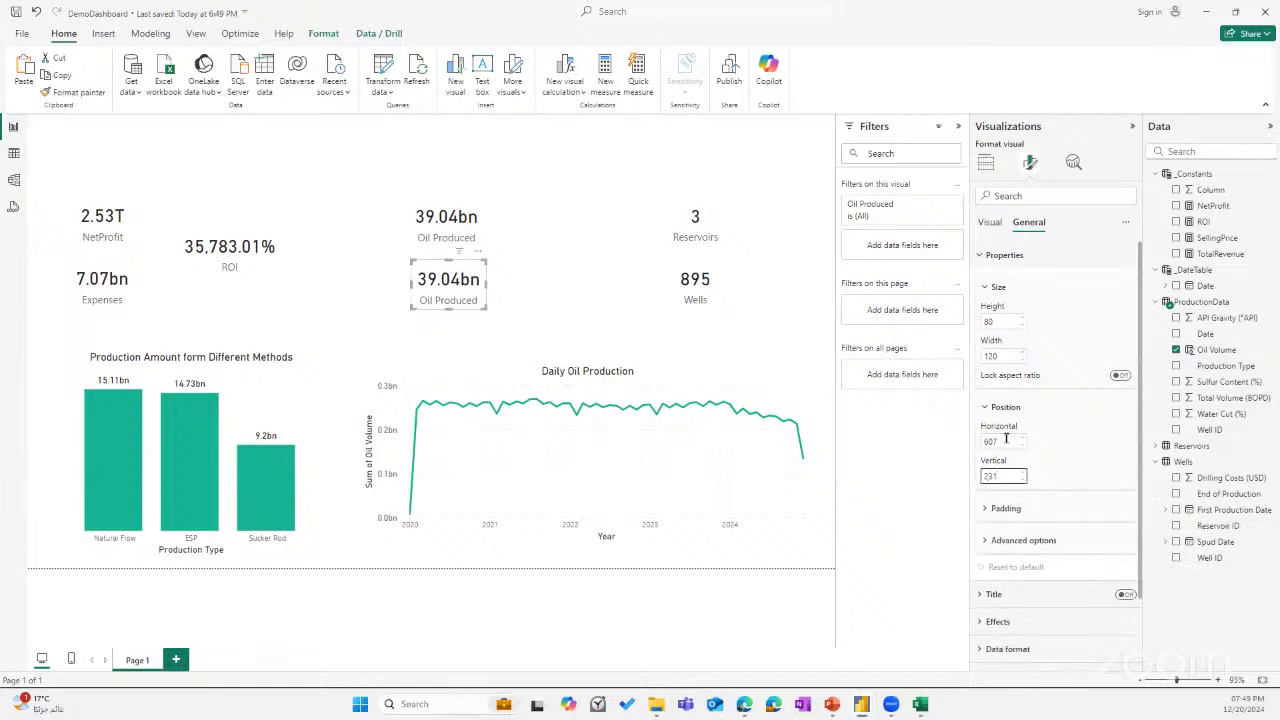
pyautogui.click(412, 291)
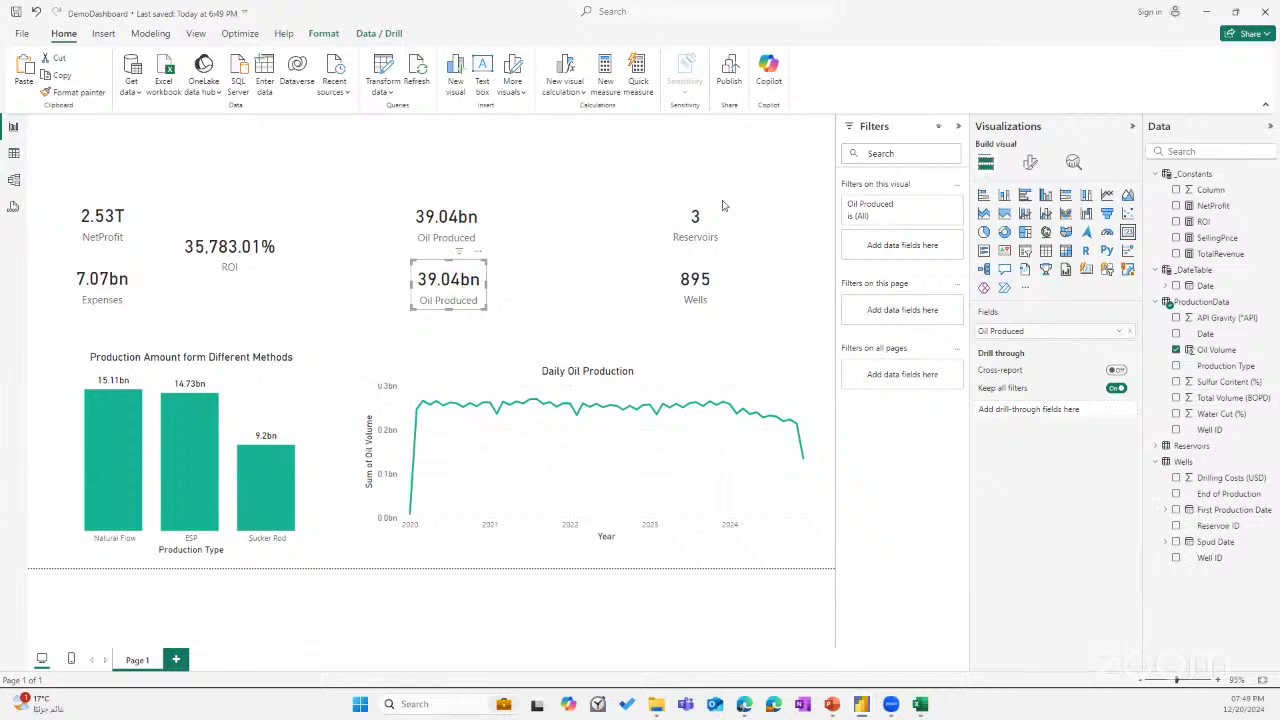
# Open the Reservoirs table's data in Table view and list its fields.
pyautogui.click(455, 232)
pyautogui.click(421, 300)
pyautogui.click(1190, 446)
pyautogui.click(1157, 446)
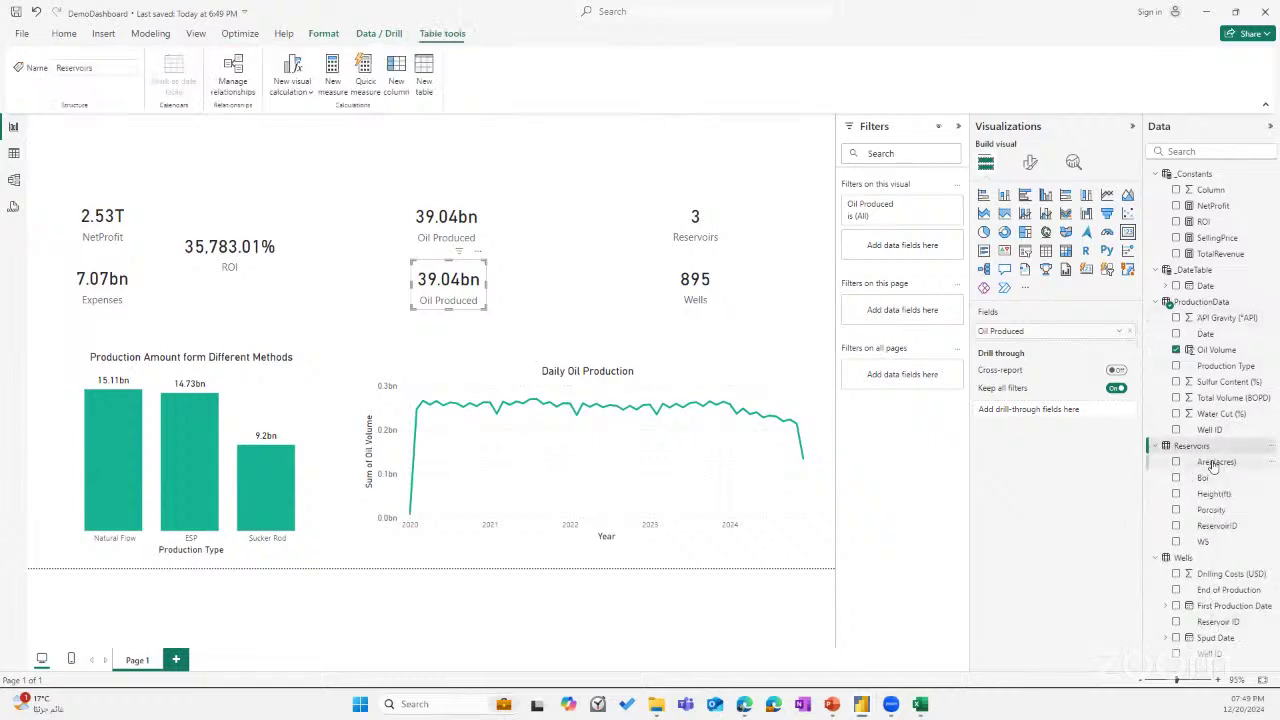
pyautogui.click(14, 153)
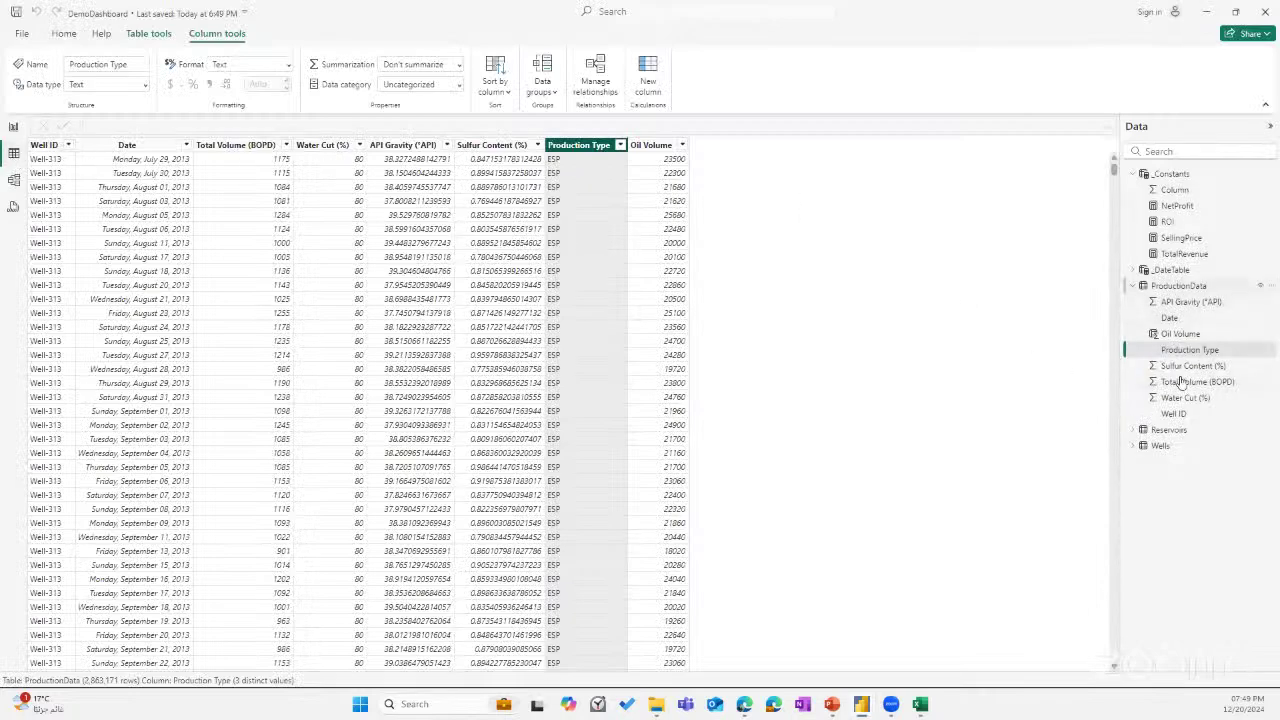
pyautogui.click(1148, 432)
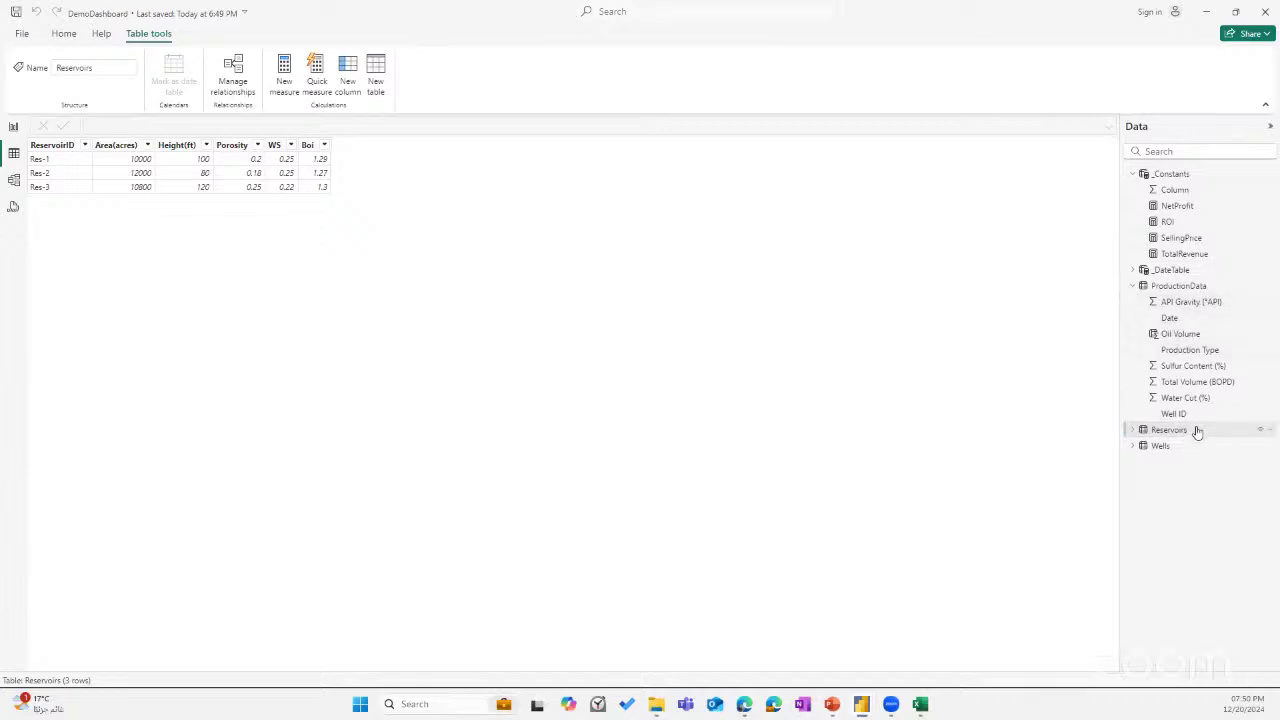
pyautogui.click(1131, 432)
# Start a new measure in the Reservoirs table.
pyautogui.click(1268, 430)
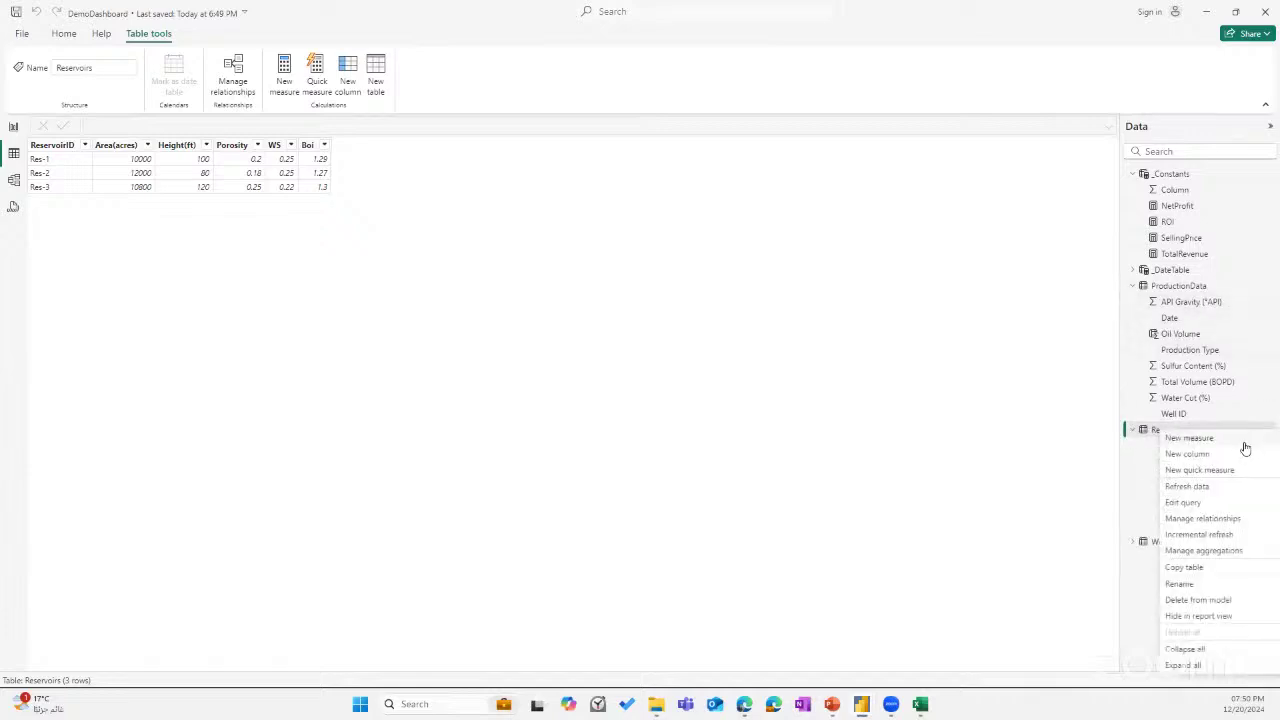
pyautogui.press('Escape')
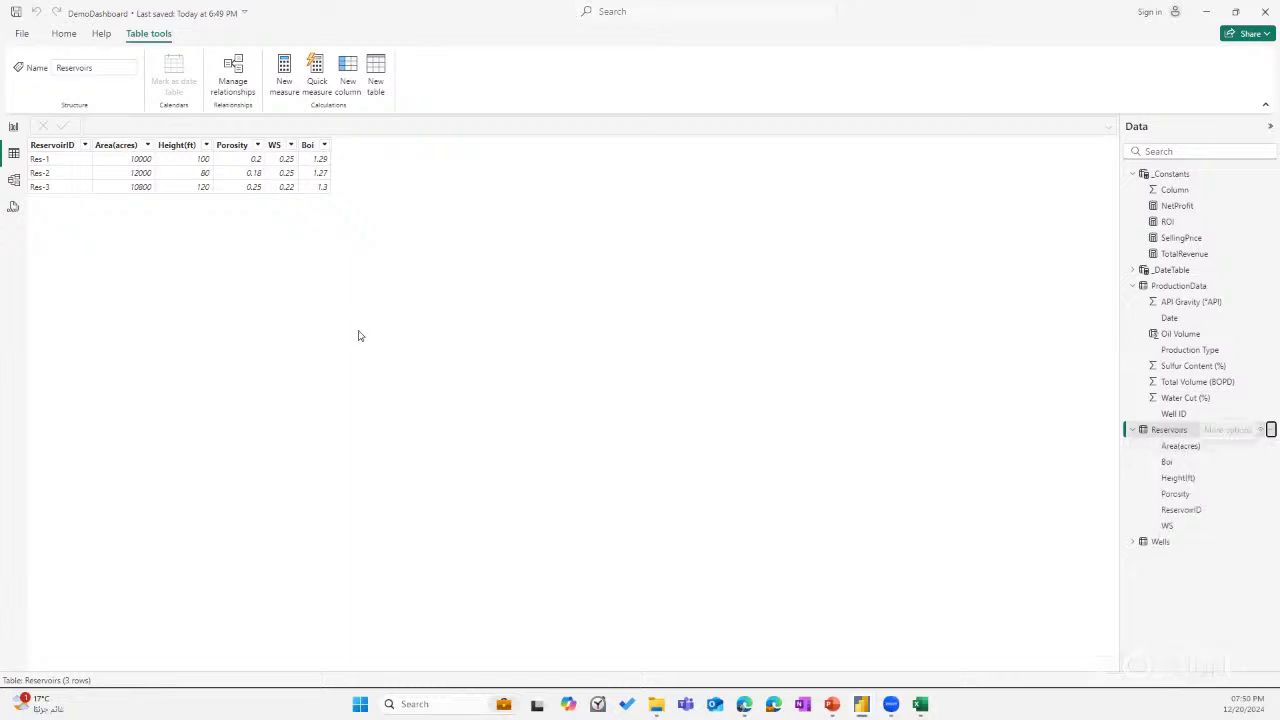
pyautogui.click(284, 75)
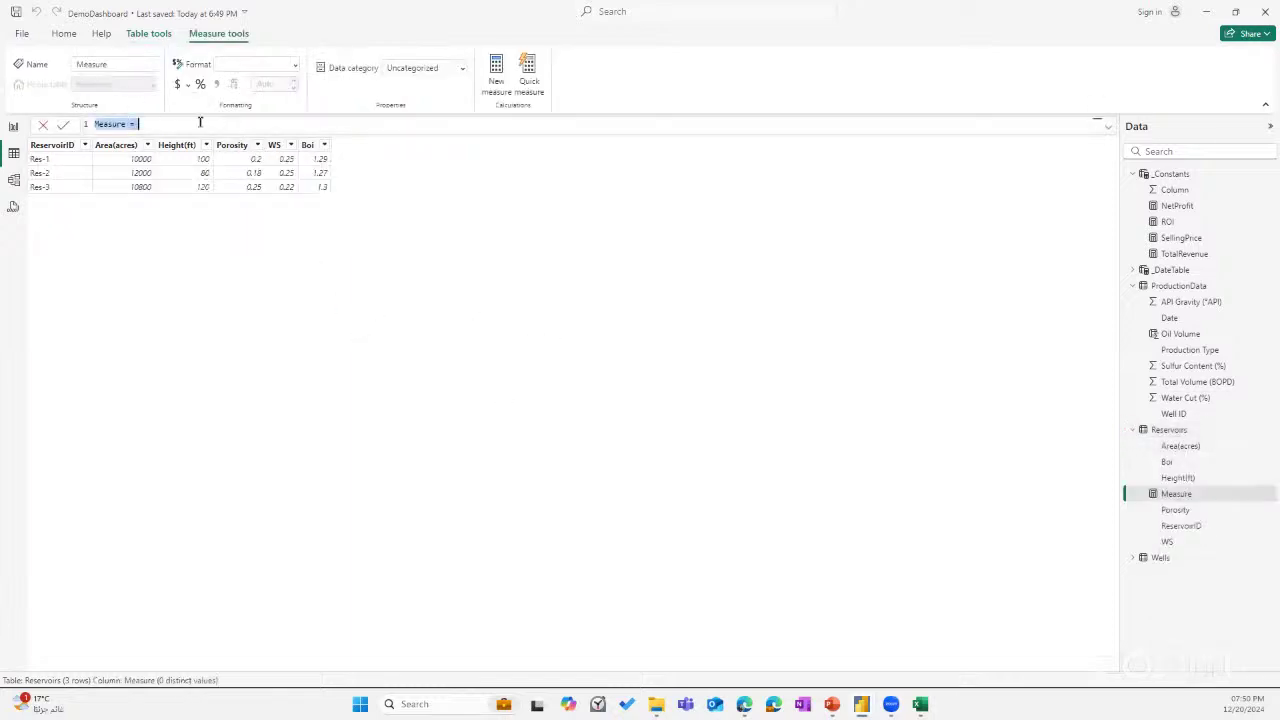
# Try to begin the measure's formula as STOIP = (7758 *Reservoirs.
pyautogui.write('O')
pyautogui.press('BackSpace')
pyautogui.write('OIP = (7758 * Reser')
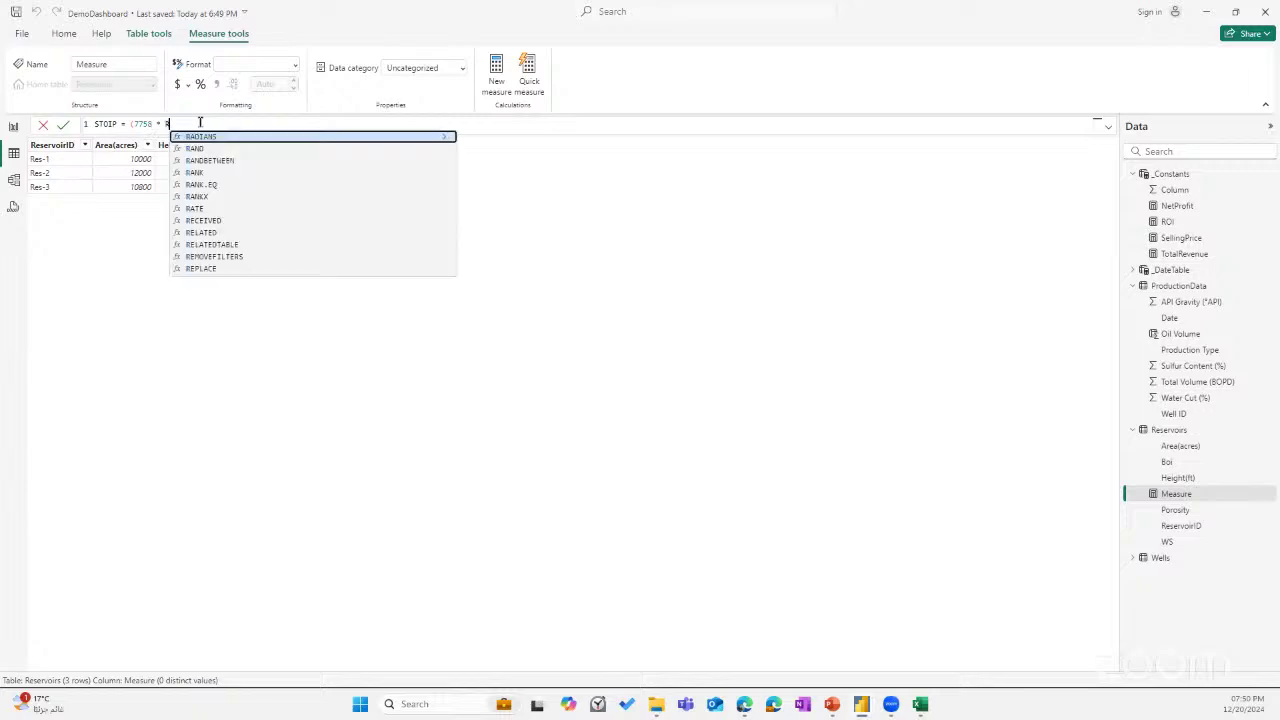
pyautogui.press('BackSpace')
pyautogui.press('BackSpace')
pyautogui.press('BackSpace')
pyautogui.press('BackSpace')
pyautogui.press('BackSpace')
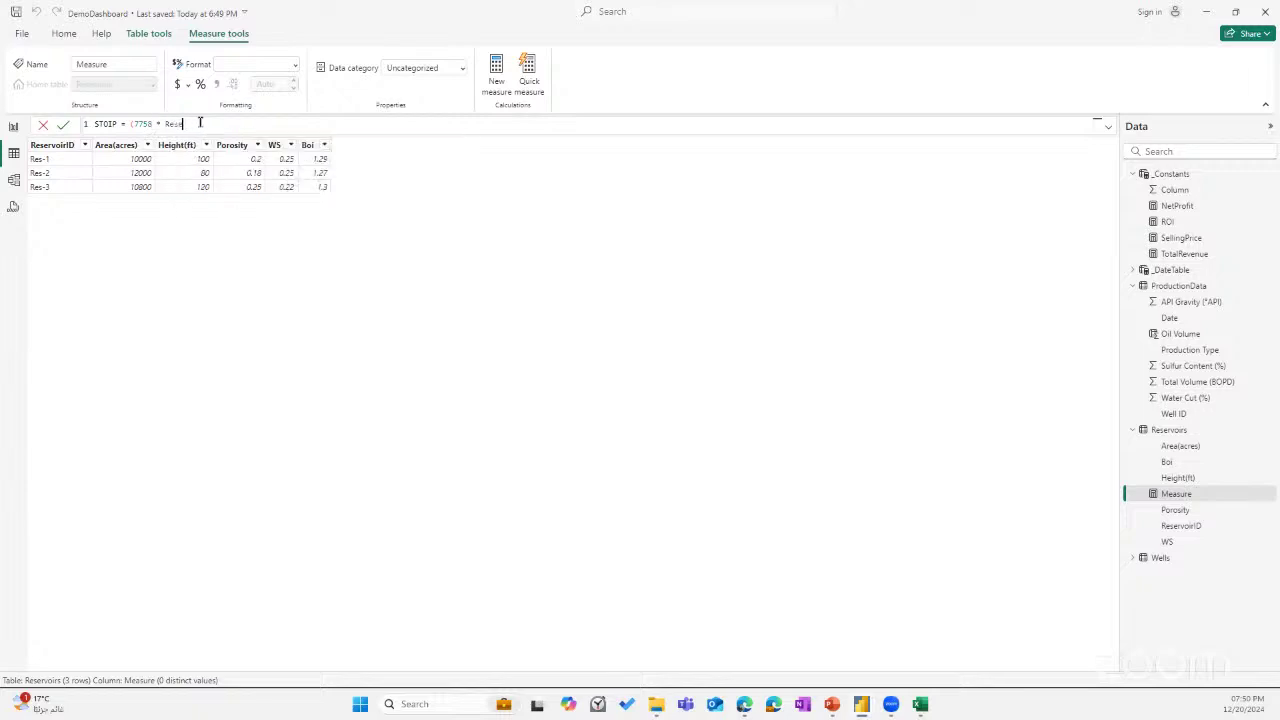
pyautogui.write('Reser')
pyautogui.press('BackSpace')
pyautogui.press('BackSpace')
pyautogui.press('BackSpace')
pyautogui.press('BackSpace')
pyautogui.press('BackSpace')
pyautogui.press('BackSpace')
pyautogui.press('BackSpace')
pyautogui.write('Reservoi')
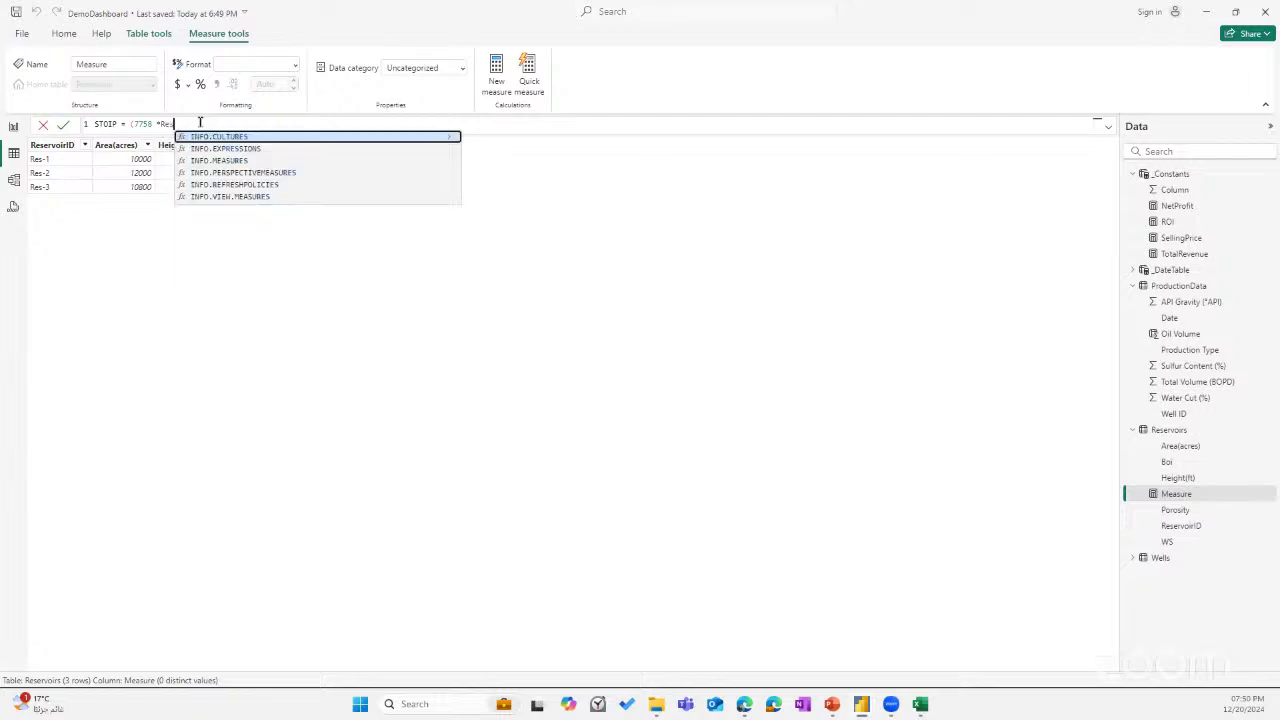
pyautogui.write('r')
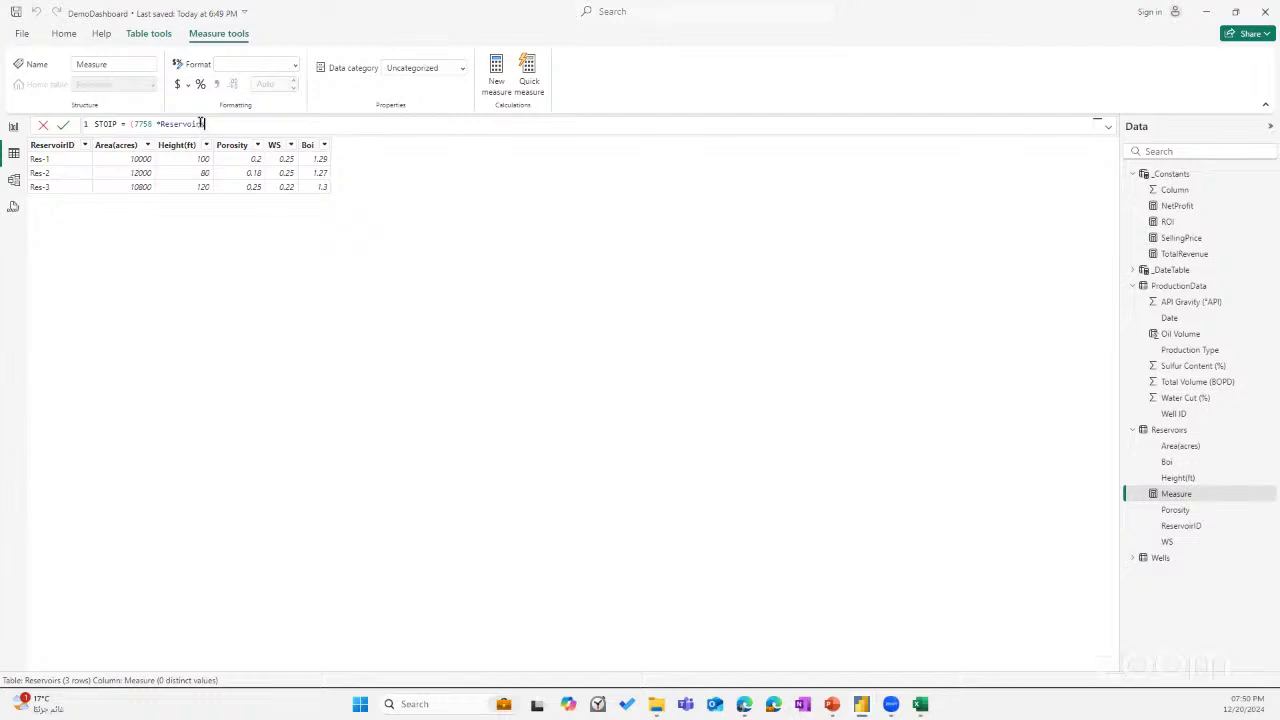
# Try to reference the Area(acres) column of Reservoirs in the STOIP formula, and erase the expression back into the 7758 constant.
pyautogui.write('s[Area(ac')
pyautogui.press('BackSpace')
pyautogui.press('BackSpace')
pyautogui.press('BackSpace')
pyautogui.press('BackSpace')
pyautogui.press('BackSpace')
pyautogui.press('BackSpace')
pyautogui.press('BackSpace')
pyautogui.press('BackSpace')
pyautogui.press('BackSpace')
pyautogui.press('BackSpace')
pyautogui.press('BackSpace')
pyautogui.press('BackSpace')
pyautogui.press('BackSpace')
pyautogui.press('BackSpace')
pyautogui.press('BackSpace')
pyautogui.press('BackSpace')
pyautogui.press('BackSpace')
pyautogui.press('BackSpace')
pyautogui.press('BackSpace')
pyautogui.press('BackSpace')
pyautogui.press('BackSpace')
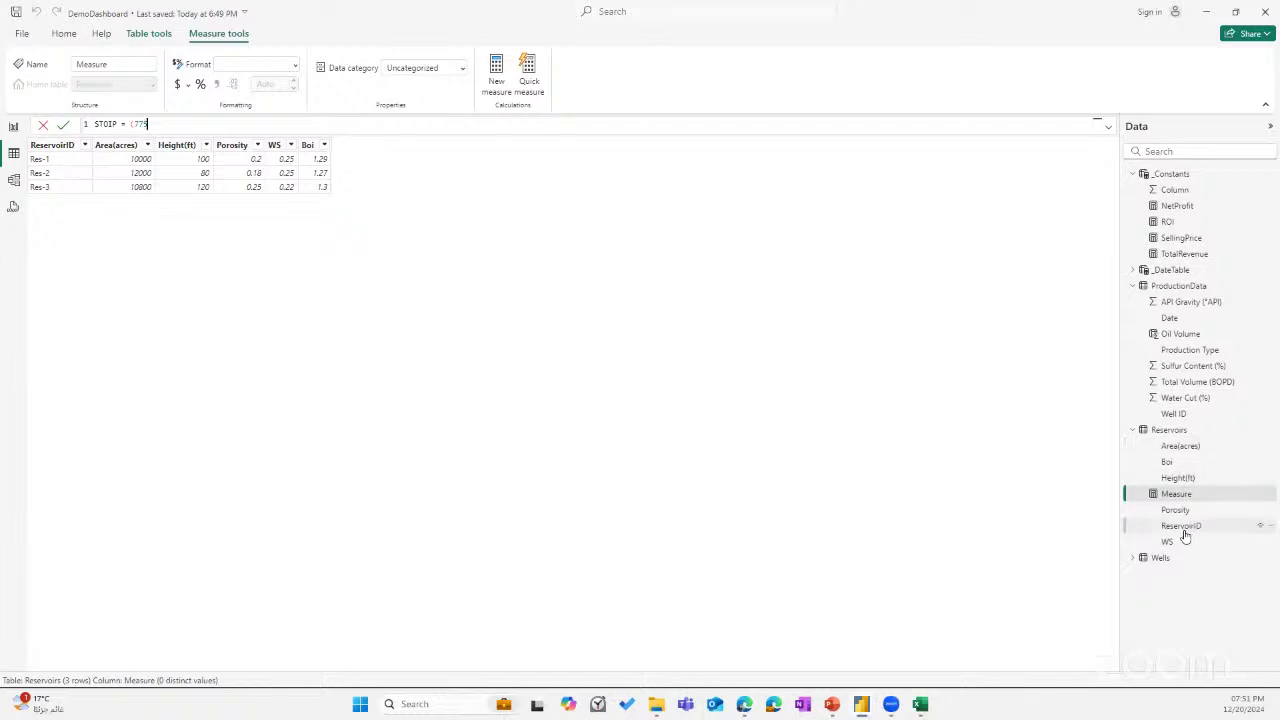
# Try to restart the expression as STOIP = (7758 * with a Reservoirs reference, and clear the whole formula.
pyautogui.write('8')
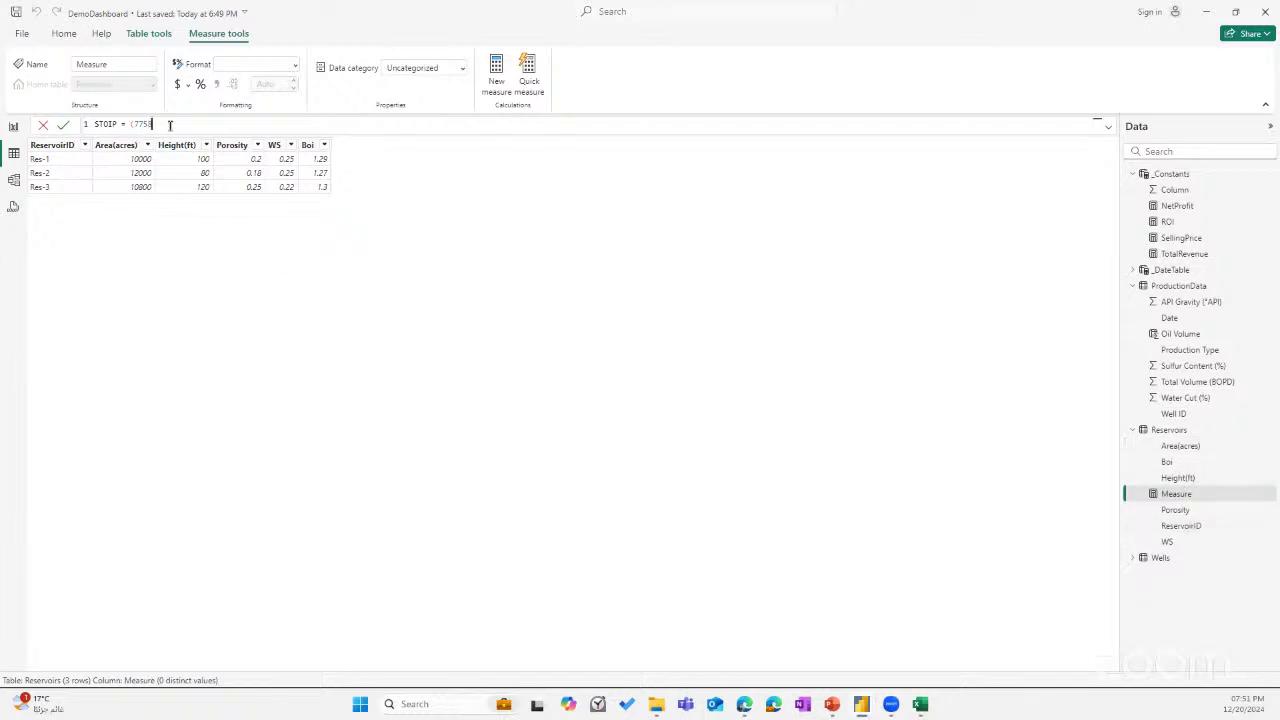
pyautogui.write(' * Reser')
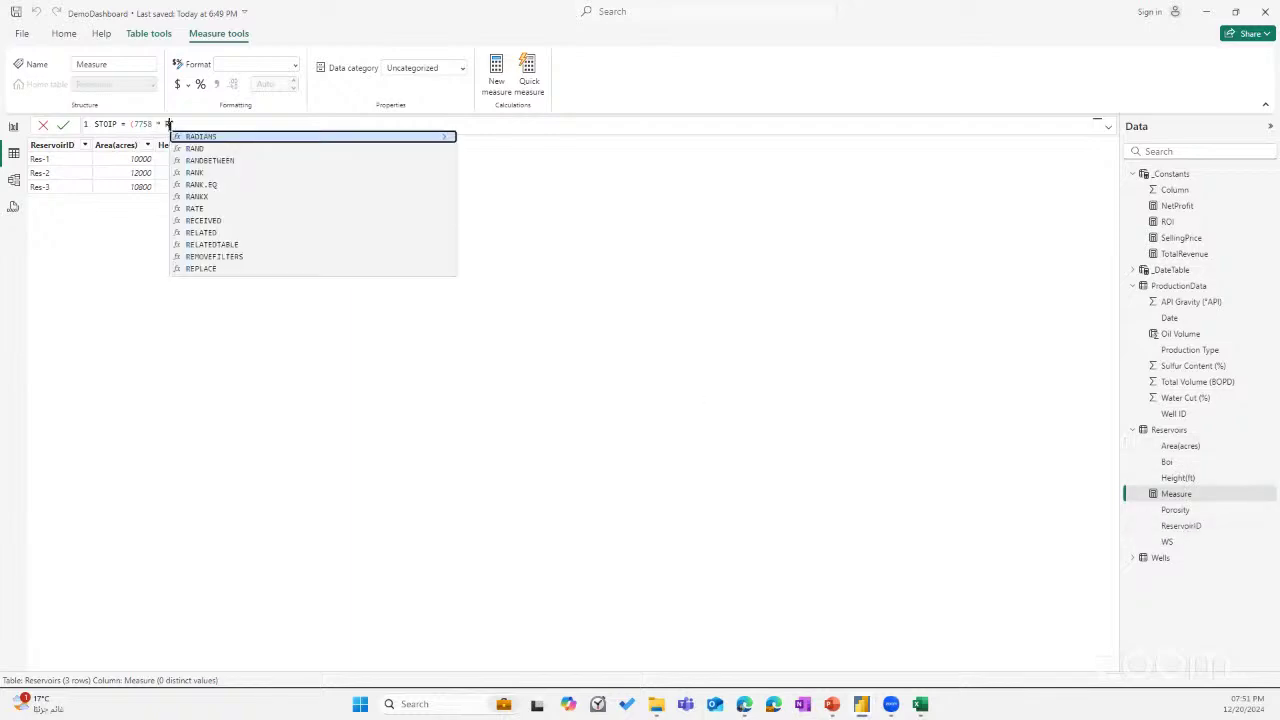
pyautogui.press('BackSpace')
pyautogui.press('BackSpace')
pyautogui.press('BackSpace')
pyautogui.press('BackSpace')
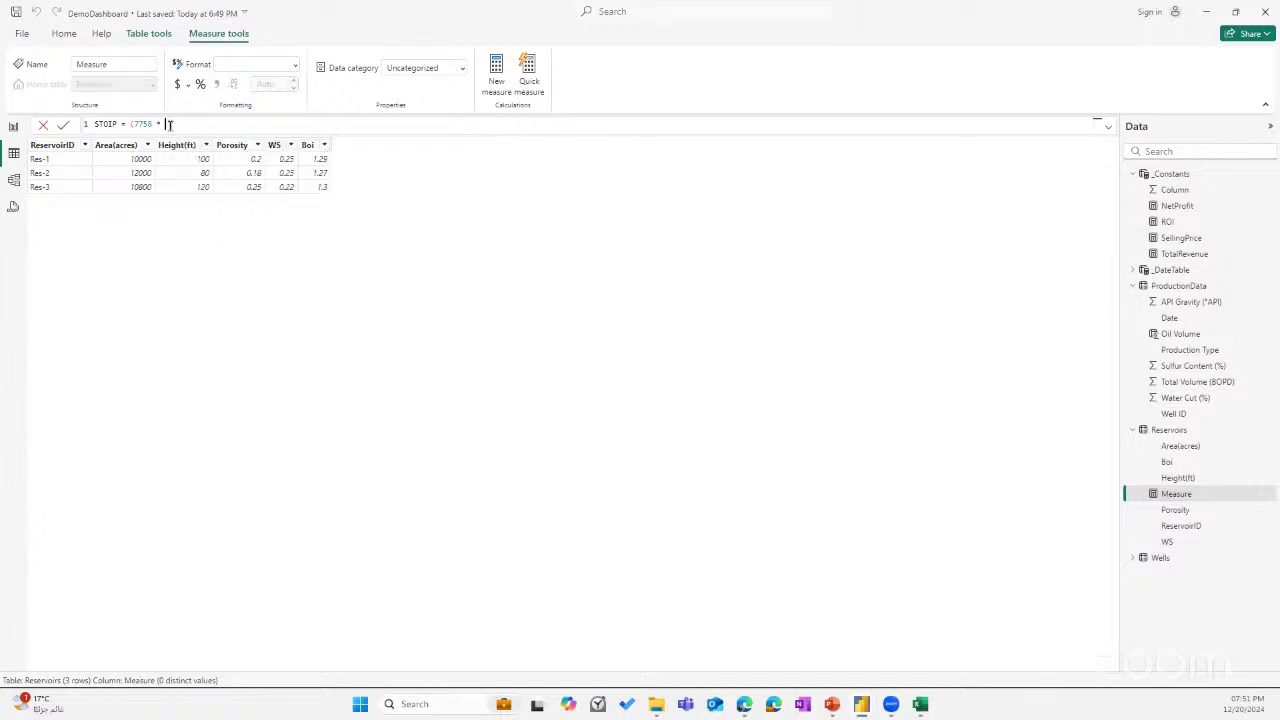
pyautogui.press('BackSpace')
pyautogui.press('BackSpace')
pyautogui.press('BackSpace')
pyautogui.press('BackSpace')
pyautogui.press('BackSpace')
pyautogui.press('BackSpace')
pyautogui.press('BackSpace')
pyautogui.press('BackSpace')
pyautogui.press('BackSpace')
pyautogui.press('BackSpace')
pyautogui.press('BackSpace')
pyautogui.press('BackSpace')
pyautogui.press('BackSpace')
pyautogui.press('BackSpace')
pyautogui.press('BackSpace')
pyautogui.press('BackSpace')
# Replace the measure's pasted text with the bare definition STOIP = and commit it.
pyautogui.hotkey('ctrl', 'v')
pyautogui.click(96, 125)
pyautogui.moveTo(196, 125); pyautogui.dragTo(50, 134)
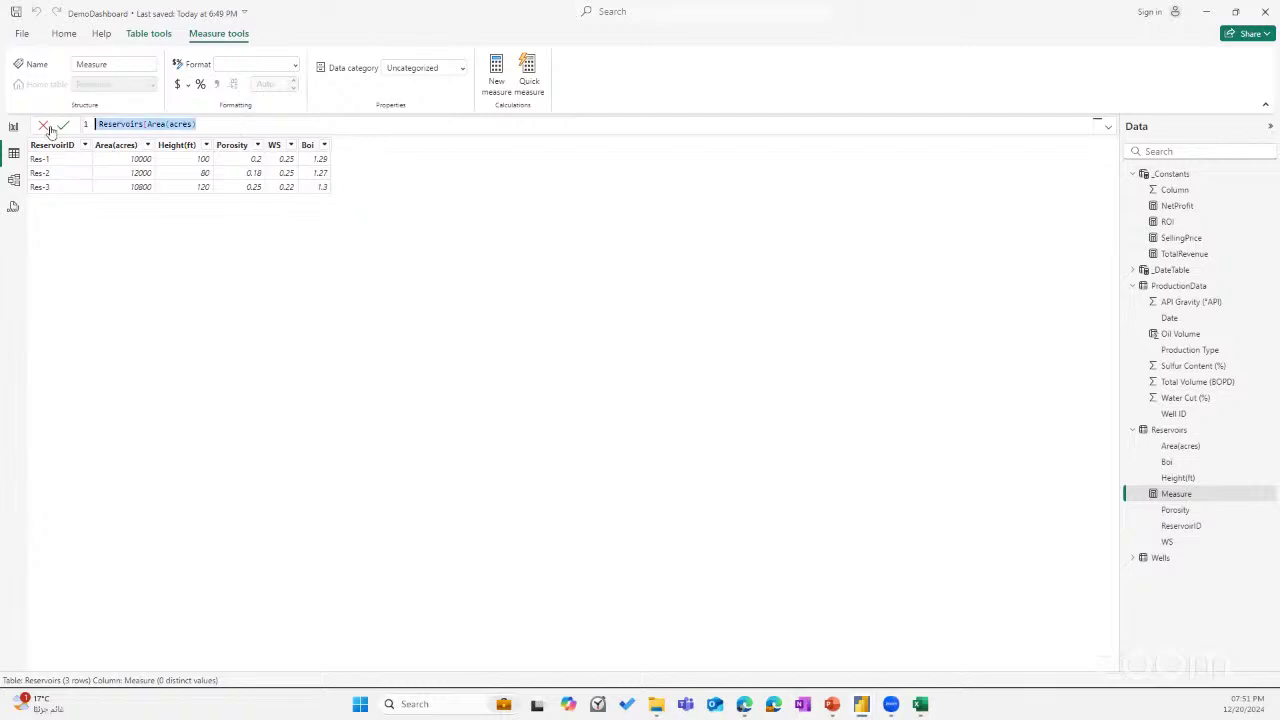
pyautogui.write('STD')
pyautogui.write('IP =')
pyautogui.press('Return')
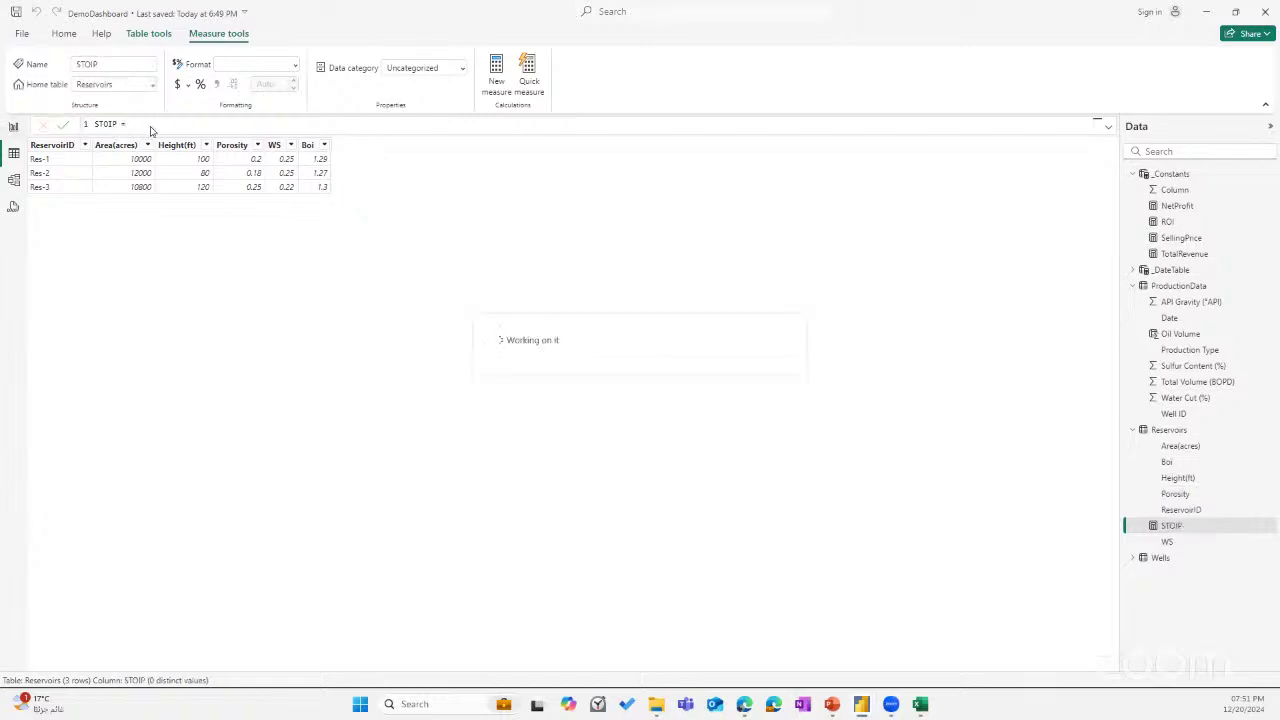
# In the report view, try to write the STOIP measure as (7758 * Reservoirs[Area(acres)] multiplied by the height column of Reservoirs.
pyautogui.click(13, 126)
pyautogui.click(1207, 541)
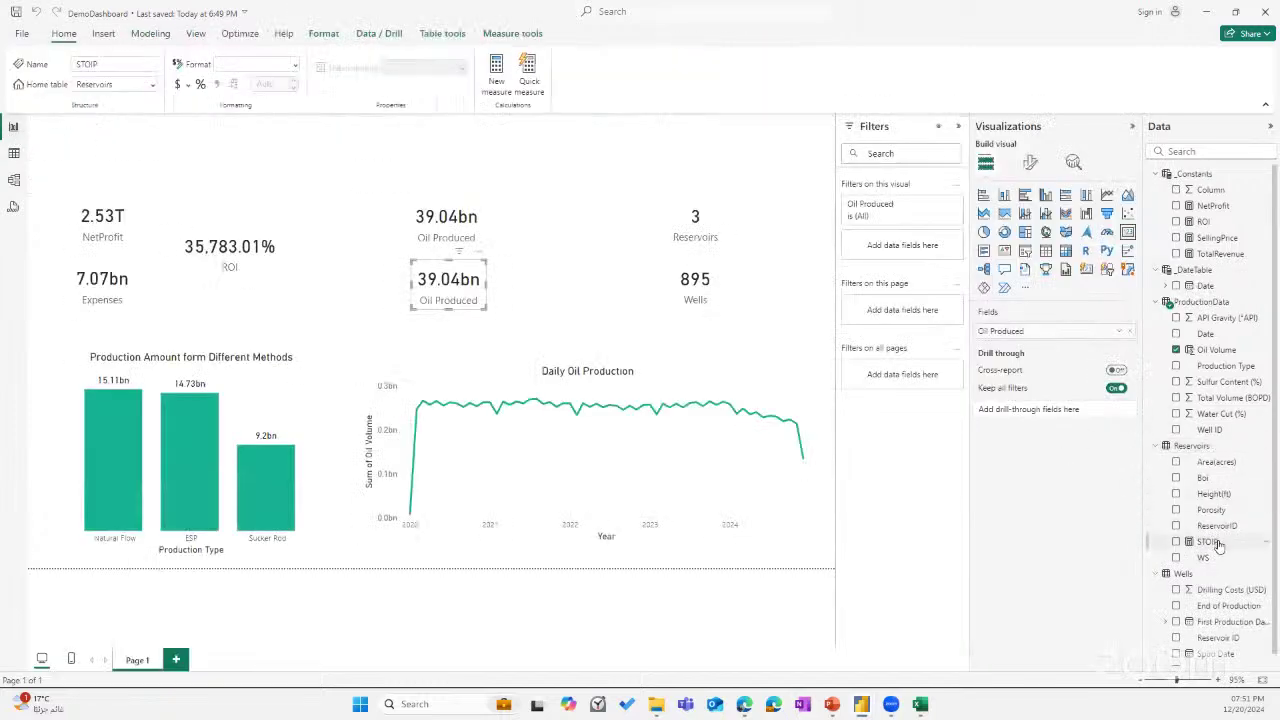
pyautogui.click(395, 125)
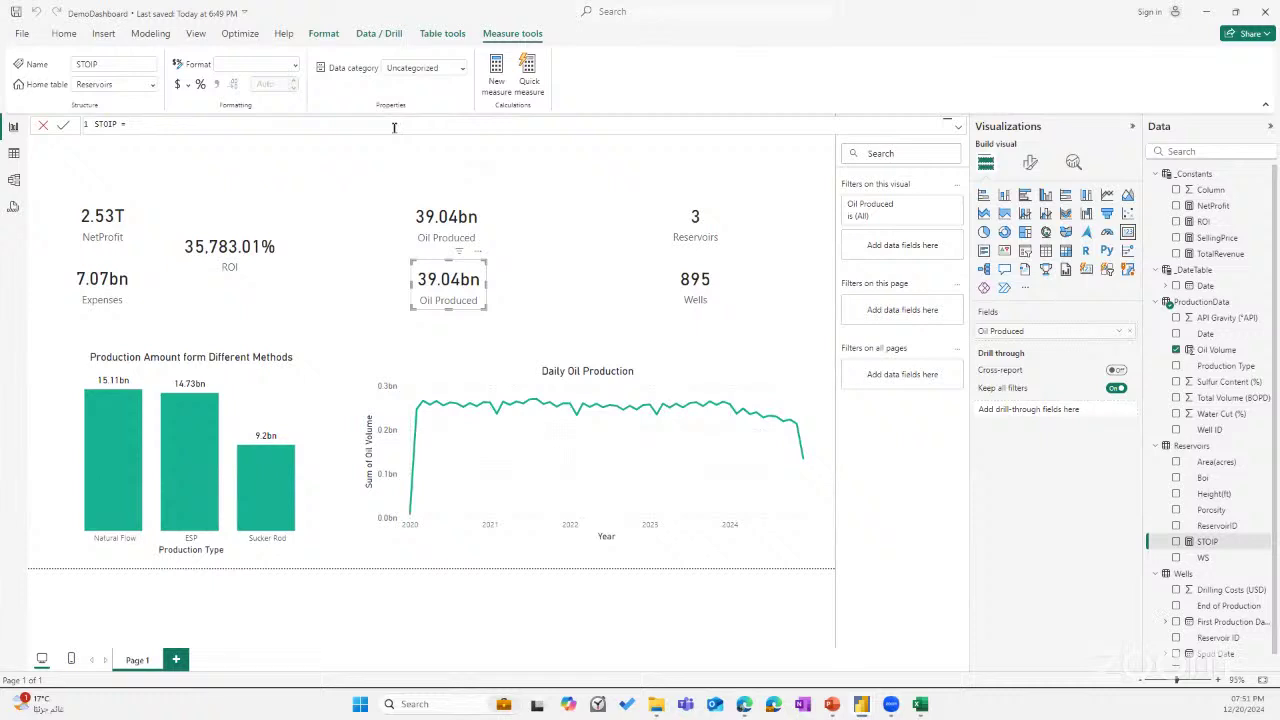
pyautogui.write('(7758 * Reservoirs[Area(acres)]')
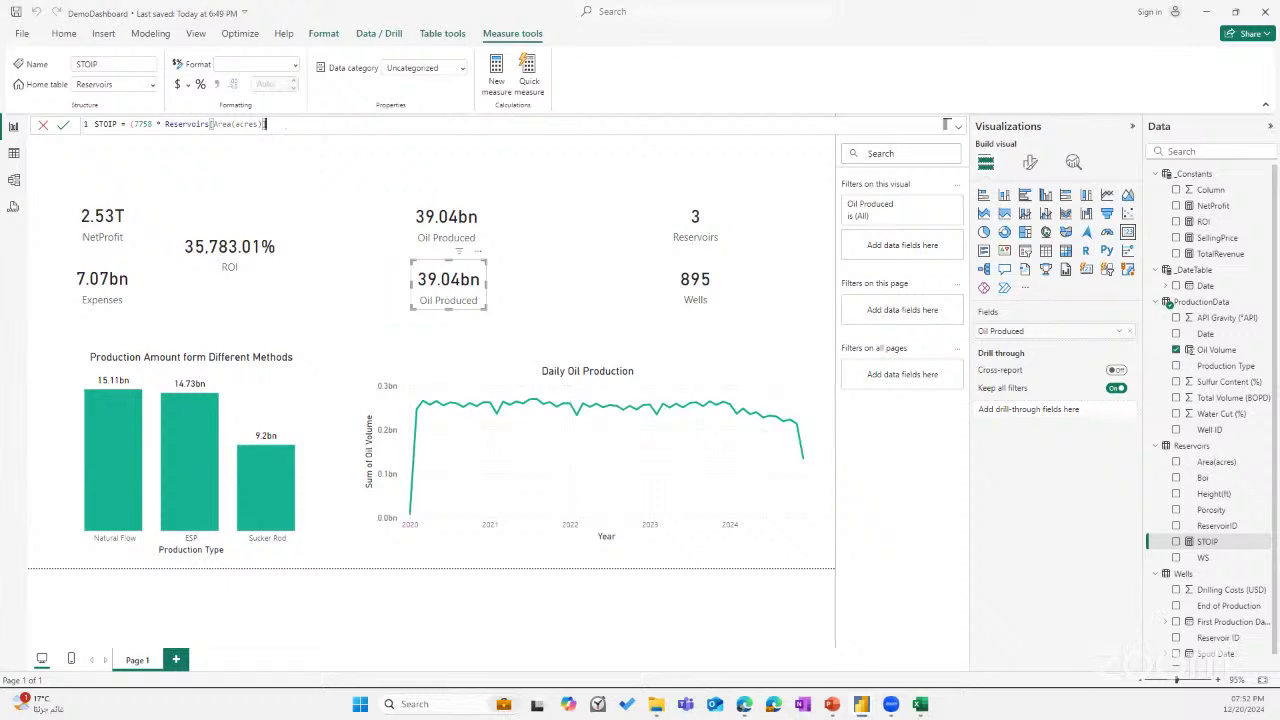
pyautogui.write(' * Reser')
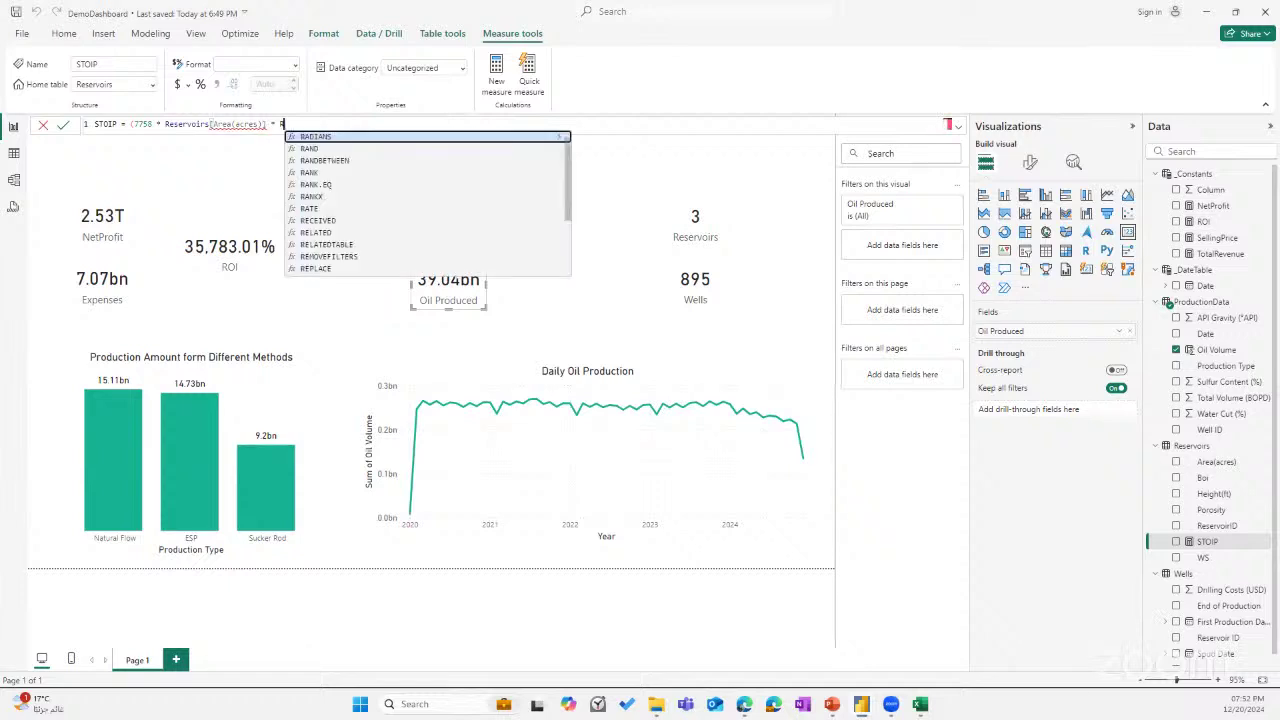
pyautogui.write('voirs')
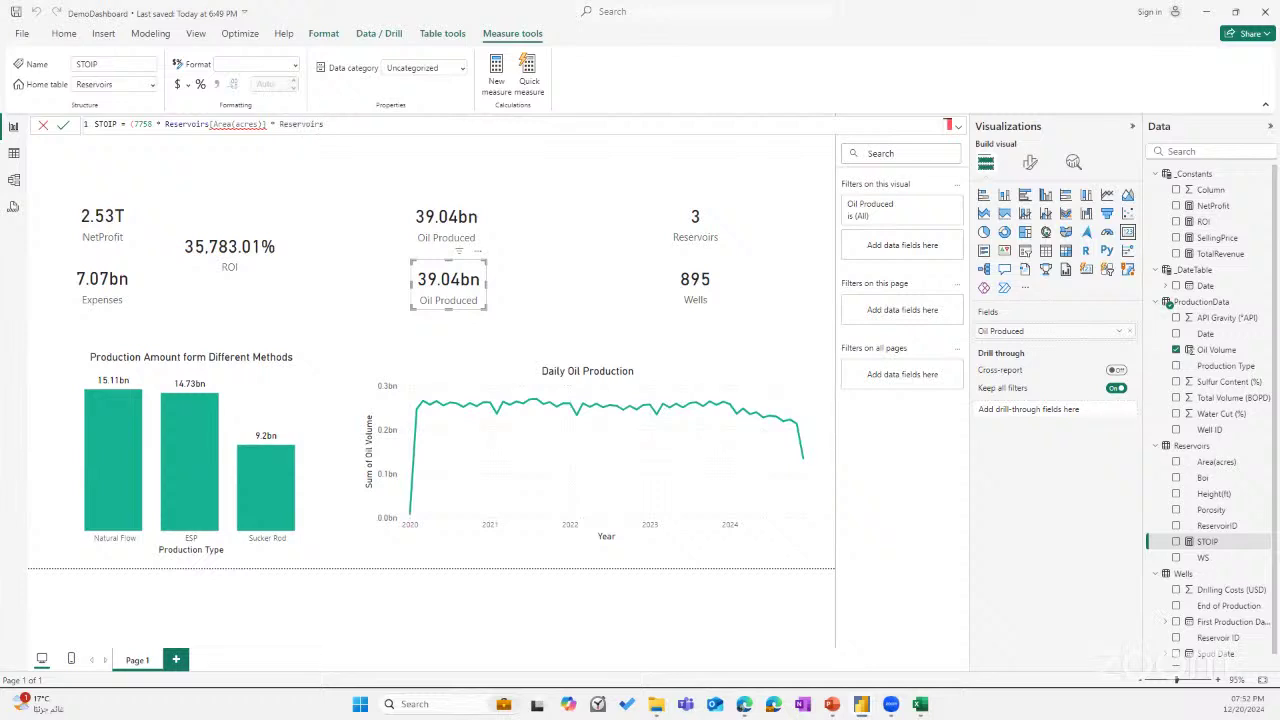
pyautogui.write('[Heig')
# Erase the partial expression and redefine the measure as STOIIP = (7758*Reservoirs[Area(acres)]*Reservoirs[Height(ft)]*Reservoirs[Porosity]*(1-Reservoirs[WS])/(Reservoirs[Boi])).
pyautogui.press('BackSpace')
pyautogui.press('BackSpace')
pyautogui.press('BackSpace')
pyautogui.press('BackSpace')
pyautogui.press('BackSpace')
pyautogui.press('BackSpace')
pyautogui.press('BackSpace')
pyautogui.press('BackSpace')
pyautogui.press('BackSpace')
pyautogui.press('BackSpace')
pyautogui.press('BackSpace')
pyautogui.press('BackSpace')
pyautogui.press('BackSpace')
pyautogui.press('BackSpace')
pyautogui.press('BackSpace')
pyautogui.press('BackSpace')
pyautogui.press('BackSpace')
pyautogui.press('BackSpace')
pyautogui.press('BackSpace')
pyautogui.press('BackSpace')
pyautogui.press('BackSpace')
pyautogui.press('BackSpace')
pyautogui.press('BackSpace')
pyautogui.press('BackSpace')
pyautogui.press('BackSpace')
pyautogui.press('BackSpace')
pyautogui.press('BackSpace')
pyautogui.press('BackSpace')
pyautogui.press('BackSpace')
pyautogui.press('BackSpace')
pyautogui.press('BackSpace')
pyautogui.press('BackSpace')
pyautogui.press('BackSpace')
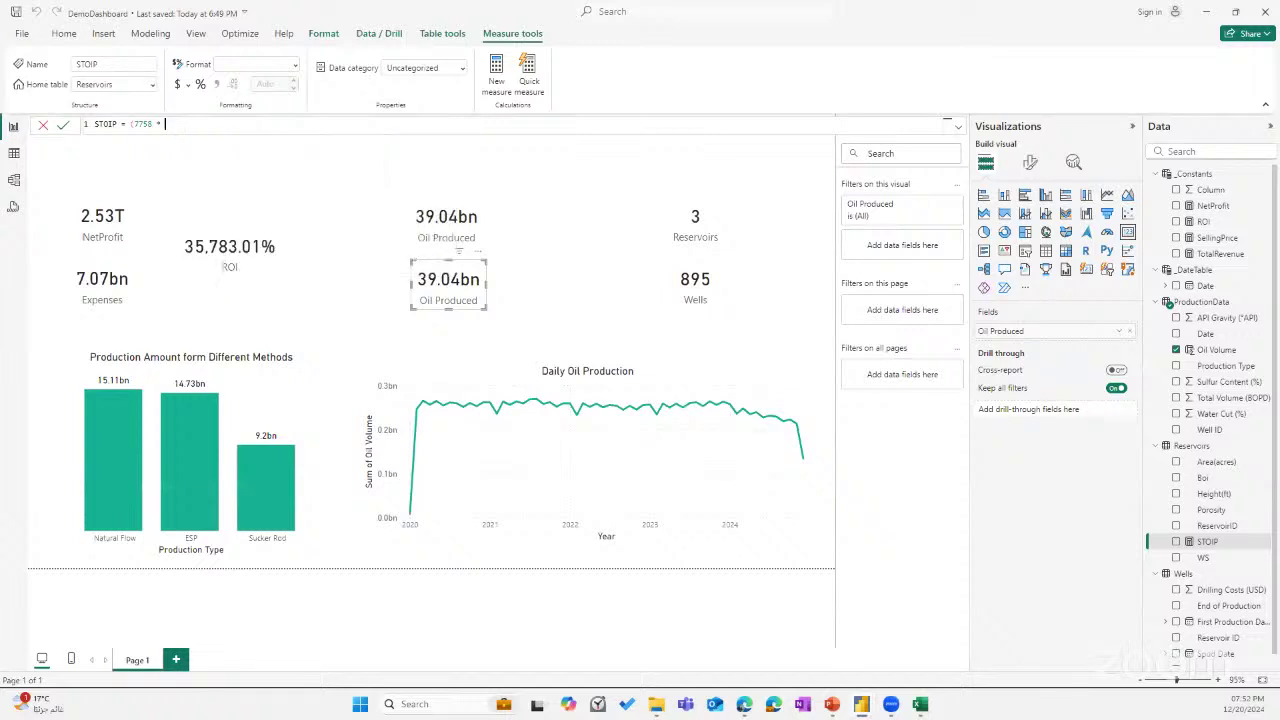
pyautogui.press('BackSpace')
pyautogui.press('BackSpace')
pyautogui.hotkey('ctrl', 'a')
pyautogui.write('STOIIP = (7758*Reservoirs[Area(acres)]*Reservoirs[Height(ft)]*Reservoirs[Porosity]*(1-Reservoirs[WS])/(Reservoirs[Boi])')
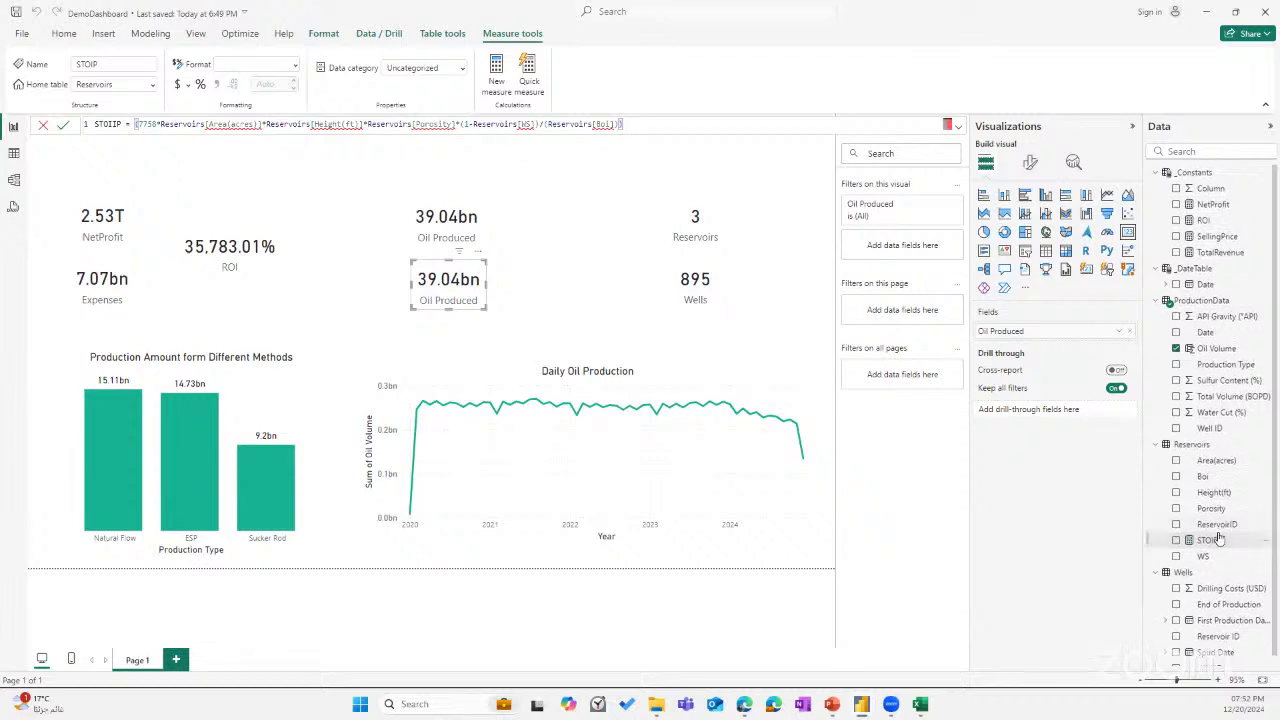
pyautogui.scroll(-1, 1200, 510)
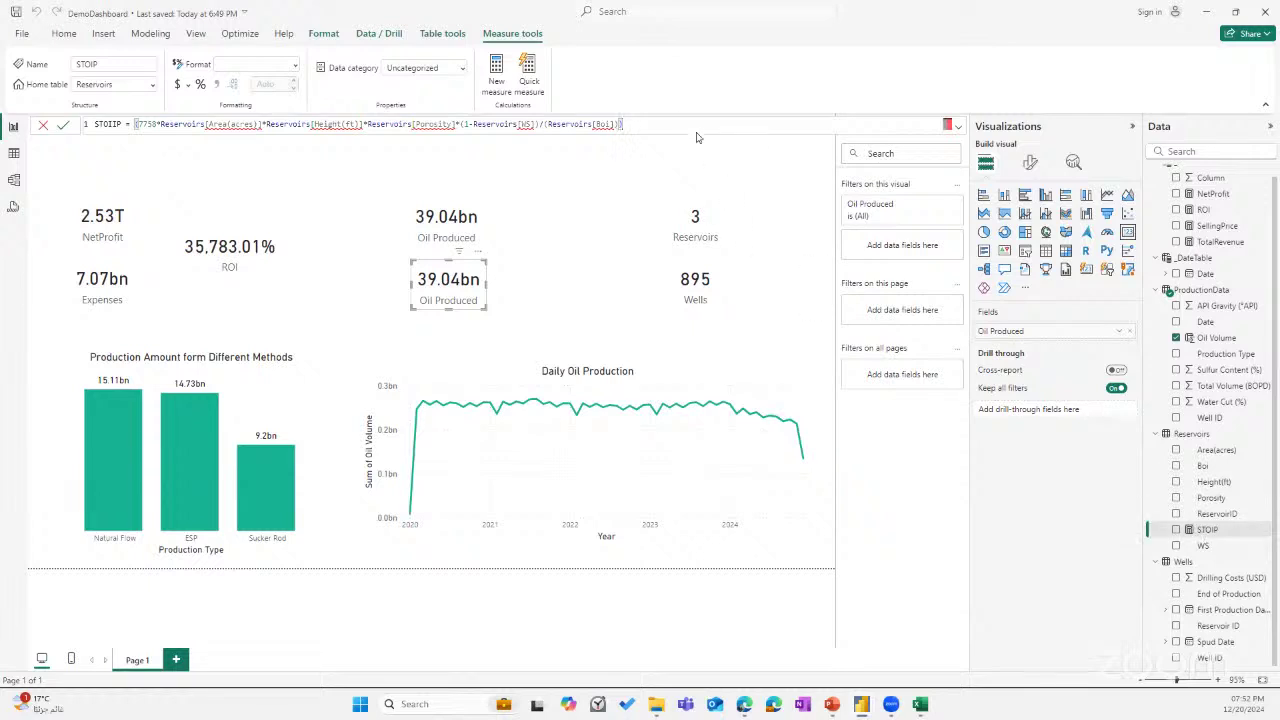
pyautogui.press('Return')
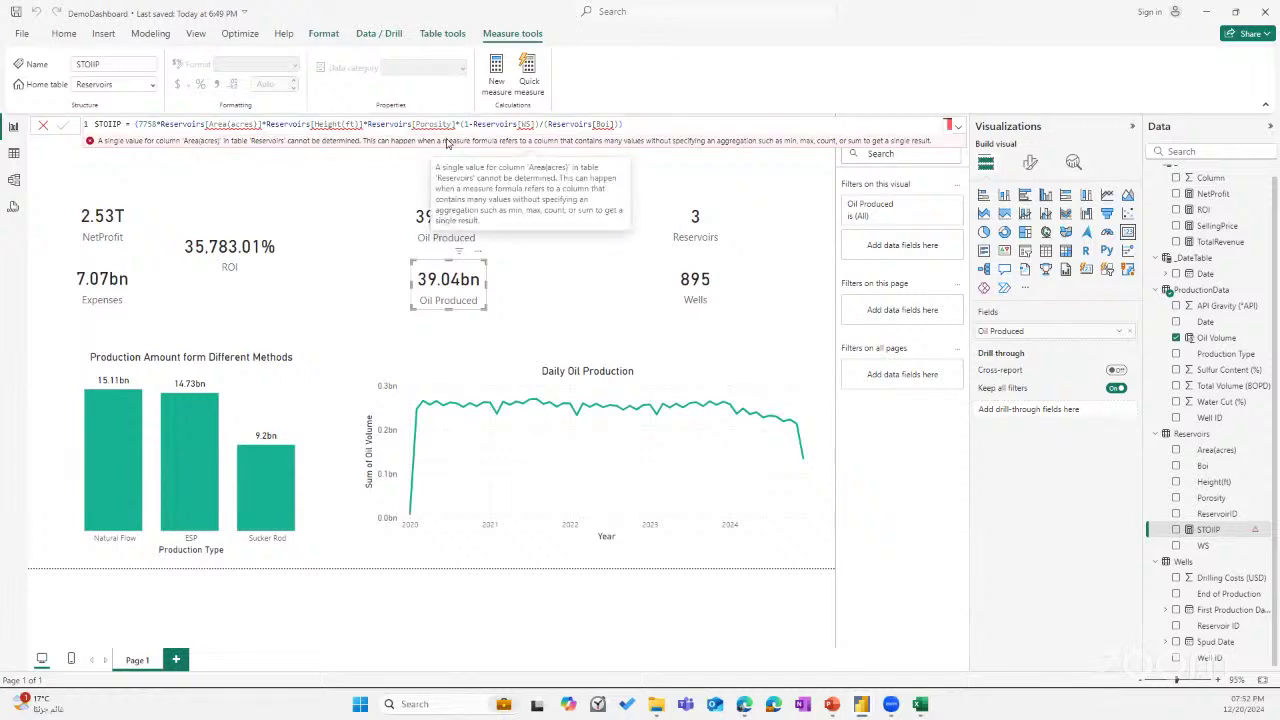
# Clear the whole formula of the STOIIP measure.
pyautogui.click(344, 126)
pyautogui.click(657, 128)
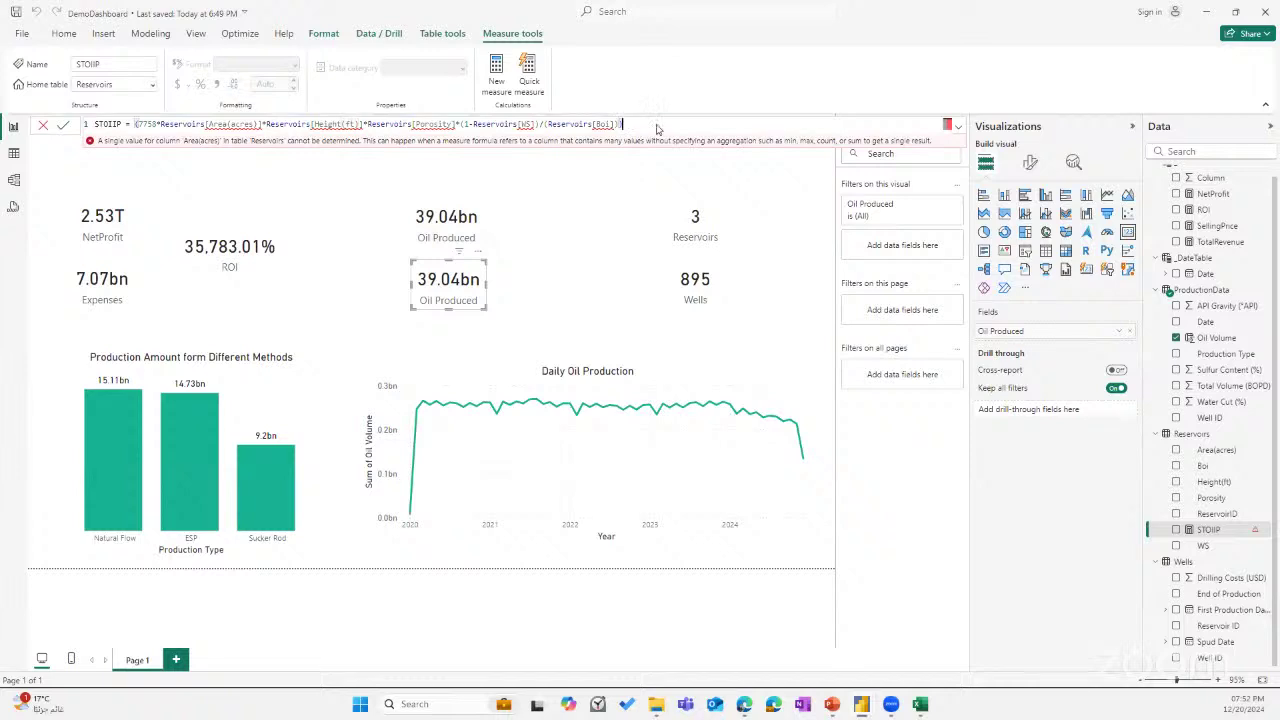
pyautogui.press('BackSpace')
pyautogui.press('BackSpace')
pyautogui.press('BackSpace')
pyautogui.hotkey('ctrl', 'a')
pyautogui.press('BackSpace')
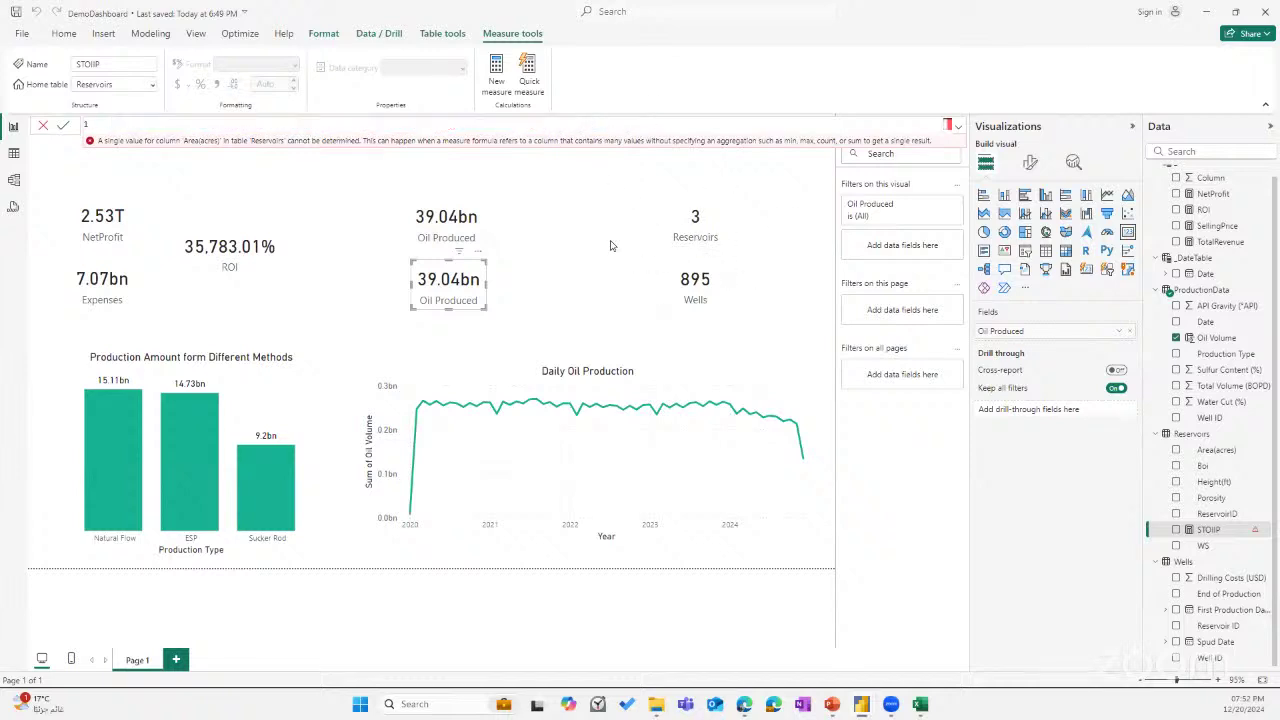
pyautogui.click(602, 272)
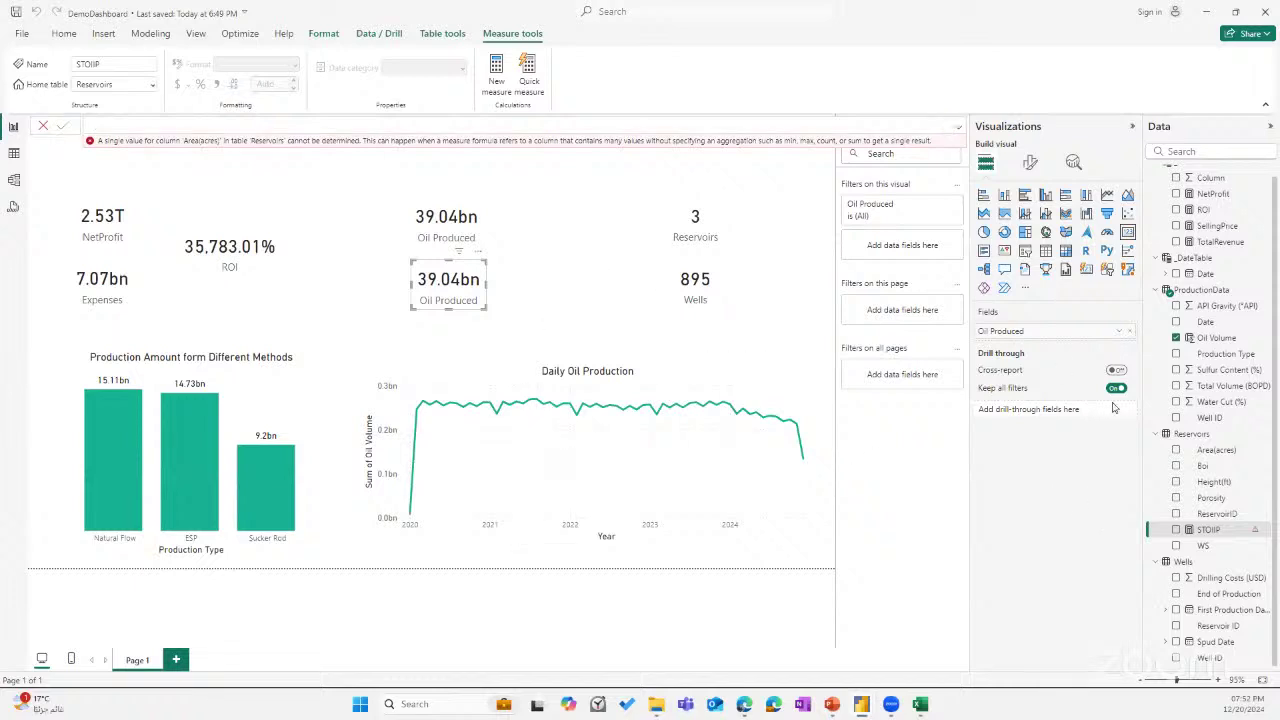
# Add a calculated column to the Reservoirs table and begin its formula as STOIP = (7758 * Reservoirs[Area(acres)].
pyautogui.click(1264, 435)
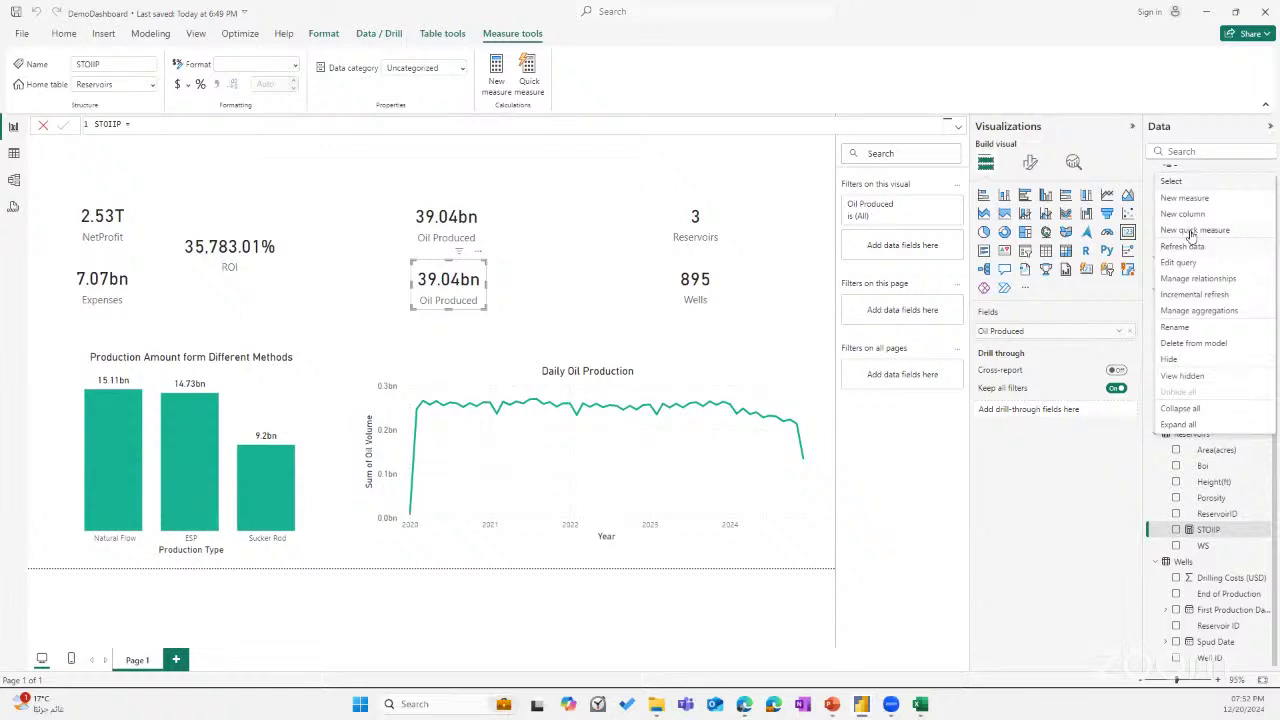
pyautogui.press('Escape')
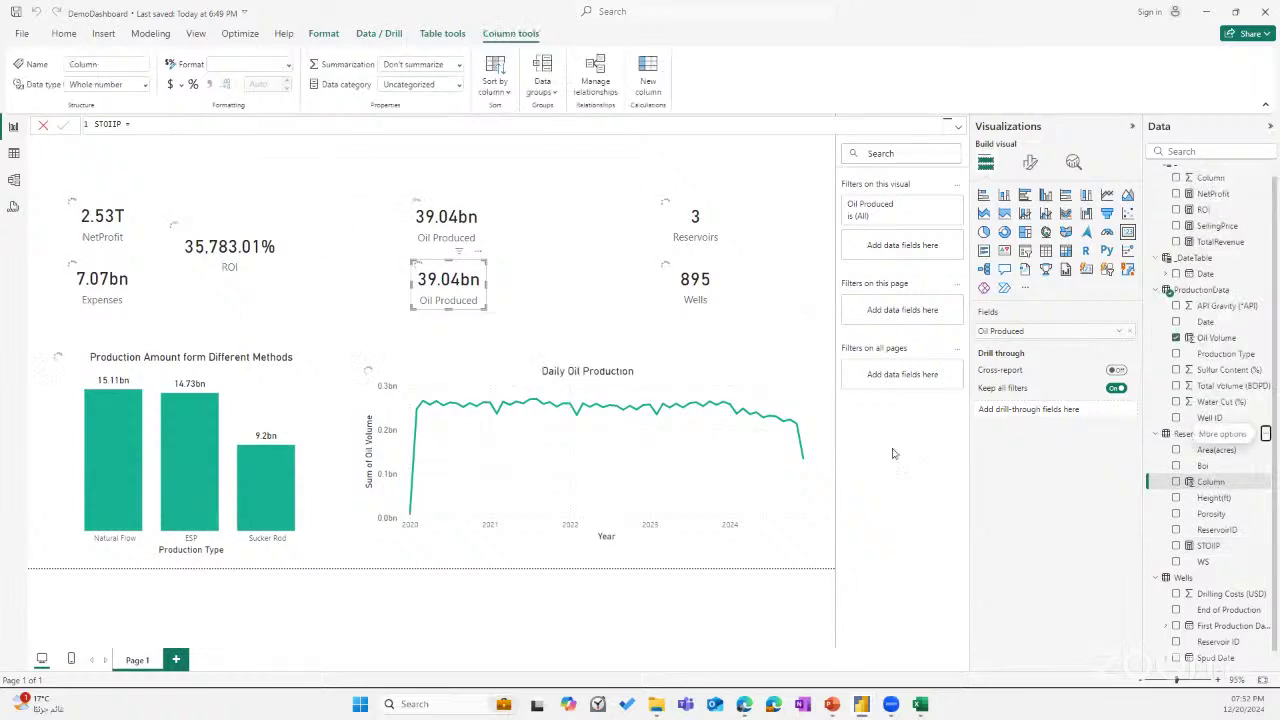
pyautogui.write('STOIIP = ')
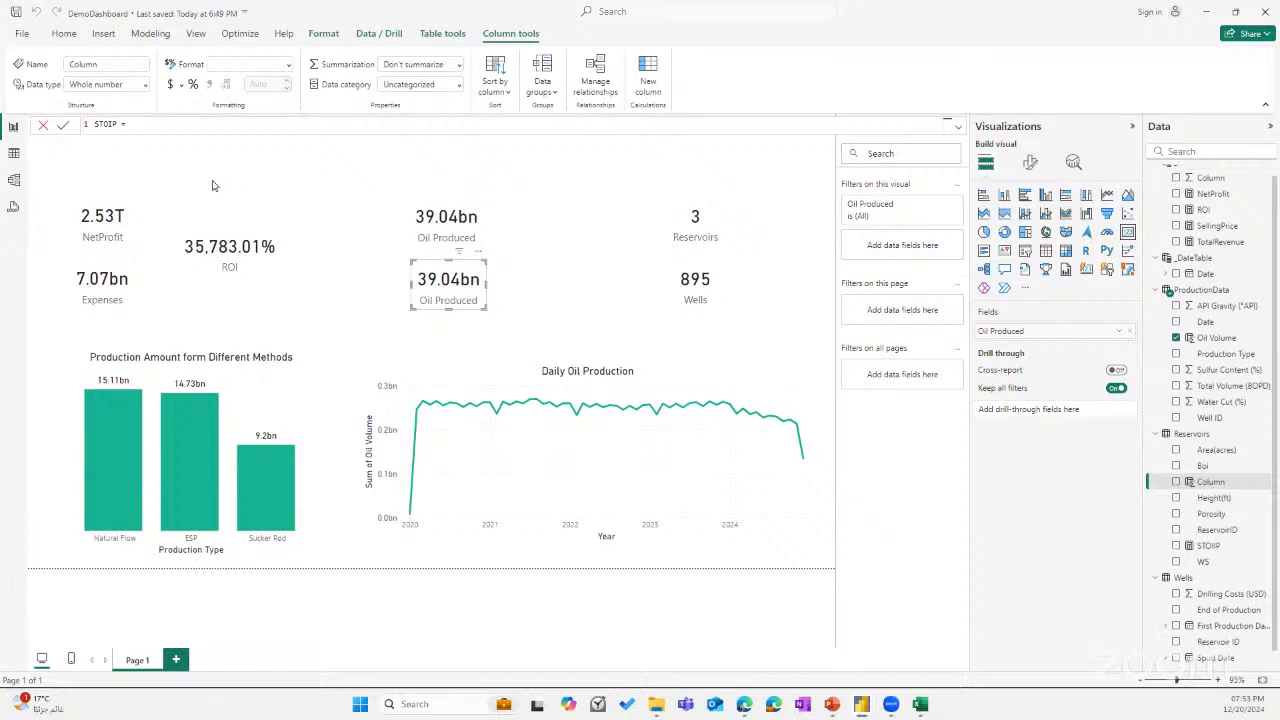
pyautogui.write('(7758 * Reser')
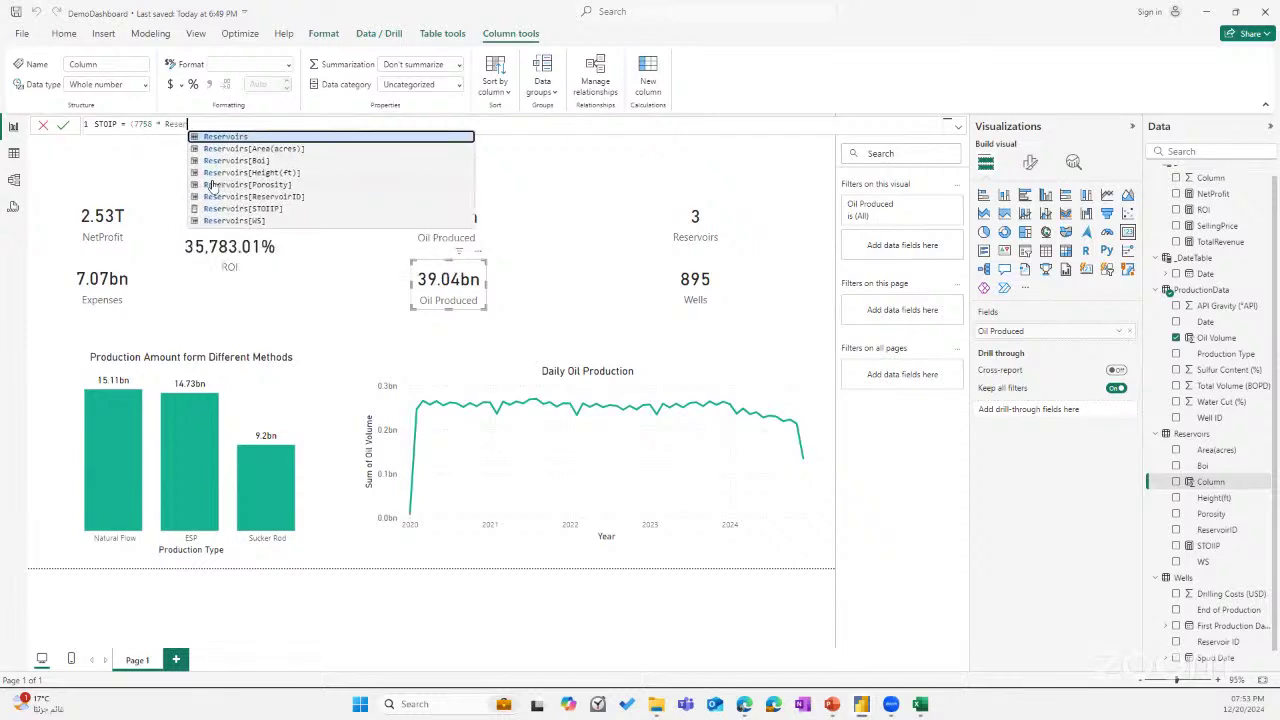
pyautogui.press('Down')
pyautogui.press('Tab')
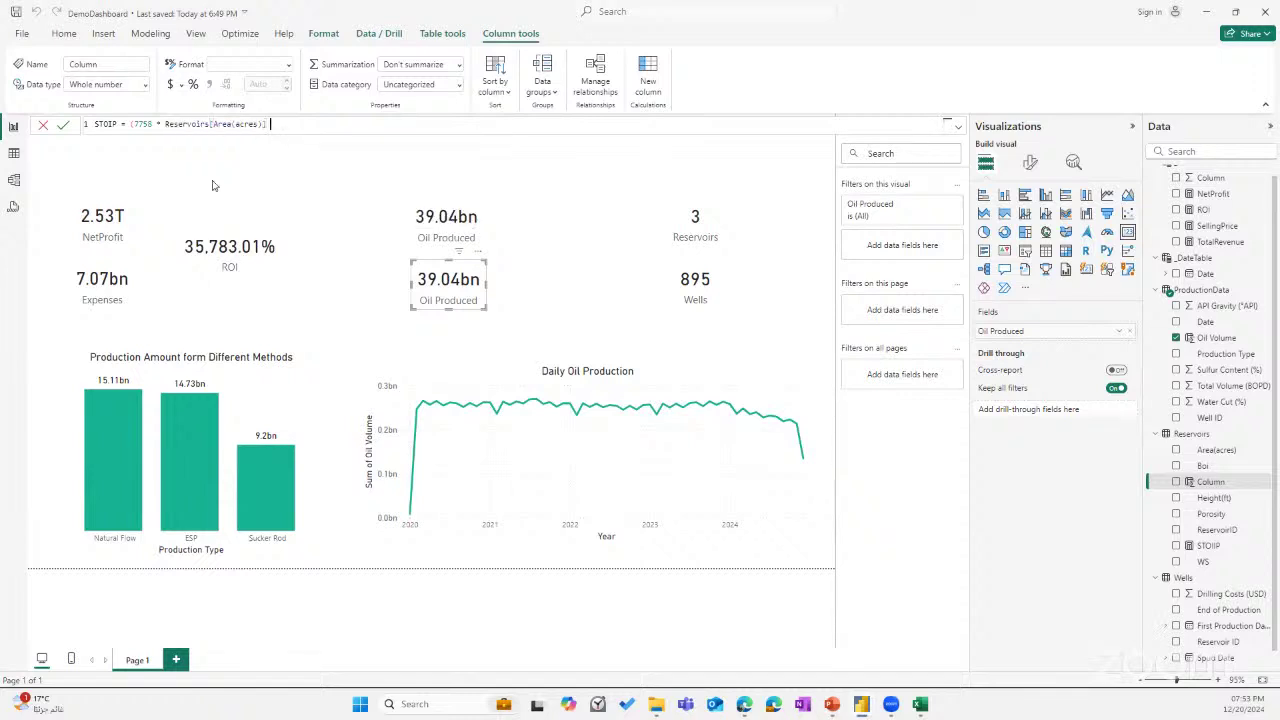
# Extend the STOIP column's formula with * Reservoirs[Height(ft)] * Reservoirs[Porosity].
pyautogui.write('* Reser')
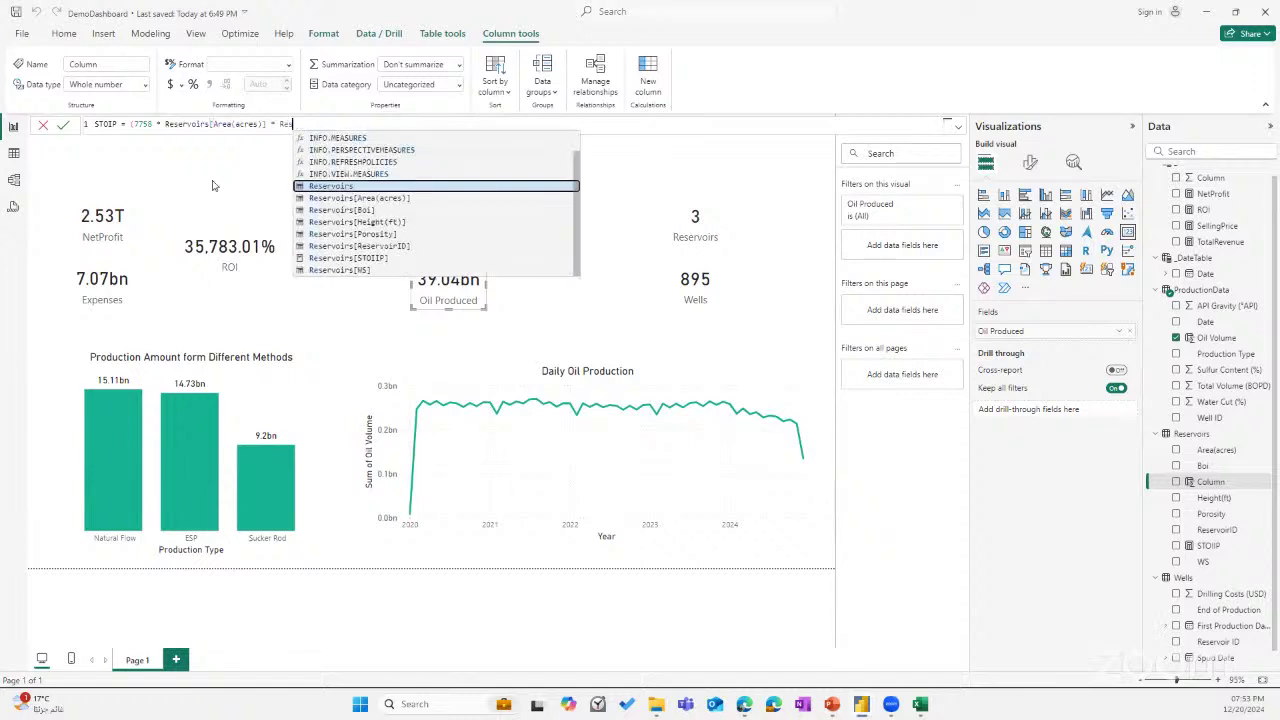
pyautogui.press('Down')
pyautogui.press('Down')
pyautogui.press('Down')
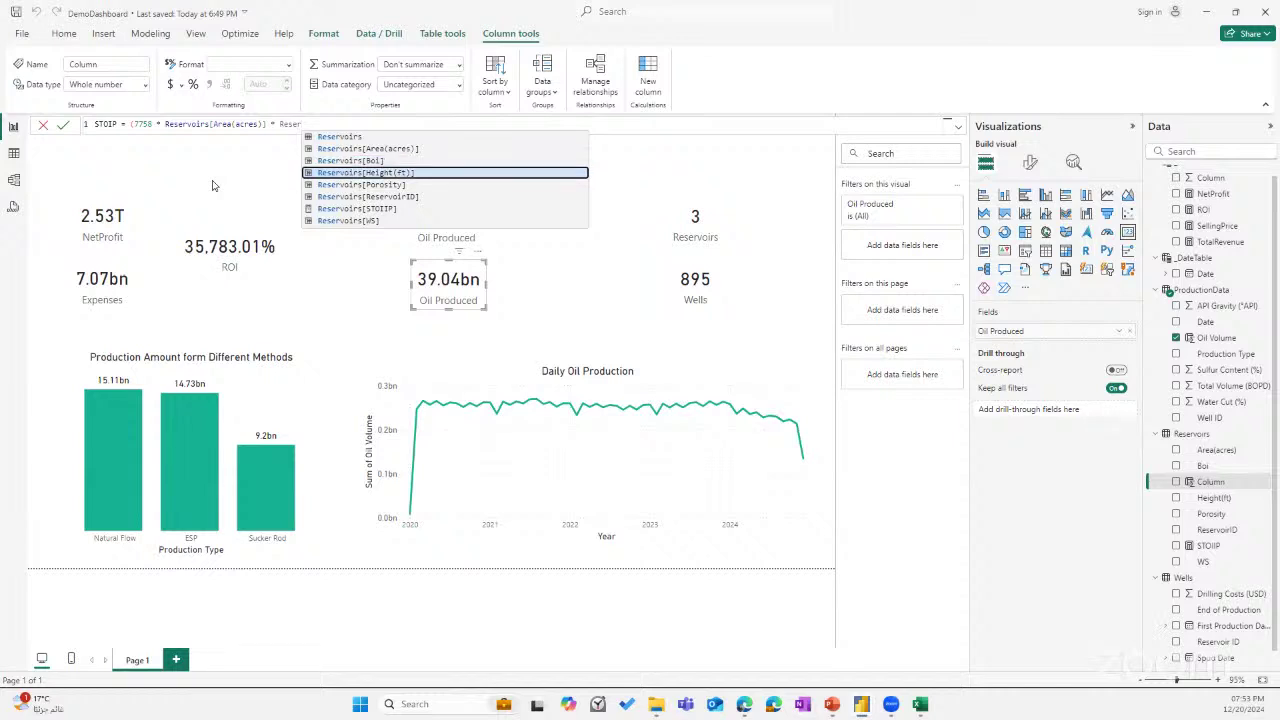
pyautogui.press('Tab')
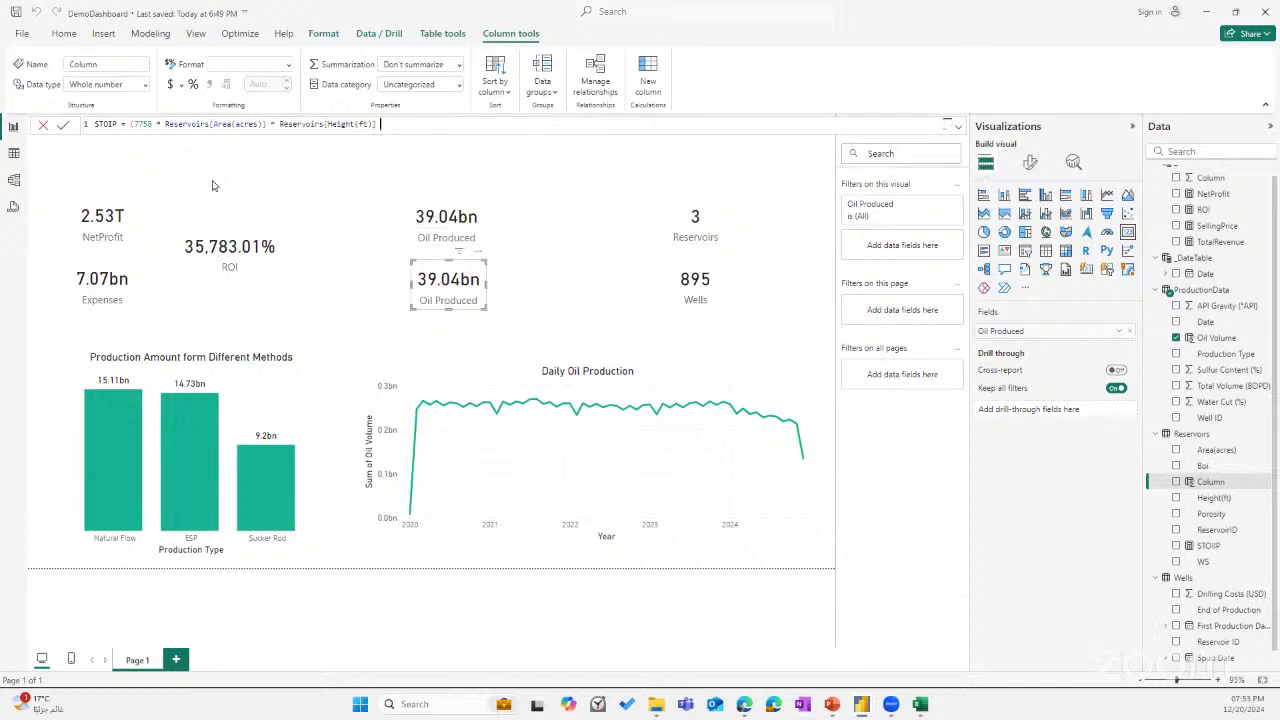
pyautogui.write('* Reser')
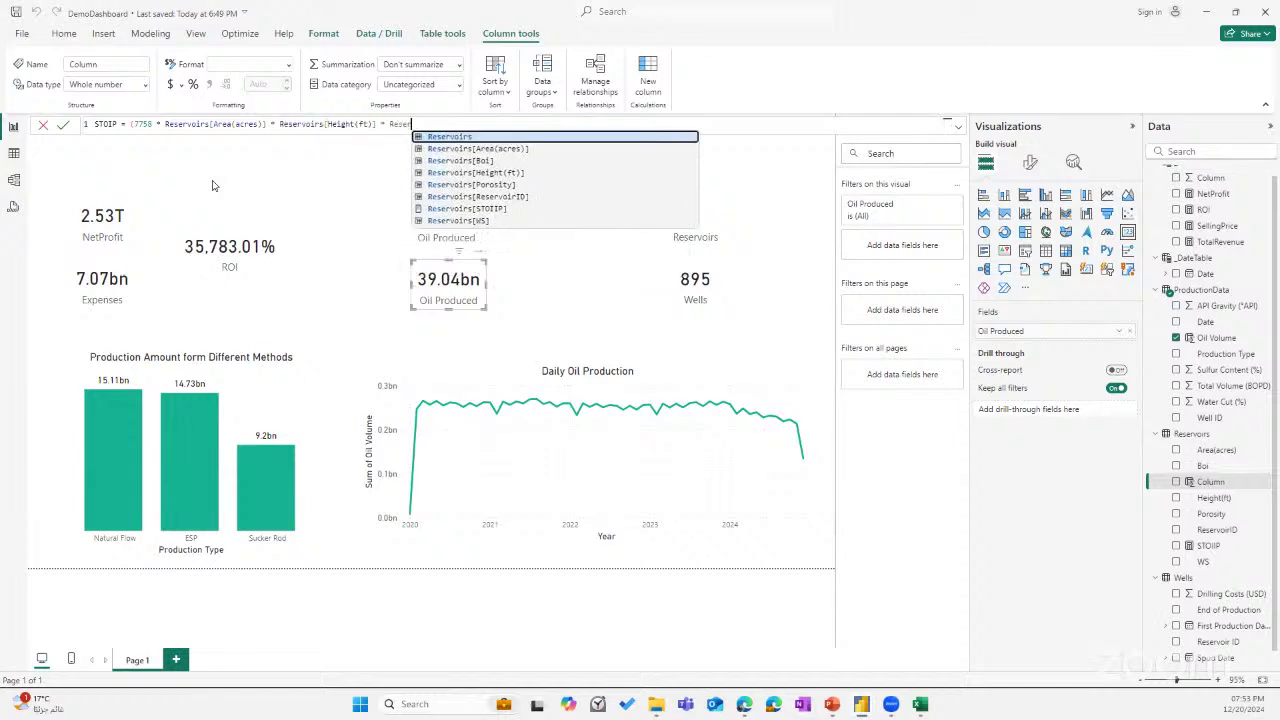
pyautogui.press('Down')
pyautogui.press('Down')
pyautogui.press('Down')
pyautogui.press('Down')
pyautogui.press('Tab')
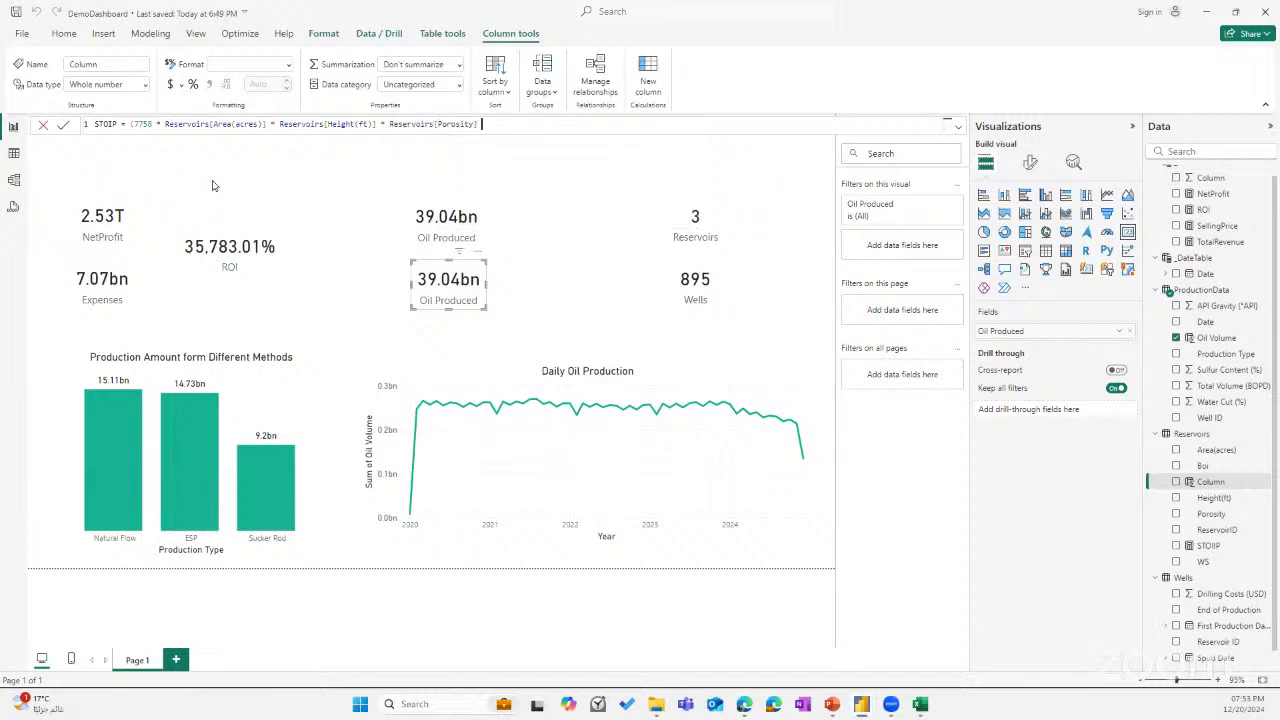
# Multiply the STOIP expression by (1 - Reservoirs[WS]).
pyautogui.write('* (100')
pyautogui.press('BackSpace')
pyautogui.press('BackSpace')
pyautogui.write('- Reser')
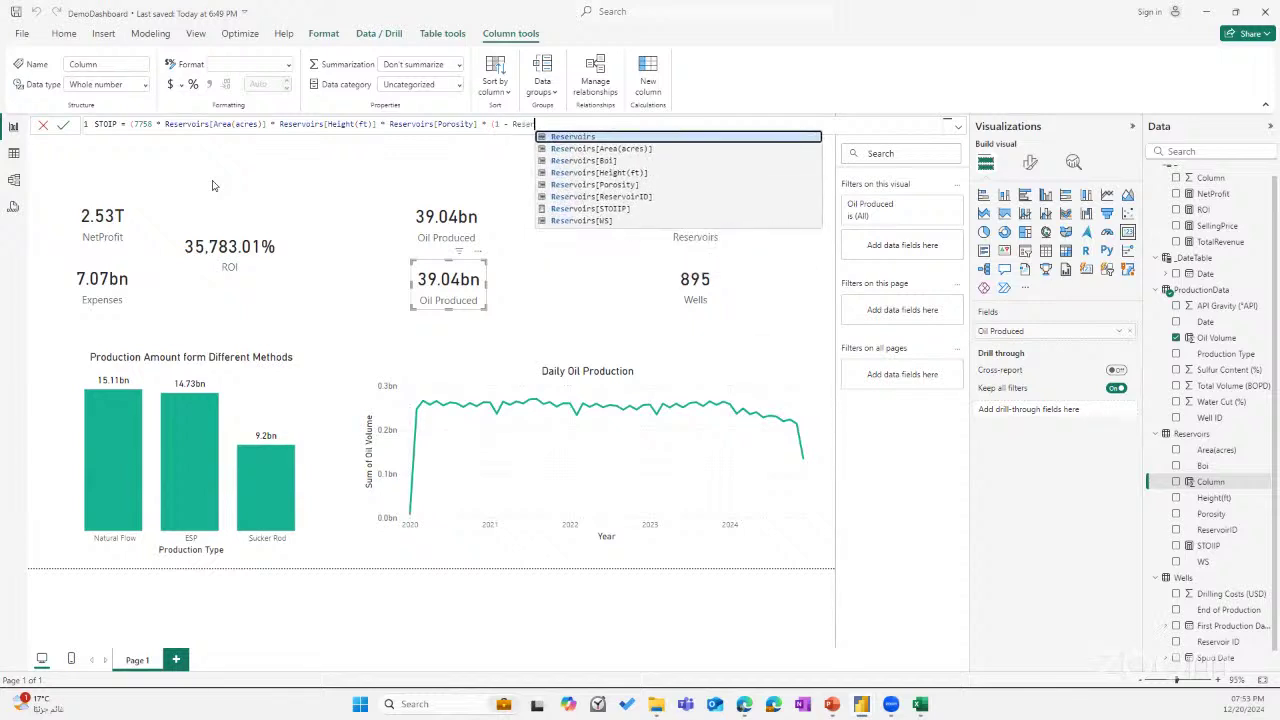
pyautogui.press('Down')
pyautogui.press('Down')
pyautogui.press('Up')
pyautogui.press('Up')
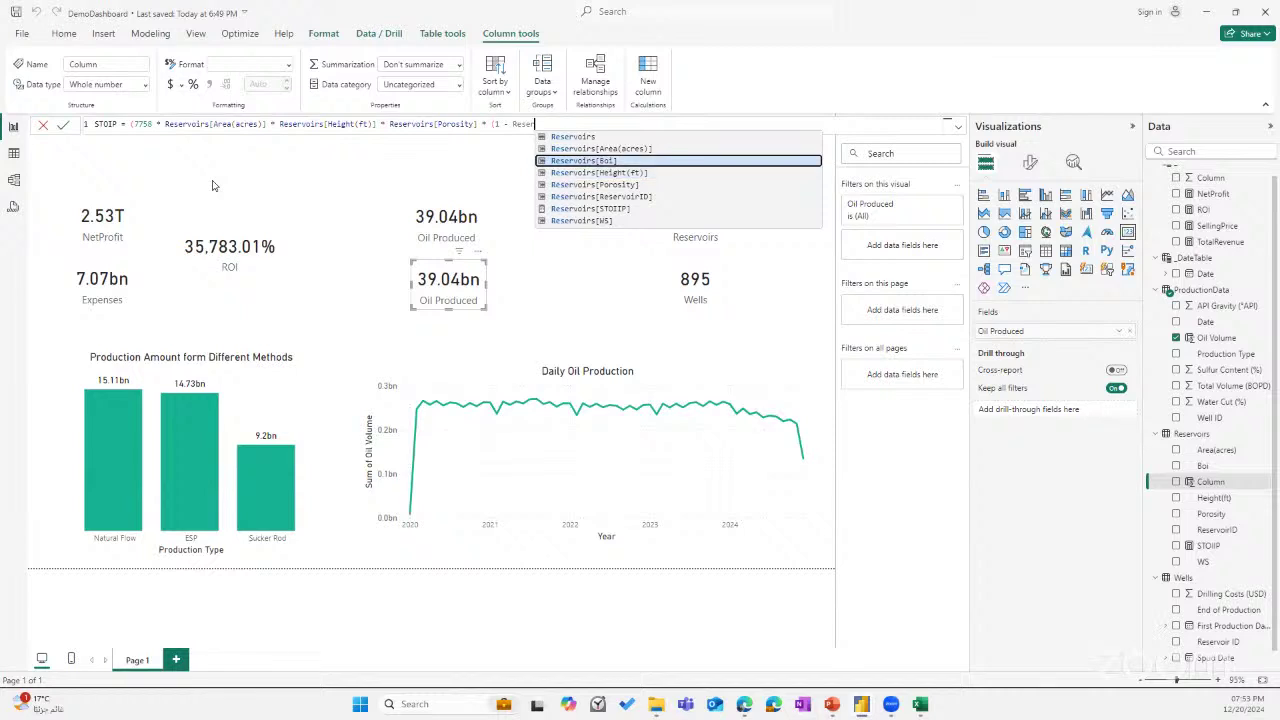
pyautogui.press('Down')
pyautogui.press('Down')
pyautogui.press('Down')
pyautogui.press('Down')
pyautogui.press('Down')
pyautogui.press('Tab')
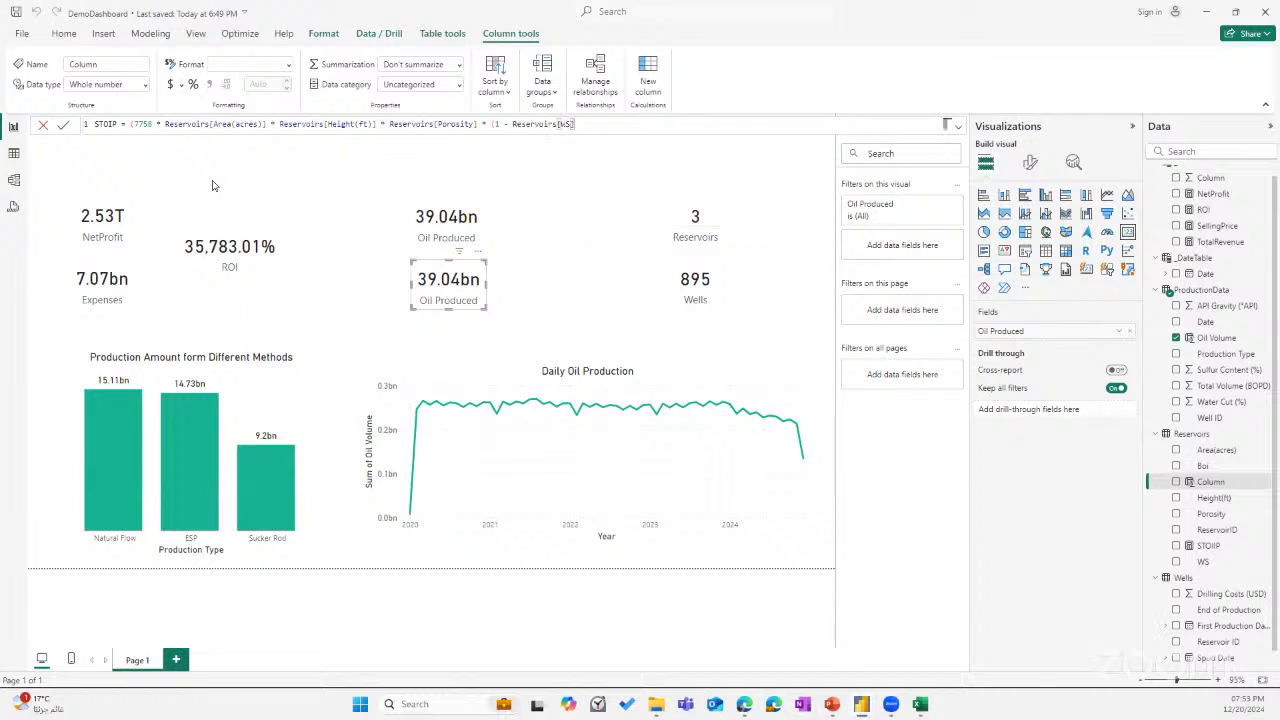
pyautogui.write(')')
# Divide the STOIP expression by (Reservoirs[Boi]), close the outer parenthesis and commit the column formula.
pyautogui.write(' / (Reser')
pyautogui.press('Down')
pyautogui.press('Down')
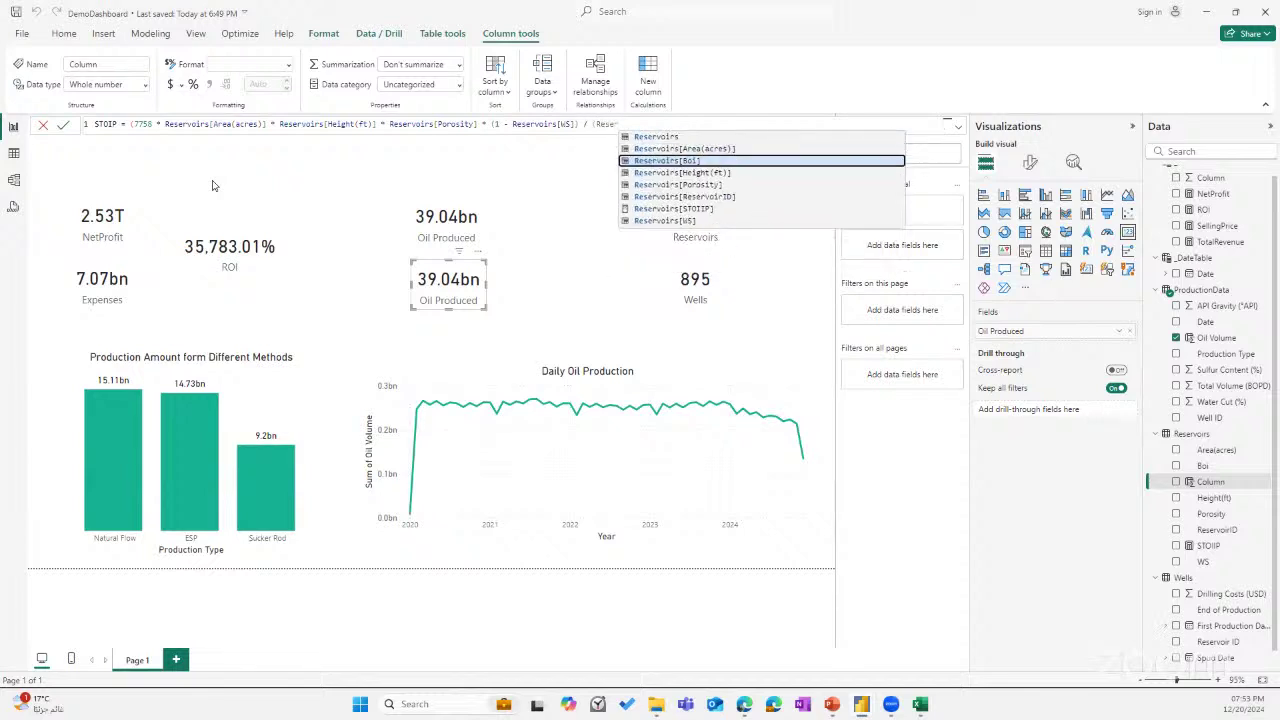
pyautogui.press('Tab')
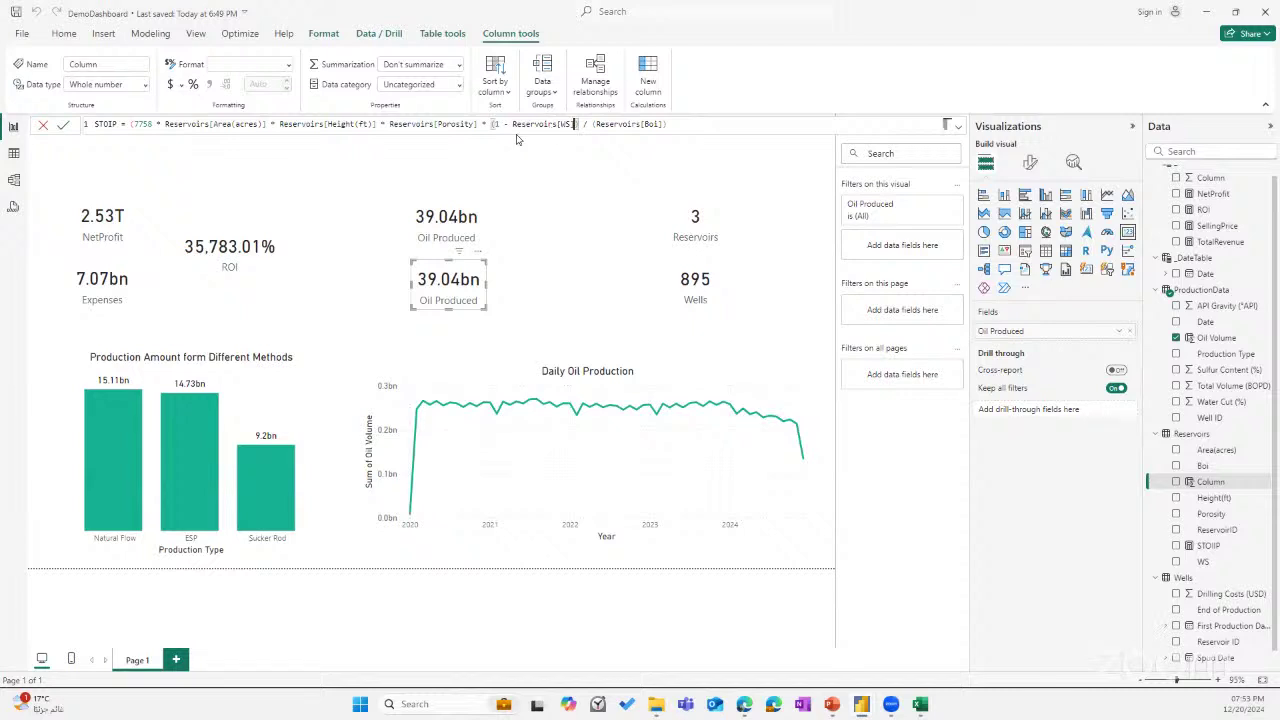
pyautogui.click(677, 124)
pyautogui.write(')')
pyautogui.press('Return')
# Examine the STOIP column's values and formula in the Reservoirs table view, and compare it with the STOIIP measure.
pyautogui.click(14, 153)
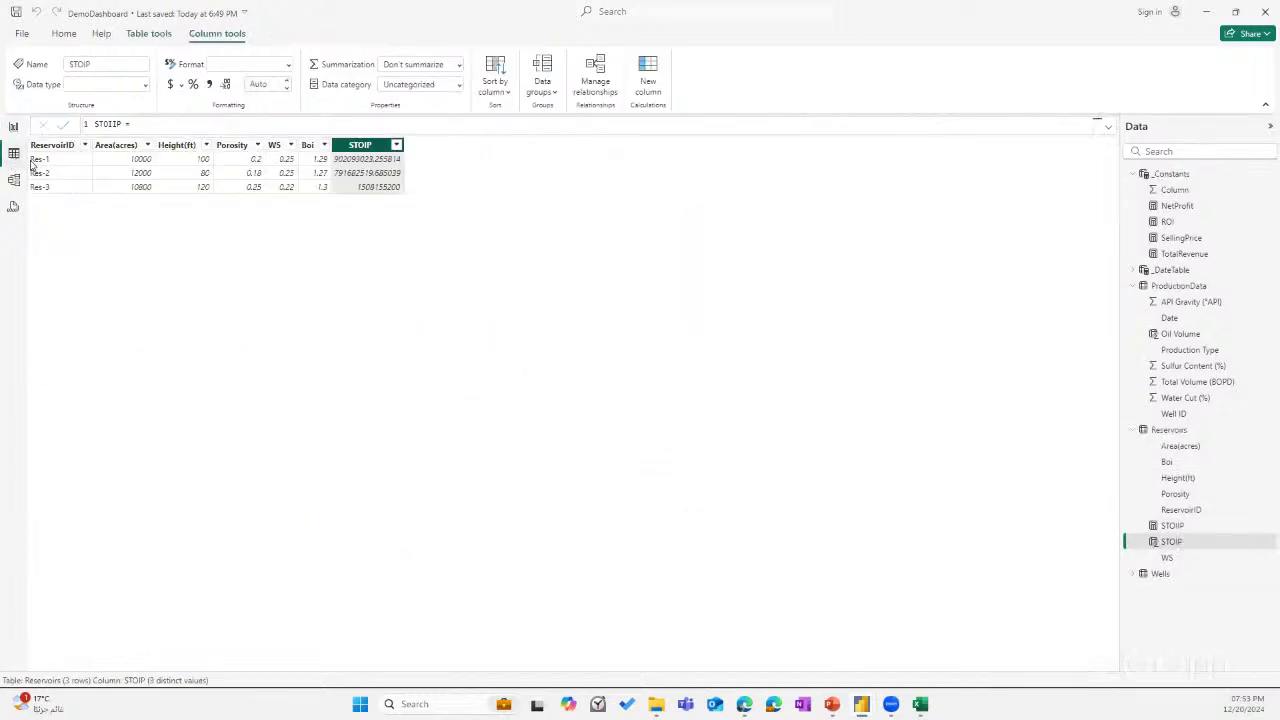
pyautogui.click(279, 146)
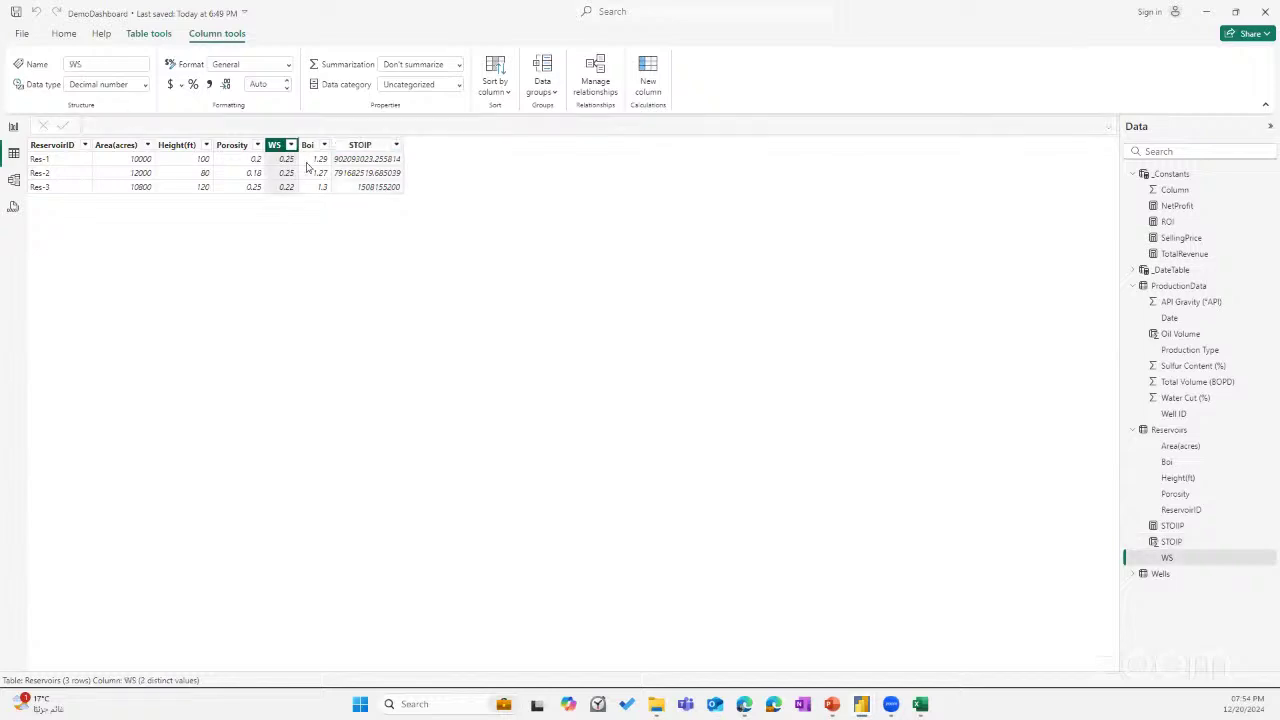
pyautogui.click(1174, 527)
pyautogui.click(1183, 542)
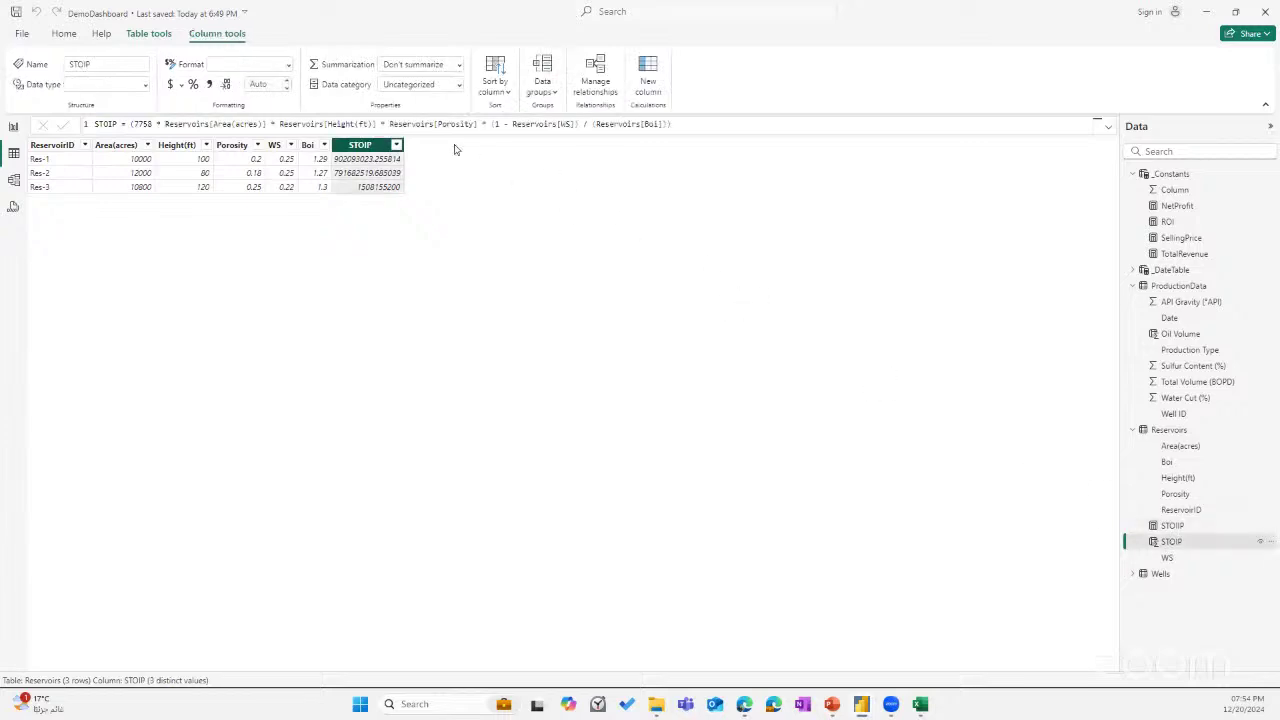
pyautogui.click(712, 131)
pyautogui.moveTo(650, 124); pyautogui.dragTo(95, 124)
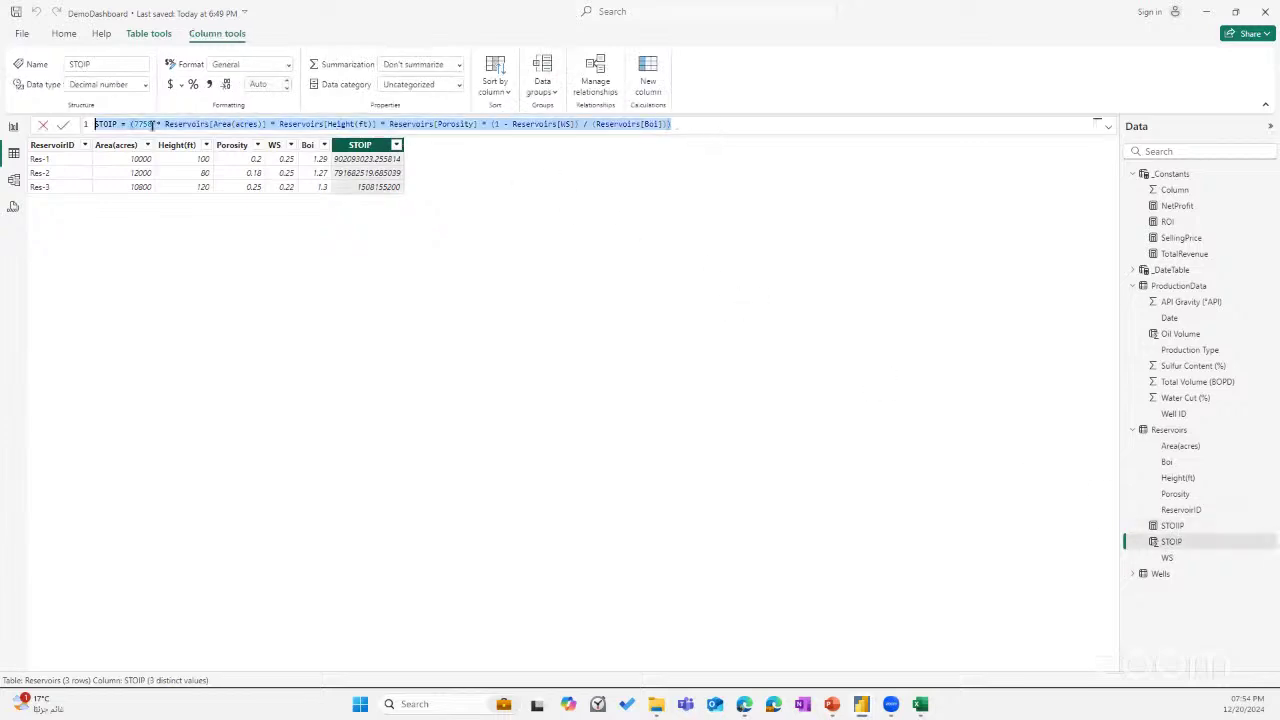
pyautogui.click(1195, 527)
pyautogui.click(1186, 542)
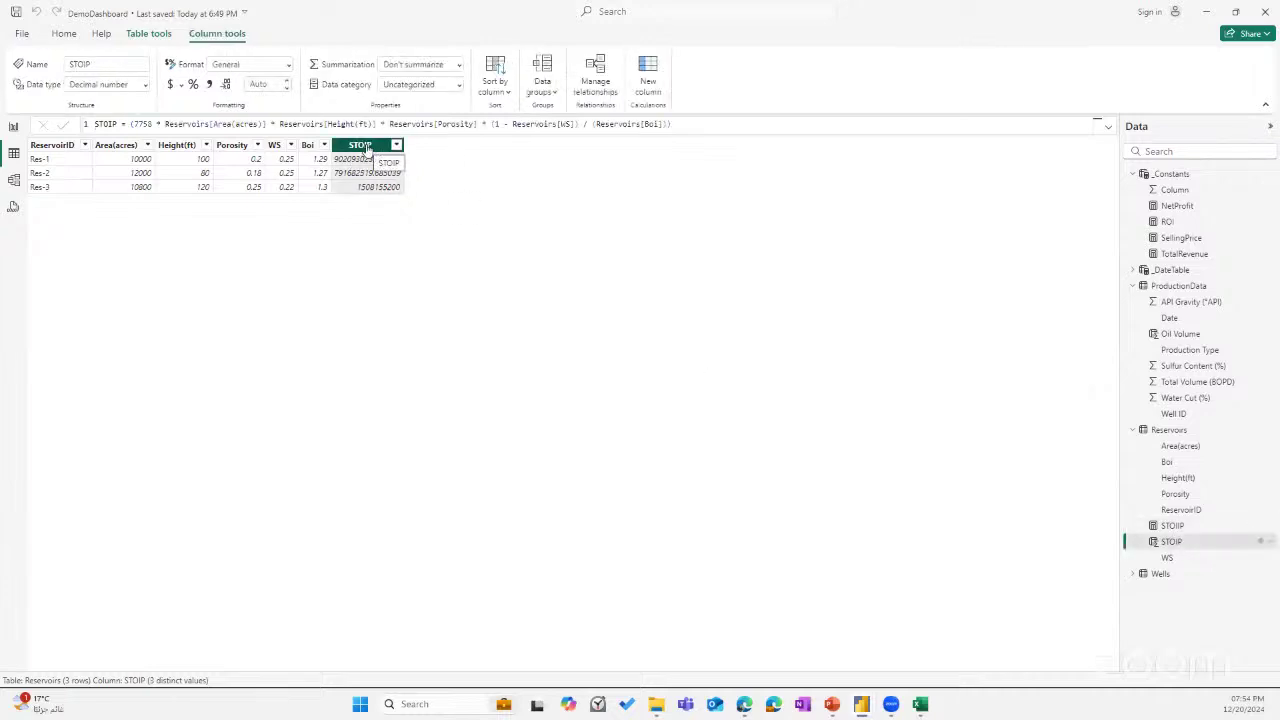
pyautogui.click(1195, 527)
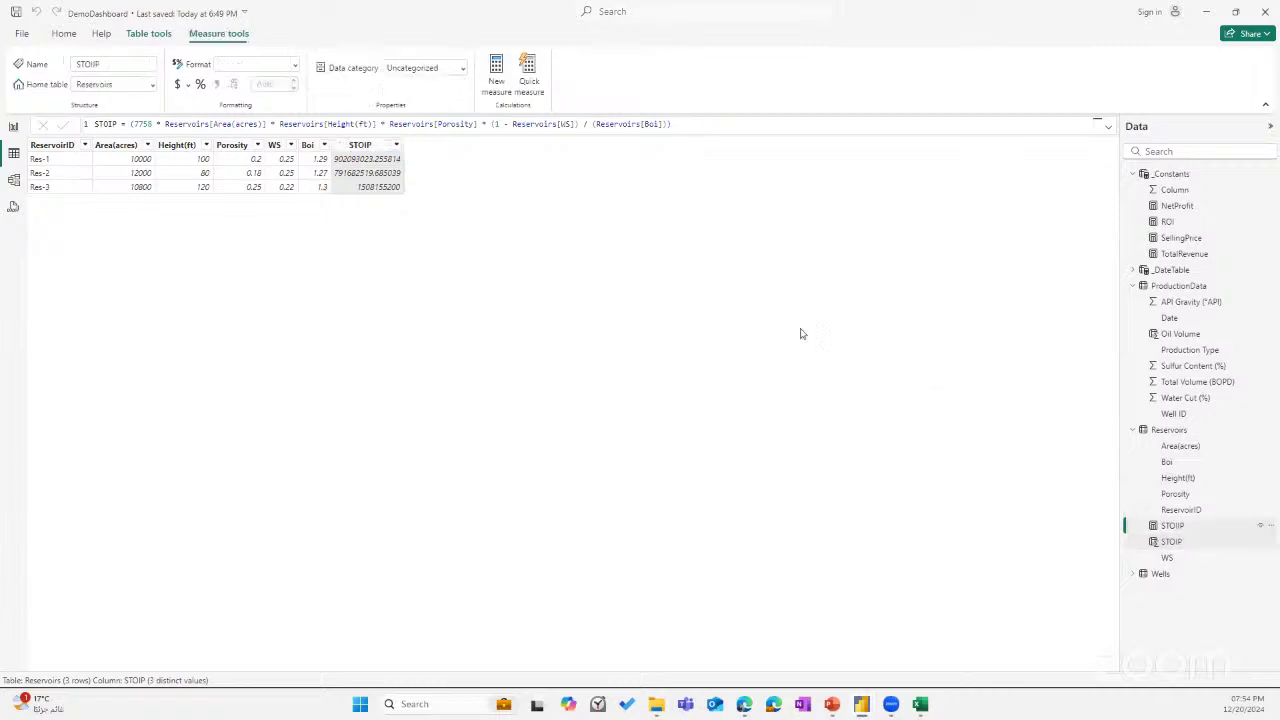
# Define the STOIIP measure as SUM(Reservoirs[STOIP]), commit it, and check it against the STOIP column's formula.
pyautogui.click(192, 124)
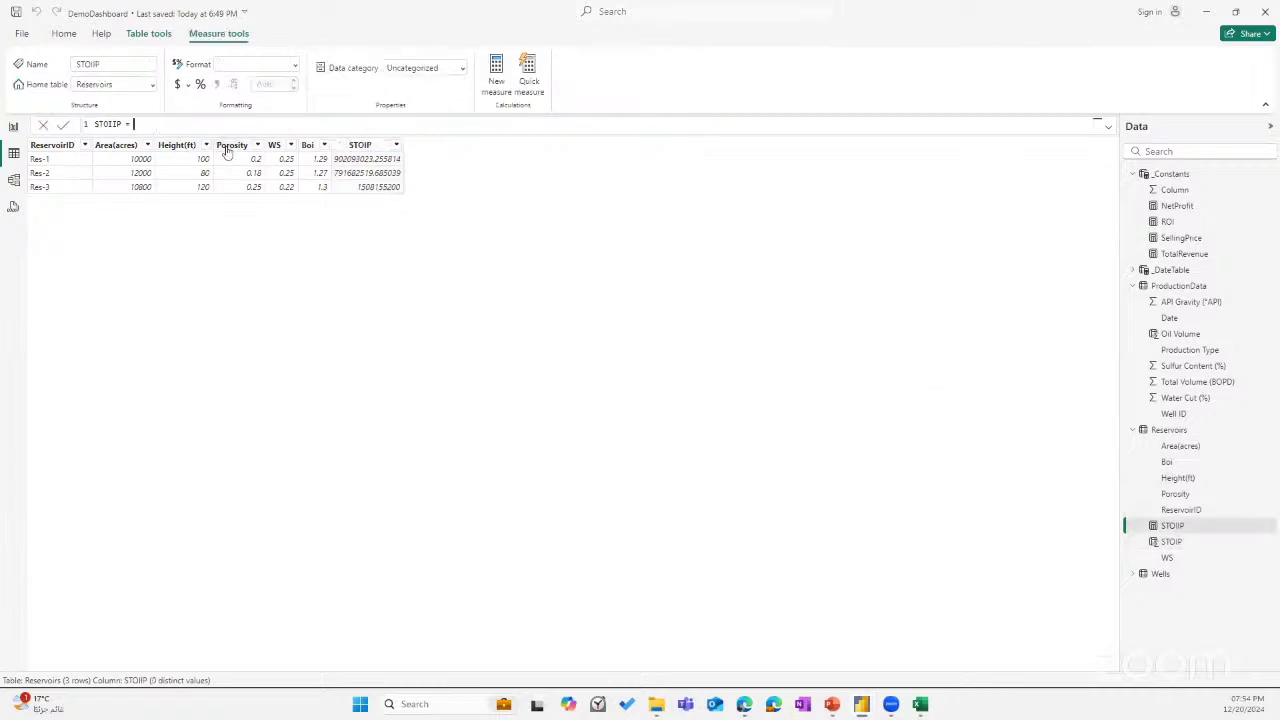
pyautogui.write('SUM(S')
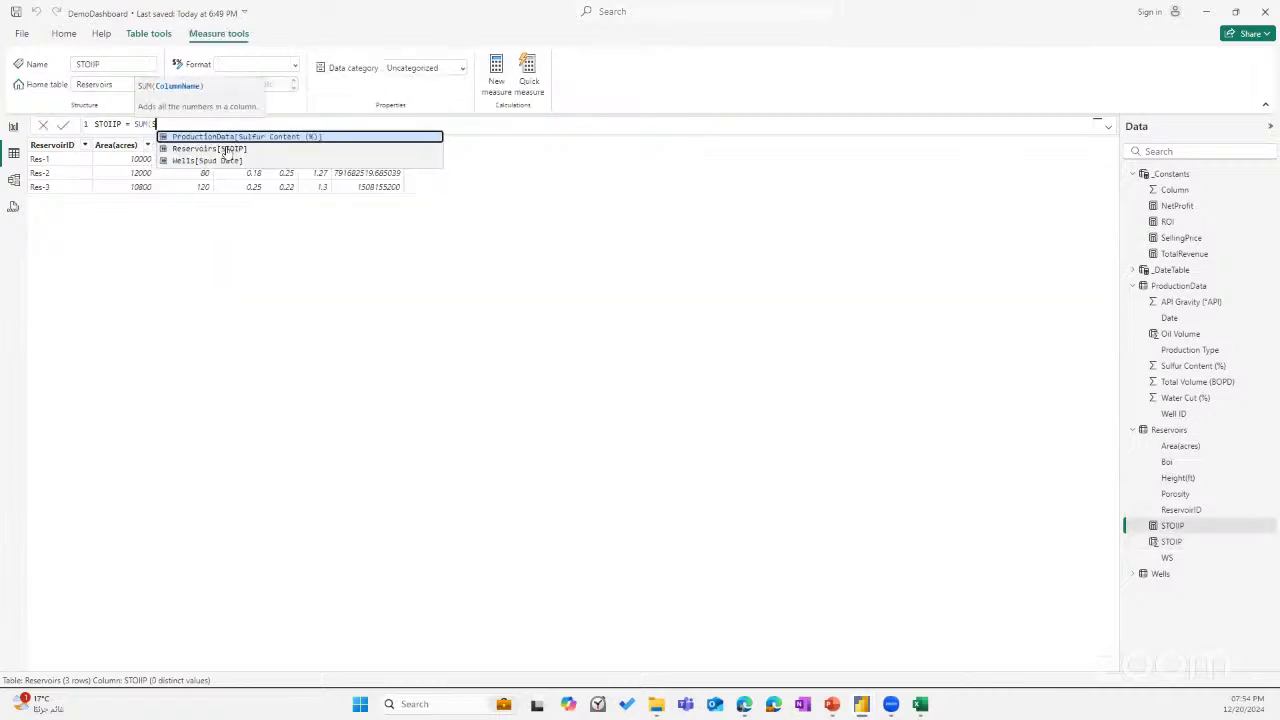
pyautogui.write('t')
pyautogui.press('Tab')
pyautogui.write(')')
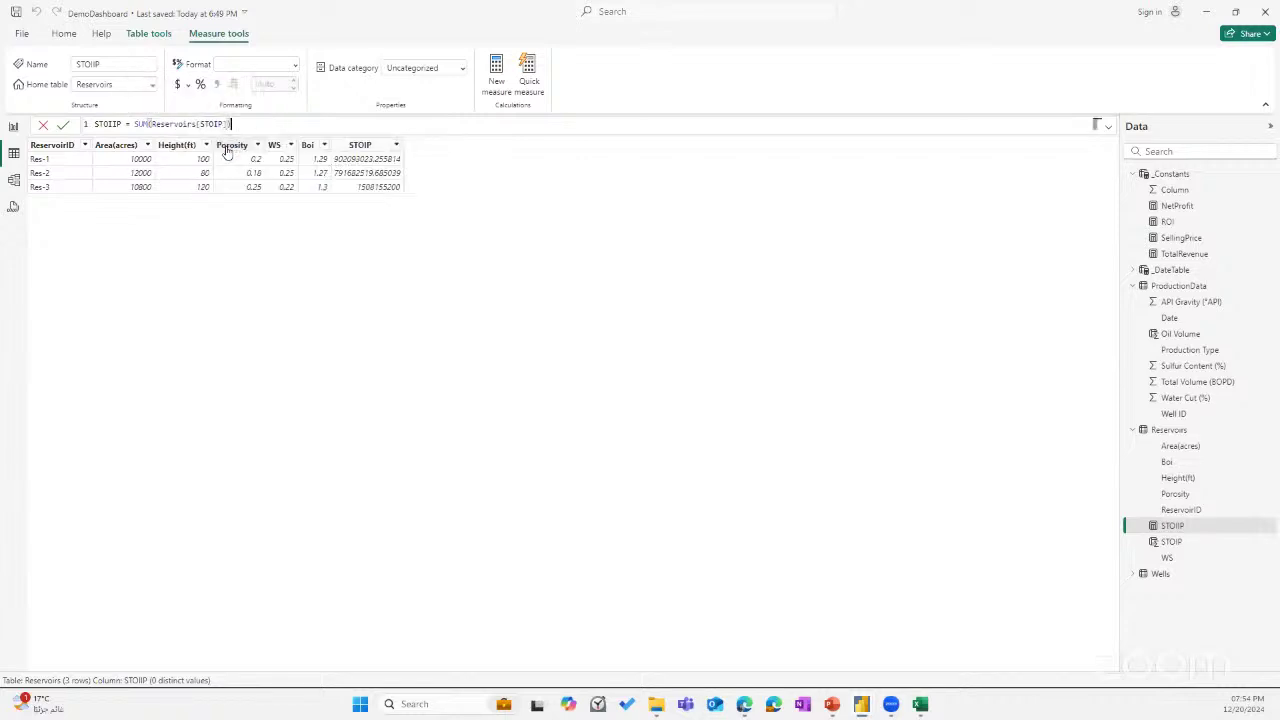
pyautogui.press('Return')
pyautogui.click(360, 145)
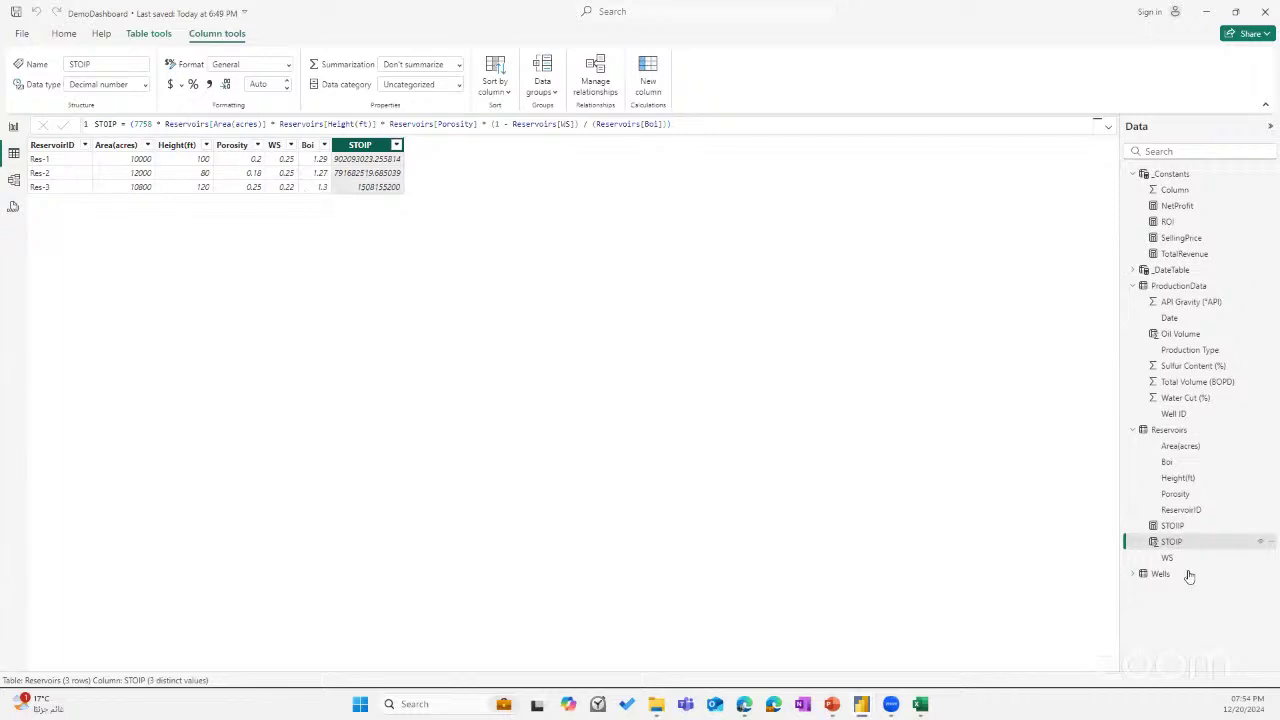
pyautogui.click(1174, 528)
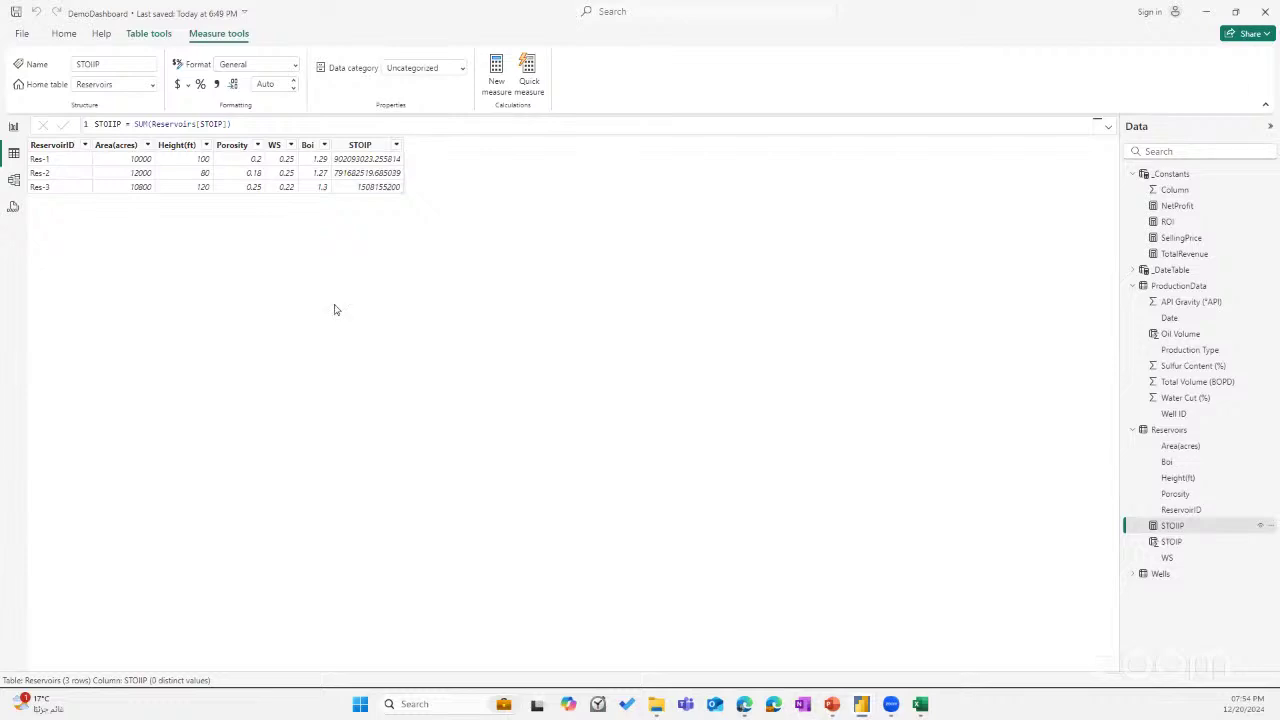
# Replace the field in the report's copied Oil Produced card with the STOIIP measure, and align that card beneath the original.
pyautogui.click(14, 128)
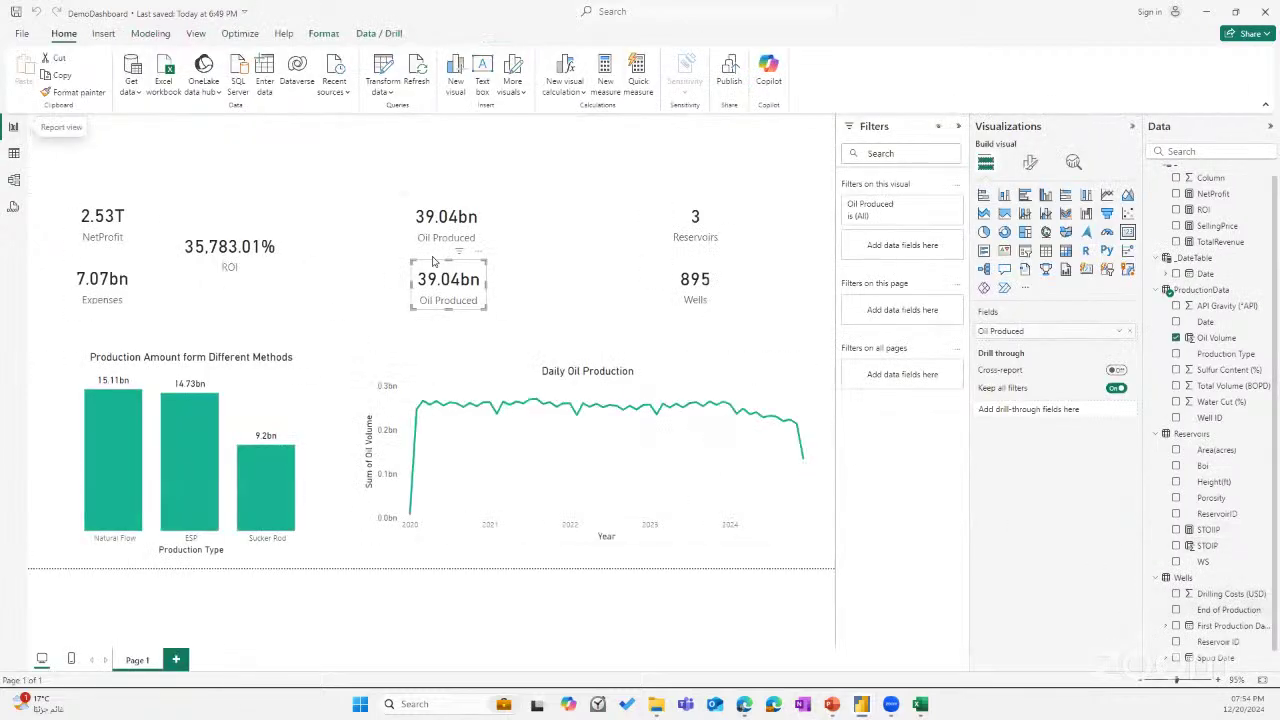
pyautogui.scroll(-1, 1150, 590)
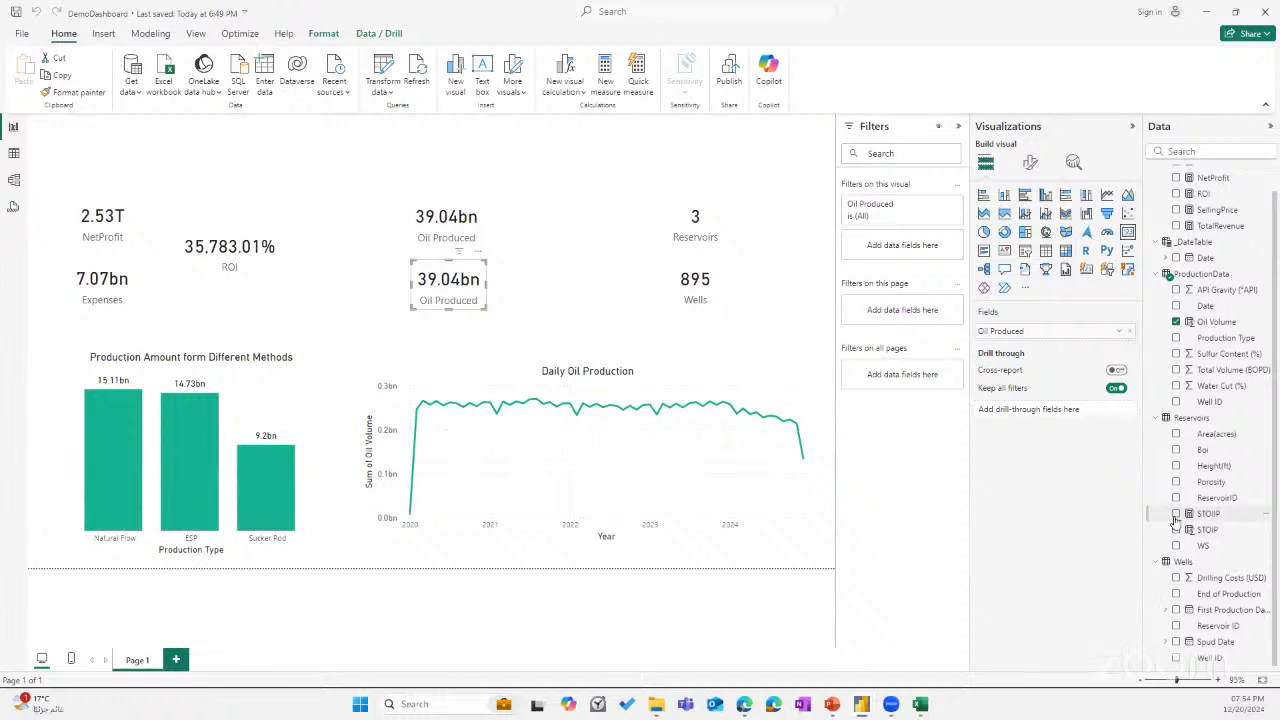
pyautogui.moveTo(1200, 518); pyautogui.dragTo(1040, 331)
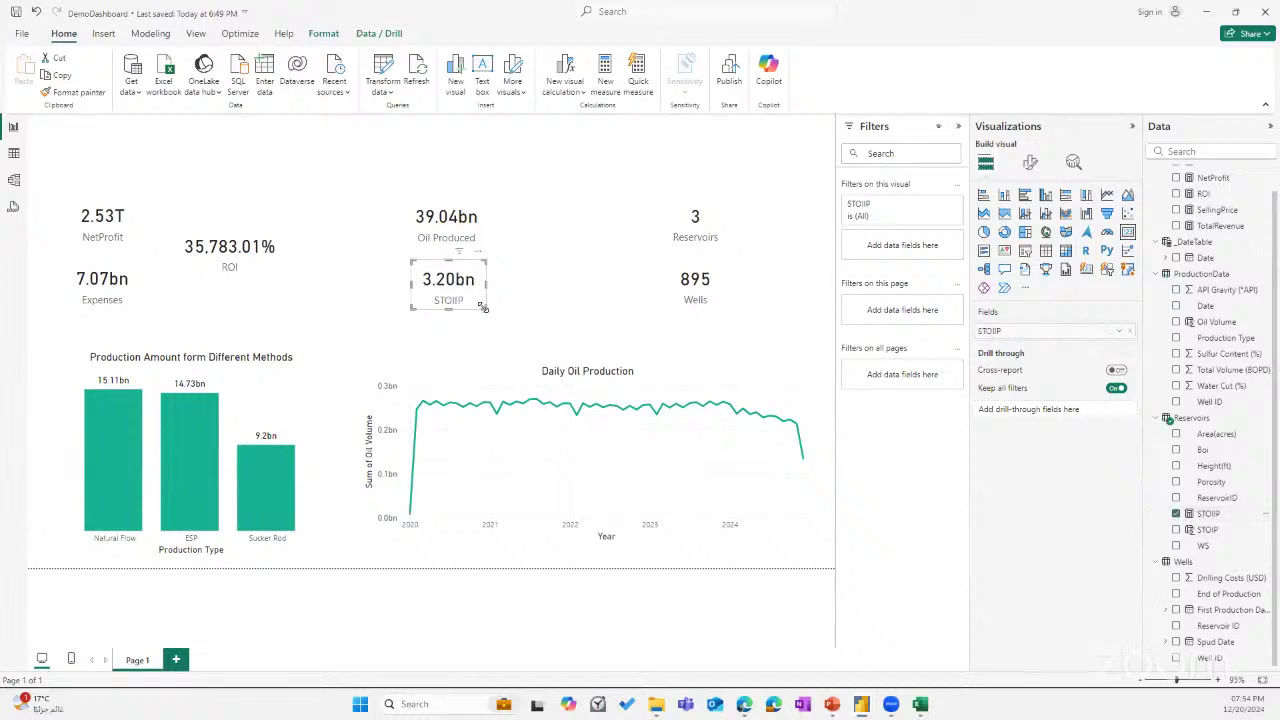
pyautogui.moveTo(483, 308); pyautogui.dragTo(455, 288)
pyautogui.click(440, 230)
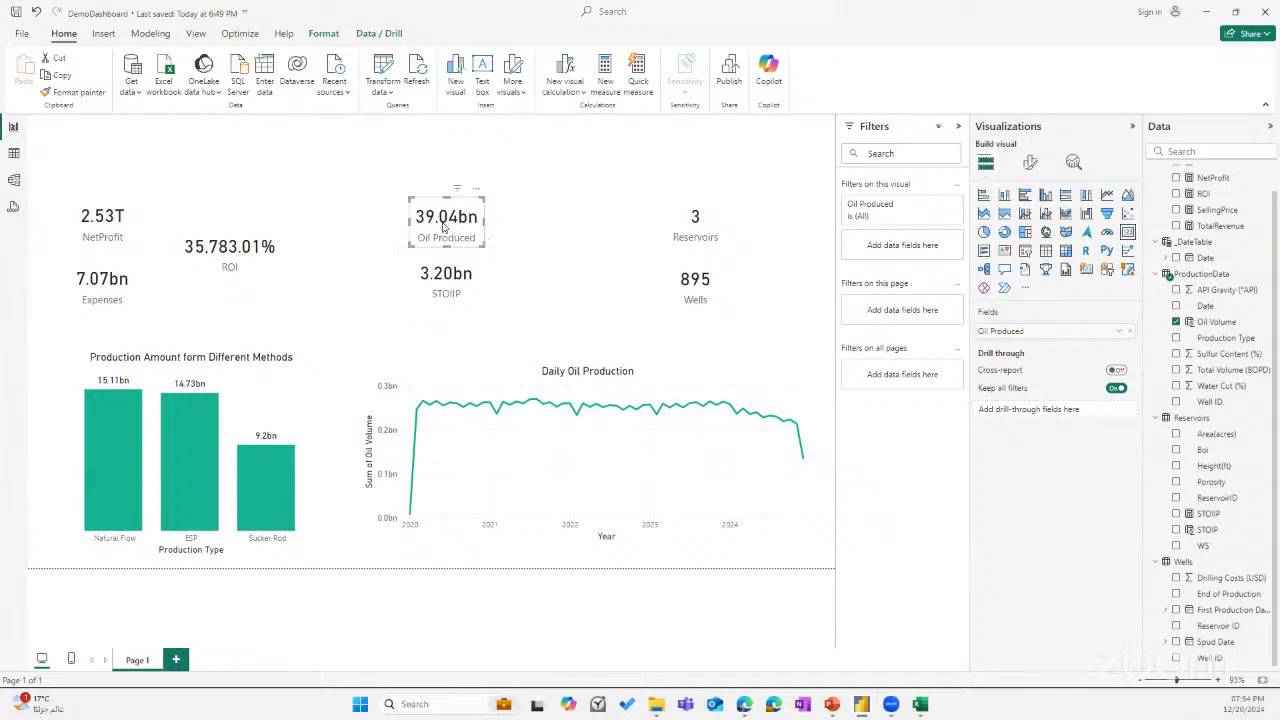
pyautogui.click(457, 289)
pyautogui.click(492, 347)
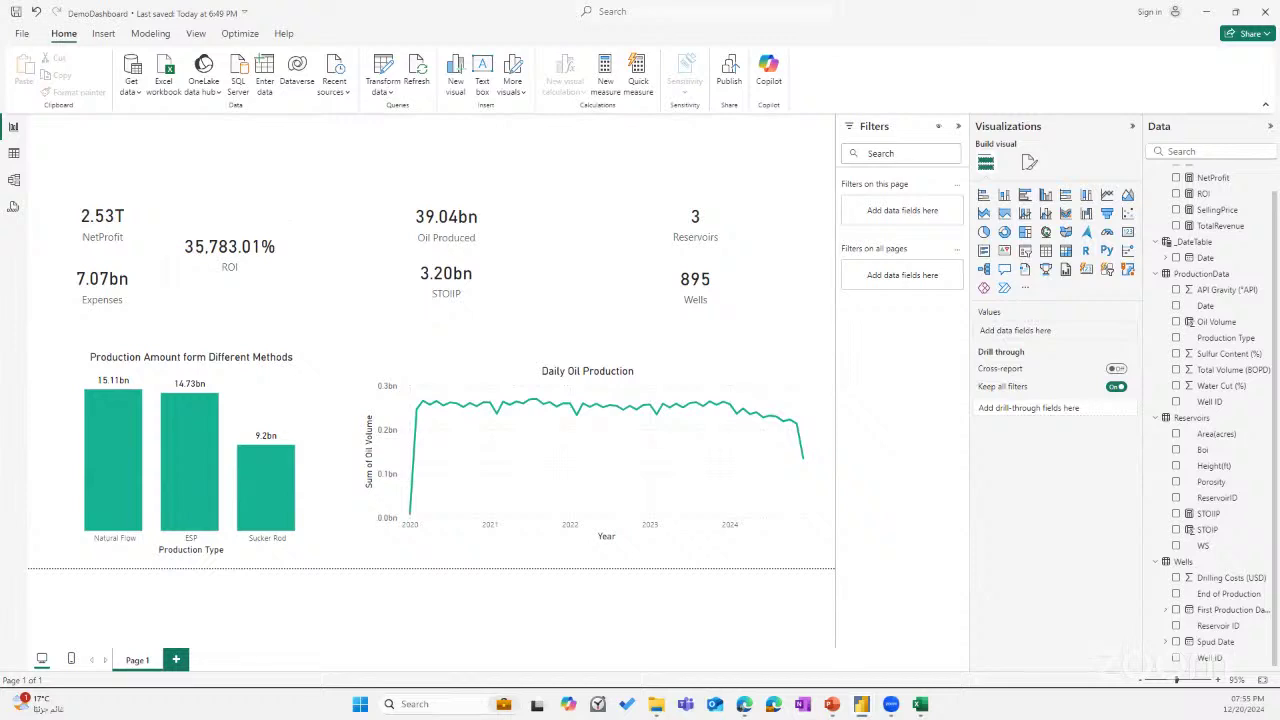
# Examine the API Gravity and Total Volume columns in the ProductionData table view.
pyautogui.click(513, 258)
pyautogui.scroll(1, 1222, 364)
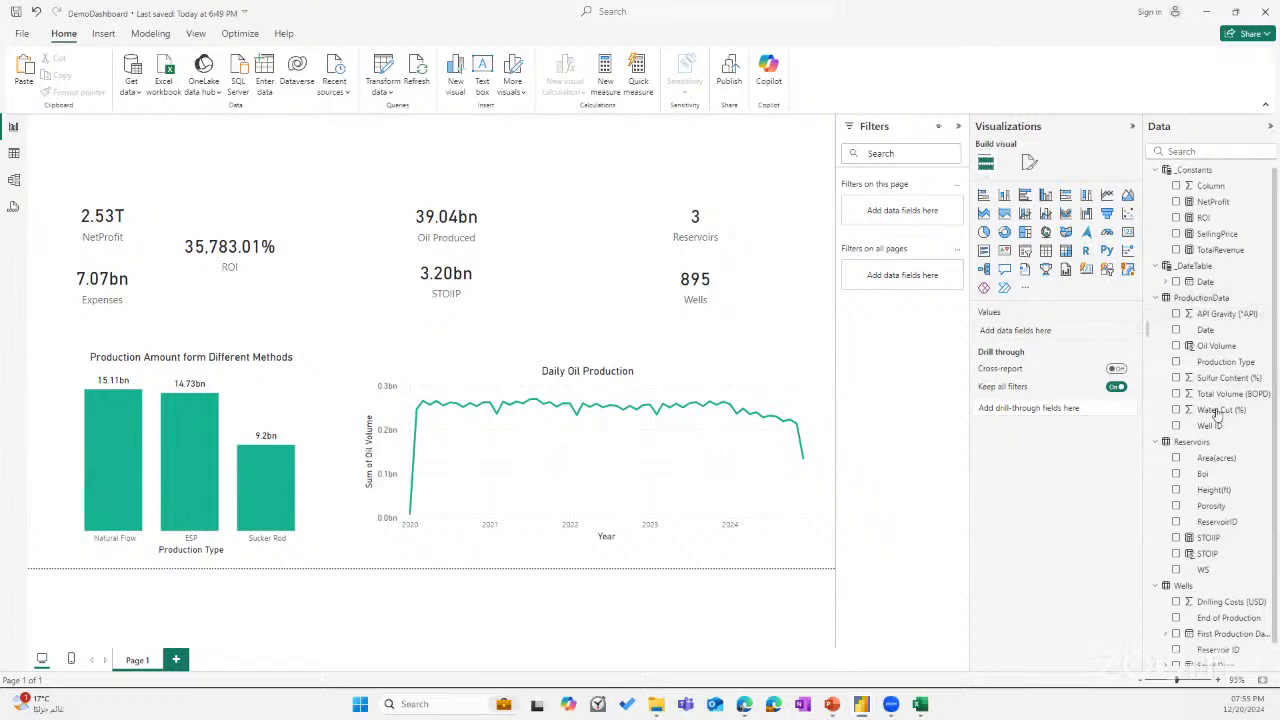
pyautogui.click(14, 153)
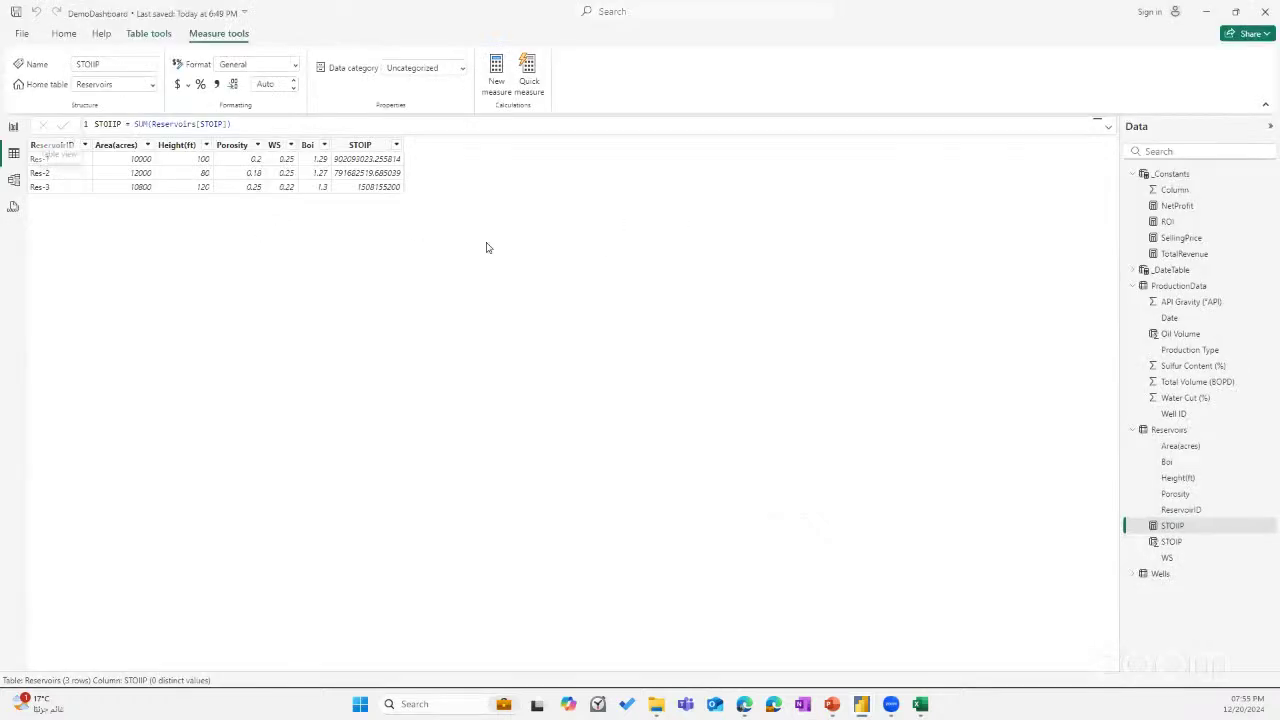
pyautogui.click(1185, 286)
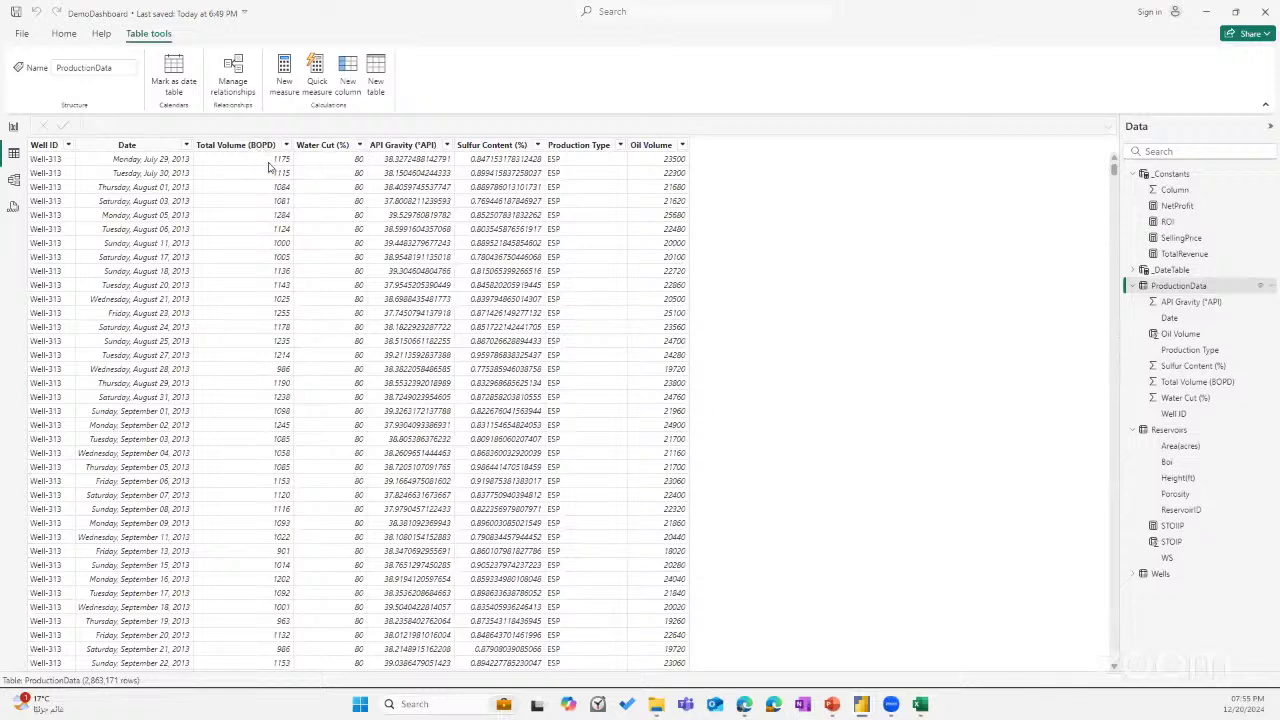
pyautogui.click(403, 162)
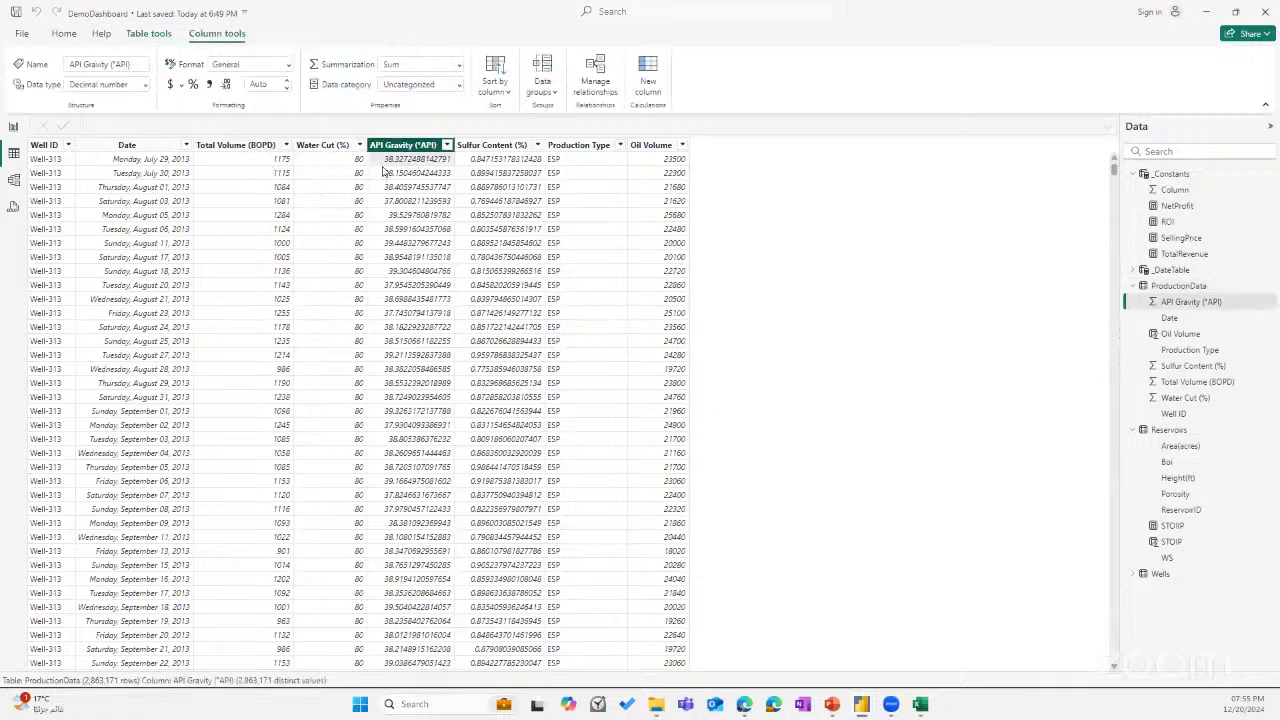
pyautogui.click(253, 167)
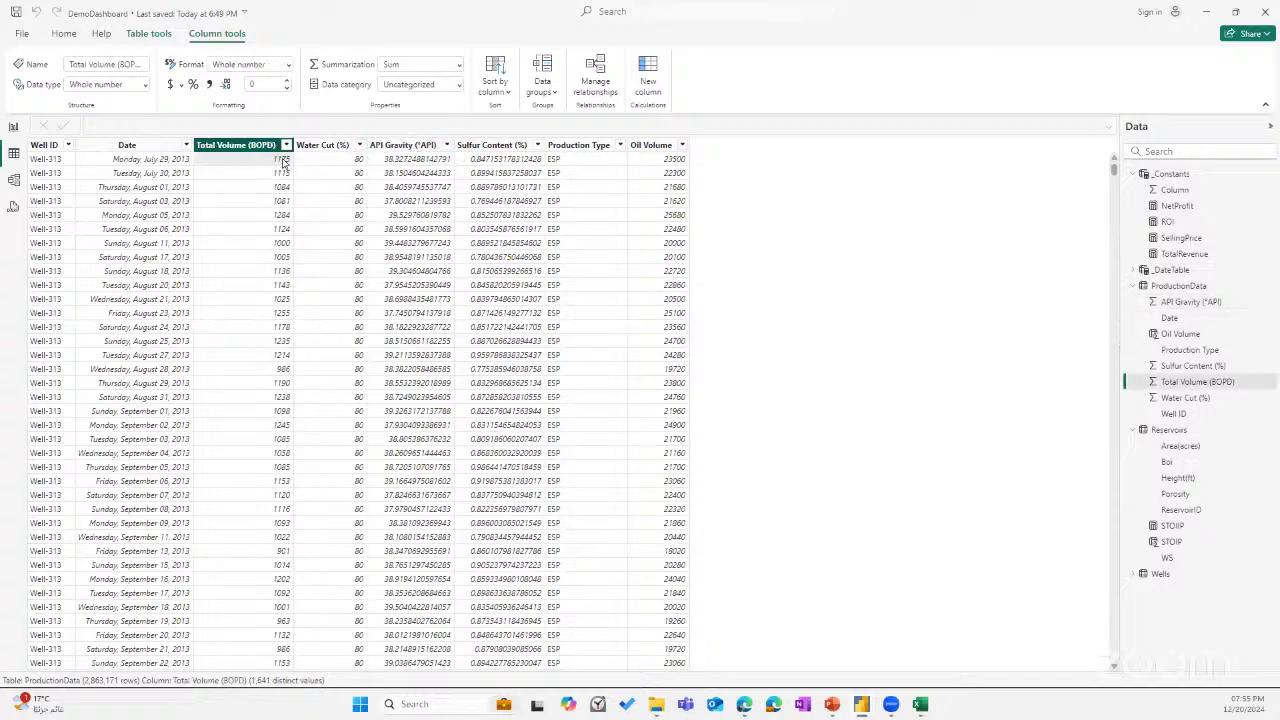
pyautogui.click(404, 162)
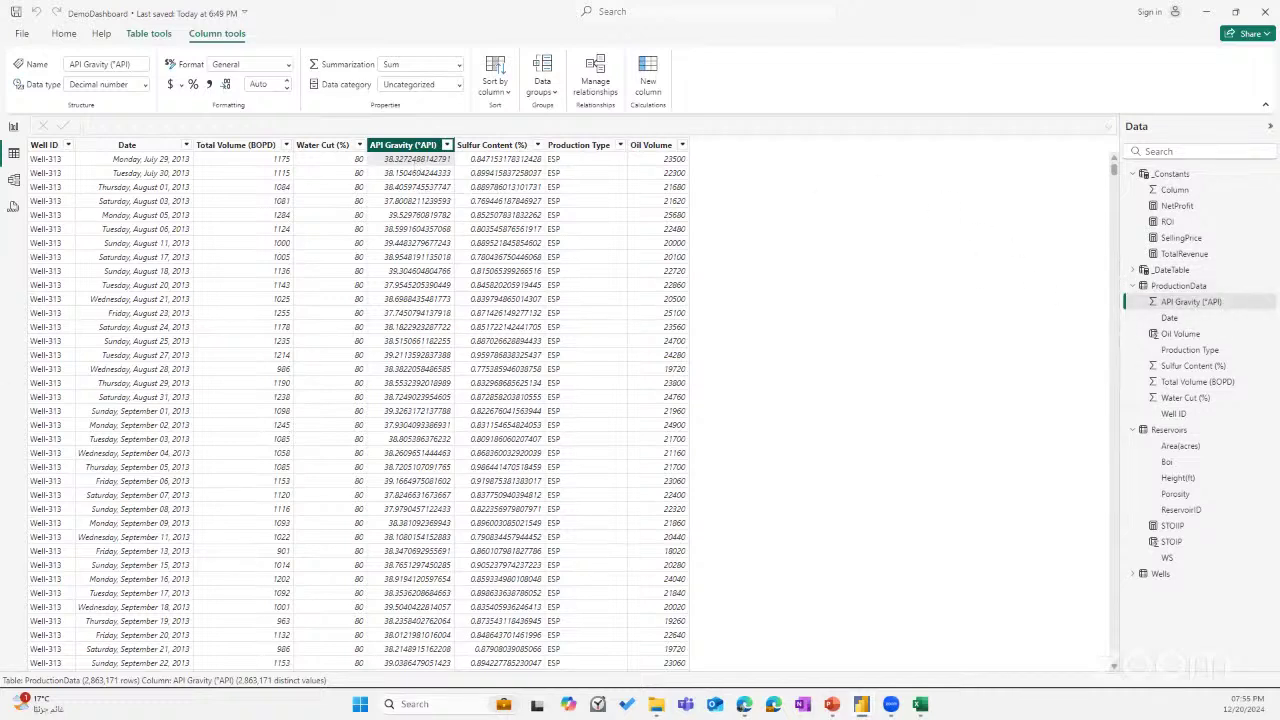
# Add a calculated column APIGravity_Weighted to ProductionData, starting its formula with ProductionData[API Gravity (°API)].
pyautogui.click(1270, 290)
pyautogui.click(568, 381)
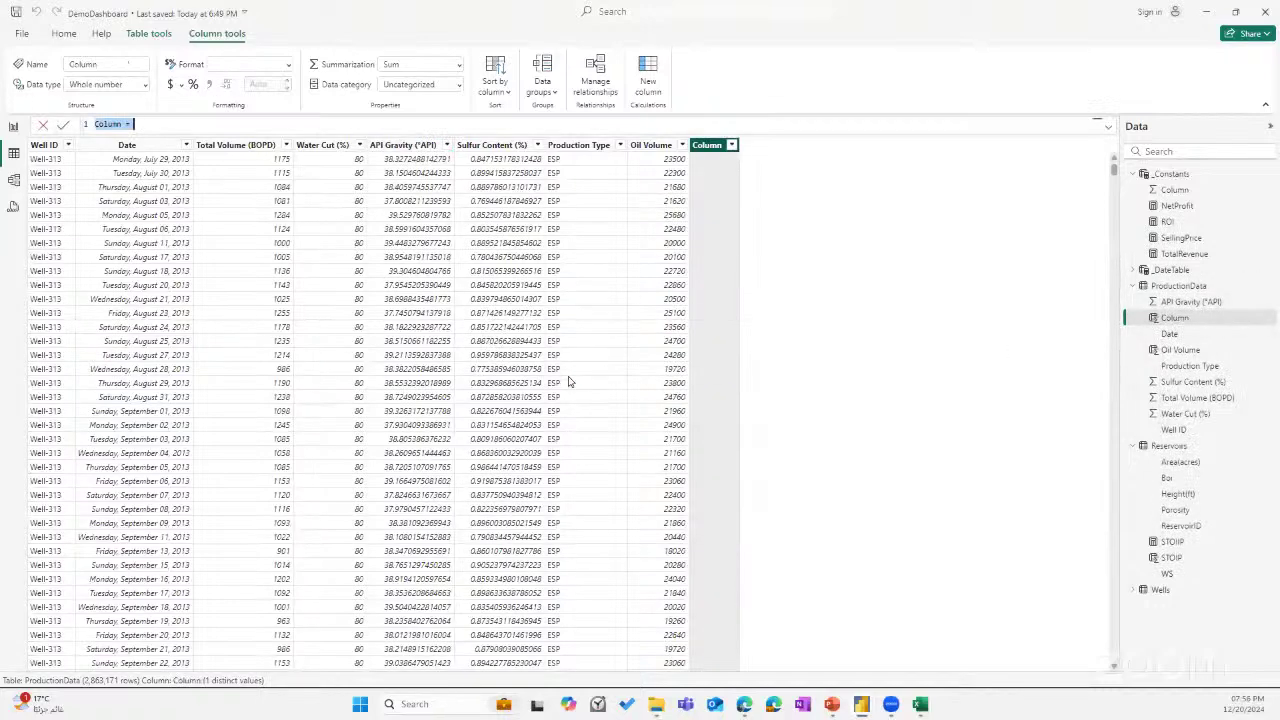
pyautogui.write('AP')
pyautogui.write('IGravity_Weighted = Pro')
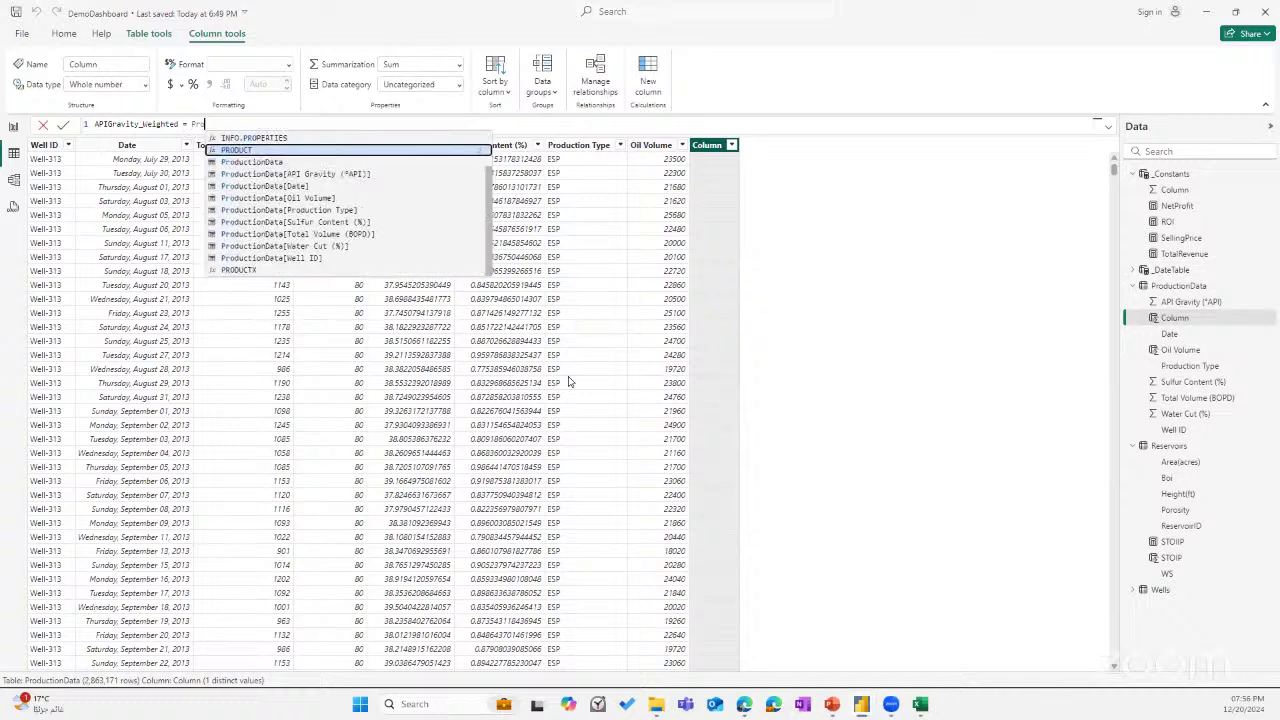
pyautogui.press('Down')
pyautogui.press('Down')
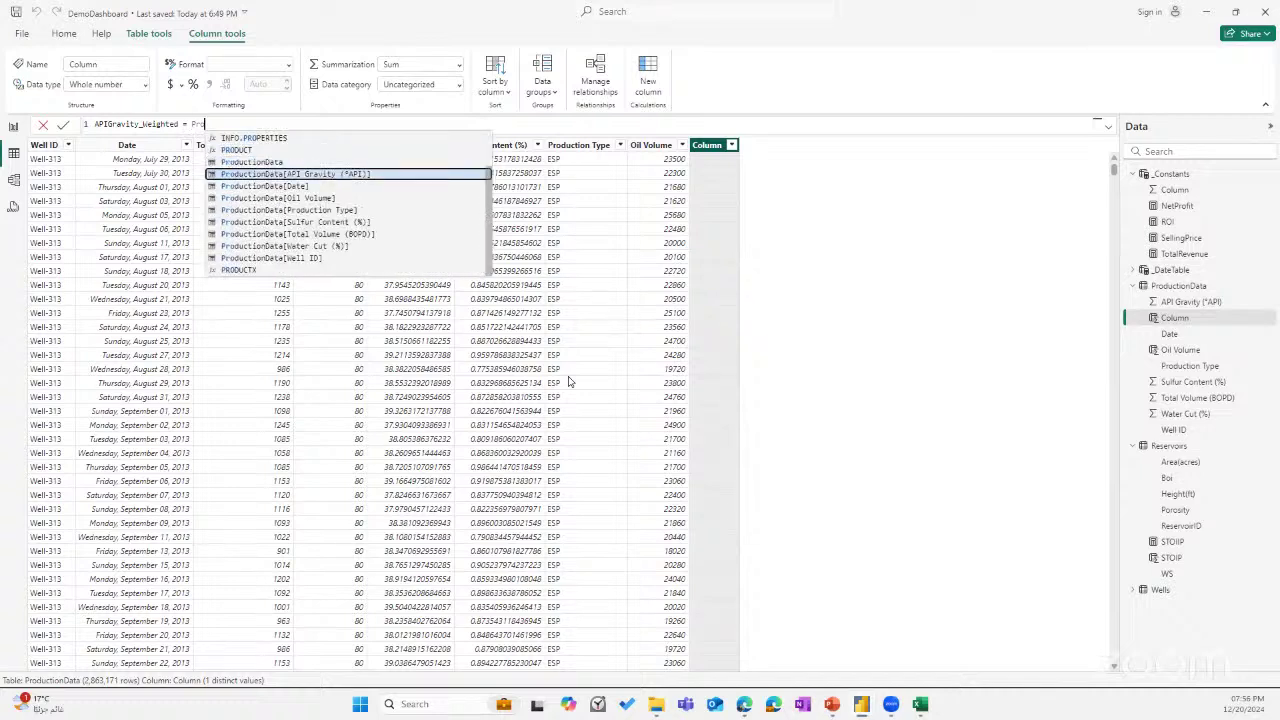
pyautogui.press('Tab')
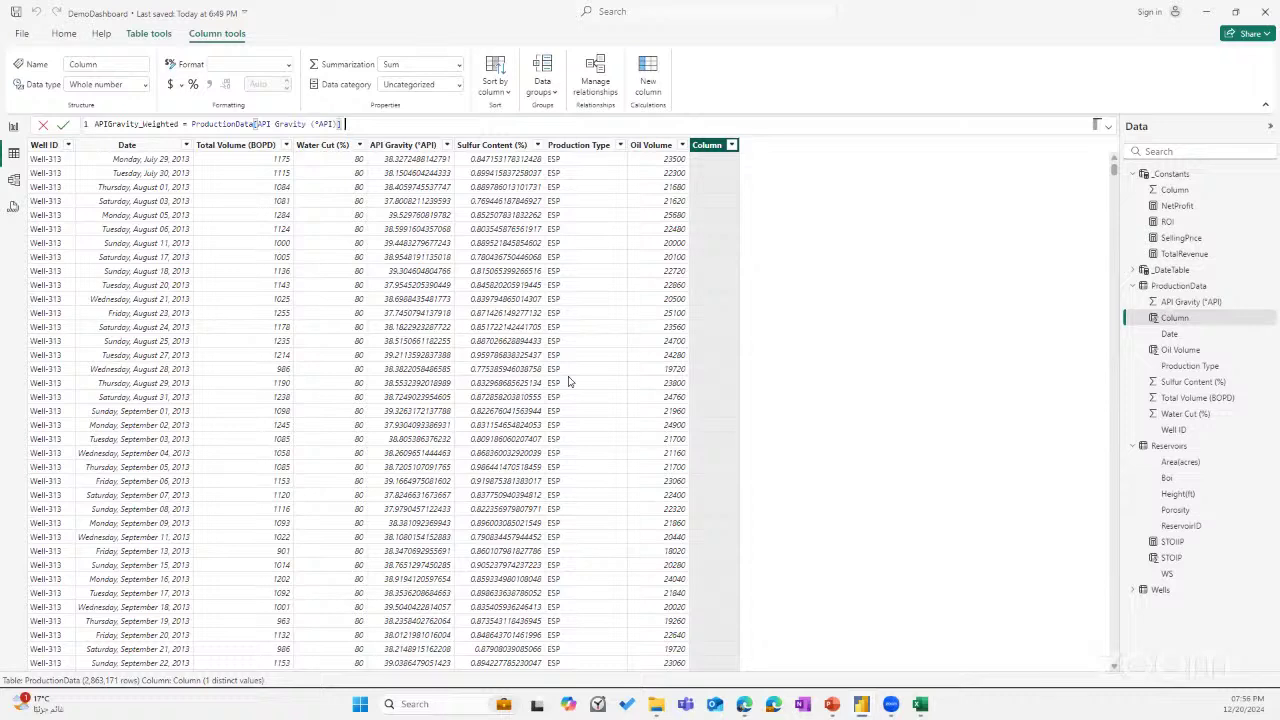
# Multiply the APIGravity_Weighted expression by ProductionData[Oil Volume] and commit the column formula.
pyautogui.write('* Prof')
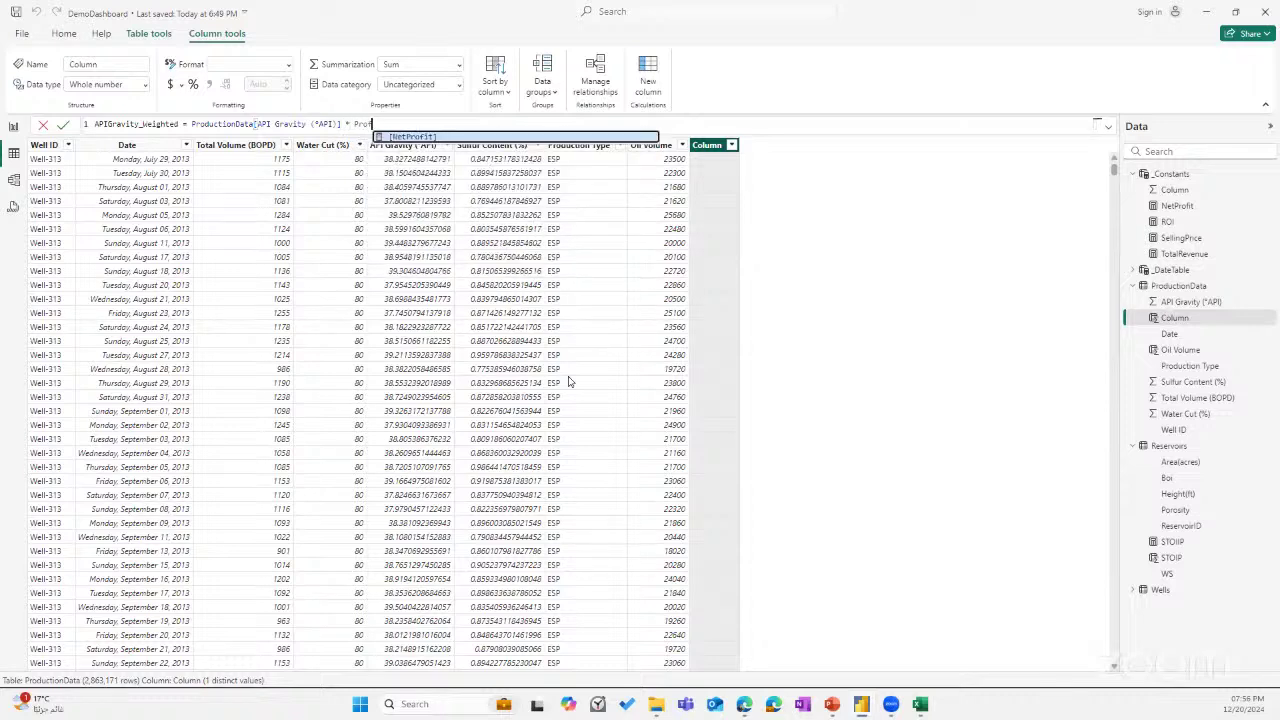
pyautogui.press('BackSpace')
pyautogui.write('ductionDat')
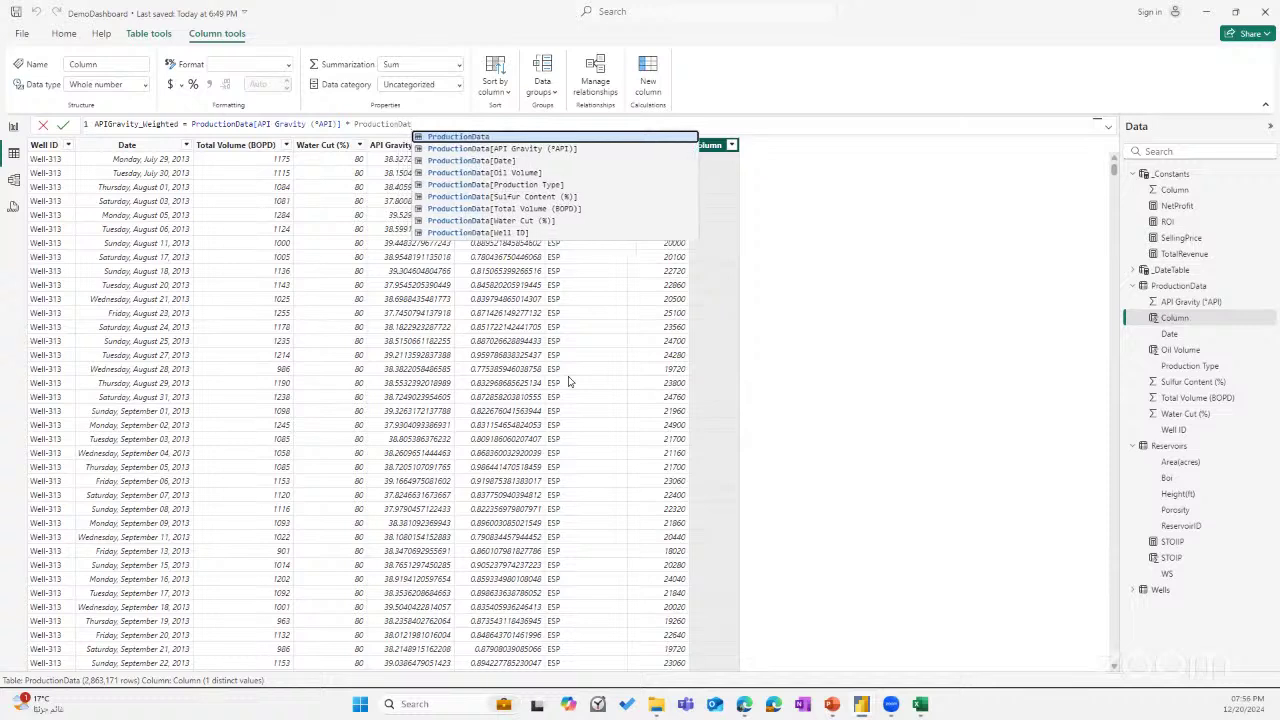
pyautogui.write('a[')
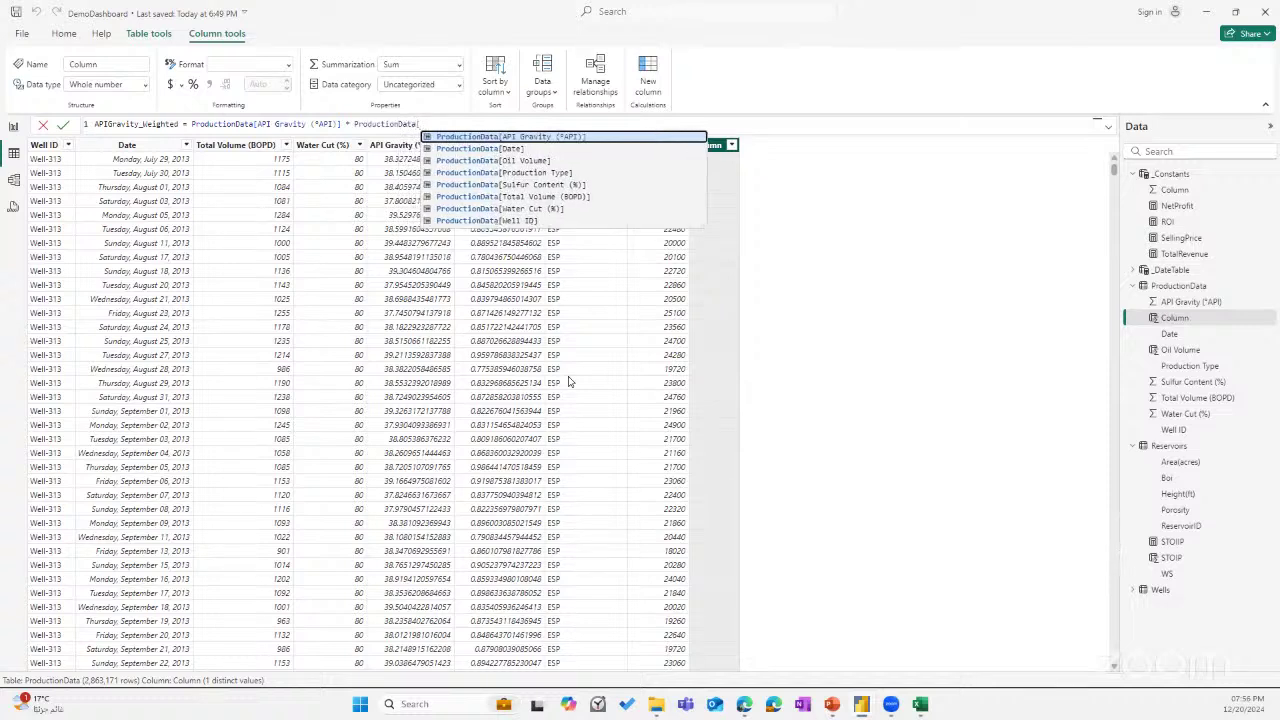
pyautogui.press('Down')
pyautogui.press('Down')
pyautogui.press('Tab')
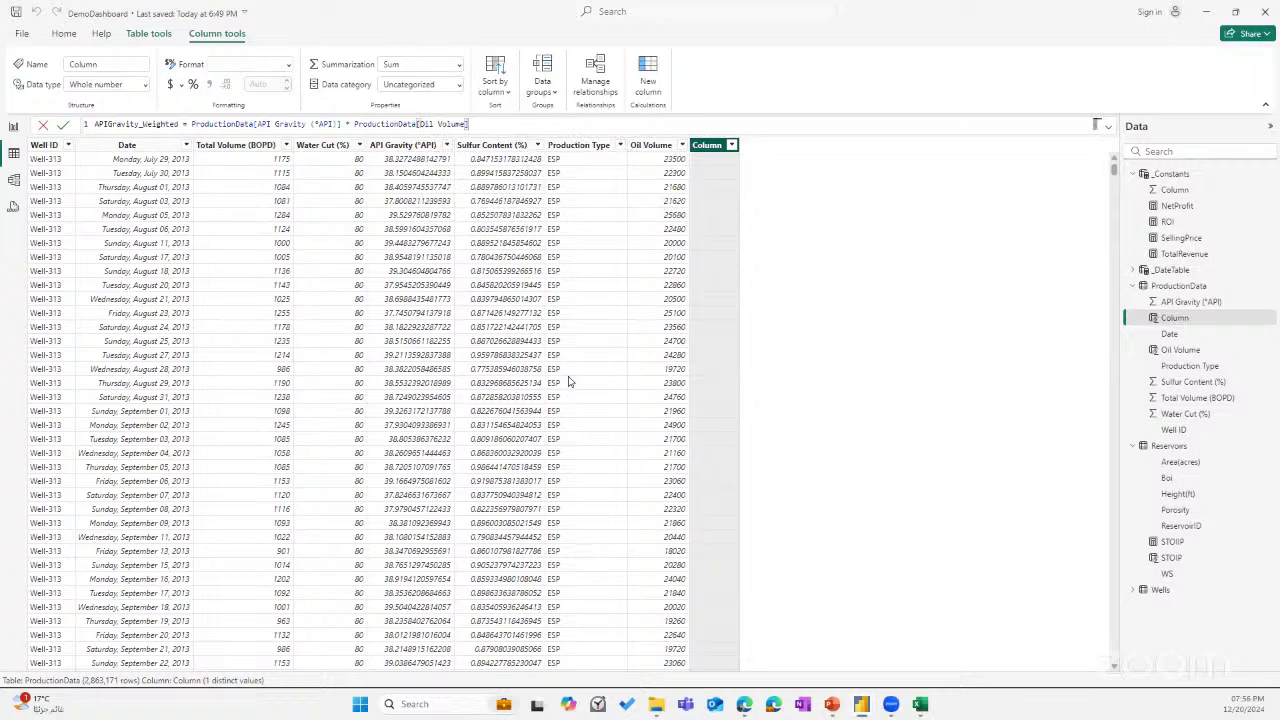
pyautogui.press('Return')
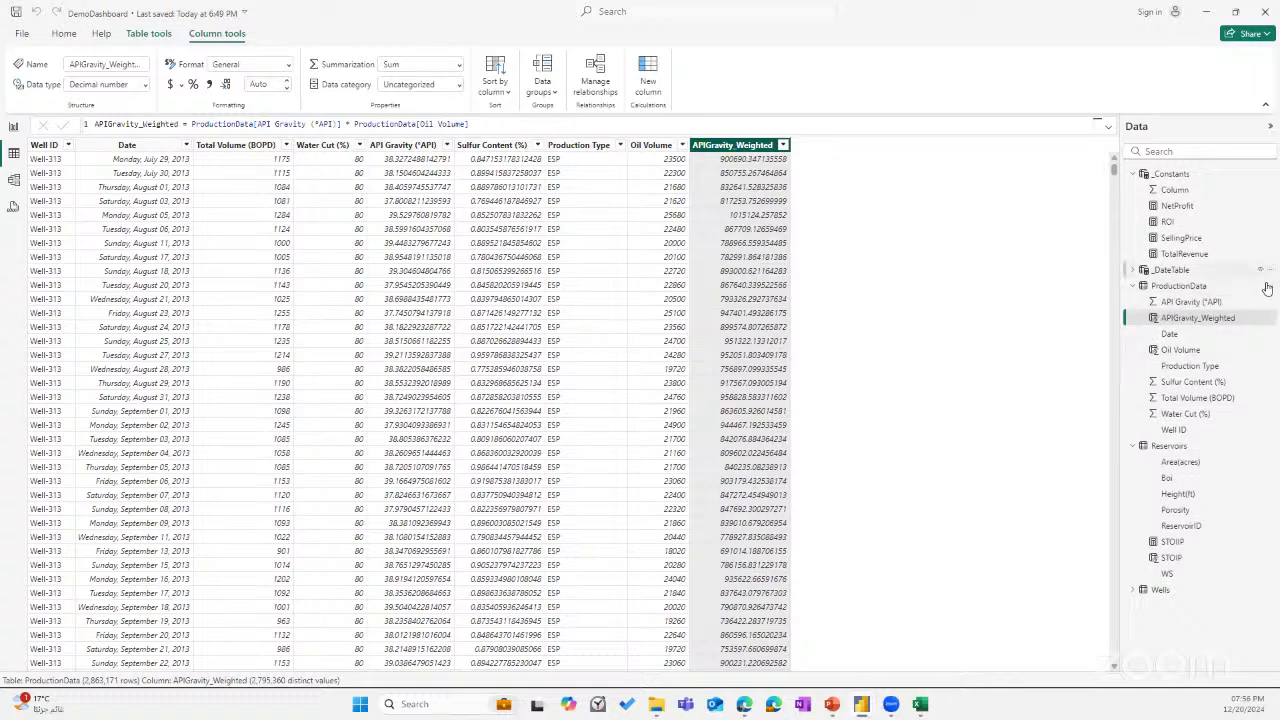
# Create a MeanGravity measure in ProductionData, starting its formula with SUM(ProductionData[APIGravity_Weighted]).
pyautogui.rightClick(1156, 286)
pyautogui.click(1190, 295)
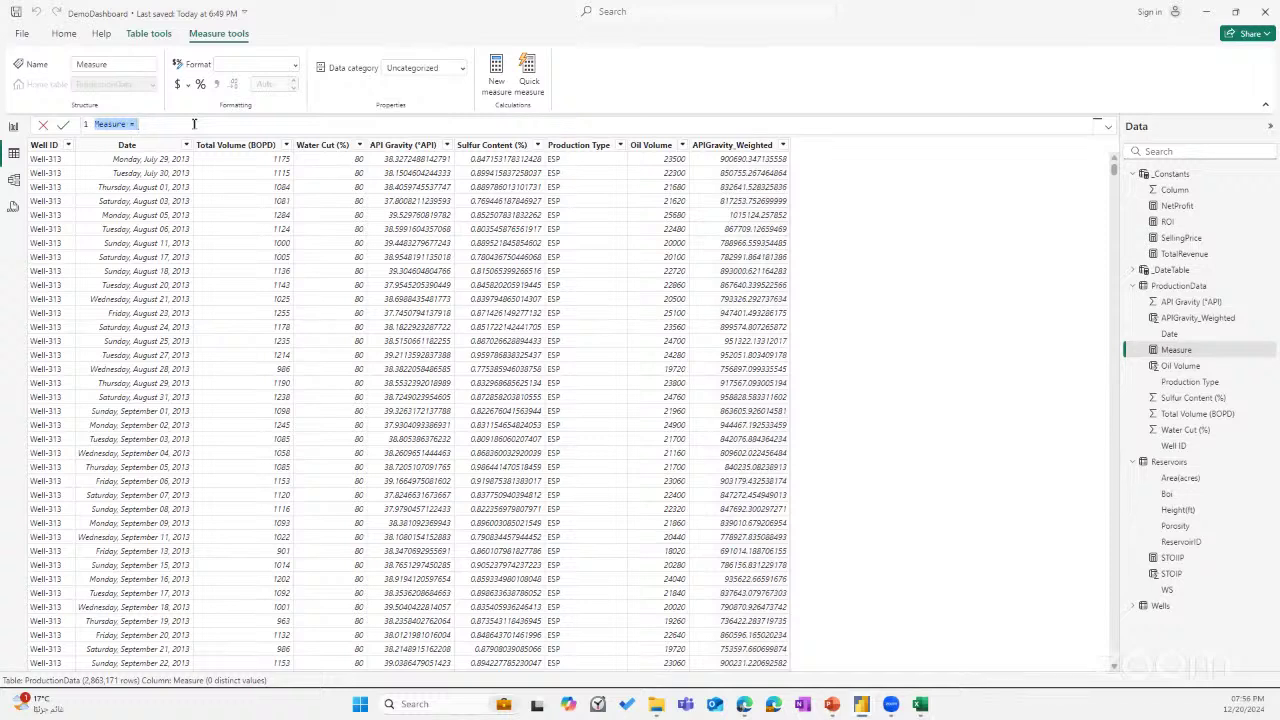
pyautogui.write('Me')
pyautogui.write('SUM')
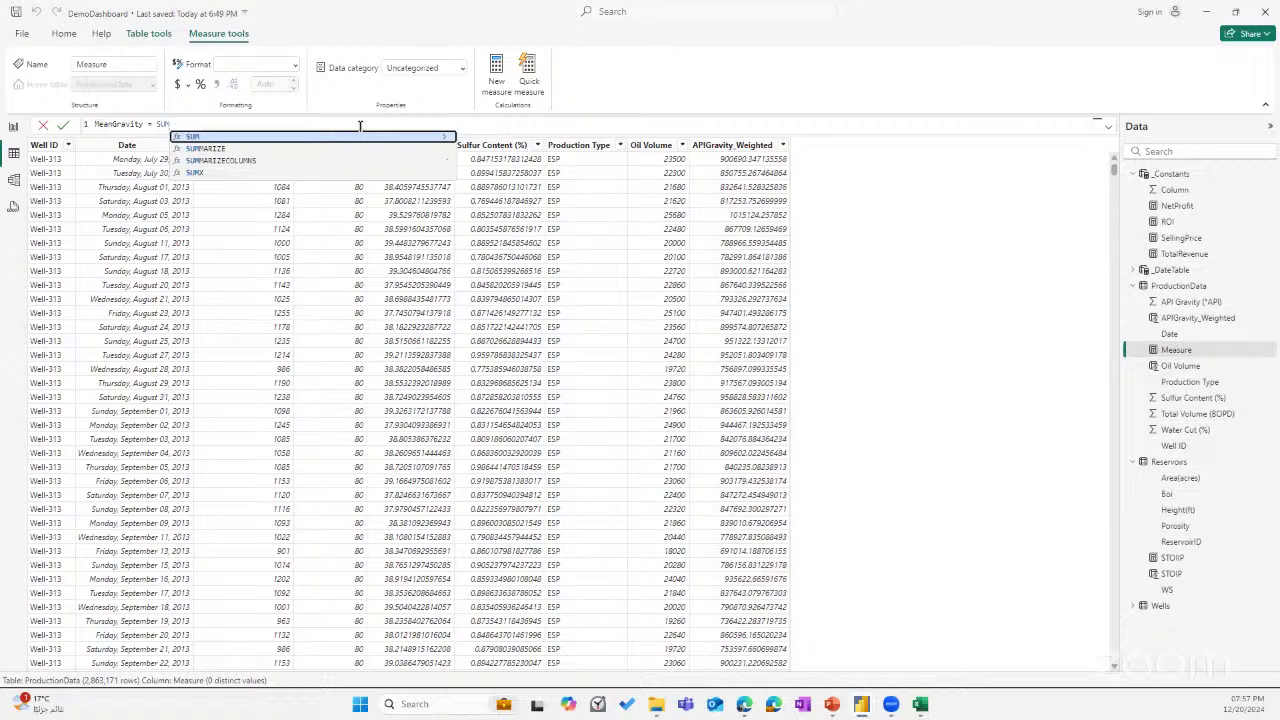
pyautogui.write('(Pro')
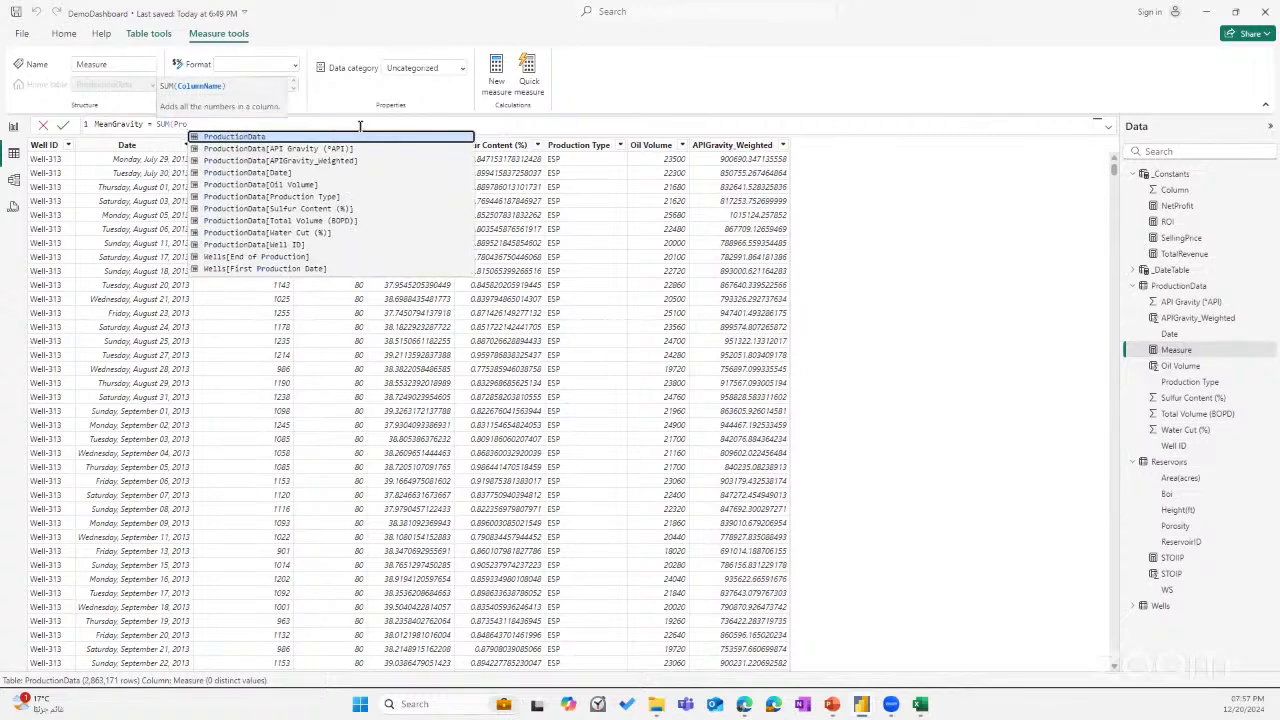
pyautogui.press('Down')
pyautogui.press('Down')
pyautogui.press('Tab')
pyautogui.write(')')
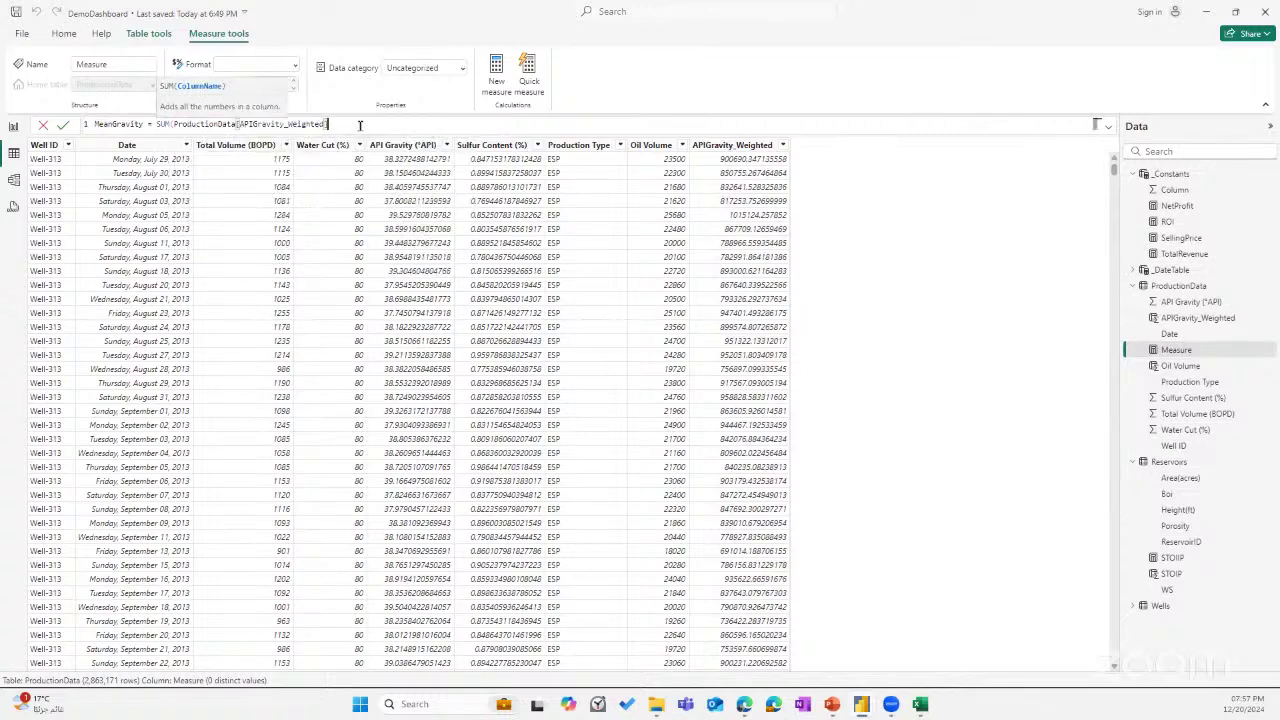
# Divide the MeanGravity expression by SUM(ProductionData[Oil Volume]) and commit the measure.
pyautogui.write(') /')
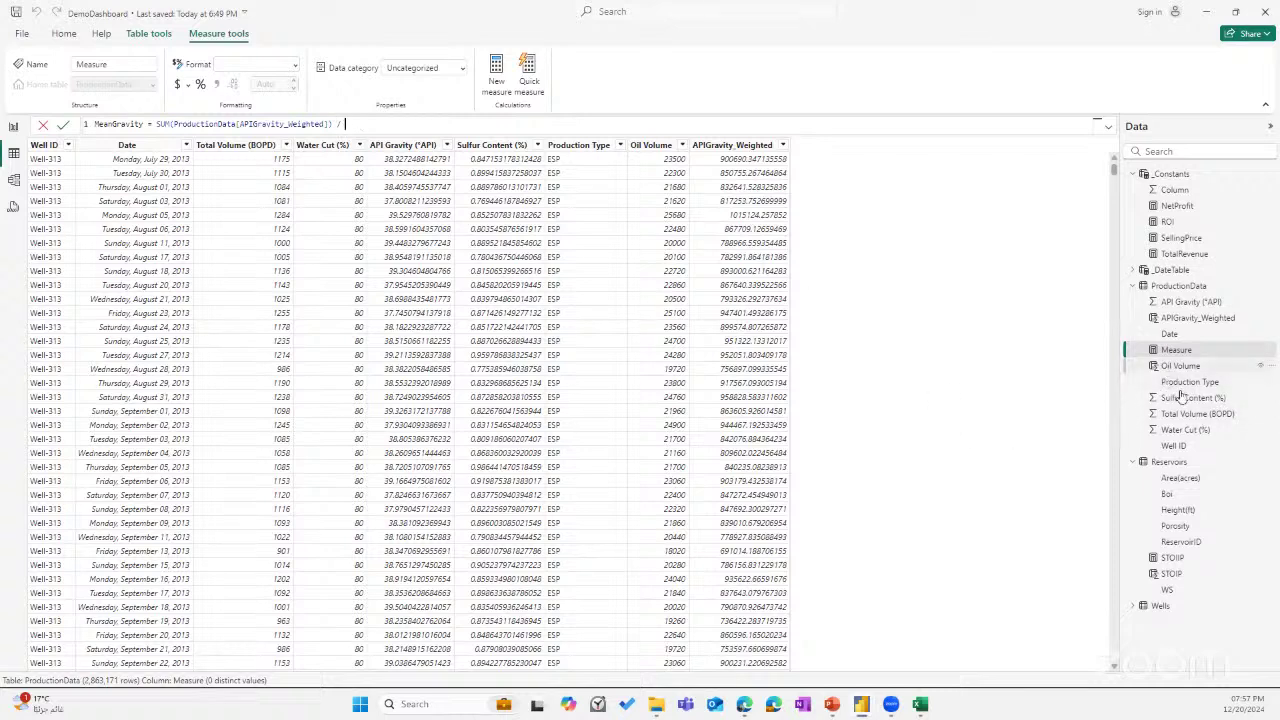
pyautogui.write('SUM(')
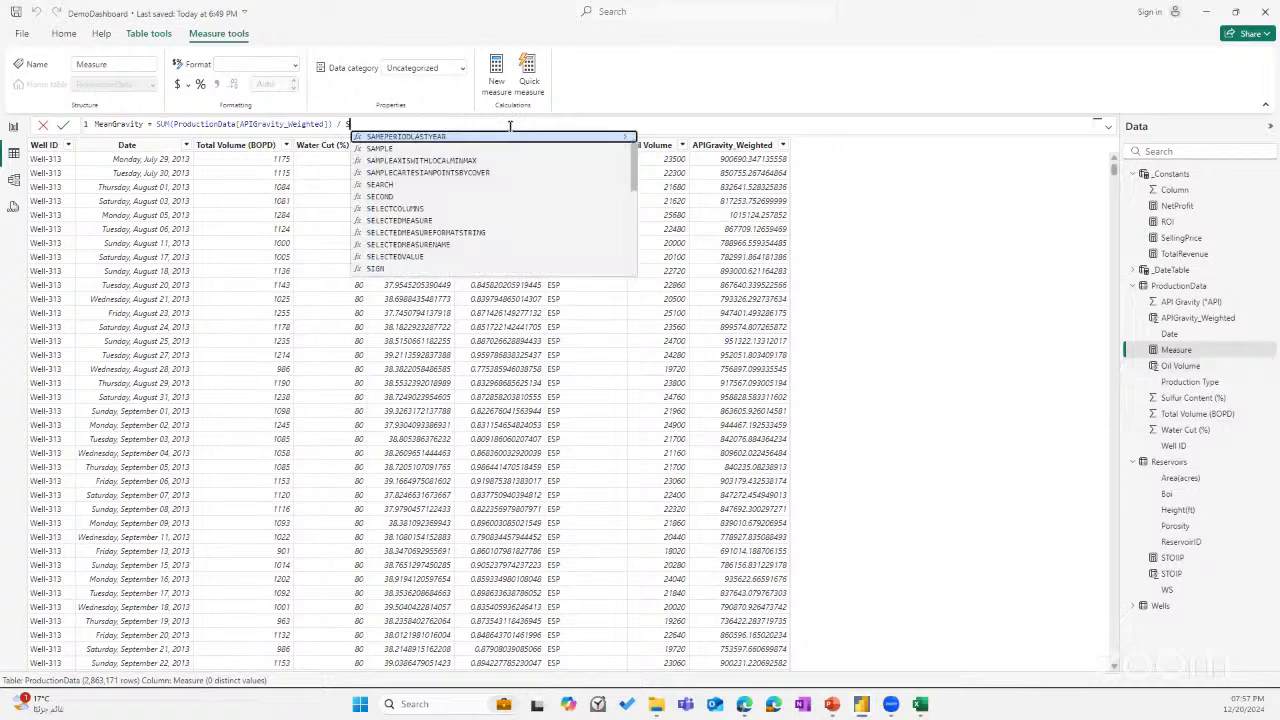
pyautogui.write('ProductionData[Oil Volume])')
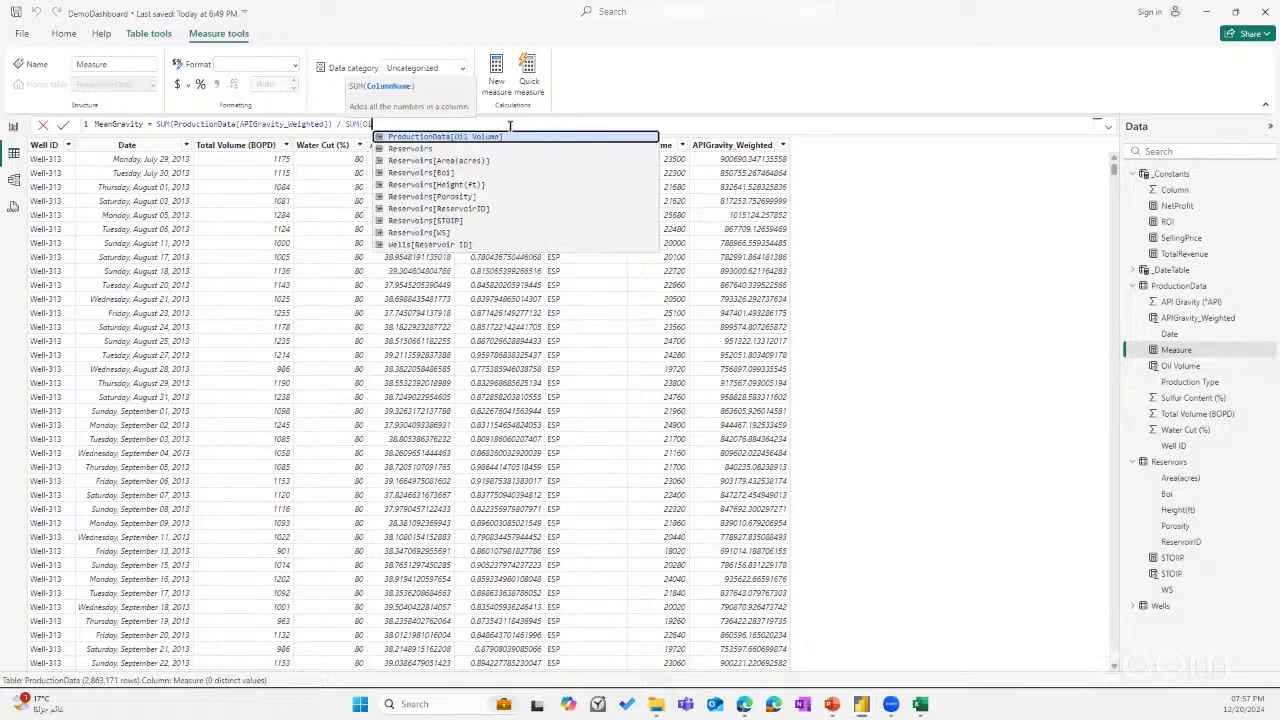
pyautogui.press('Return')
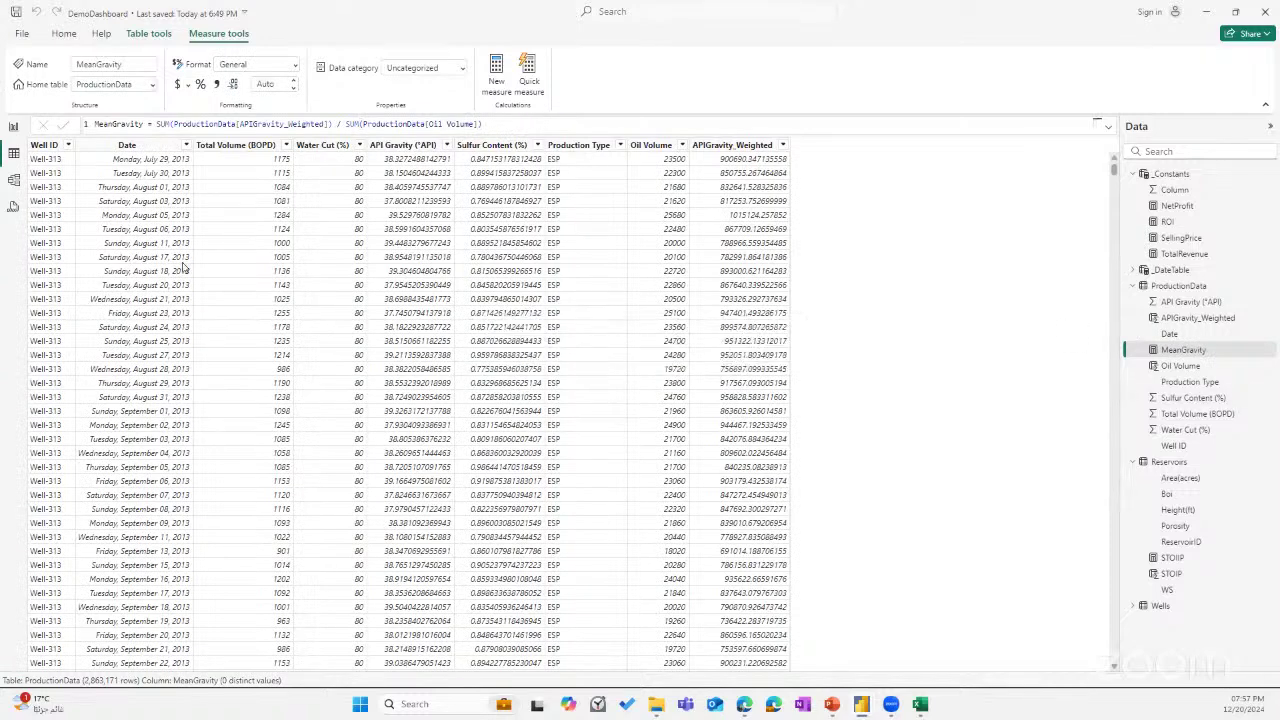
# Duplicate the Reservoirs card in the report and place the copy directly beside the original, aligned with it.
pyautogui.click(12, 126)
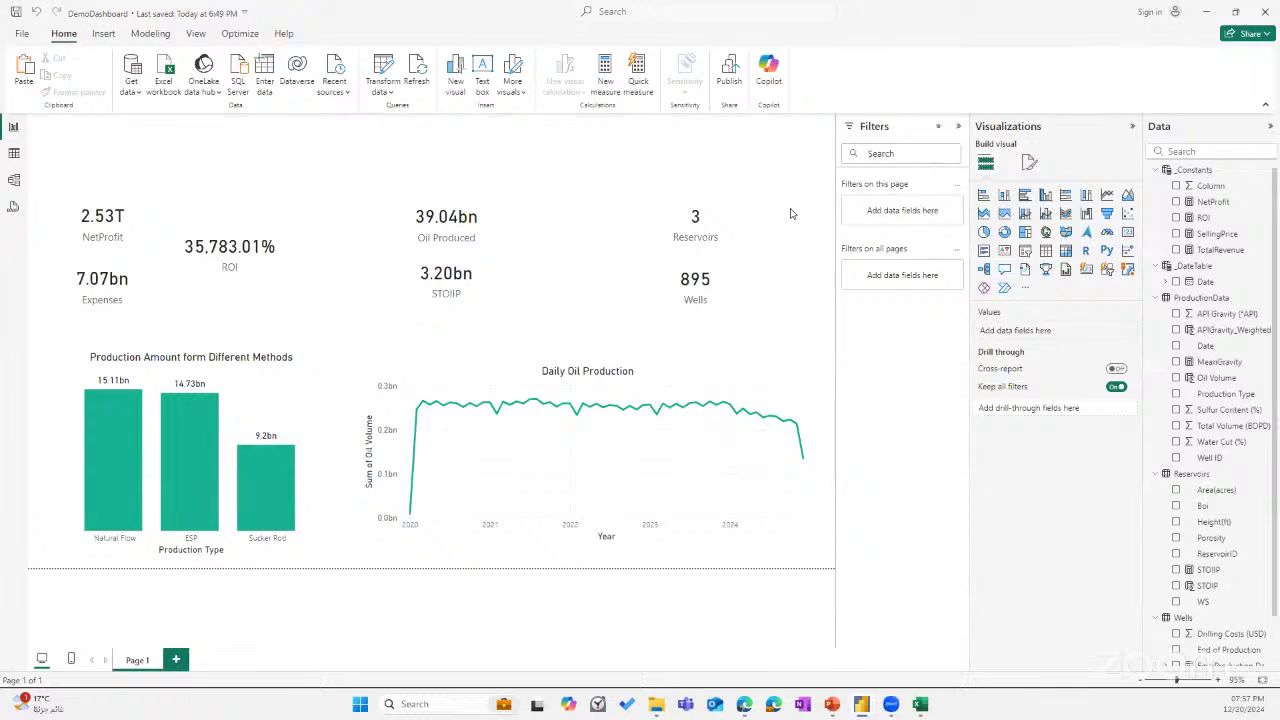
pyautogui.click(740, 235)
pyautogui.click(752, 231)
pyautogui.click(705, 227)
pyautogui.hotkey('ctrl', 'c')
pyautogui.hotkey('ctrl', 'v')
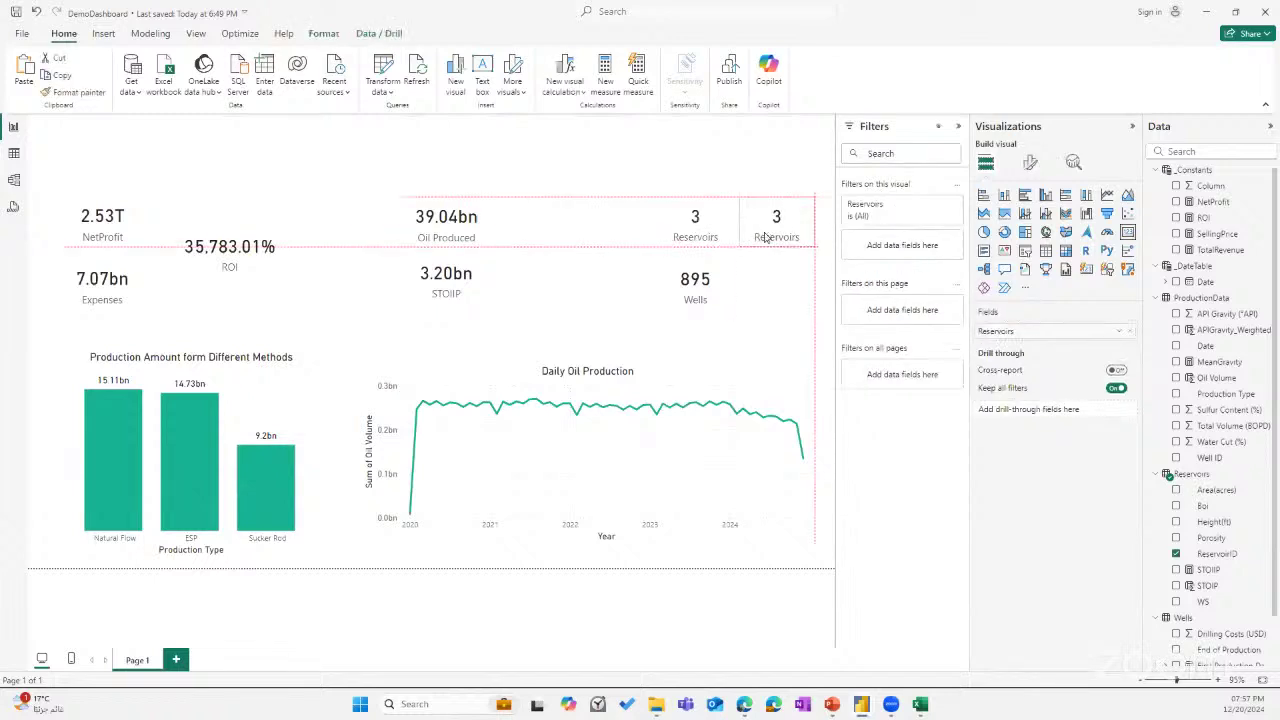
pyautogui.moveTo(765, 237); pyautogui.dragTo(766, 237)
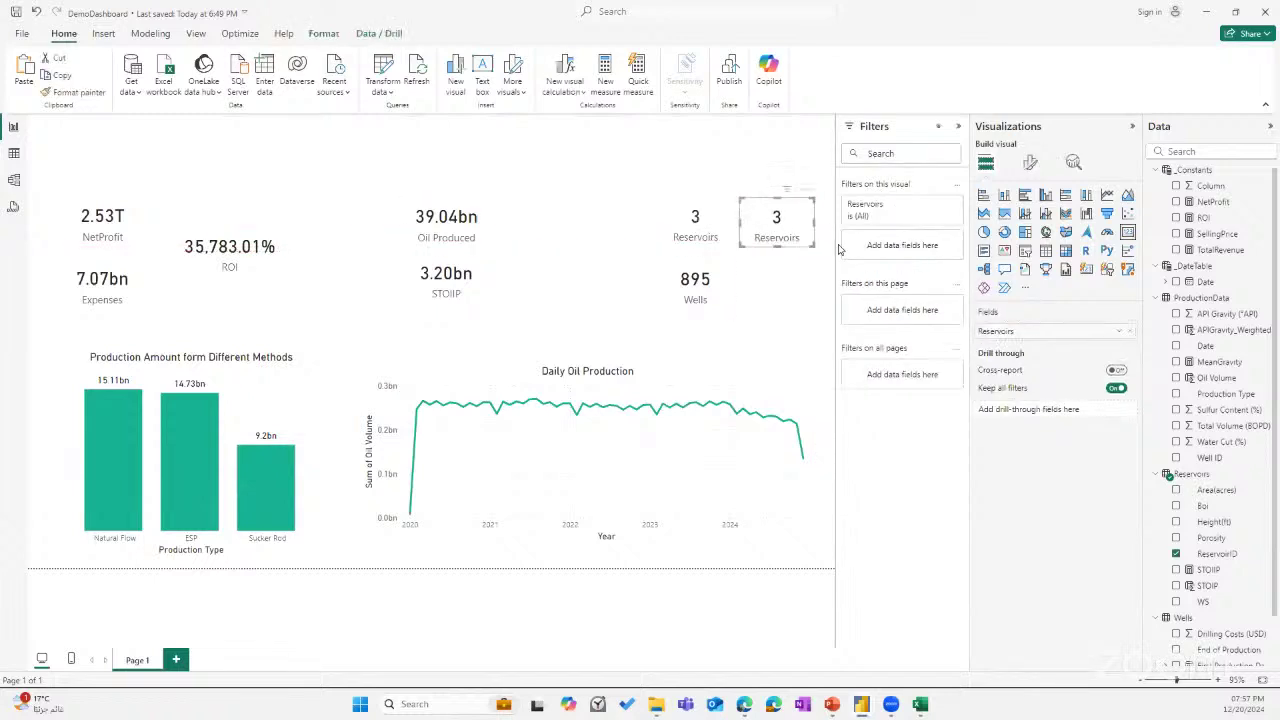
# Replace the copied card's field with the MeanGravity measure and rename it API for this visual.
pyautogui.click(1217, 363)
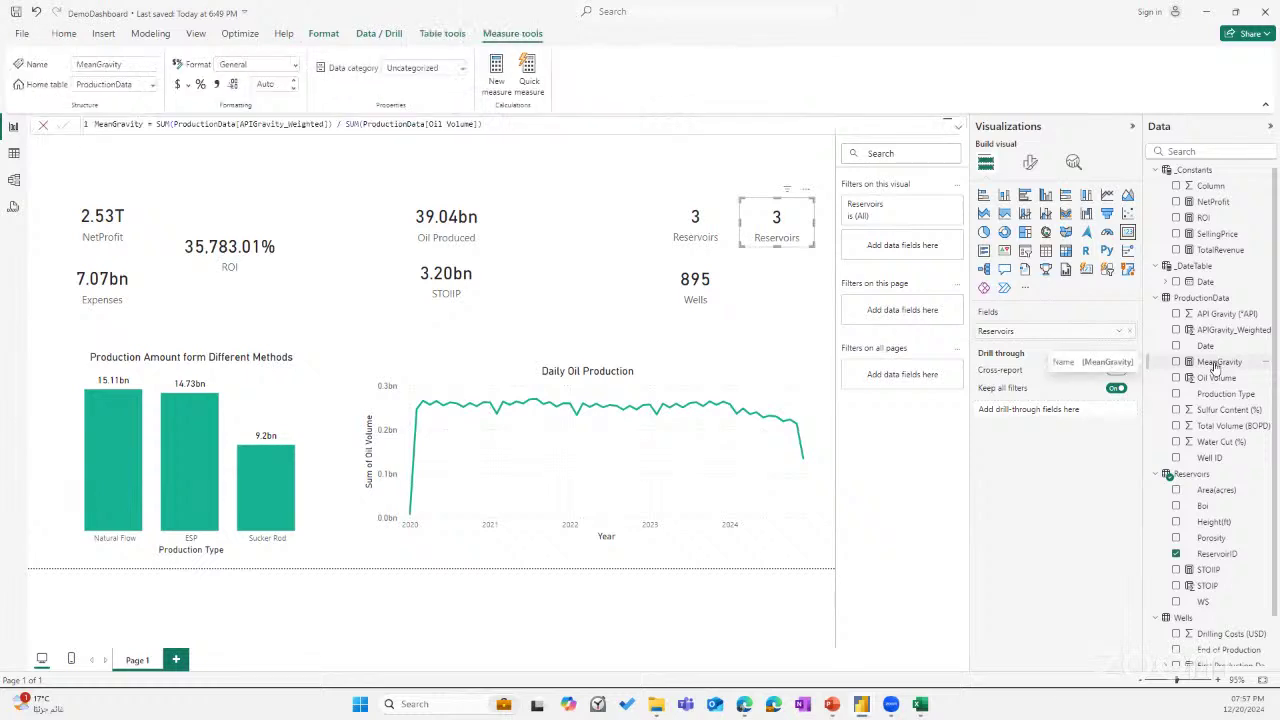
pyautogui.moveTo(1213, 364); pyautogui.dragTo(1075, 338)
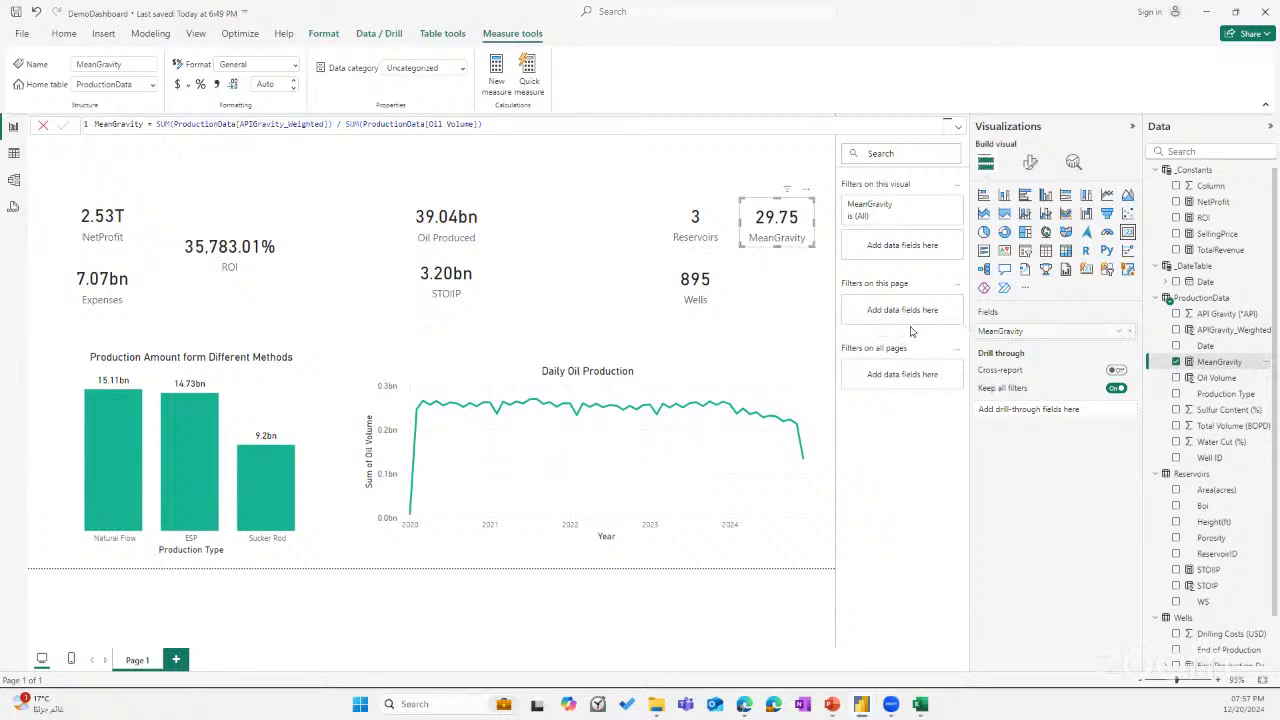
pyautogui.doubleClick(1010, 333)
pyautogui.write('API')
pyautogui.press('Return')
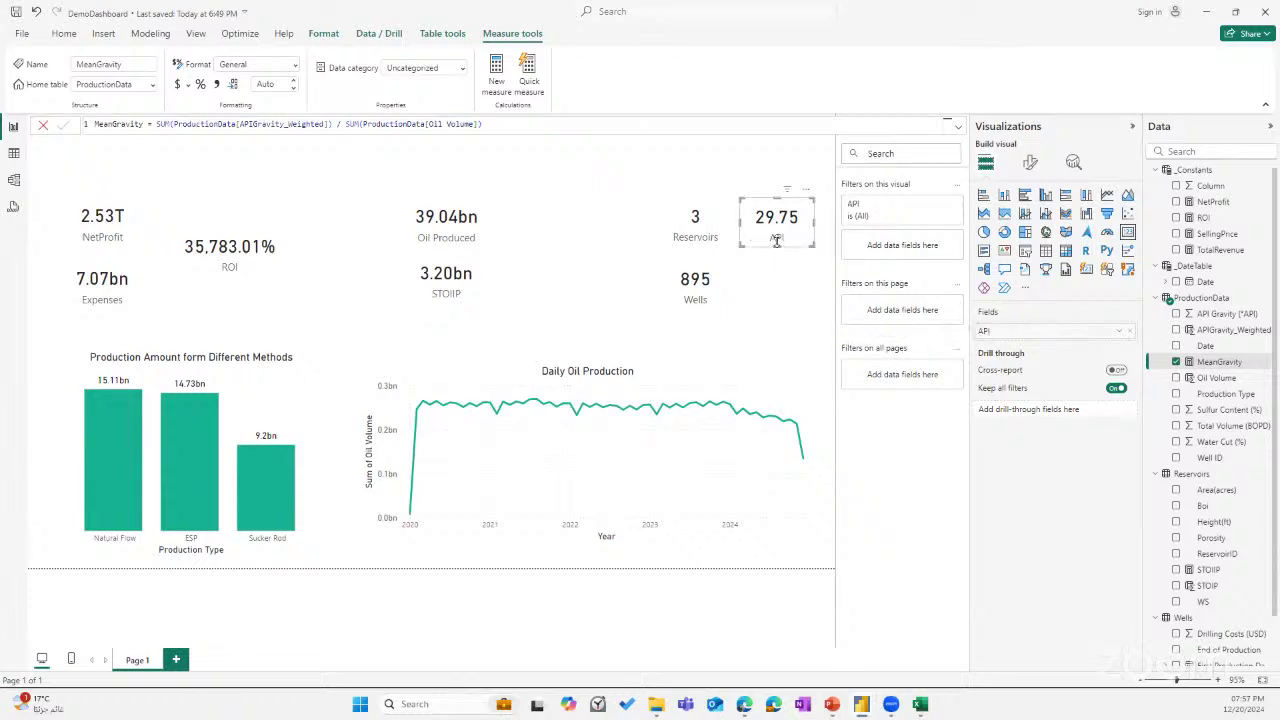
# Place another copied API card beneath the first one, in line with the Wells card.
pyautogui.click(775, 291)
pyautogui.hotkey('ctrl', 'v')
pyautogui.moveTo(770, 230); pyautogui.dragTo(768, 288)
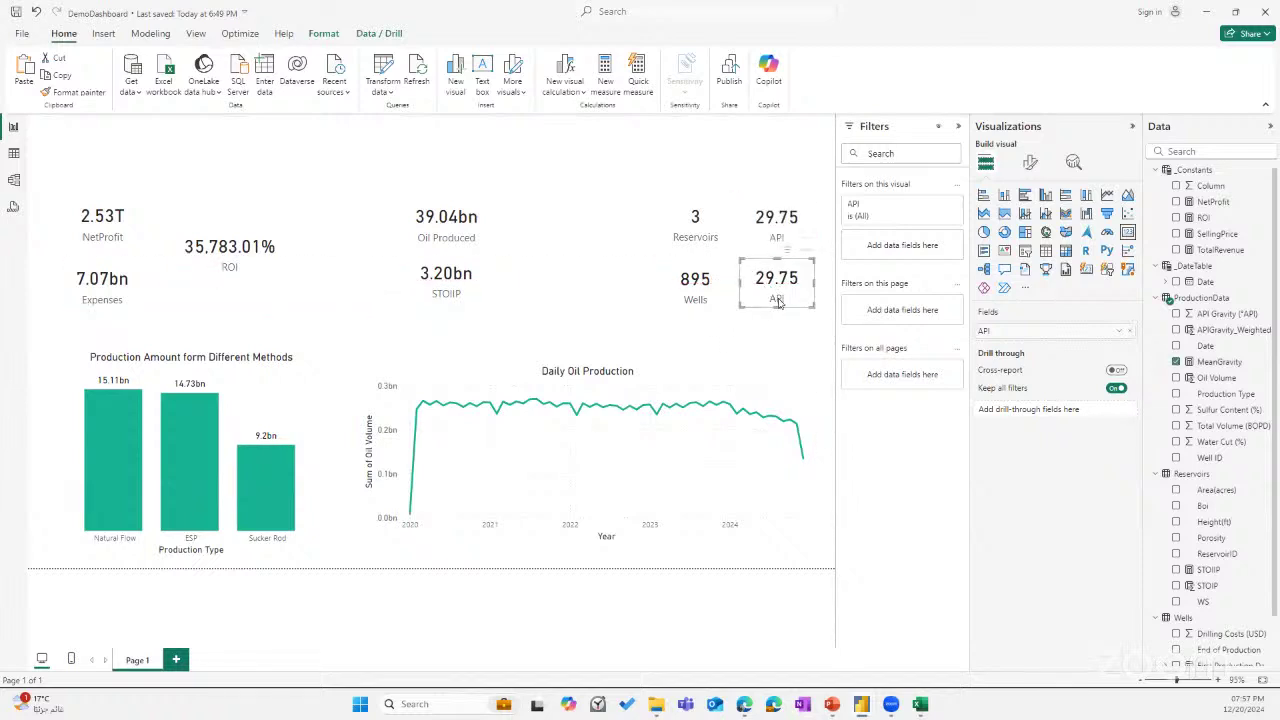
pyautogui.click(776, 238)
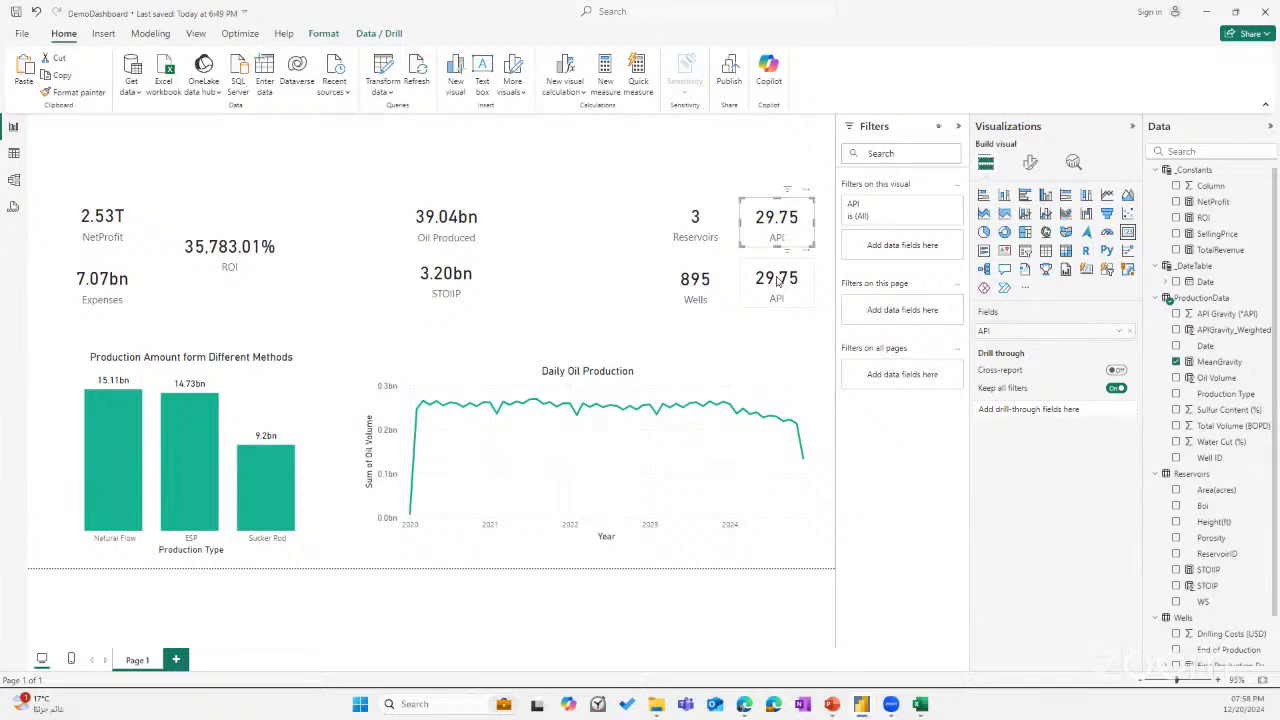
pyautogui.click(777, 283)
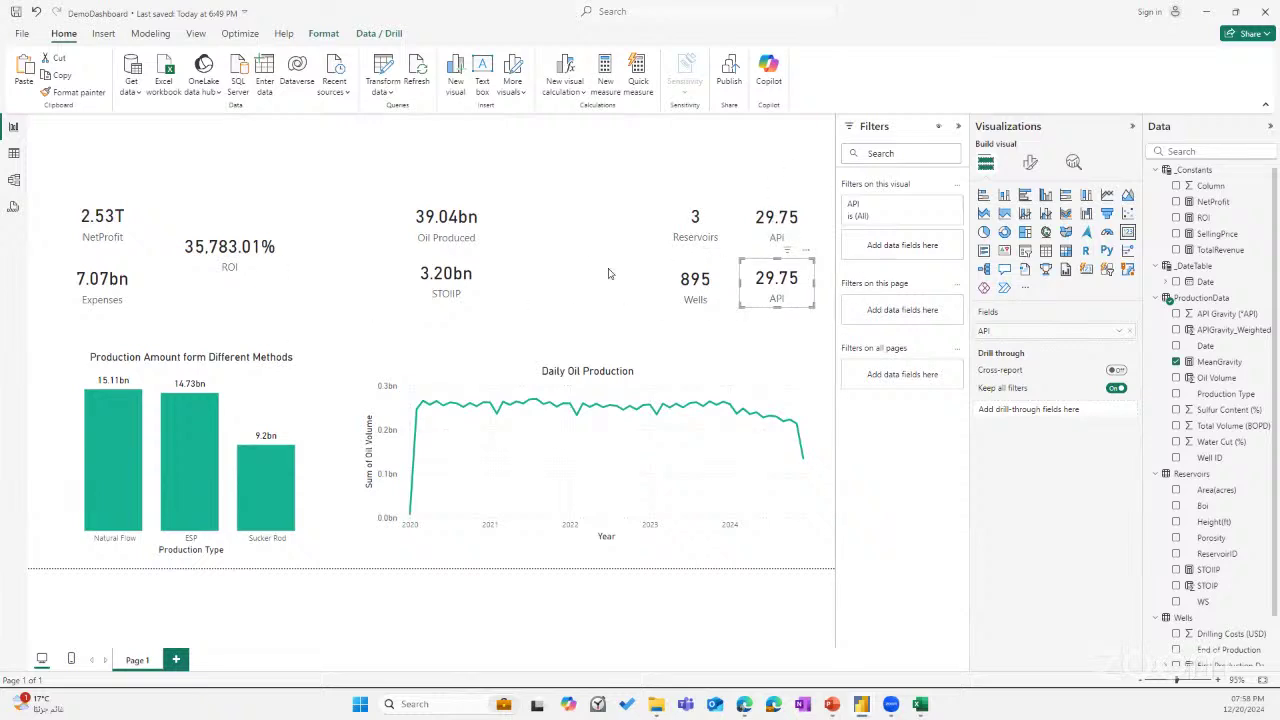
pyautogui.click(320, 266)
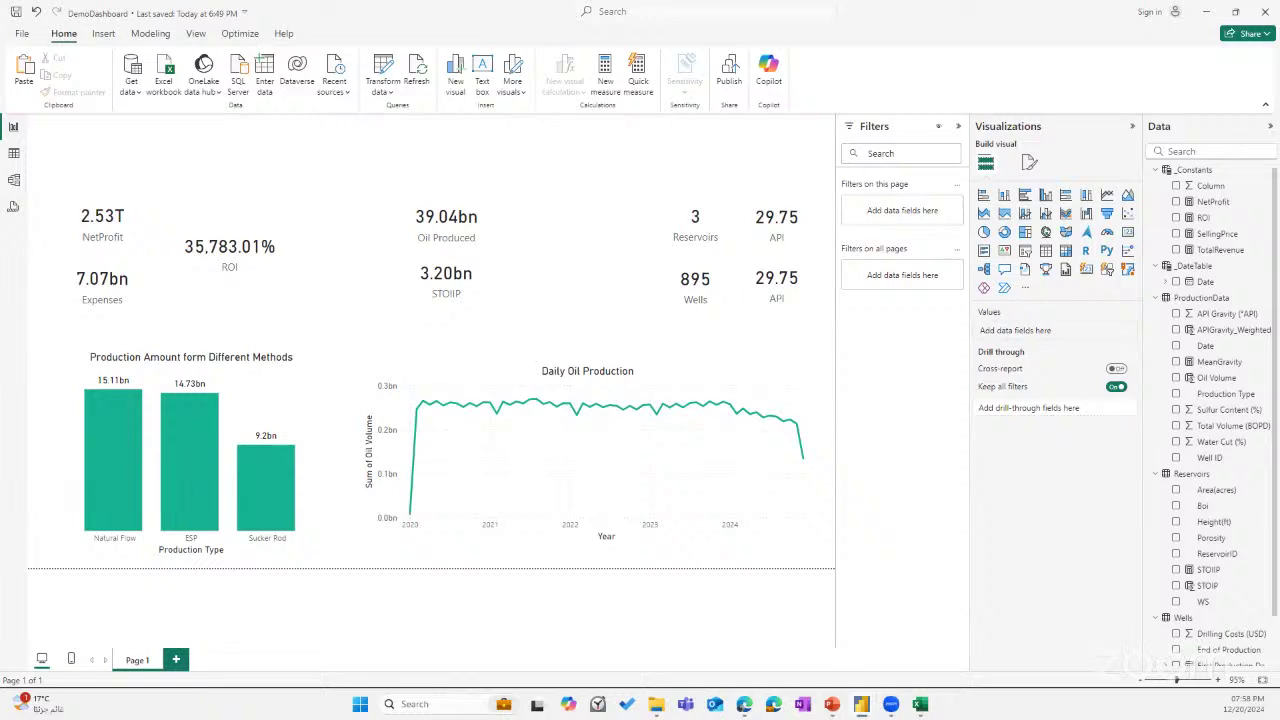
pyautogui.scroll(1, 1244, 254)
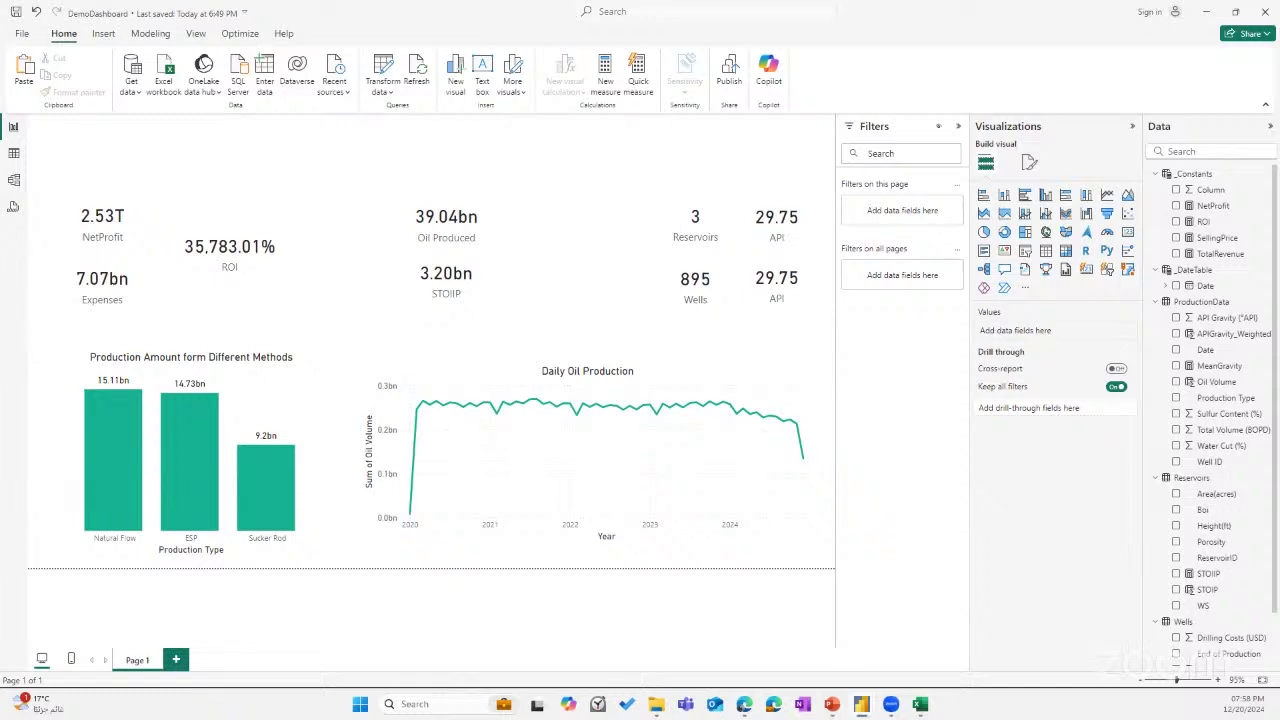
pyautogui.click(1263, 276)
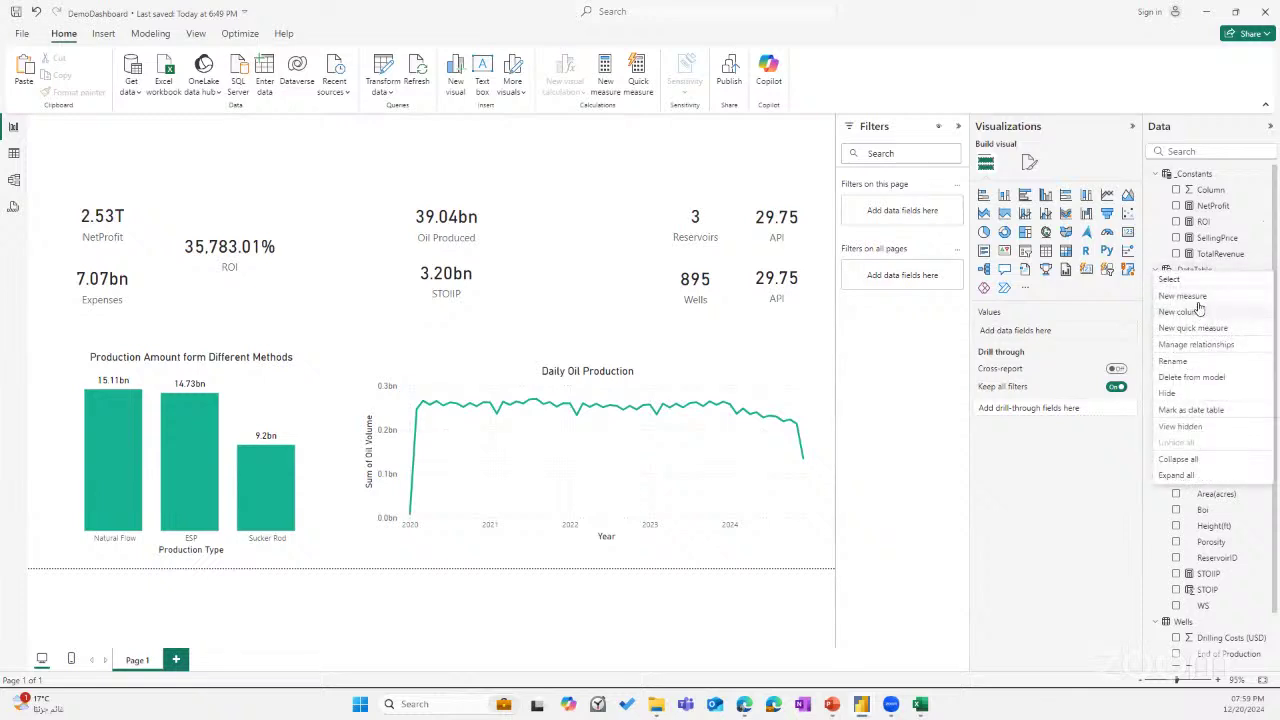
pyautogui.press('Escape')
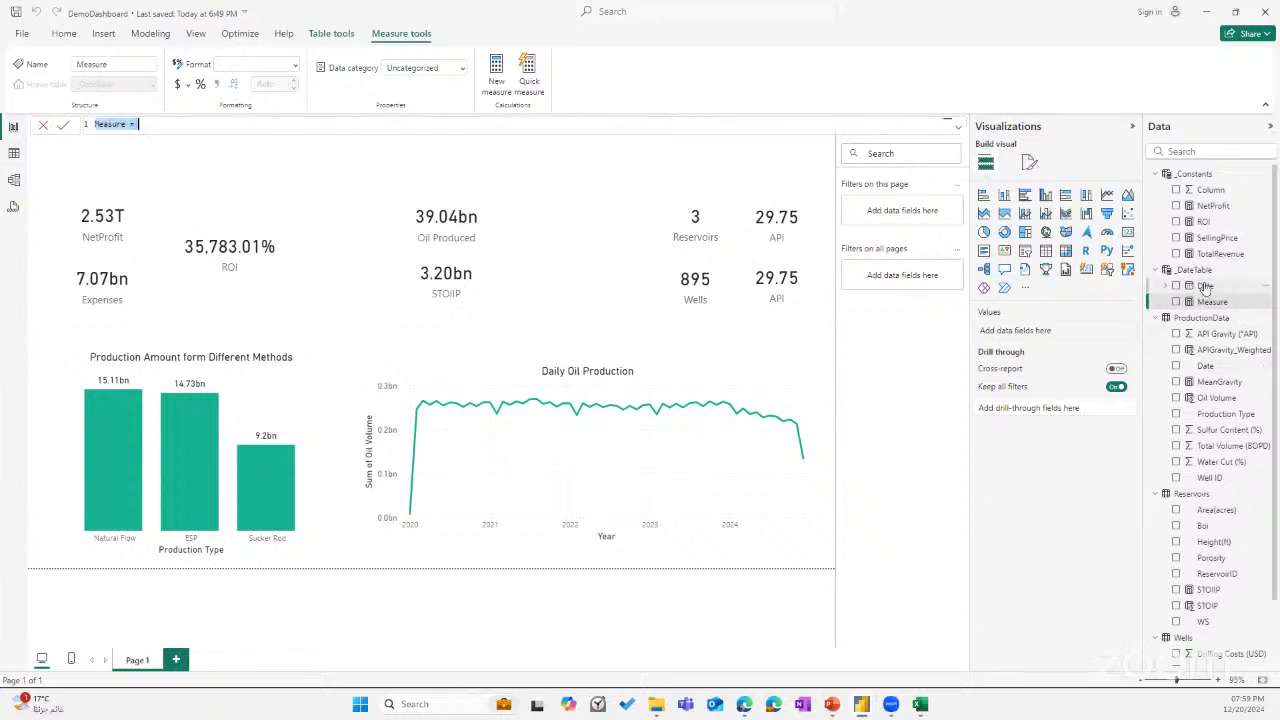
pyautogui.click(1205, 273)
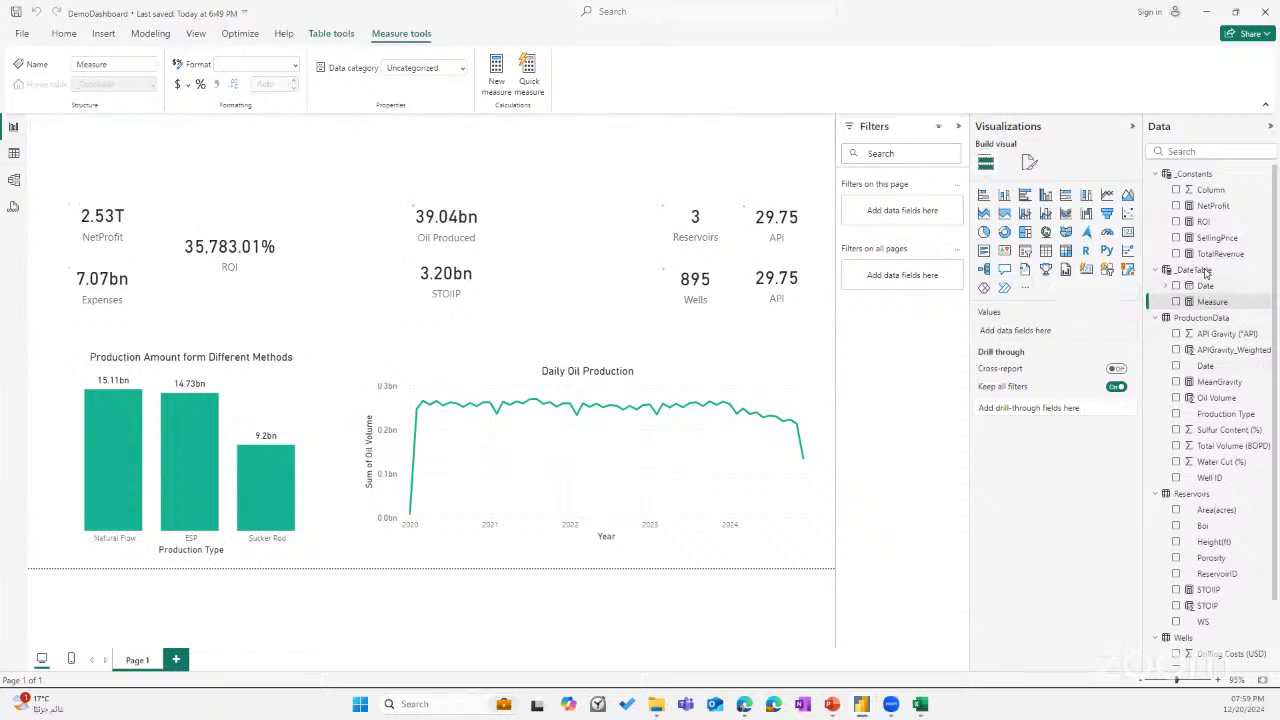
# Sort the Date column of _DateTable in ascending order and review the dates it covers.
pyautogui.click(14, 156)
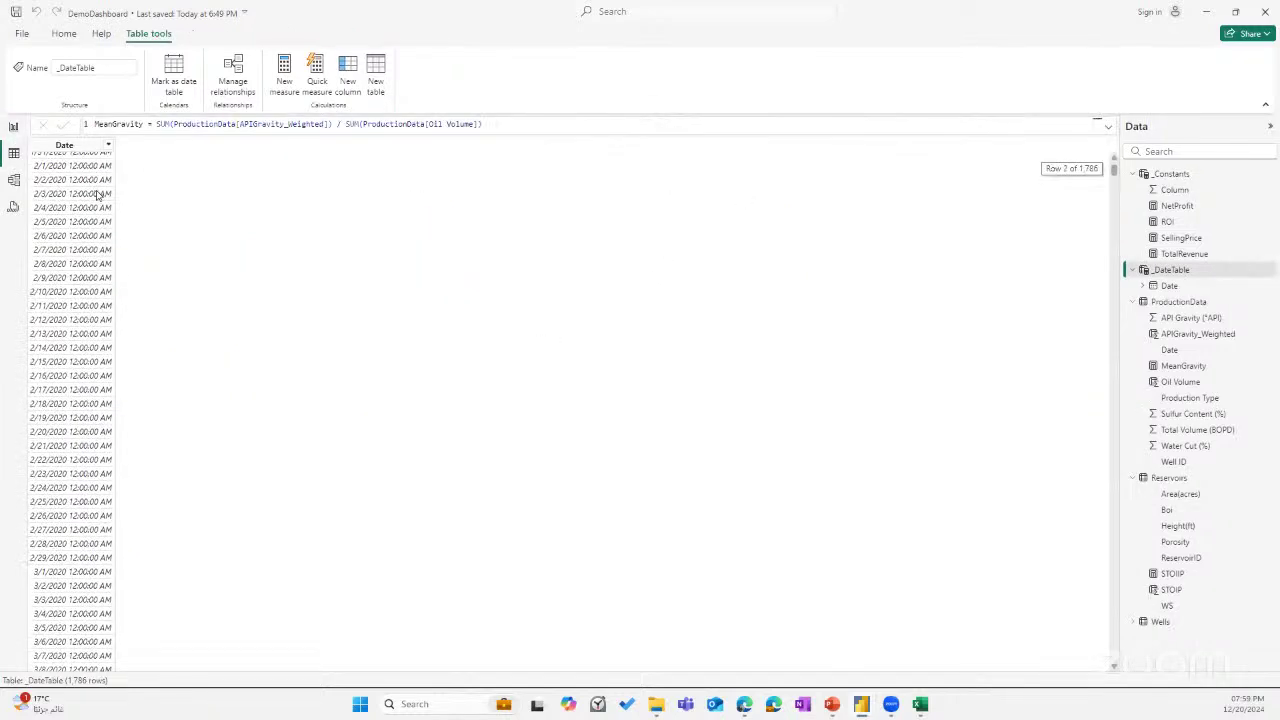
pyautogui.click(100, 146)
pyautogui.click(108, 145)
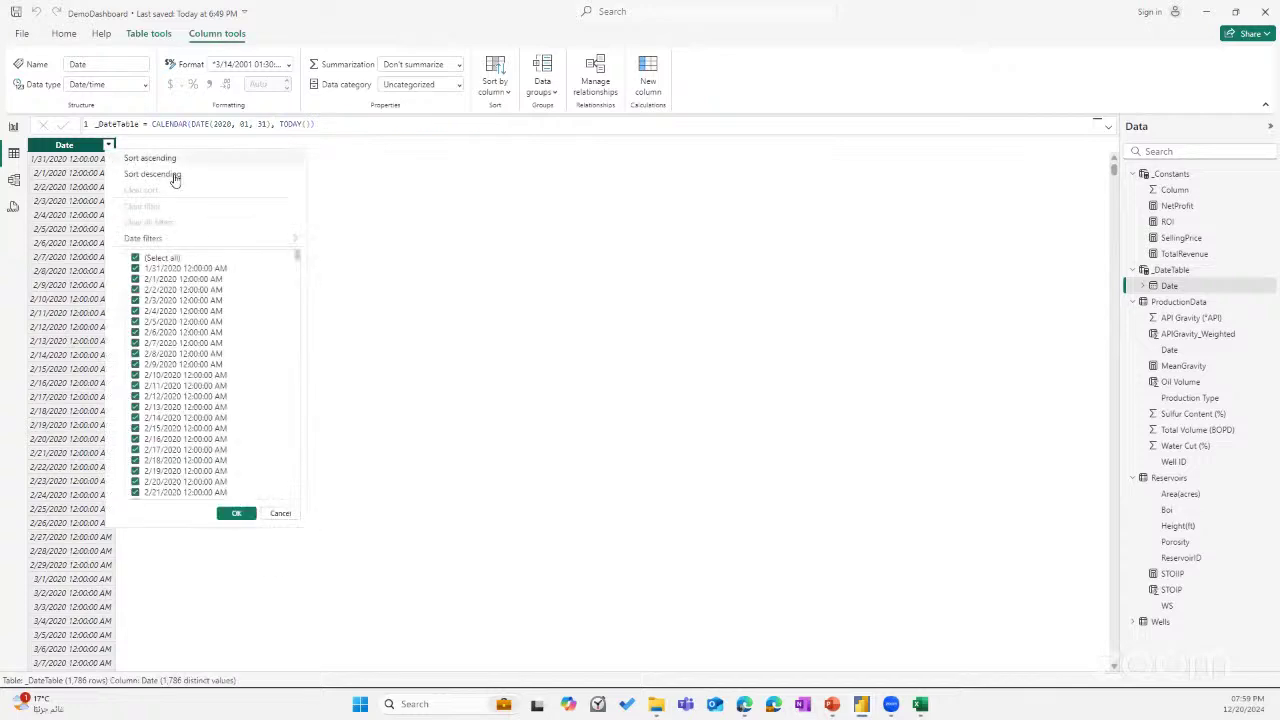
pyautogui.click(140, 160)
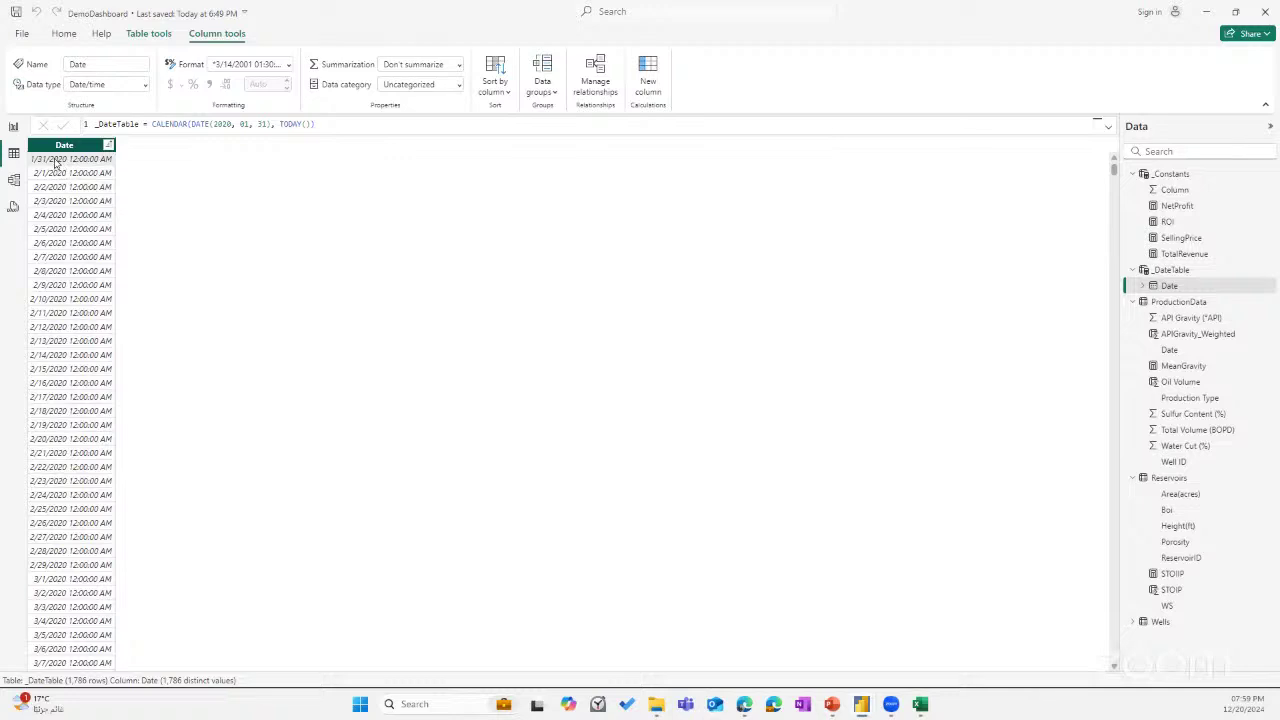
pyautogui.moveTo(1114, 170); pyautogui.dragTo(1160, 158)
# Return to the report and start a new measure named nDays in _DateTable.
pyautogui.click(13, 127)
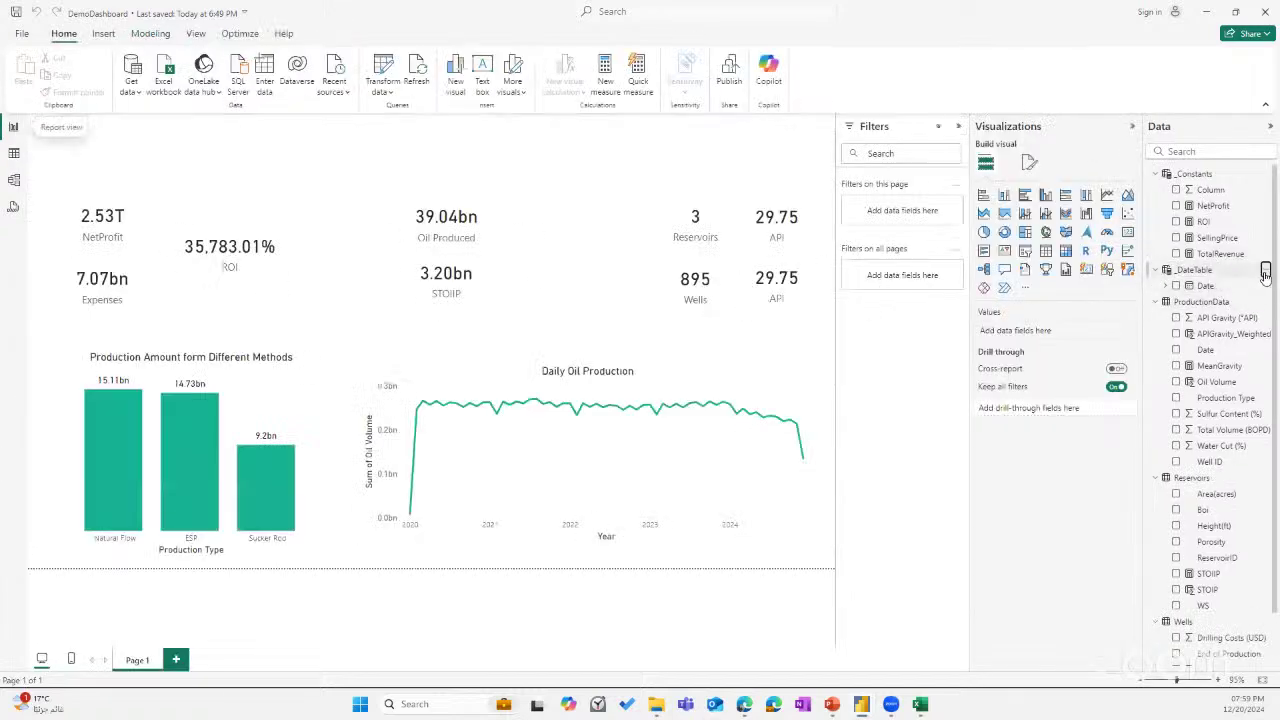
pyautogui.click(1265, 270)
pyautogui.click(1148, 300)
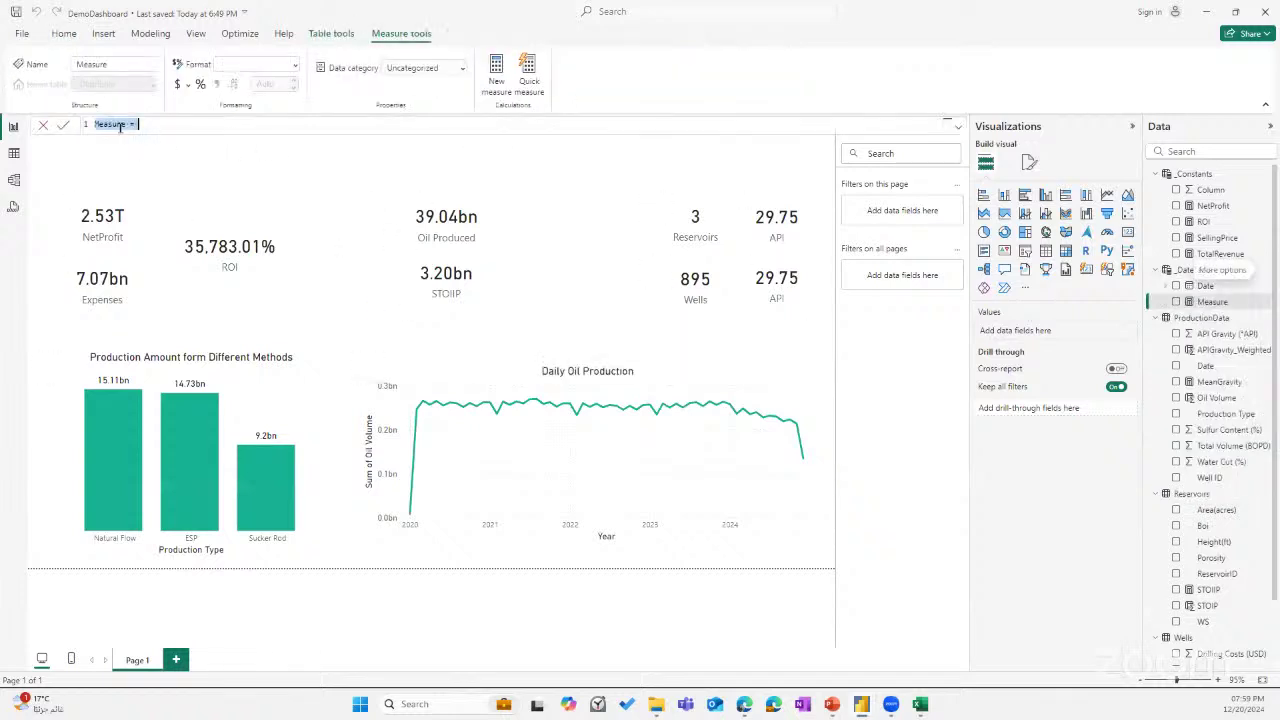
pyautogui.write('r')
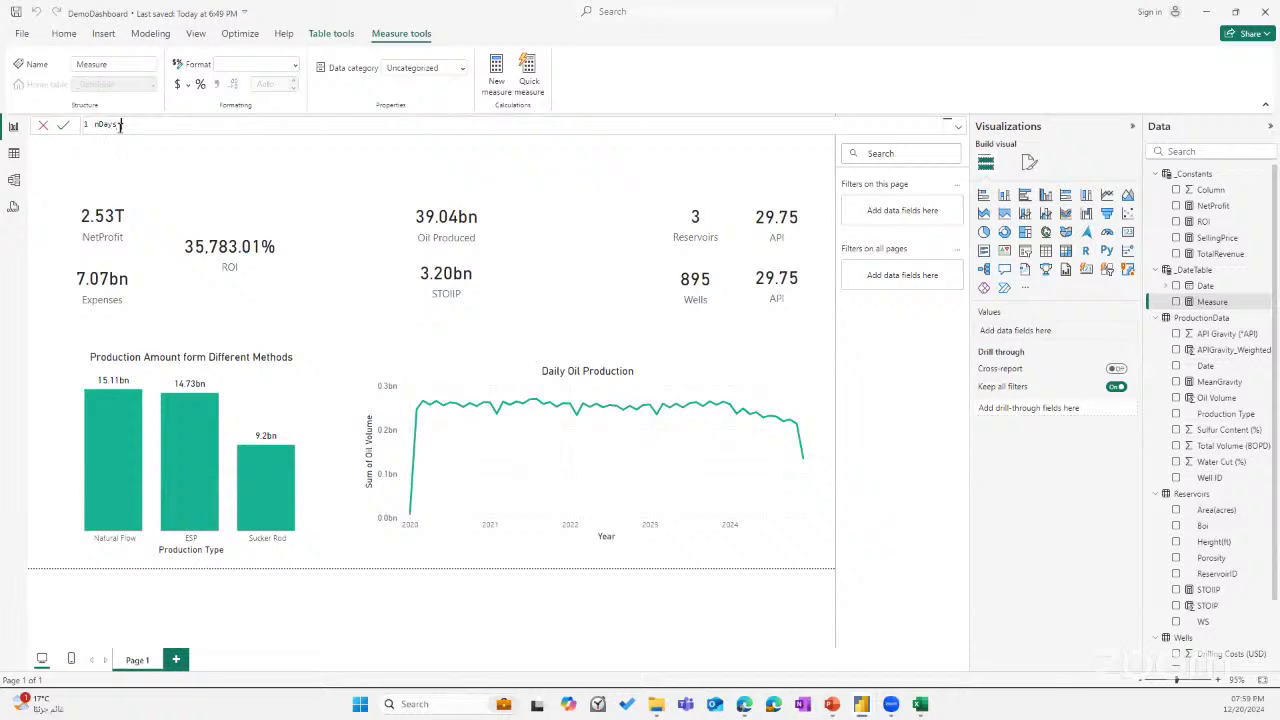
pyautogui.write('Days = COUN')
pyautogui.press('BackSpace')
pyautogui.press('BackSpace')
pyautogui.press('BackSpace')
pyautogui.press('BackSpace')
pyautogui.press('BackSpace')
# Define the nDays measure as COUNT(_DateTable[Date]) and commit it.
pyautogui.write('c')
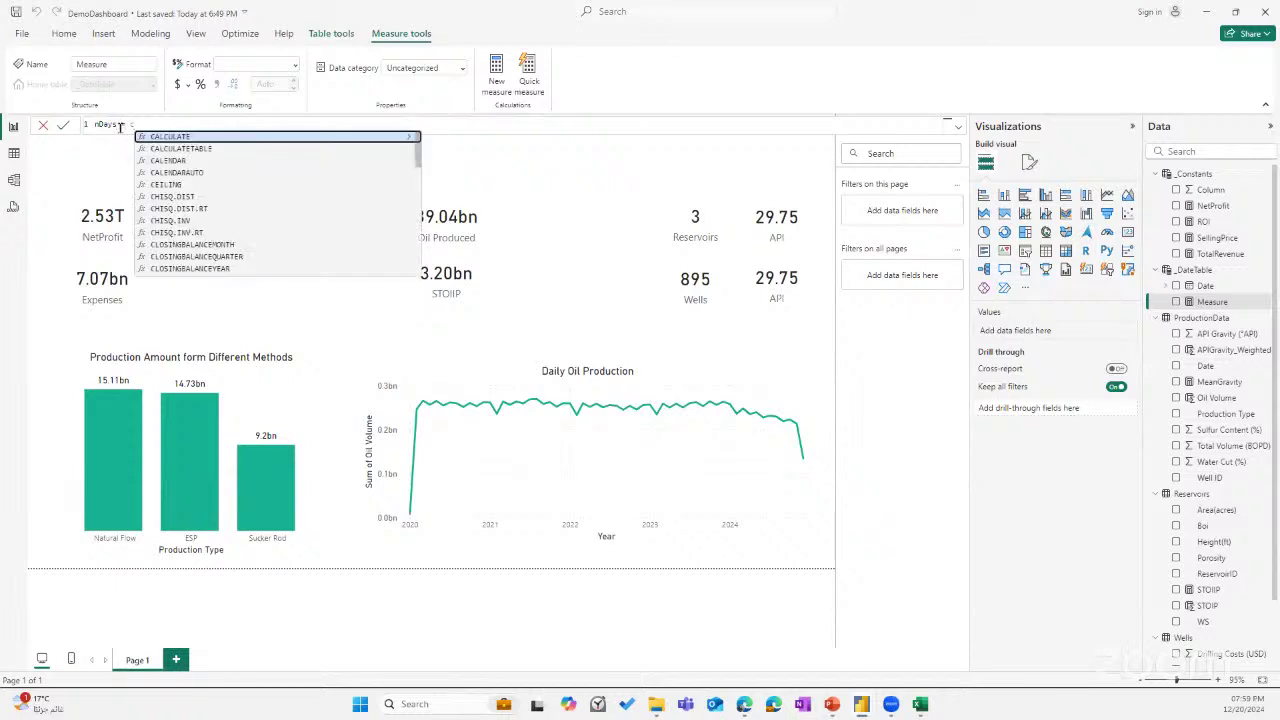
pyautogui.write('ount')
pyautogui.press('Tab')
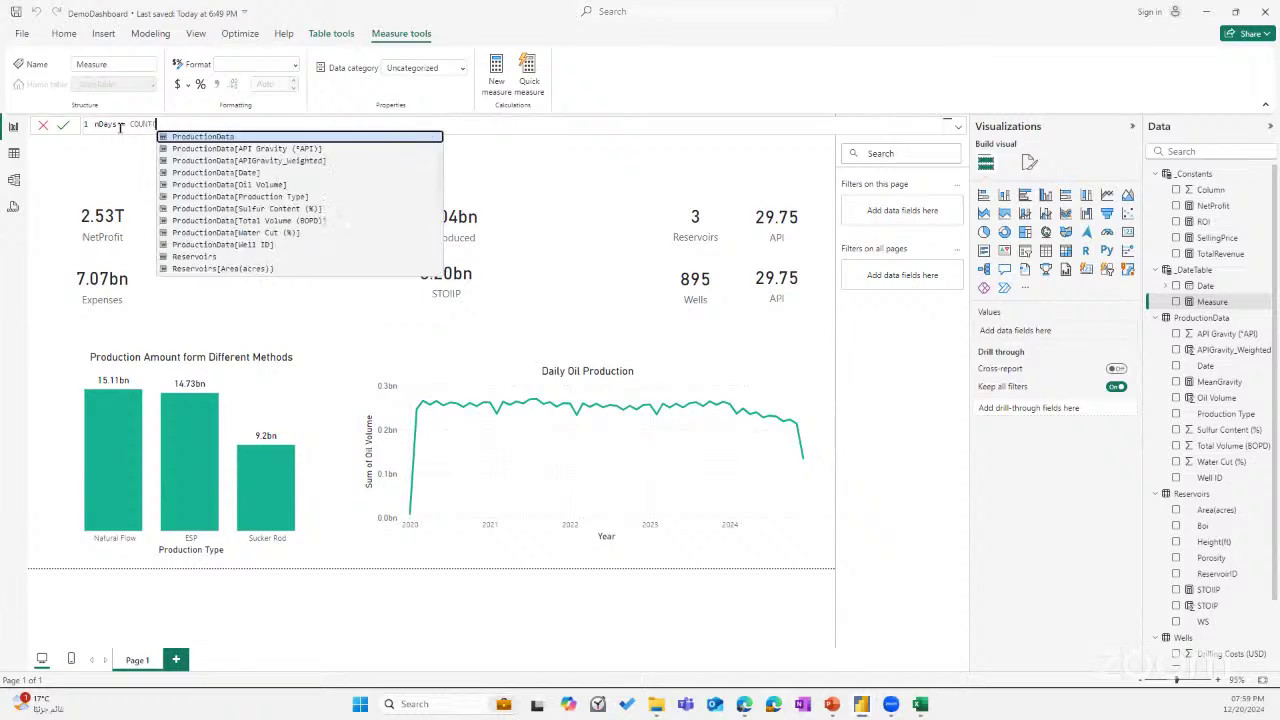
pyautogui.write('_')
pyautogui.press('BackSpace')
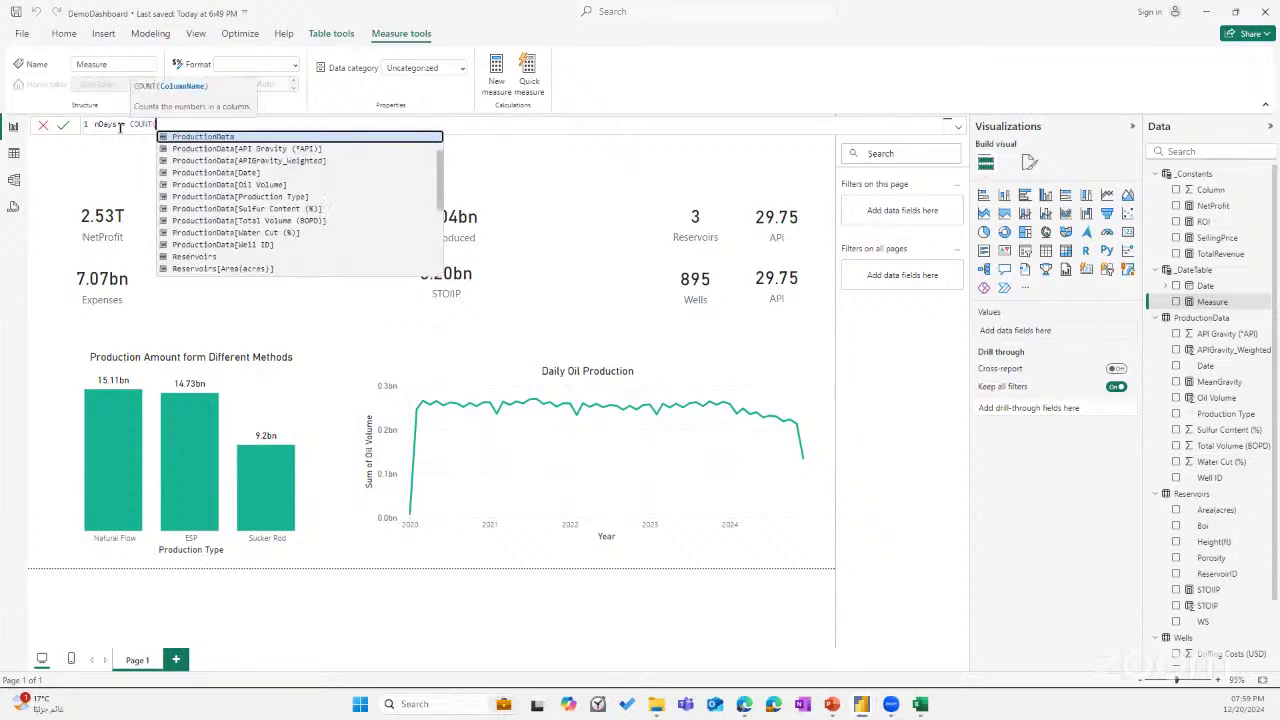
pyautogui.write('_dateTable[Date')
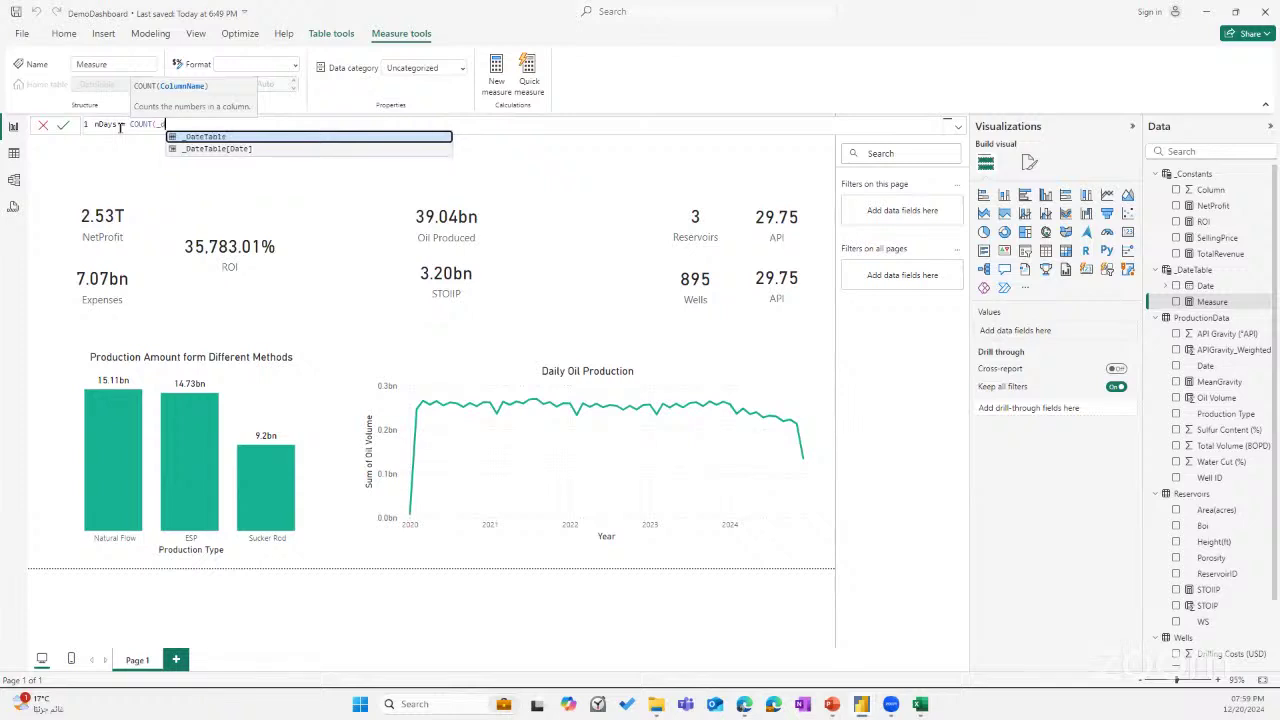
pyautogui.write('])')
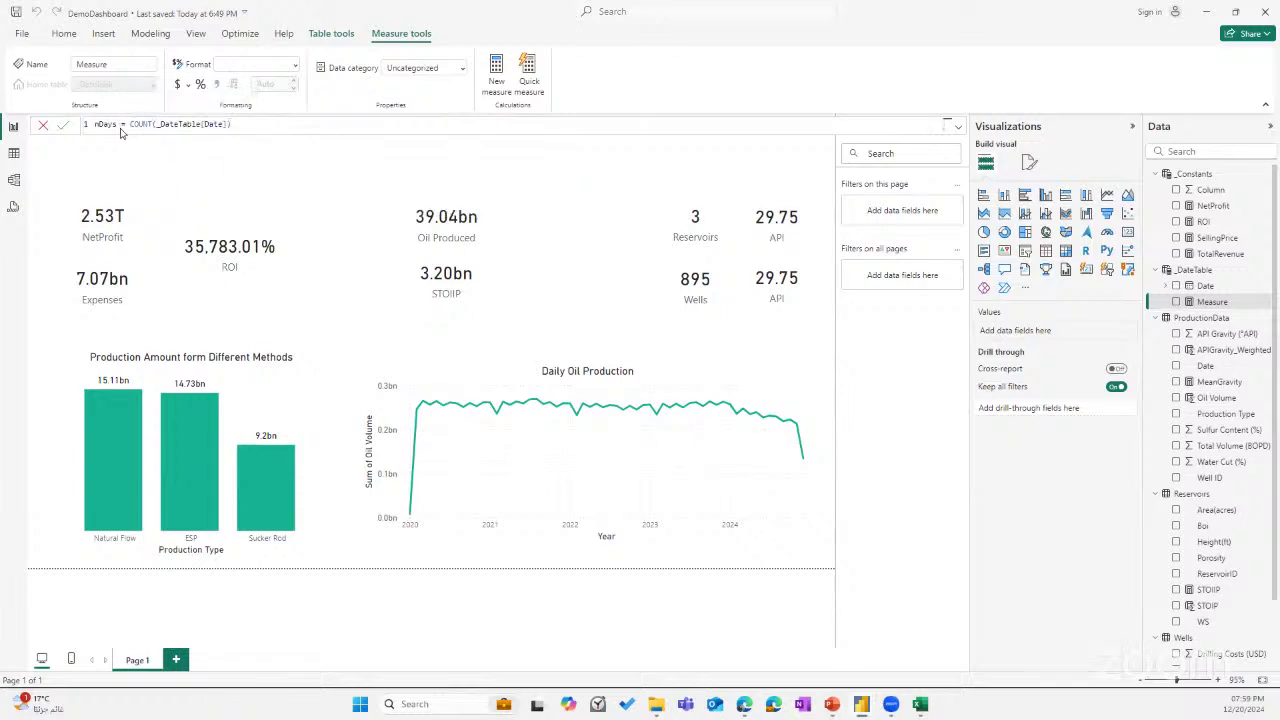
pyautogui.press('Return')
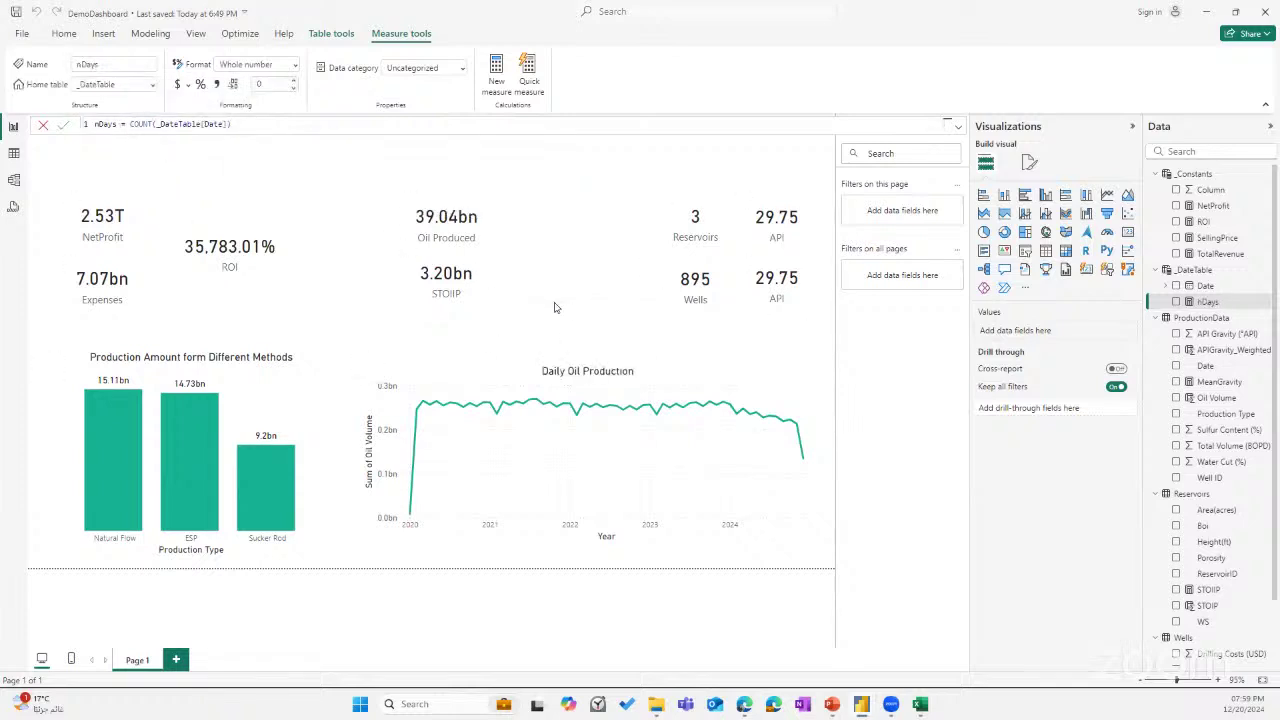
# Examine the Oil Volume column's formula and the aggregation used by the Oil Produced card.
pyautogui.click(437, 233)
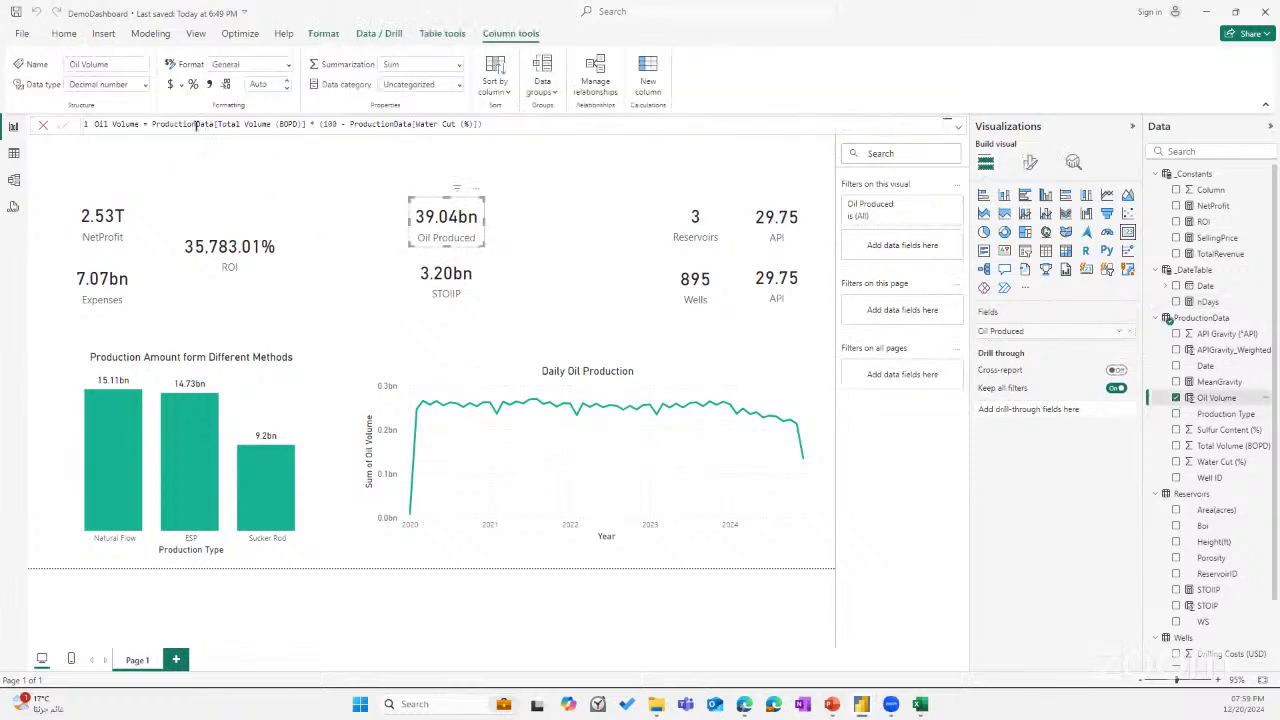
pyautogui.click(323, 124)
pyautogui.click(523, 123)
pyautogui.click(217, 123)
pyautogui.click(312, 123)
pyautogui.click(1118, 331)
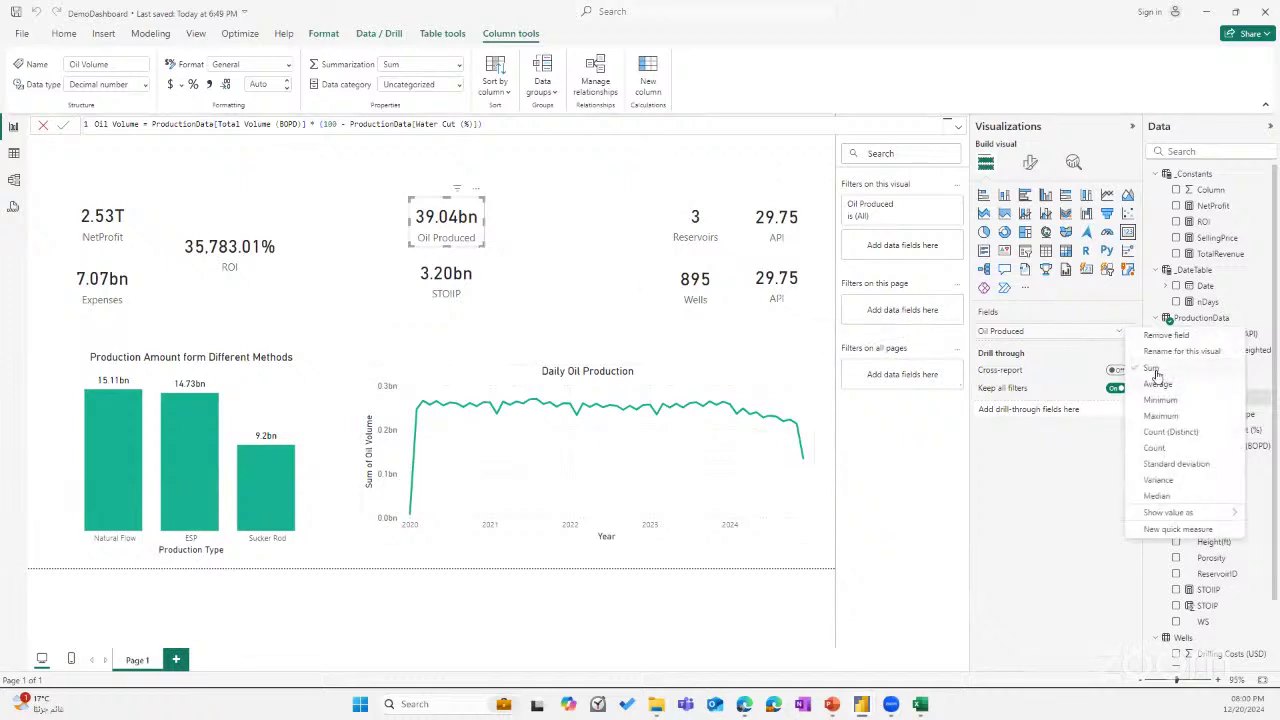
pyautogui.click(573, 259)
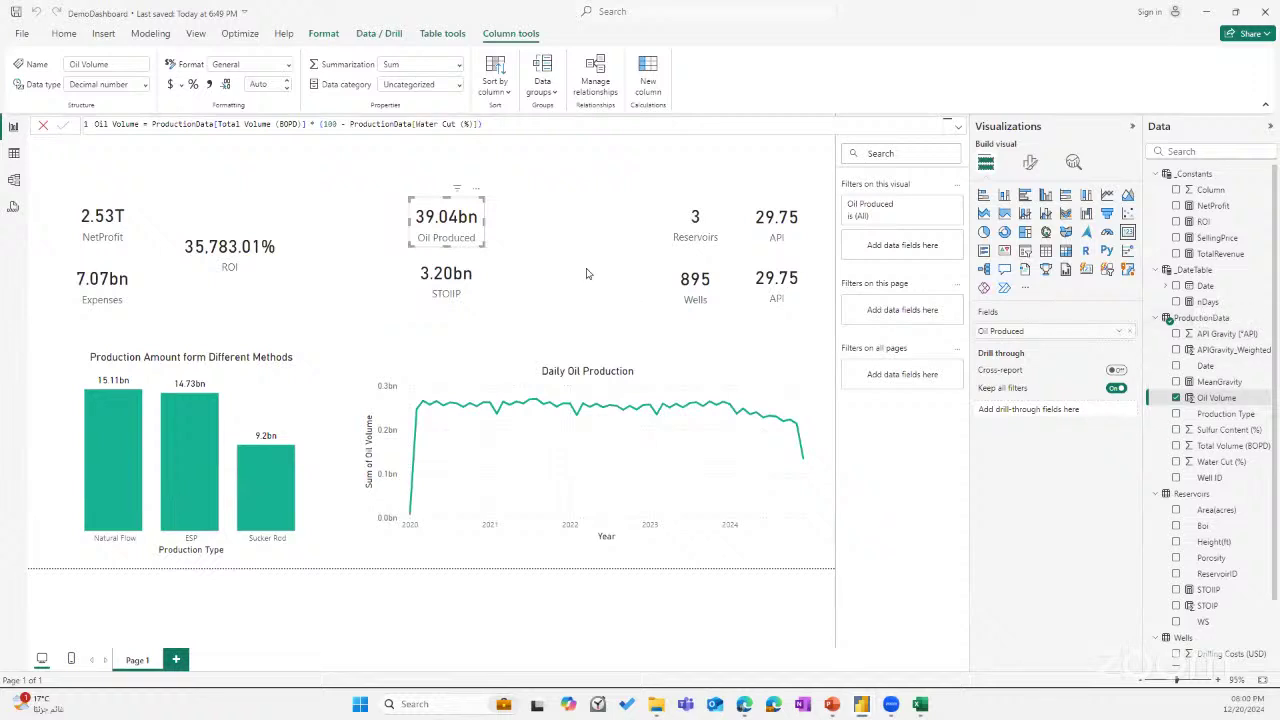
pyautogui.click(641, 252)
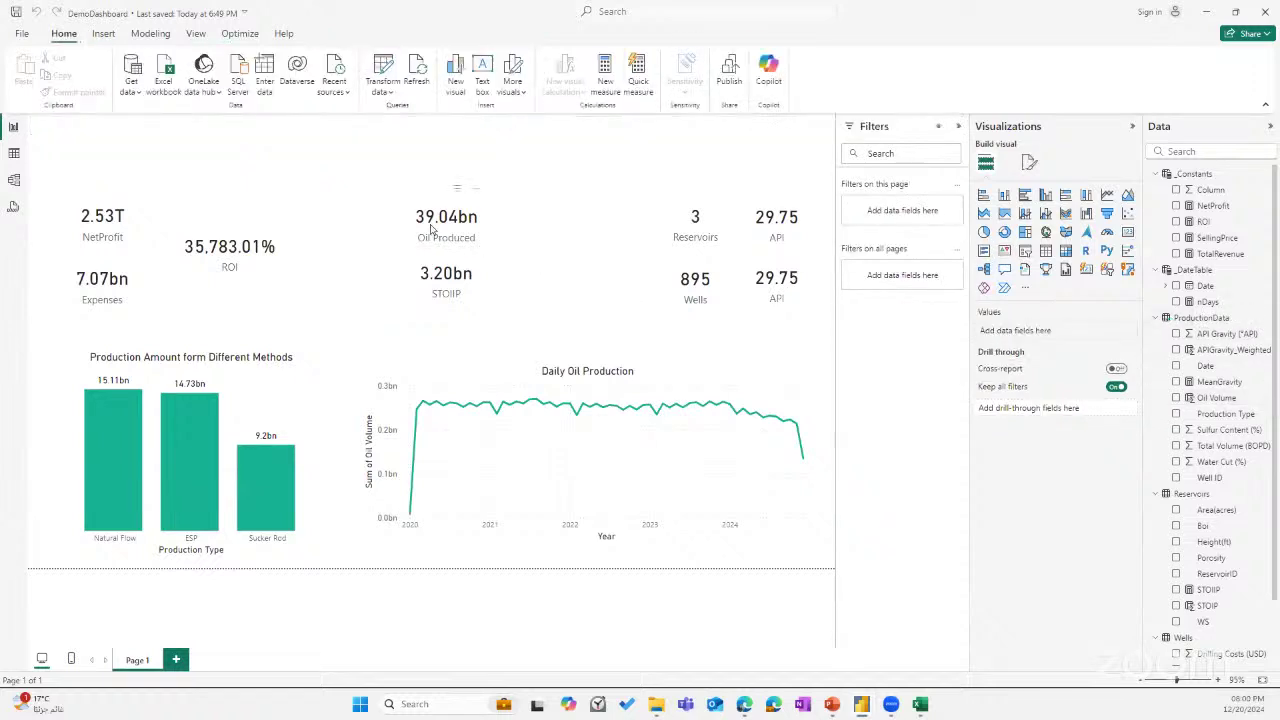
# Duplicate the Oil Produced card, enlarge the copy and place it between the STOIIP and Wells cards.
pyautogui.click(435, 237)
pyautogui.click(570, 252)
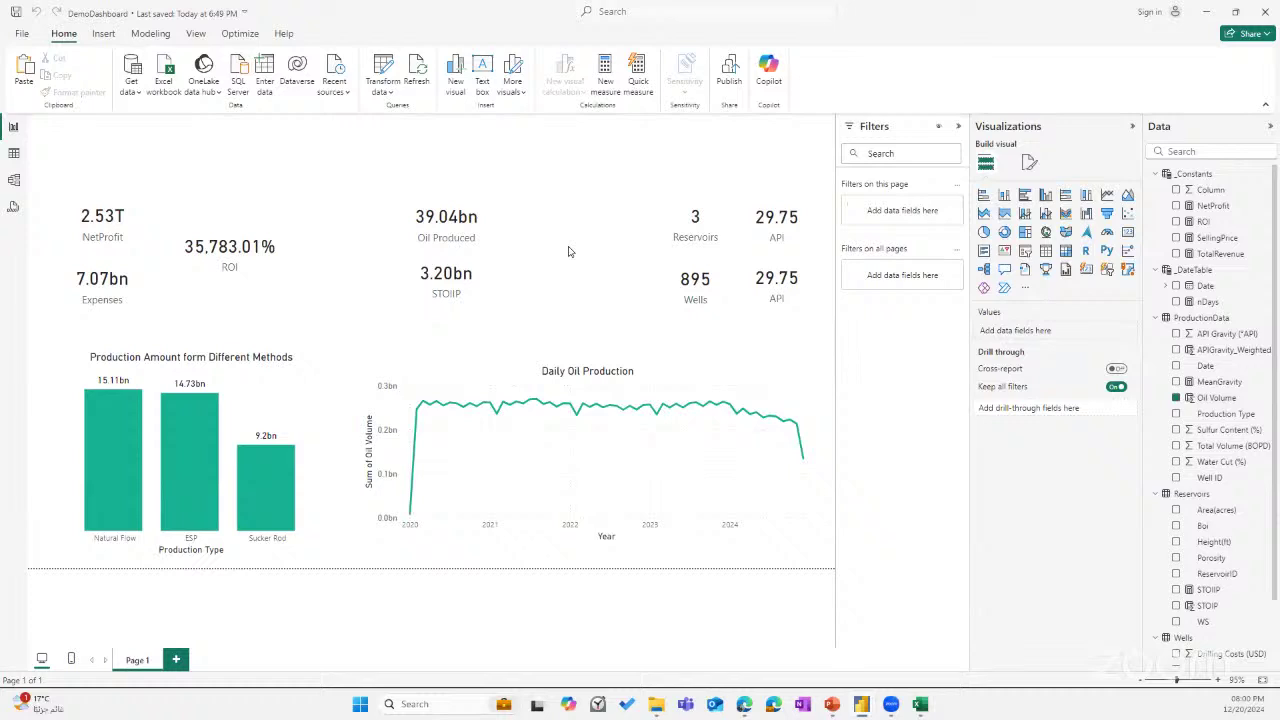
pyautogui.click(451, 242)
pyautogui.moveTo(451, 242); pyautogui.dragTo(670, 320)
pyautogui.moveTo(600, 268); pyautogui.dragTo(577, 276)
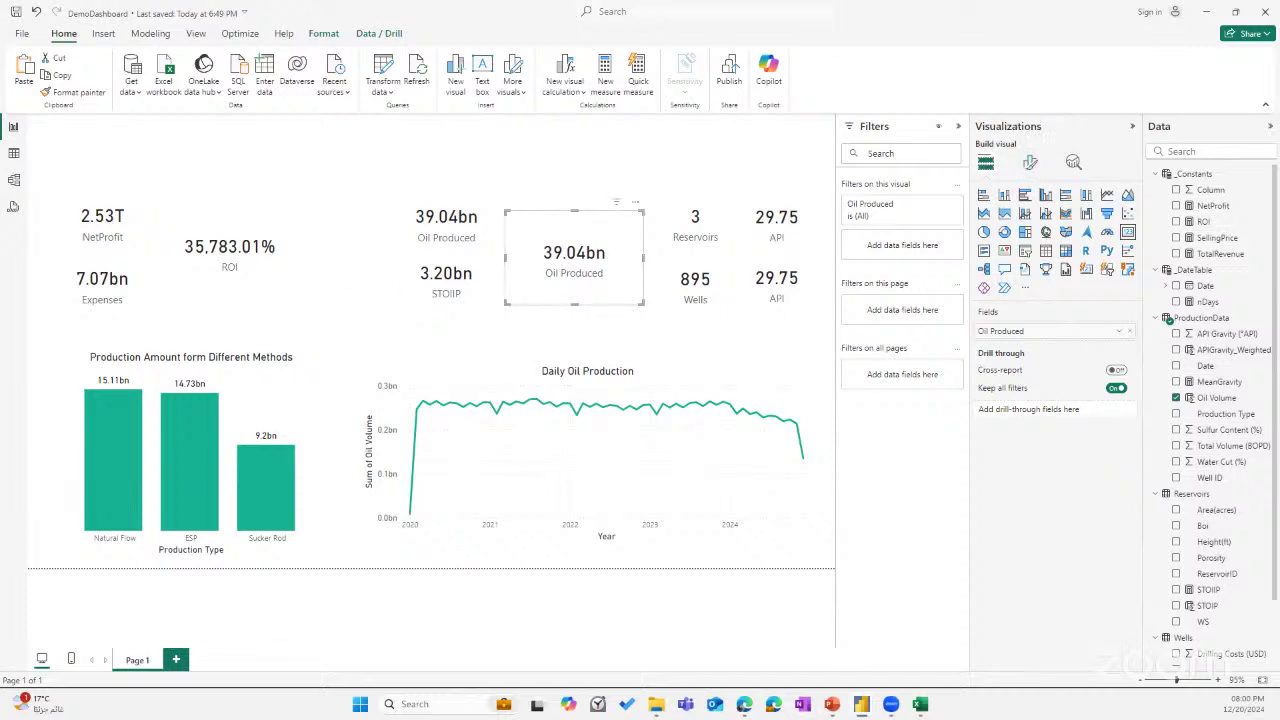
# Set the enlarged Oil Produced card's callout value font size to 40 and nudge the card into position.
pyautogui.click(1030, 162)
pyautogui.doubleClick(1122, 300)
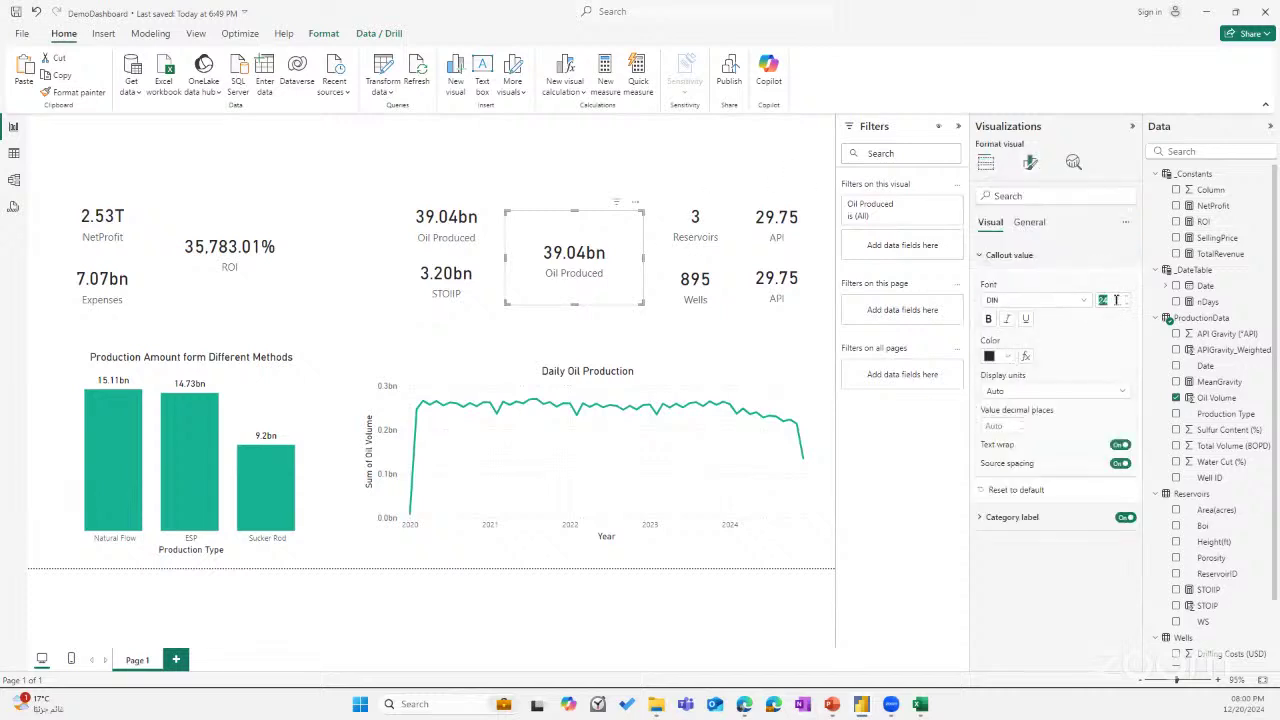
pyautogui.write('40')
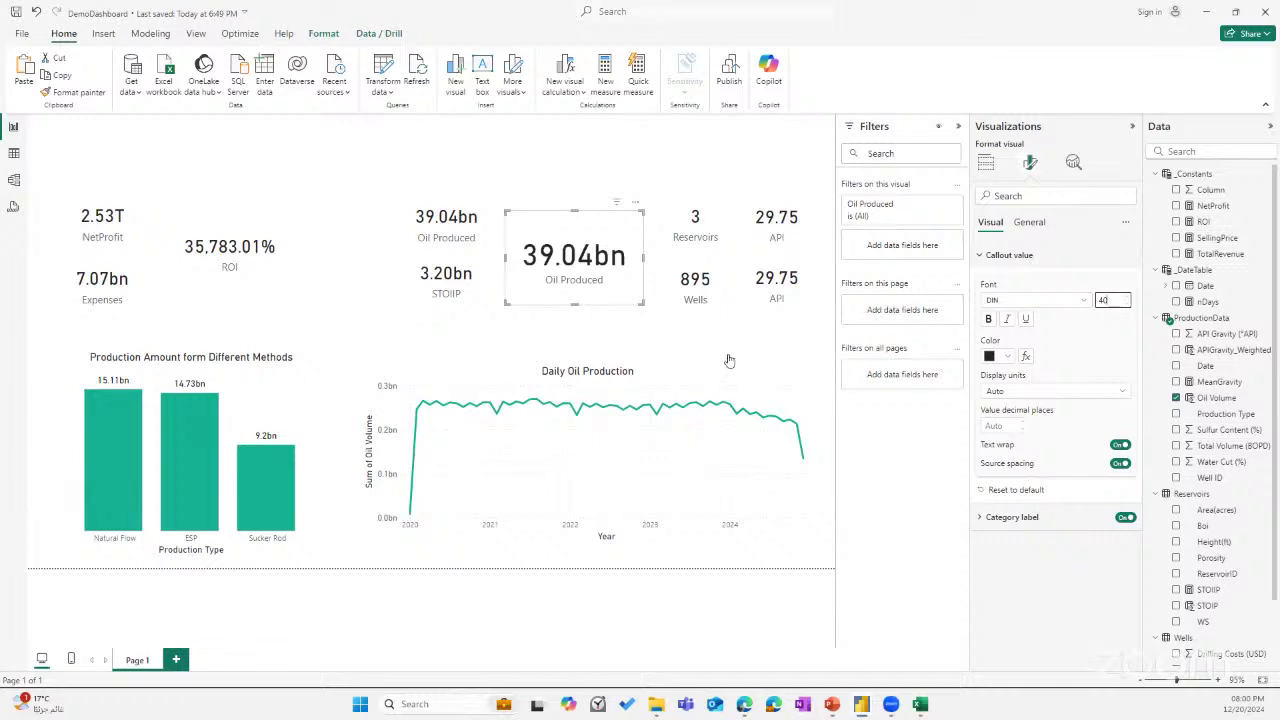
pyautogui.moveTo(597, 293); pyautogui.dragTo(594, 287)
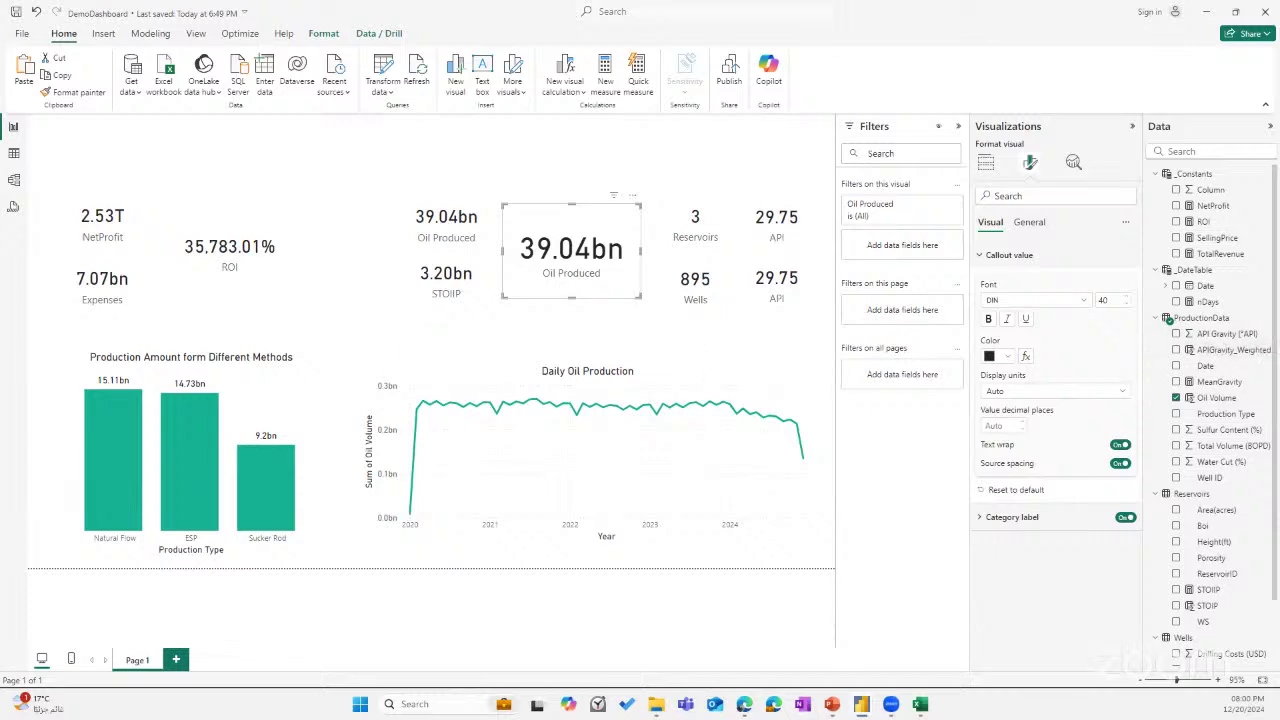
# Create a new measure in ProductionData named Avg. Daily Production that begins with SUM(ProductionData[Oil Volume]).
pyautogui.click(1260, 318)
pyautogui.click(1188, 343)
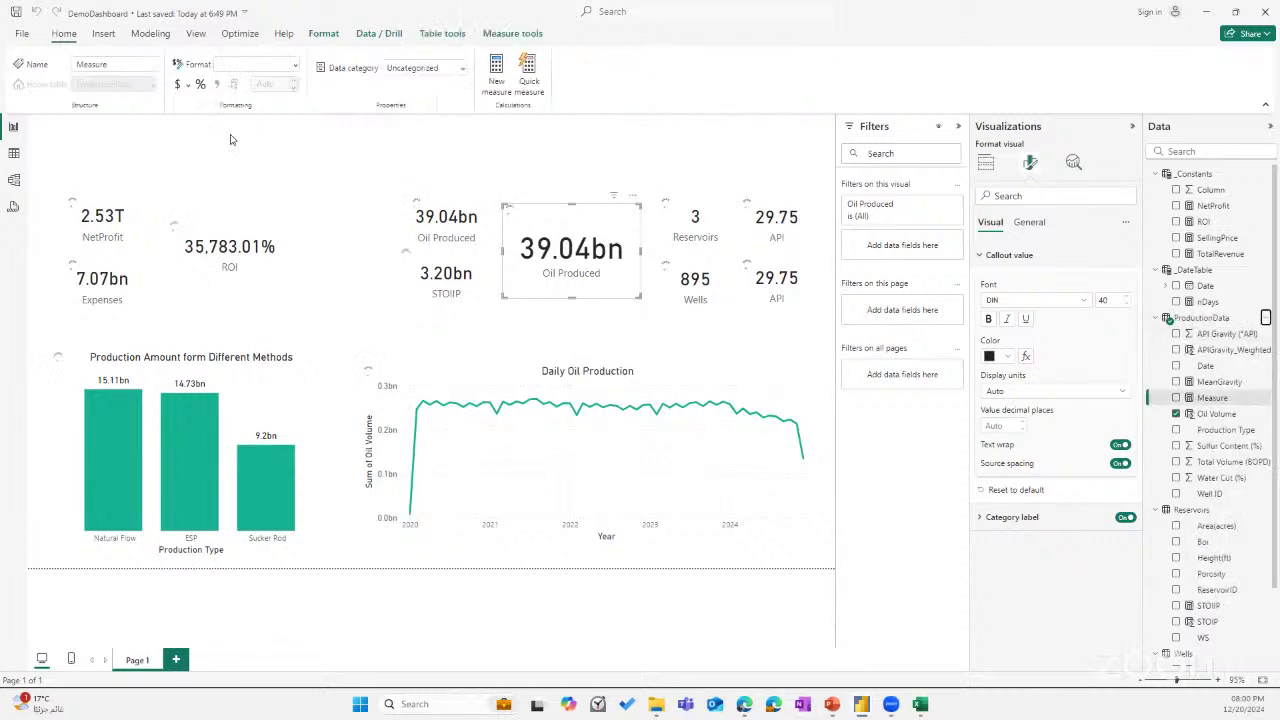
pyautogui.write('Avg. Daily Production')
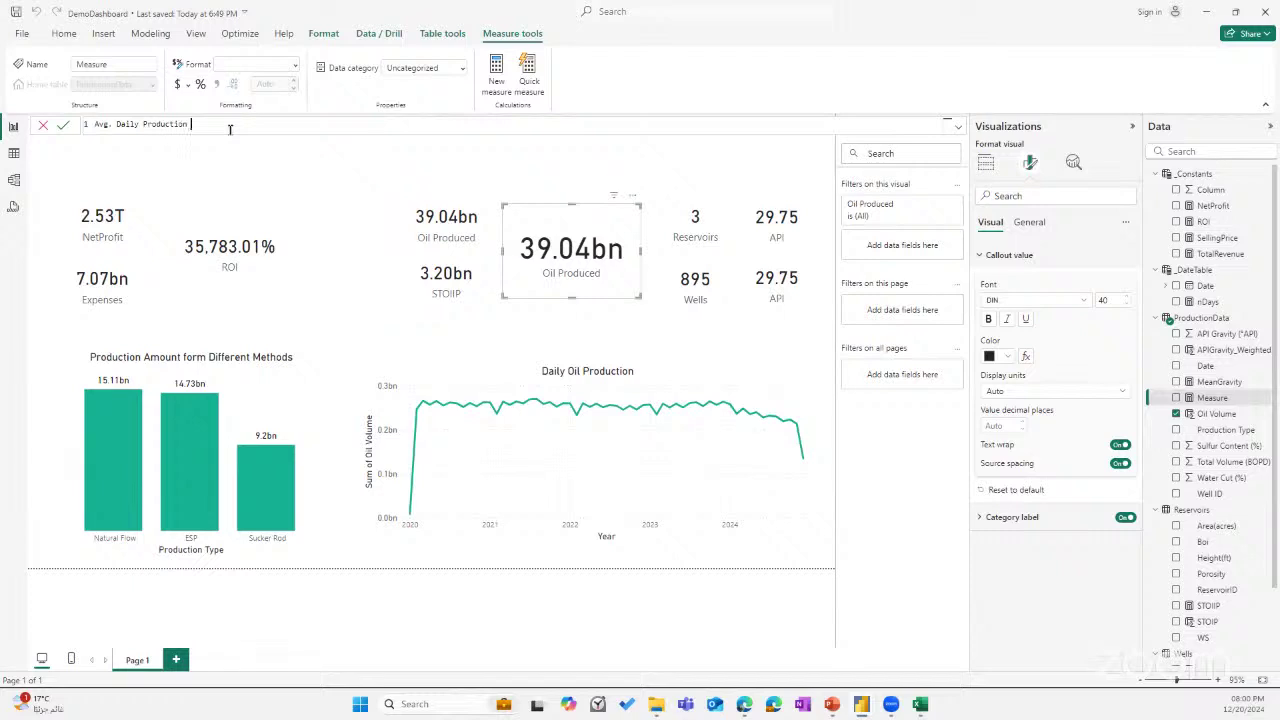
pyautogui.write(' = SU,')
pyautogui.press('BackSpace')
pyautogui.press('BackSpace')
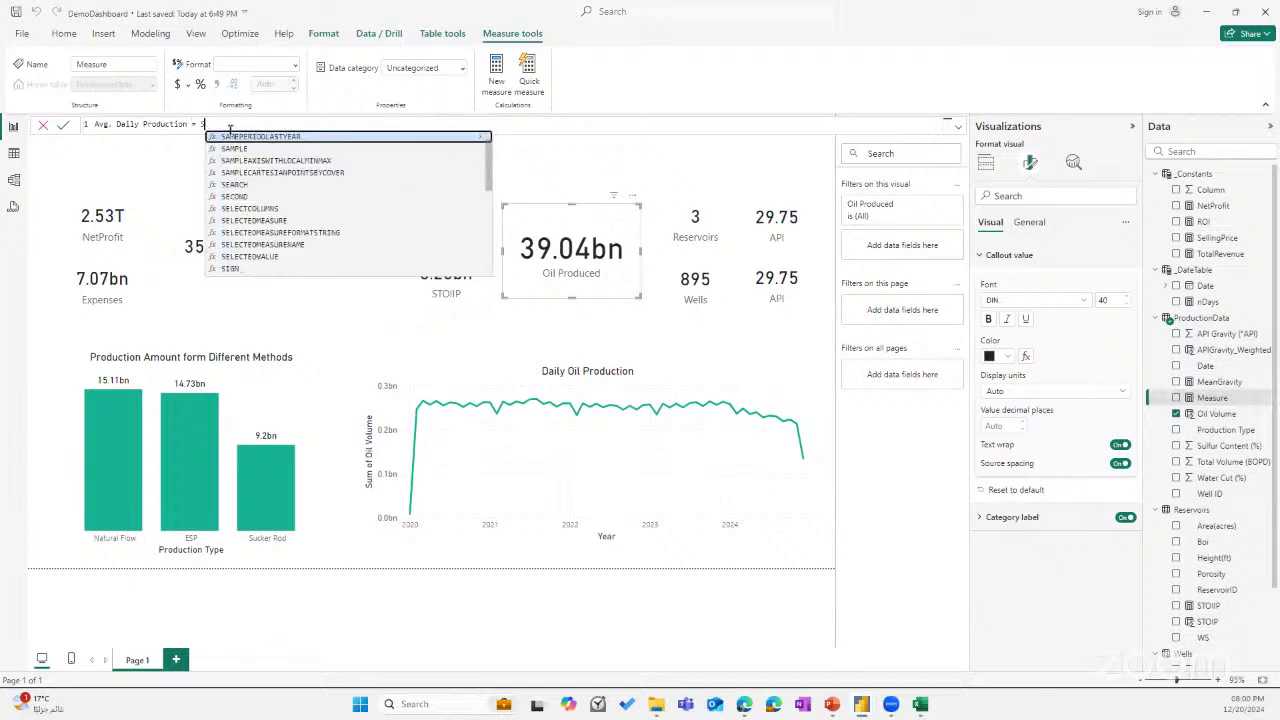
pyautogui.write('M')
pyautogui.press('BackSpace')
pyautogui.write('UM(Produ')
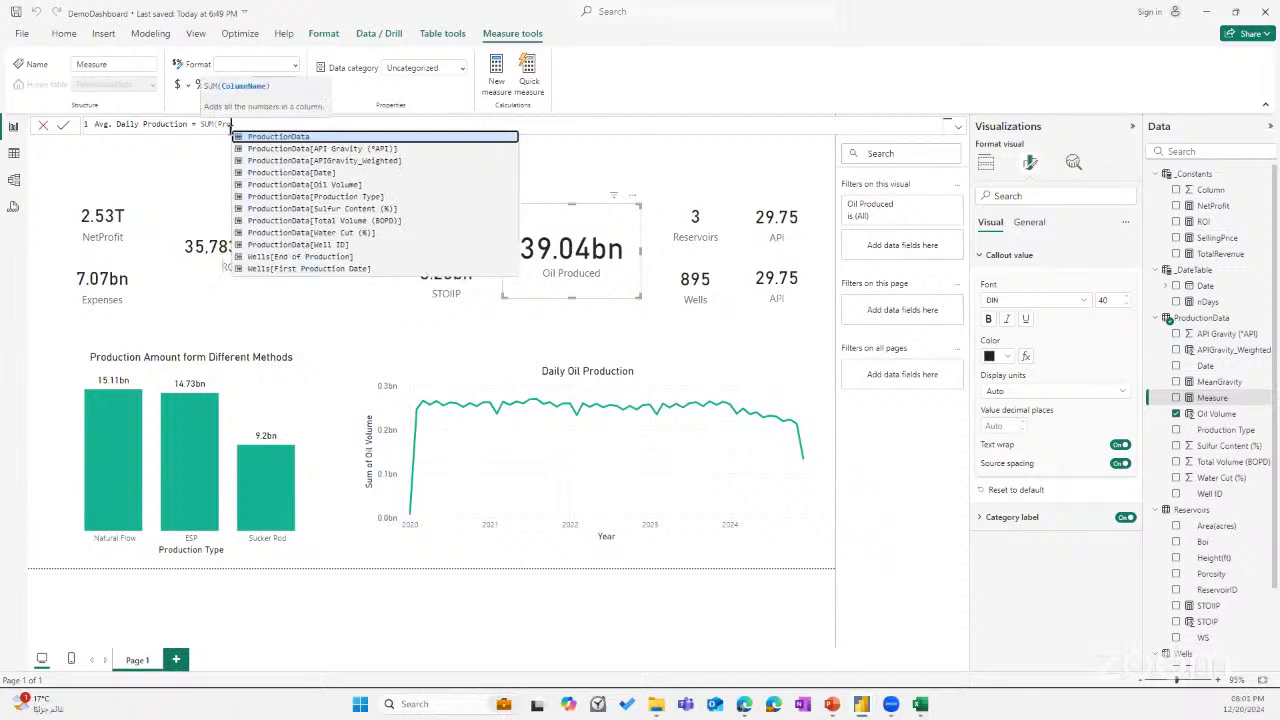
pyautogui.write('ctionData')
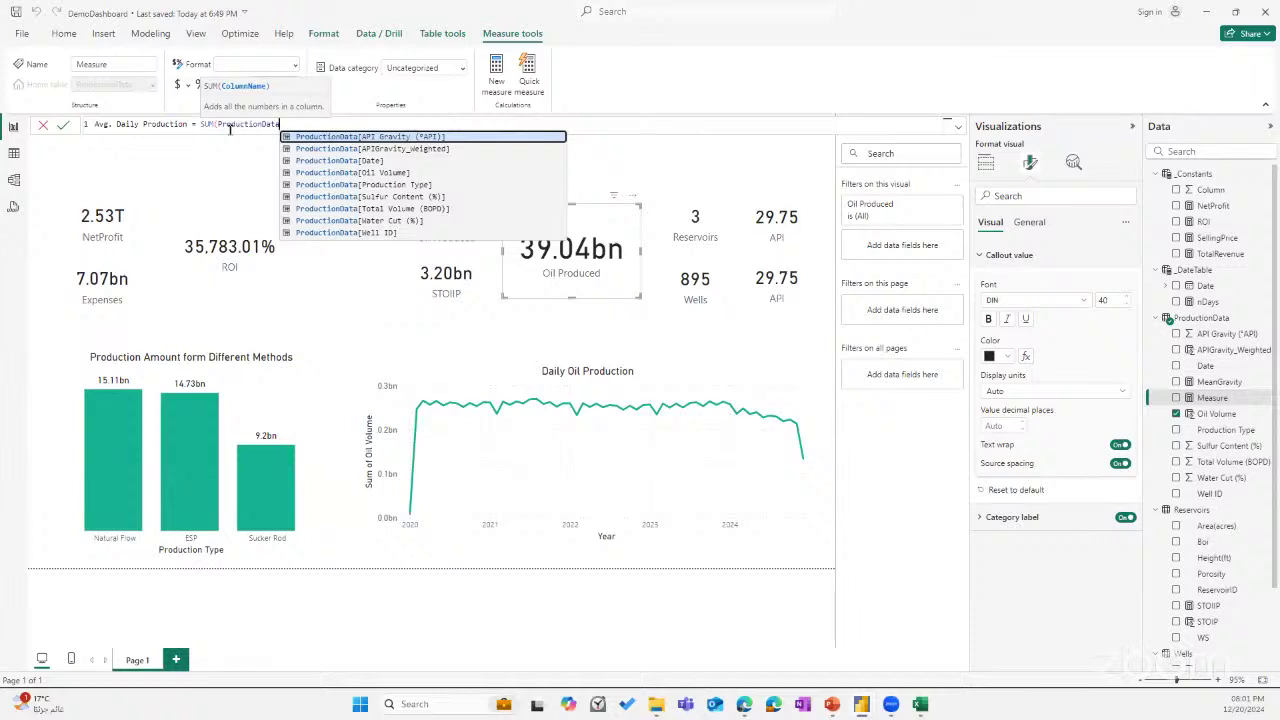
pyautogui.write('[')
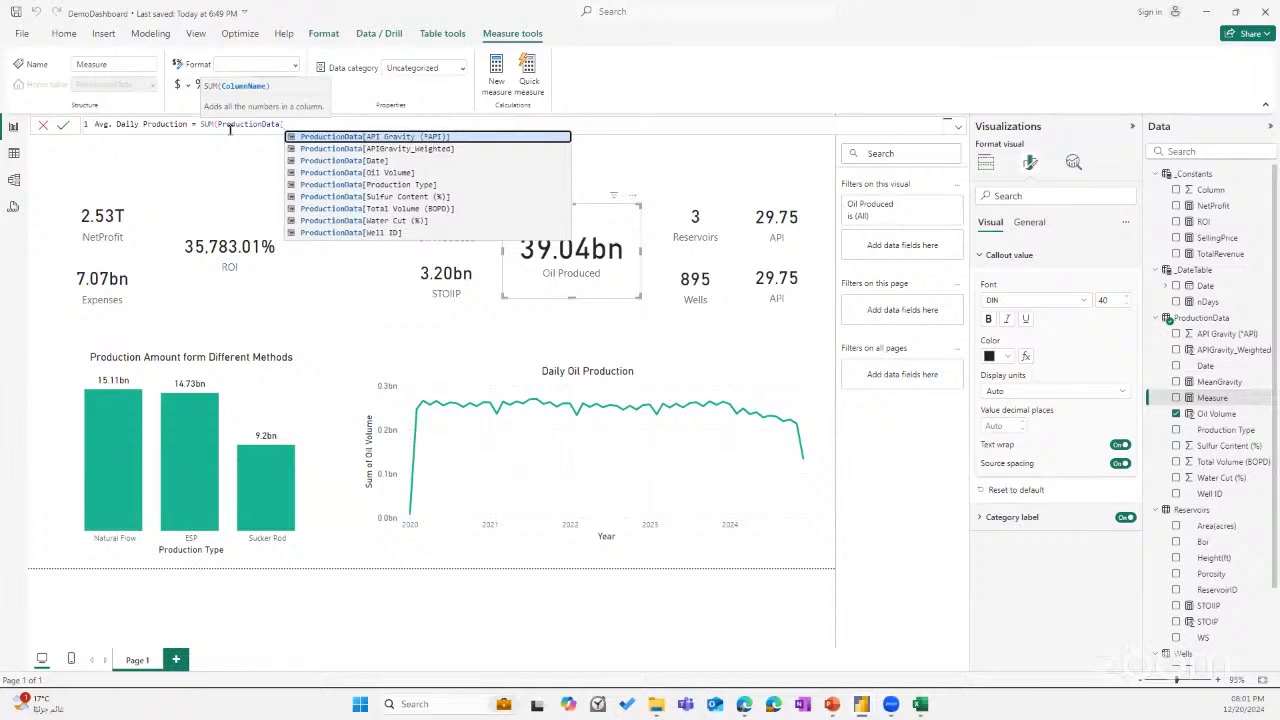
pyautogui.press('Down')
pyautogui.press('Down')
pyautogui.press('Down')
pyautogui.press('Tab')
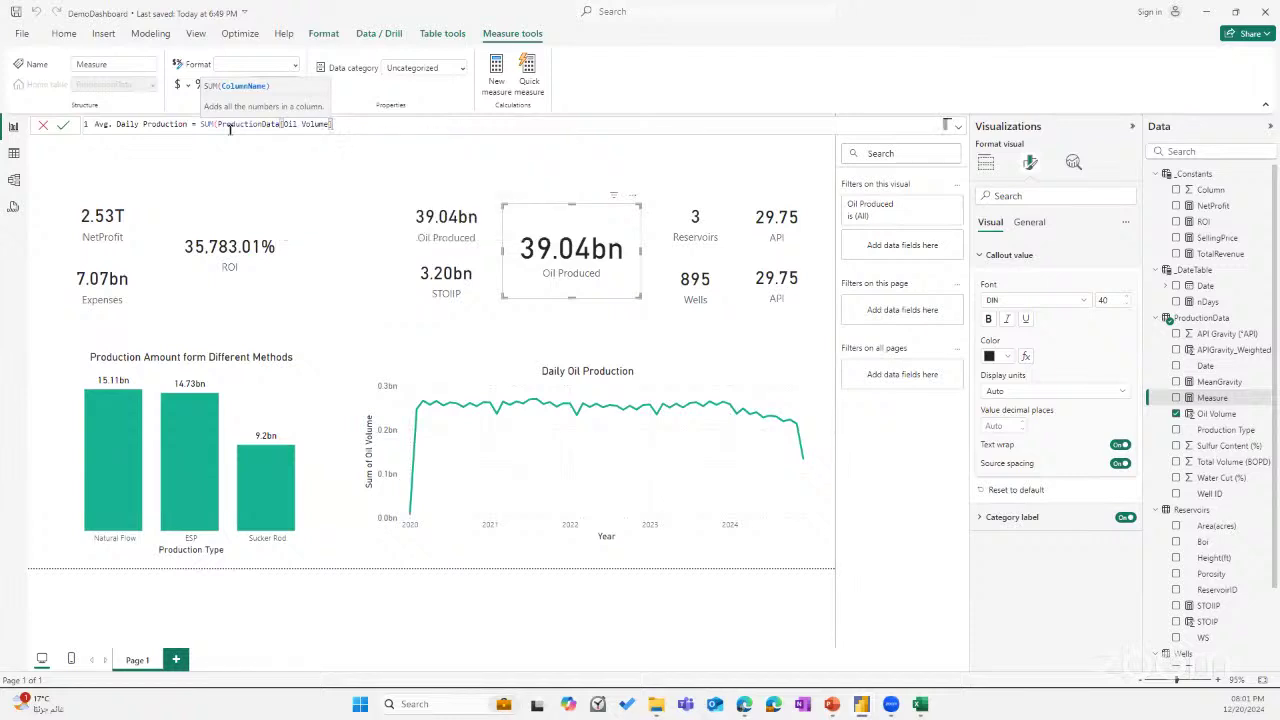
# Complete the Avg. Daily Production formula by dividing the sum by [nDays] and commit it.
pyautogui.write(') / ')
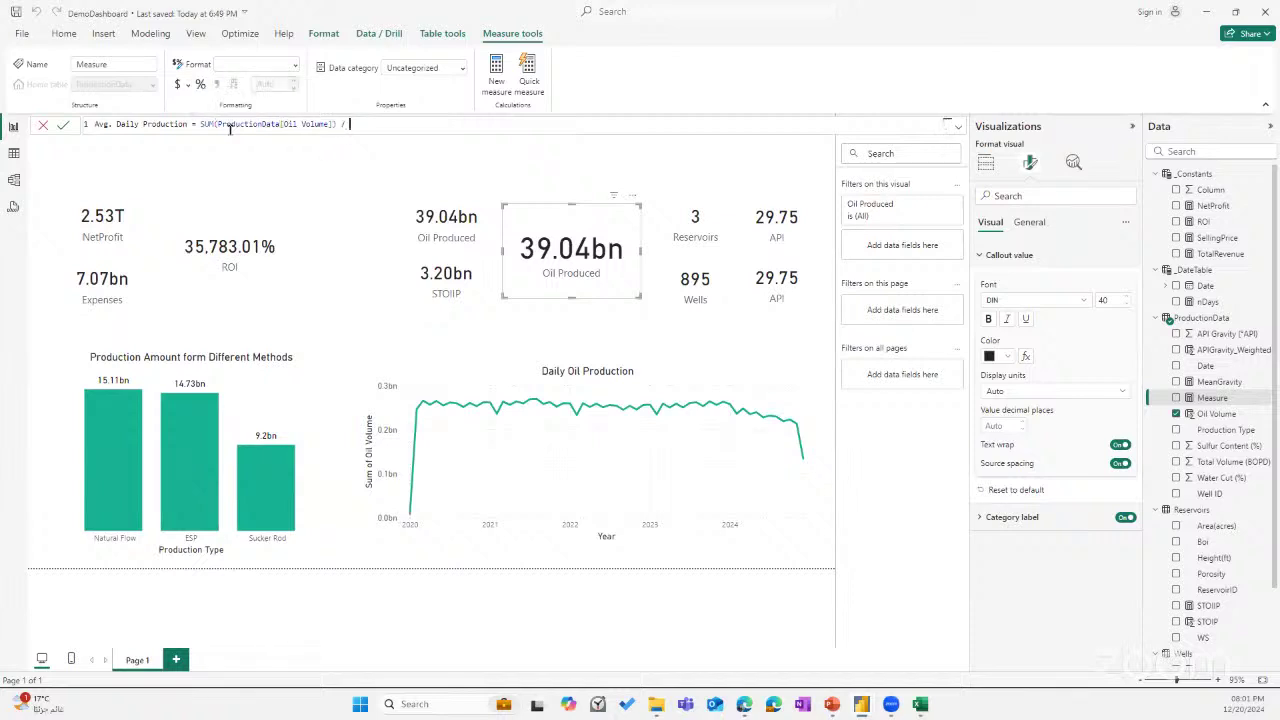
pyautogui.write('[n')
pyautogui.press('Tab')
pyautogui.press('Return')
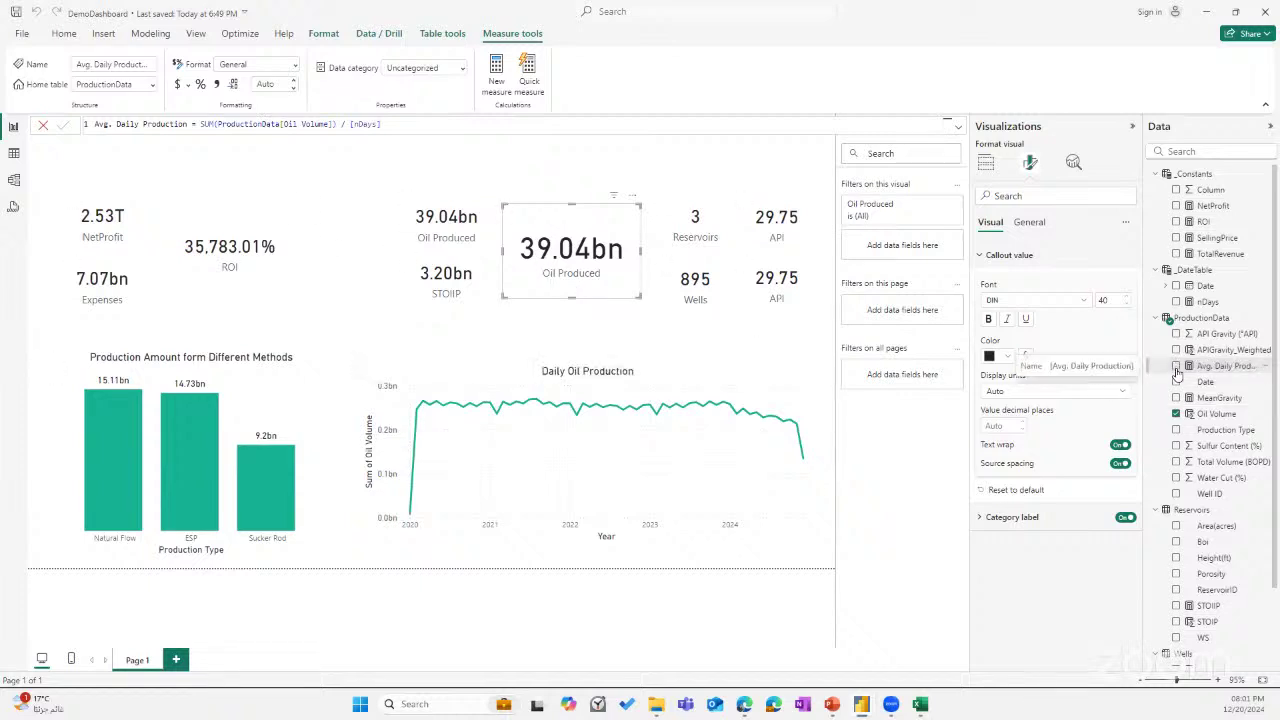
# Replace the enlarged Oil Produced card's field with the Avg. Daily Production measure and make the card slightly larger.
pyautogui.click(985, 162)
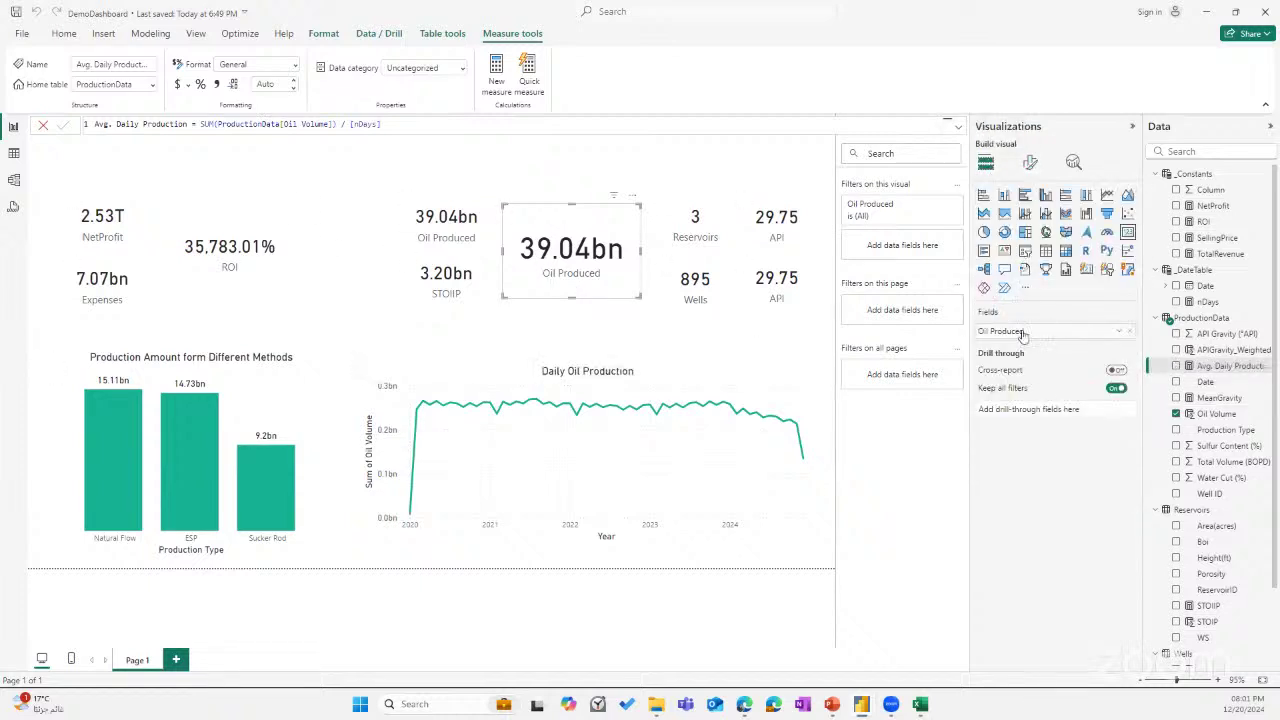
pyautogui.moveTo(1225, 366); pyautogui.dragTo(1057, 335)
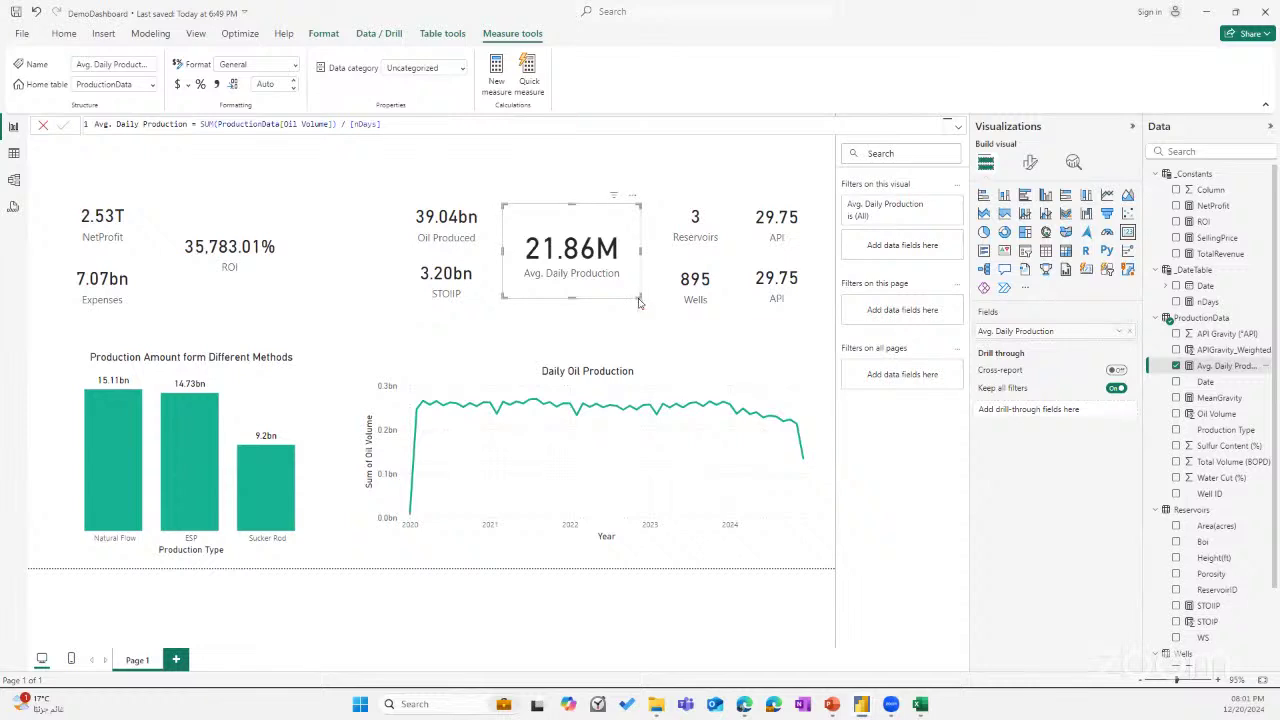
pyautogui.moveTo(639, 302); pyautogui.dragTo(643, 307)
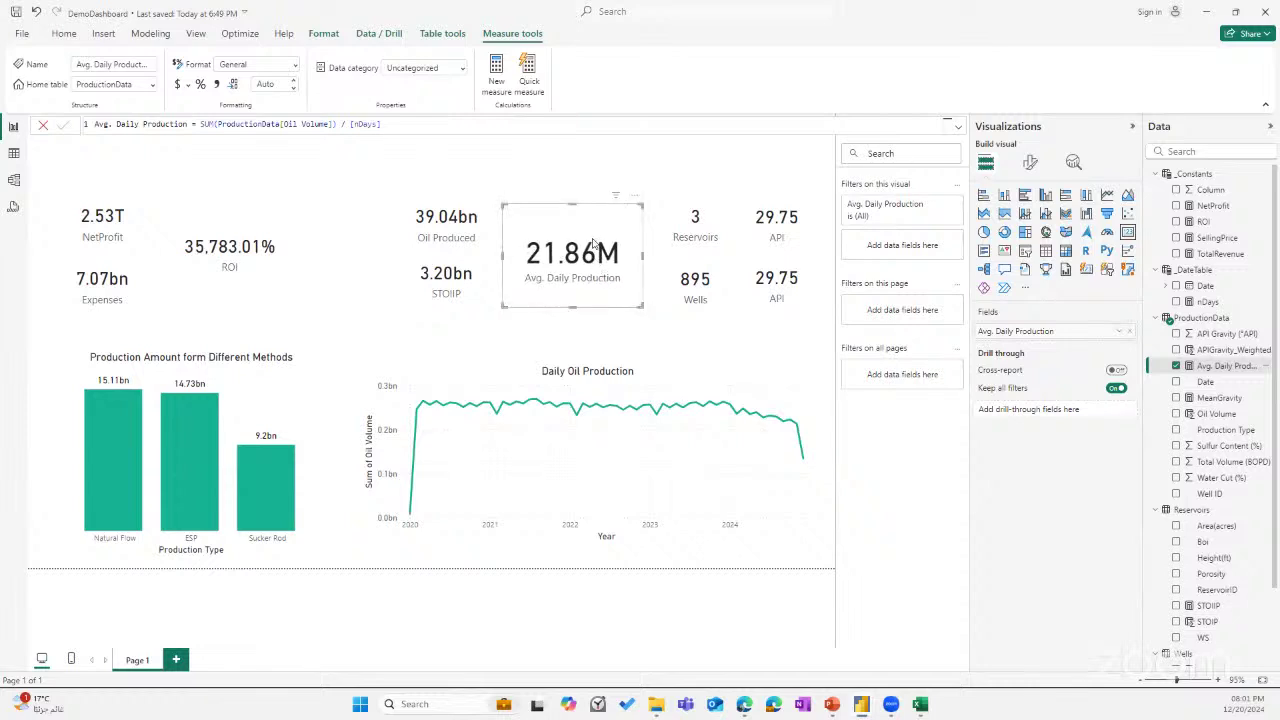
pyautogui.click(567, 161)
pyautogui.click(578, 250)
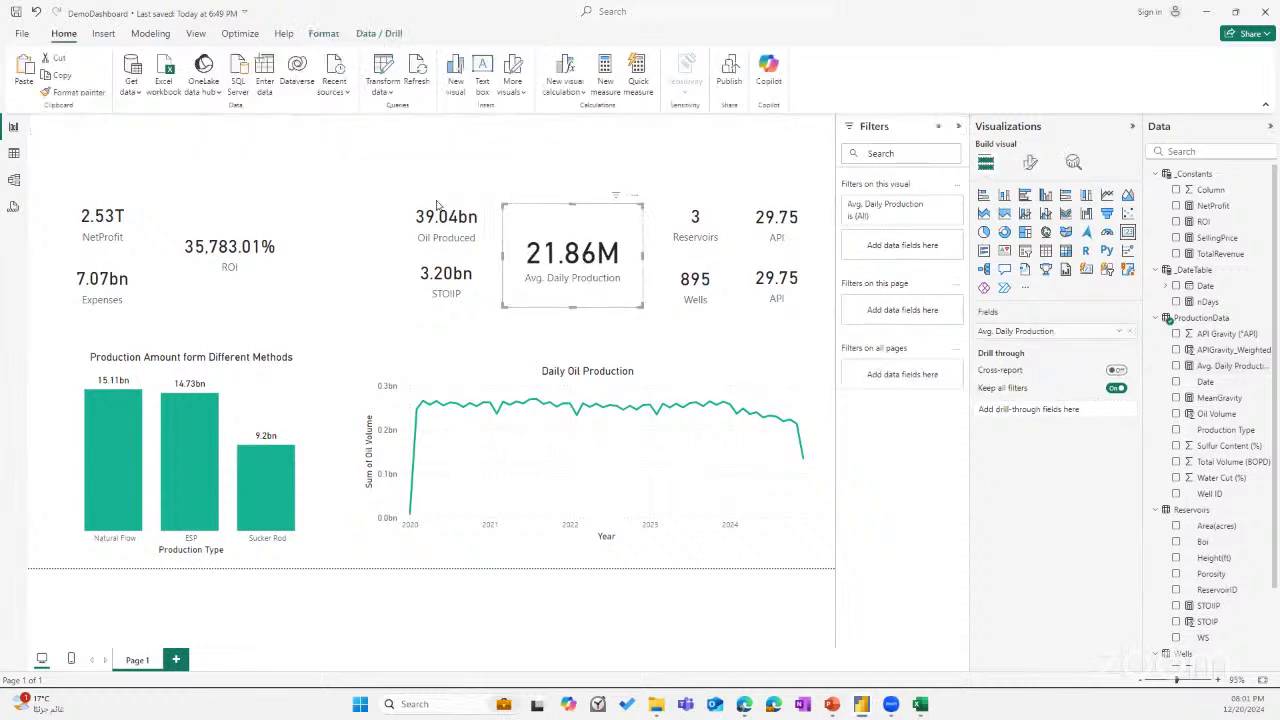
pyautogui.click(522, 163)
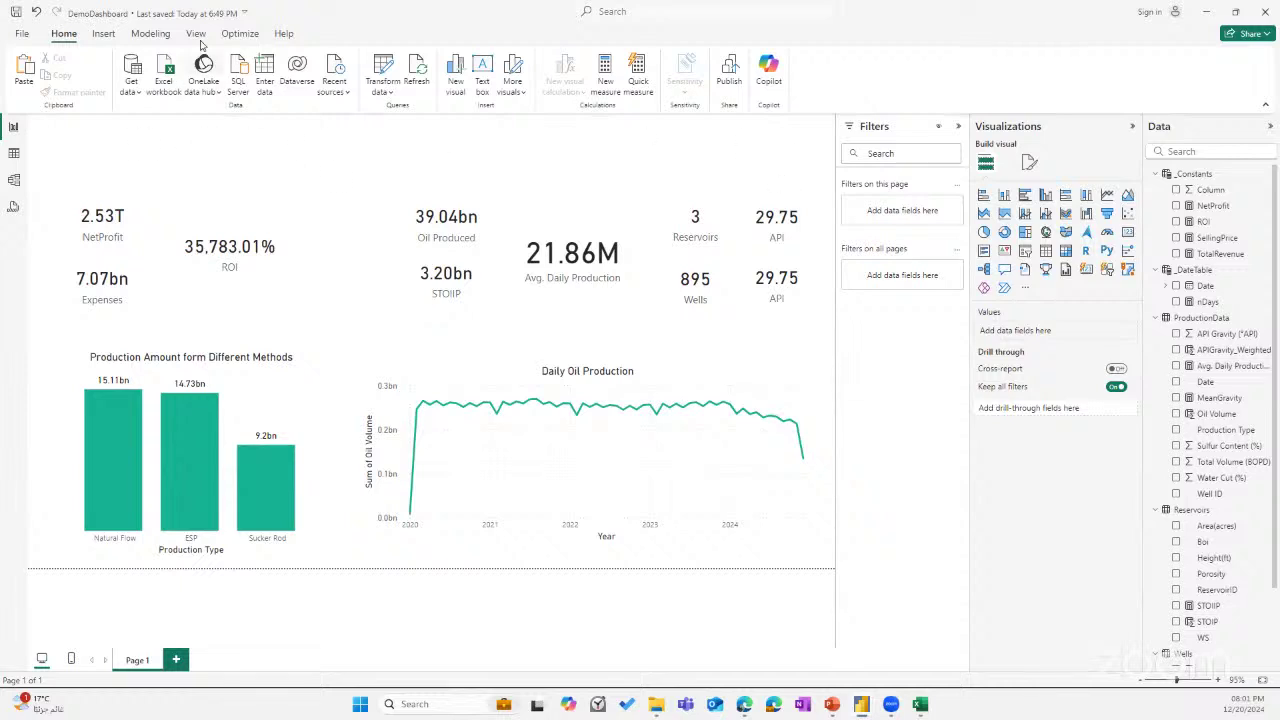
pyautogui.click(104, 34)
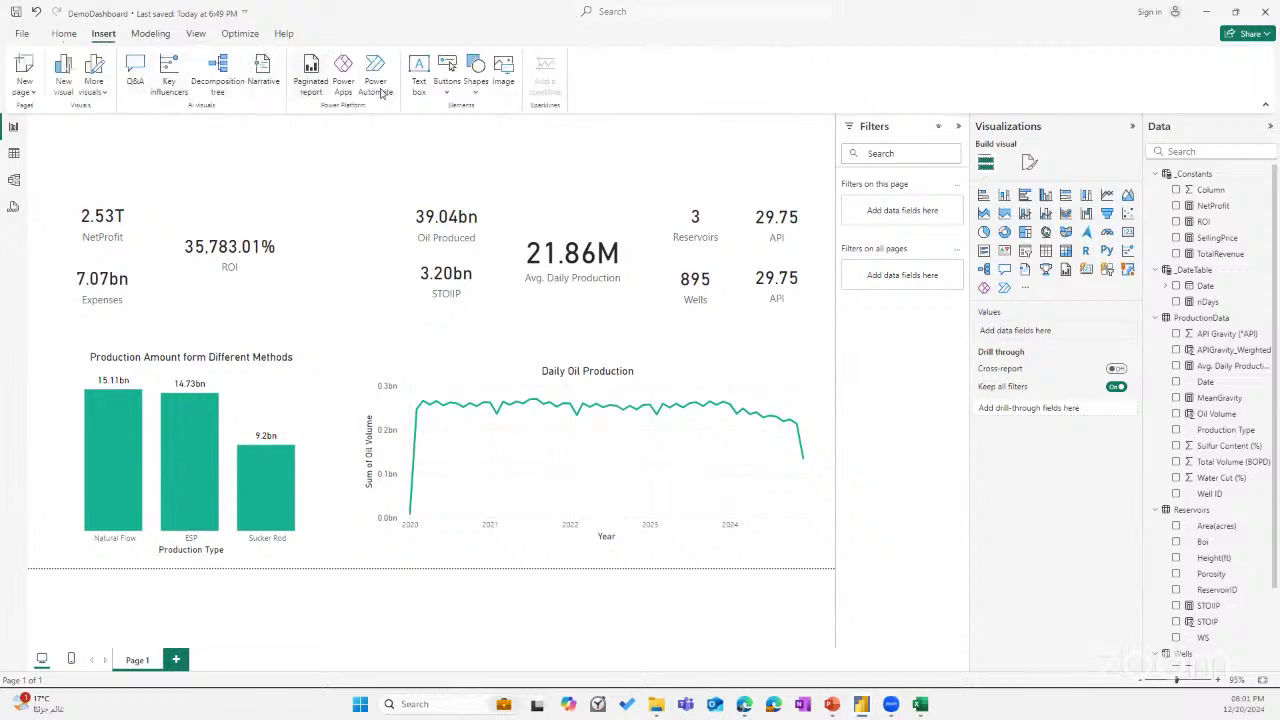
pyautogui.click(476, 72)
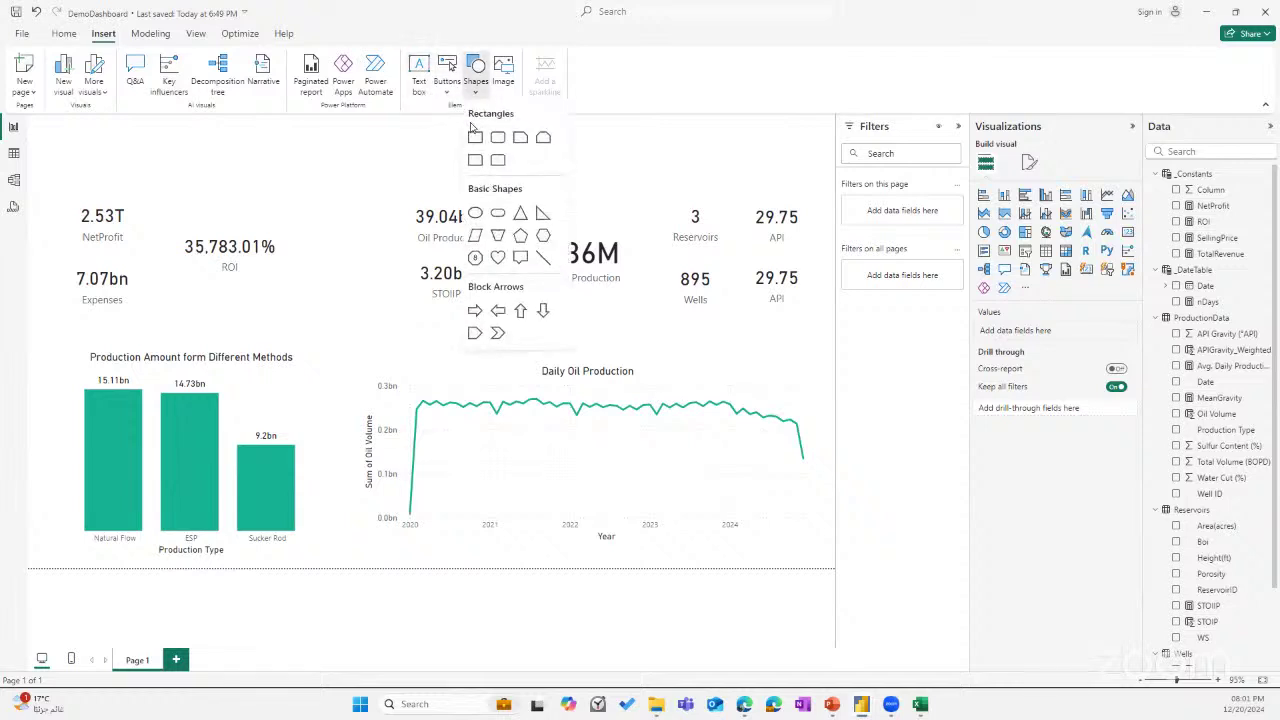
pyautogui.click(475, 139)
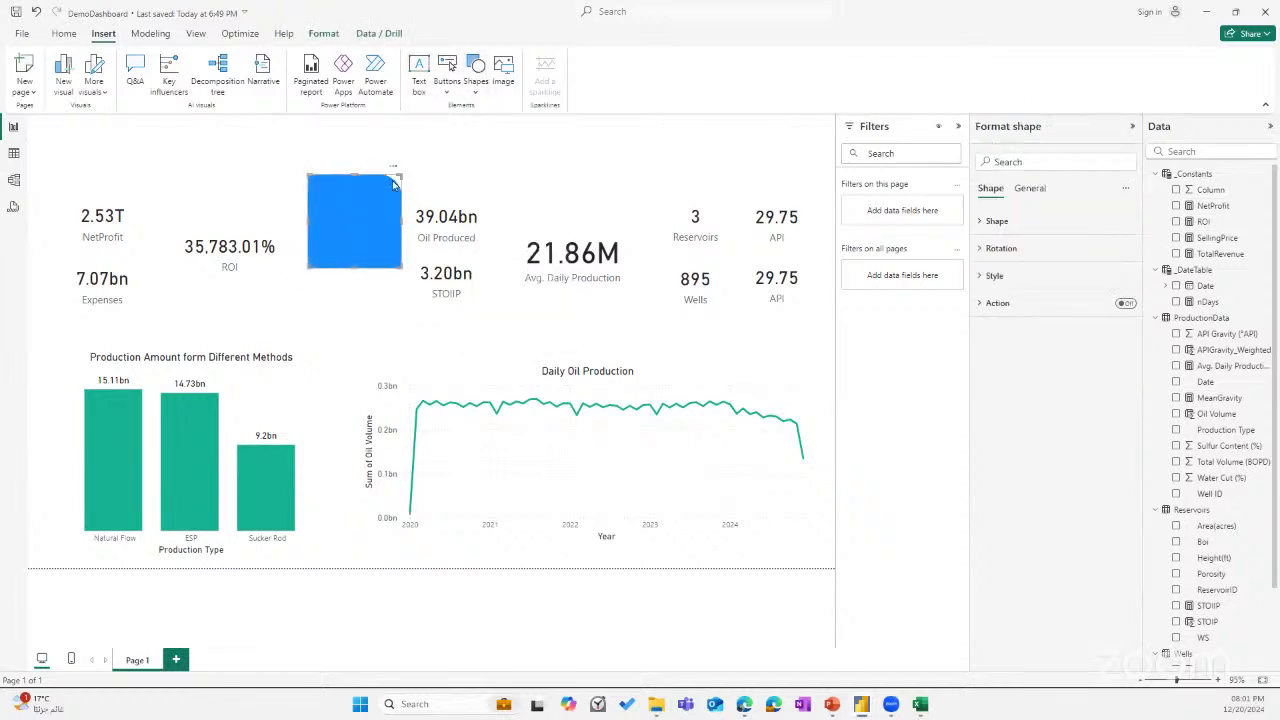
pyautogui.press('Delete')
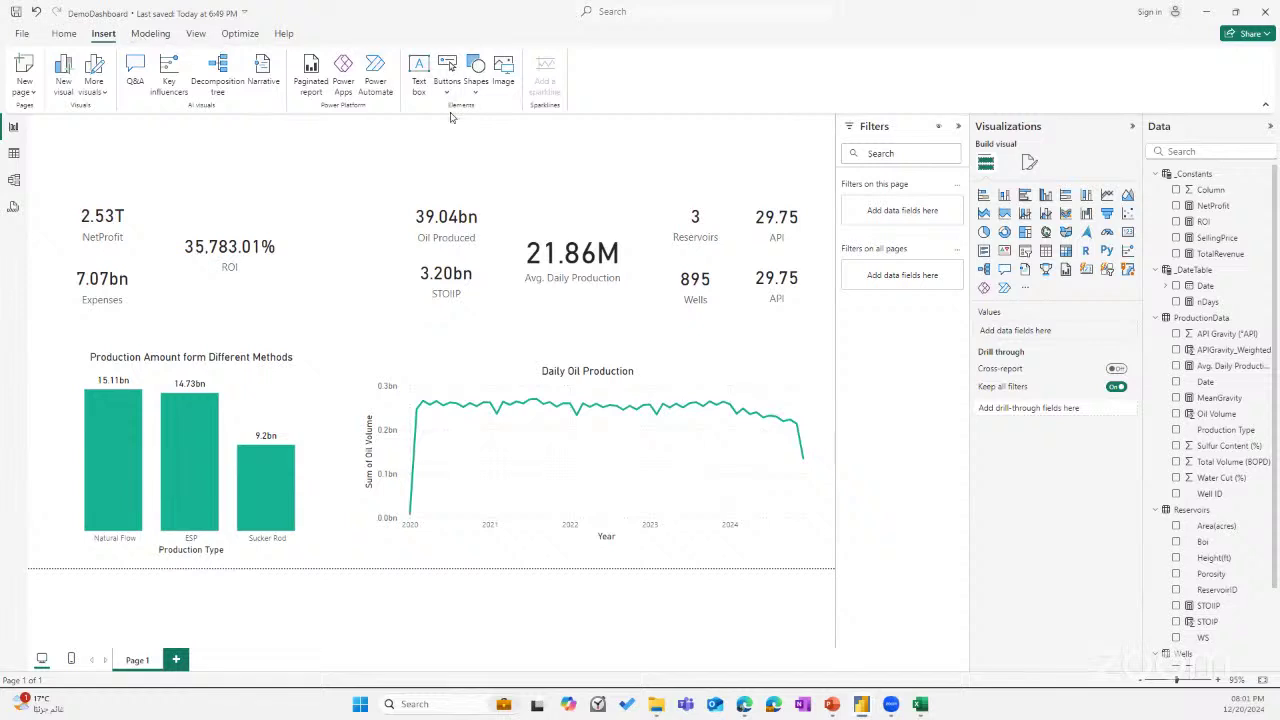
# Insert a rectangle and stretch it into a header band across the full page width above the KPI cards.
pyautogui.click(459, 90)
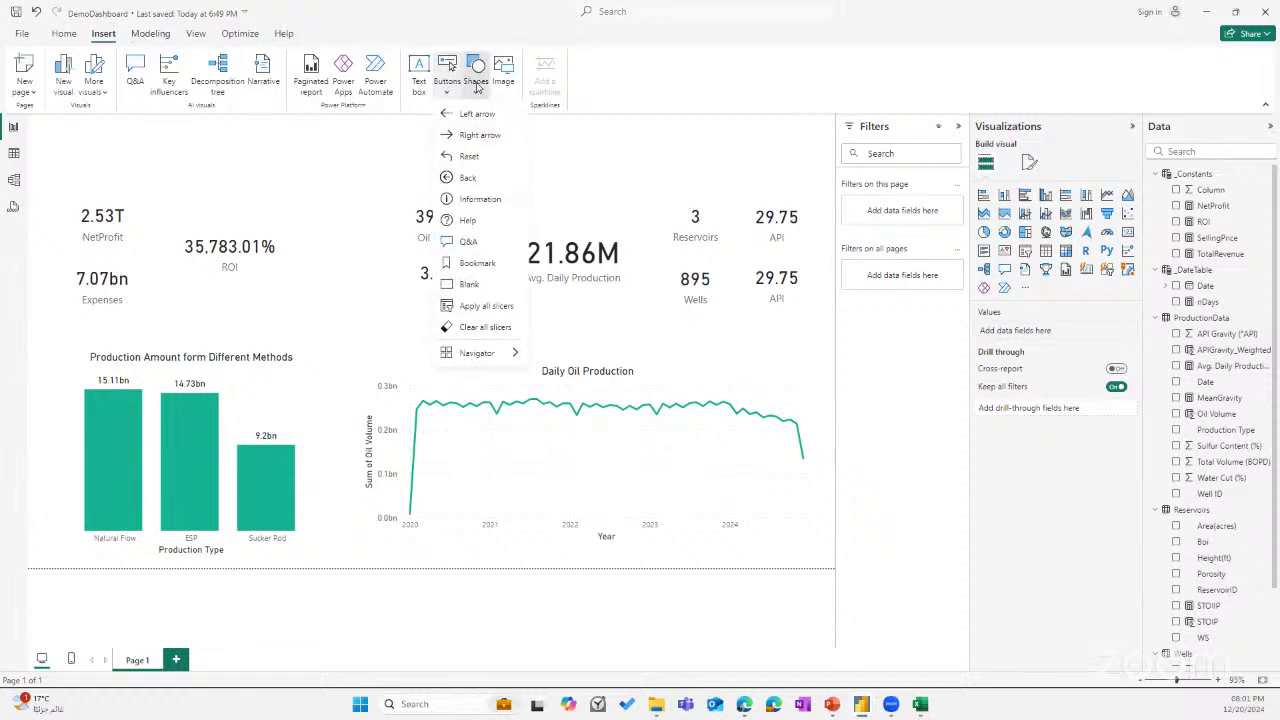
pyautogui.click(476, 78)
pyautogui.click(476, 137)
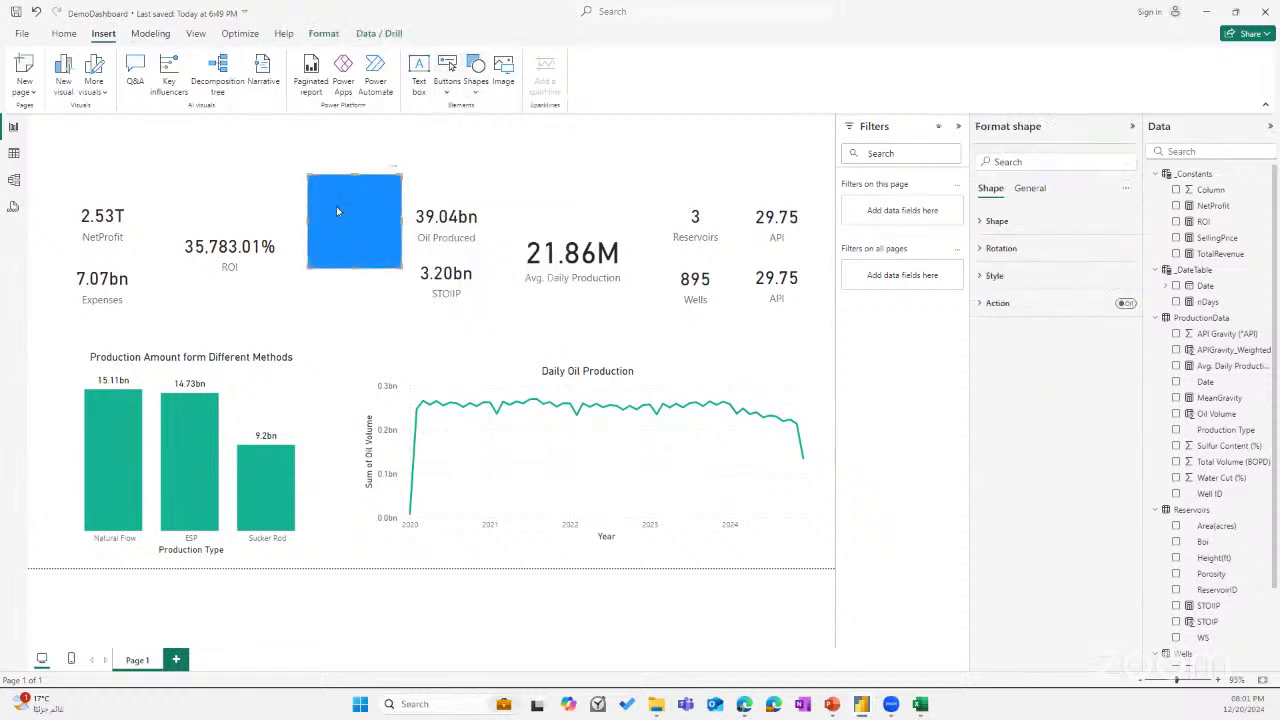
pyautogui.moveTo(372, 222); pyautogui.dragTo(93, 162)
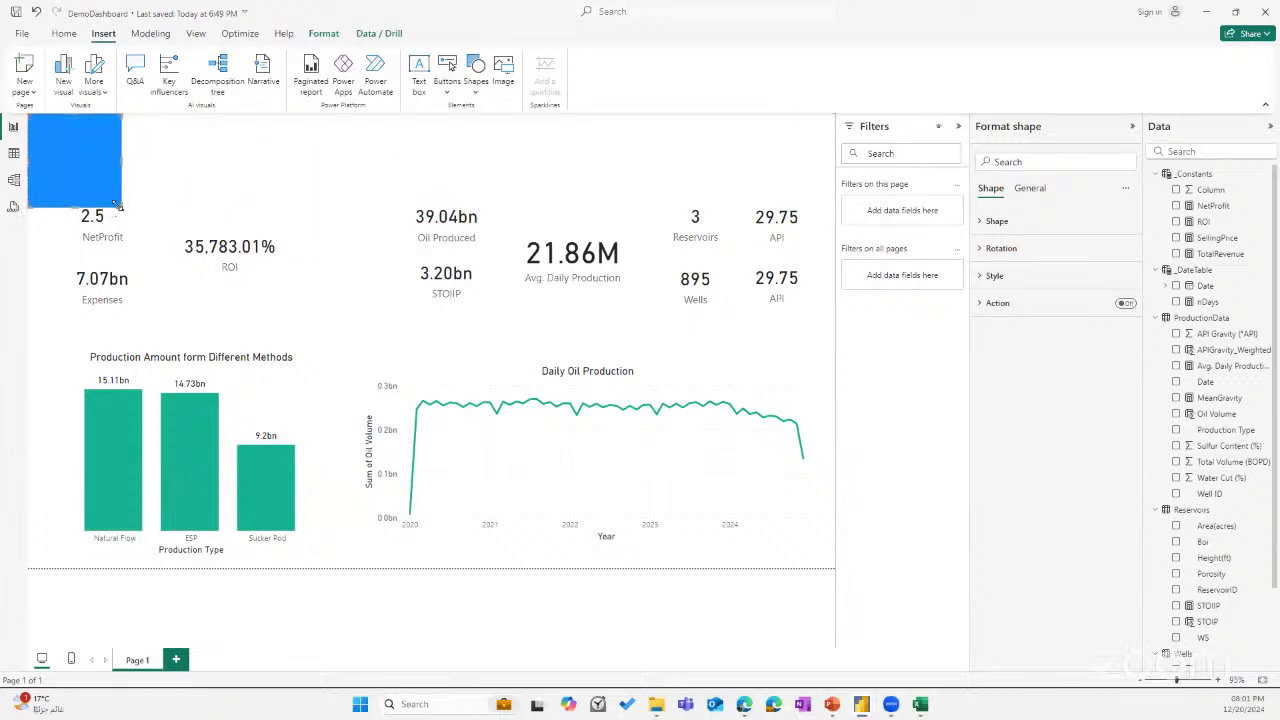
pyautogui.moveTo(118, 203); pyautogui.dragTo(843, 183)
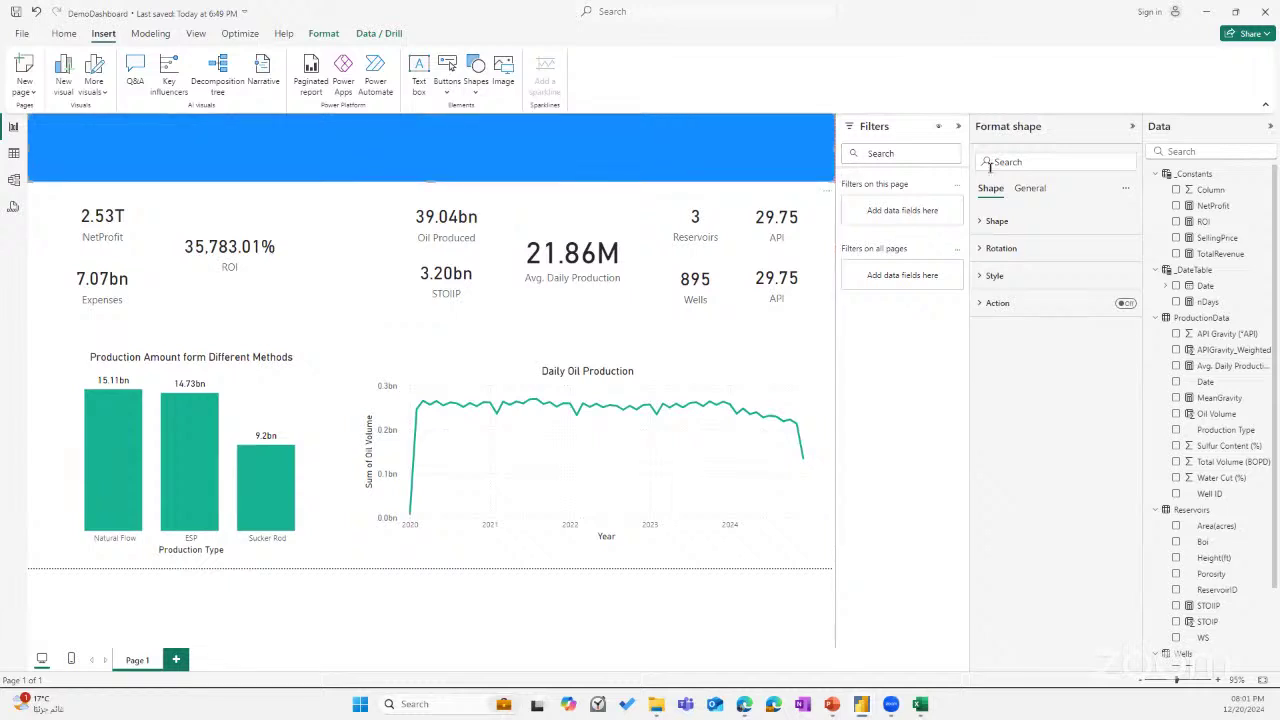
# Set the header rectangle's fill color to black.
pyautogui.click(995, 276)
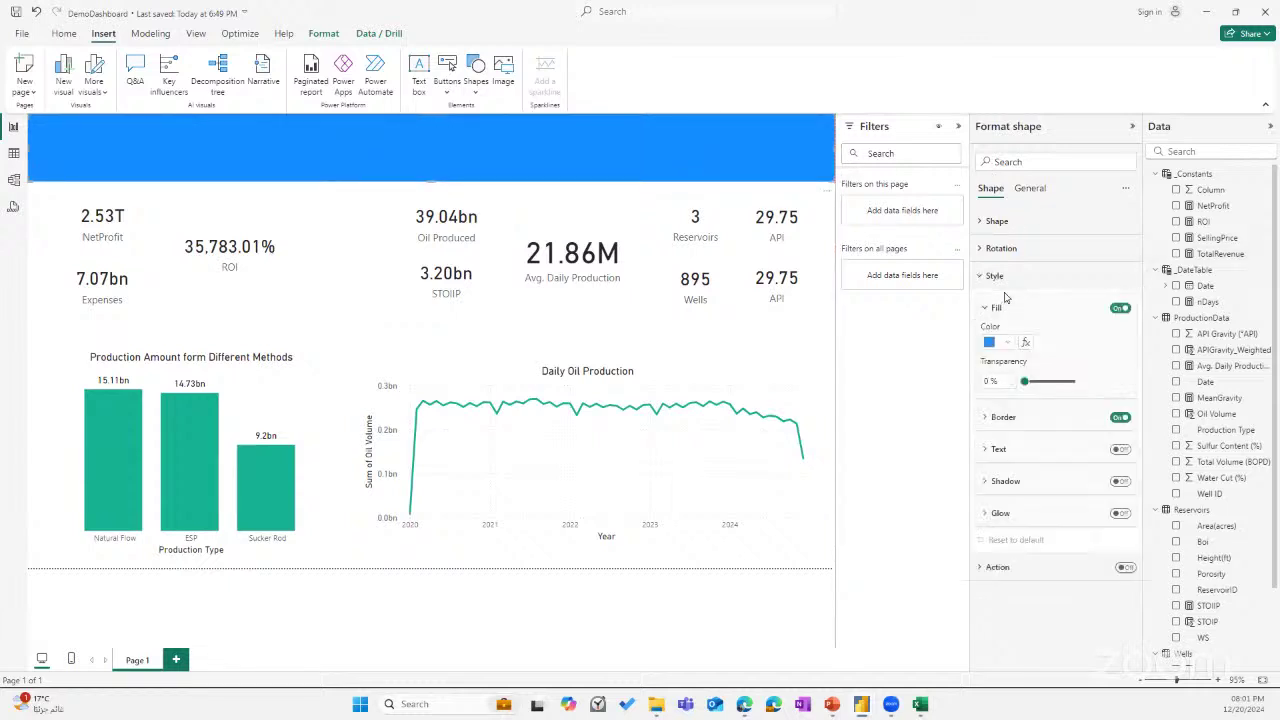
pyautogui.click(1002, 343)
pyautogui.click(1017, 388)
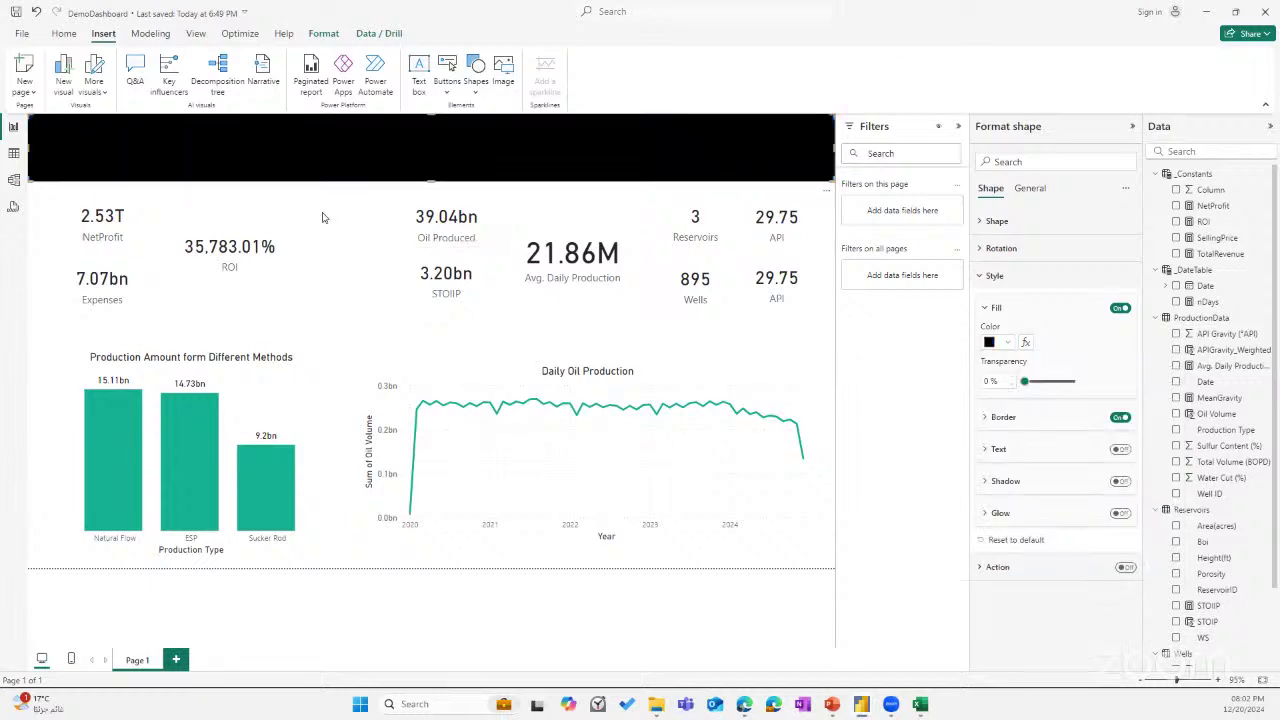
pyautogui.click(425, 107)
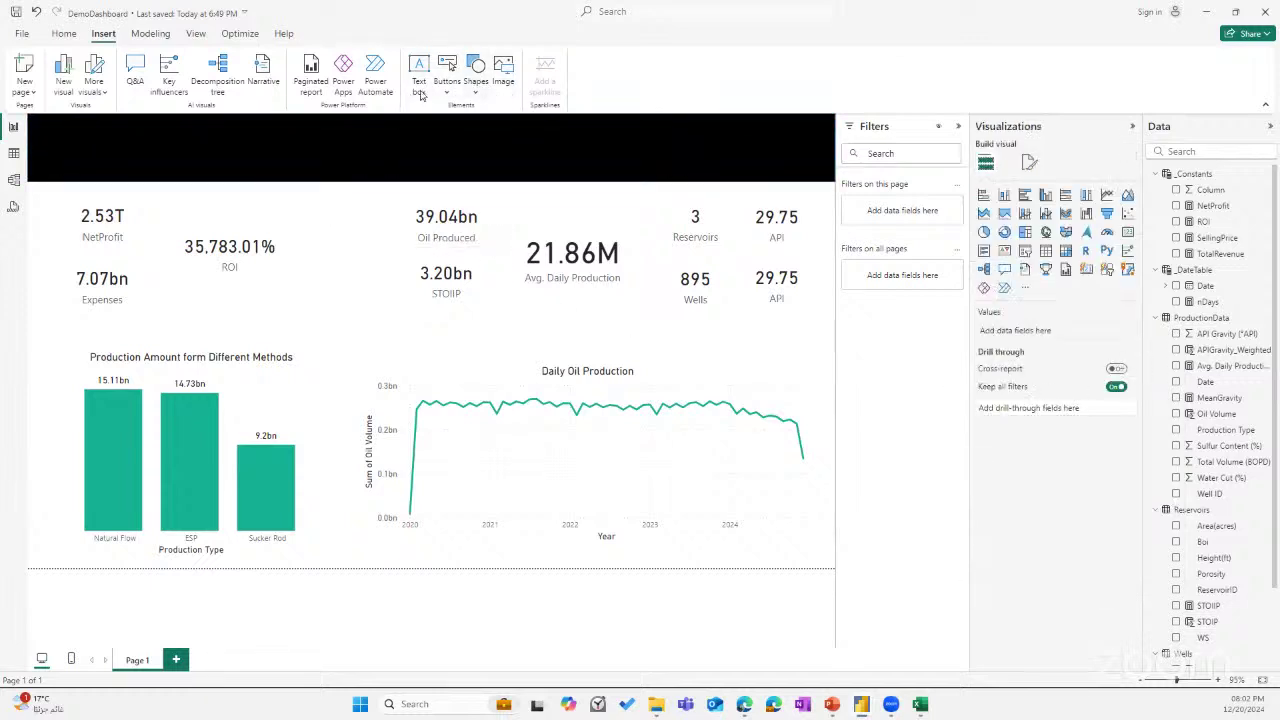
# Add a text box reading "Demo Dashboard", about 438 wide and 60 high, centered in the black header, with center-aligned text.
pyautogui.click(420, 85)
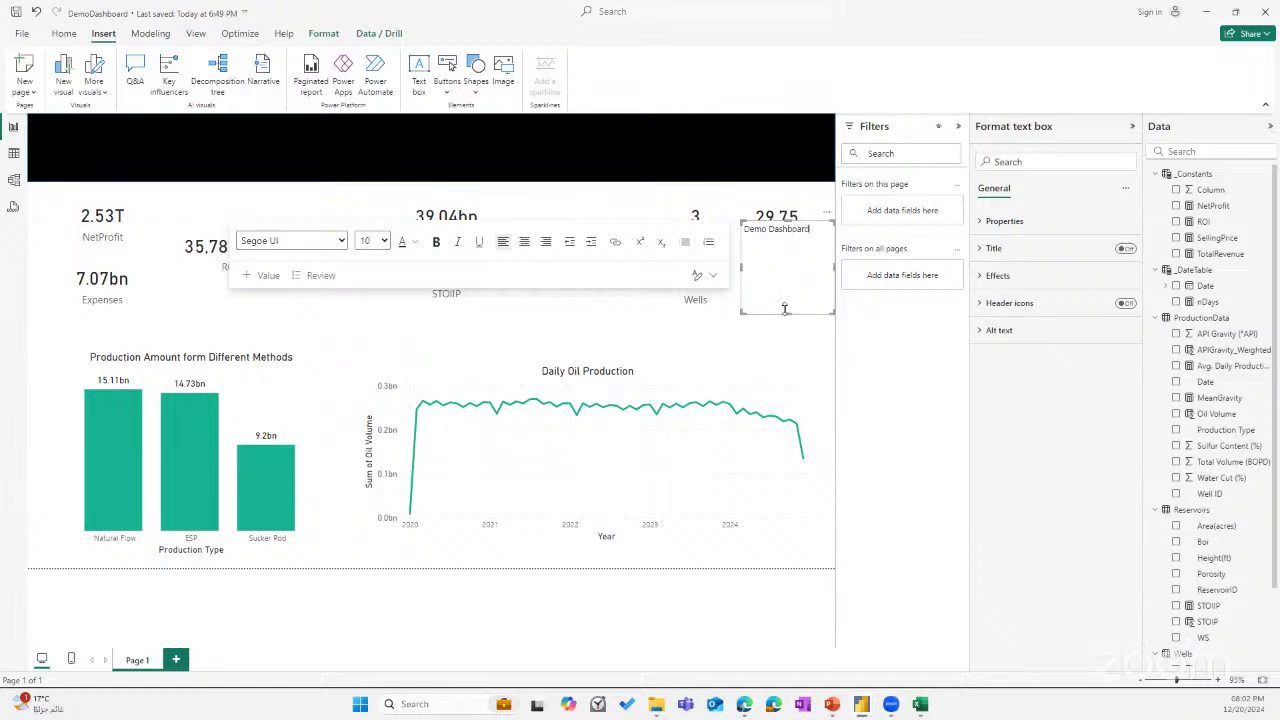
pyautogui.moveTo(785, 311); pyautogui.dragTo(644, 174)
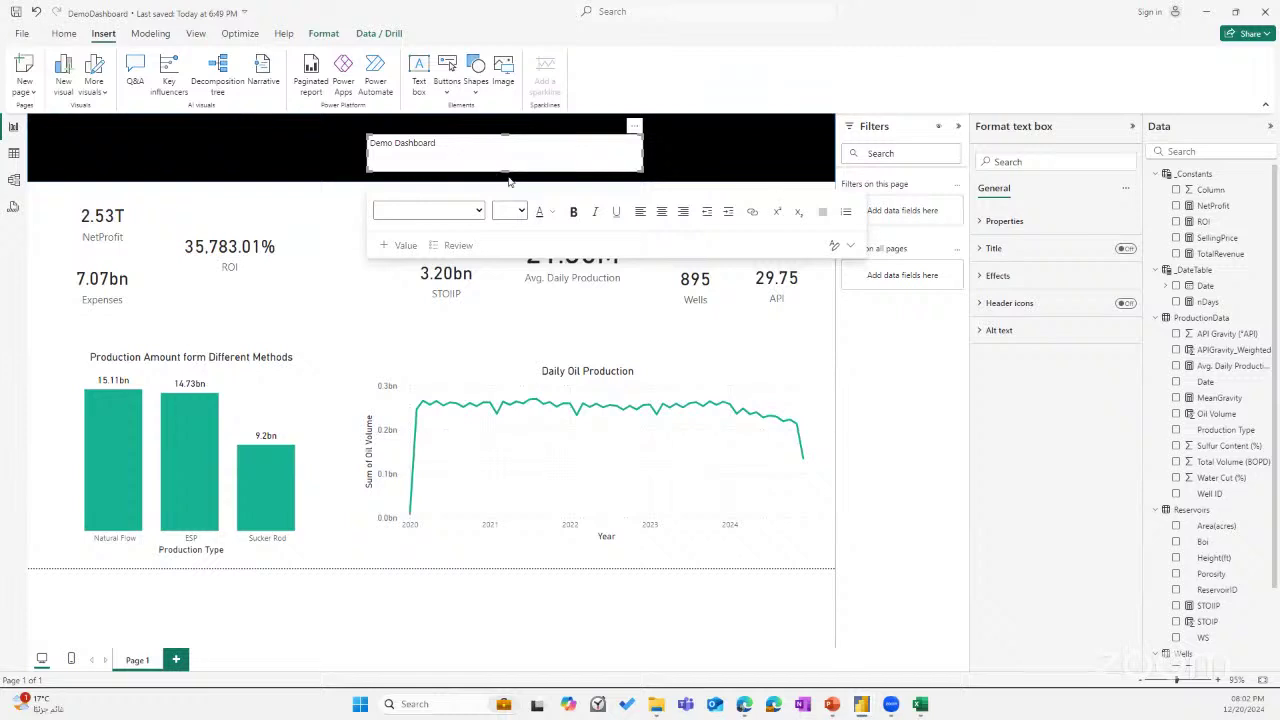
pyautogui.moveTo(629, 131); pyautogui.dragTo(560, 131)
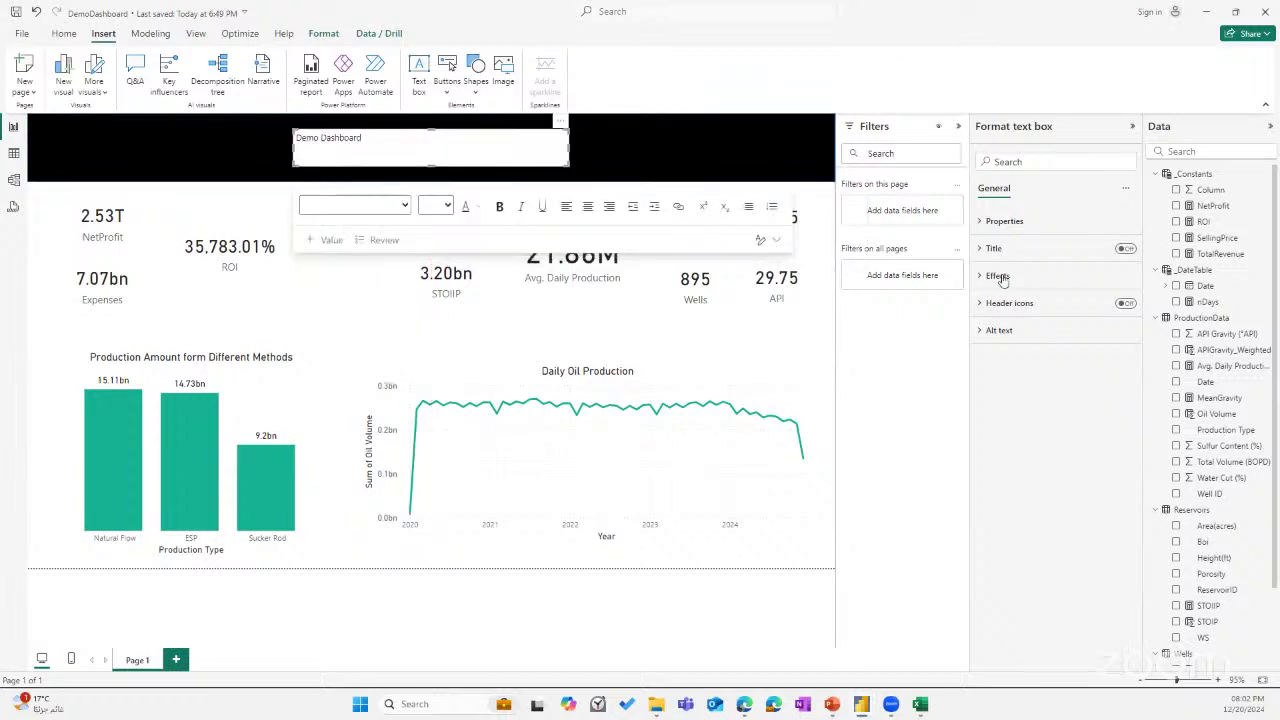
pyautogui.click(1004, 221)
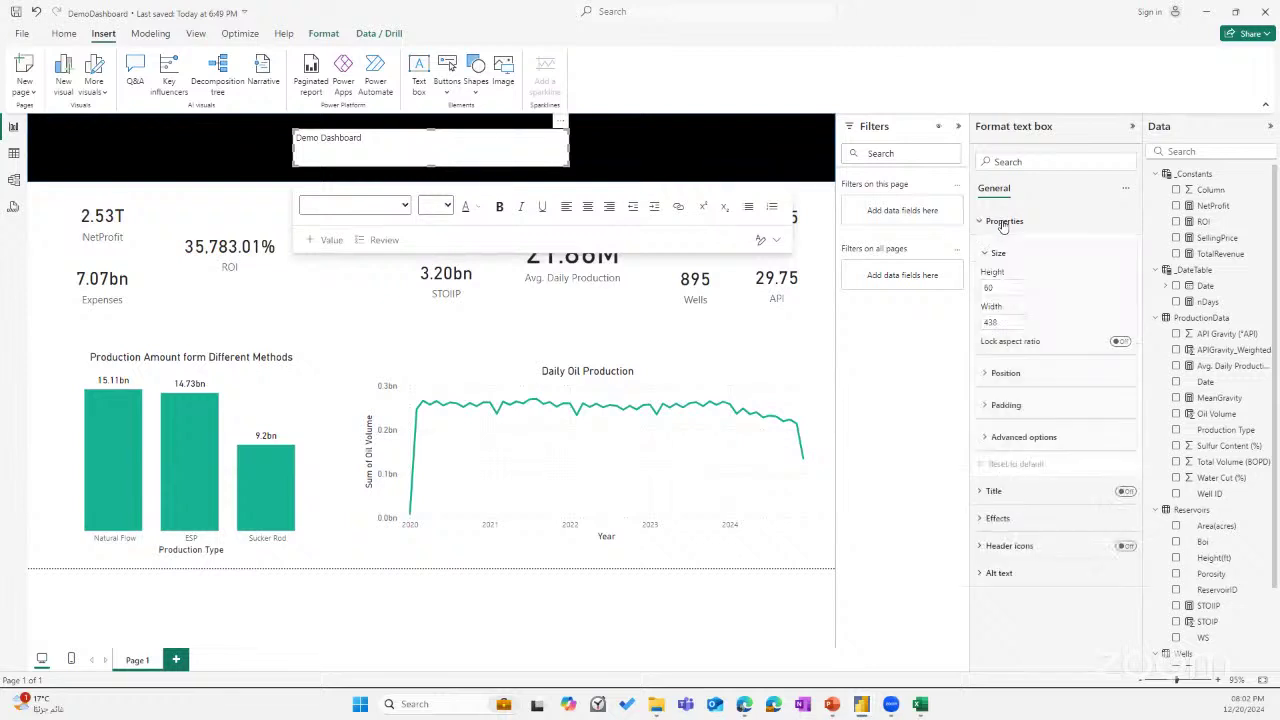
pyautogui.click(469, 148)
pyautogui.click(587, 206)
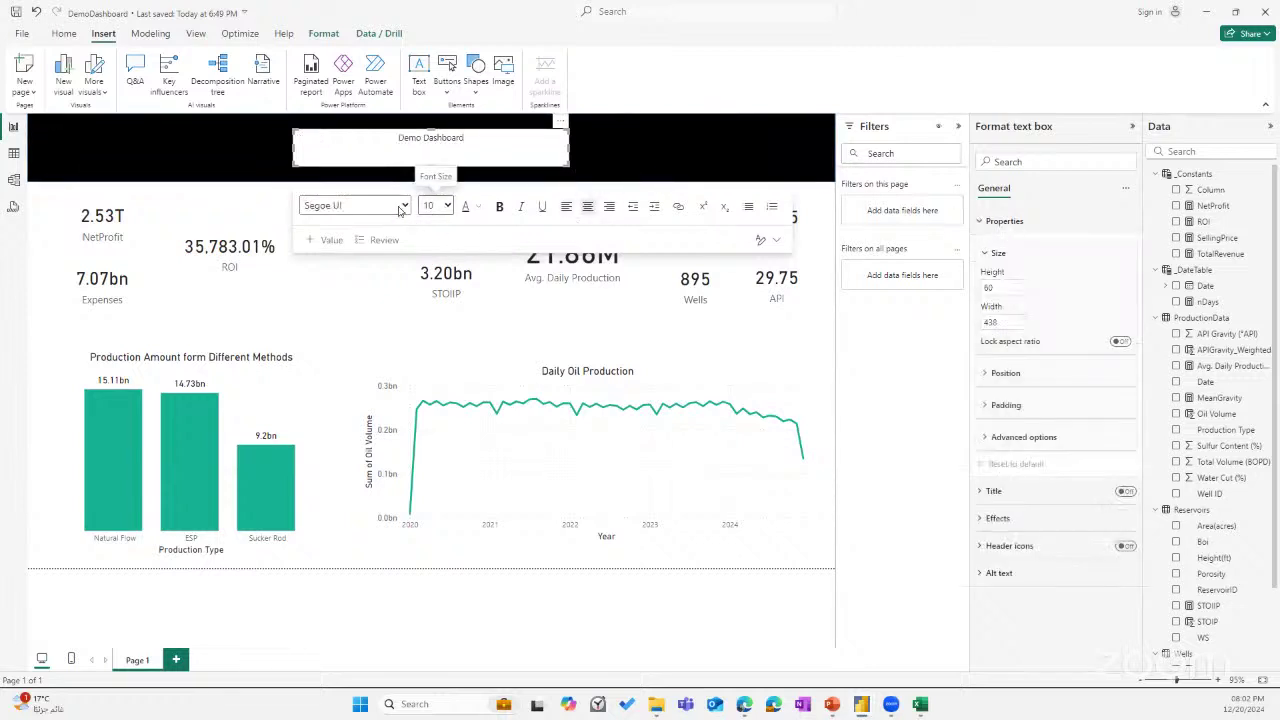
pyautogui.click(440, 206)
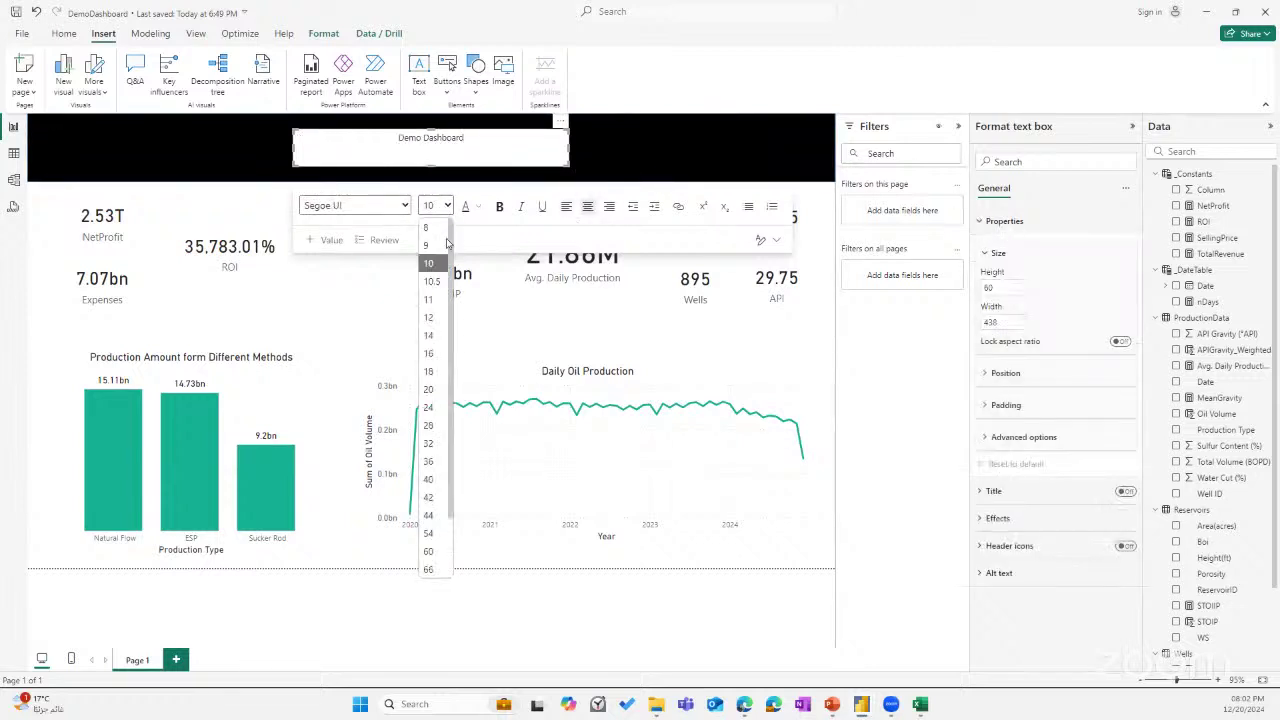
pyautogui.click(428, 479)
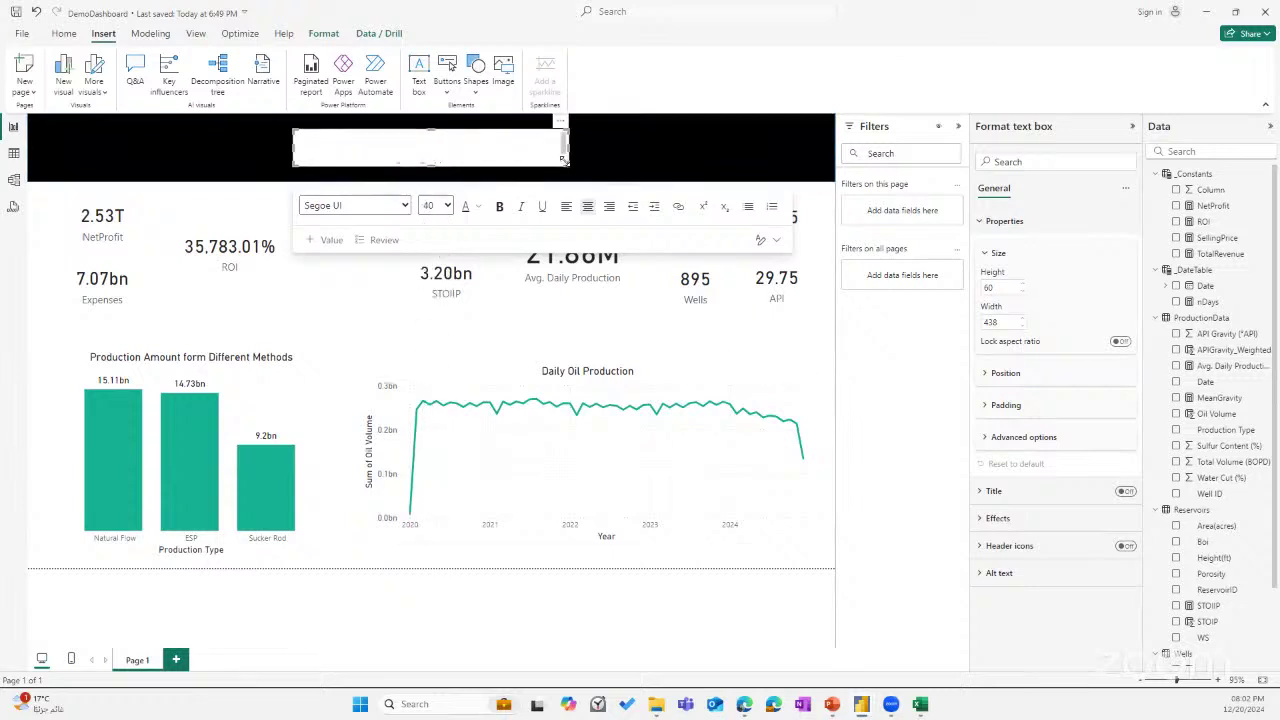
pyautogui.hotkey('ctrl', 'z')
# Enlarge the title text box to about 443 by 84 and set all of its text to font size 40.
pyautogui.moveTo(563, 160); pyautogui.dragTo(572, 181)
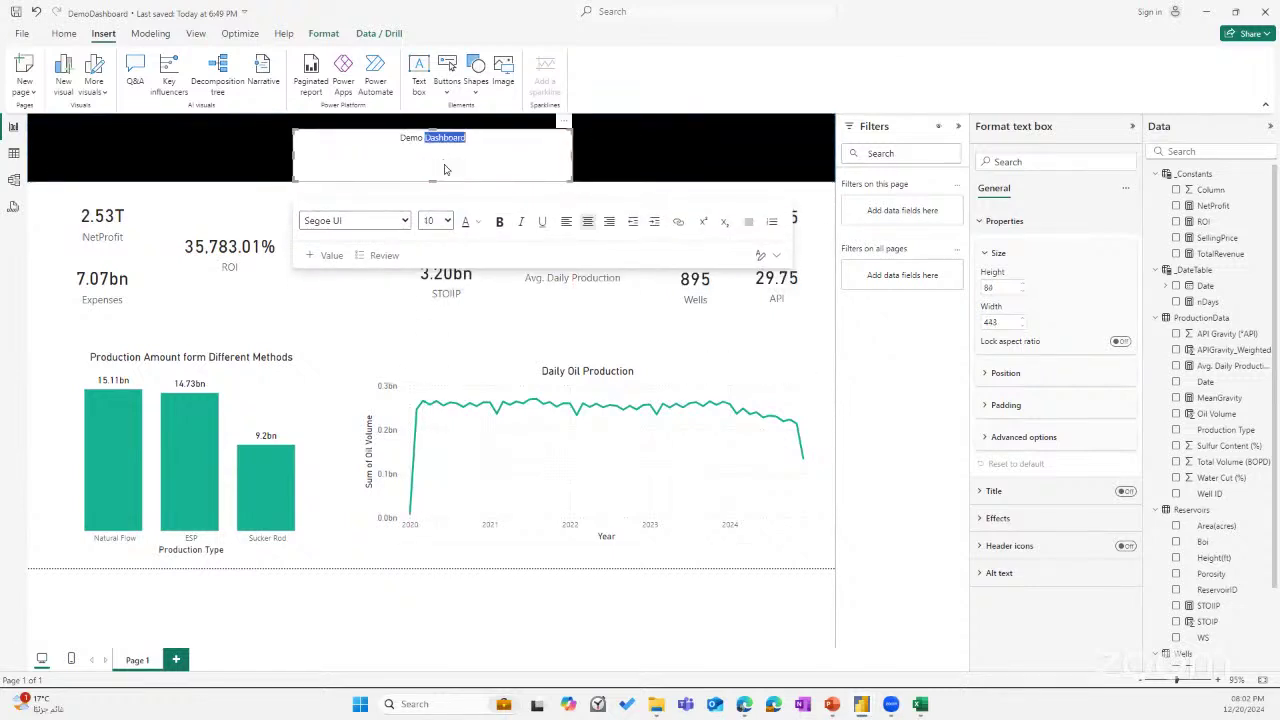
pyautogui.hotkey('ctrl', 'a')
pyautogui.click(437, 221)
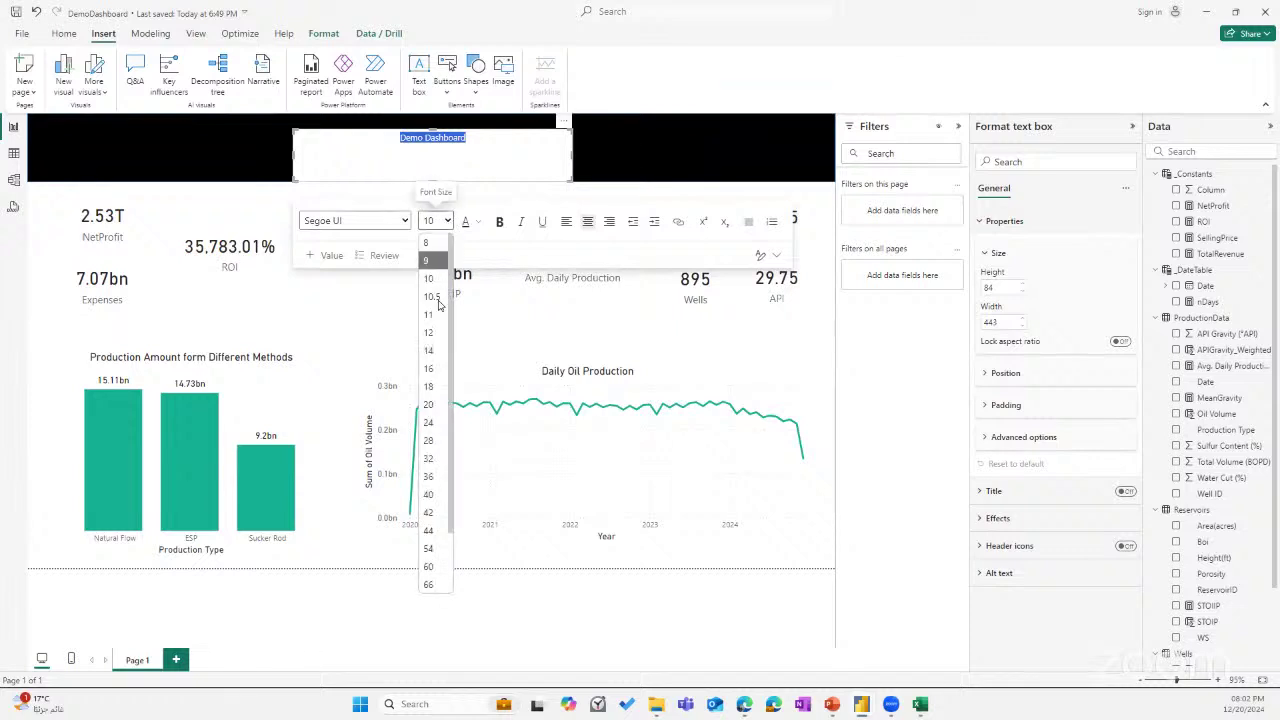
pyautogui.click(428, 495)
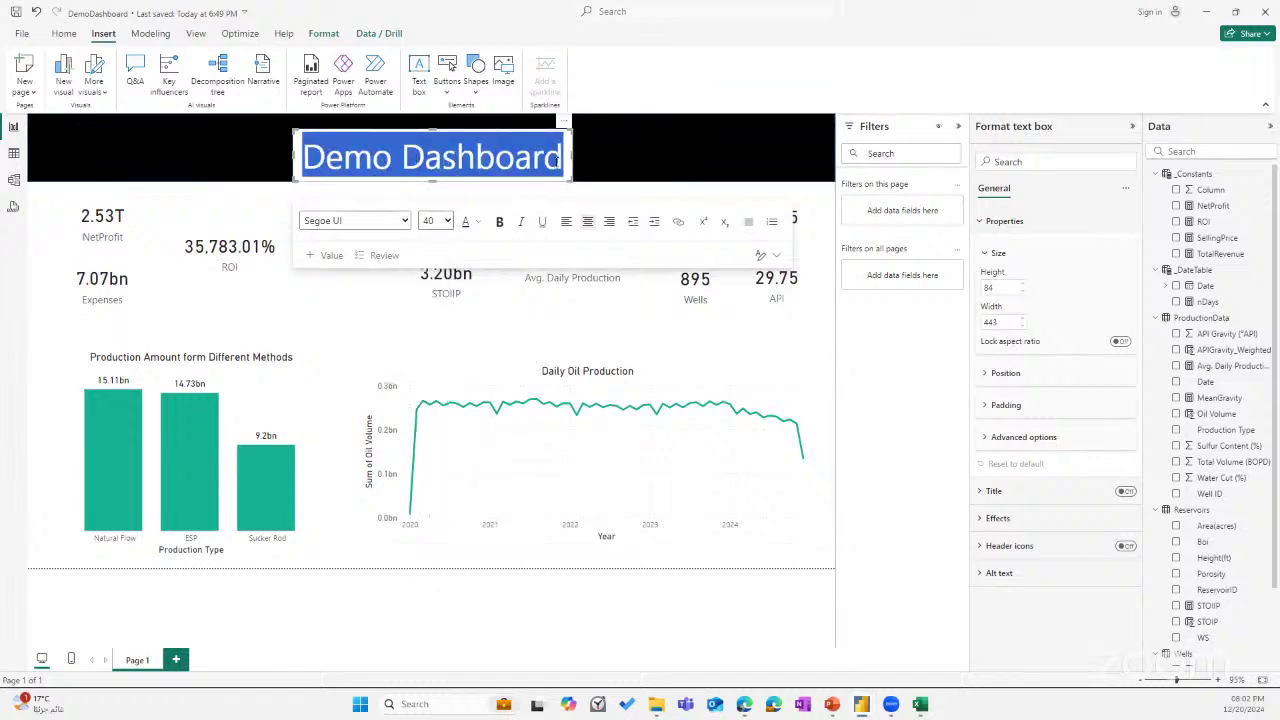
# Move the Demo Dashboard text box slightly up so it sits vertically centered in the black header.
pyautogui.click(557, 161)
pyautogui.click(452, 178)
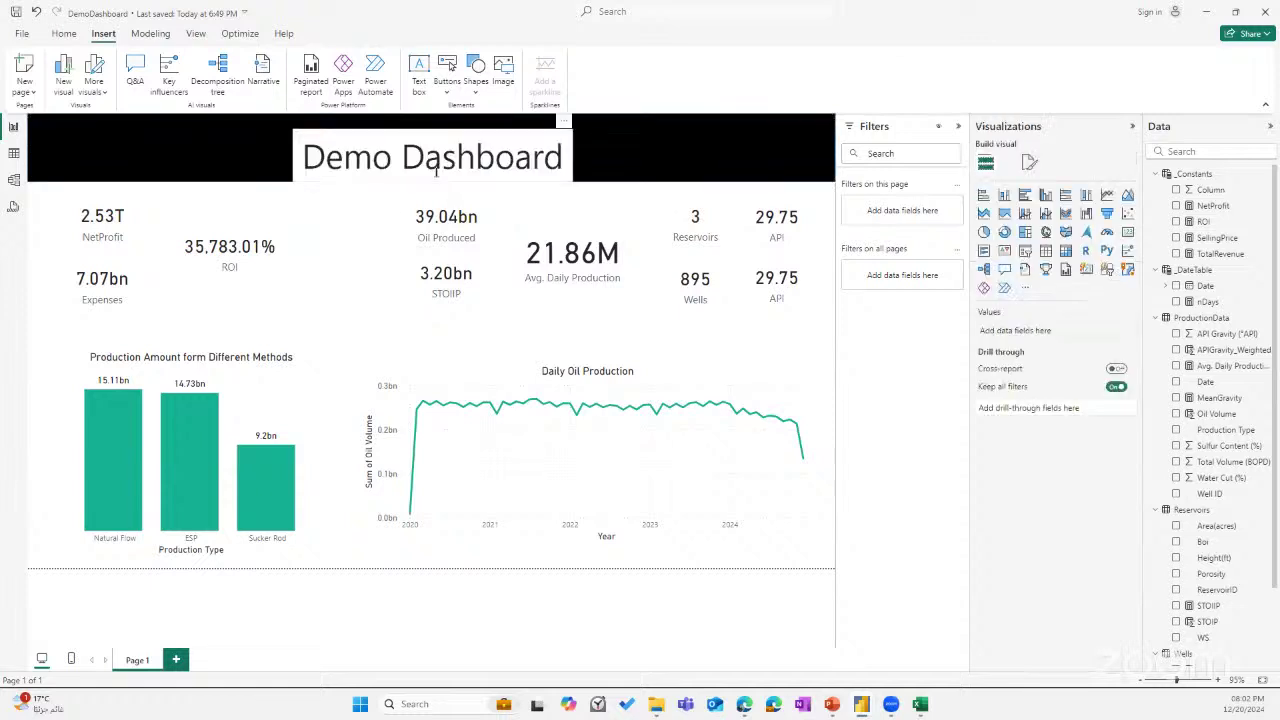
pyautogui.click(545, 133)
pyautogui.moveTo(545, 133); pyautogui.dragTo(543, 88)
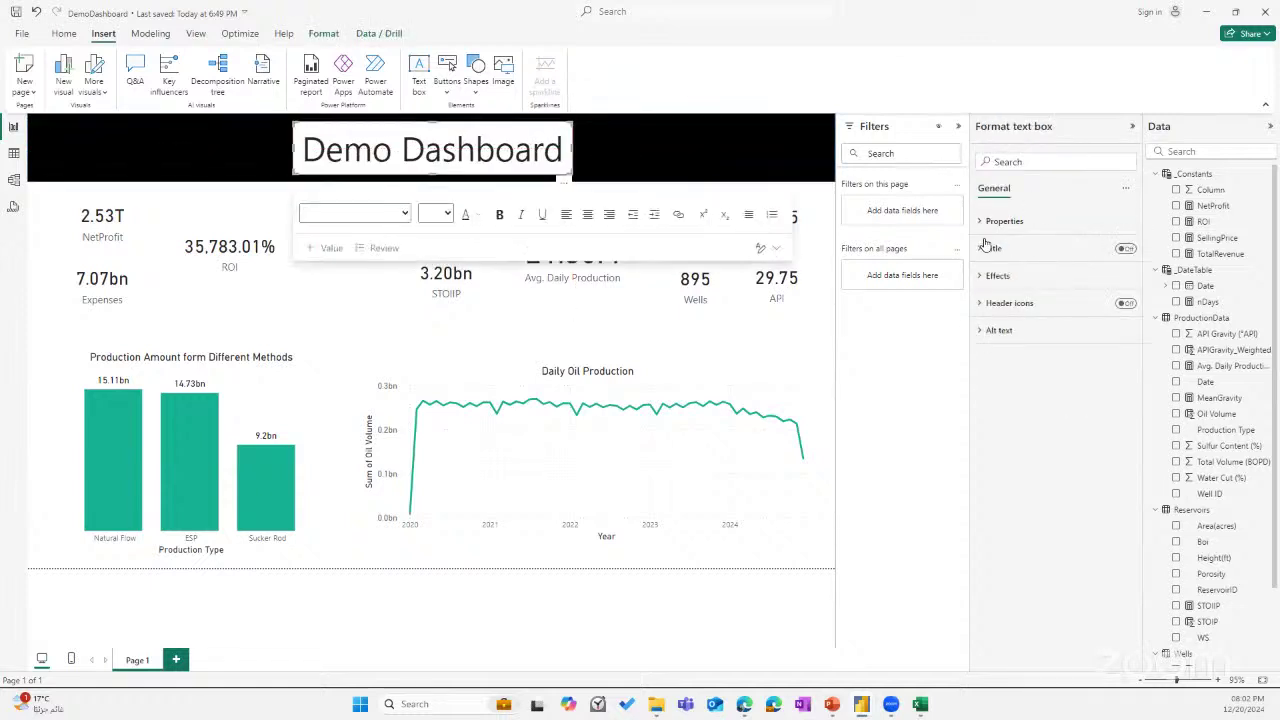
# Set the font color of the whole Demo Dashboard title to white.
pyautogui.tripleClick(471, 160)
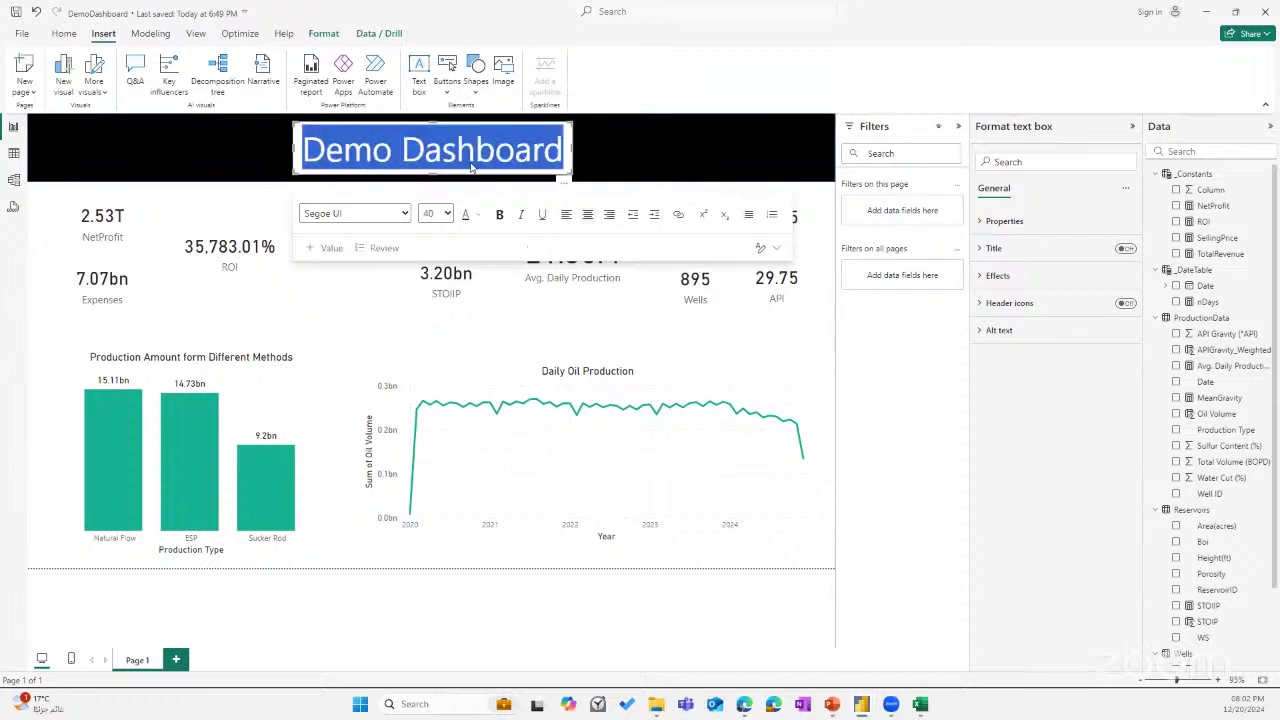
pyautogui.click(476, 214)
pyautogui.click(476, 214)
pyautogui.doubleClick(488, 145)
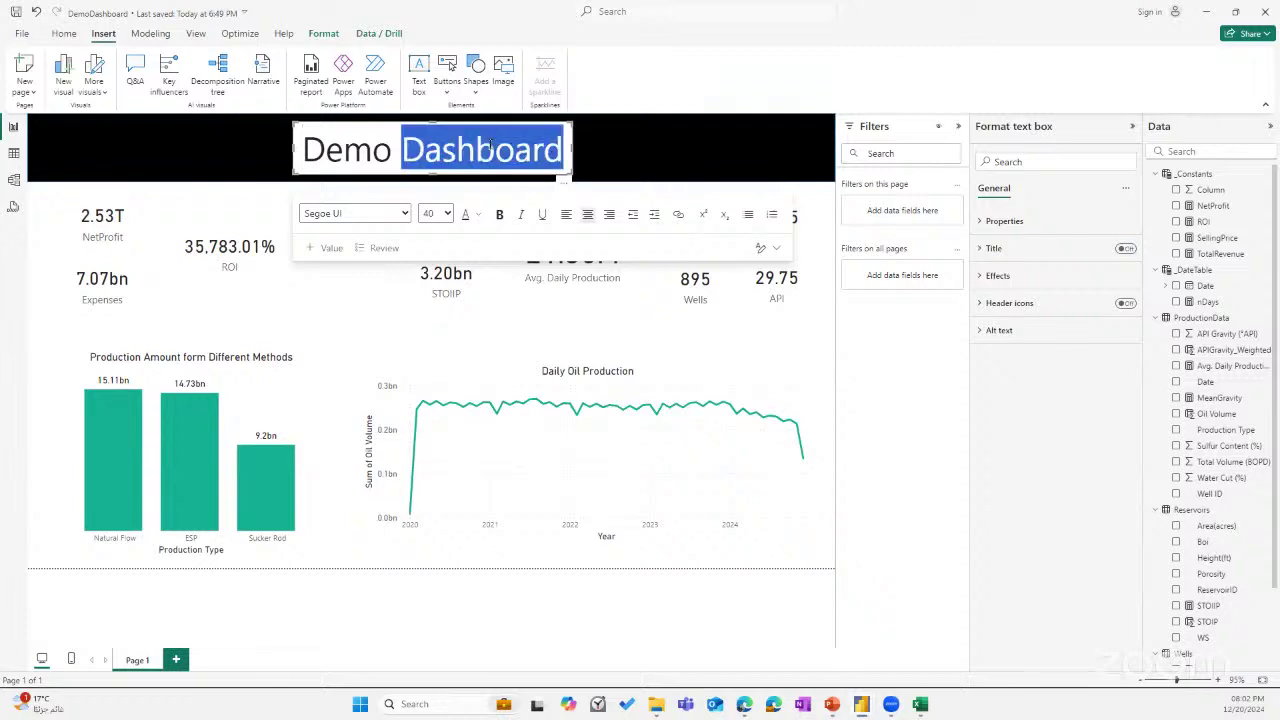
pyautogui.hotkey('ctrl', 'a')
pyautogui.click(470, 214)
pyautogui.click(470, 214)
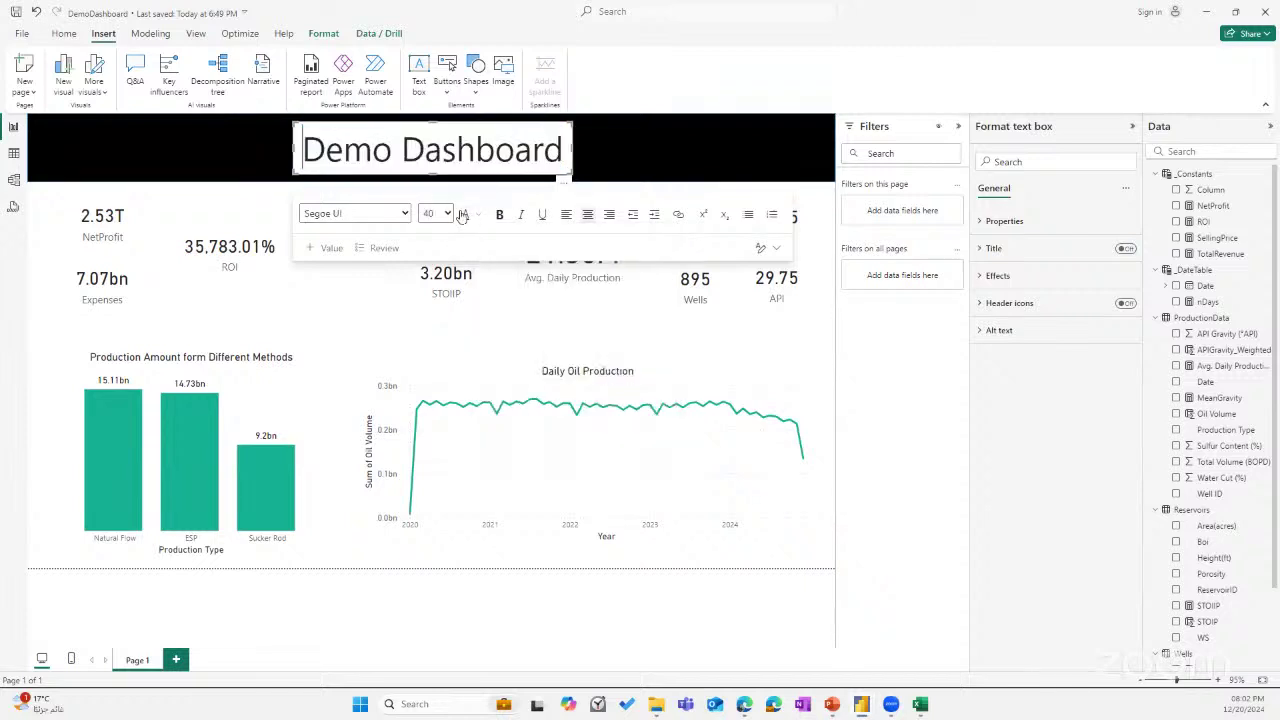
pyautogui.click(464, 214)
pyautogui.click(464, 214)
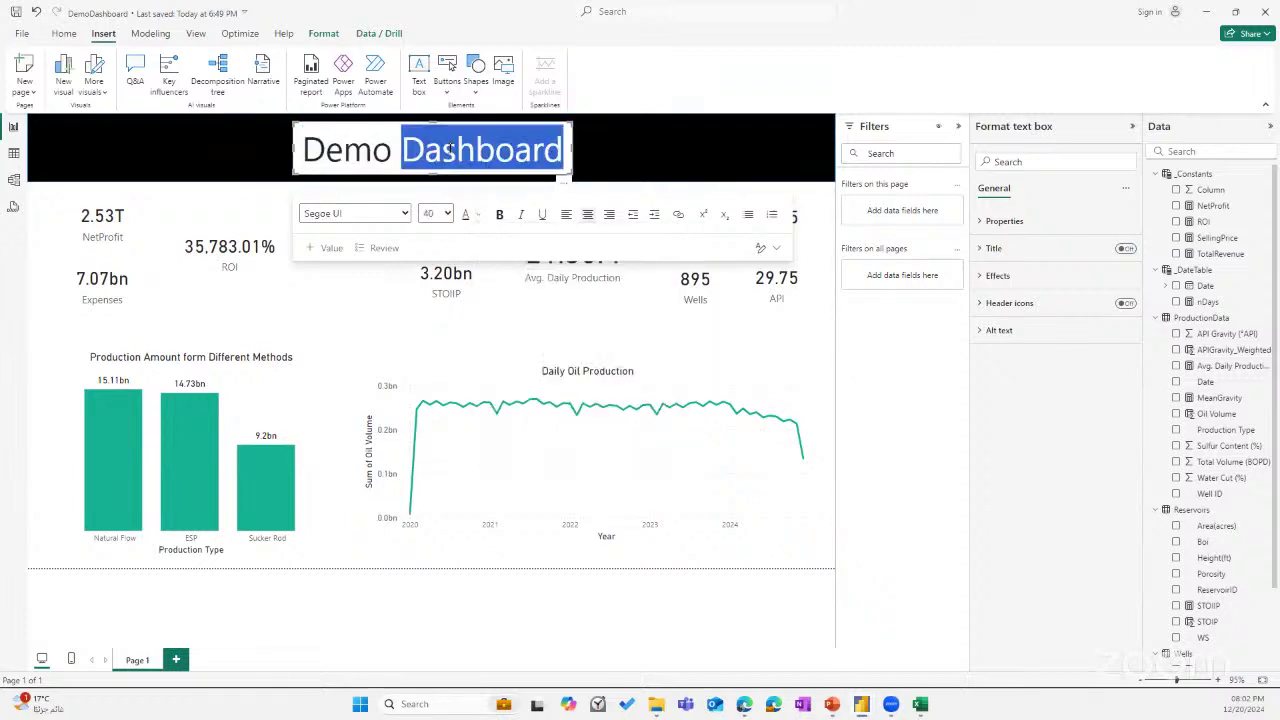
pyautogui.click(465, 214)
pyautogui.click(493, 263)
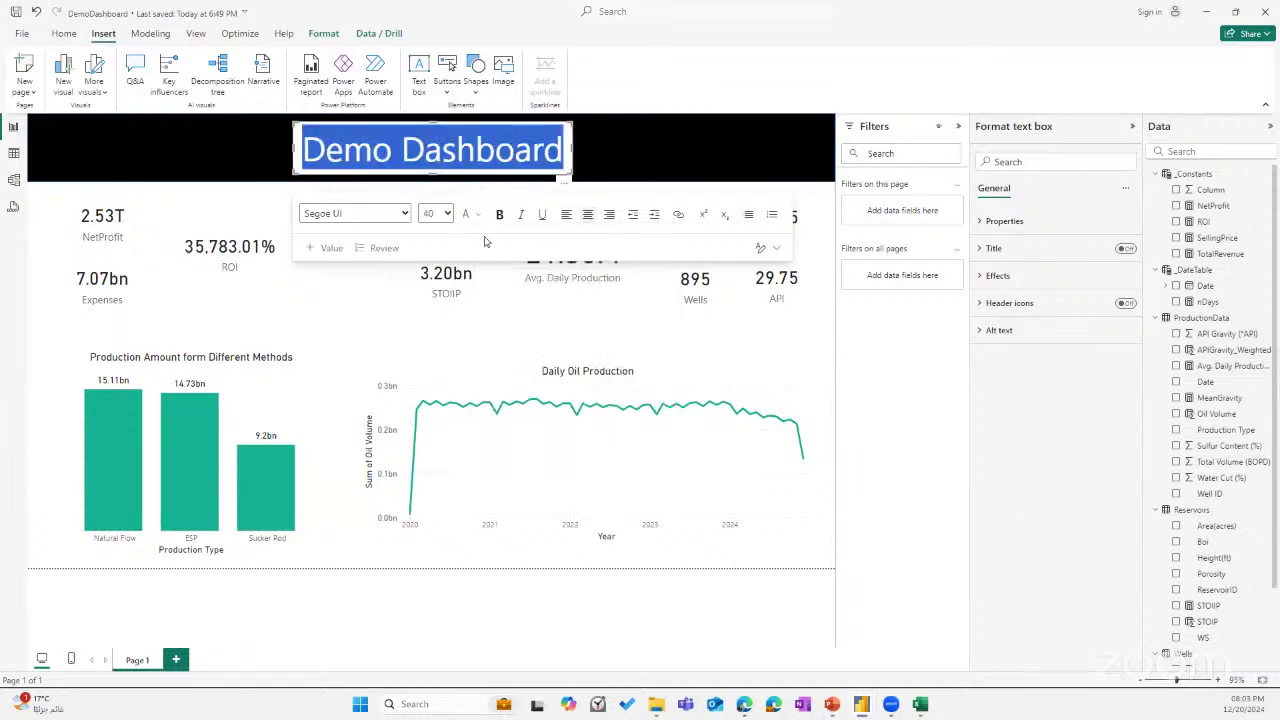
# Turn off the background of the Demo Dashboard text box.
pyautogui.click(997, 276)
pyautogui.click(1120, 310)
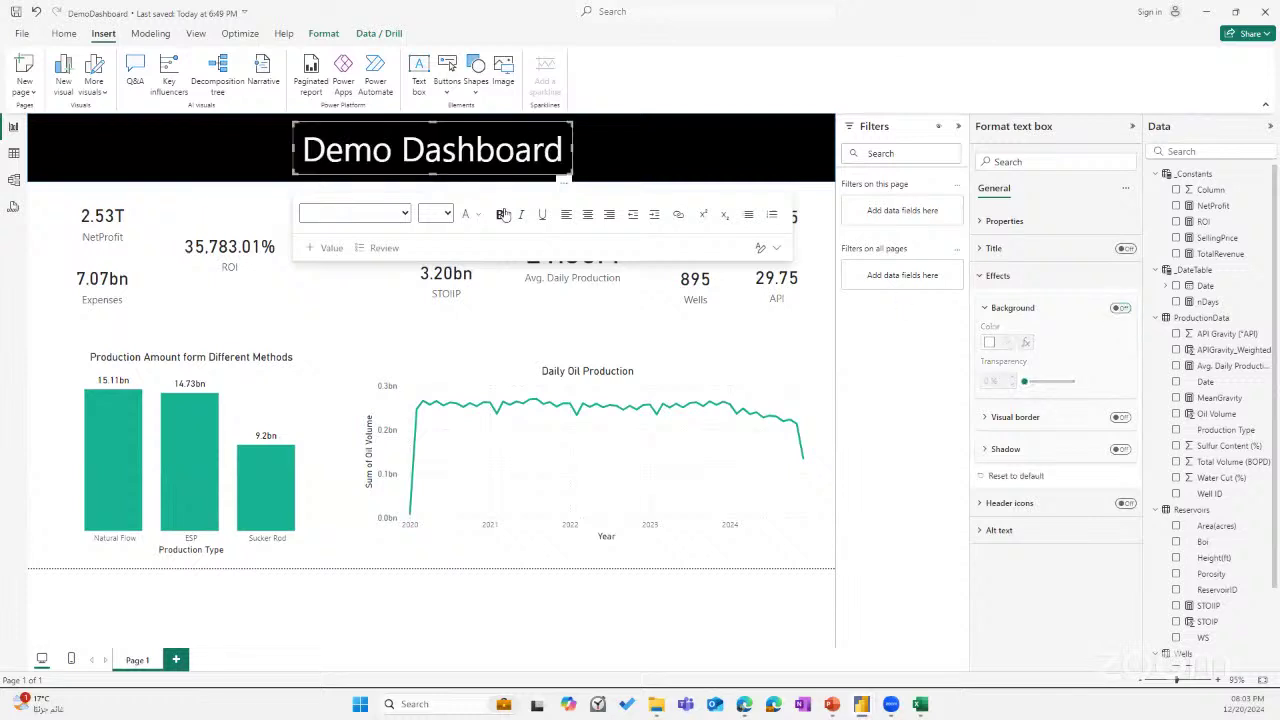
pyautogui.click(407, 195)
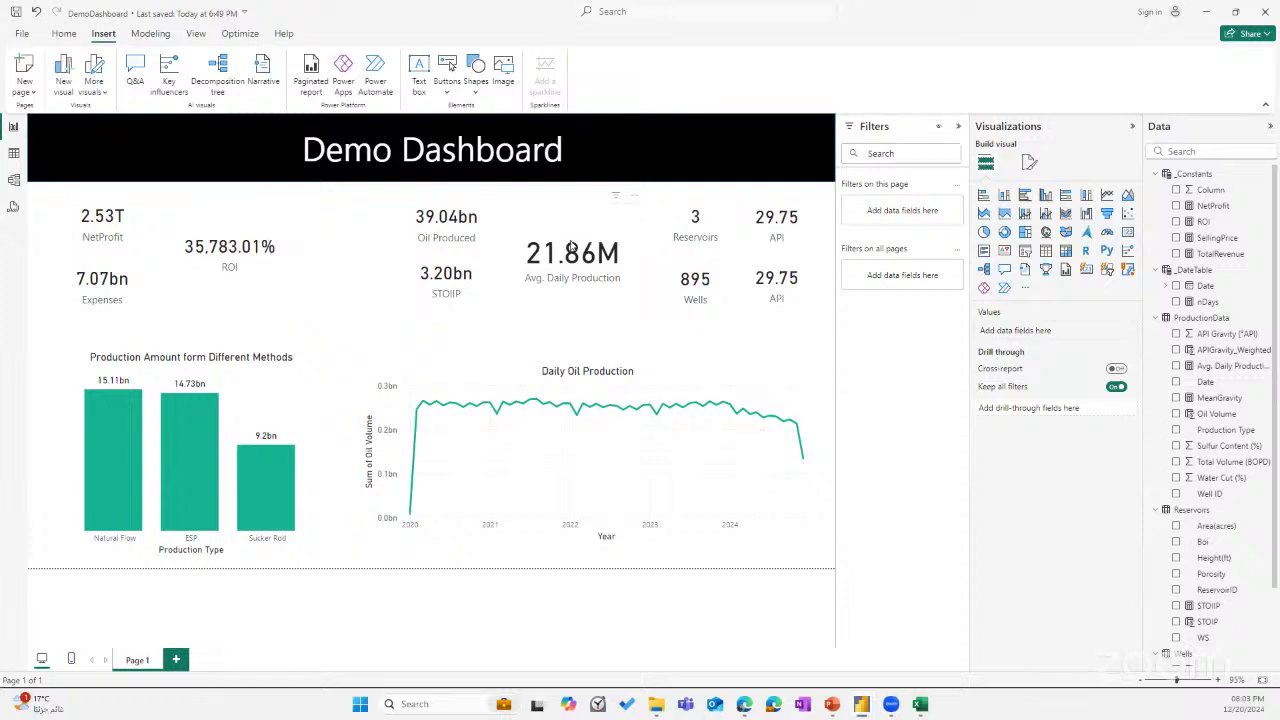
pyautogui.click(672, 168)
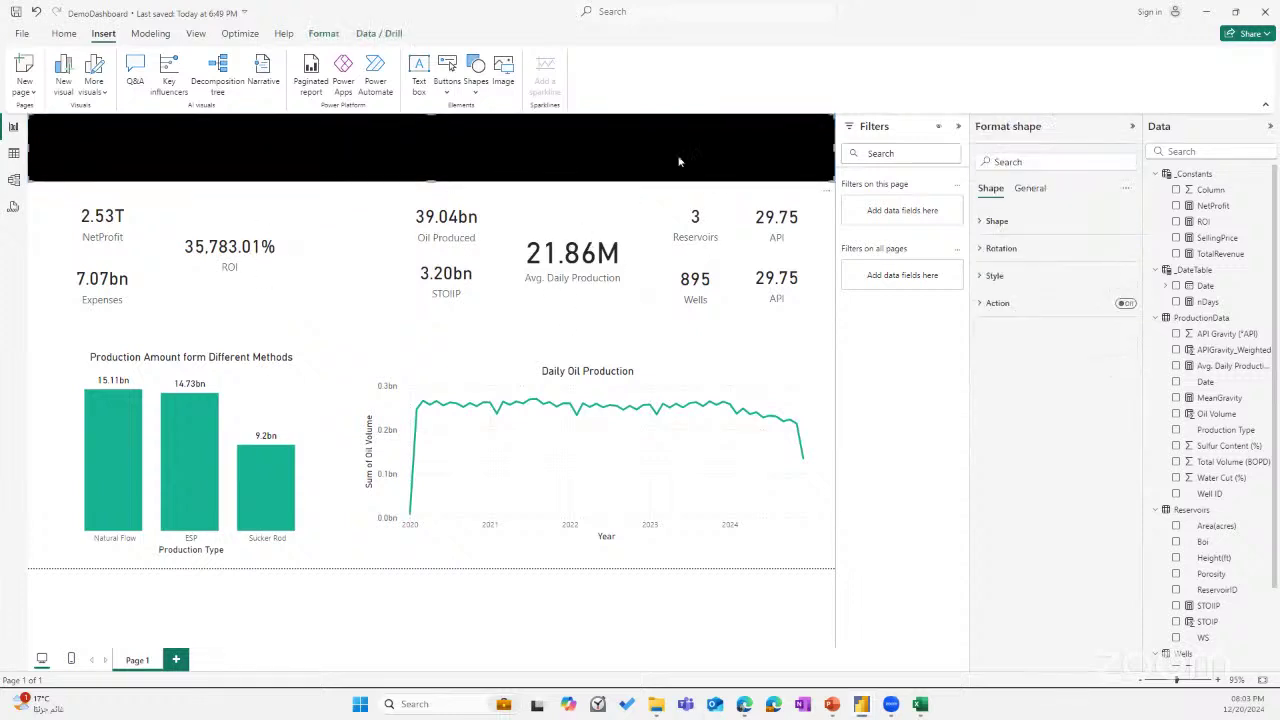
pyautogui.click(396, 221)
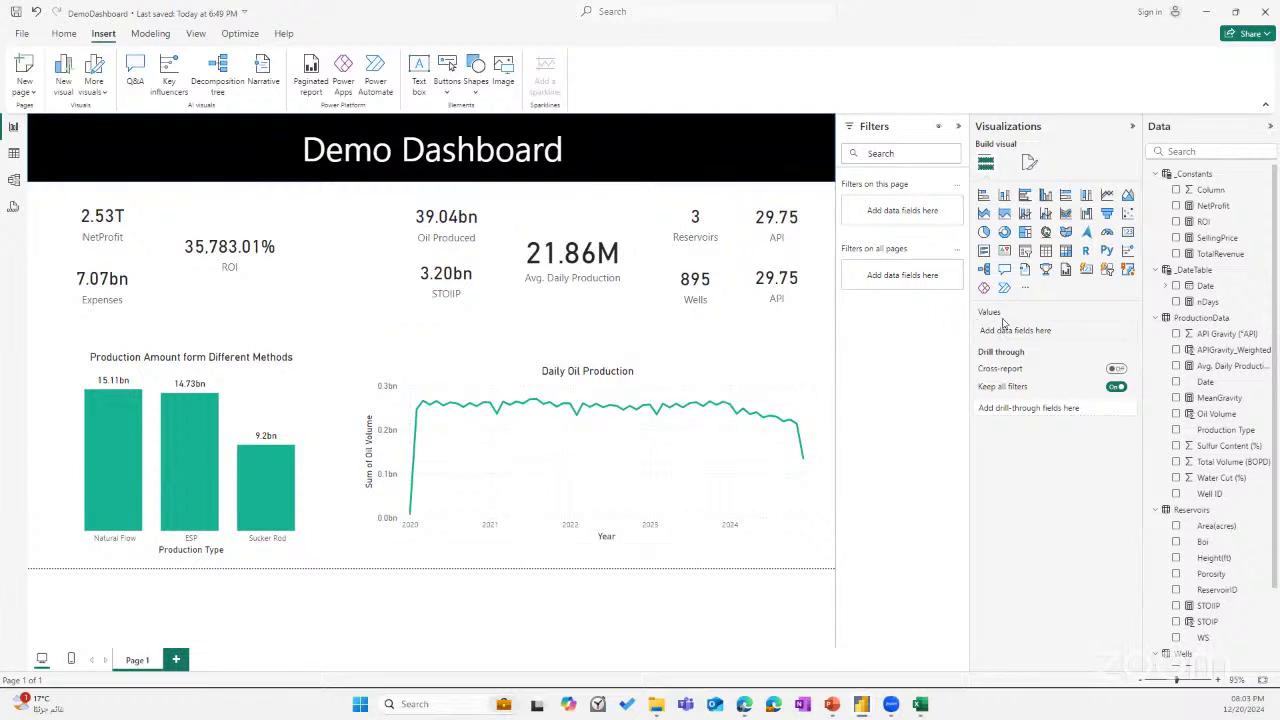
# Insert a slicer for ReservoirID from the Reservoirs table, sized to list all reservoirs, between the API cards and the Daily Oil Production chart.
pyautogui.click(1155, 277)
pyautogui.click(1155, 286)
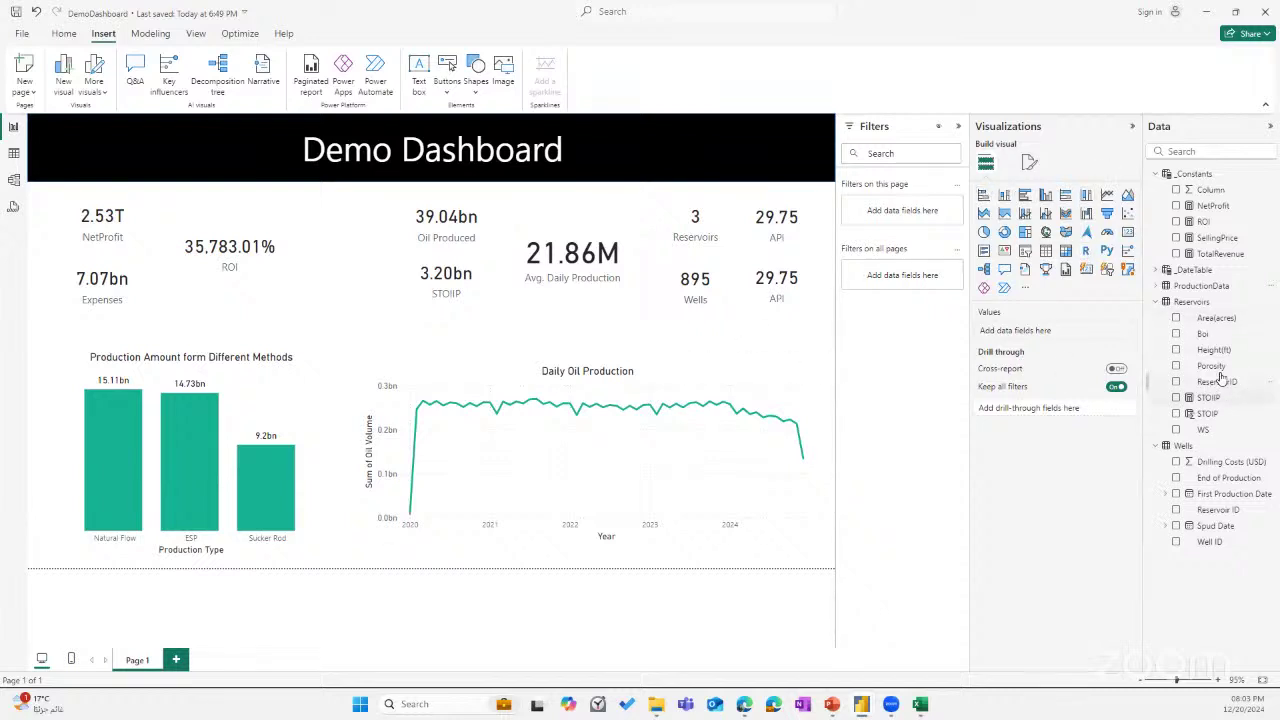
pyautogui.click(1024, 255)
pyautogui.moveTo(745, 231); pyautogui.dragTo(766, 350)
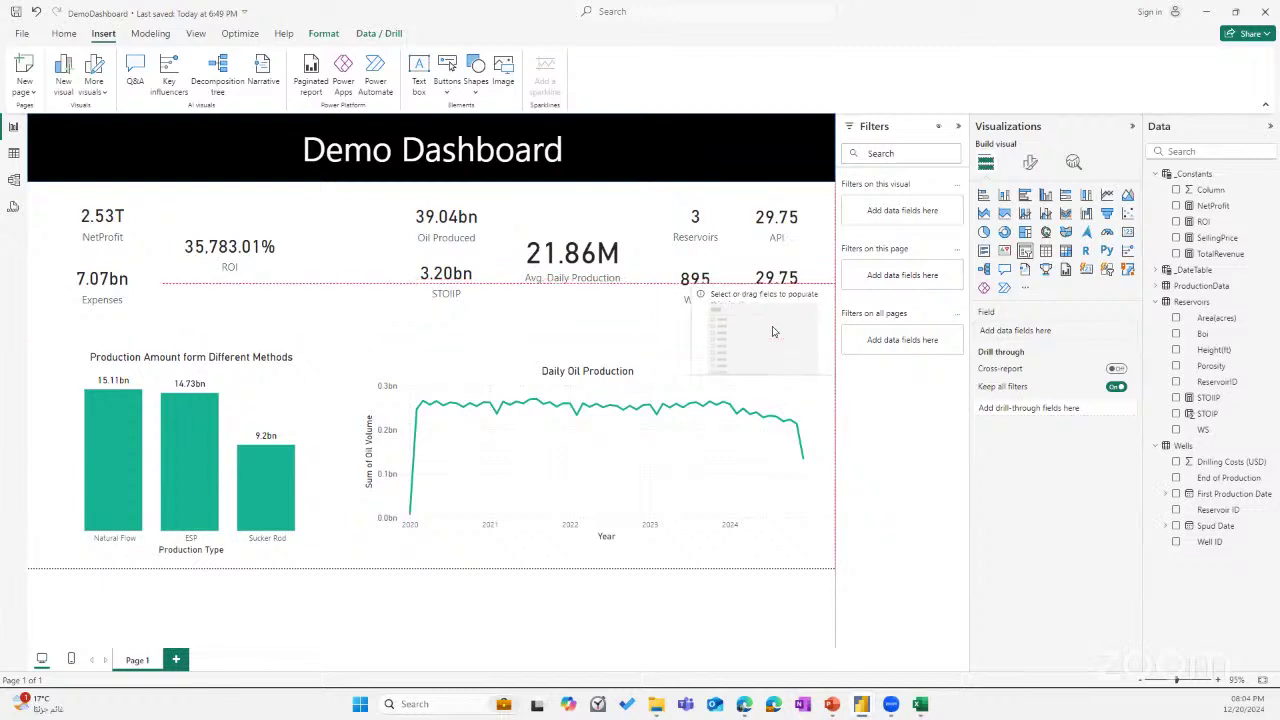
pyautogui.moveTo(697, 290); pyautogui.dragTo(750, 372)
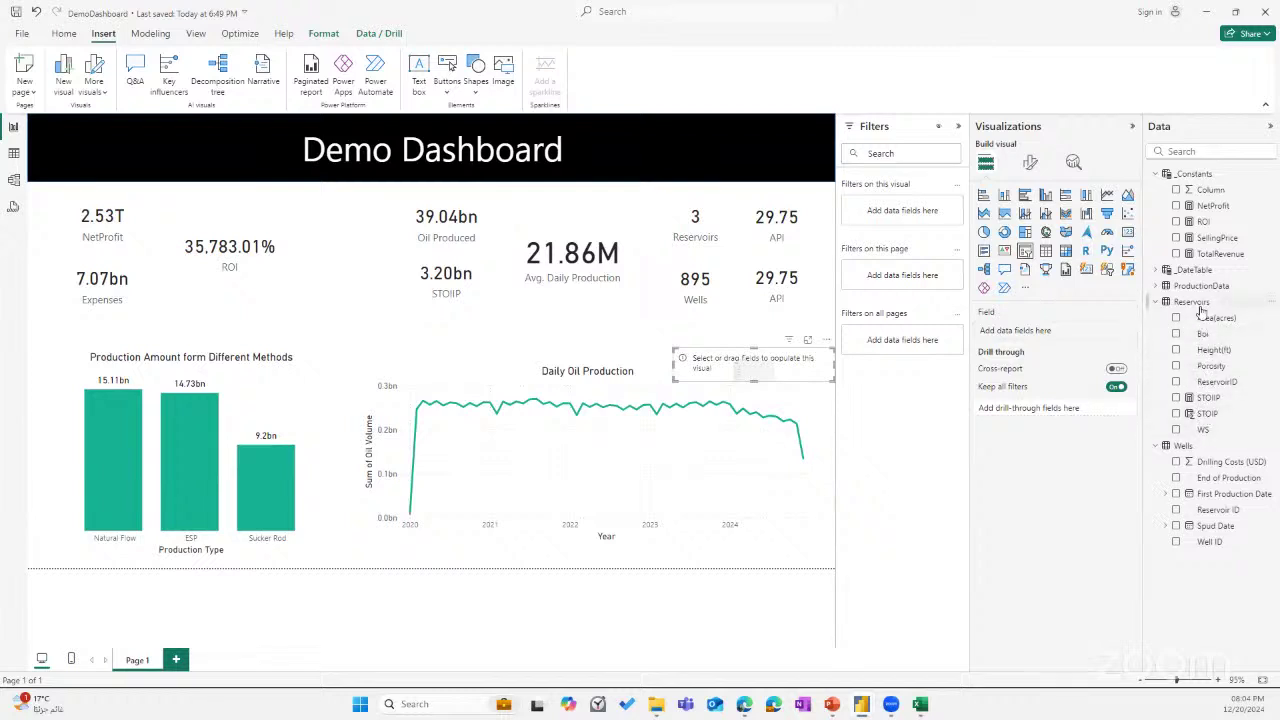
pyautogui.moveTo(1213, 384); pyautogui.dragTo(1042, 332)
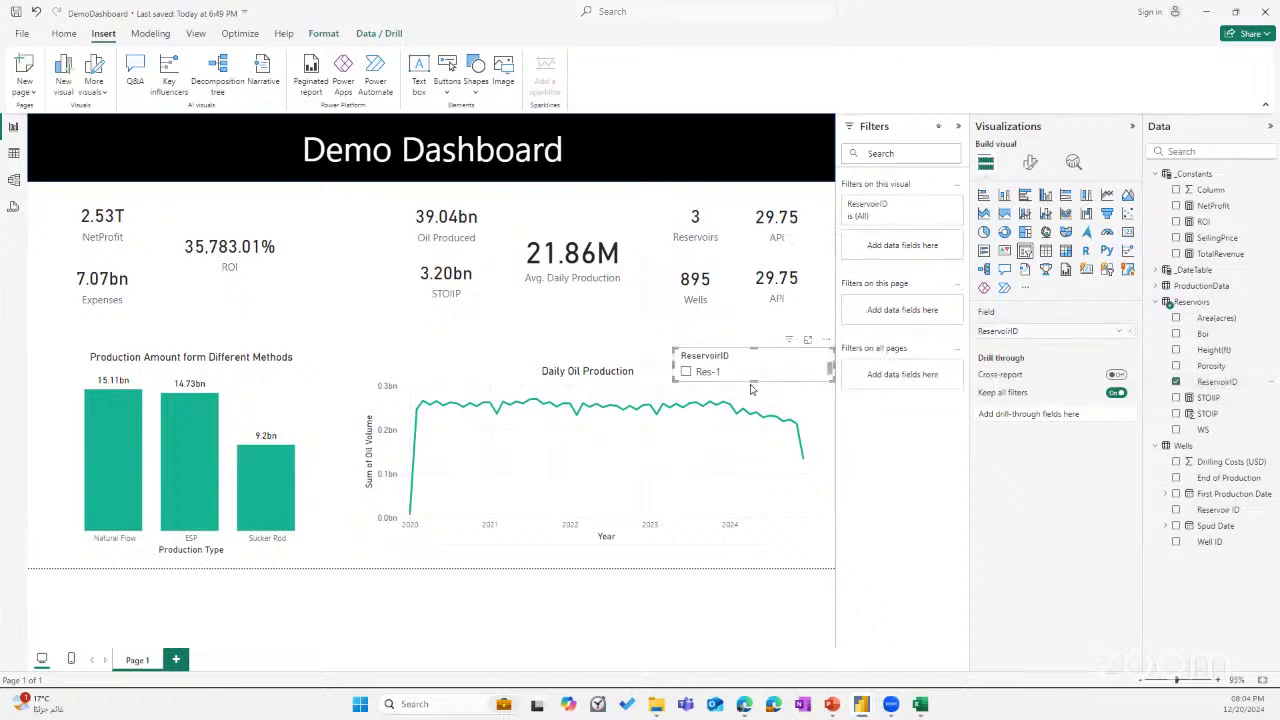
pyautogui.moveTo(751, 380); pyautogui.dragTo(757, 430)
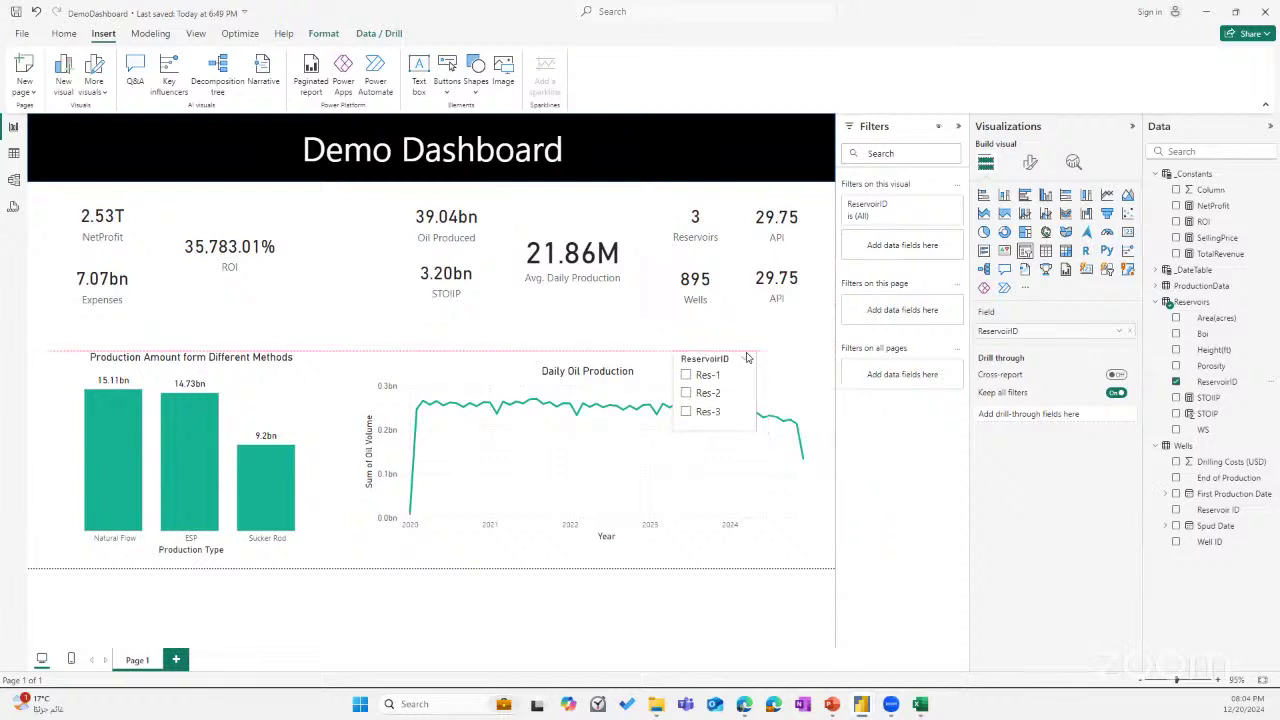
pyautogui.moveTo(716, 350); pyautogui.dragTo(818, 337)
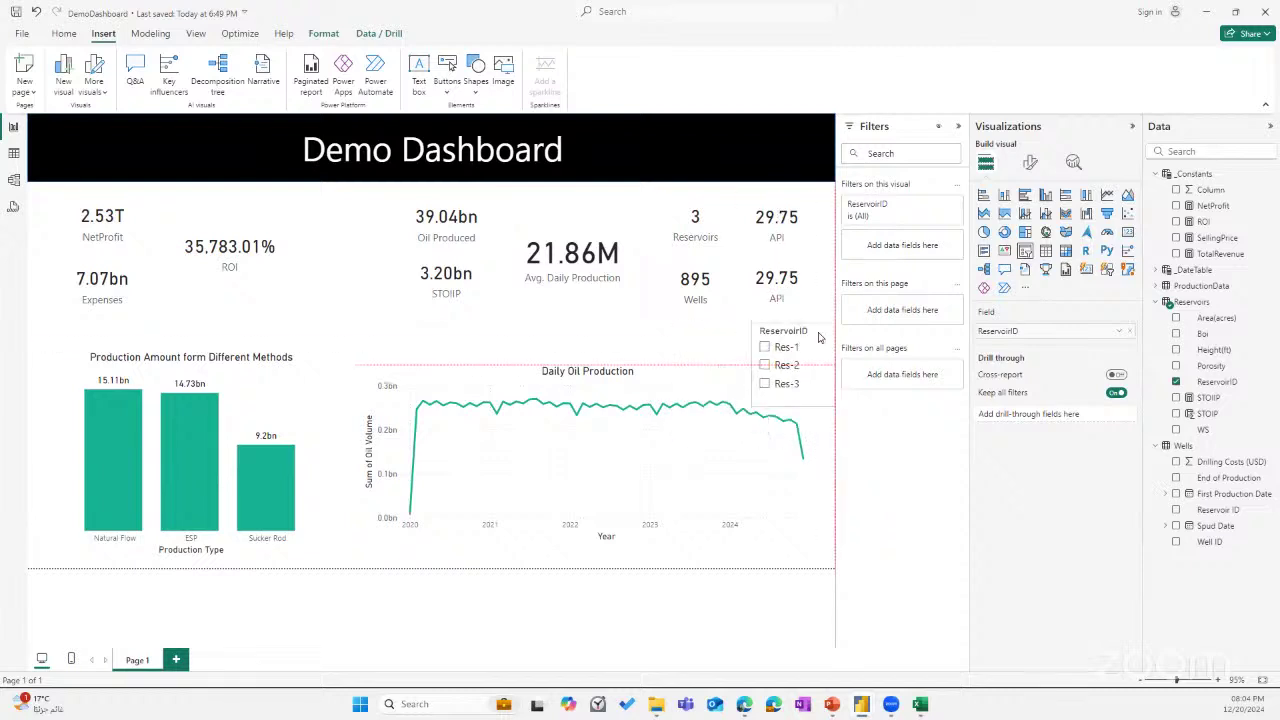
# Test the ReservoirID slicer by filtering the dashboard by individual reservoirs, ending on Res-1.
pyautogui.click(765, 334)
pyautogui.click(765, 352)
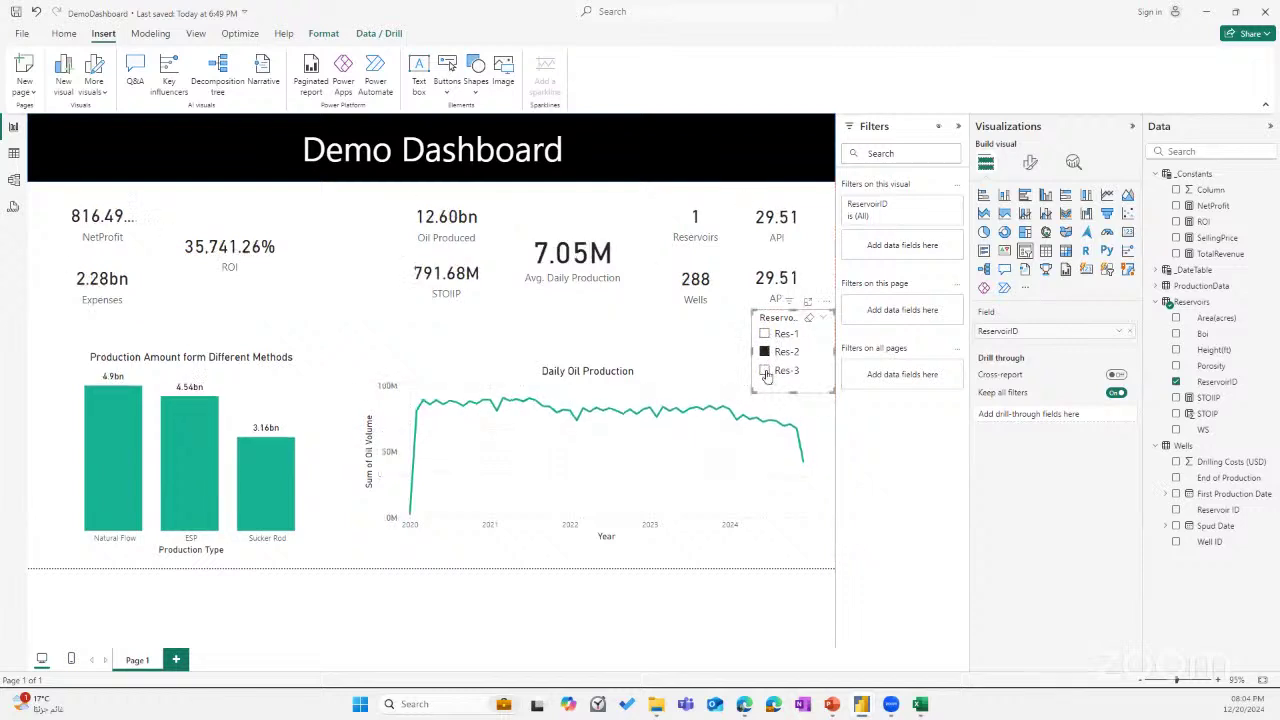
pyautogui.click(765, 353)
pyautogui.click(766, 371)
pyautogui.click(764, 335)
# Change the ReservoirID slicer's style to Dropdown.
pyautogui.click(1030, 162)
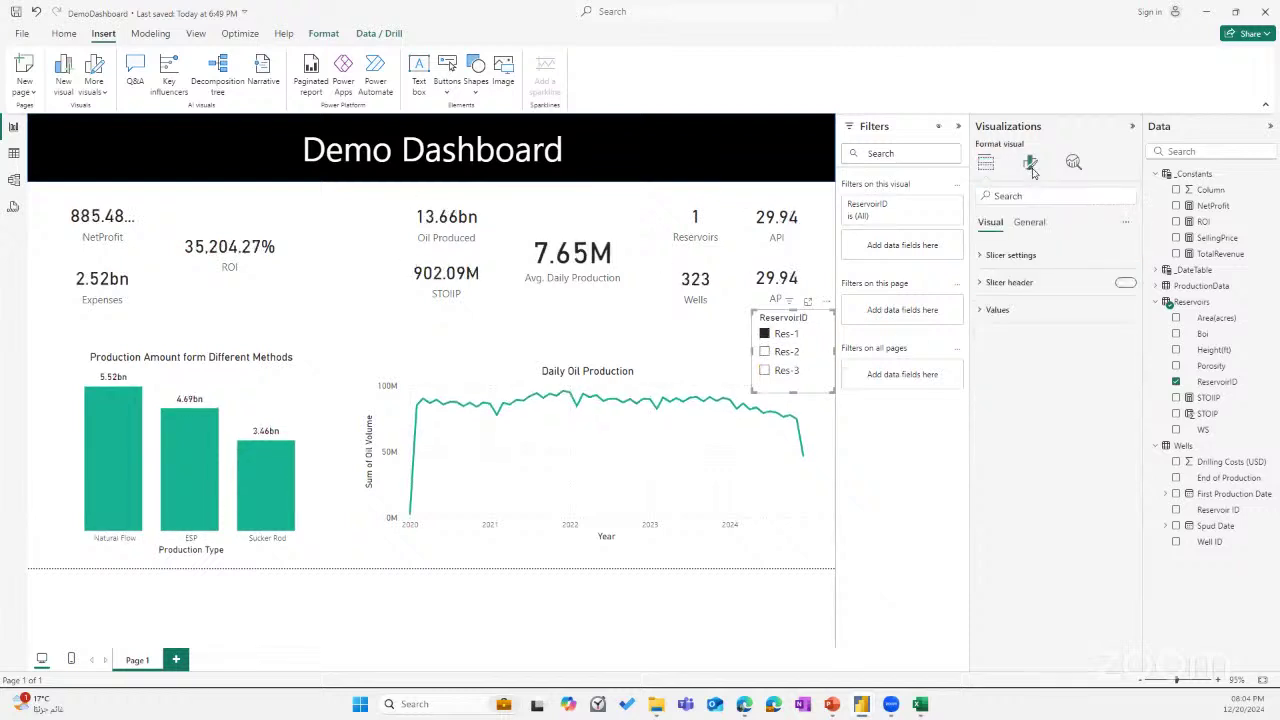
pyautogui.click(1010, 255)
pyautogui.click(1022, 332)
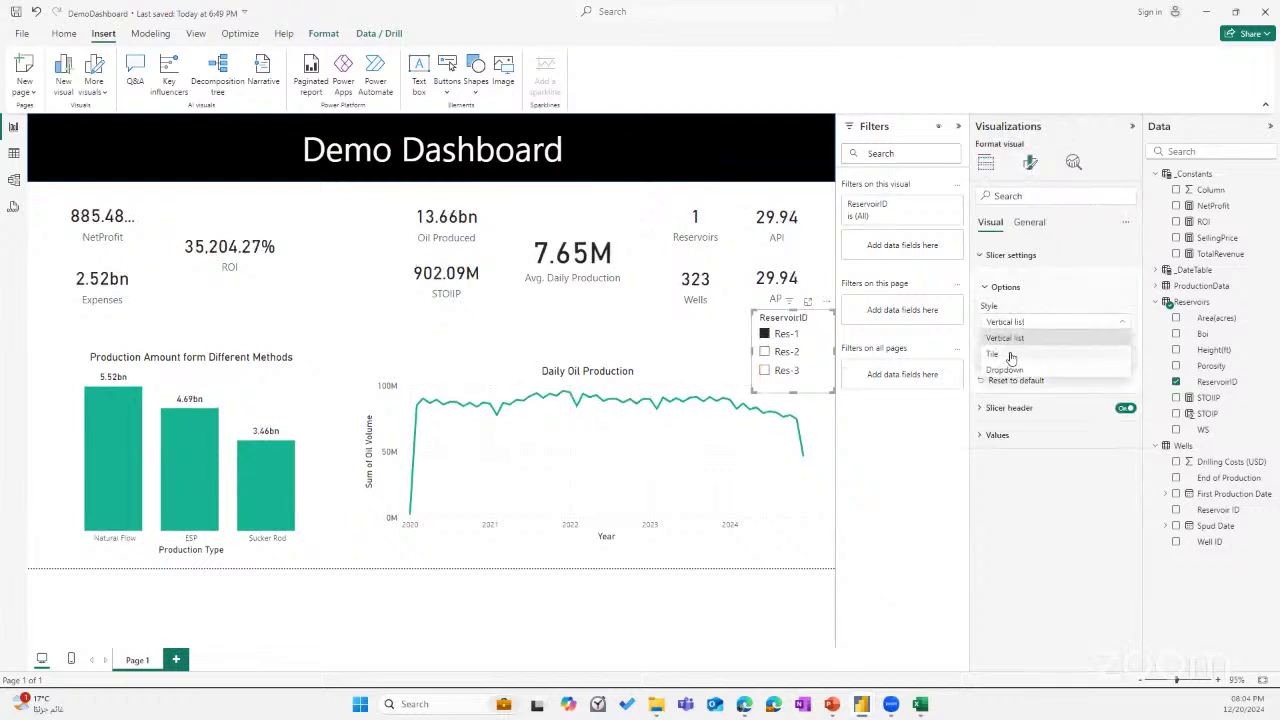
pyautogui.click(1006, 370)
# Test the dropdown slicer with Res-2, Res-3 and both together, clearing the selection at the end.
pyautogui.click(819, 337)
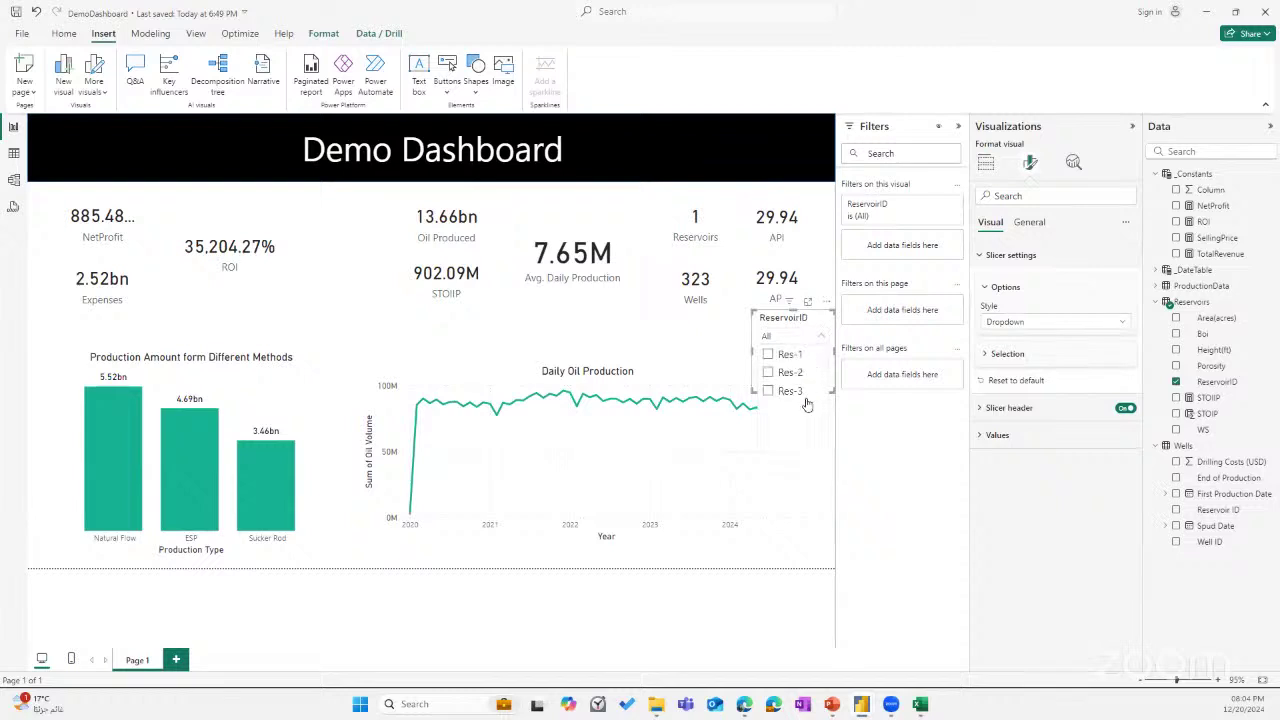
pyautogui.click(781, 373)
pyautogui.click(779, 390)
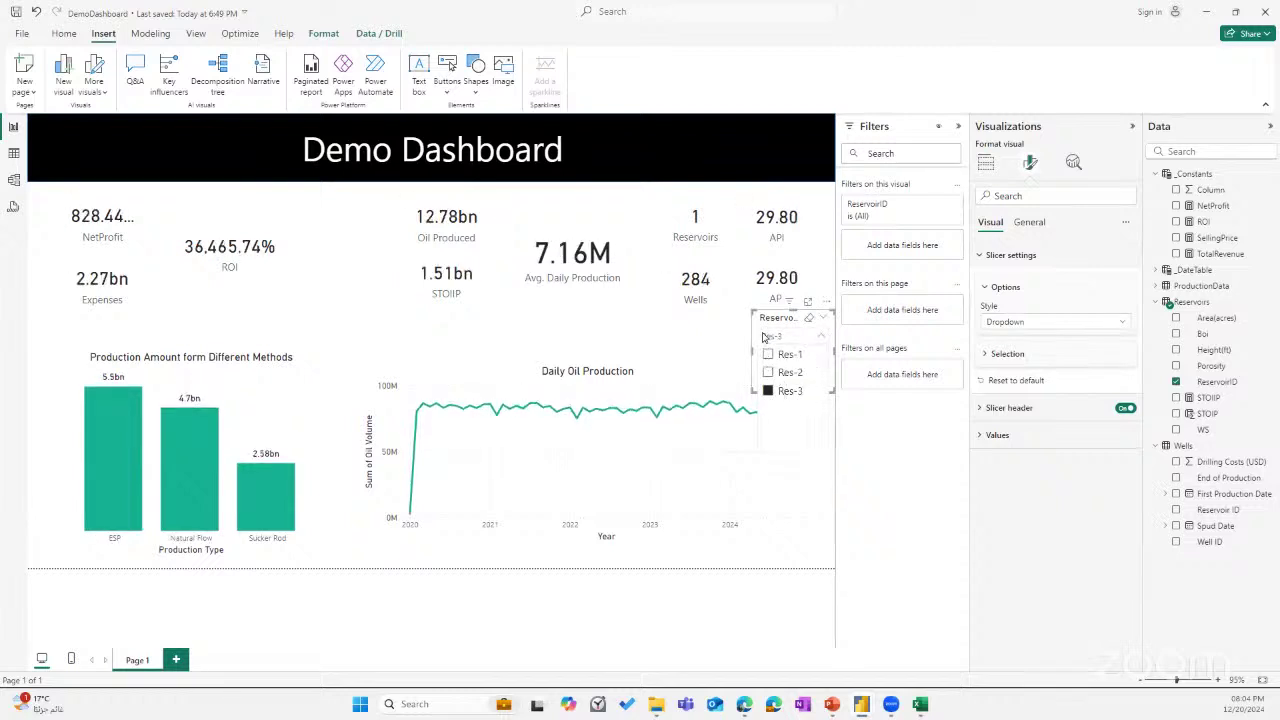
pyautogui.keyDown('ctrl'); pyautogui.click(778, 376); pyautogui.keyUp('ctrl')
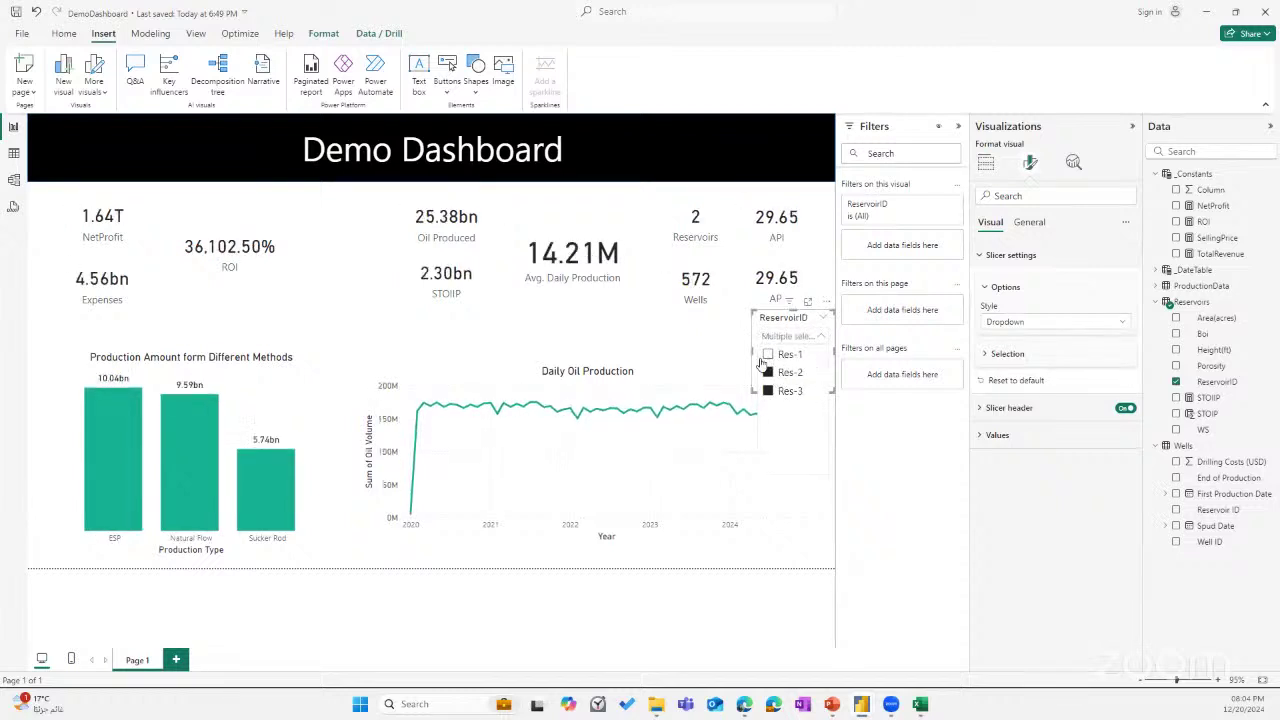
pyautogui.keyDown('ctrl'); pyautogui.click(779, 390); pyautogui.keyUp('ctrl')
pyautogui.keyDown('ctrl'); pyautogui.click(779, 372); pyautogui.keyUp('ctrl')
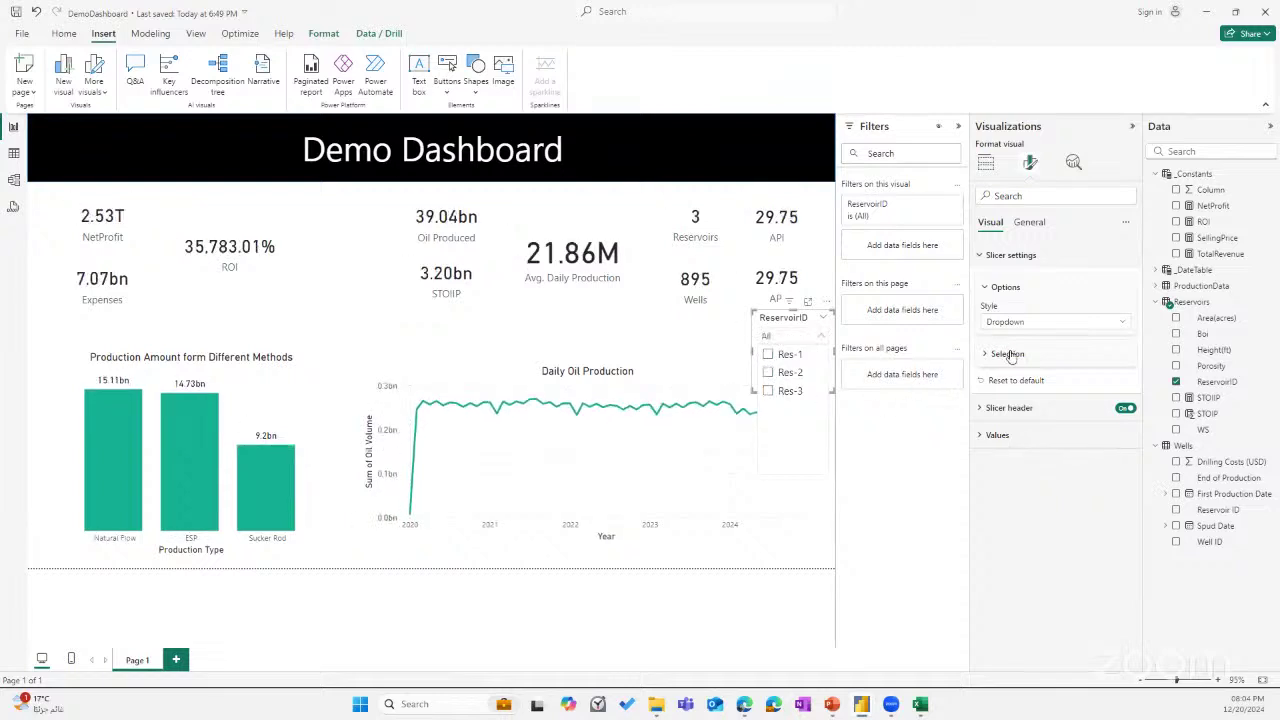
# Enable the slicer's "Select all" option, and widen and reposition the slicer over the upper-right corner of the Daily Oil Production chart.
pyautogui.click(1007, 353)
pyautogui.click(1119, 411)
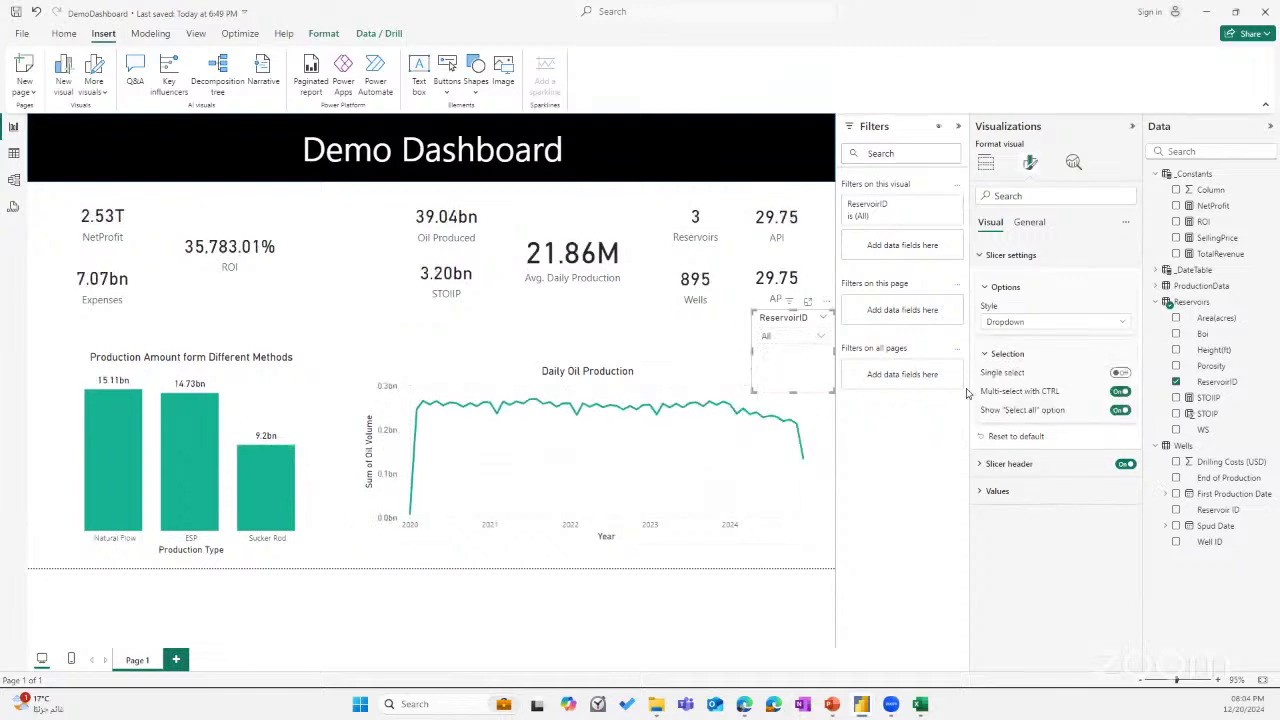
pyautogui.moveTo(750, 349); pyautogui.dragTo(684, 349)
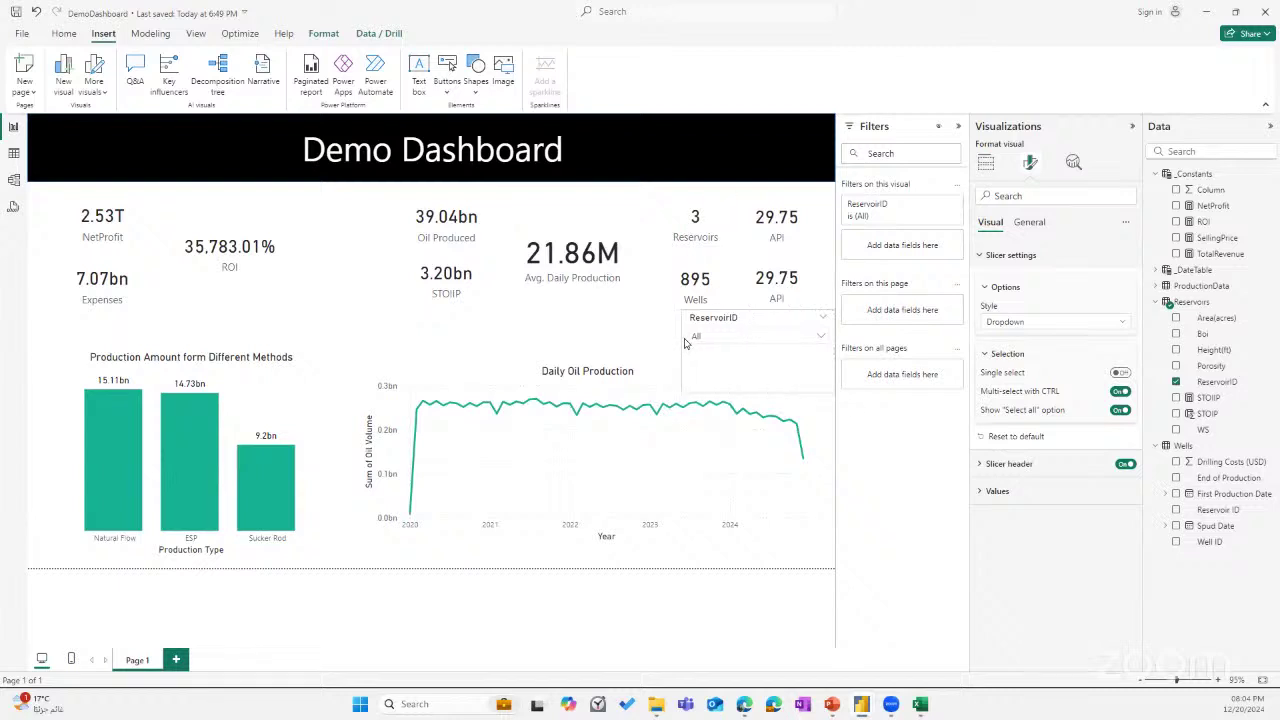
pyautogui.moveTo(760, 318); pyautogui.dragTo(737, 352)
pyautogui.click(665, 325)
pyautogui.click(656, 313)
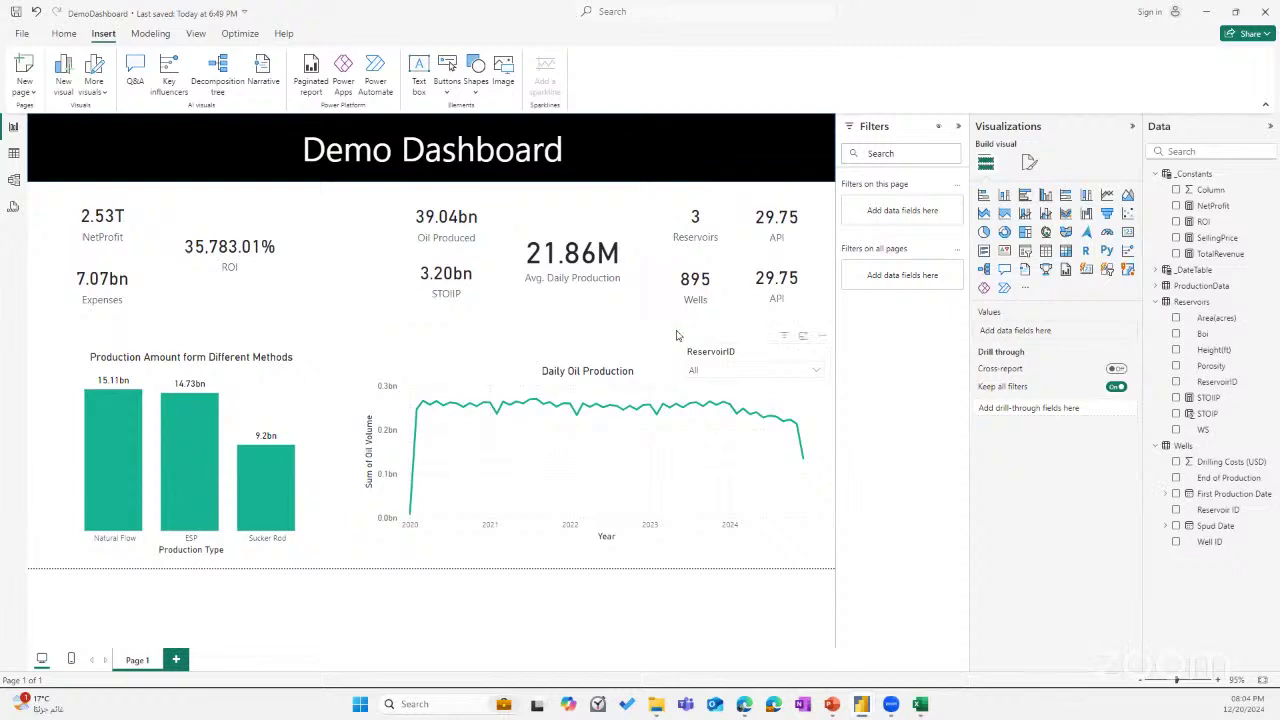
pyautogui.moveTo(770, 359); pyautogui.dragTo(776, 366)
pyautogui.click(688, 340)
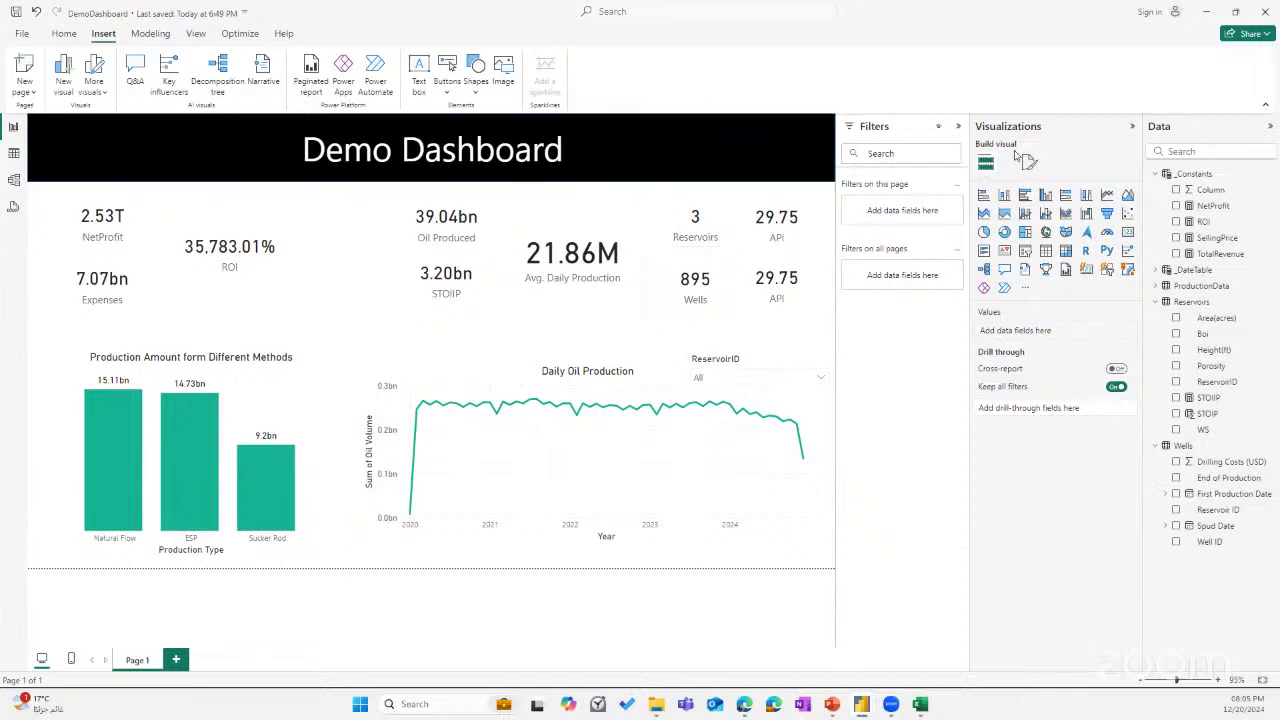
# Collapse the Filters and Visualizations panes to give the report page more room.
pyautogui.click(957, 127)
pyautogui.click(1132, 126)
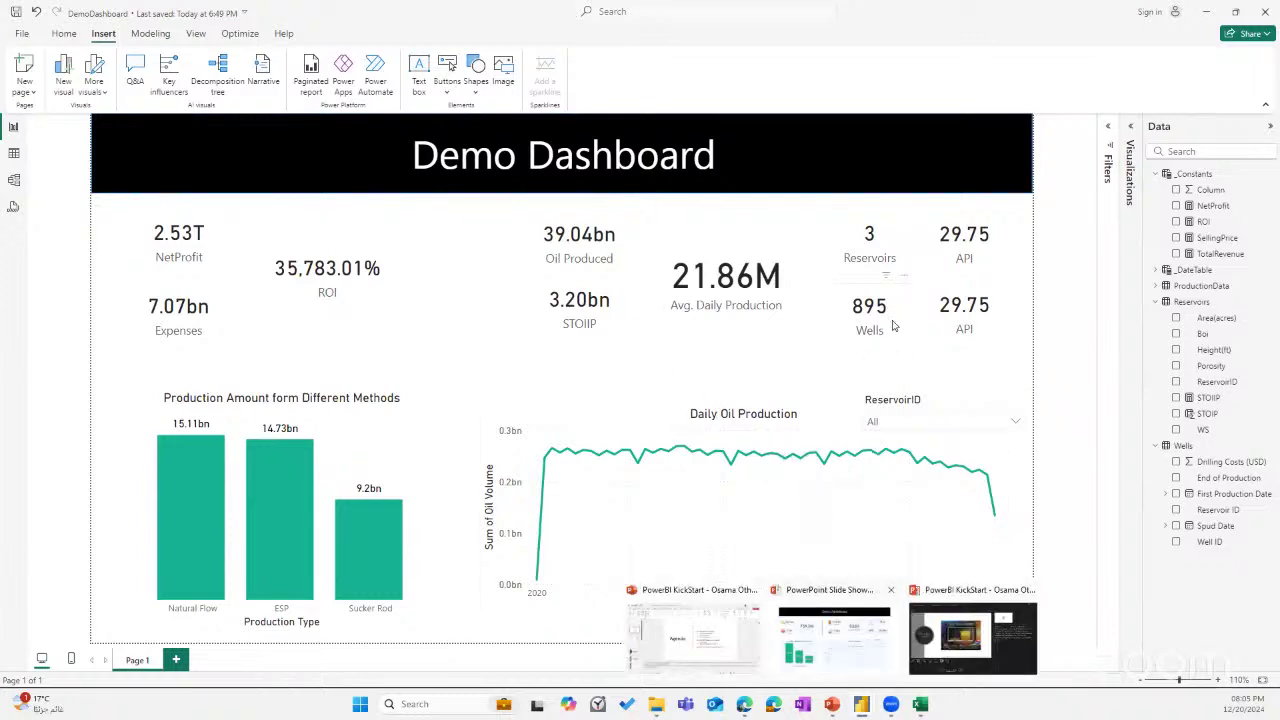
# Switch to the PowerPoint slide show to view the reference Demo Dashboard, and advance to the following slide.
pyautogui.moveTo(831, 704)
pyautogui.click(960, 630)
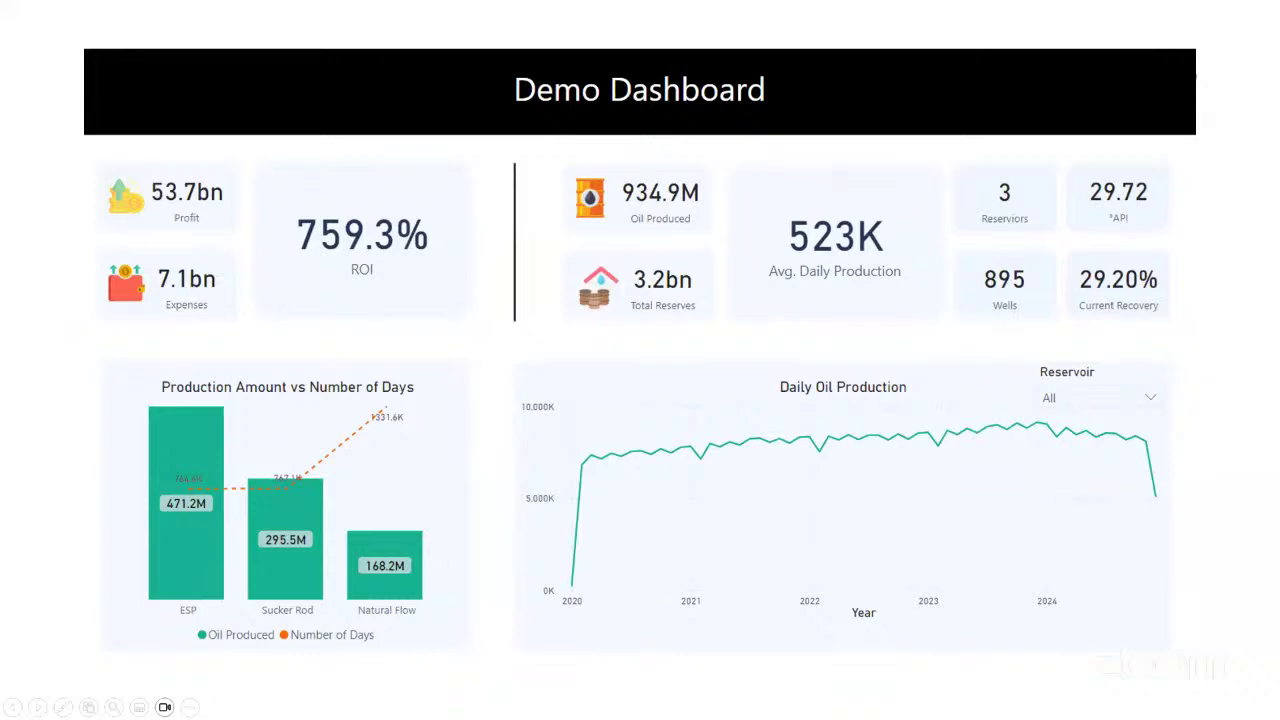
pyautogui.press('Right')
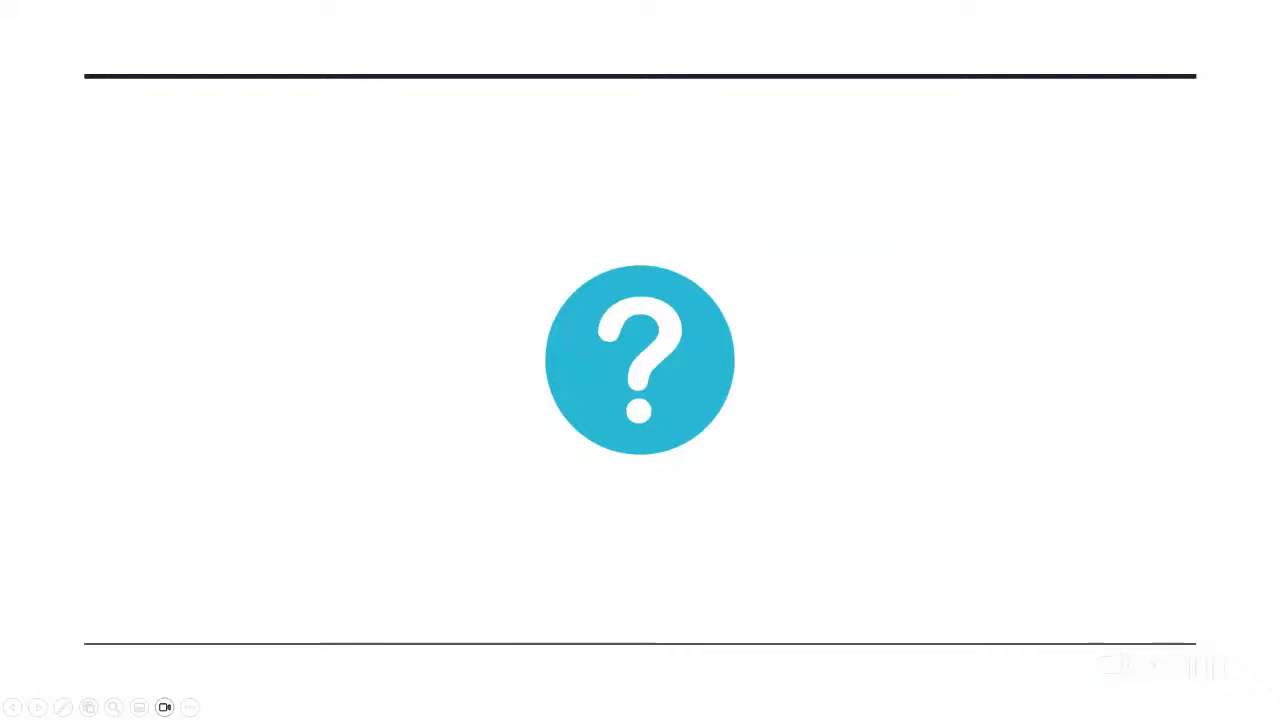
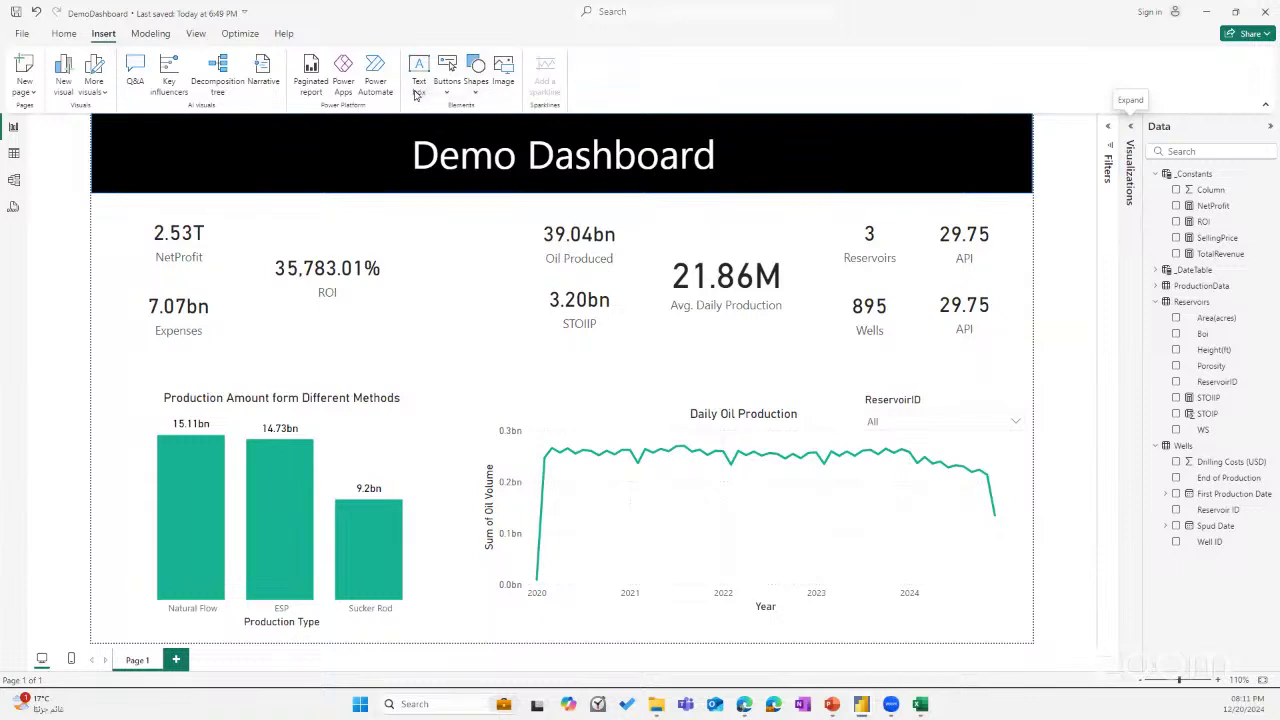
# Insert the oil-barrel.png image from the Icons folder onto the report page.
pyautogui.click(475, 80)
pyautogui.click(503, 83)
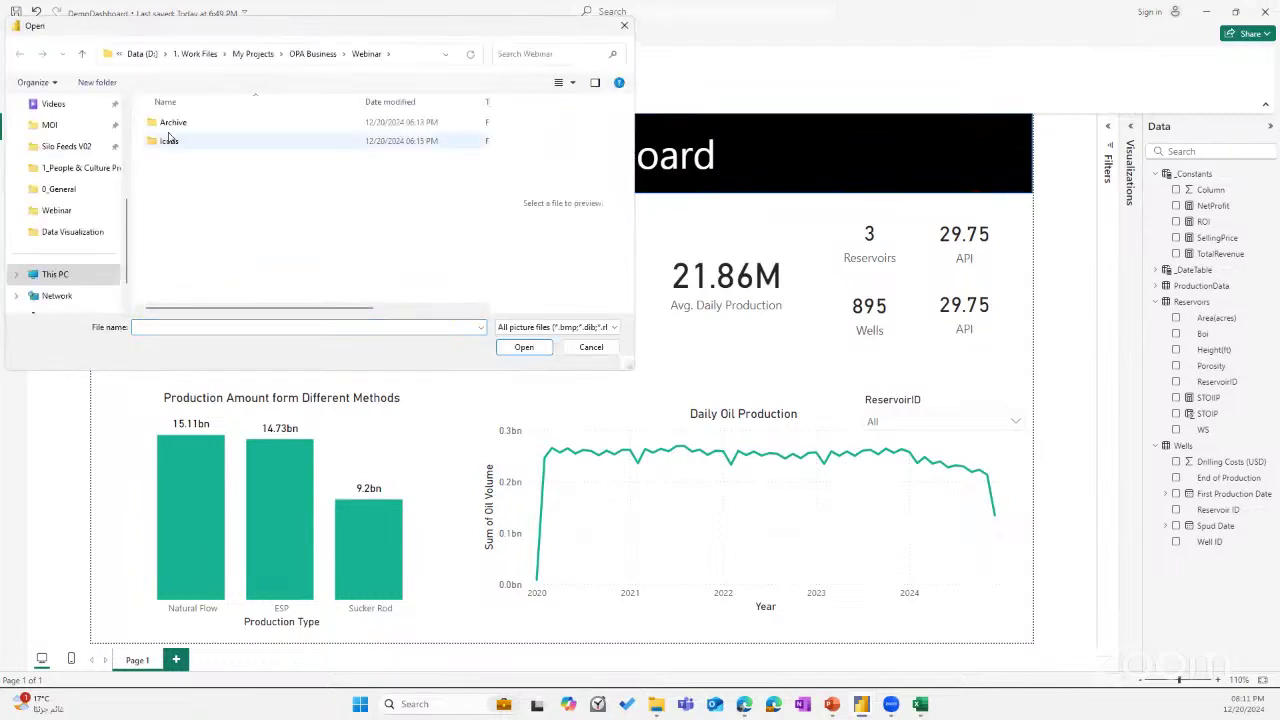
pyautogui.doubleClick(175, 142)
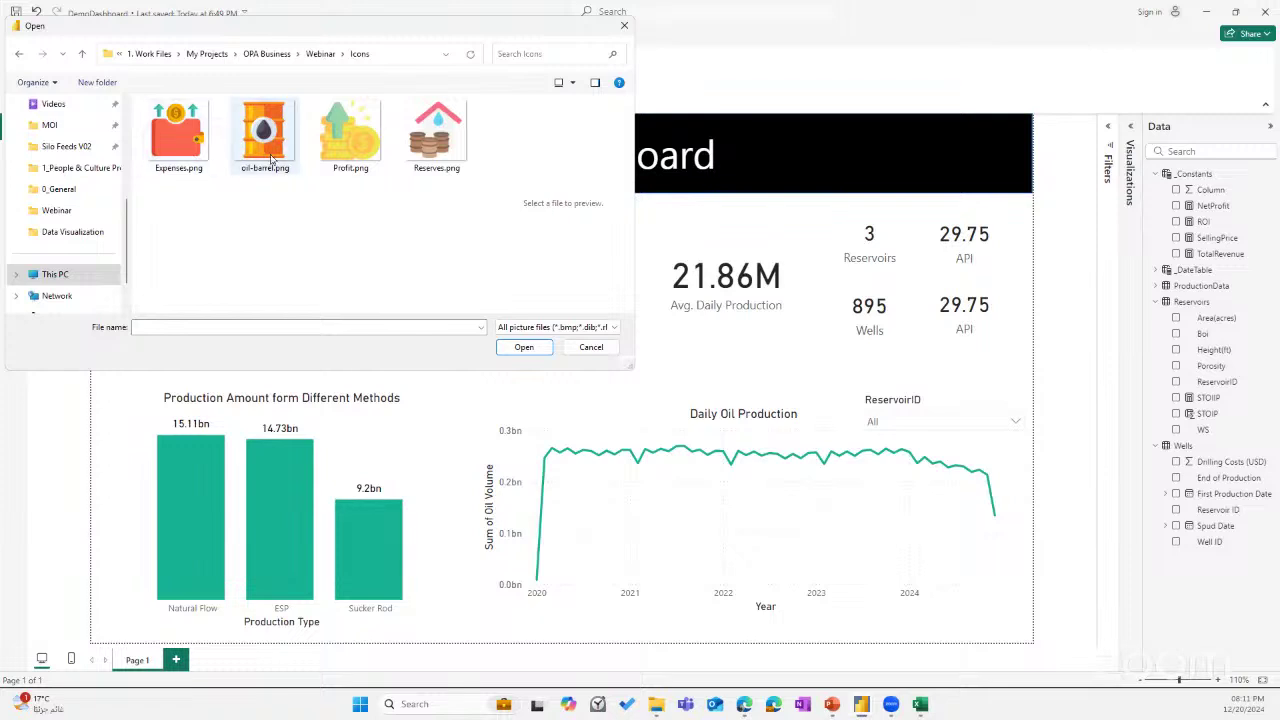
pyautogui.click(266, 135)
pyautogui.click(524, 348)
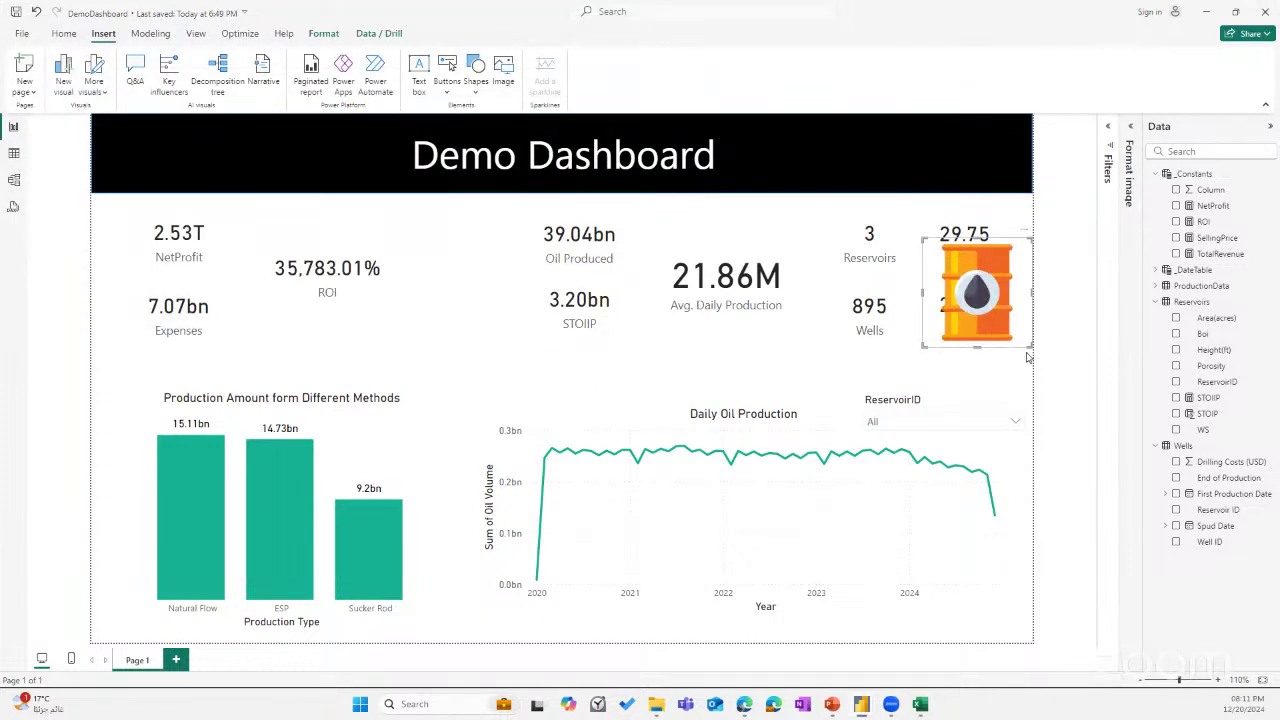
# Shrink the oil barrel image to icon size and place it beside the Oil Produced card.
pyautogui.moveTo(1031, 347); pyautogui.dragTo(967, 312)
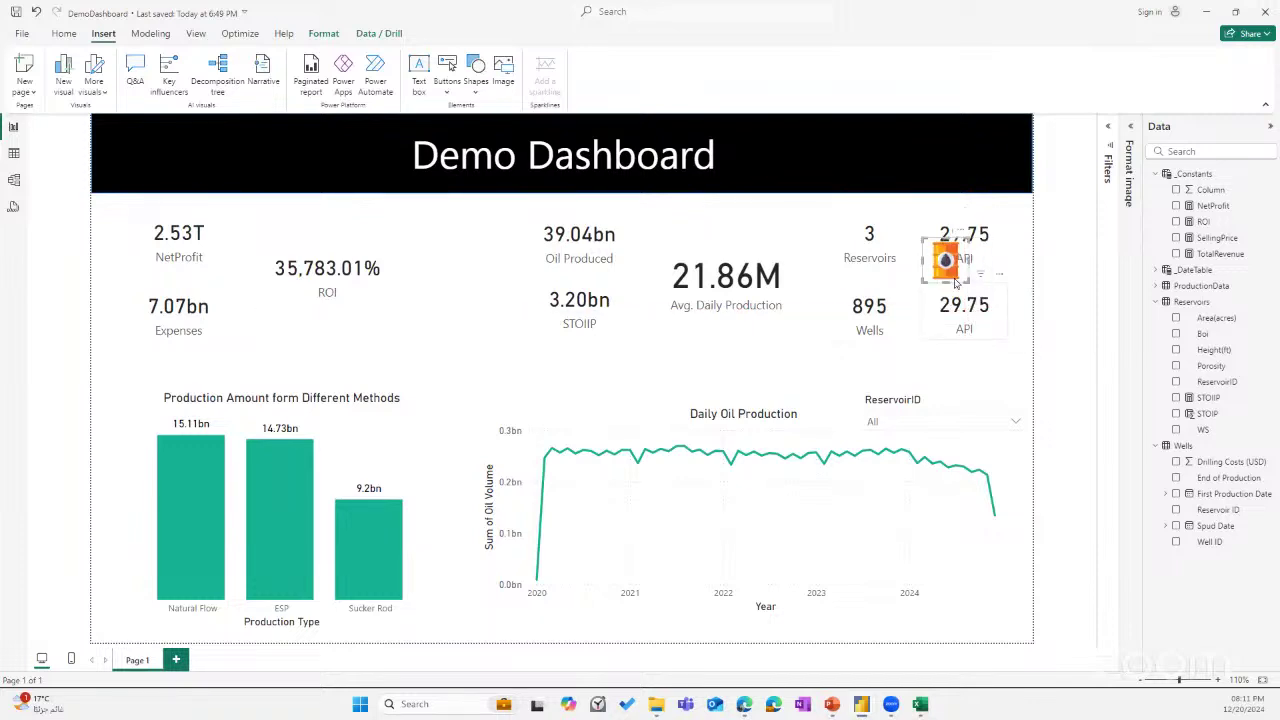
pyautogui.moveTo(943, 260); pyautogui.dragTo(517, 245)
pyautogui.click(501, 290)
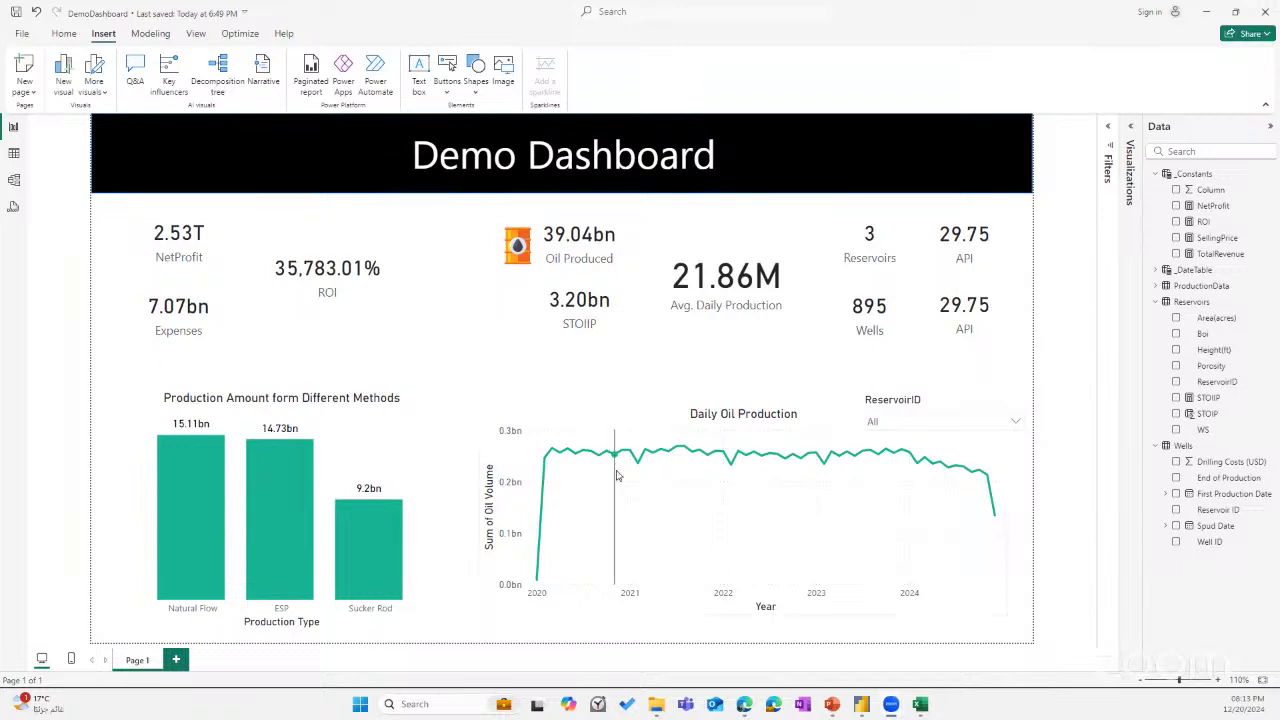
# Turn on a trend line for the Daily Oil Production chart in its analytics options, with transparency at 0%.
pyautogui.click(562, 431)
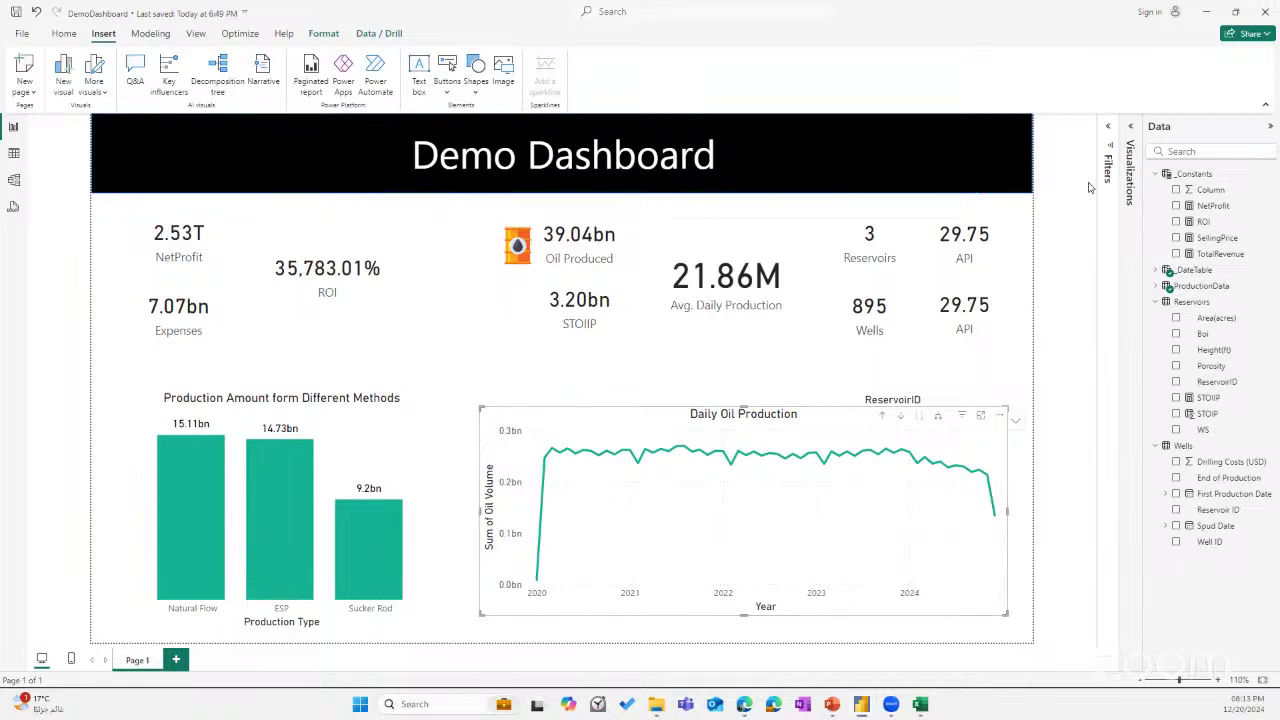
pyautogui.click(1133, 130)
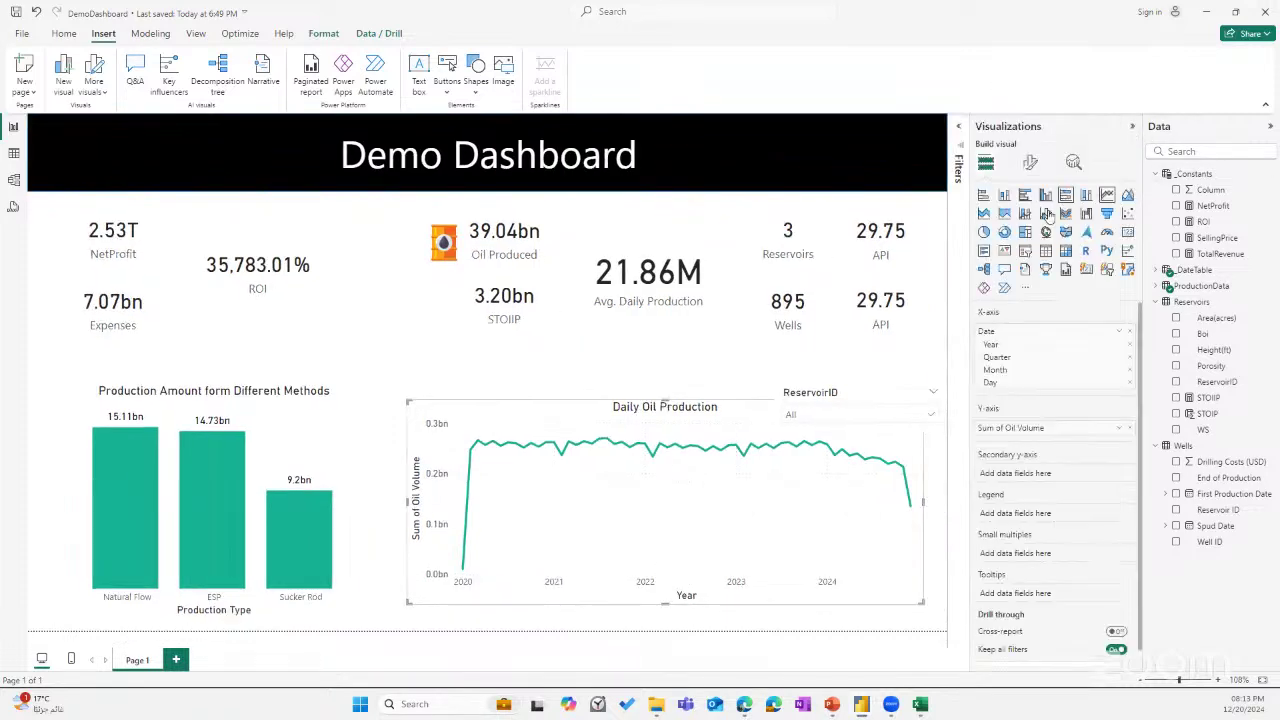
pyautogui.click(1073, 164)
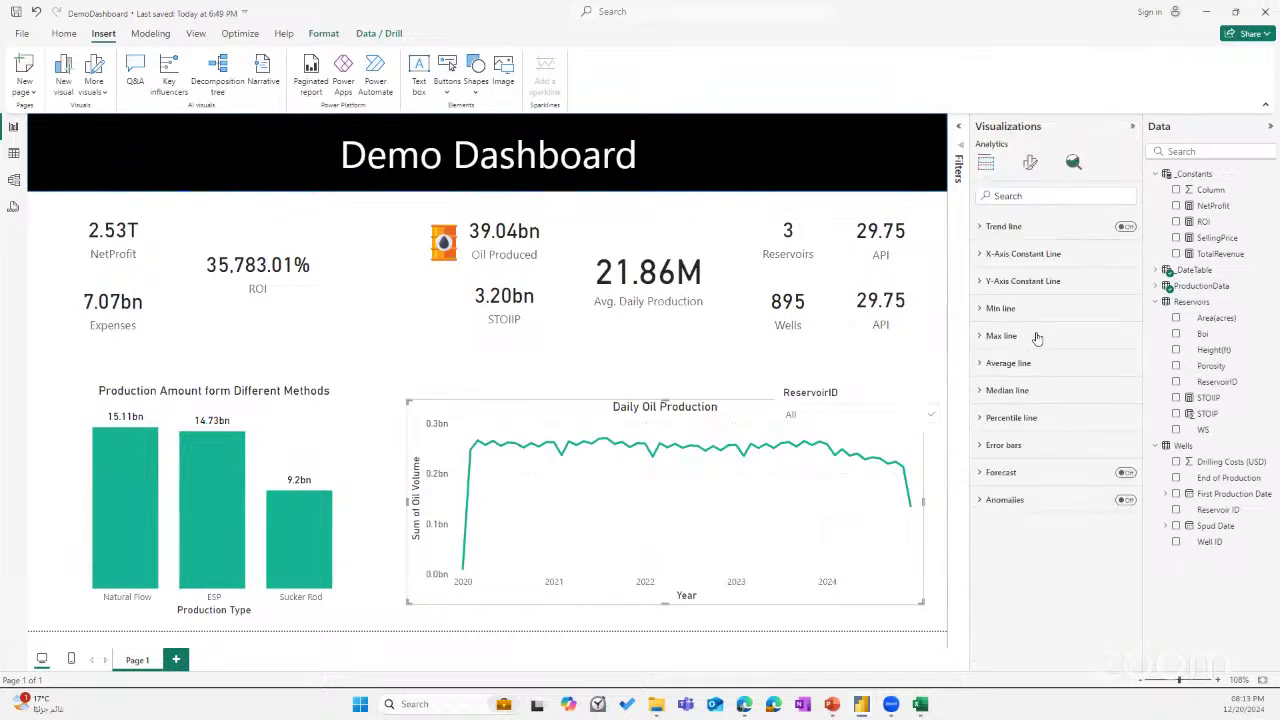
pyautogui.click(1025, 229)
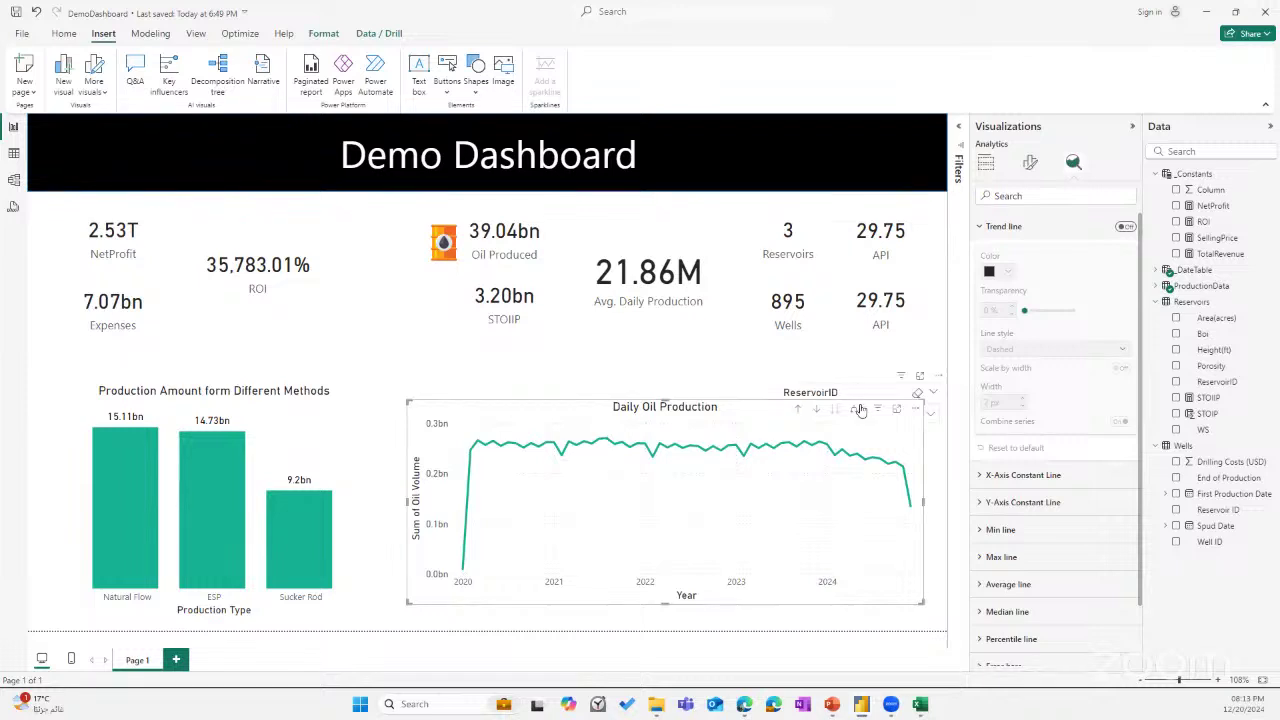
pyautogui.moveTo(688, 425)
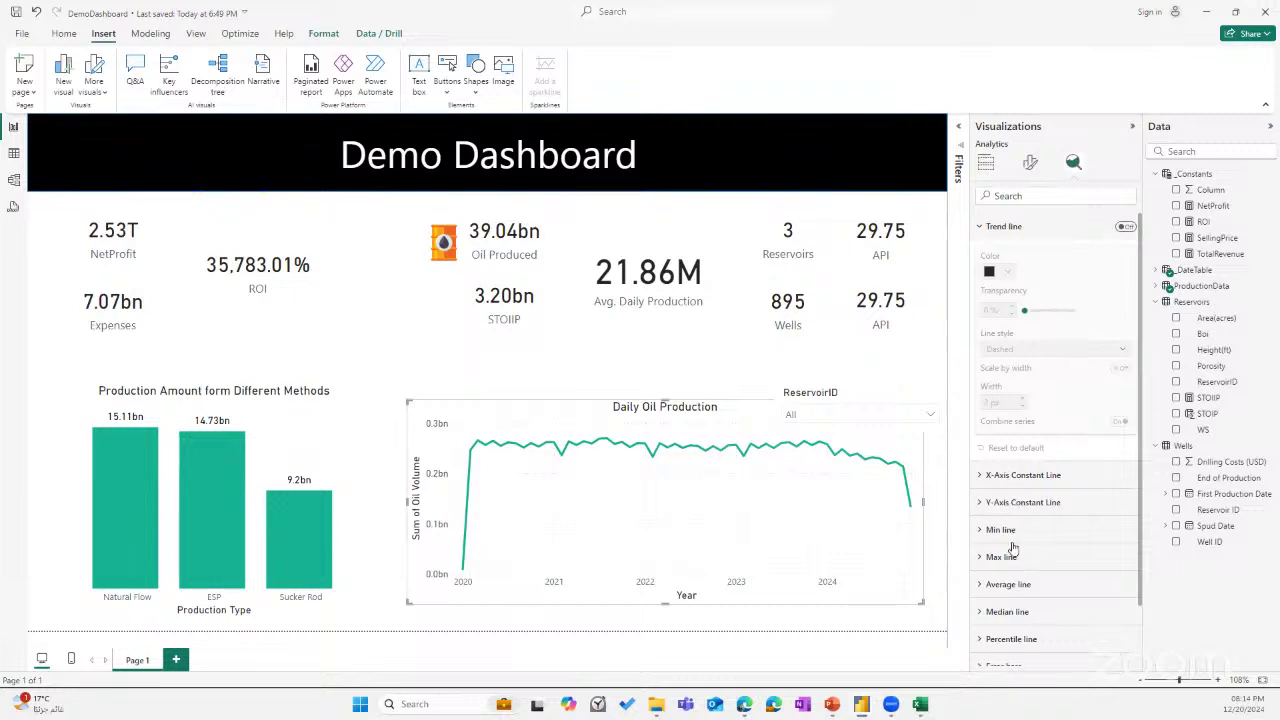
pyautogui.click(1125, 228)
pyautogui.moveTo(1023, 311)
pyautogui.mouseDown()
pyautogui.moveTo(1040, 311)
pyautogui.moveTo(1027, 307)
pyautogui.mouseUp()
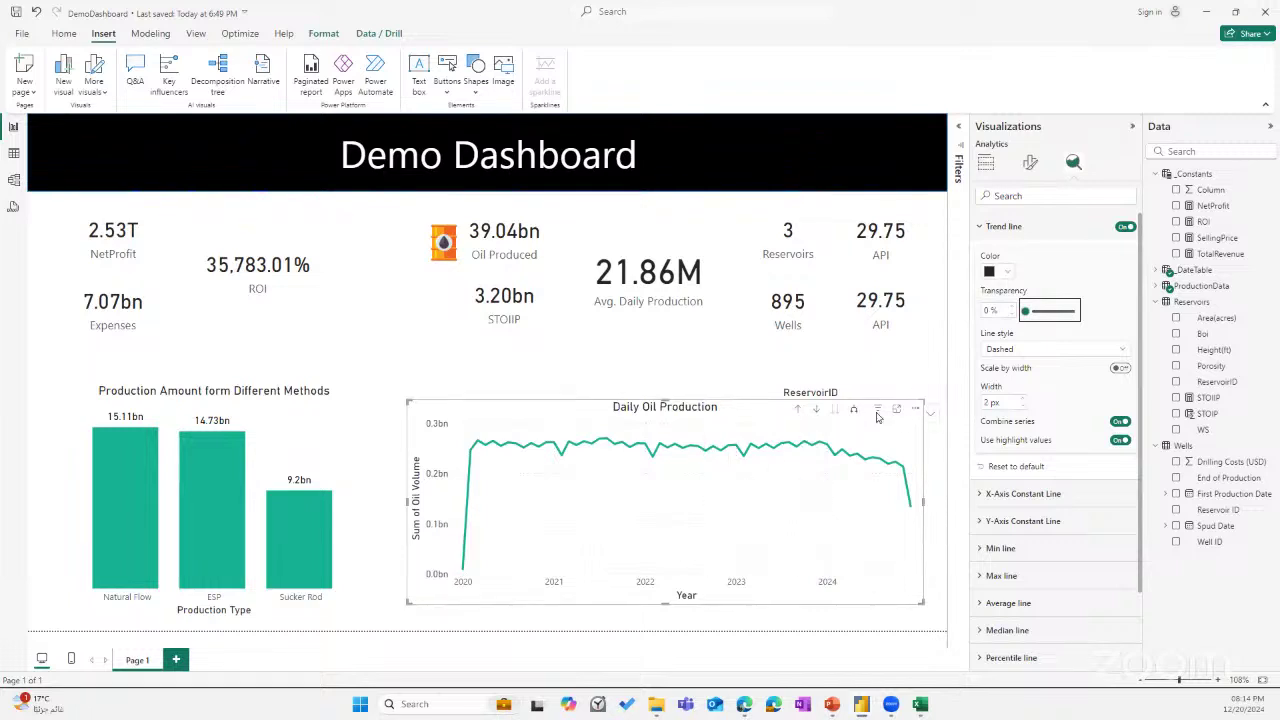
# Expand the Daily Oil Production chart to the day level and narrow it slightly from its left edge.
pyautogui.click(1030, 162)
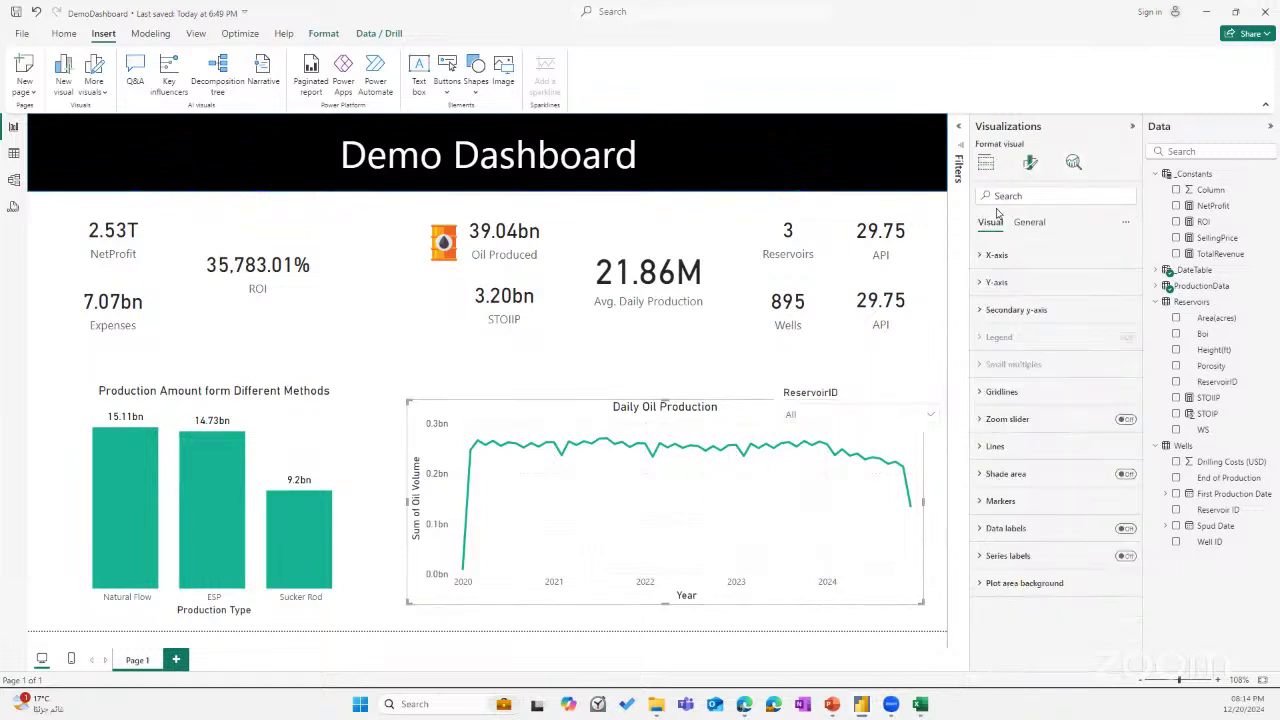
pyautogui.click(985, 162)
pyautogui.click(1073, 162)
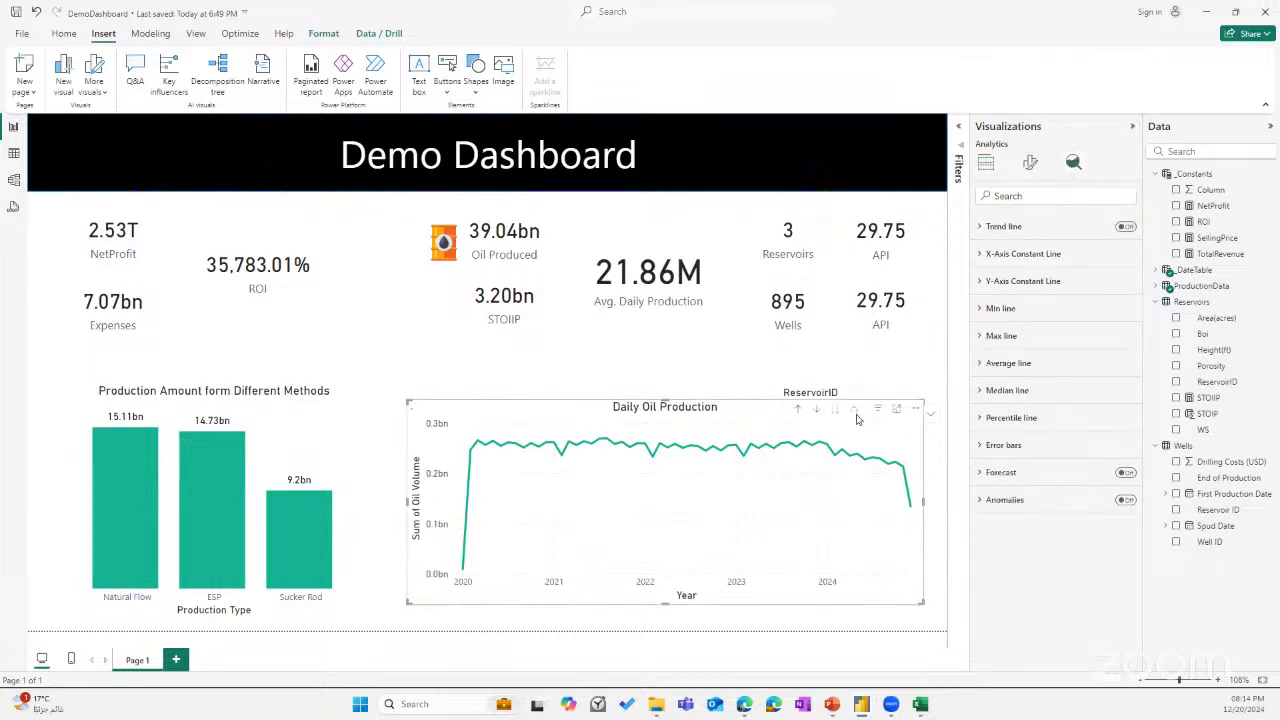
pyautogui.click(855, 413)
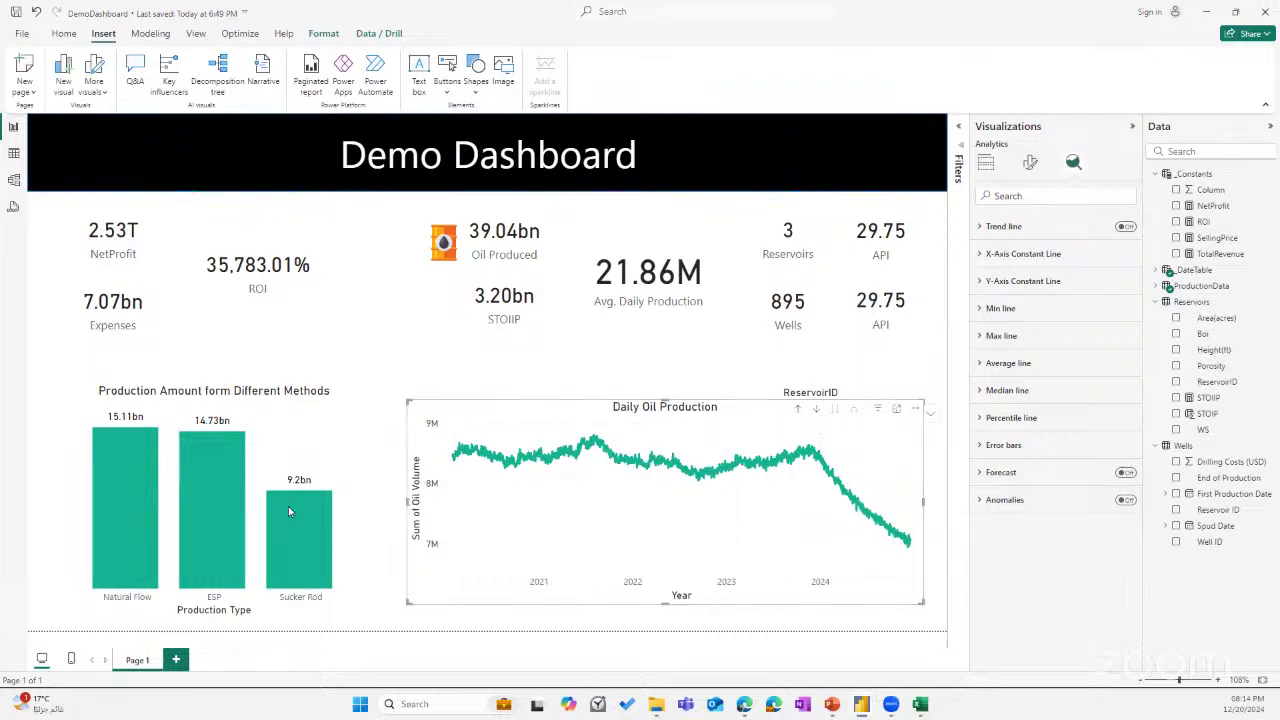
pyautogui.moveTo(288, 511); pyautogui.dragTo(424, 510)
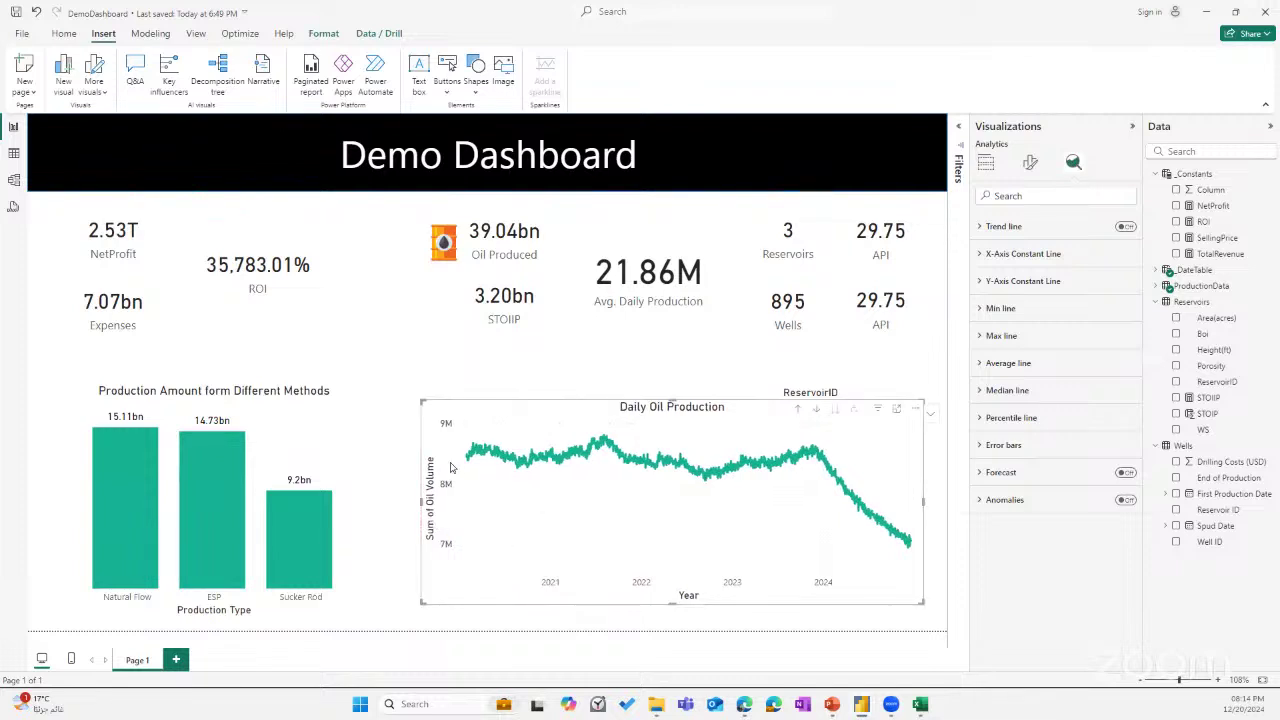
# Try to add a trend line and a forecast with default options to the day-level Daily Oil Production chart.
pyautogui.click(1125, 227)
pyautogui.click(1125, 227)
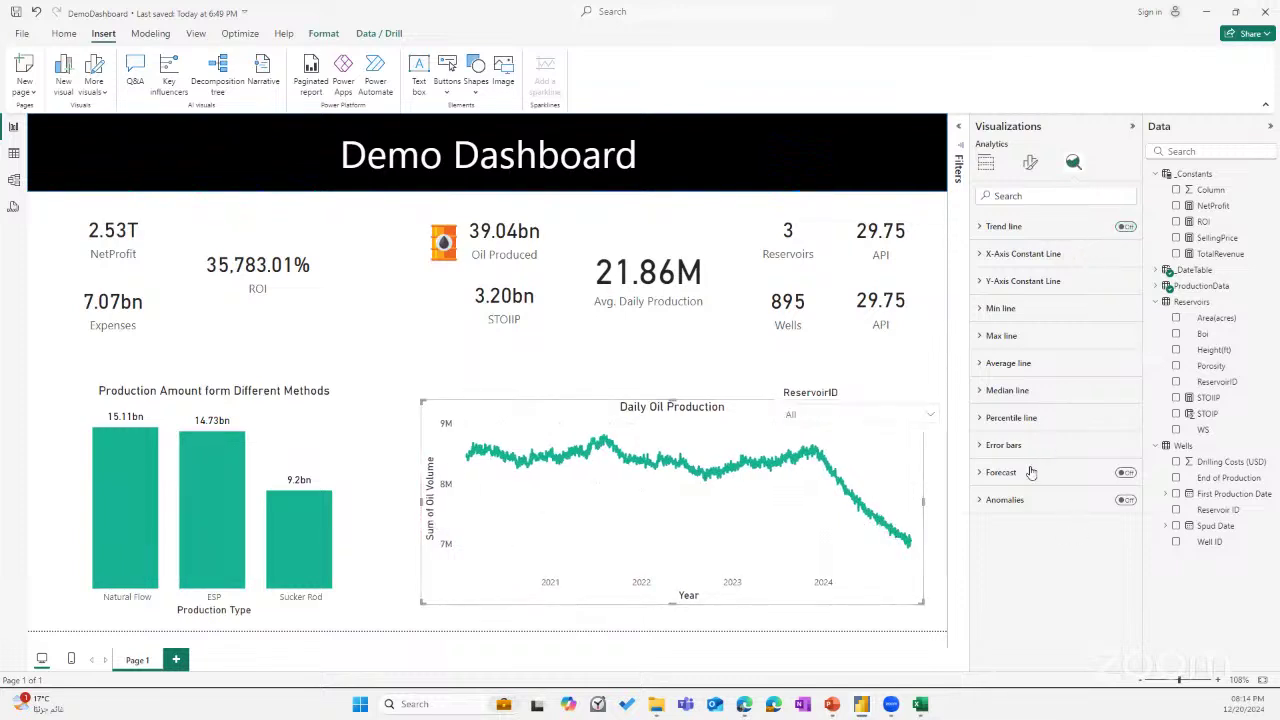
pyautogui.click(1031, 472)
pyautogui.click(1125, 472)
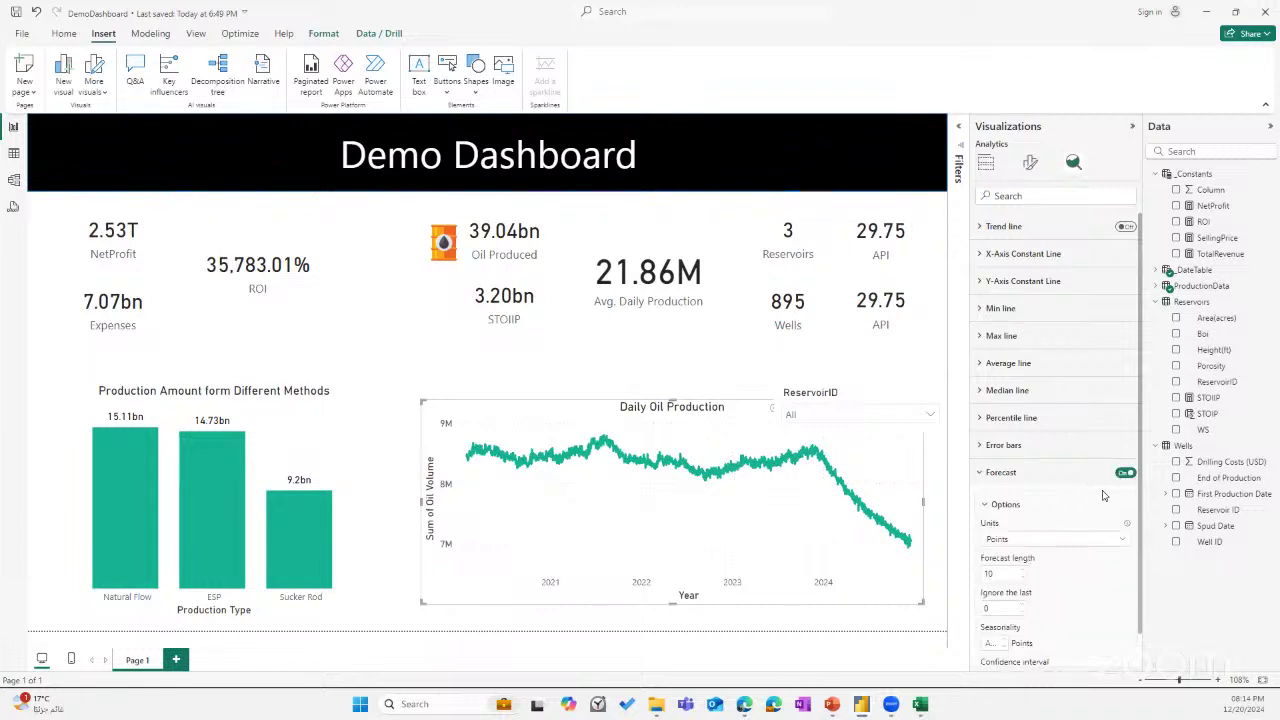
pyautogui.scroll(-2, 1053, 543)
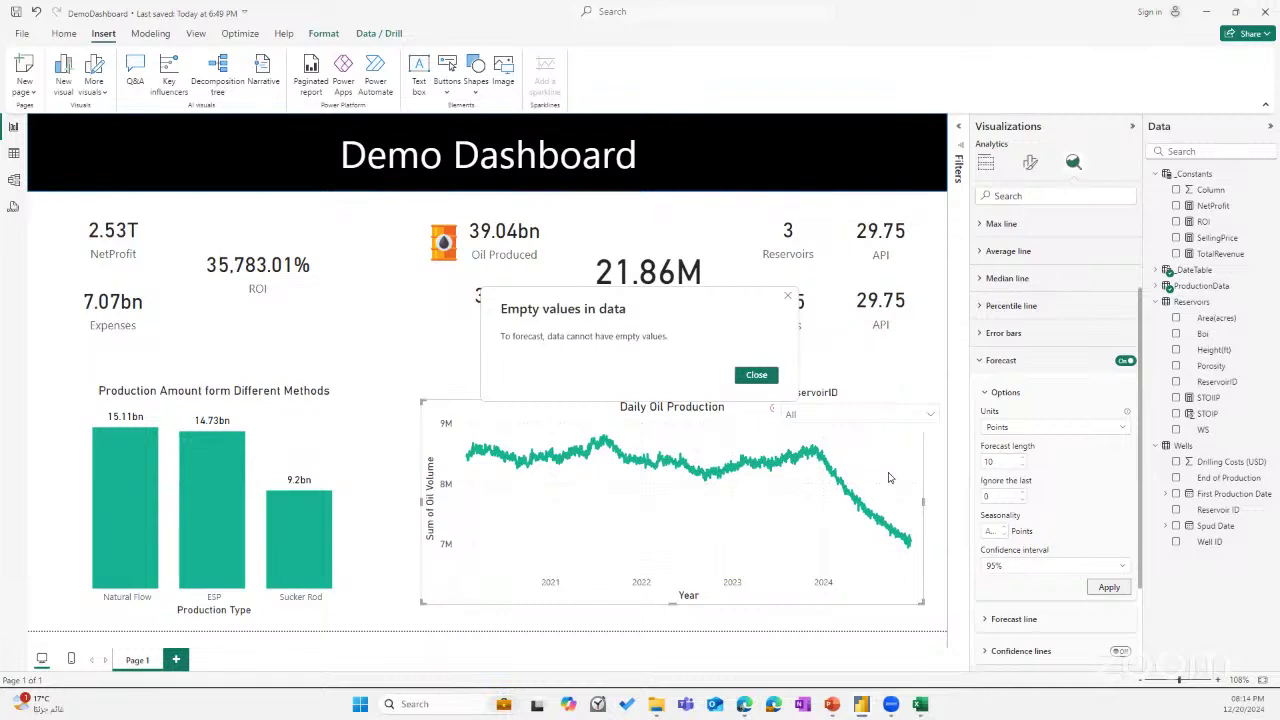
pyautogui.click(787, 296)
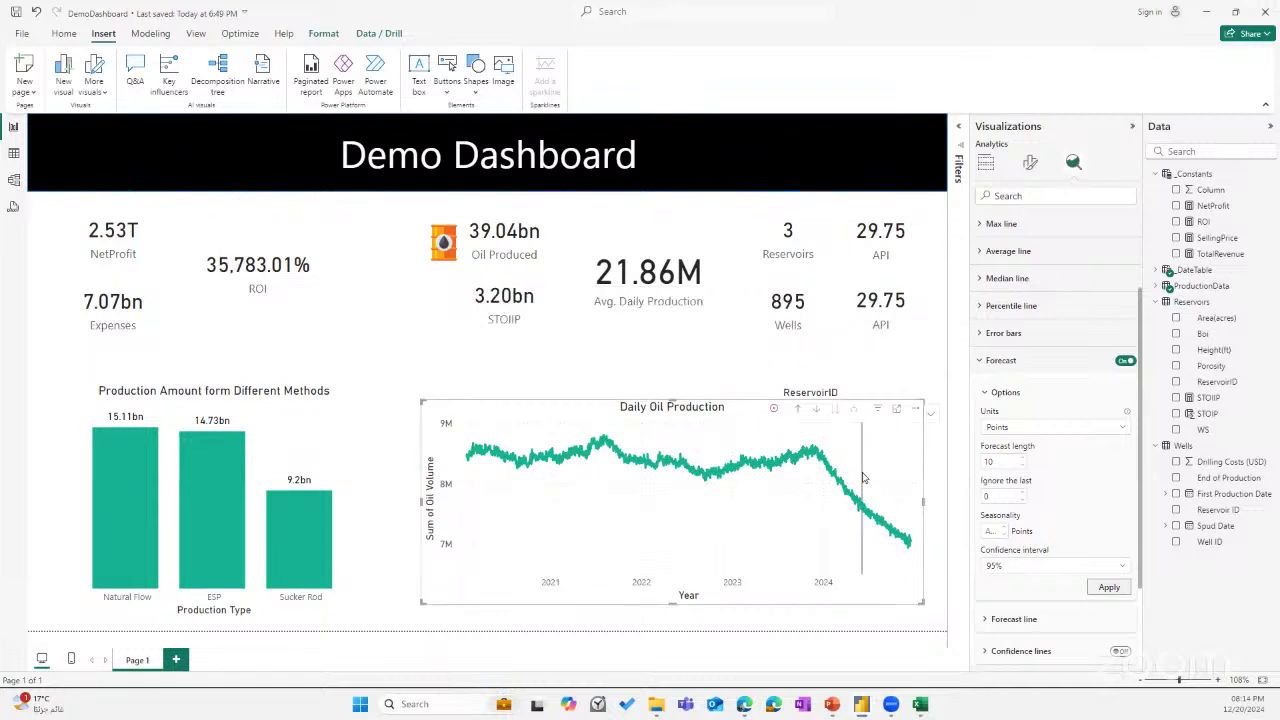
# Drill the Daily Oil Production chart up to the year level and turn its forecast off.
pyautogui.click(797, 411)
pyautogui.click(797, 413)
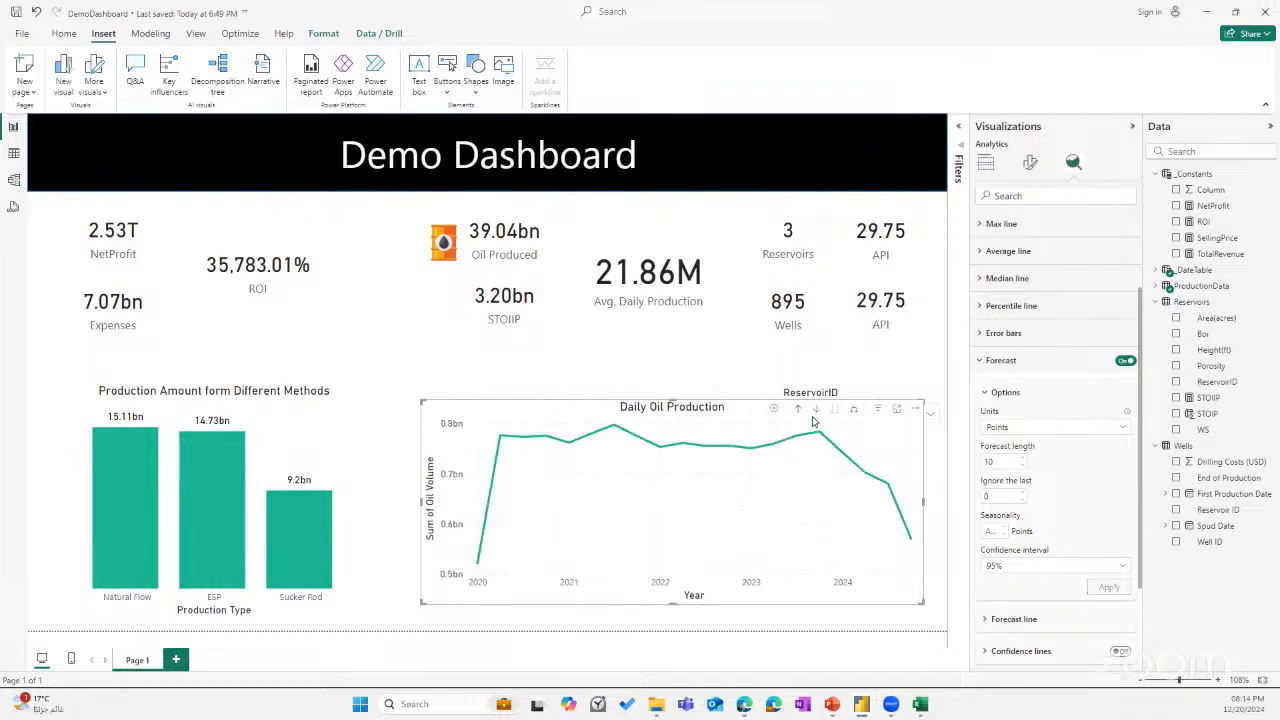
pyautogui.click(797, 413)
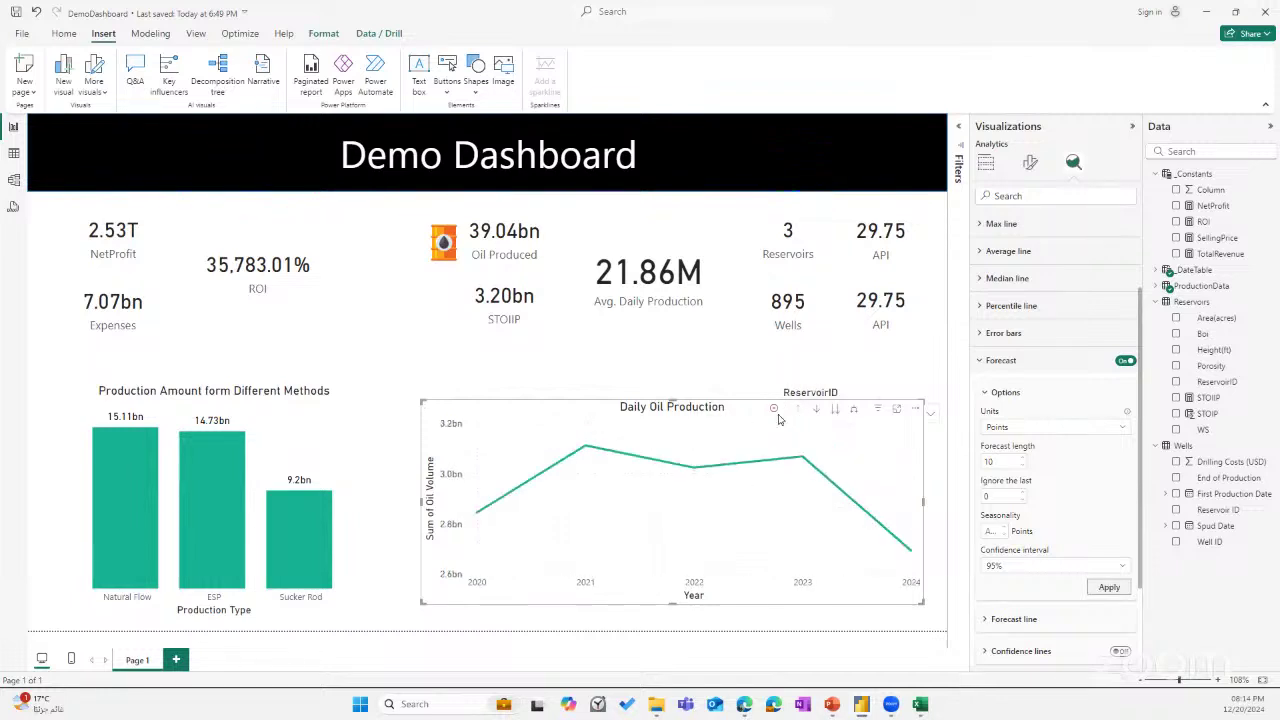
pyautogui.click(1125, 360)
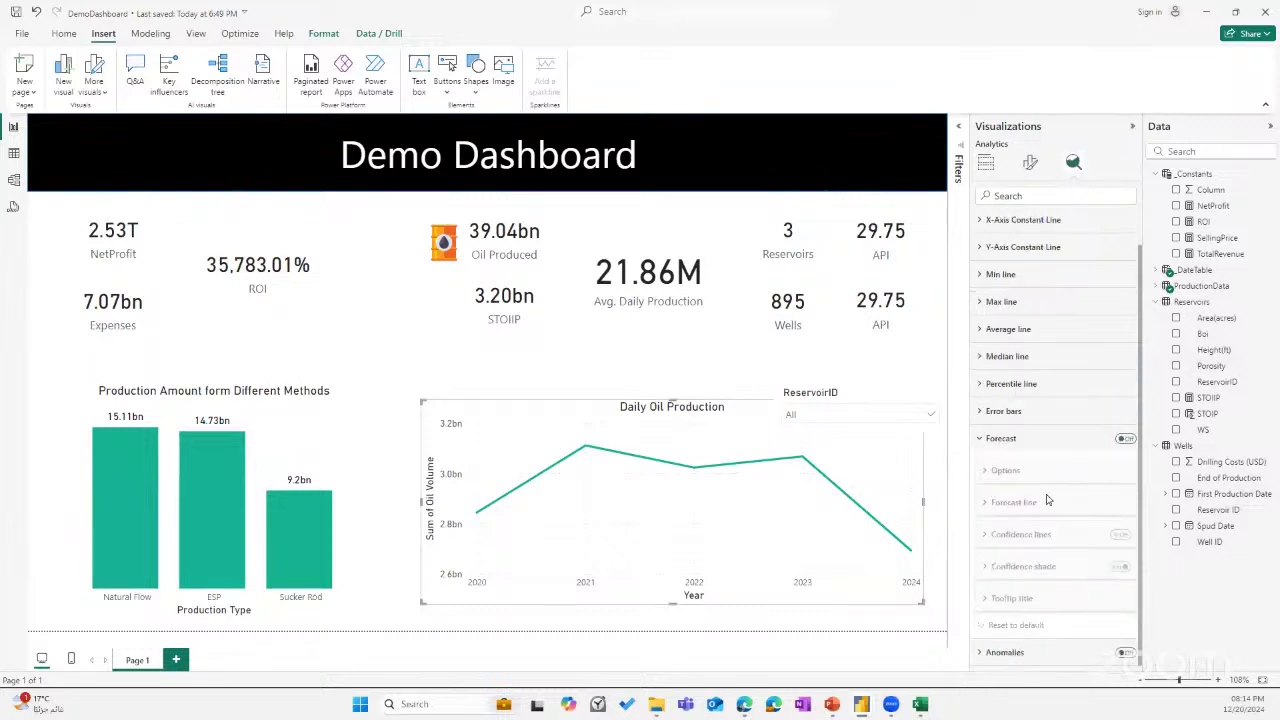
pyautogui.scroll(1, 1020, 310)
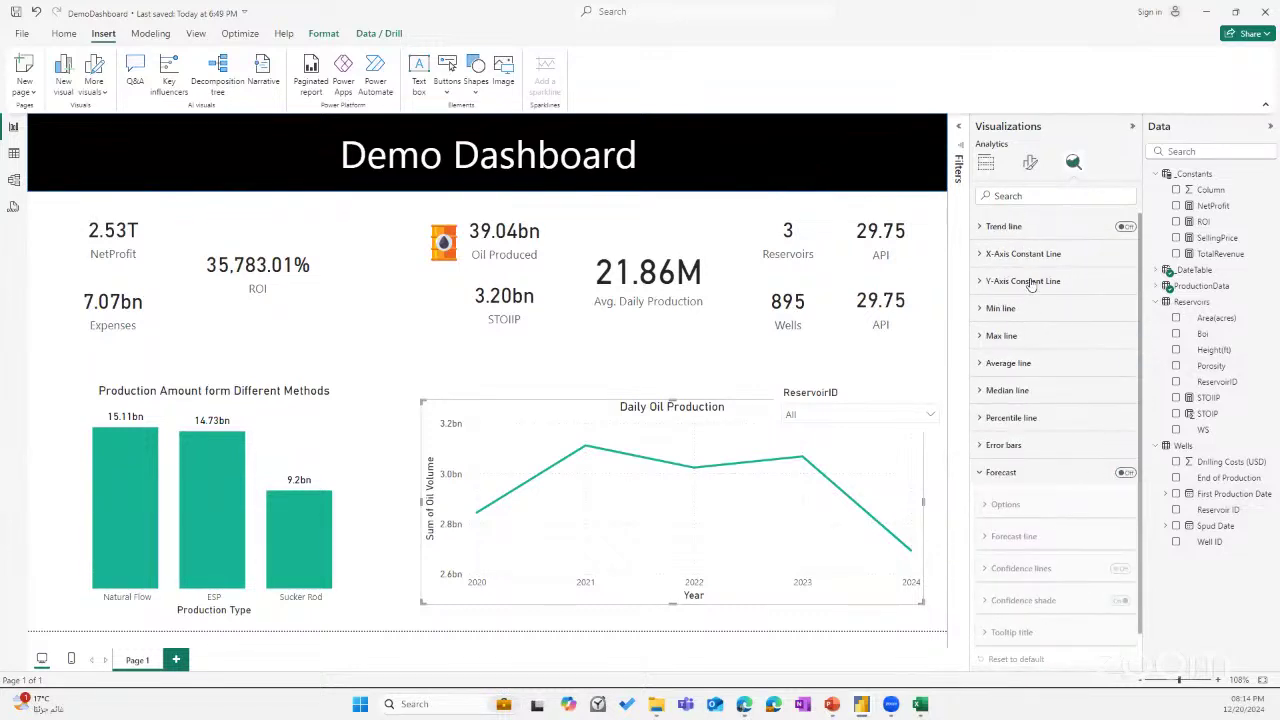
pyautogui.click(985, 227)
pyautogui.scroll(-6, 1060, 450)
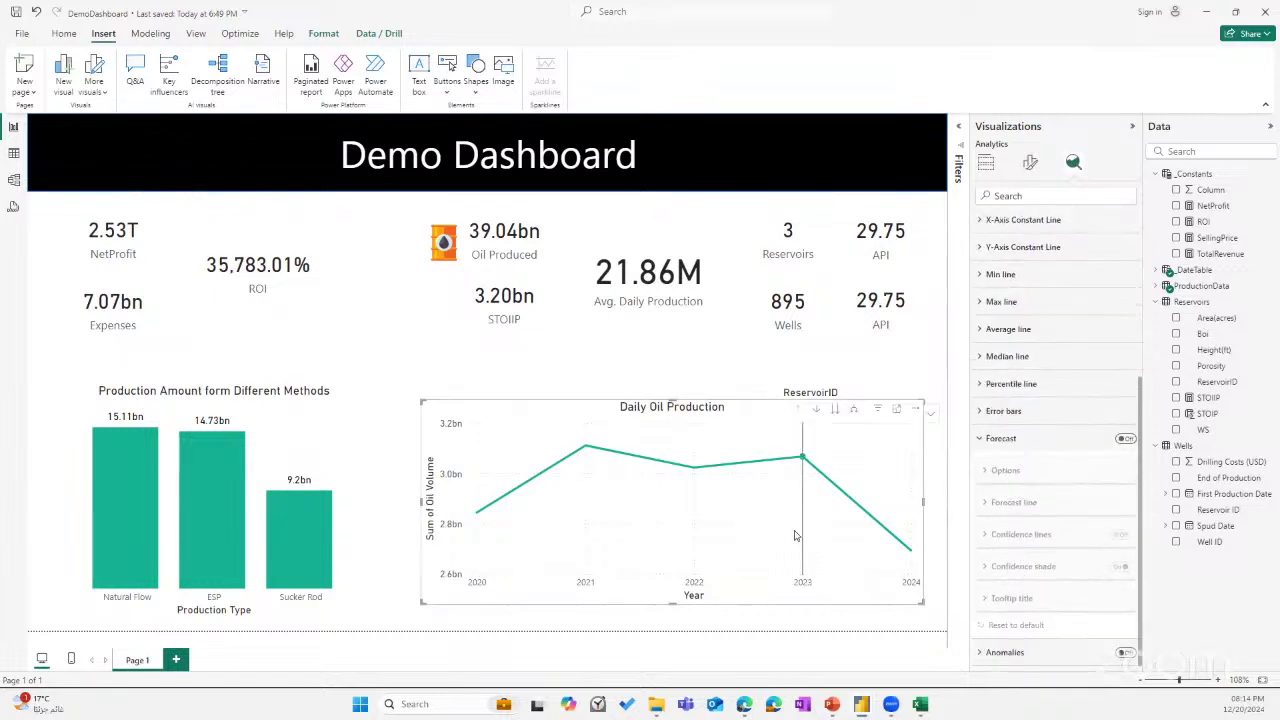
pyautogui.scroll(6, 1050, 240)
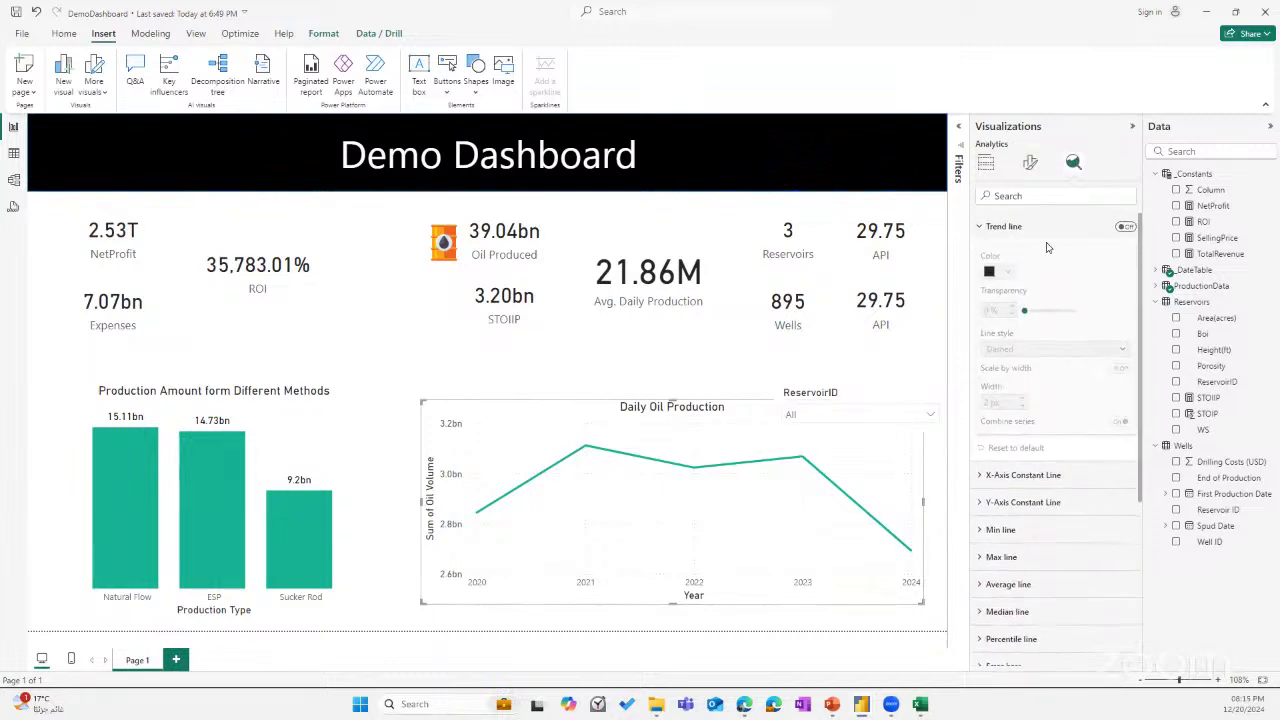
pyautogui.click(416, 500)
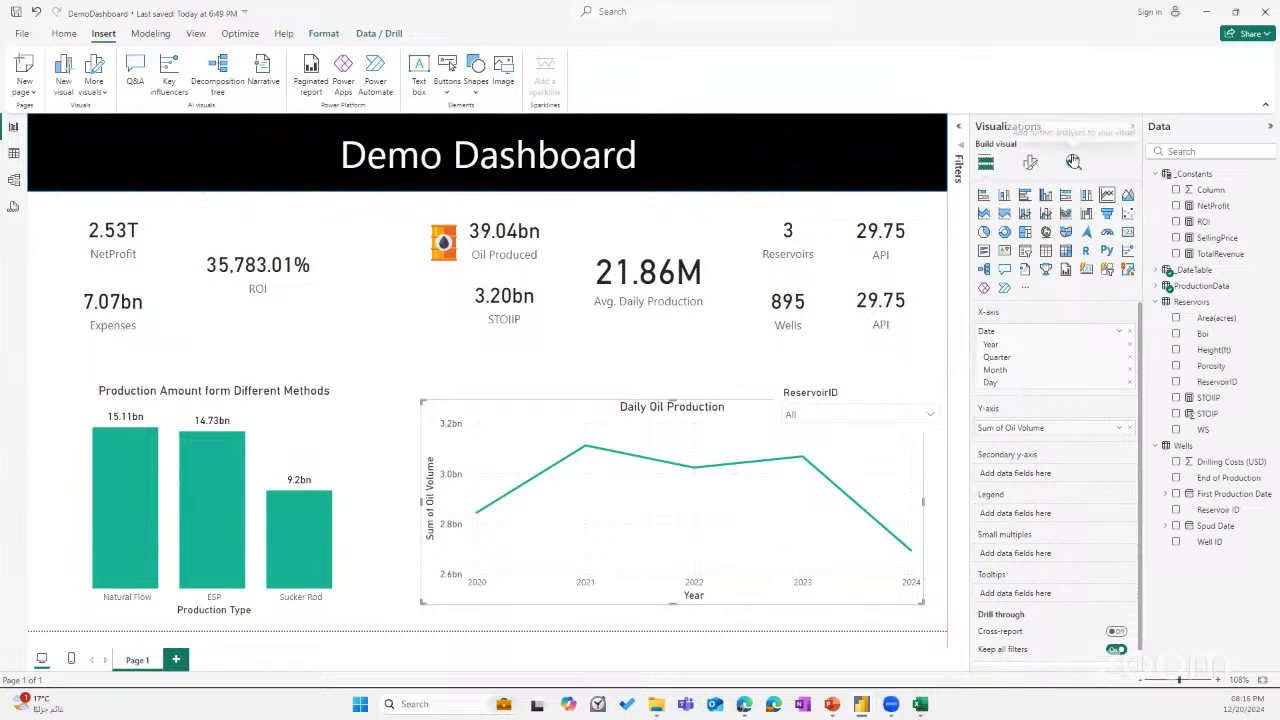
pyautogui.click(1073, 162)
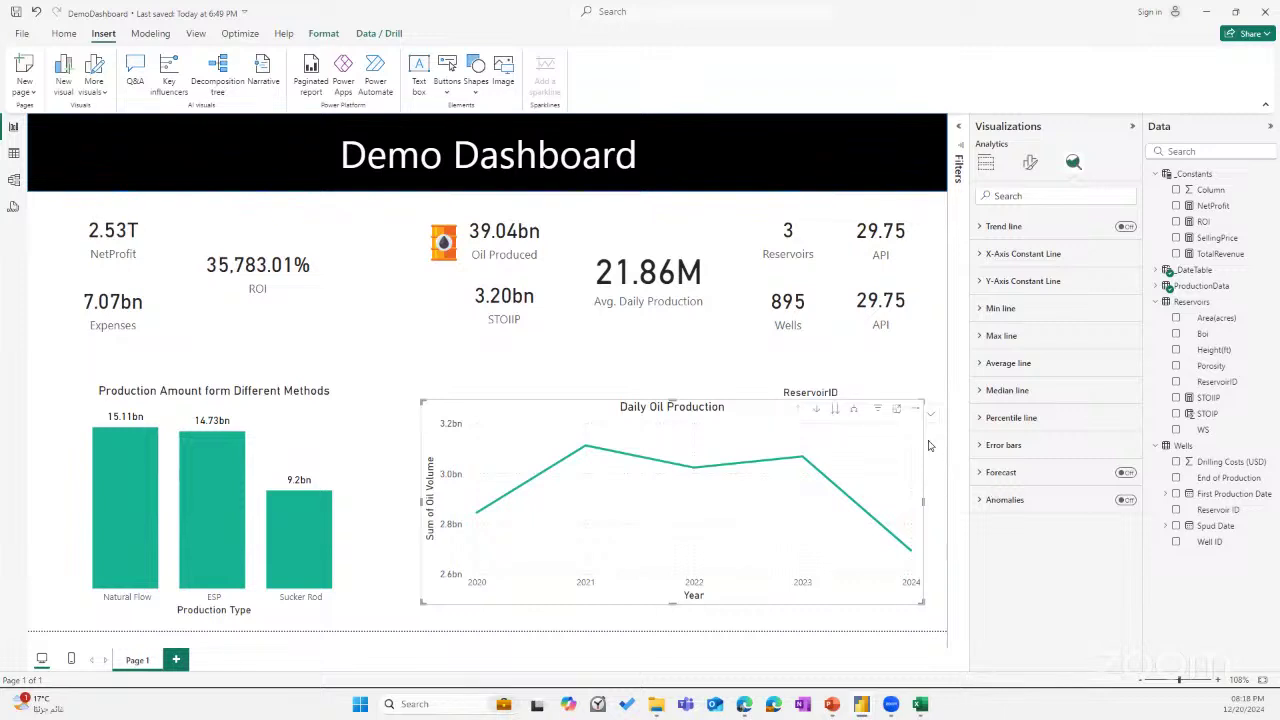
pyautogui.click(880, 363)
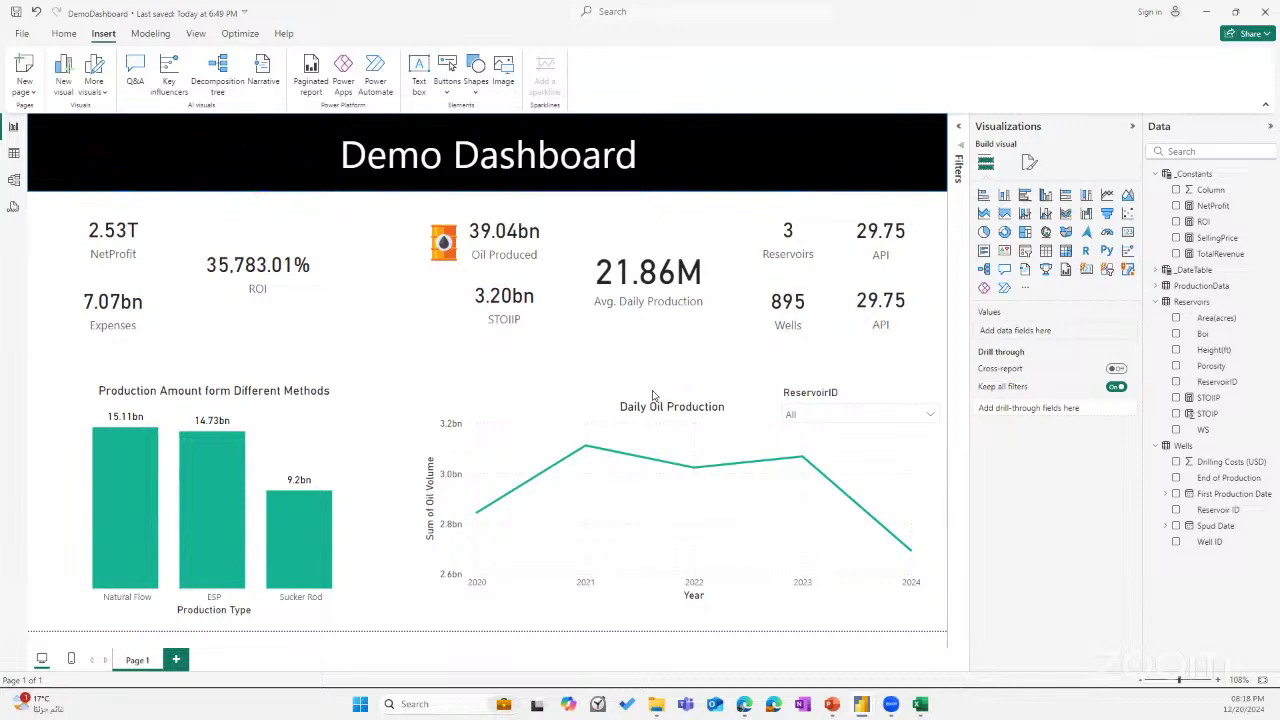
# Try a trend line on the year-level Daily Oil Production chart and turn it off again.
pyautogui.click(670, 418)
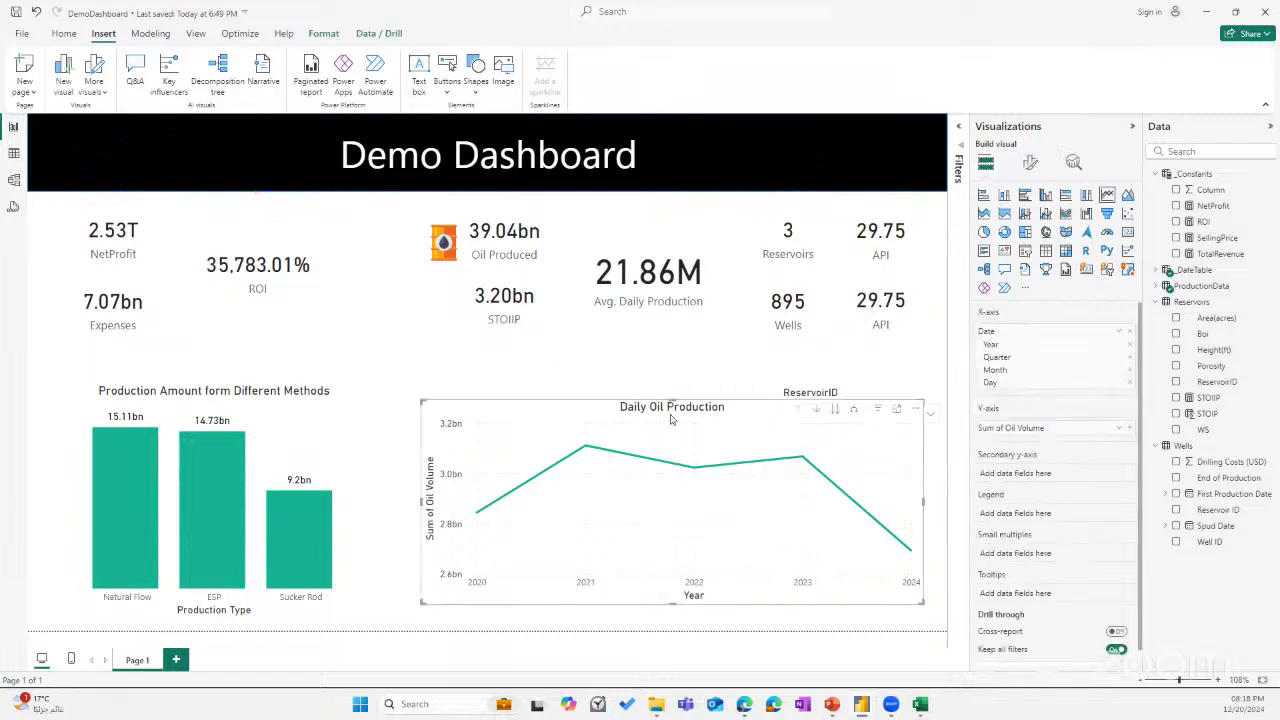
pyautogui.click(1073, 160)
pyautogui.click(1125, 227)
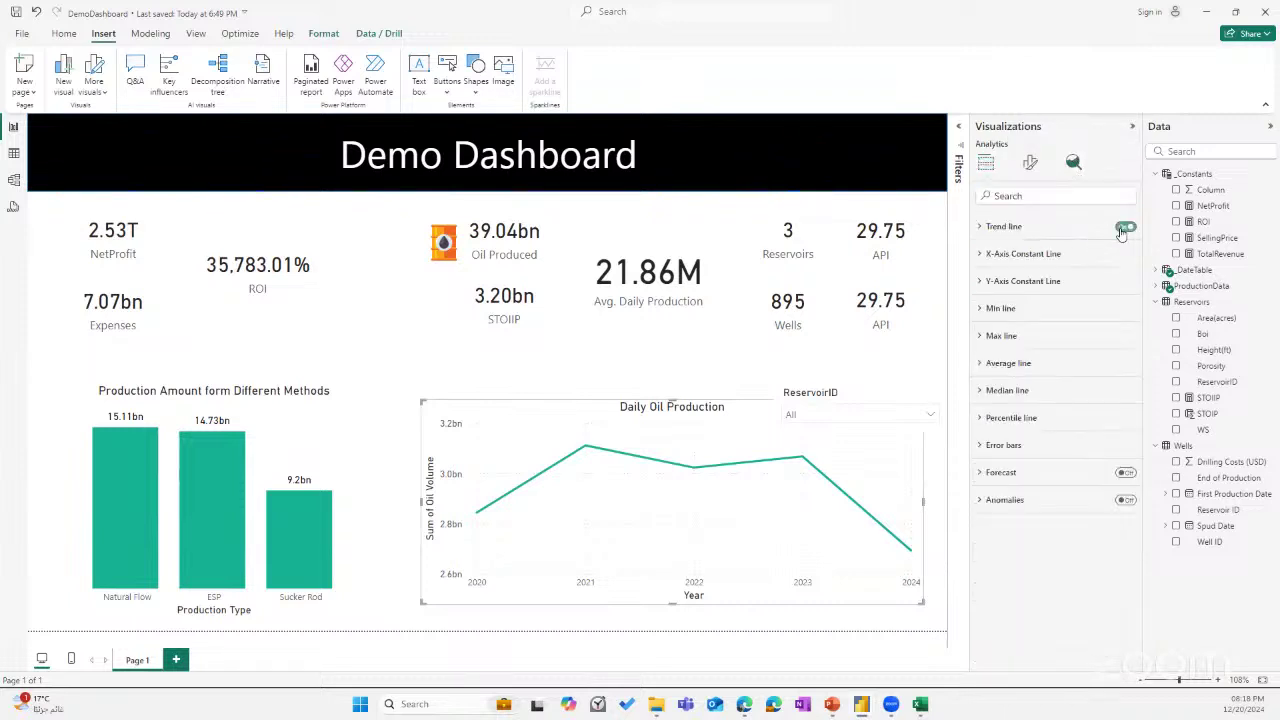
pyautogui.click(1004, 227)
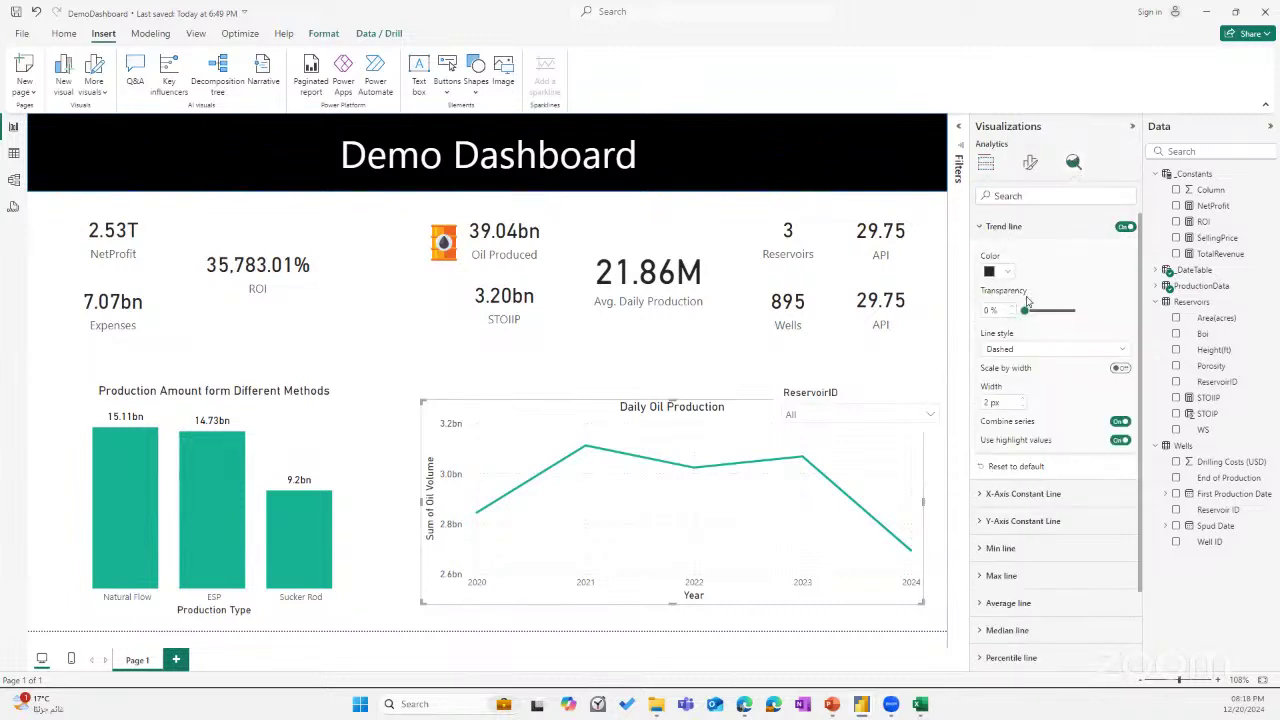
pyautogui.click(1125, 227)
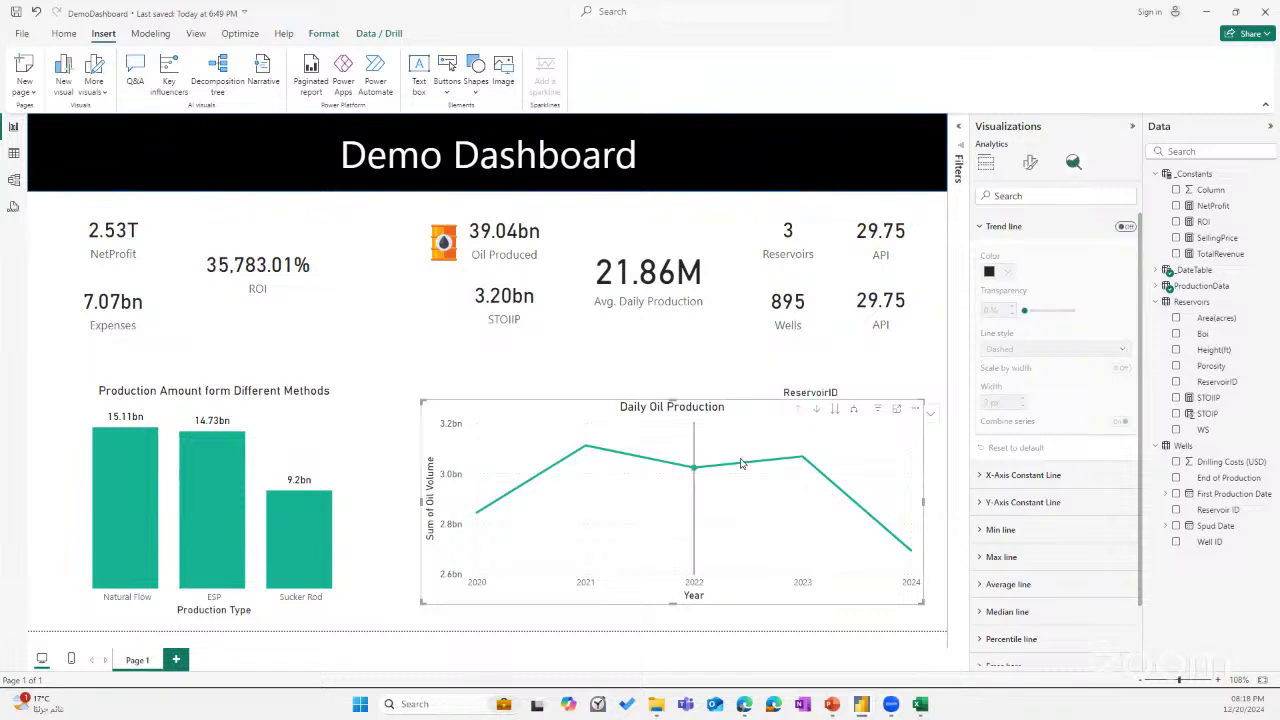
# Cross-filter the dashboard by the 2023 data point of the Daily Oil Production chart.
pyautogui.click(800, 459)
pyautogui.click(799, 460)
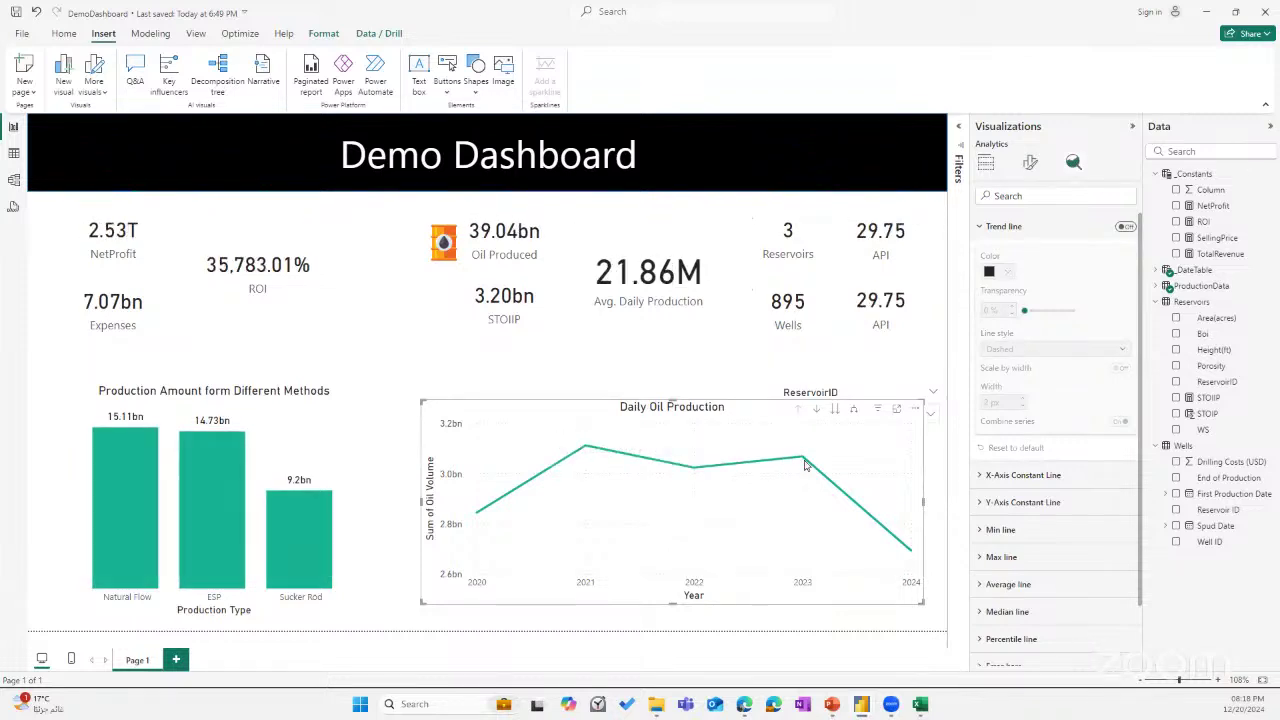
pyautogui.click(801, 459)
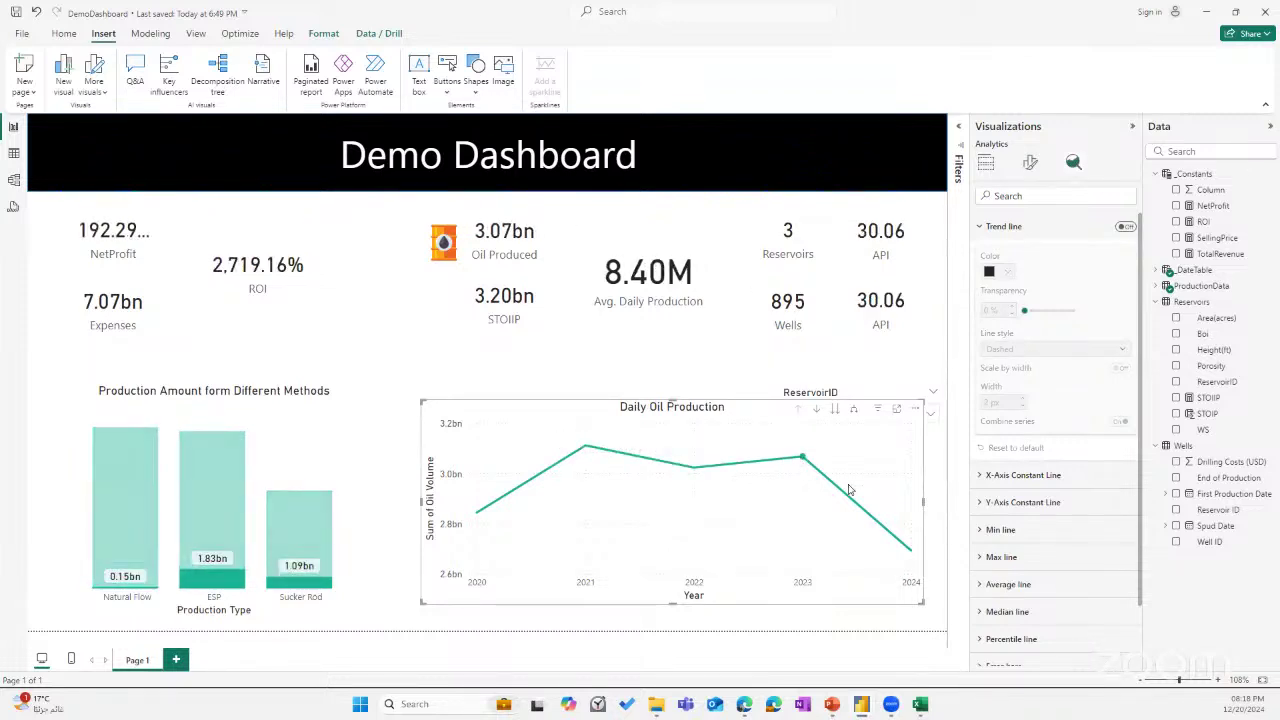
# Summarize the chart from its 2023 data point in a narrative visual, and make that visual shorter and slightly wider.
pyautogui.moveTo(800, 455)
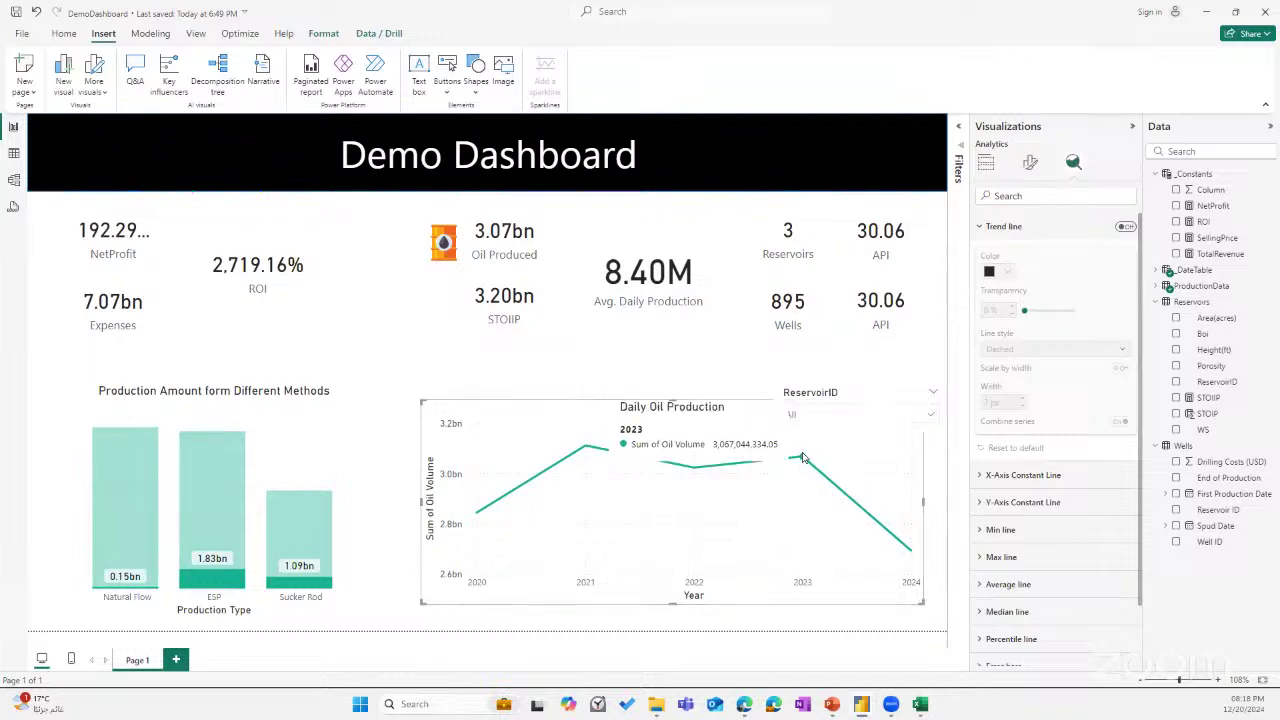
pyautogui.rightClick(808, 456)
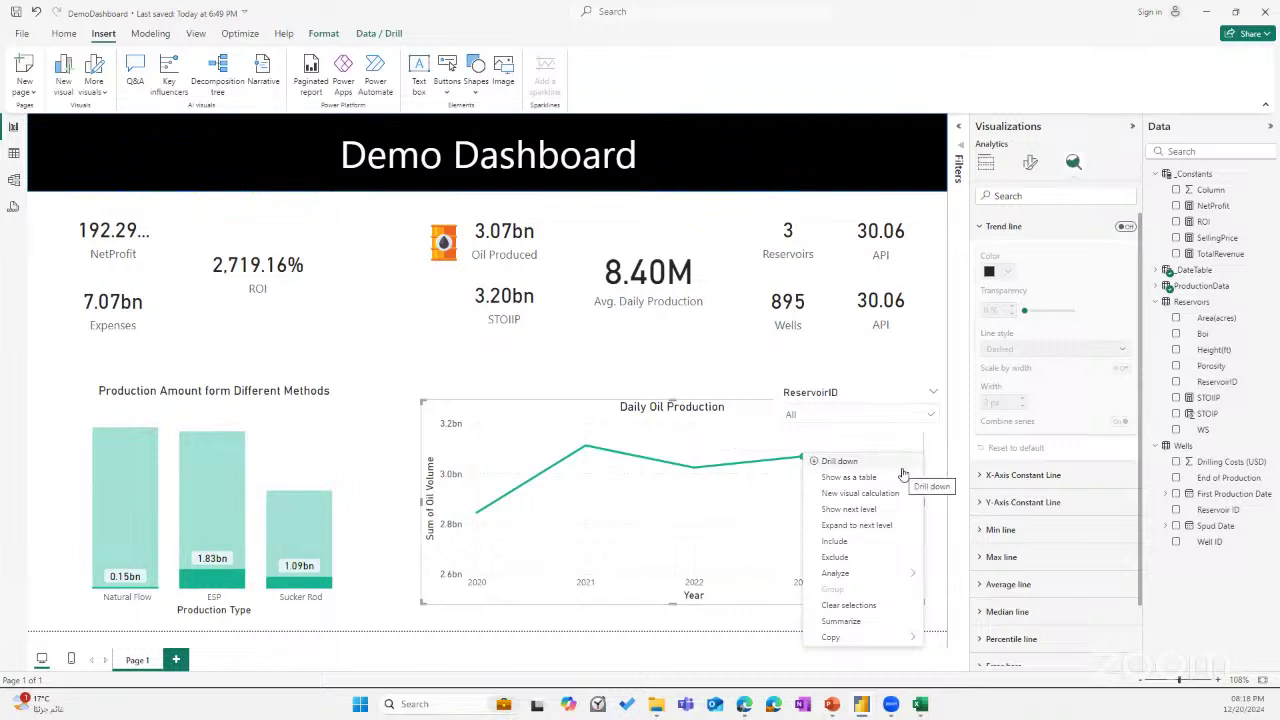
pyautogui.click(857, 624)
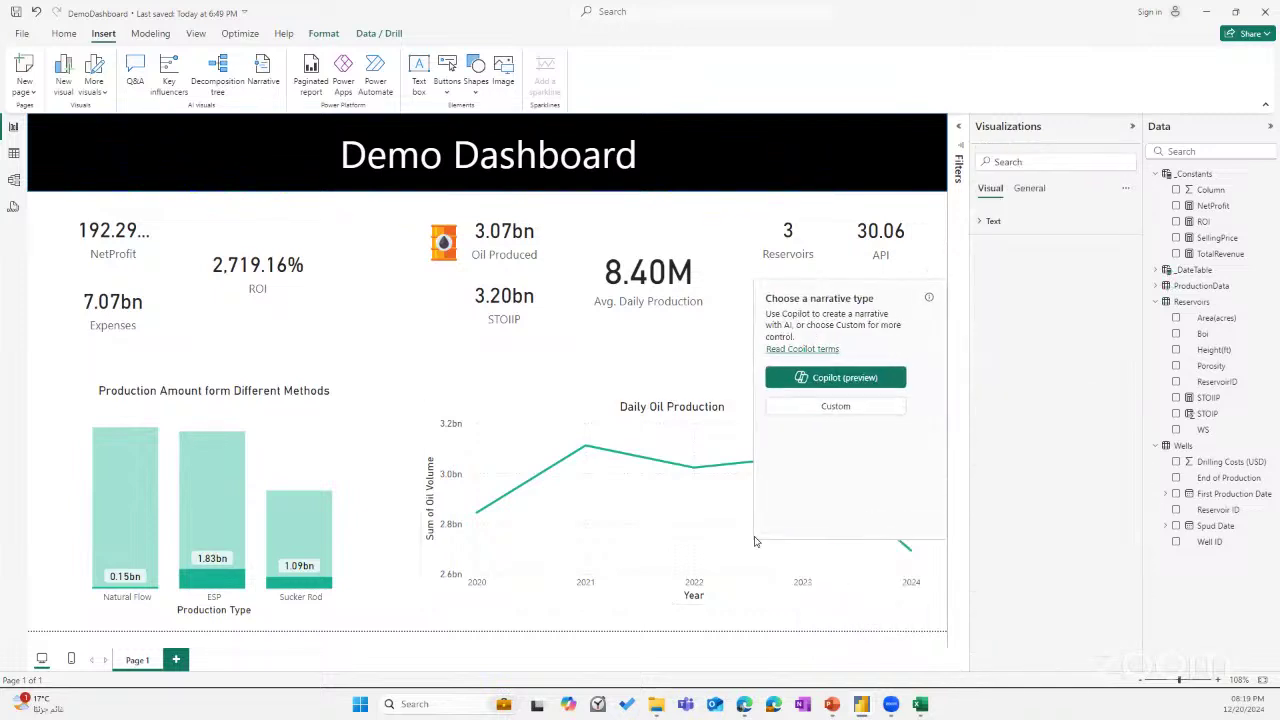
pyautogui.moveTo(737, 508); pyautogui.dragTo(737, 420)
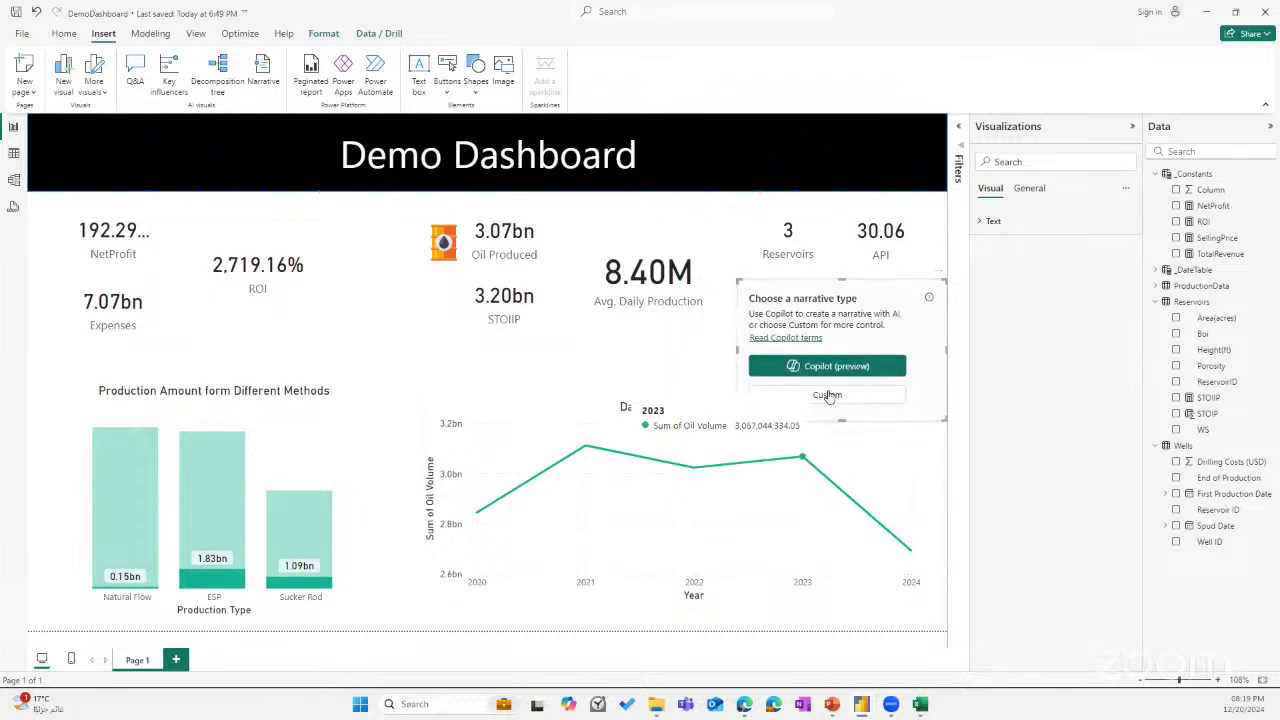
# Try the Copilot narrative type, dismiss its sign-in request, and generate a Custom narrative instead.
pyautogui.click(889, 369)
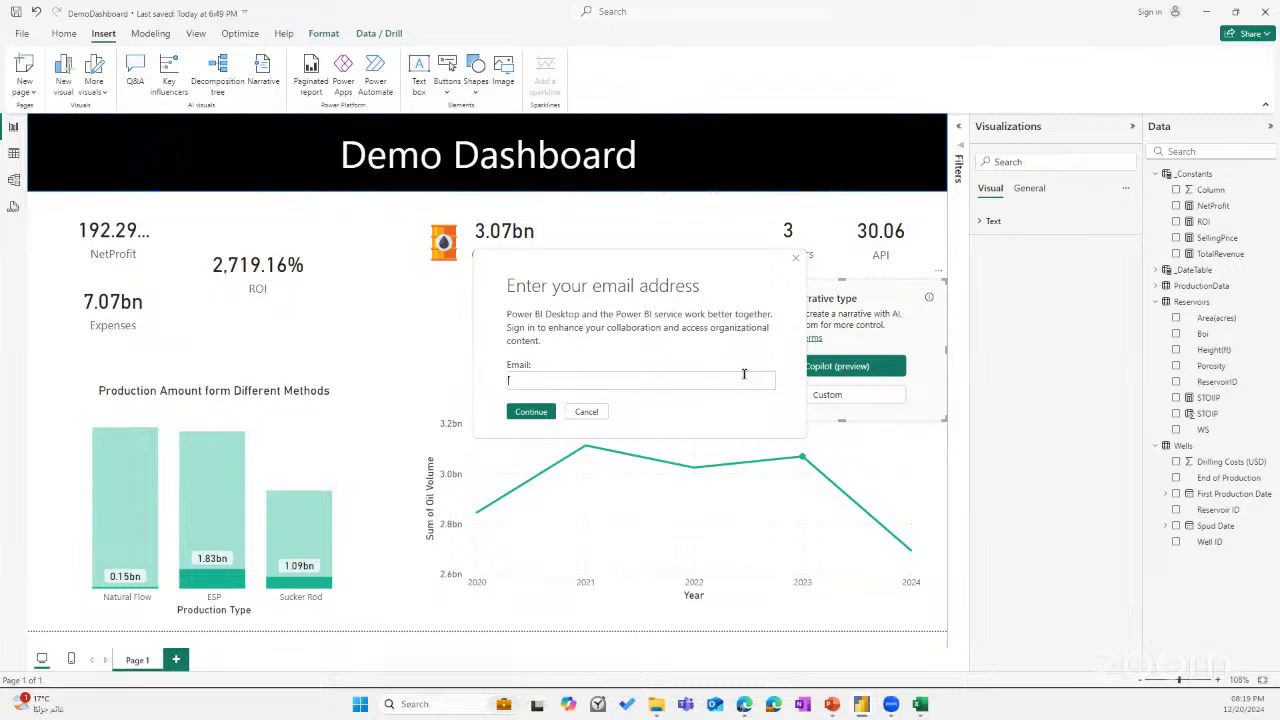
pyautogui.click(580, 413)
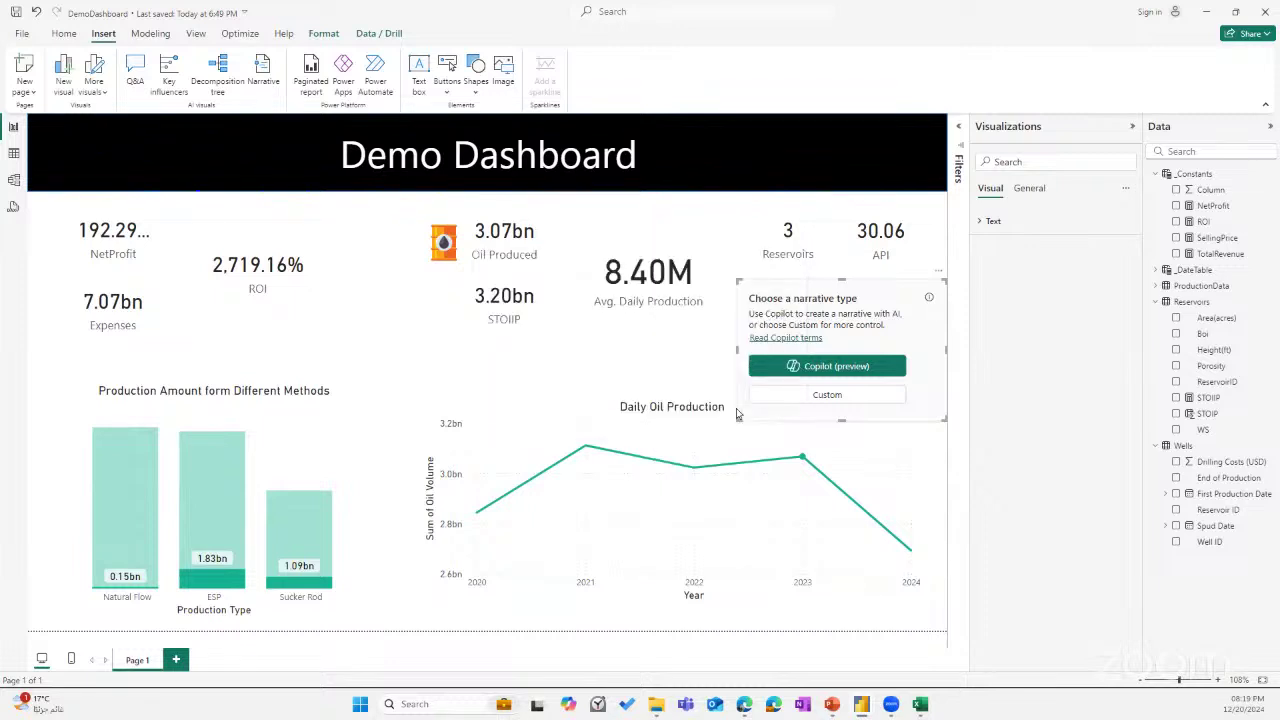
pyautogui.click(802, 399)
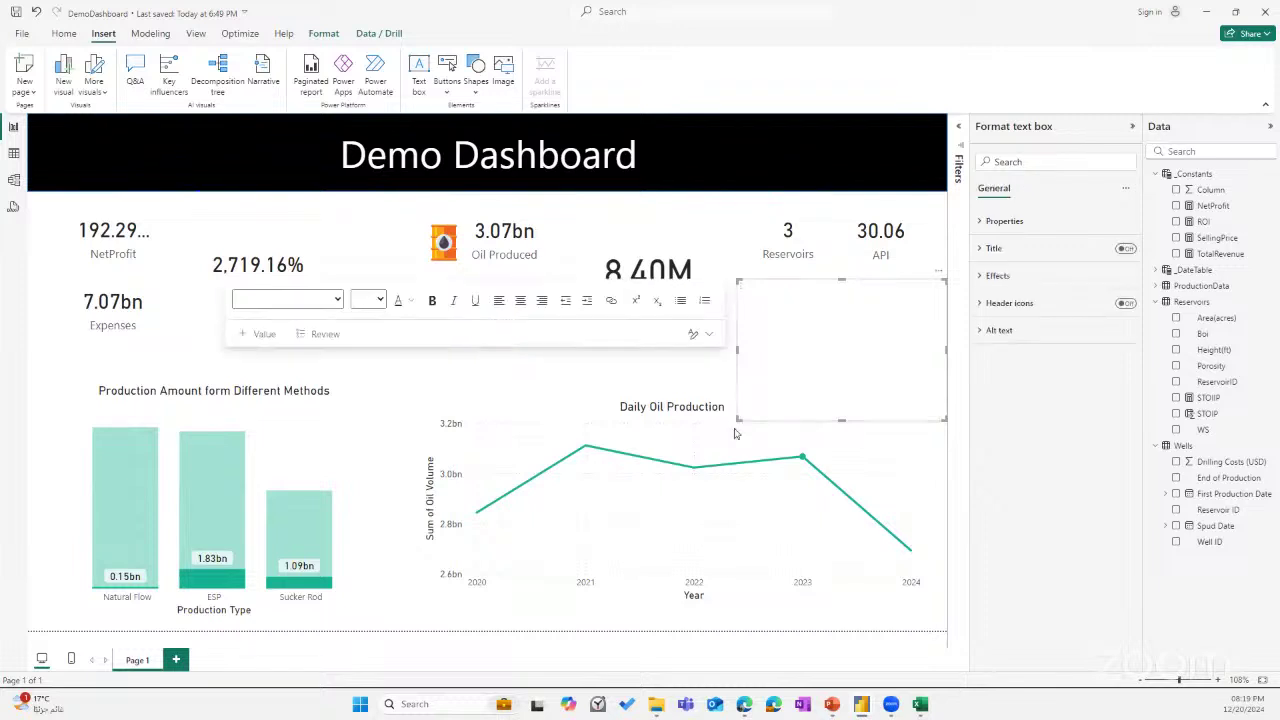
# Enlarge the narrative visual over the Daily Oil Production chart to fit its text, and select the summary paragraphs.
pyautogui.moveTo(736, 424); pyautogui.dragTo(613, 537)
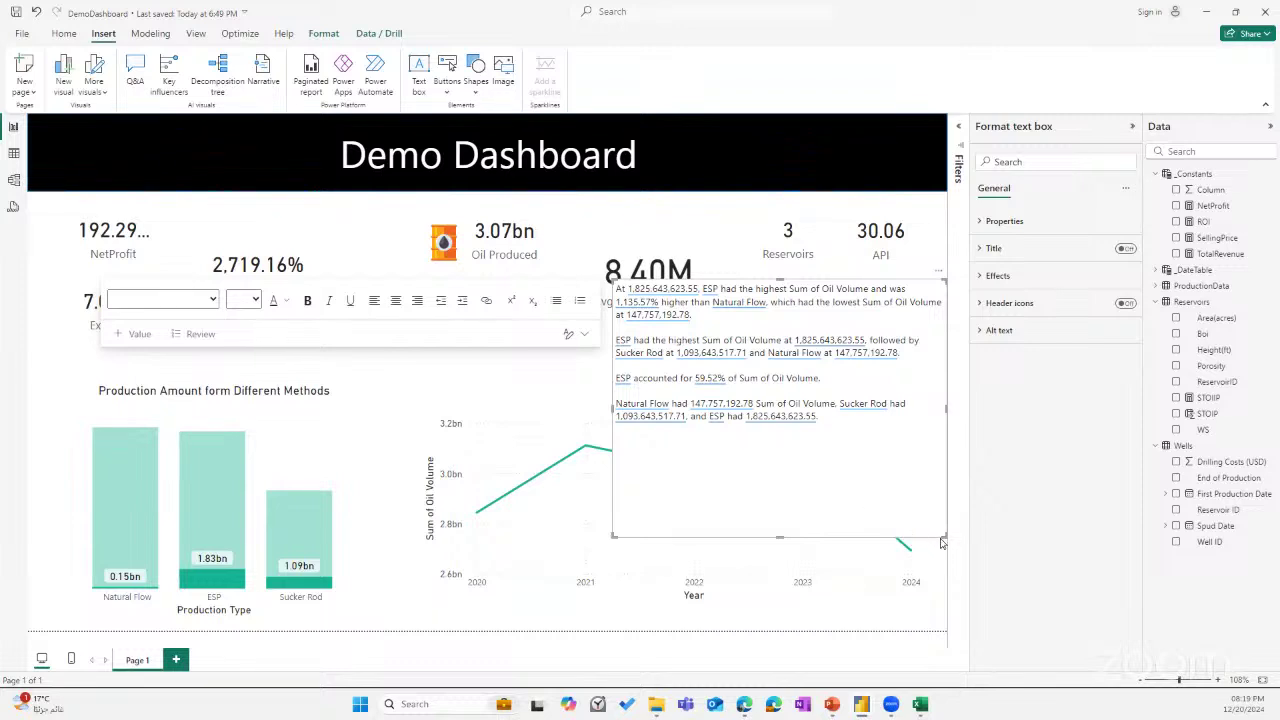
pyautogui.moveTo(943, 537); pyautogui.dragTo(958, 450)
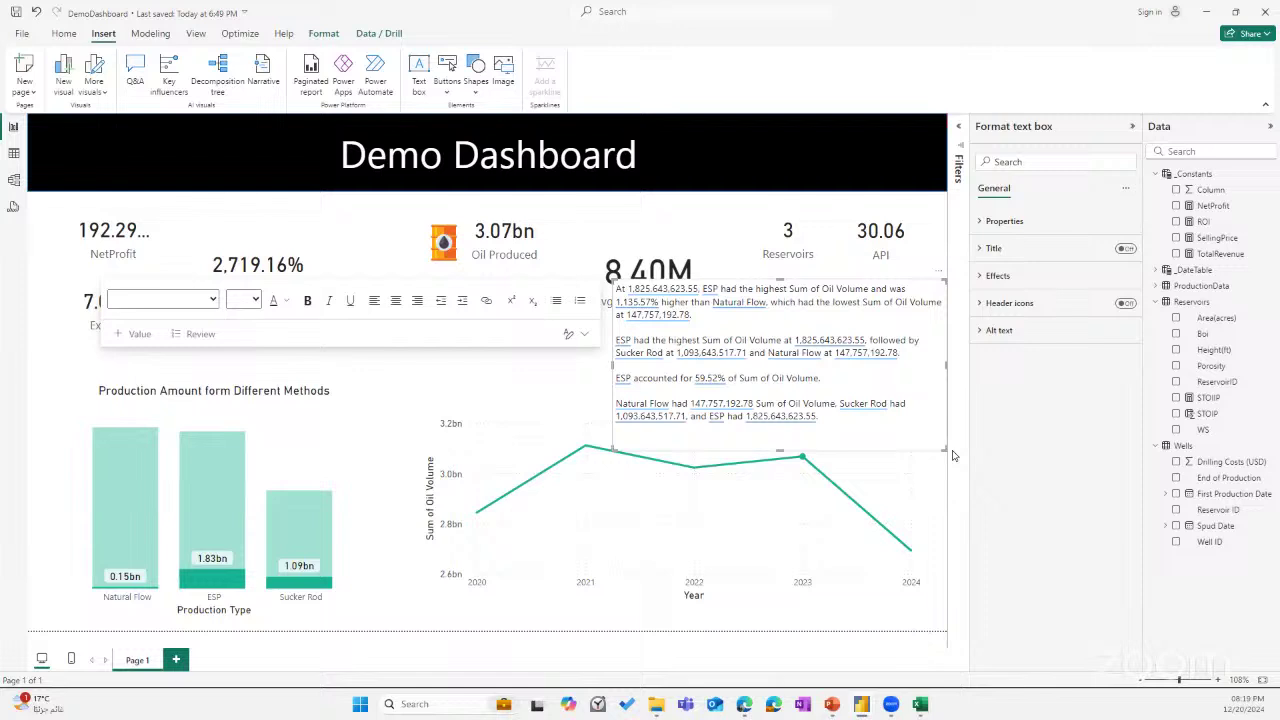
pyautogui.click(876, 438)
pyautogui.scroll(-2, 864, 405)
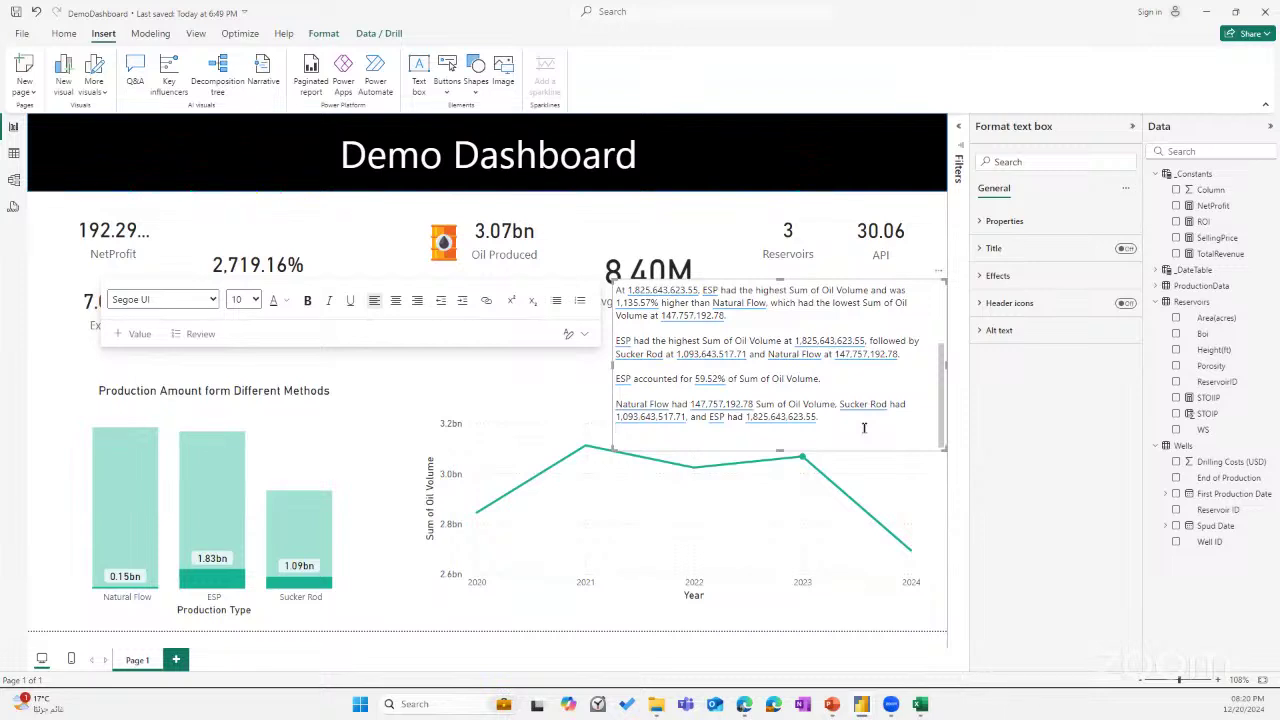
pyautogui.moveTo(864, 428); pyautogui.dragTo(615, 388)
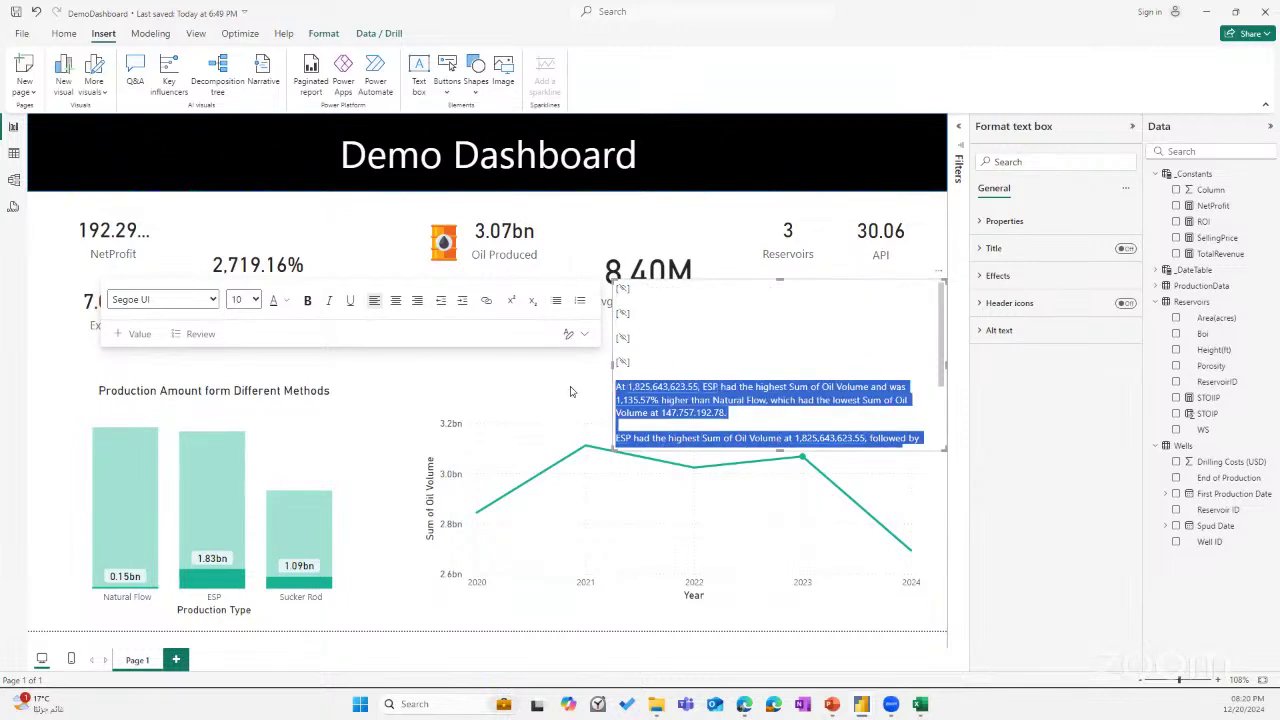
# Remove the narrative visual from the dashboard page.
pyautogui.click(572, 388)
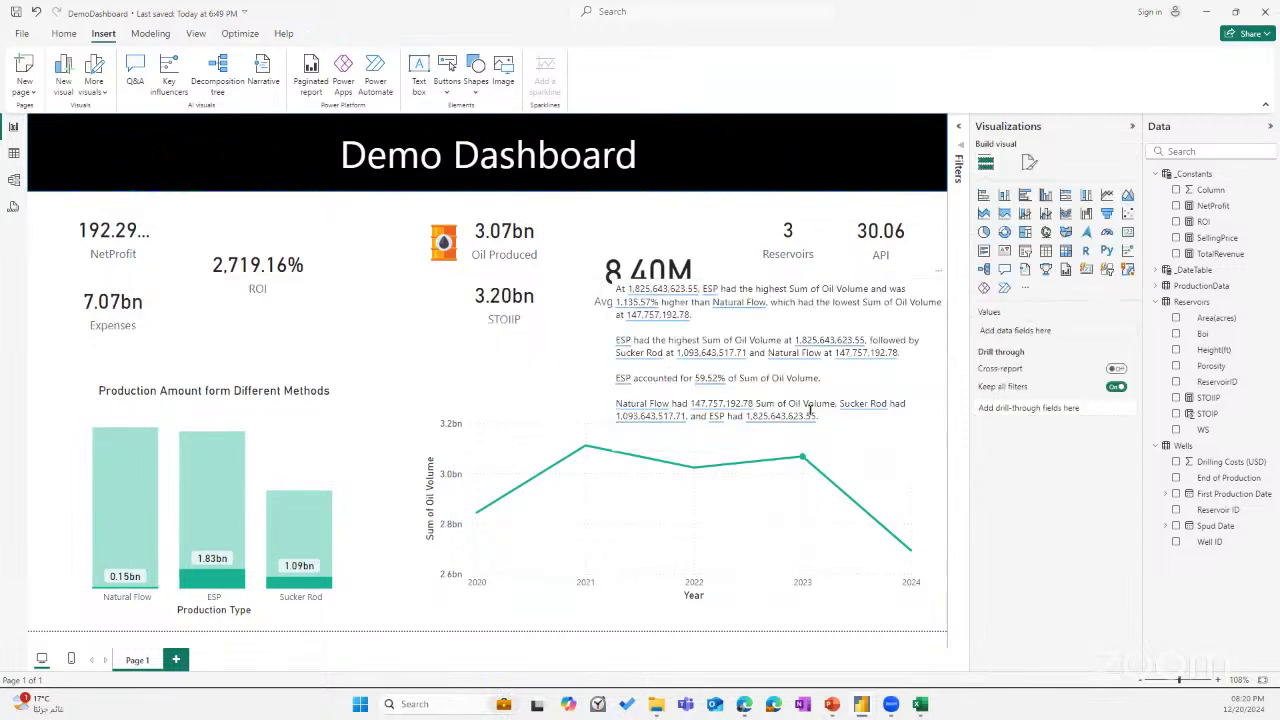
pyautogui.click(861, 434)
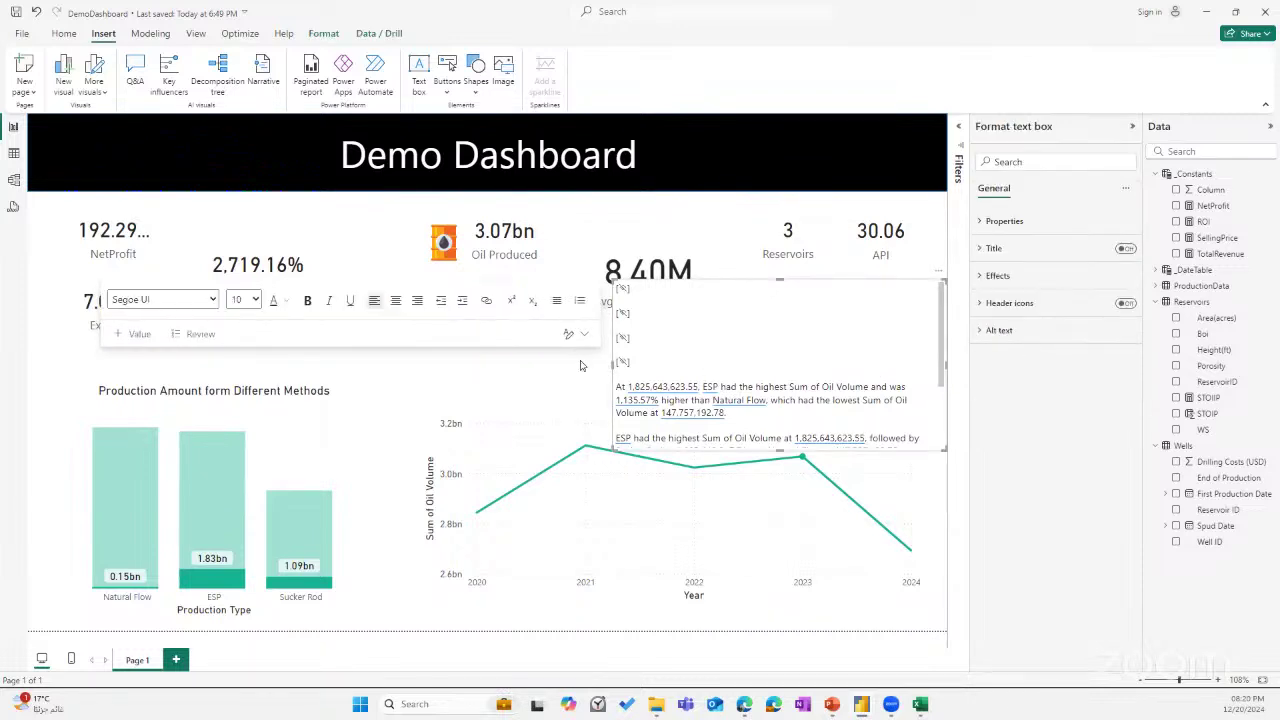
pyautogui.press('Escape')
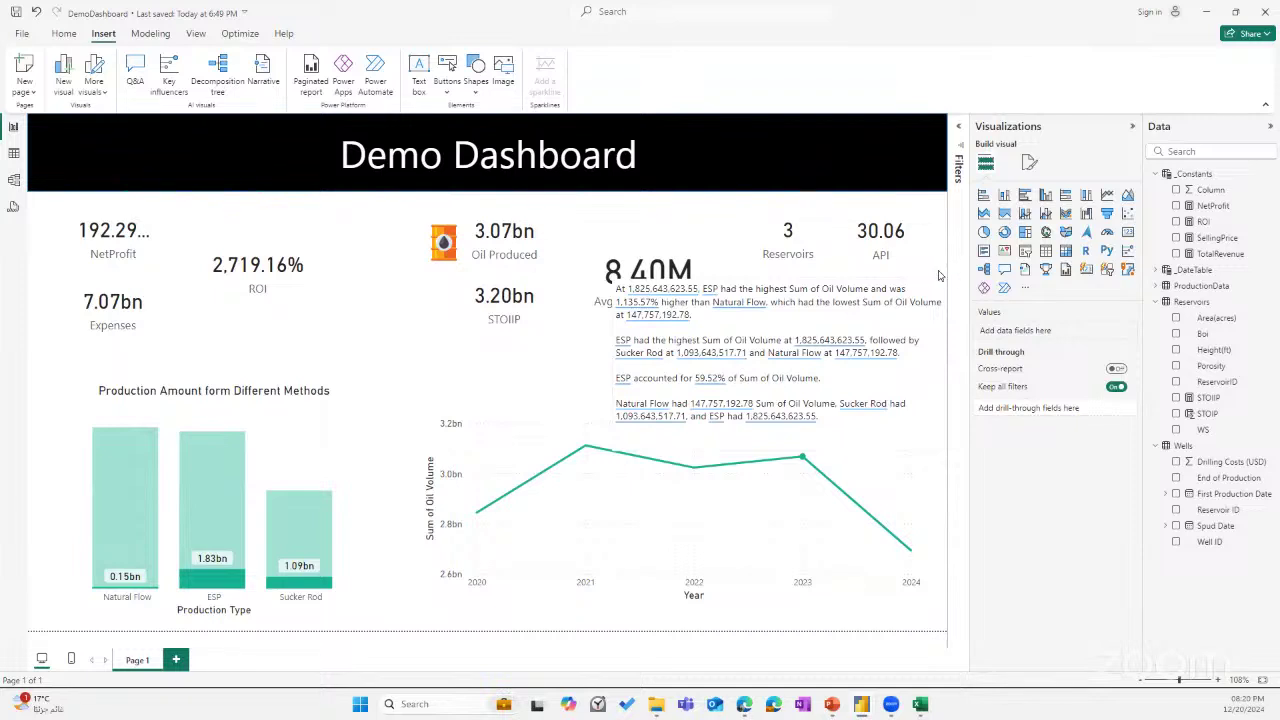
pyautogui.rightClick(939, 283)
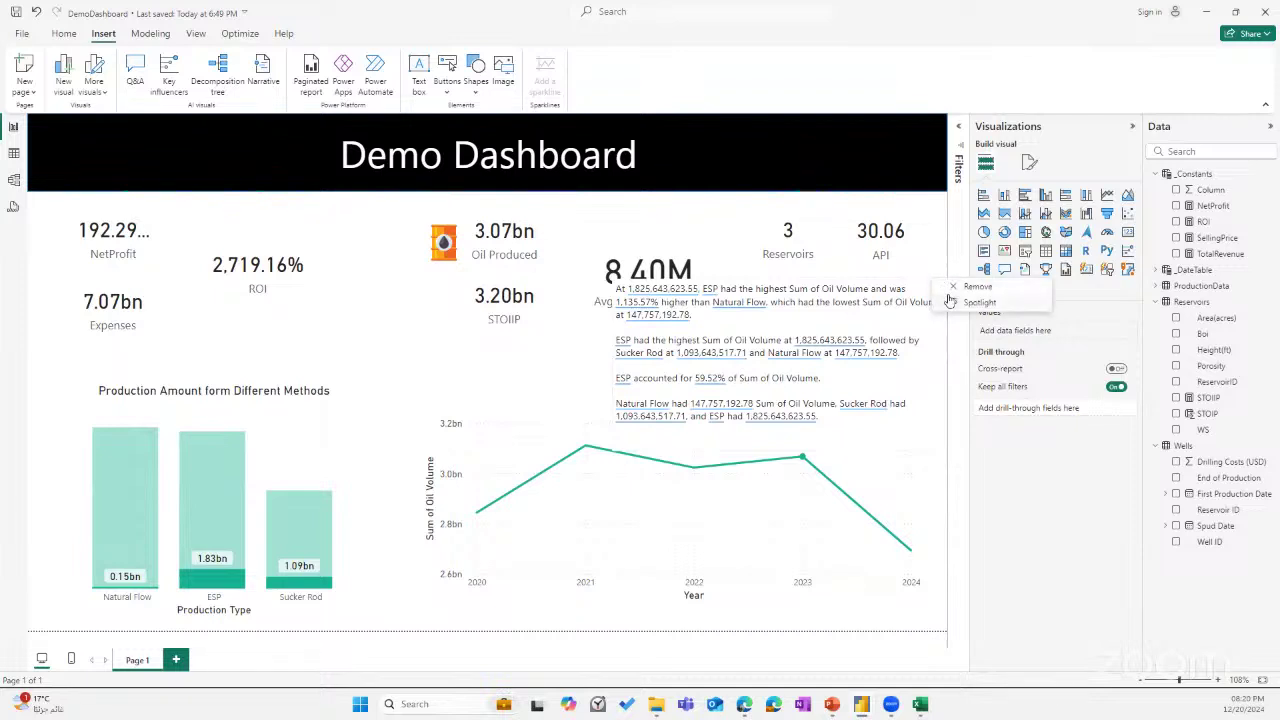
pyautogui.click(965, 287)
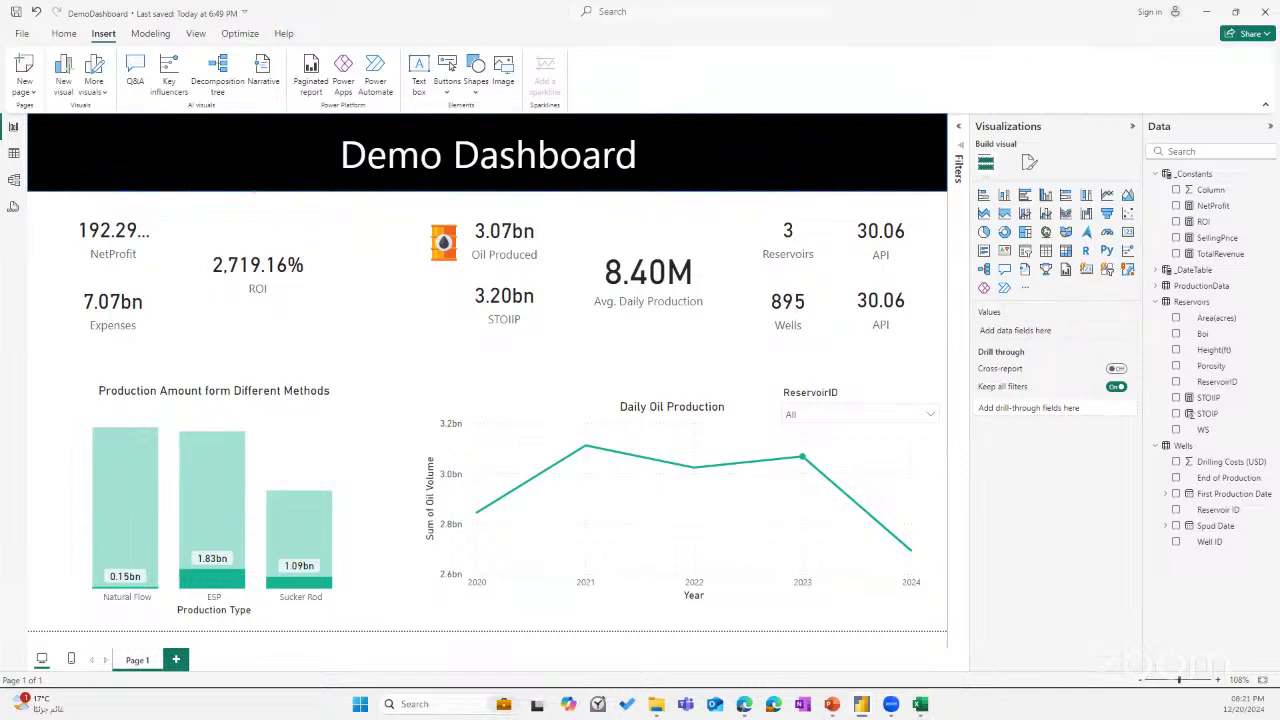
# Cross-filter the dashboard by the ESP bar of the production methods chart, and clear the cross-filter again.
pyautogui.click(230, 477)
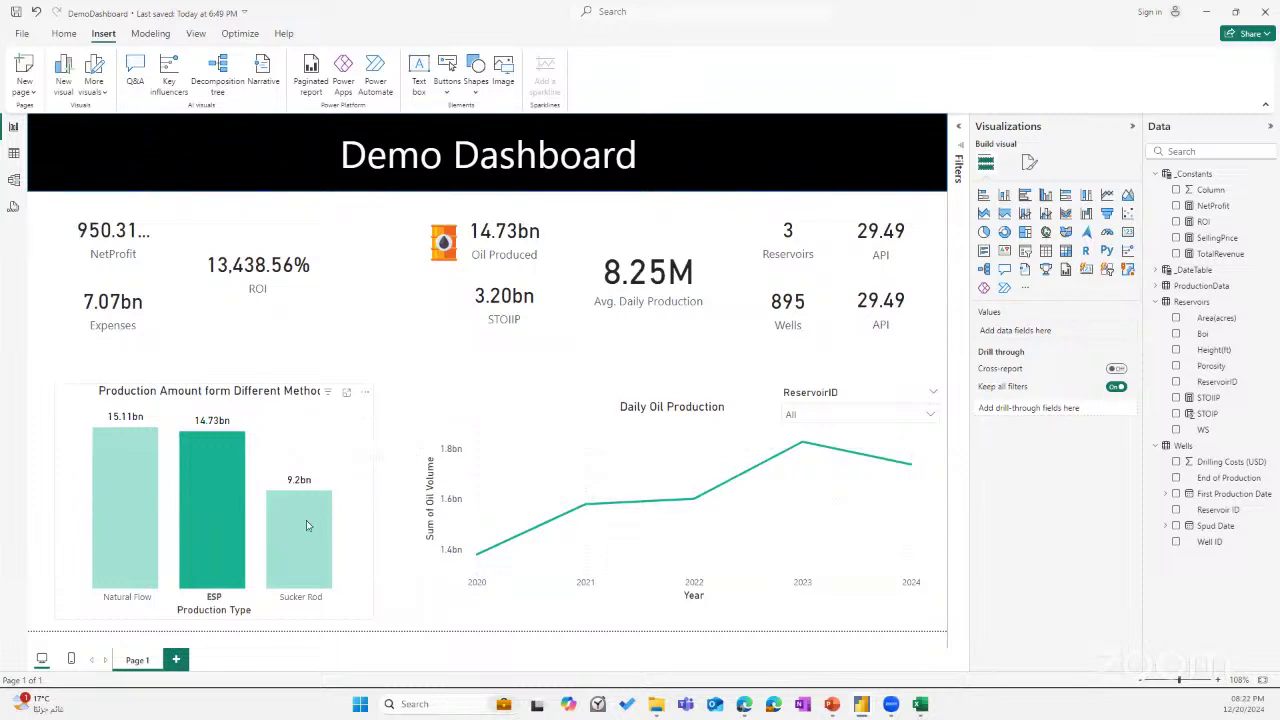
pyautogui.moveTo(306, 520)
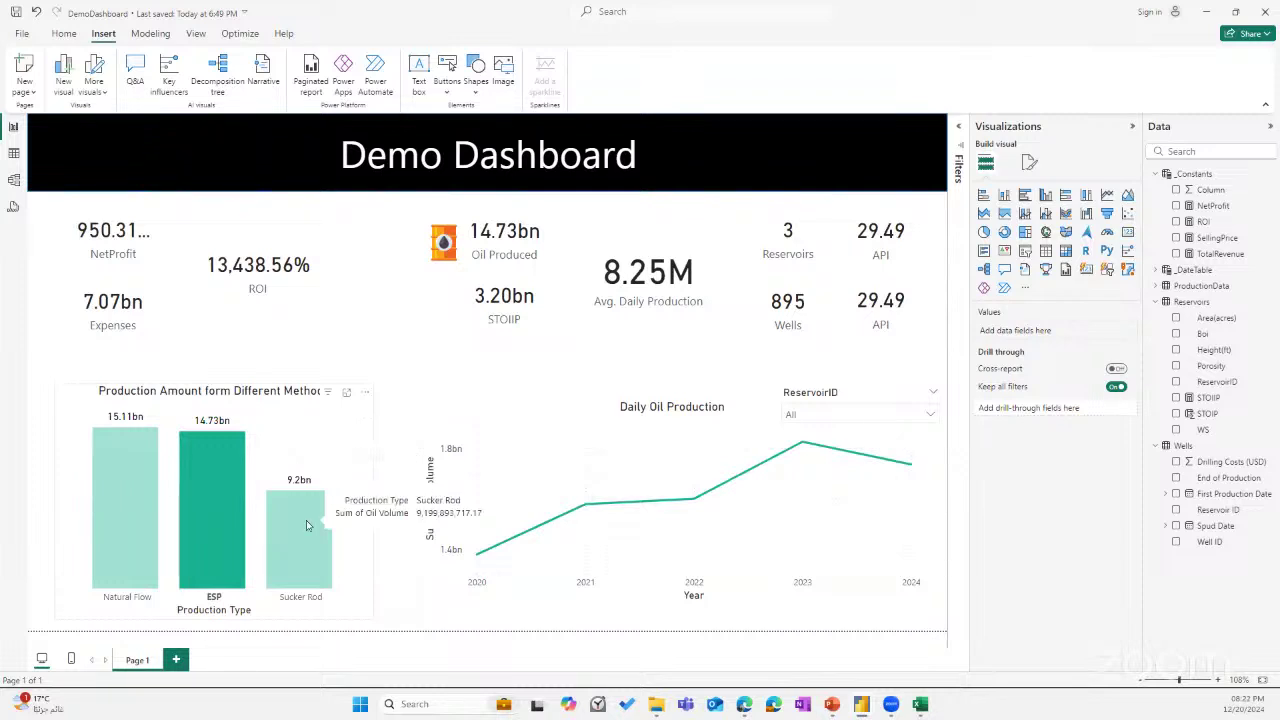
pyautogui.click(296, 443)
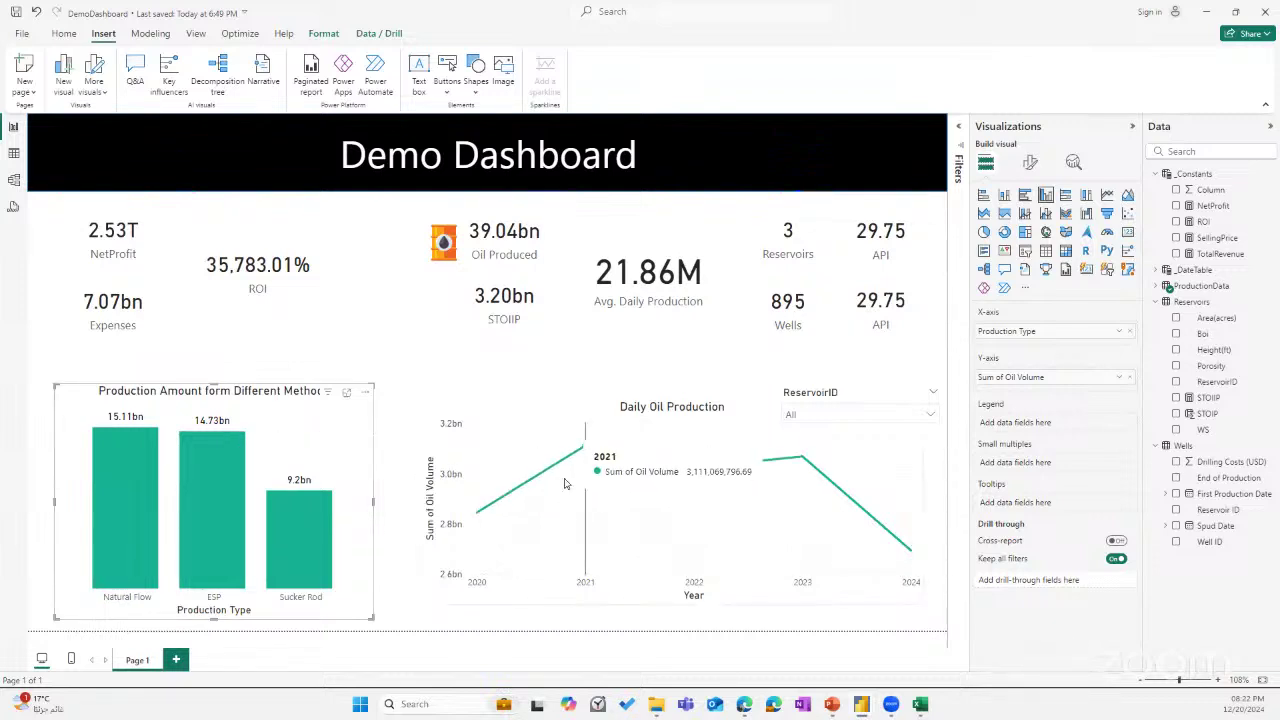
pyautogui.click(484, 371)
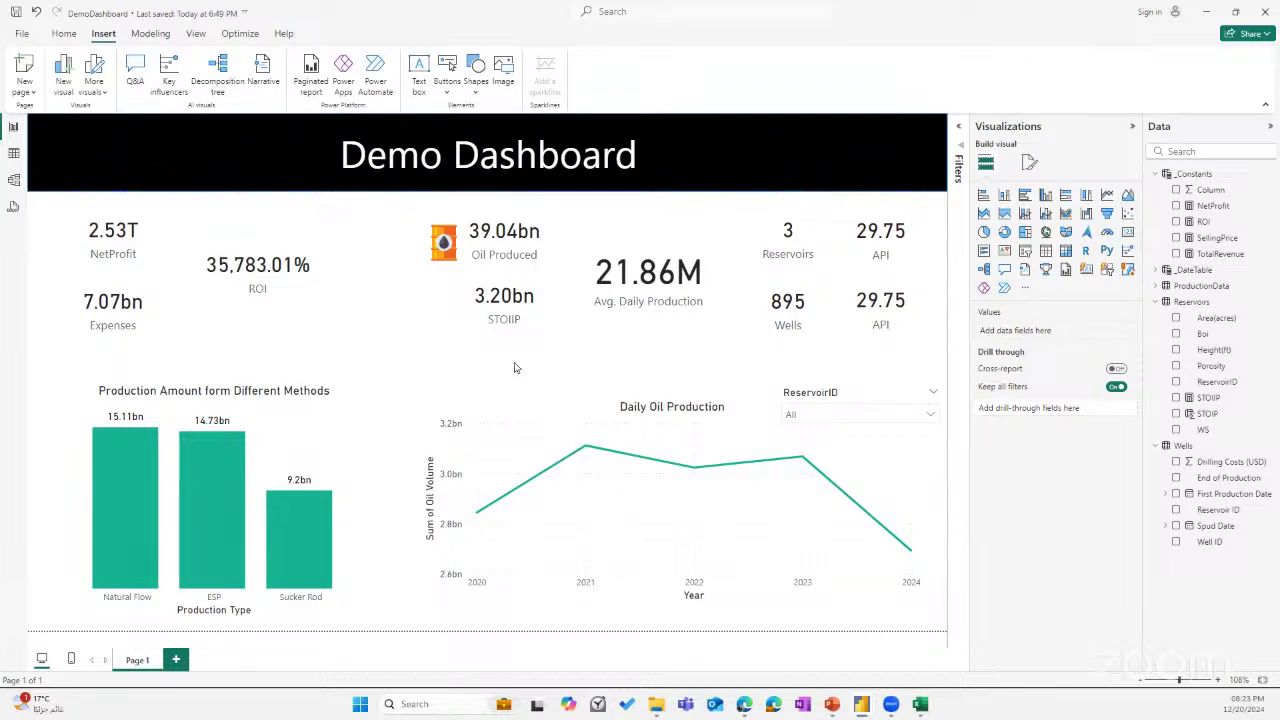
# Collapse the _Constants, Reservoirs and Wells tables in the data field list.
pyautogui.click(1156, 174)
pyautogui.click(1156, 224)
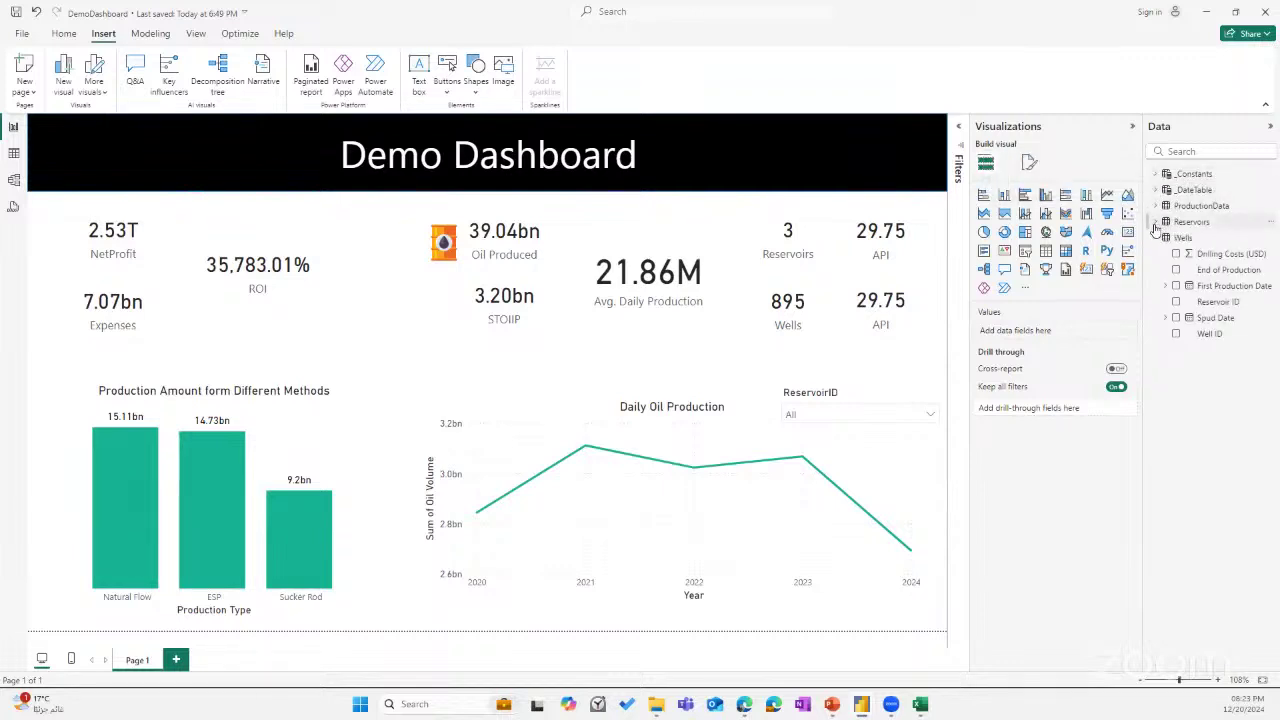
pyautogui.click(1157, 239)
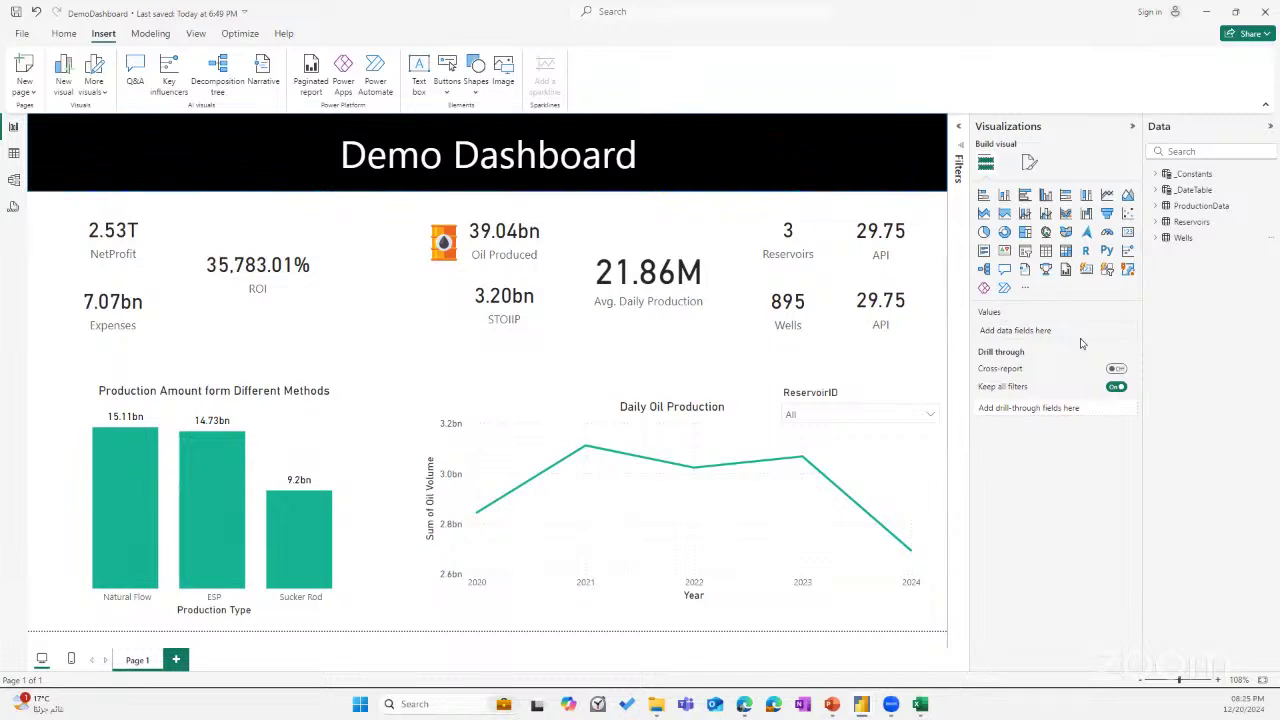
pyautogui.click(268, 550)
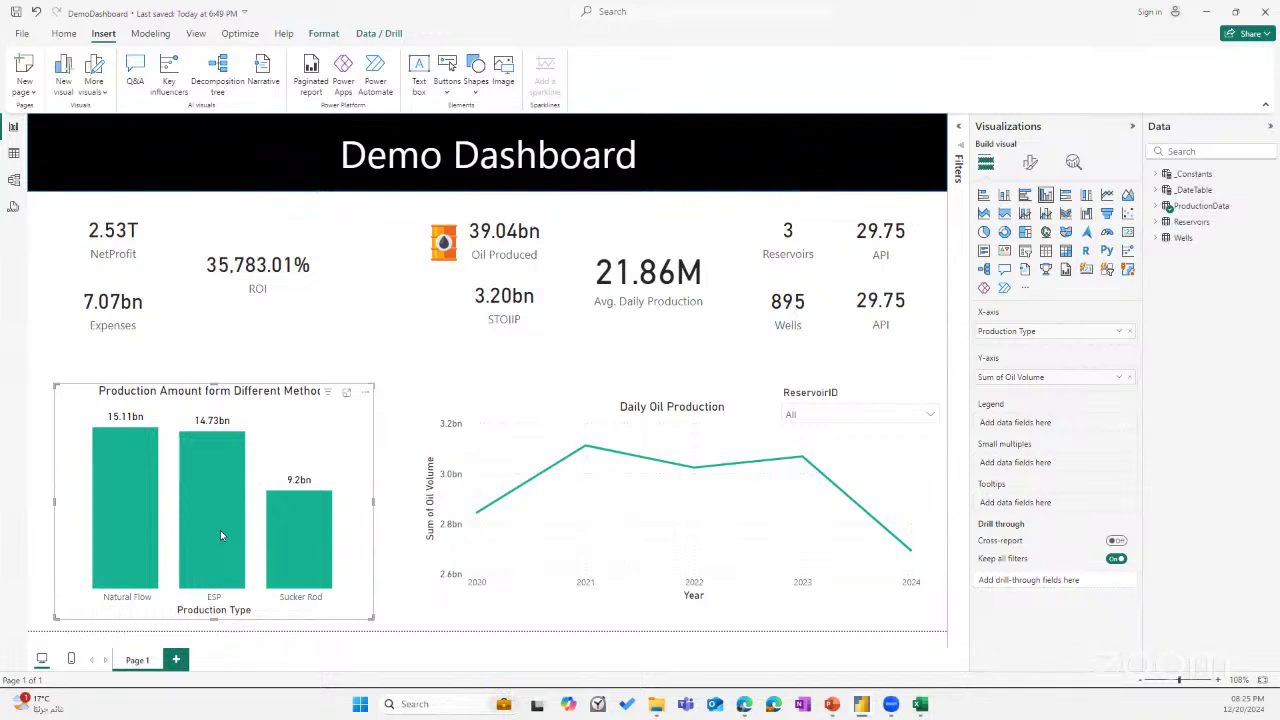
pyautogui.moveTo(322, 570)
pyautogui.moveTo(222, 459)
pyautogui.click(305, 366)
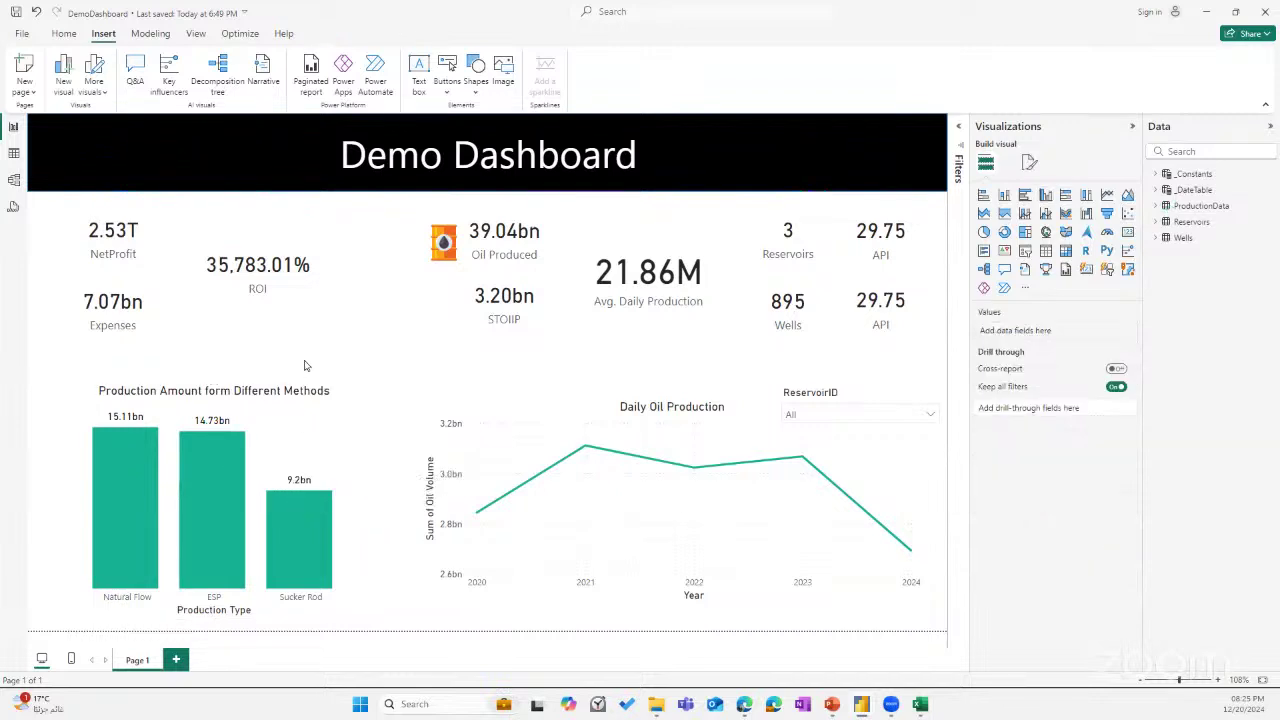
pyautogui.click(314, 433)
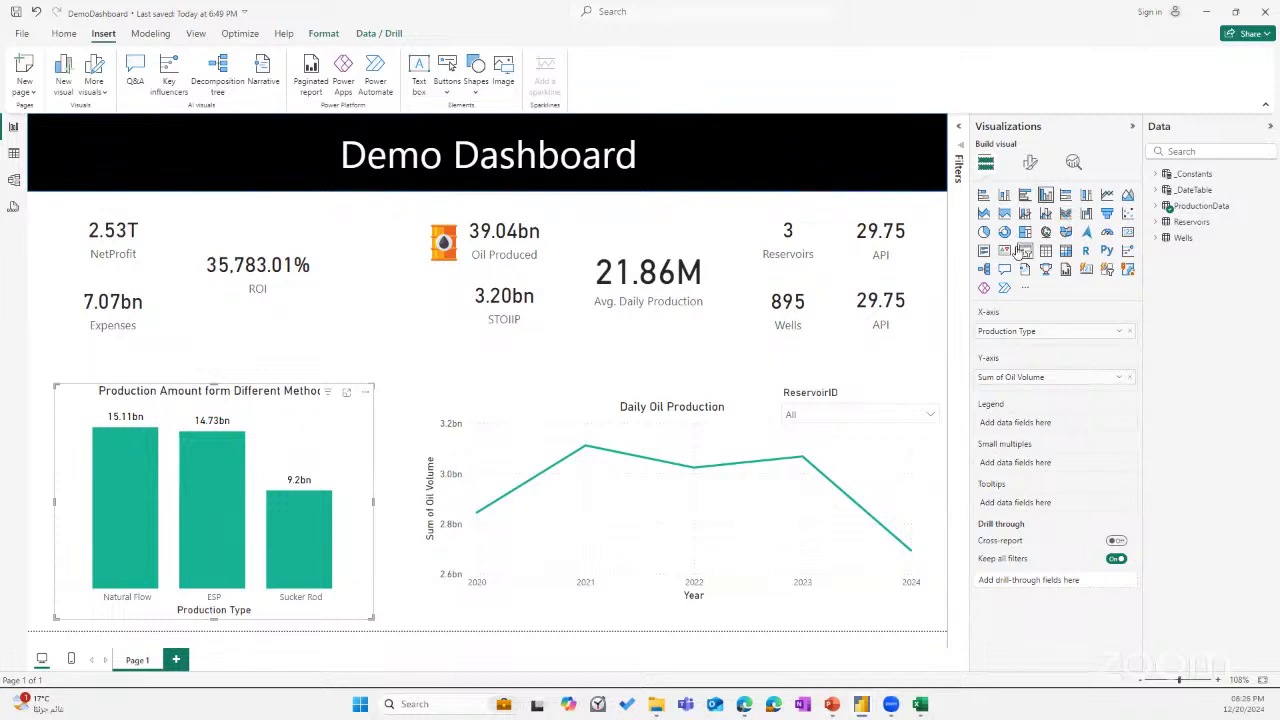
pyautogui.click(760, 355)
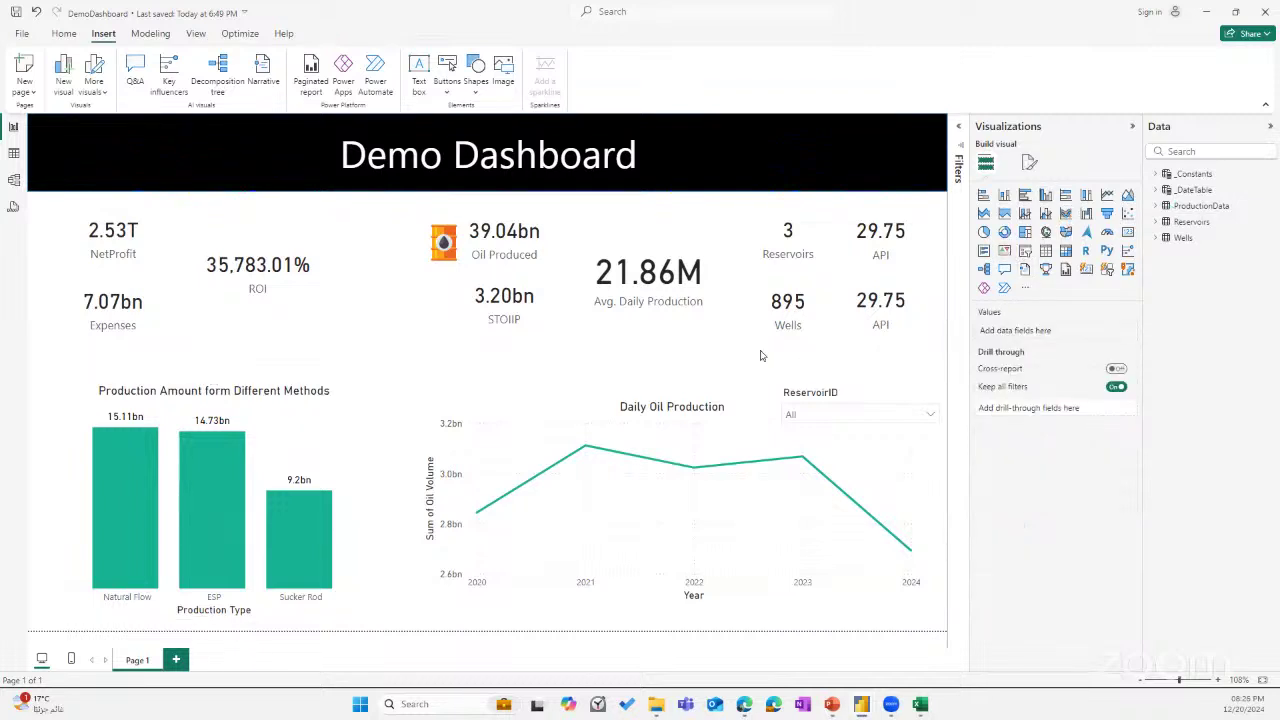